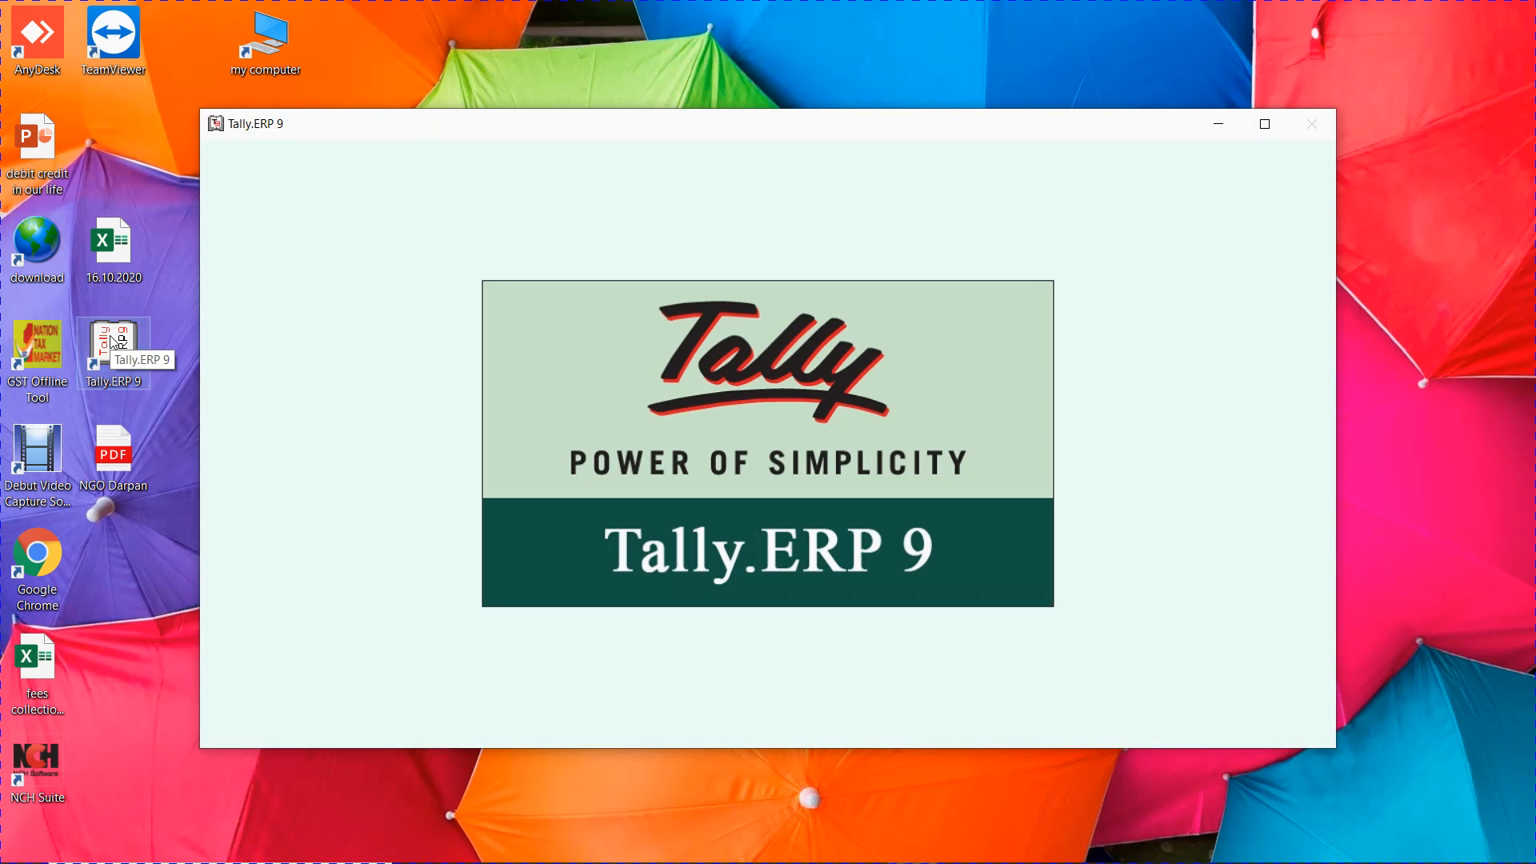
- Get past the startup and company-opening prompts in Tally.ERP 9 to reach Company Info., and maximize the window
{"action": "key", "text": "alt+Tab"}
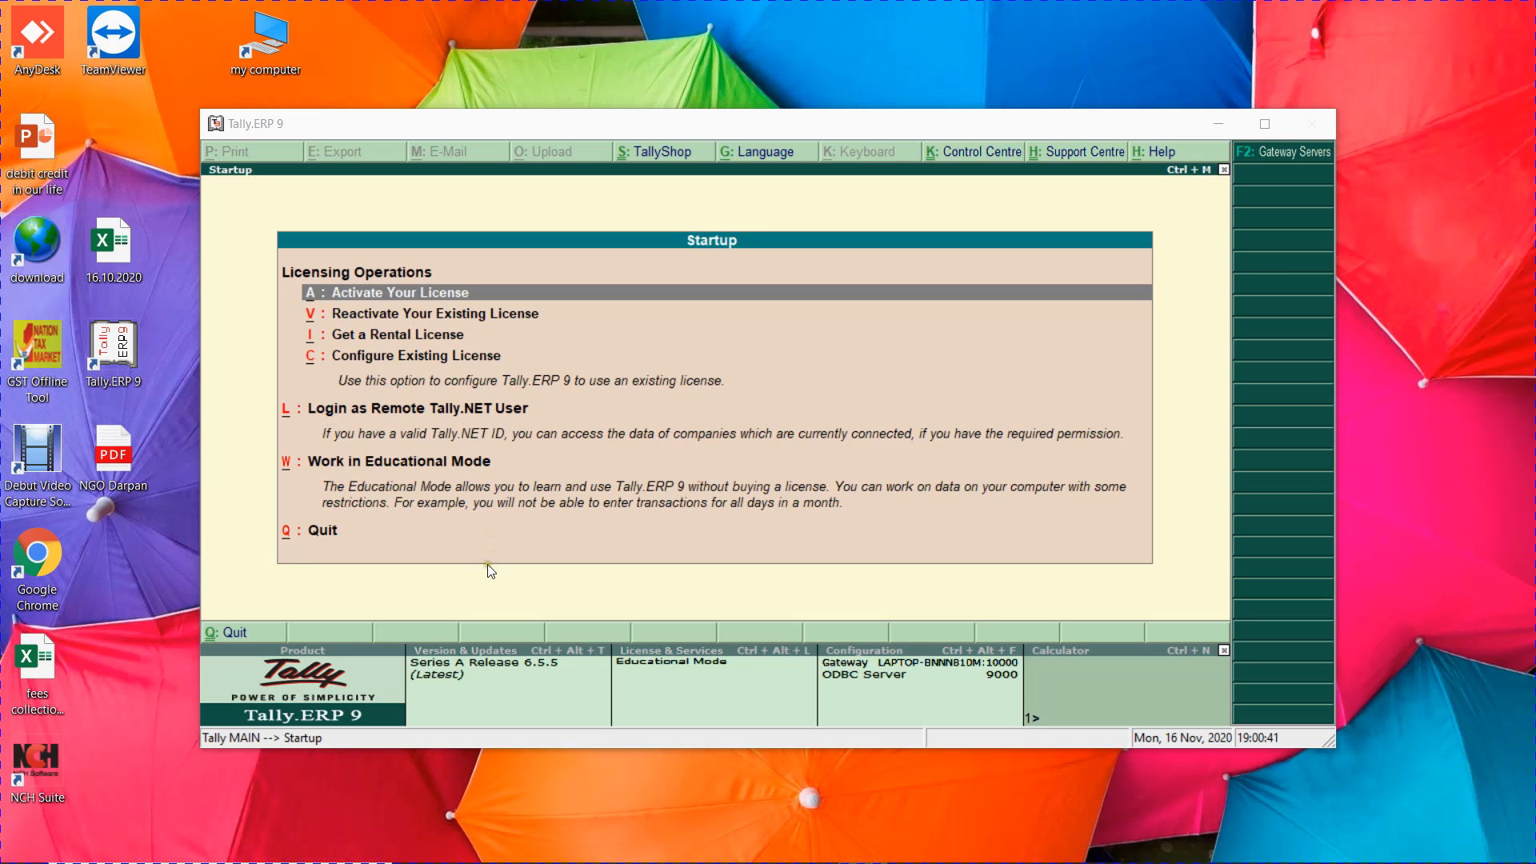
{"action": "key", "text": "Escape"}
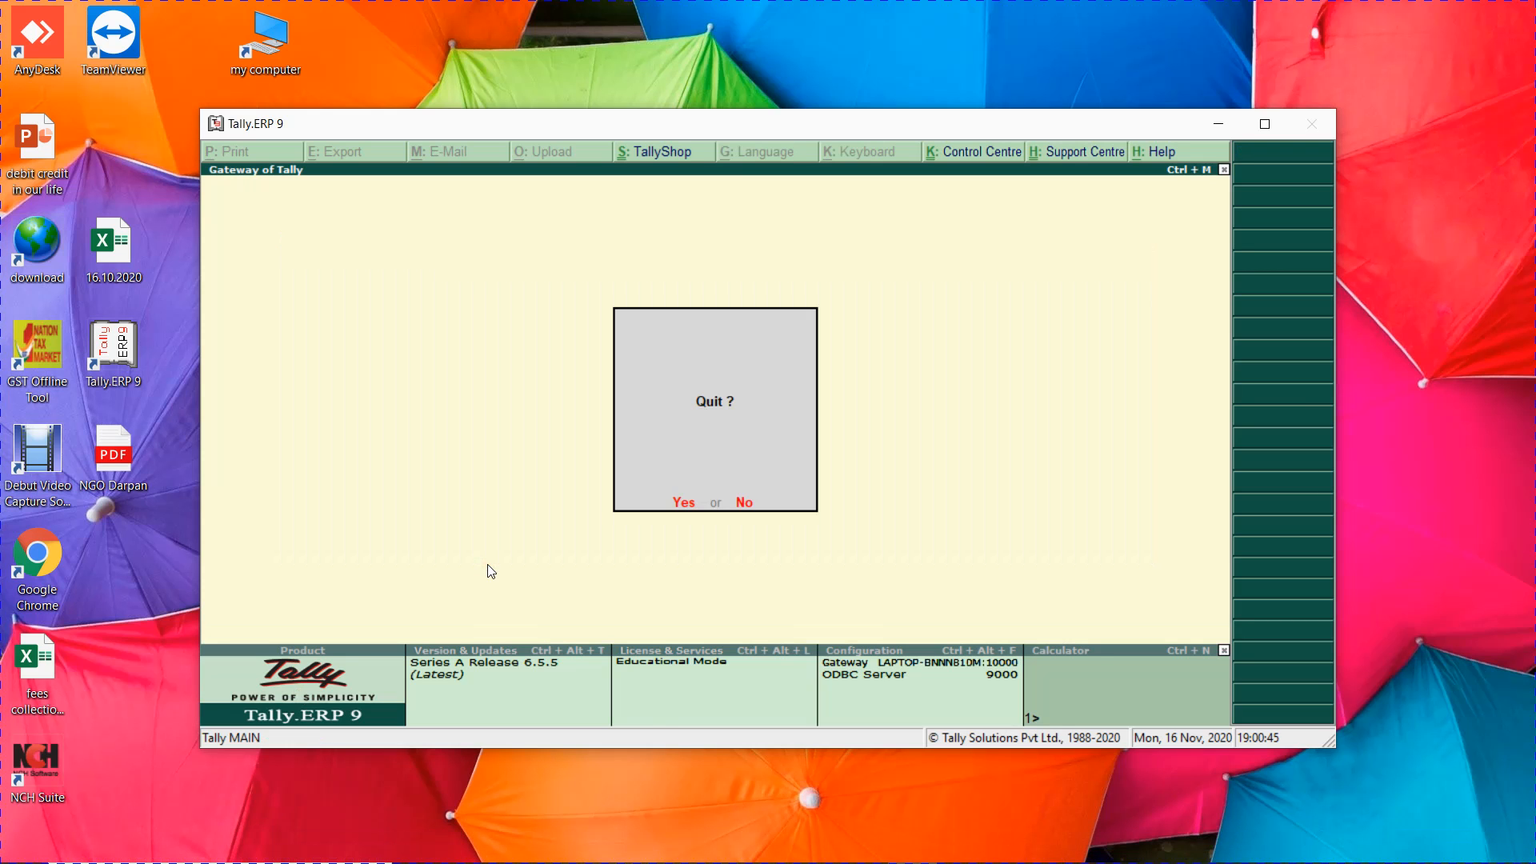
{"action": "key", "text": "n"}
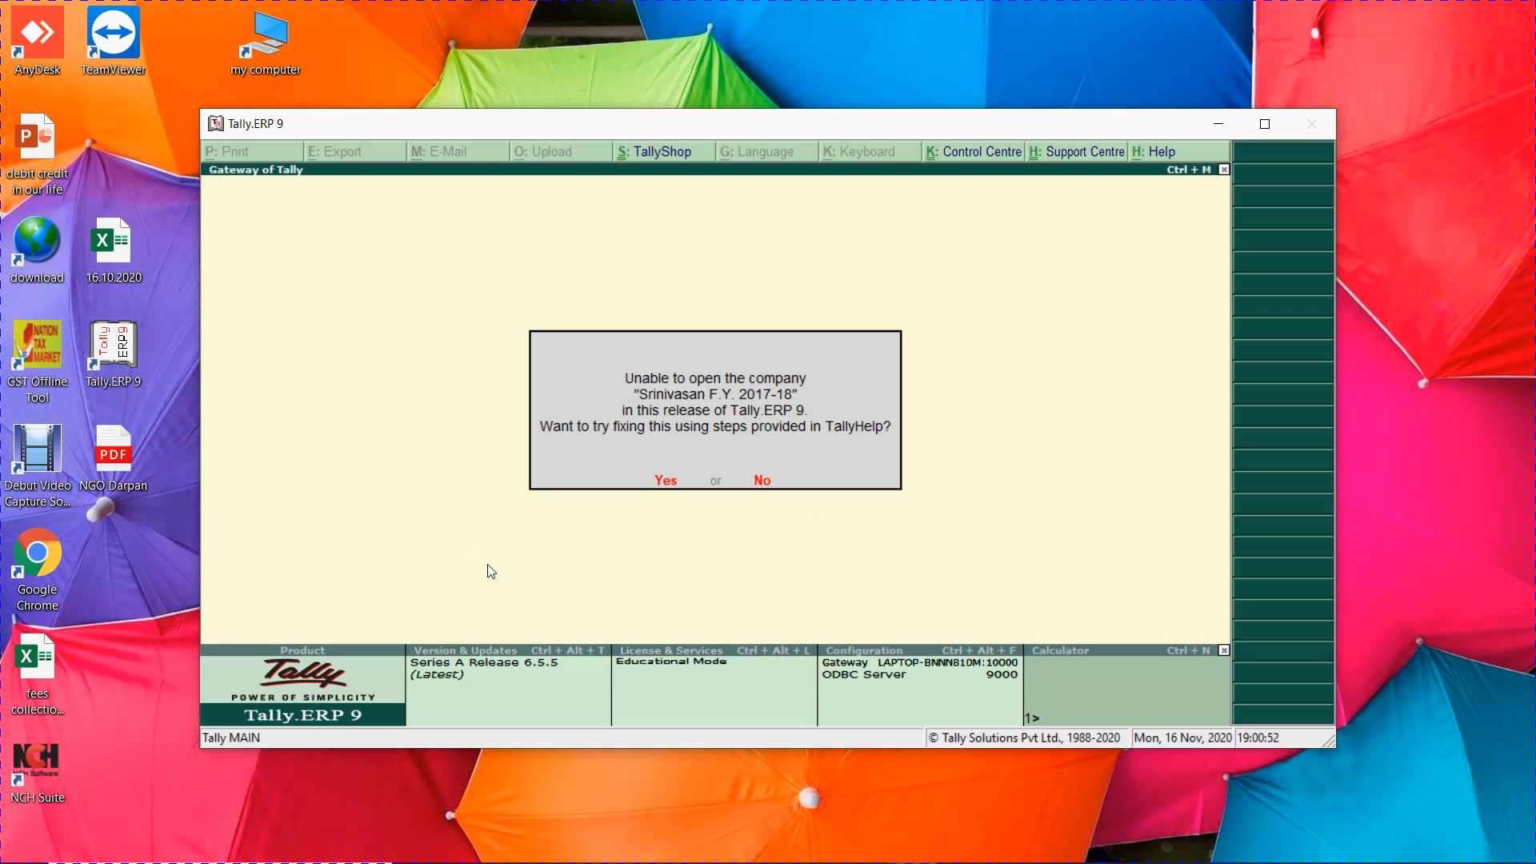
{"action": "key", "text": "n"}
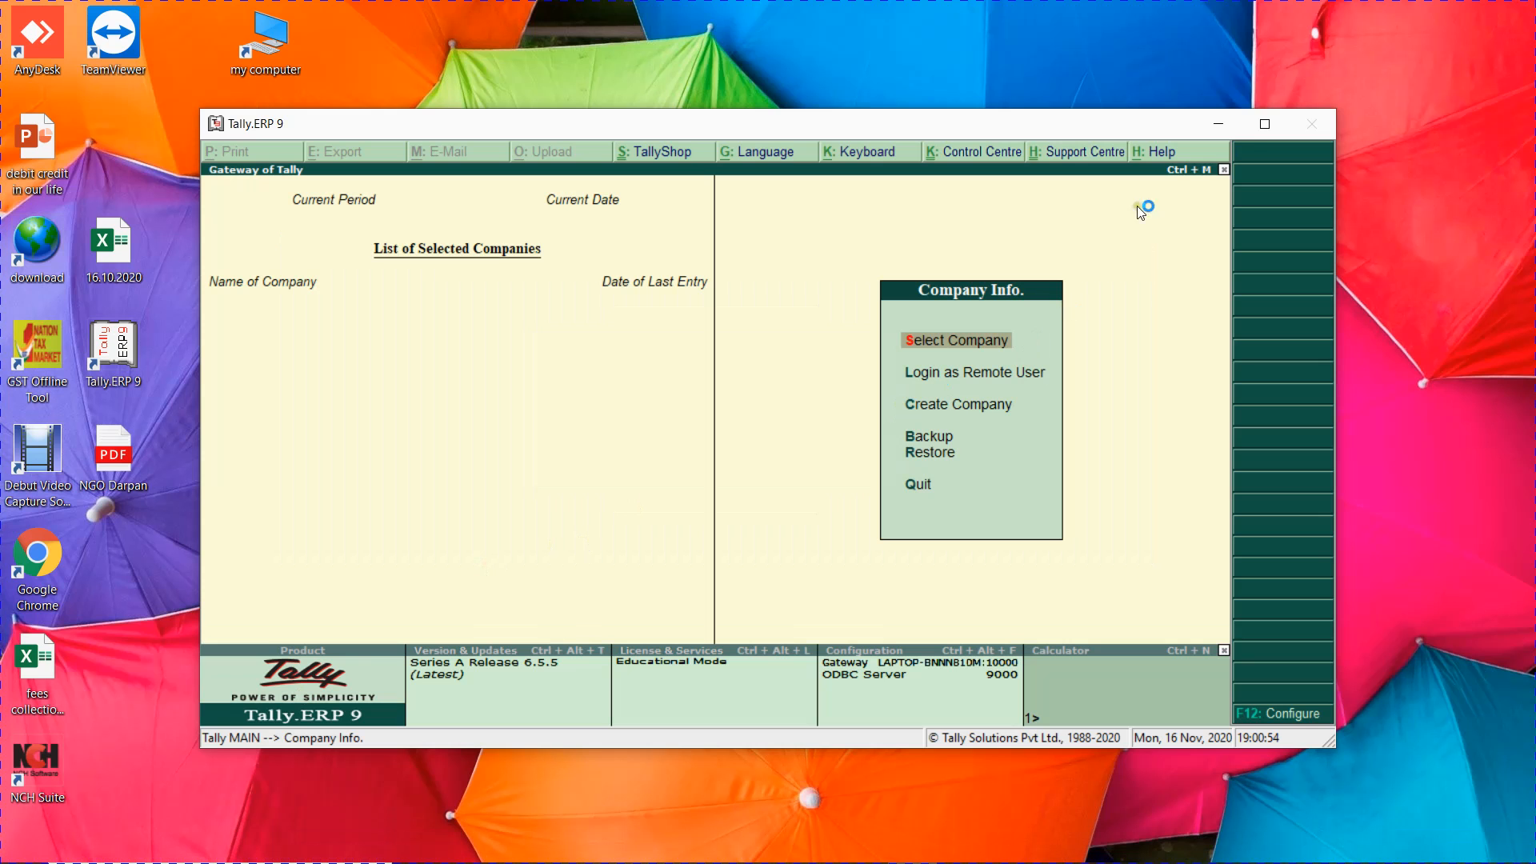
{"action": "left_click", "coordinate": [1264, 124]}
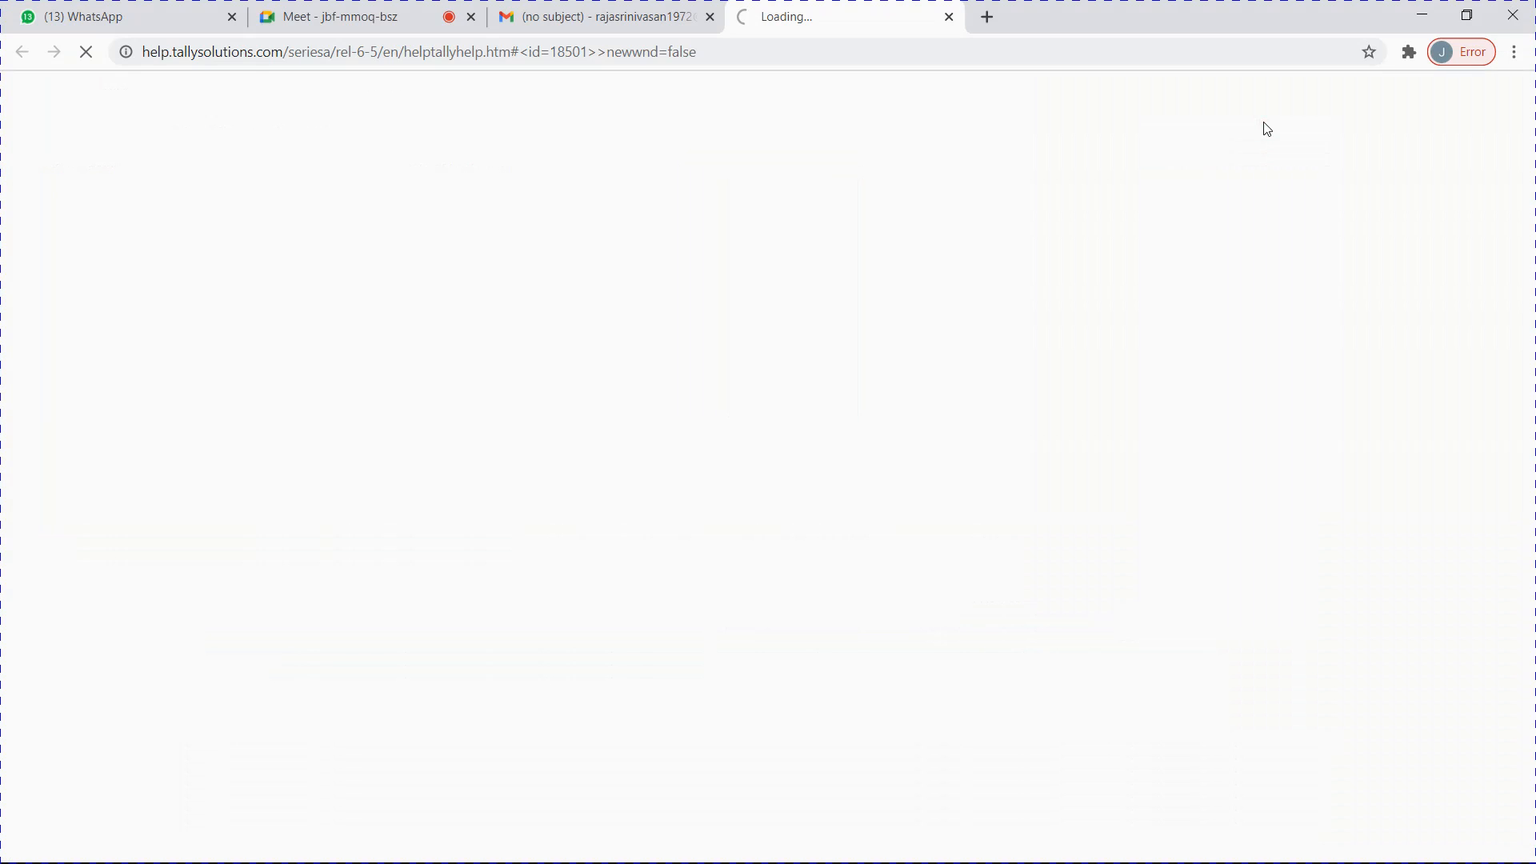
- Close the Tally help page in the browser and switch to the "multi currency" workbook in Excel
{"action": "left_click", "coordinate": [959, 23]}
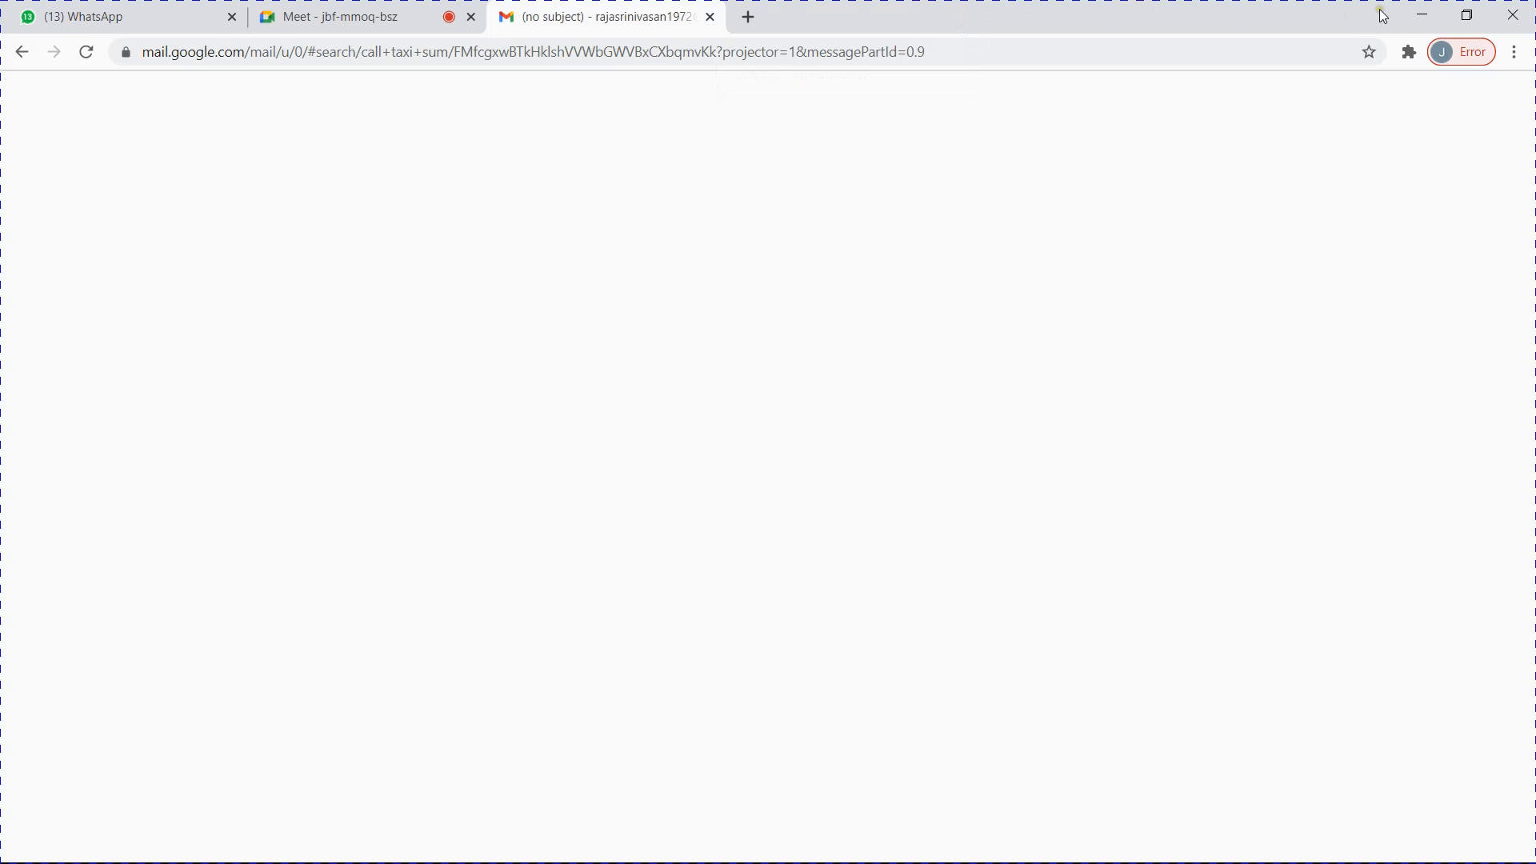
{"action": "left_click", "coordinate": [1423, 14]}
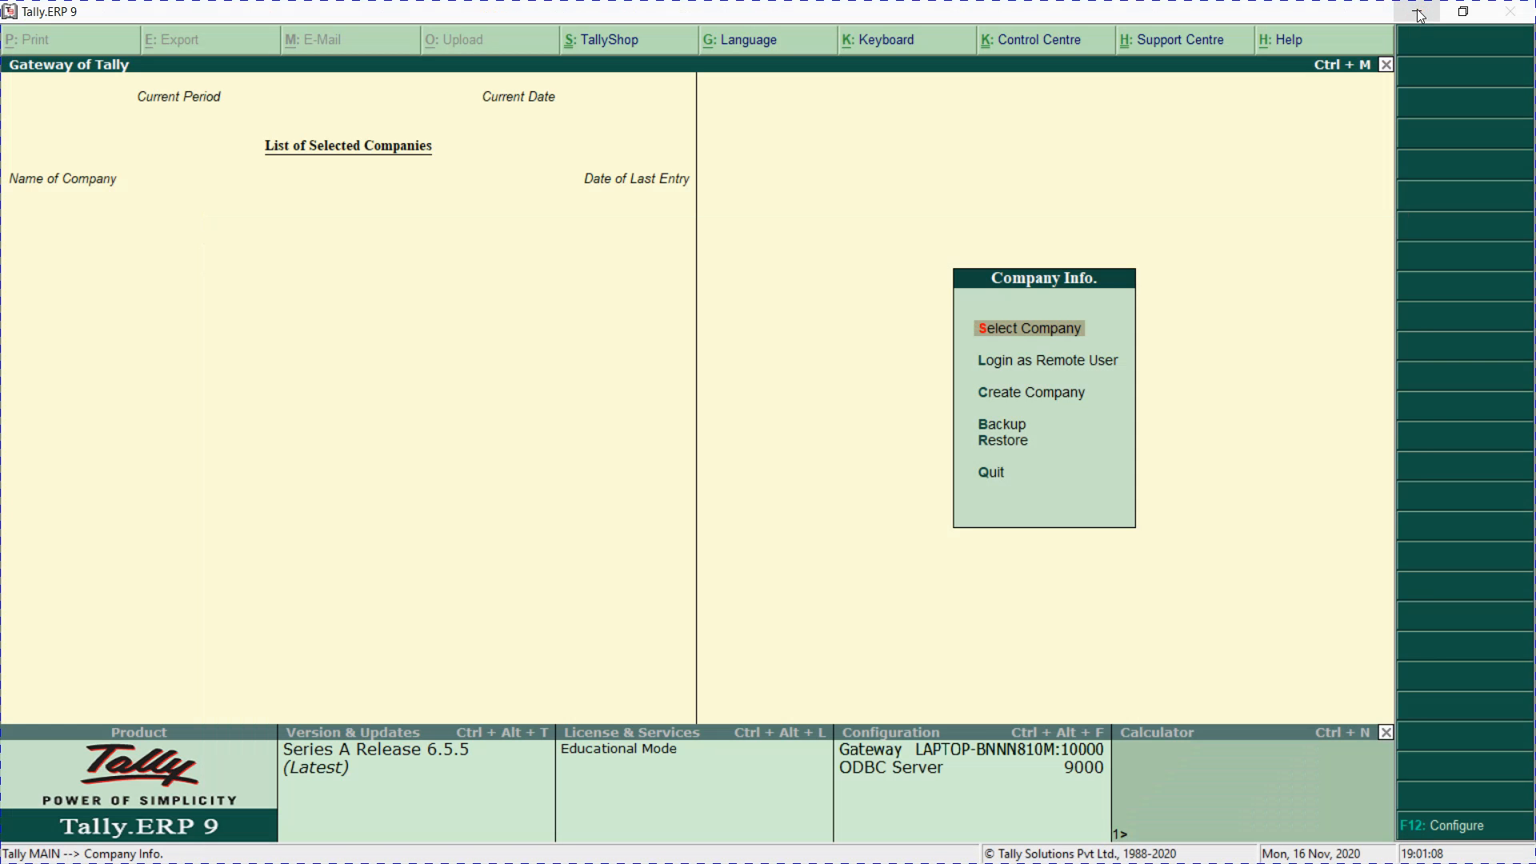
{"action": "left_click", "coordinate": [1419, 13]}
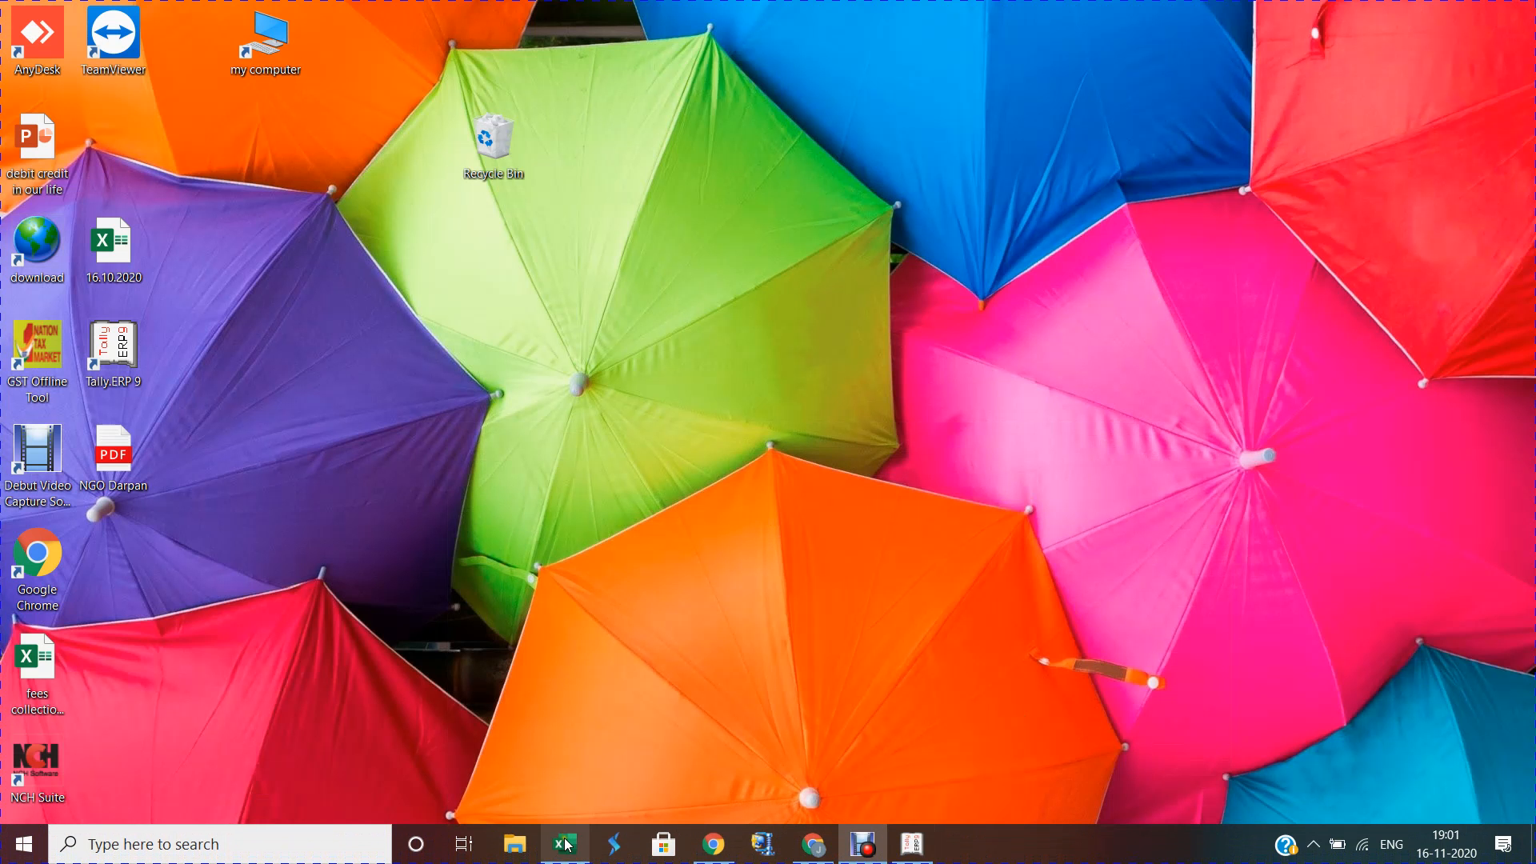
{"action": "mouse_move", "coordinate": [568, 846]}
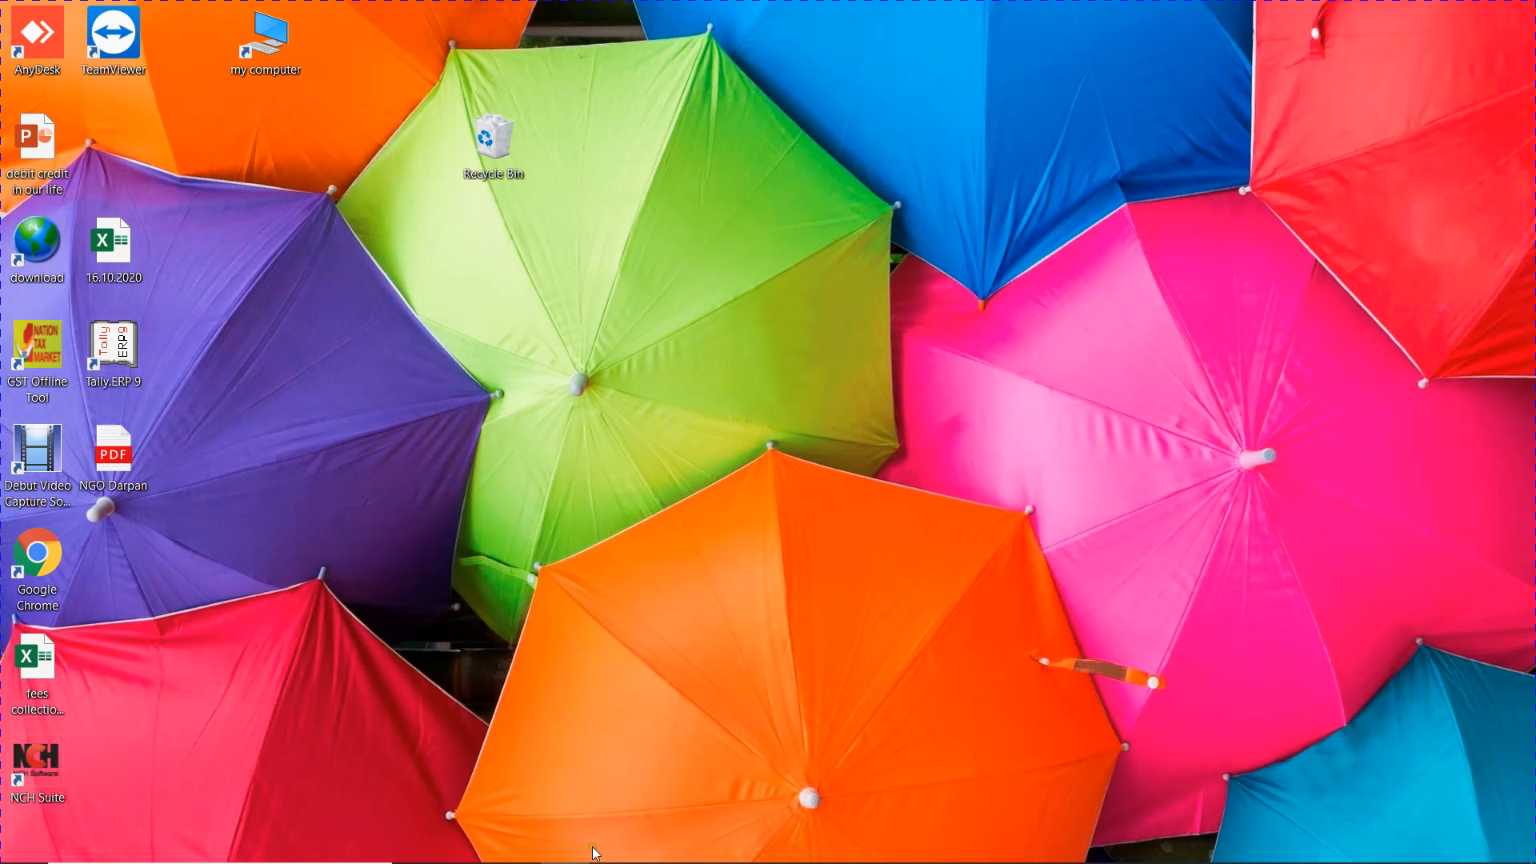
{"action": "left_click", "coordinate": [567, 845]}
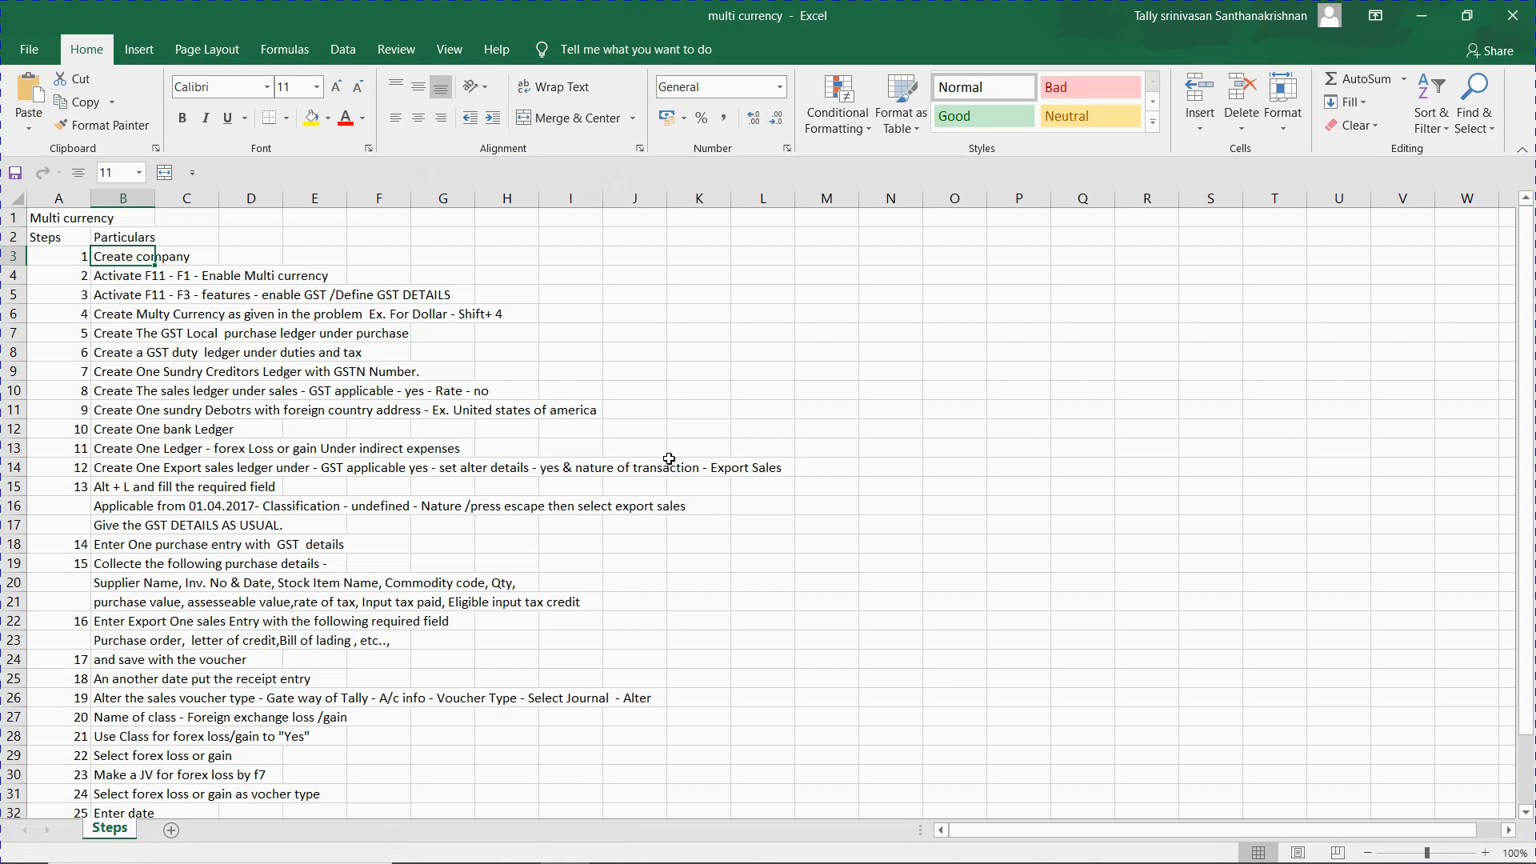
- Insert a new blank sheet before the Steps sheet in the workbook
{"action": "left_click", "coordinate": [621, 338]}
{"action": "left_click", "coordinate": [414, 389]}
{"action": "key", "text": "Down"}
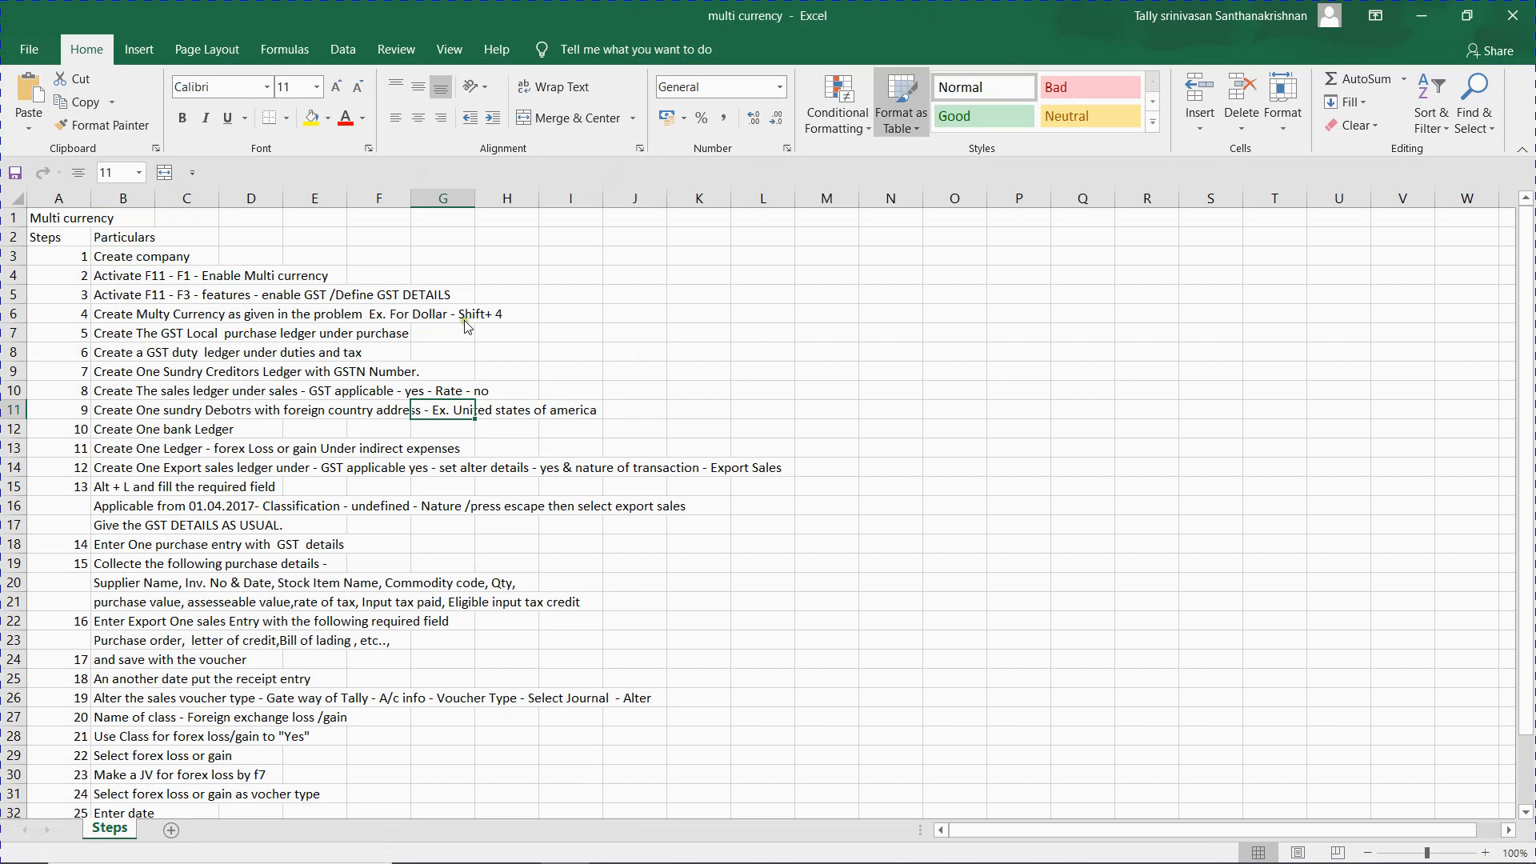
{"action": "left_click", "coordinate": [650, 260]}
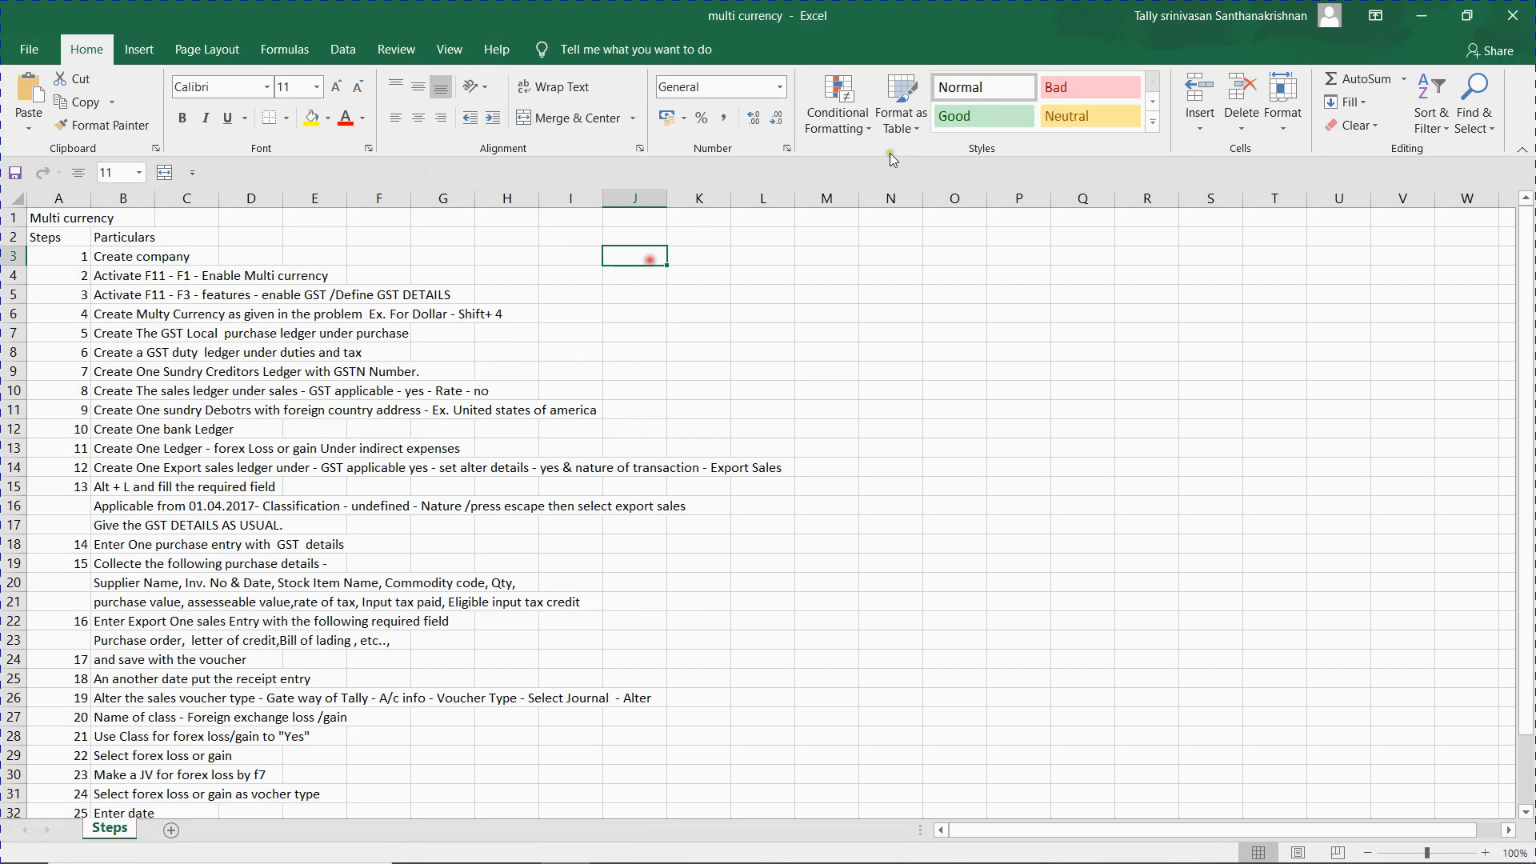
{"action": "left_click", "coordinate": [1200, 133]}
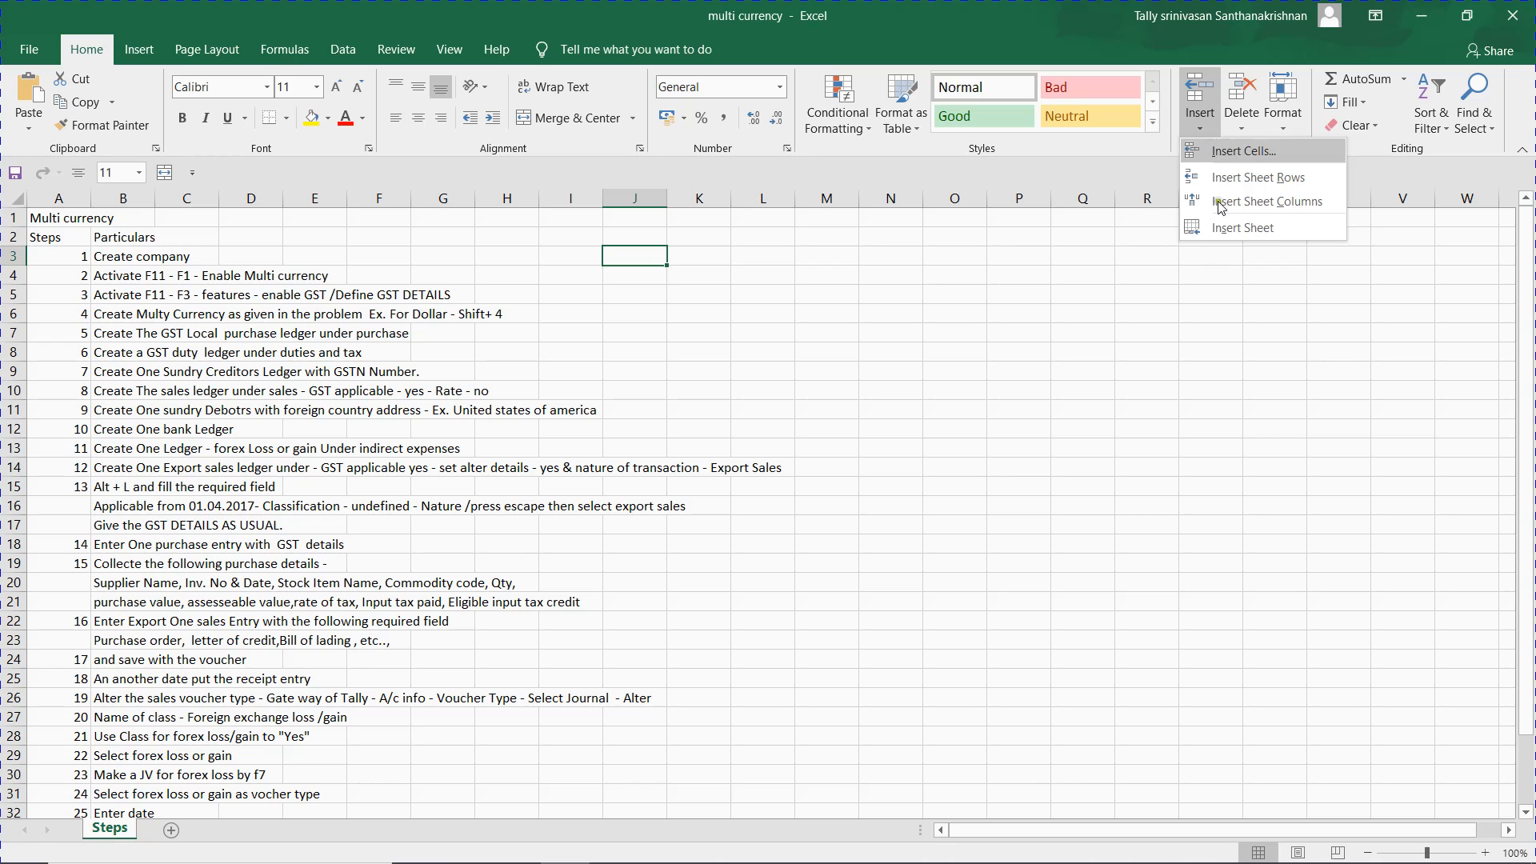
{"action": "left_click", "coordinate": [1219, 232]}
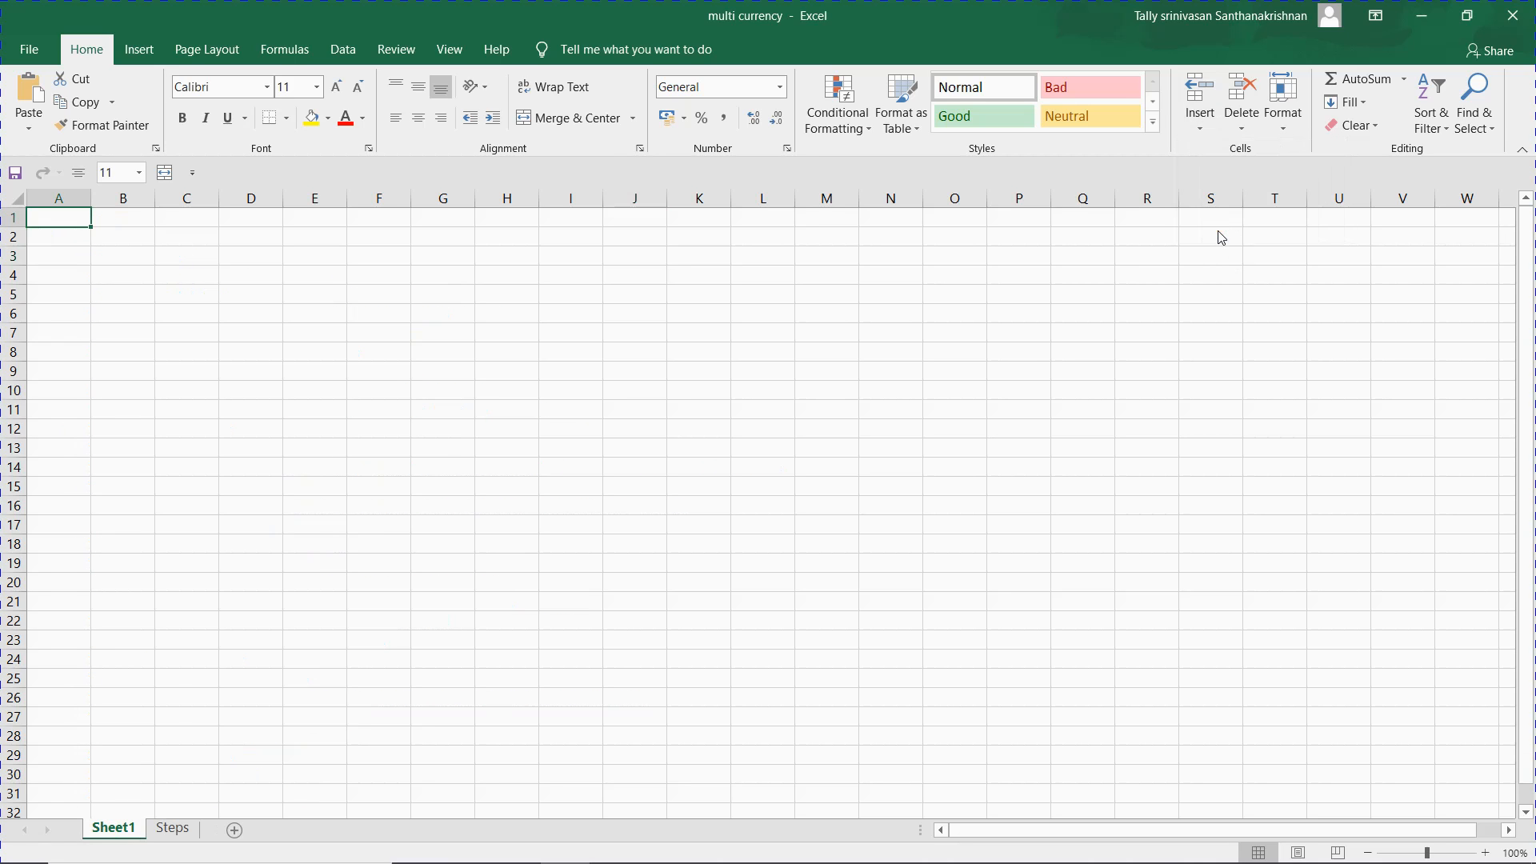
- Enter the company name "M/s j & co" in cell B2 of the new sheet
{"action": "left_click", "coordinate": [136, 238]}
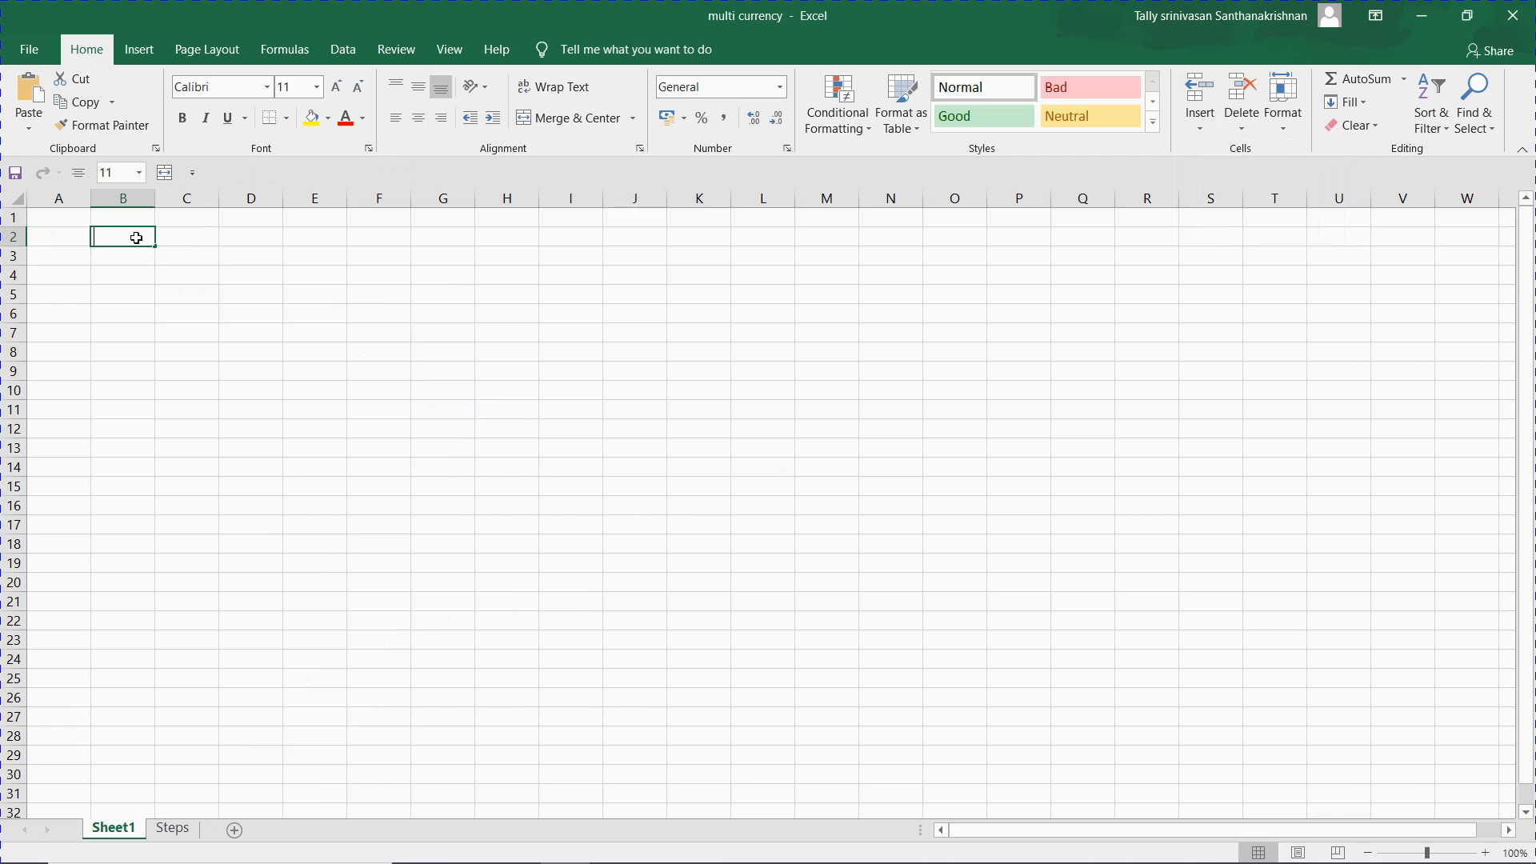
{"action": "type", "text": "M/s j &co"}
{"action": "key", "text": "Tab"}
{"action": "key", "text": "Tab"}
{"action": "type", "text": "us"}
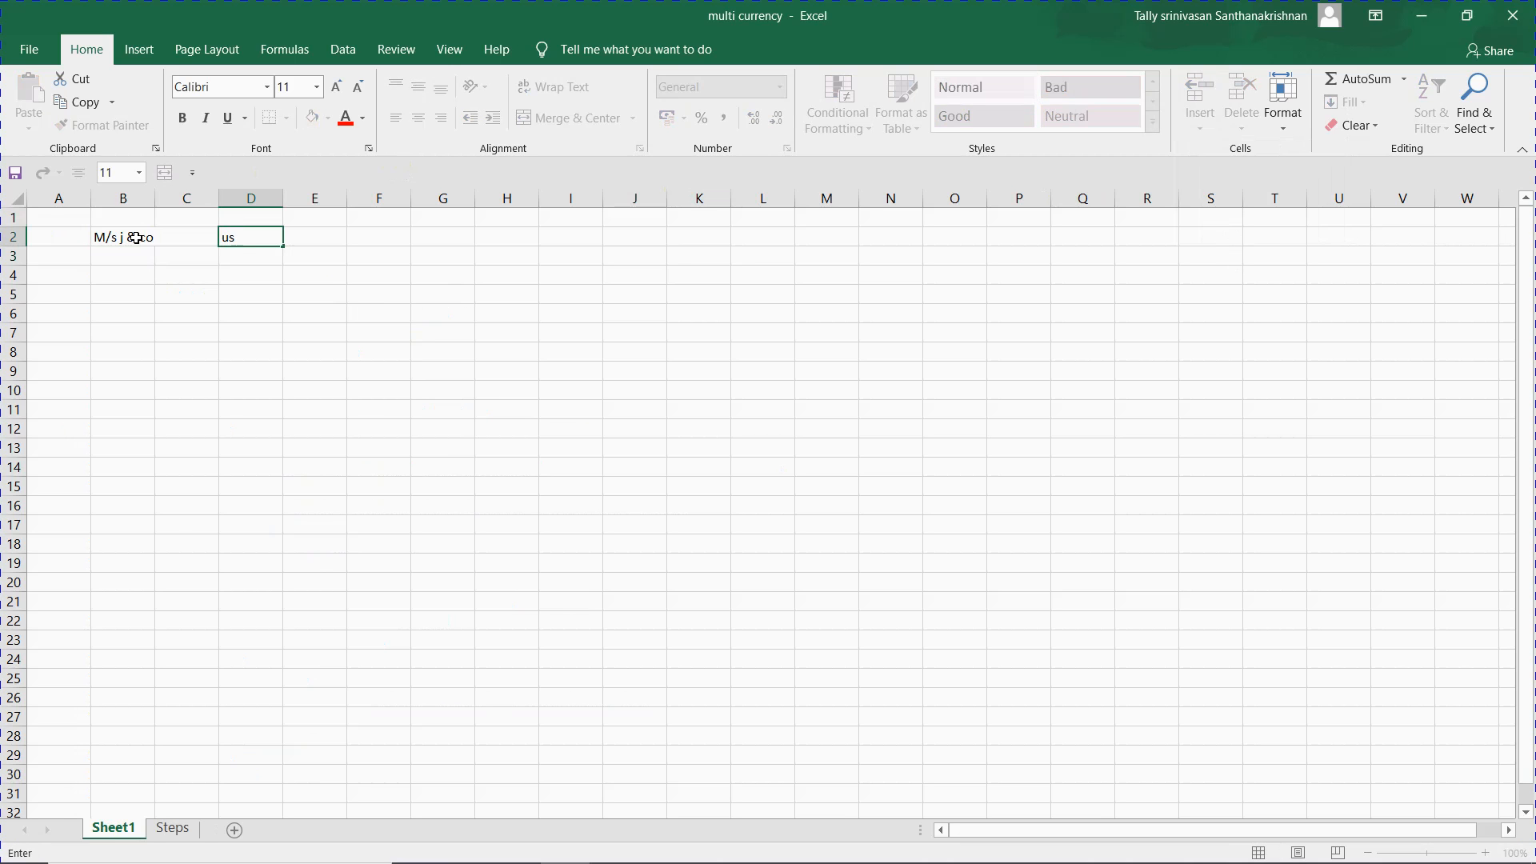
{"action": "key", "text": "BackSpace"}
{"action": "key", "text": "BackSpace"}
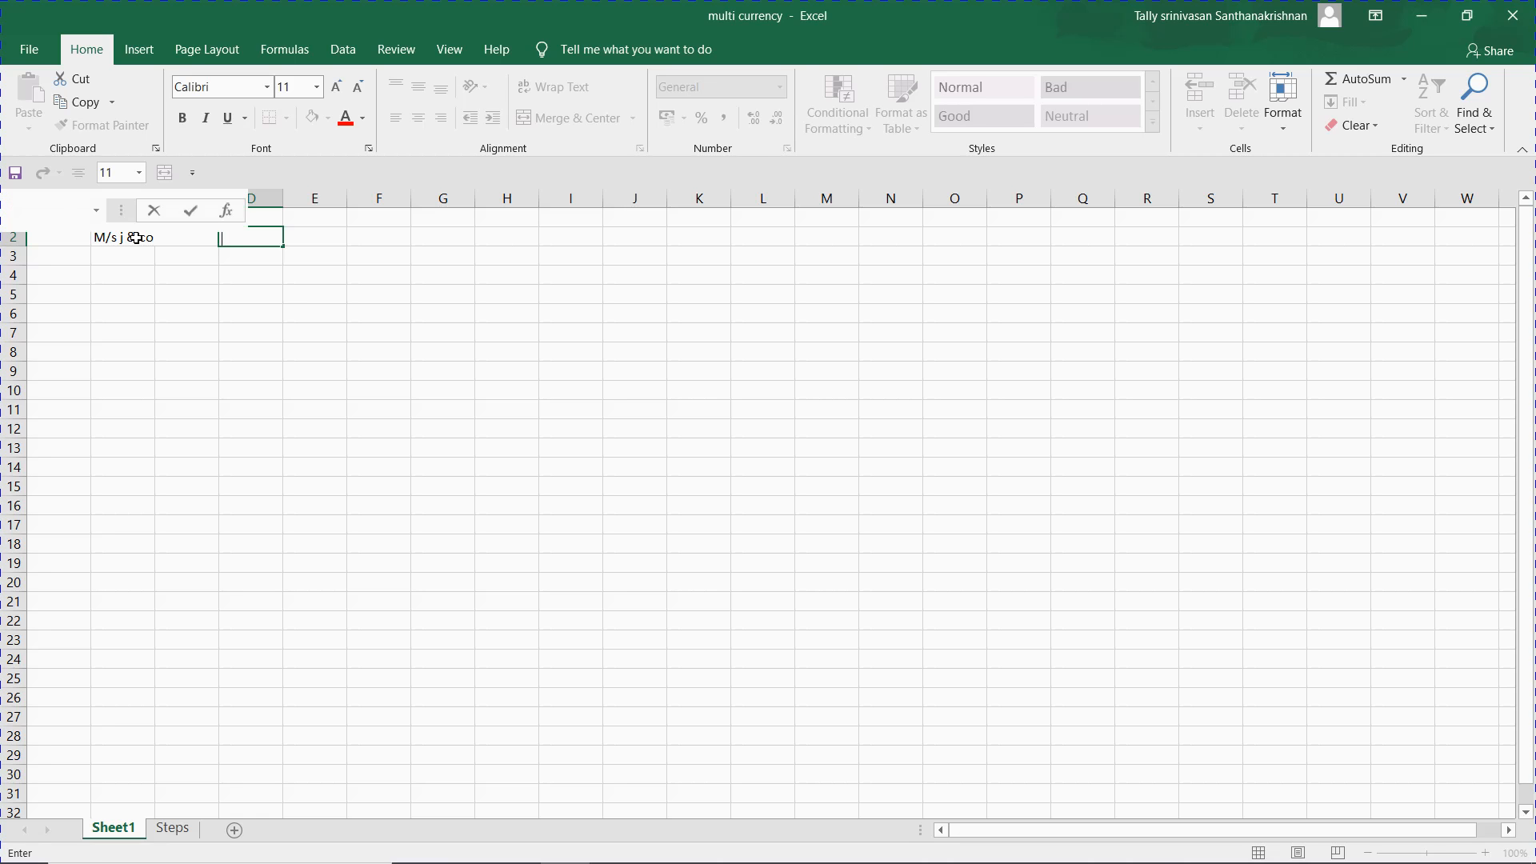
{"action": "type", "text": "="}
{"action": "left_click", "coordinate": [170, 313]}
{"action": "left_click", "coordinate": [152, 310]}
{"action": "key", "text": "Escape"}
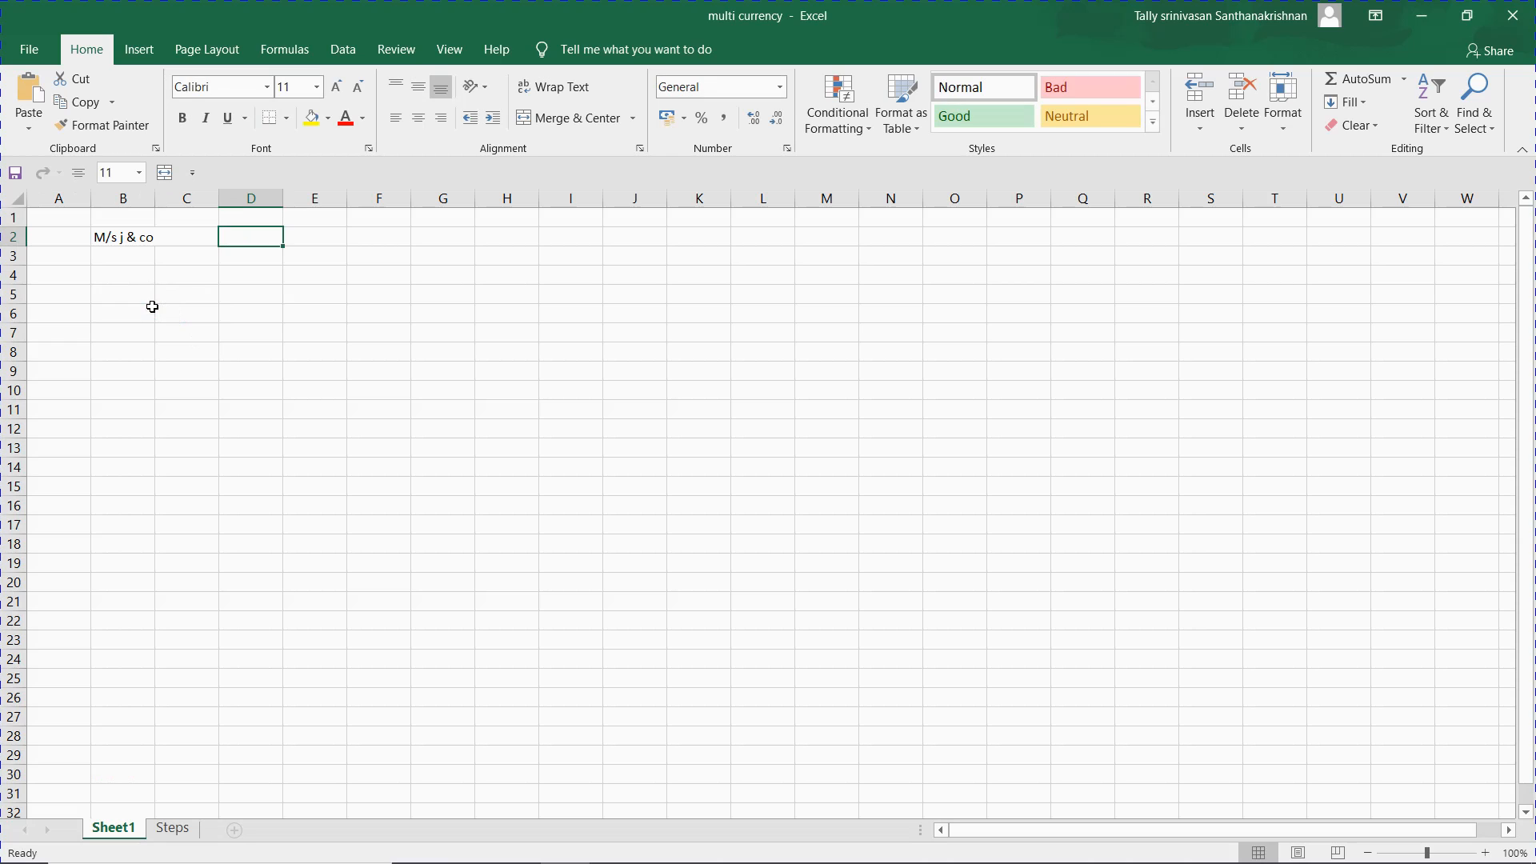
- Set the font size of the entire sheet to 18
{"action": "key", "text": "ctrl+a"}
{"action": "left_click", "coordinate": [314, 92]}
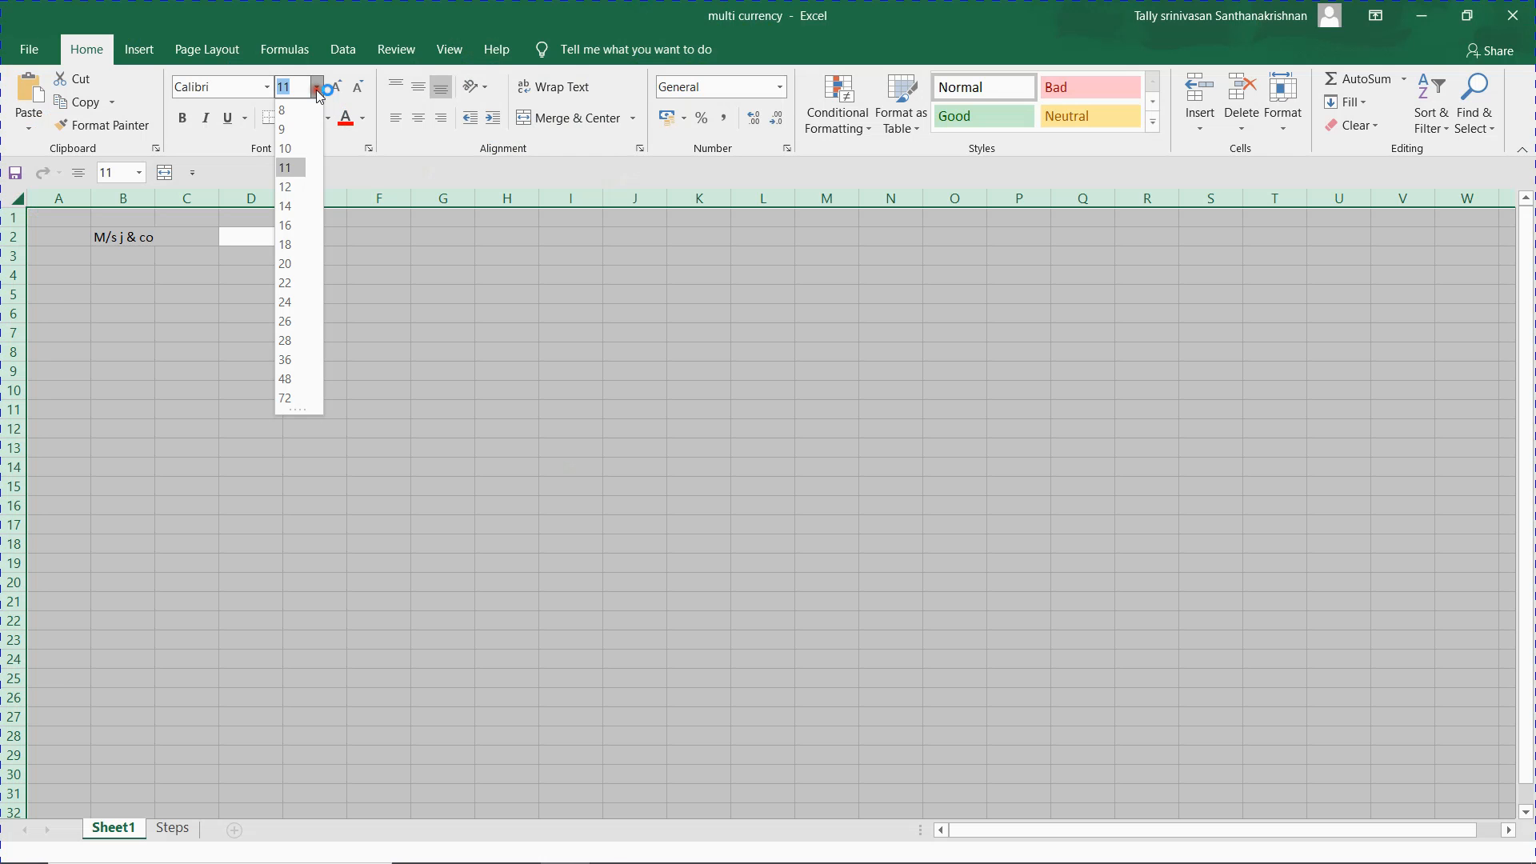
{"action": "left_click", "coordinate": [285, 248]}
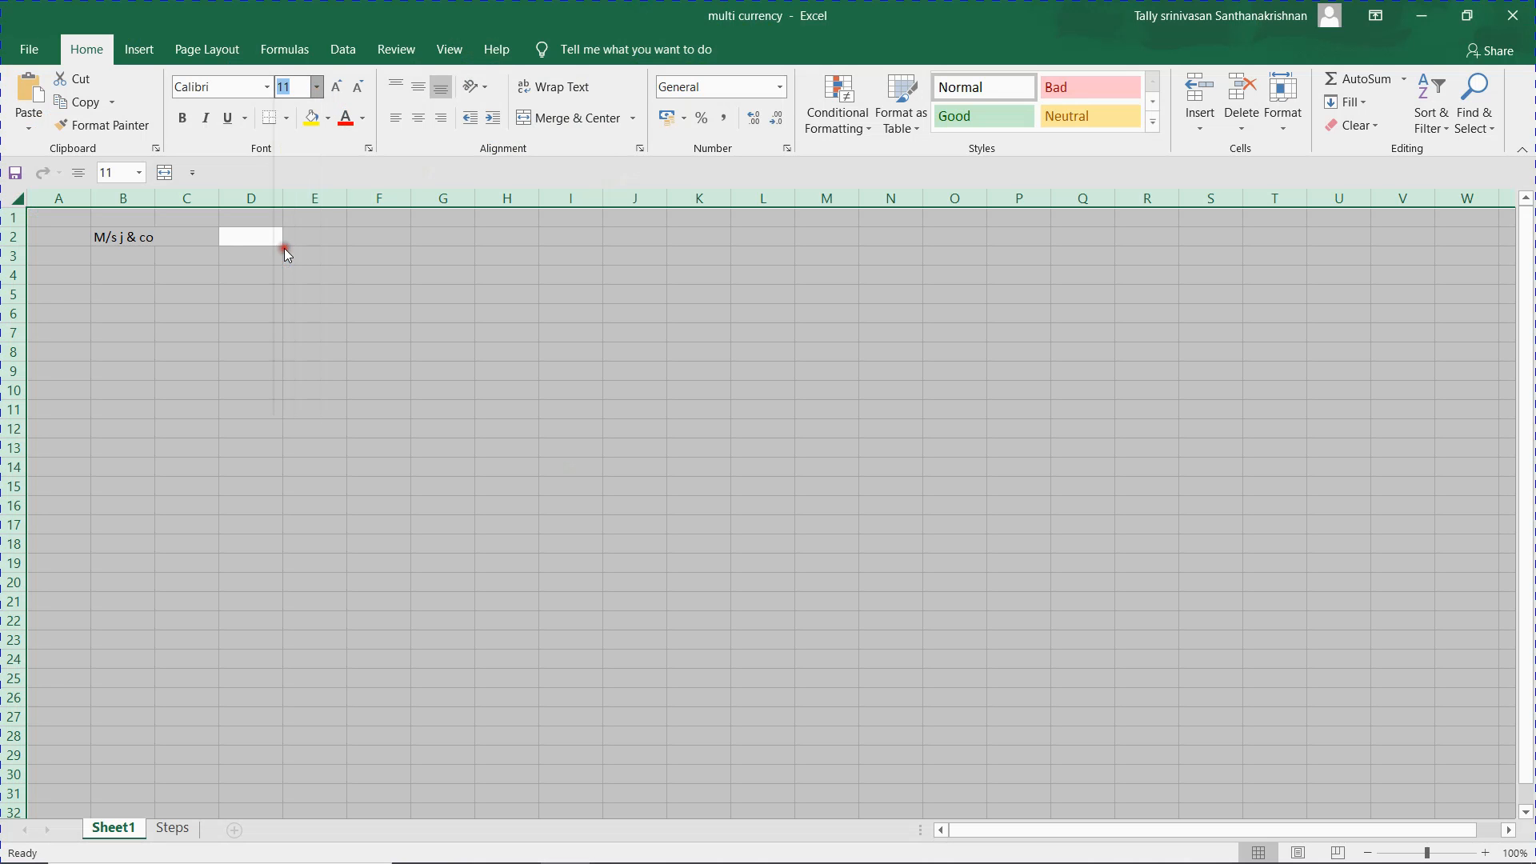
{"action": "left_click", "coordinate": [269, 319]}
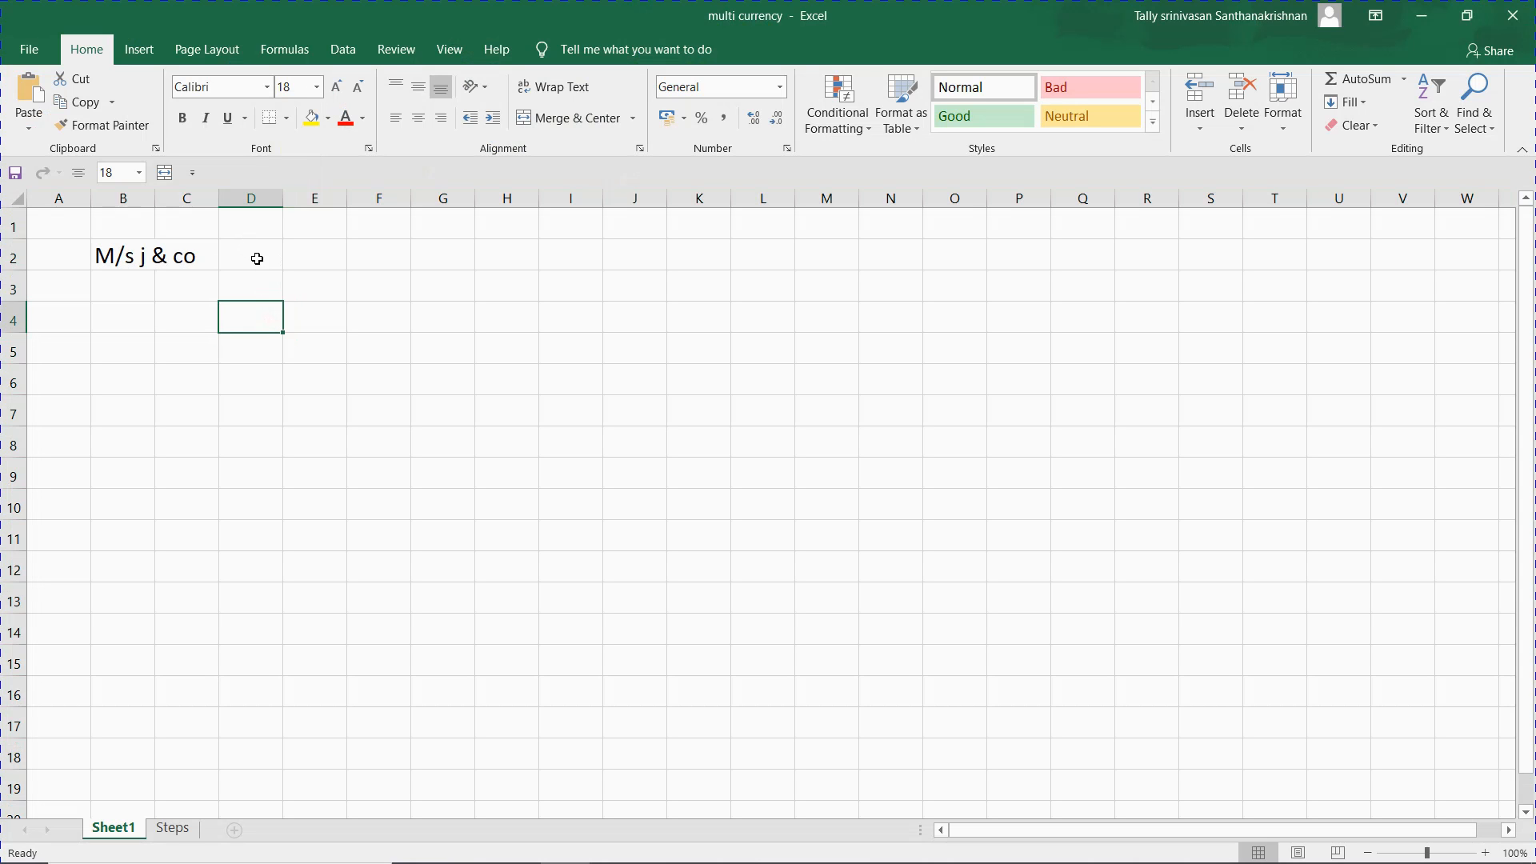
- Enter "America" in cell E2 and "100 computers@" in cell G2
{"action": "left_click", "coordinate": [312, 255]}
{"action": "type", "text": "amer"}
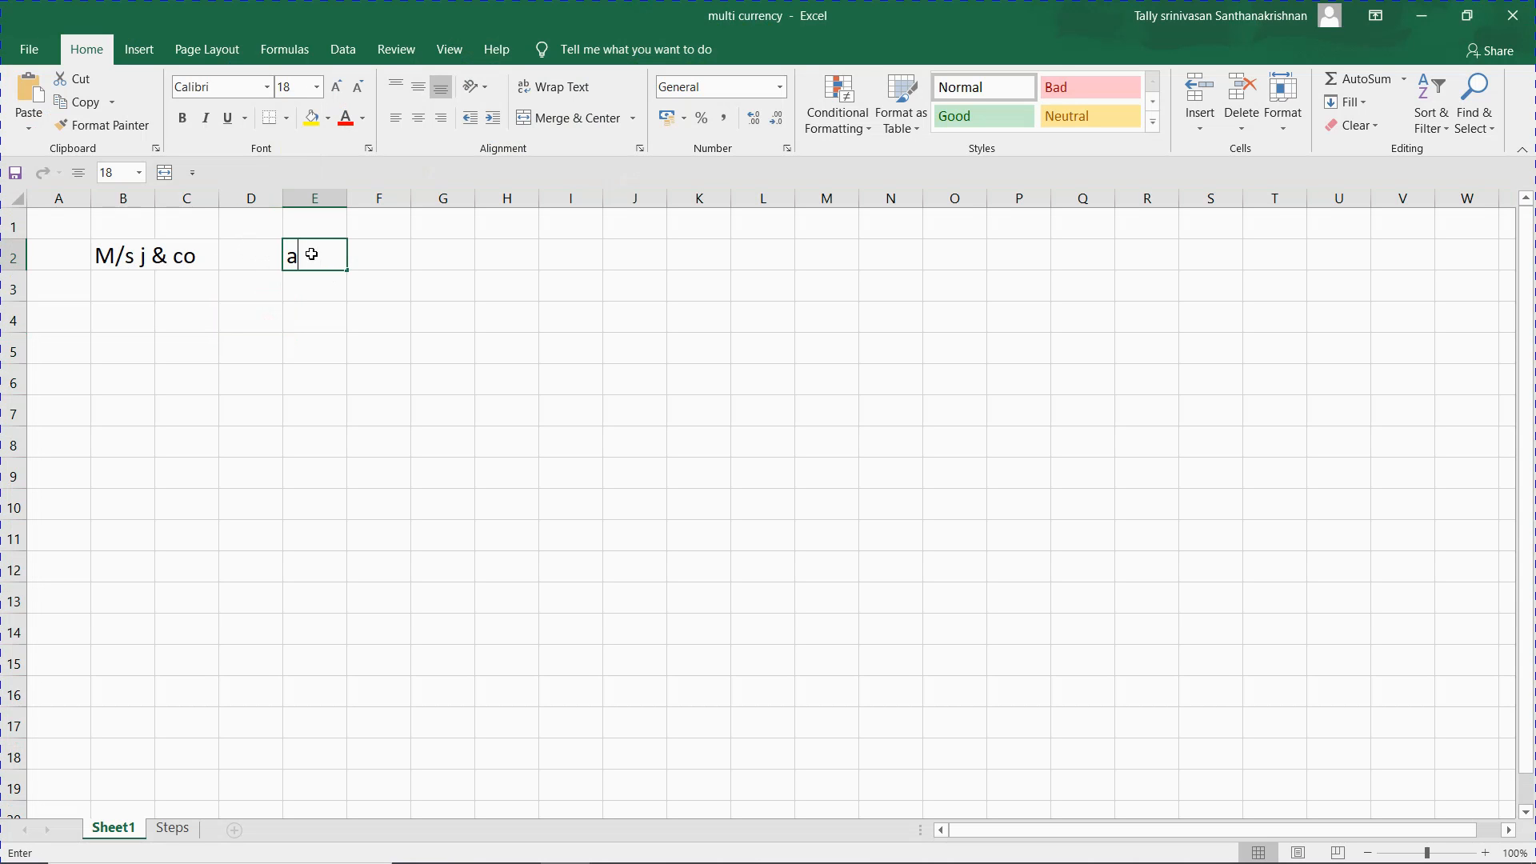
{"action": "key", "text": "BackSpace"}
{"action": "key", "text": "BackSpace"}
{"action": "key", "text": "BackSpace"}
{"action": "key", "text": "BackSpace"}
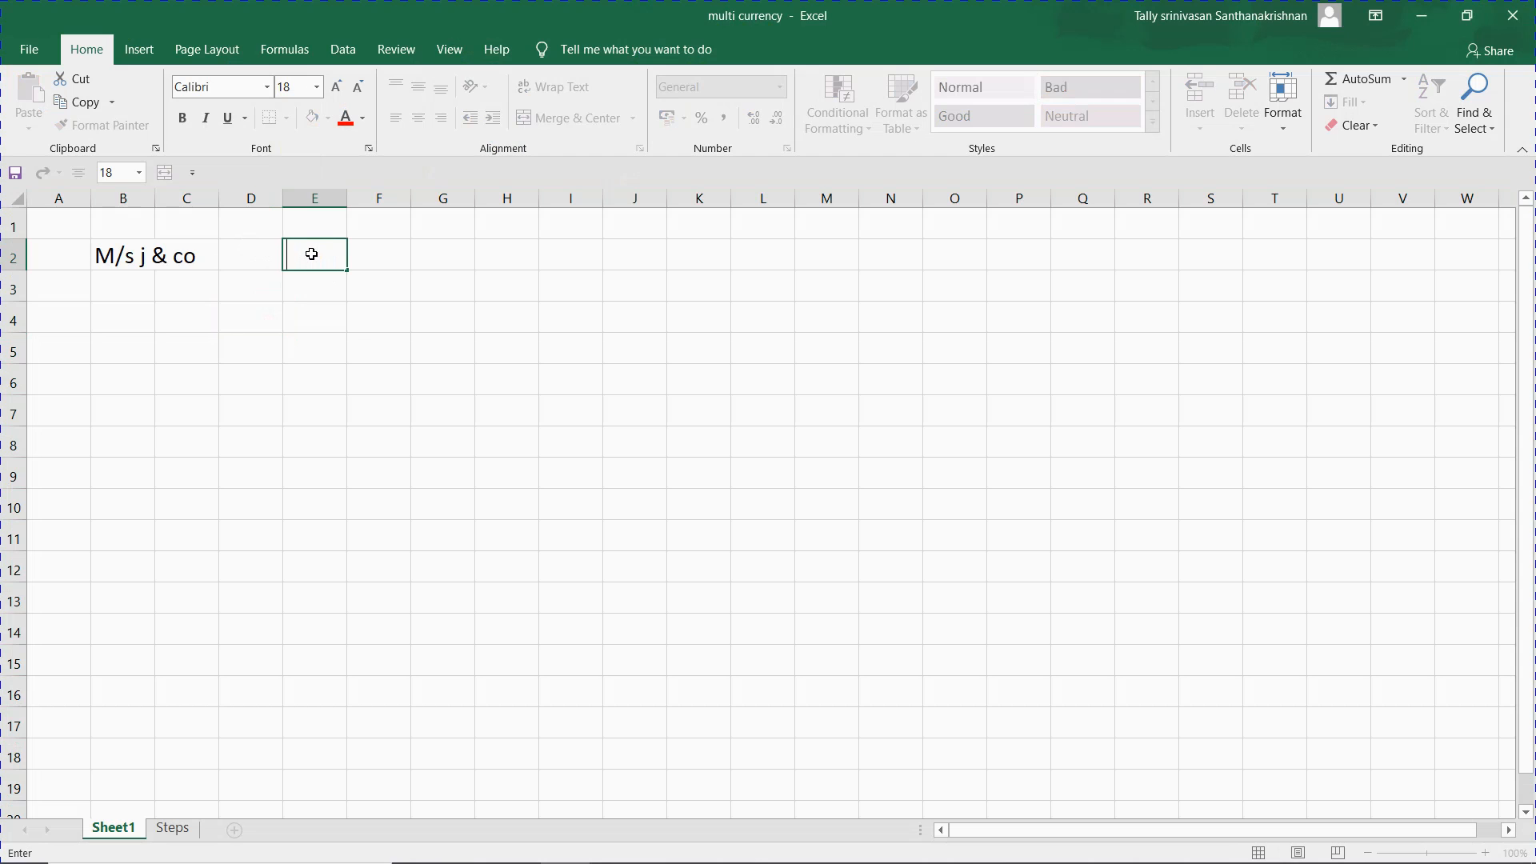
{"action": "type", "text": "America"}
{"action": "key", "text": "Tab"}
{"action": "key", "text": "Tab"}
{"action": "type", "text": "100 computers"}
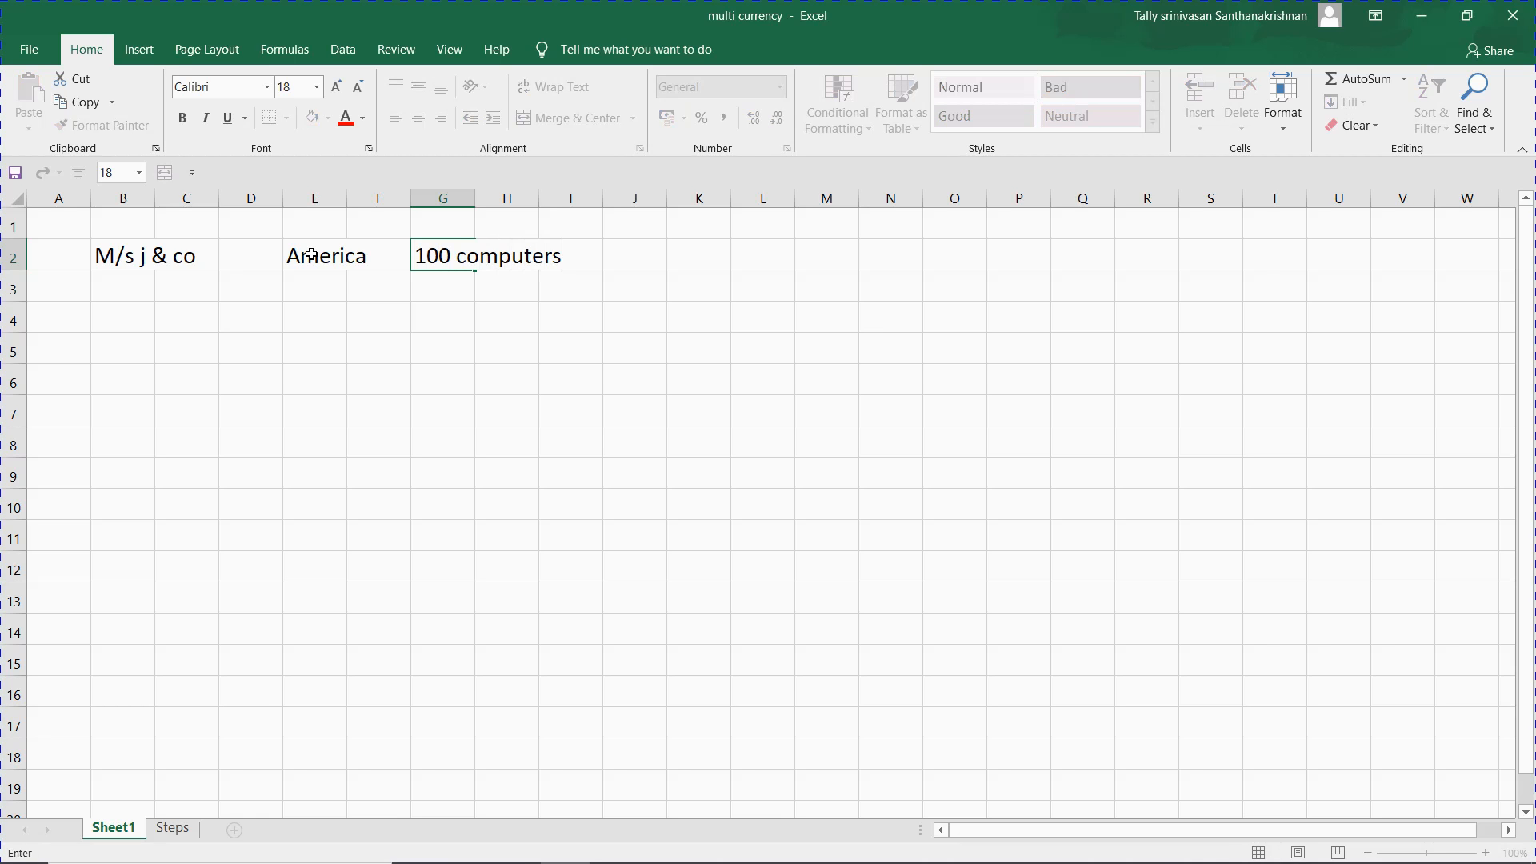
{"action": "type", "text": "@"}
{"action": "key", "text": "Return"}
{"action": "key", "text": "Return"}
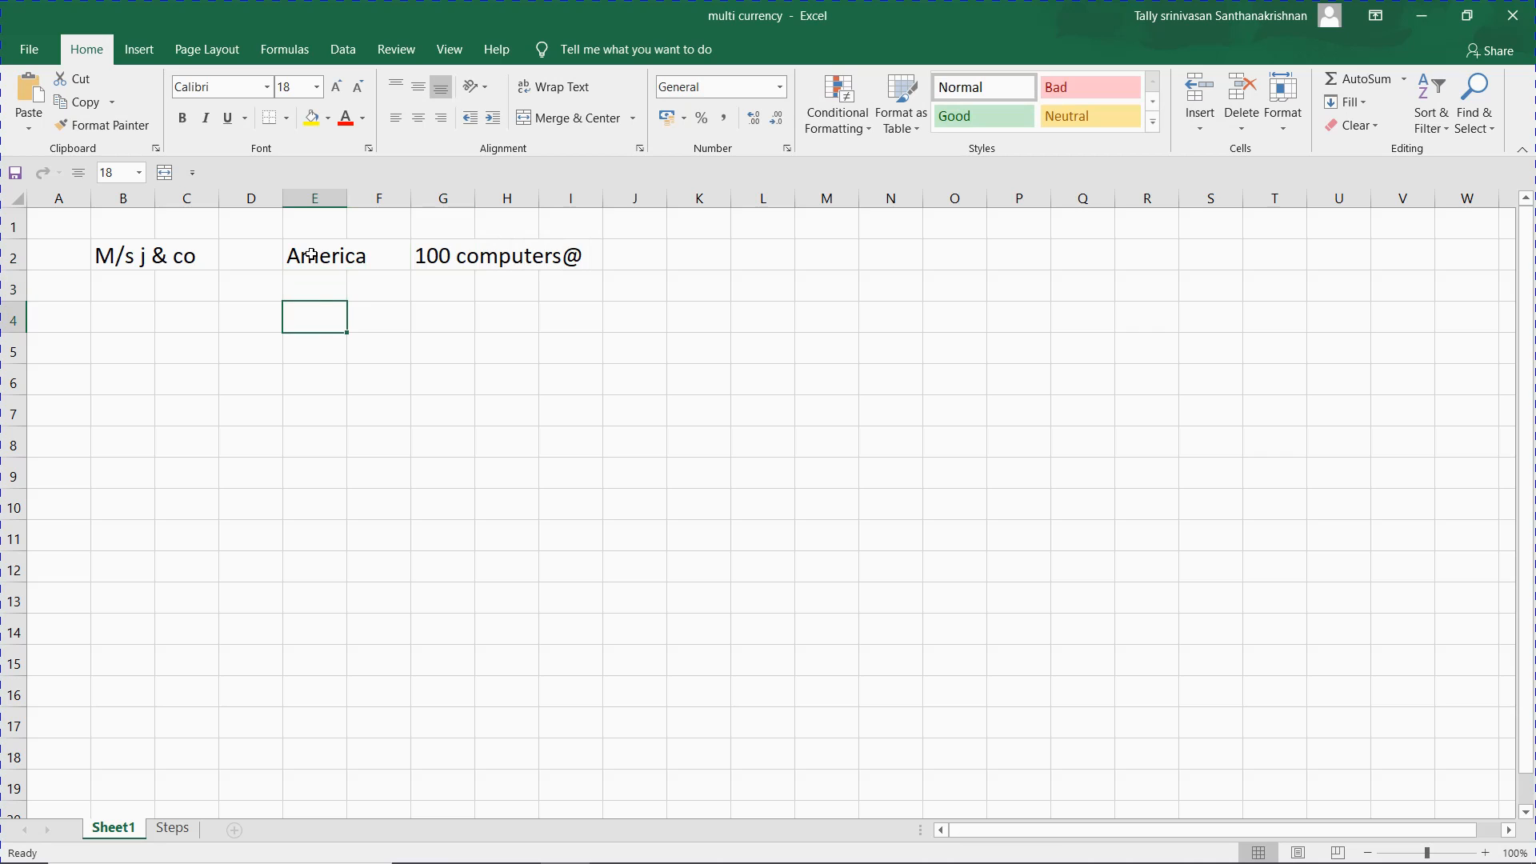
- Enter the computer price 40000 in cell G4
{"action": "key", "text": "Right"}
{"action": "key", "text": "Right"}
{"action": "type", "text": "40000"}
{"action": "key", "text": "Right"}
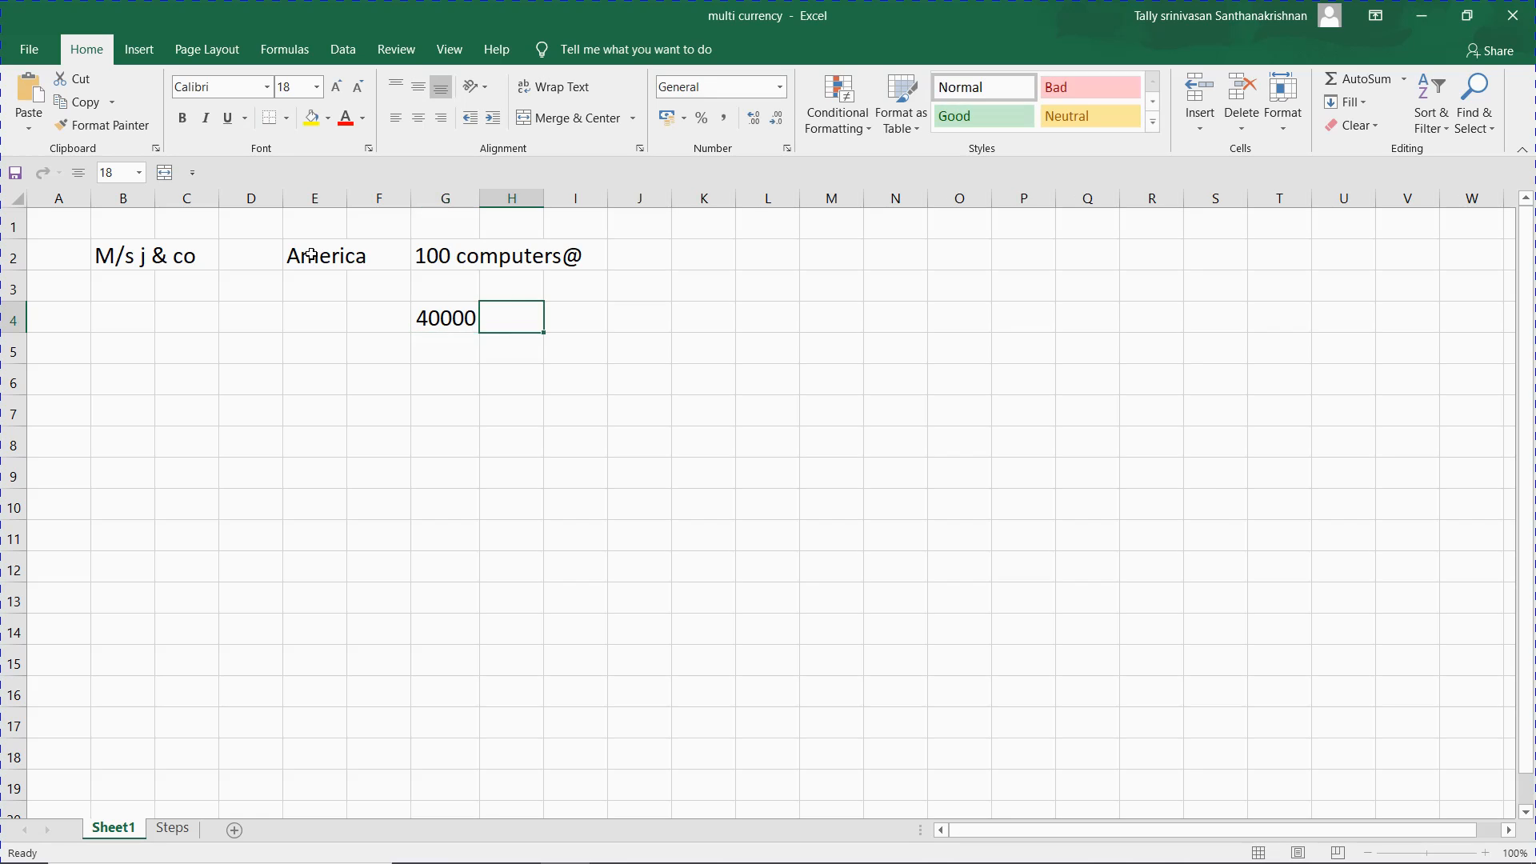
- Enter the label "dollar rate" in cell E5 and select cell G5 beside it
{"action": "key", "text": "Left"}
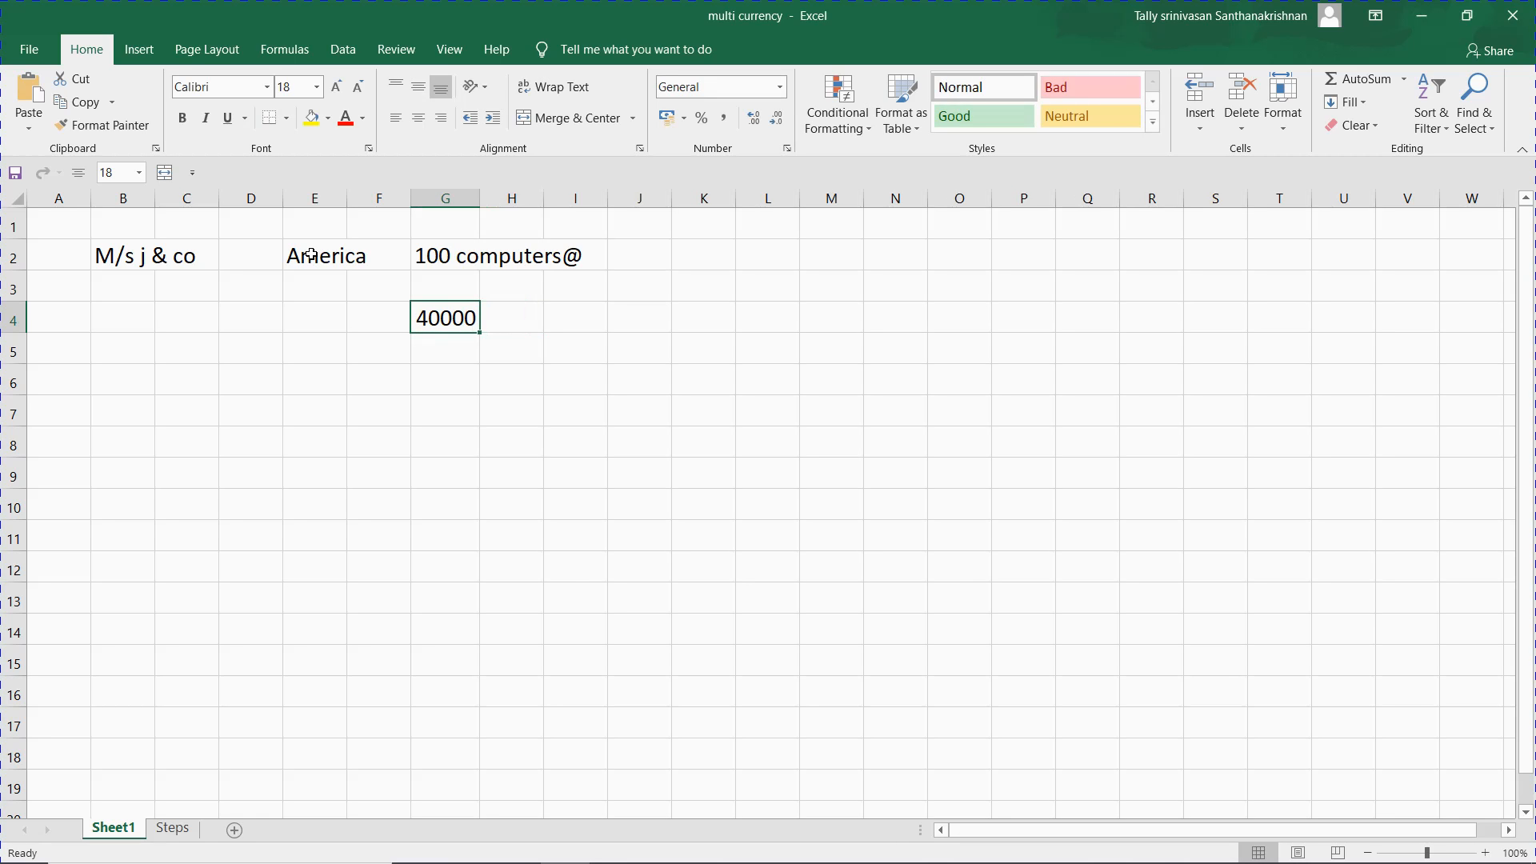
{"action": "key", "text": "Down"}
{"action": "key", "text": "Left"}
{"action": "key", "text": "Left"}
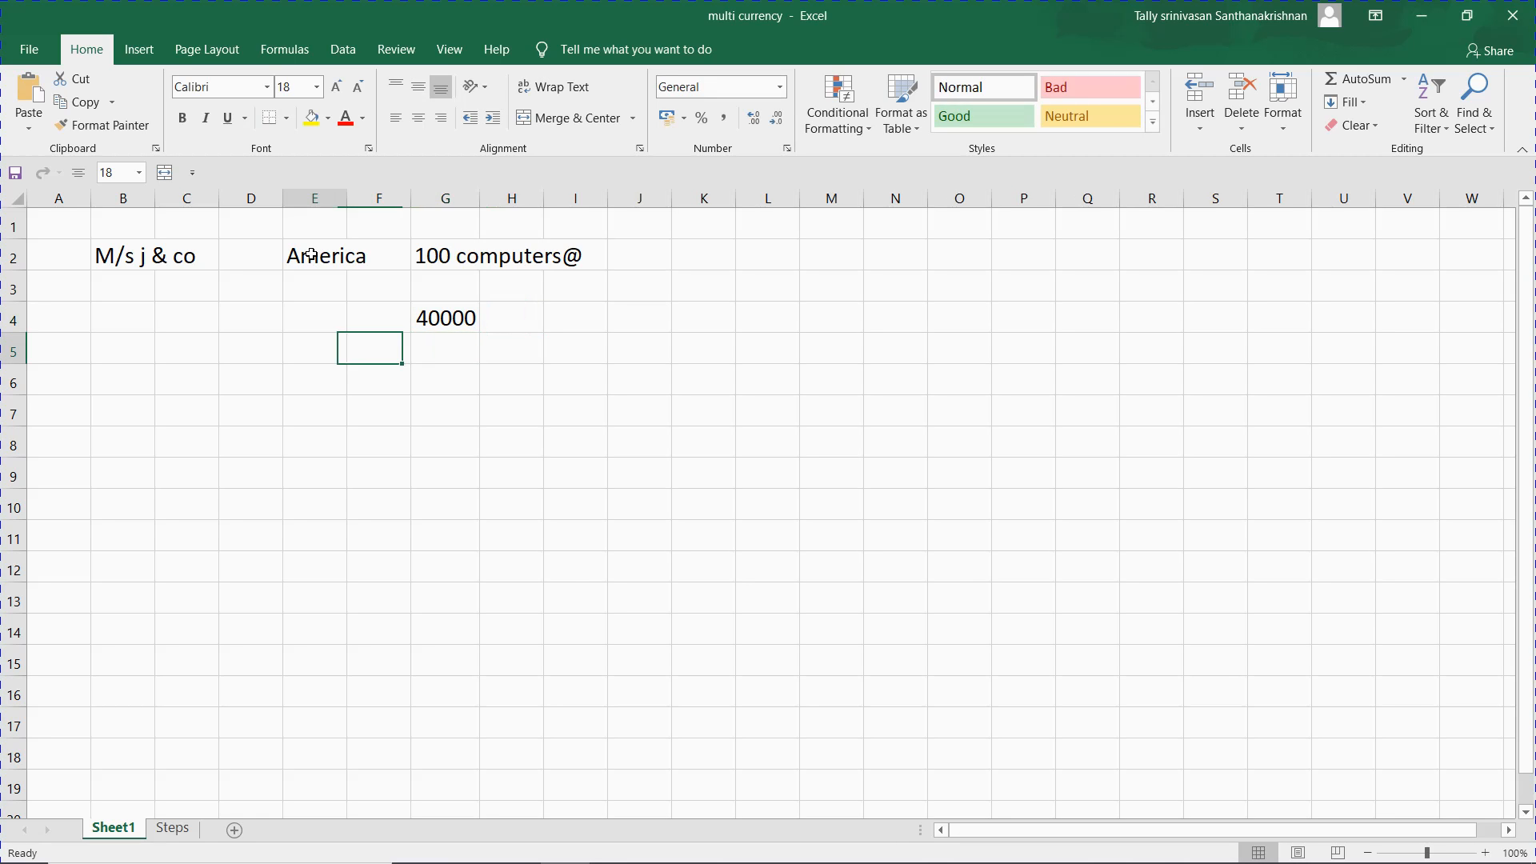
{"action": "type", "text": "dollar rate"}
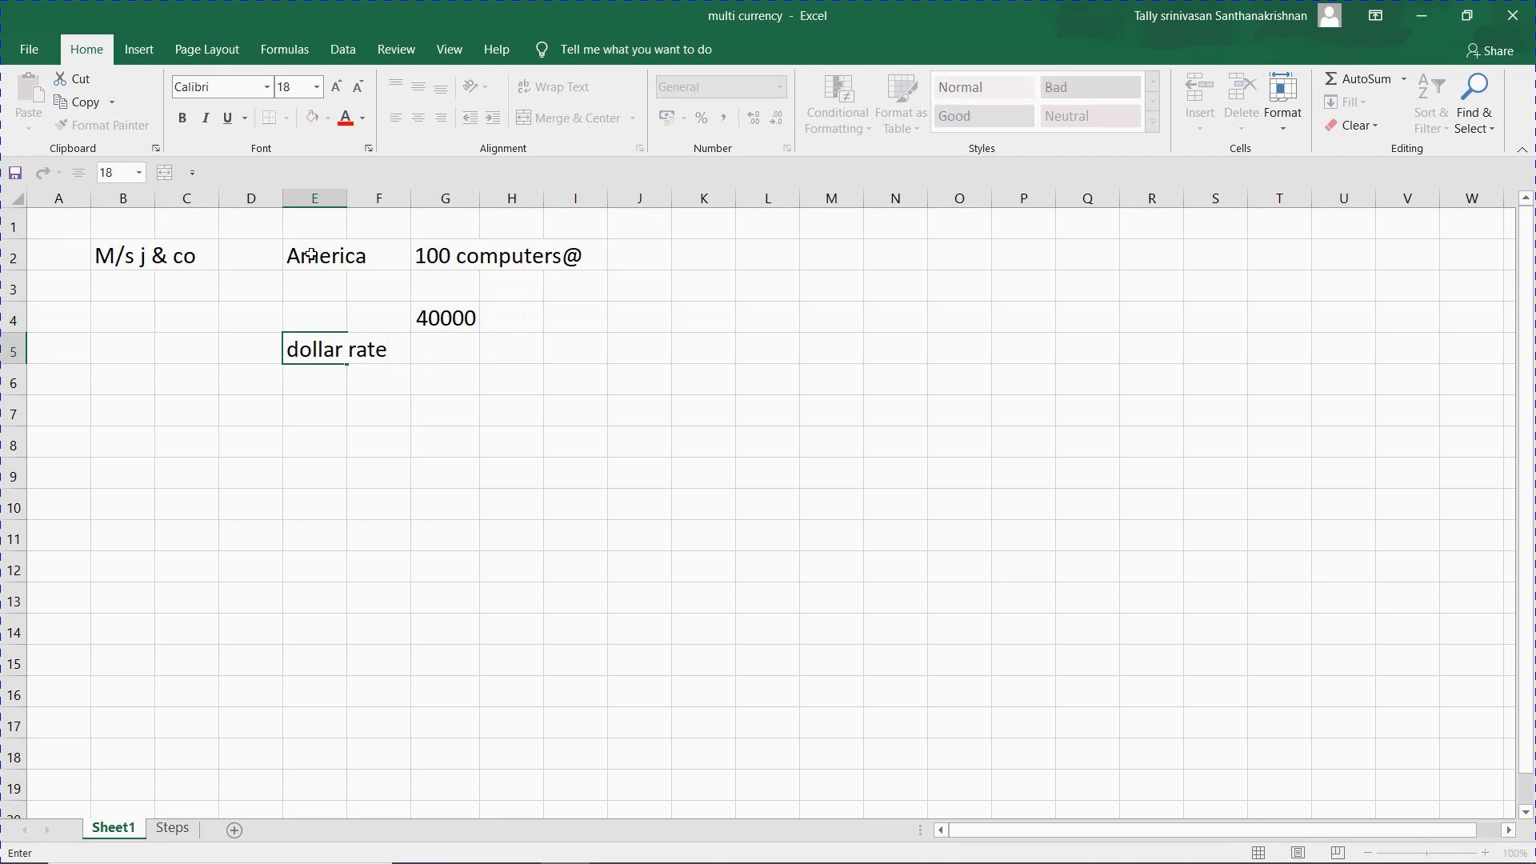
{"action": "key", "text": "Right"}
{"action": "key", "text": "Right"}
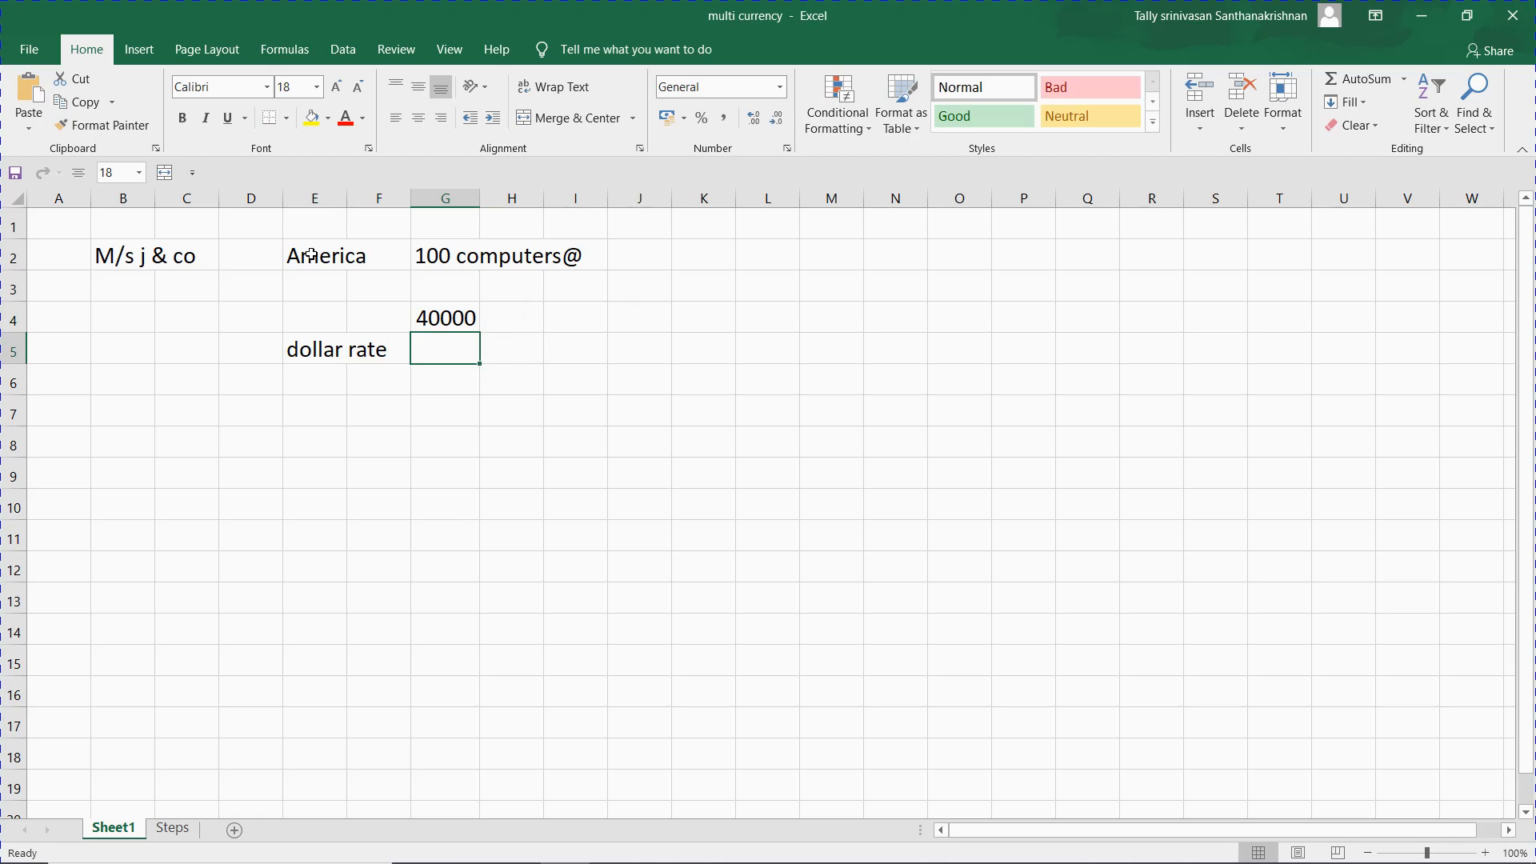
- Switch to Chrome and search Google for "dollar price today" in a new tab
{"action": "key", "text": "alt+Tab"}
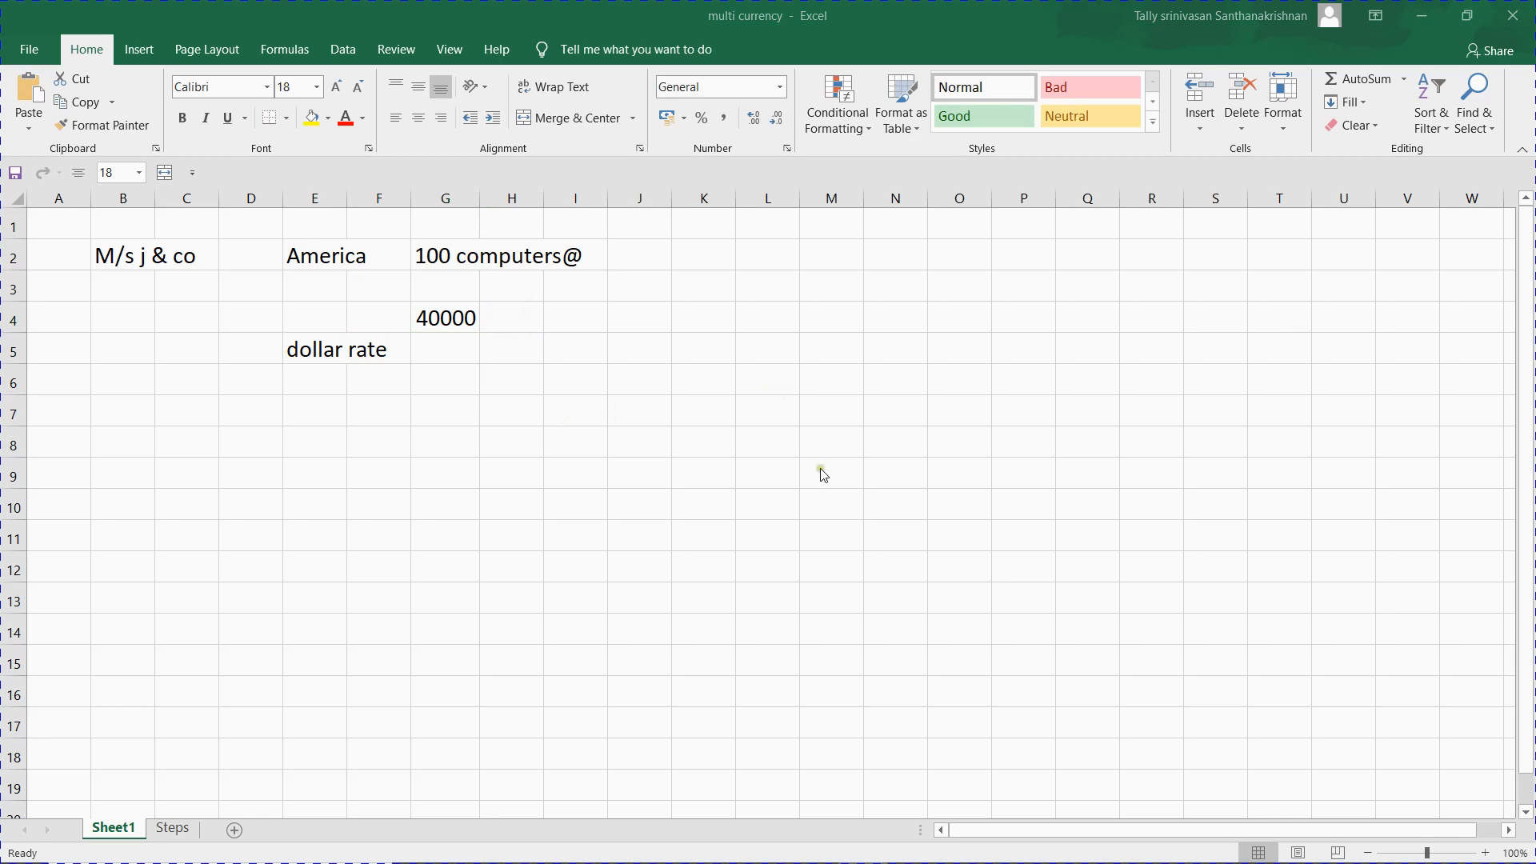
{"action": "mouse_move", "coordinate": [863, 846]}
{"action": "mouse_move", "coordinate": [810, 850]}
{"action": "left_click", "coordinate": [851, 771]}
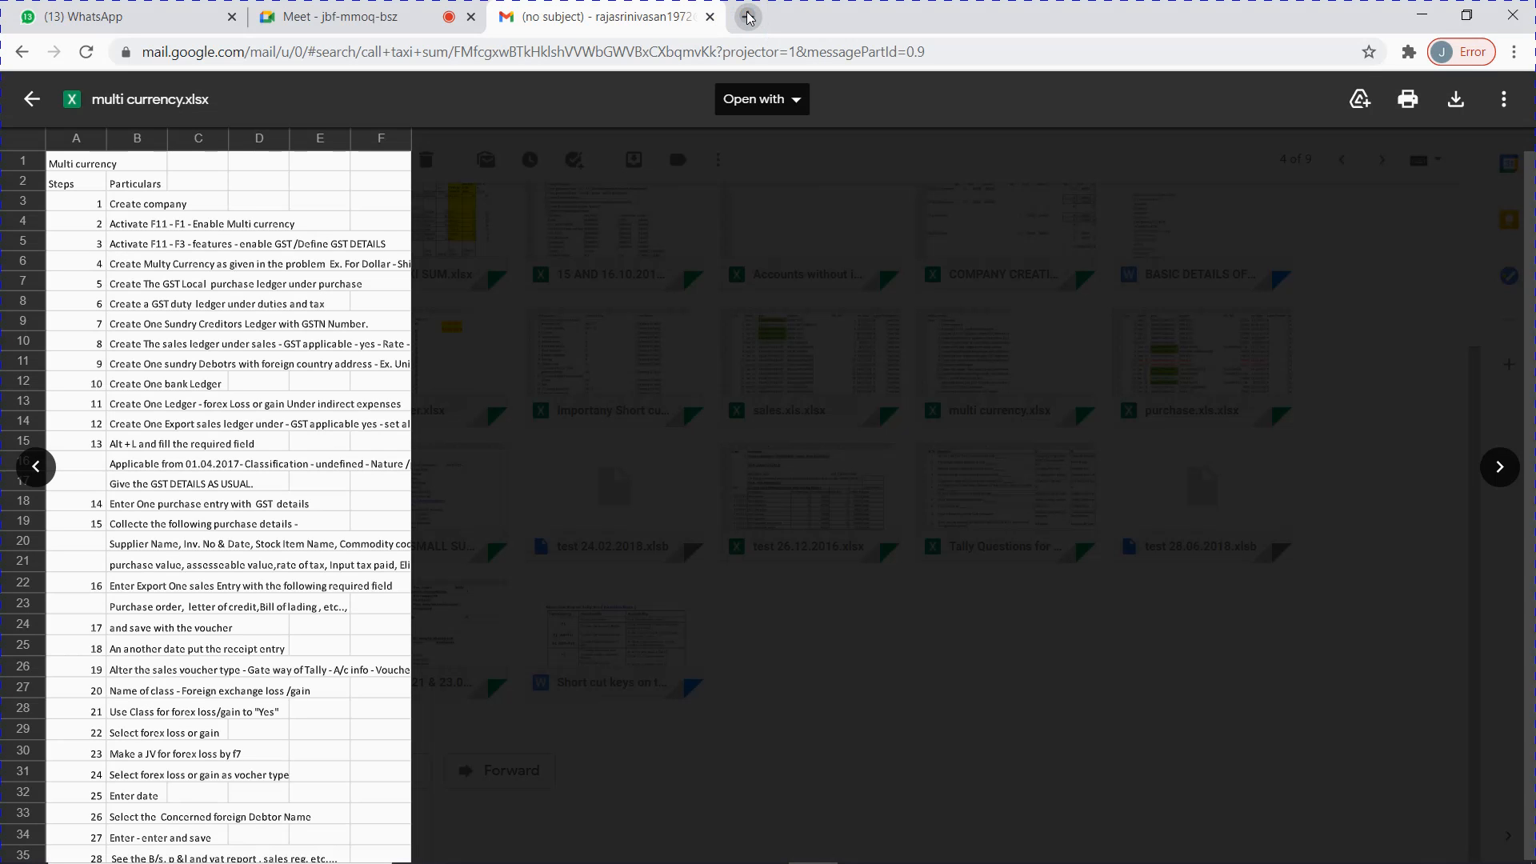
{"action": "left_click", "coordinate": [748, 17]}
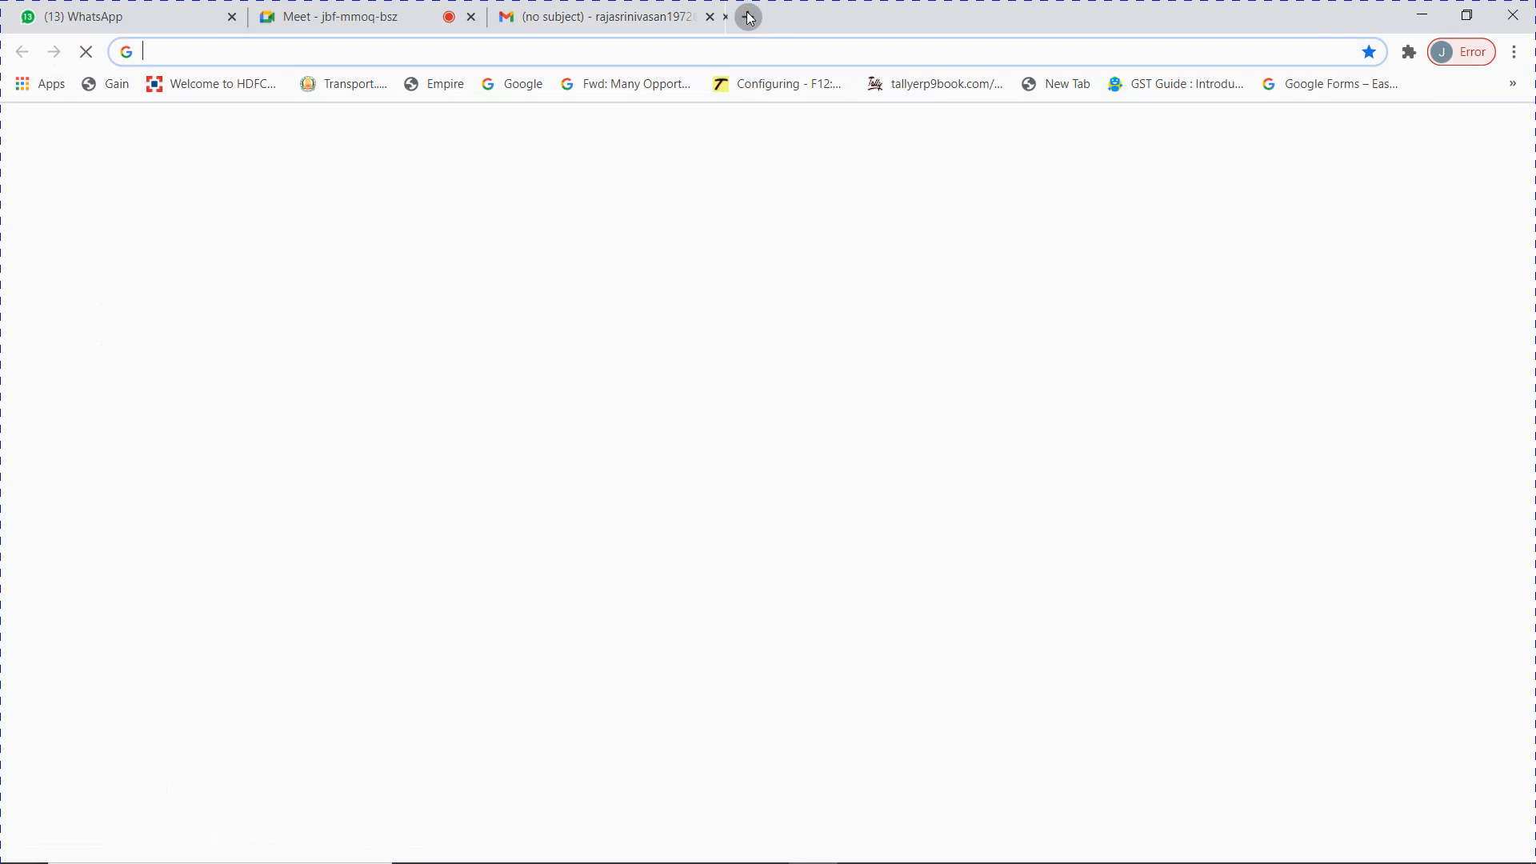
{"action": "left_click", "coordinate": [750, 18]}
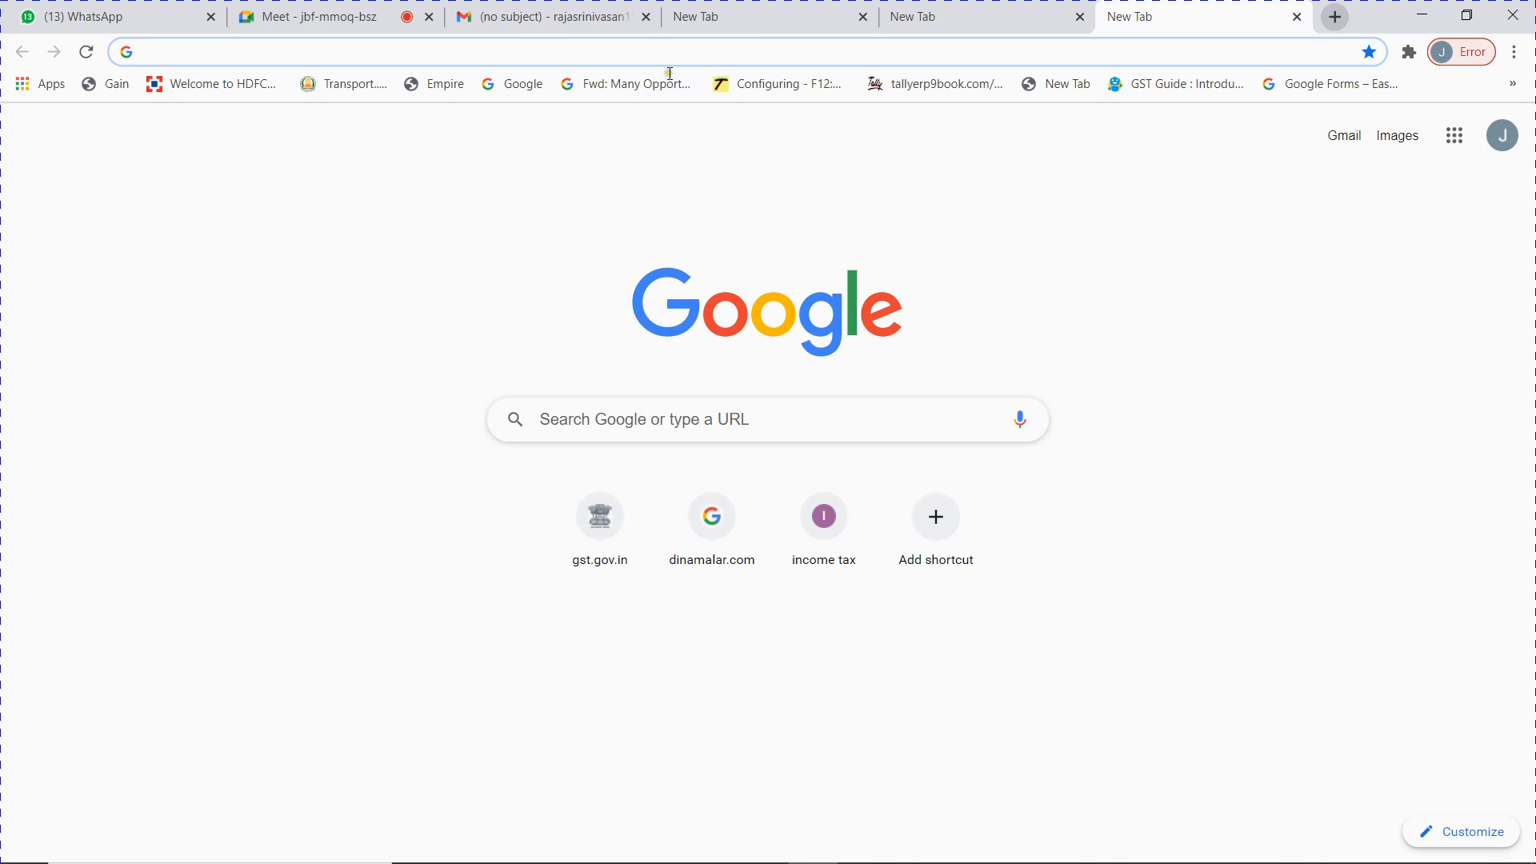
{"action": "left_click", "coordinate": [596, 430]}
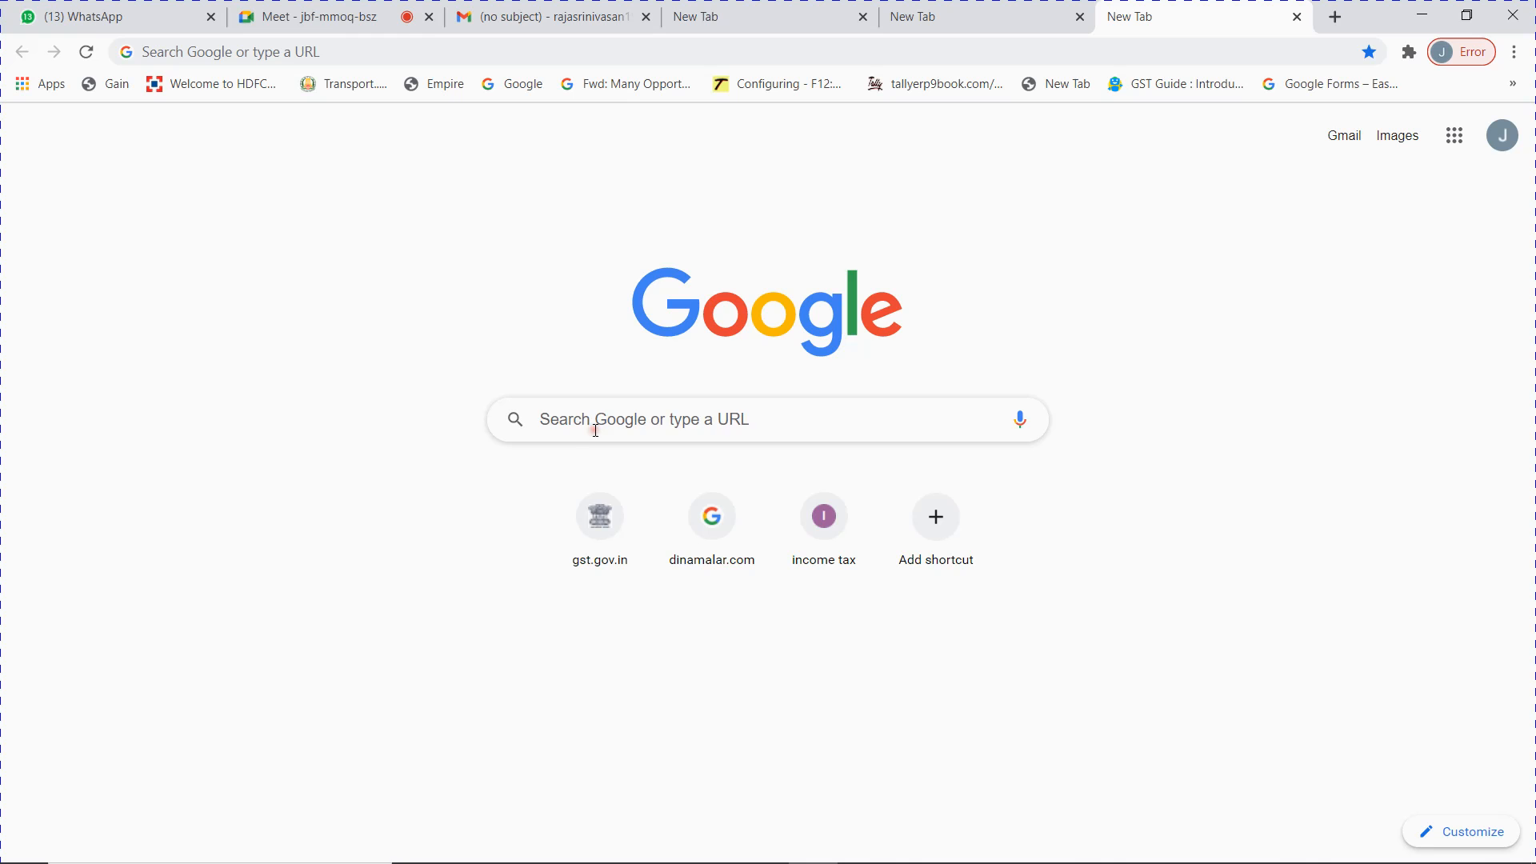
{"action": "type", "text": "do"}
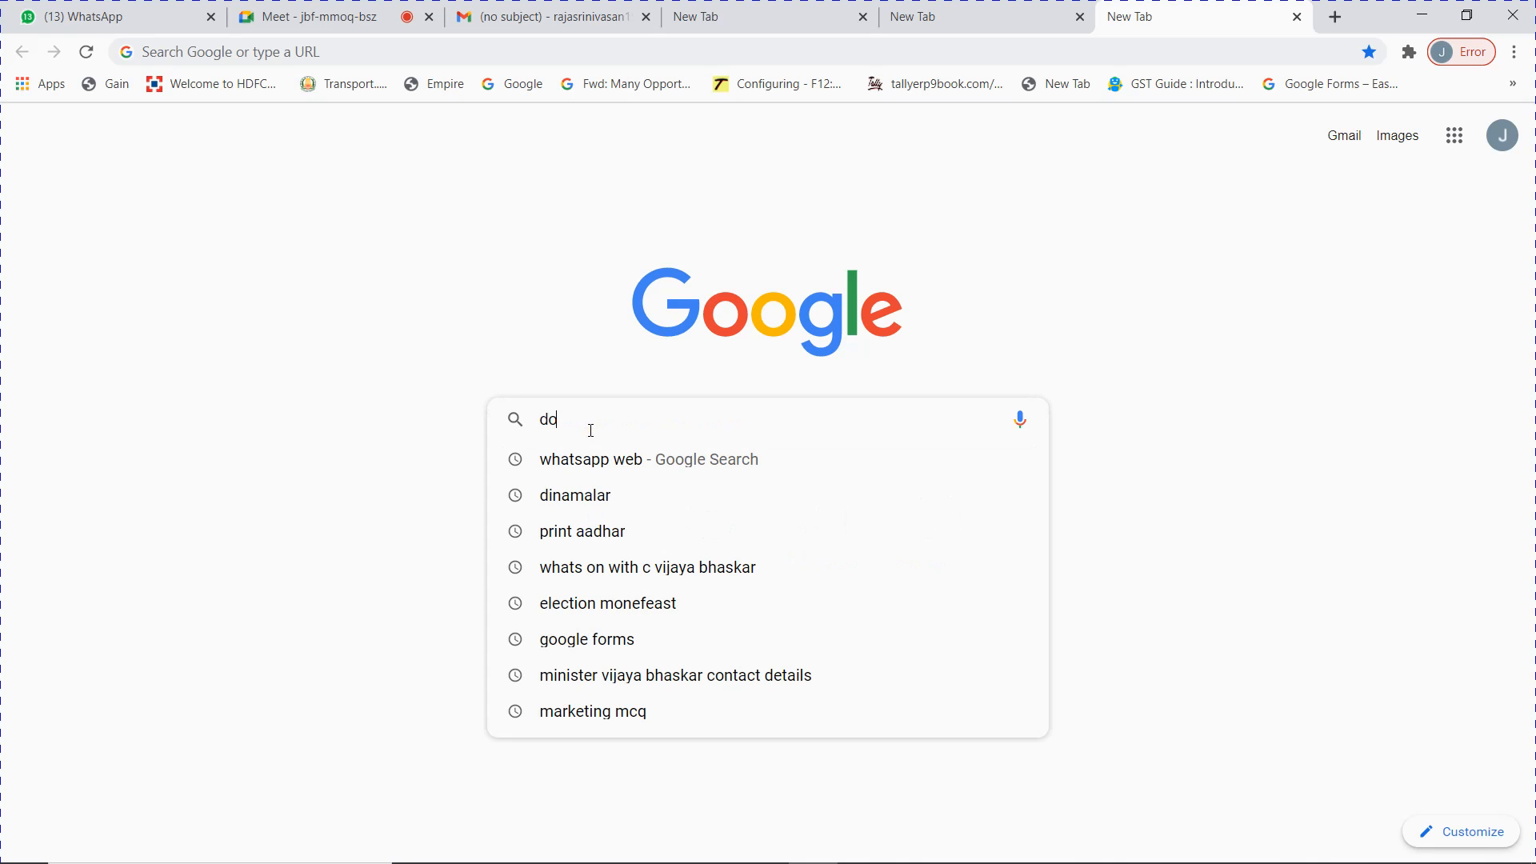
{"action": "type", "text": "llar price today"}
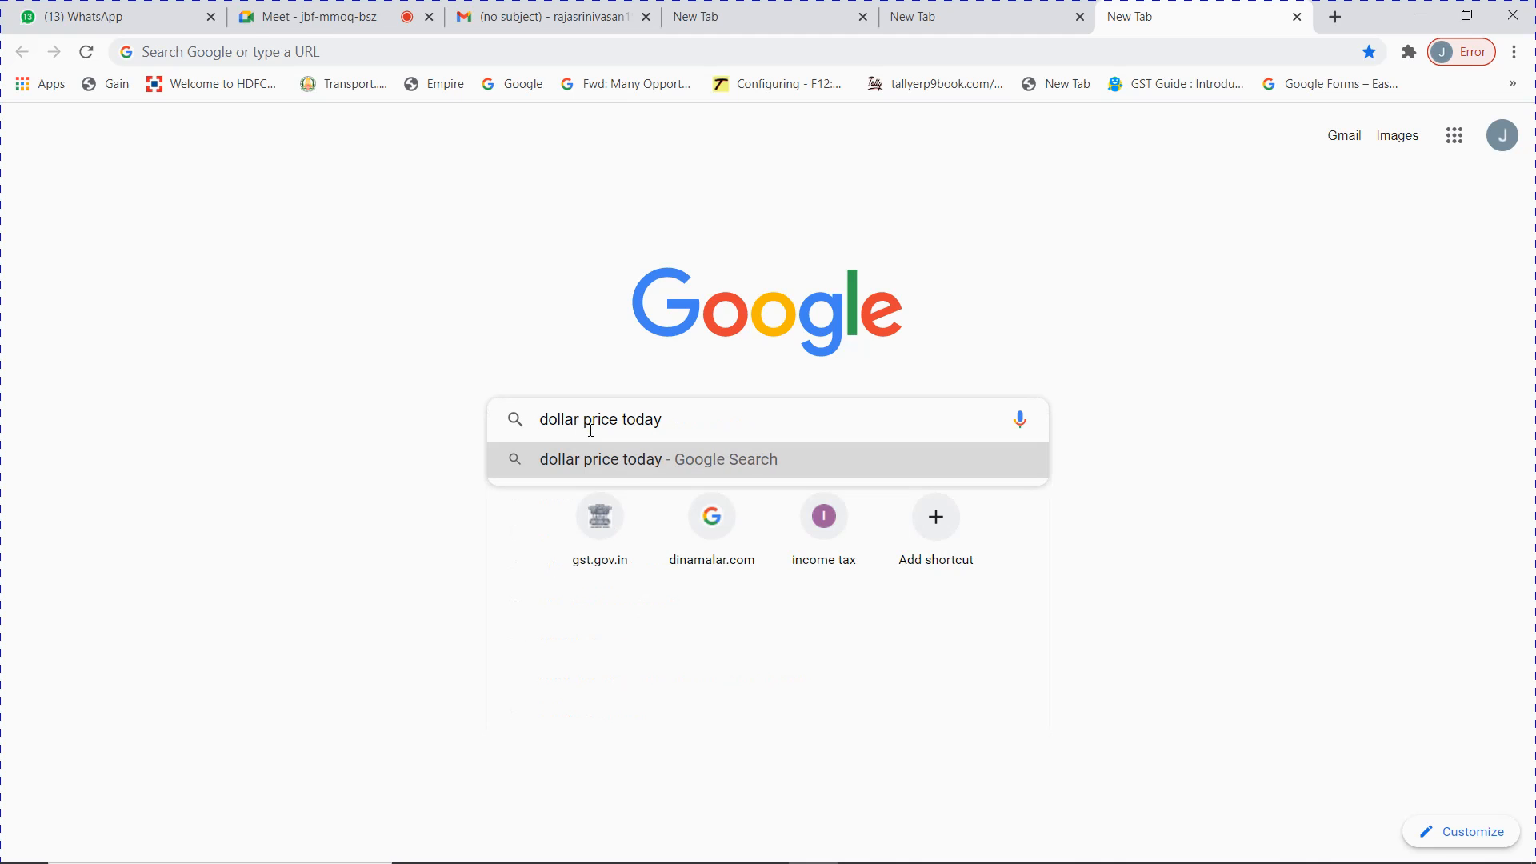
{"action": "key", "text": "Return"}
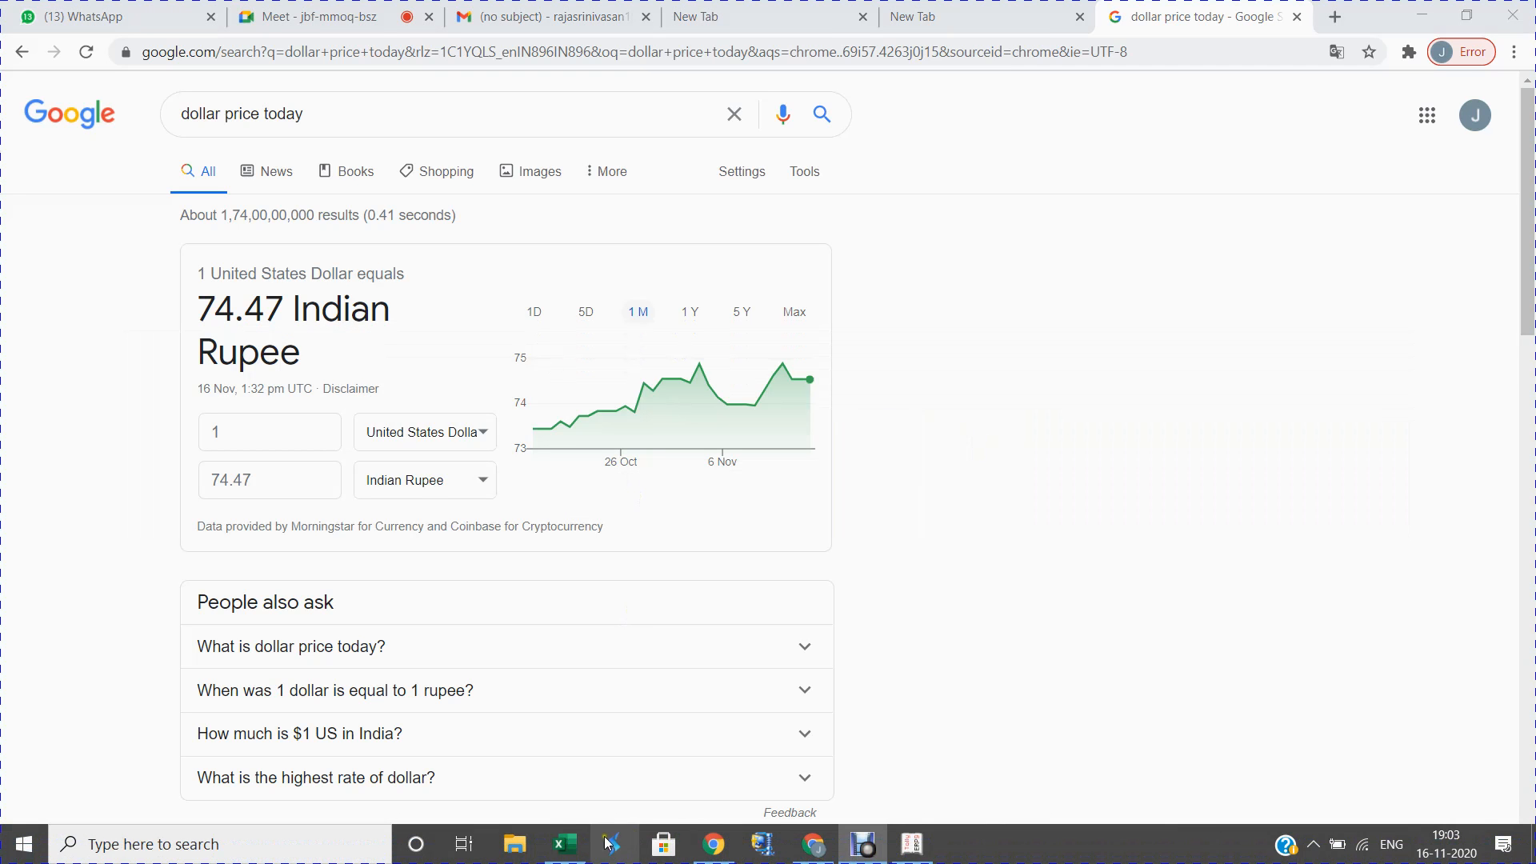
- Switch back to the Excel workbook and enter the current date, 16-11-2020, in cell C5
{"action": "mouse_move", "coordinate": [568, 848]}
{"action": "left_click", "coordinate": [590, 785]}
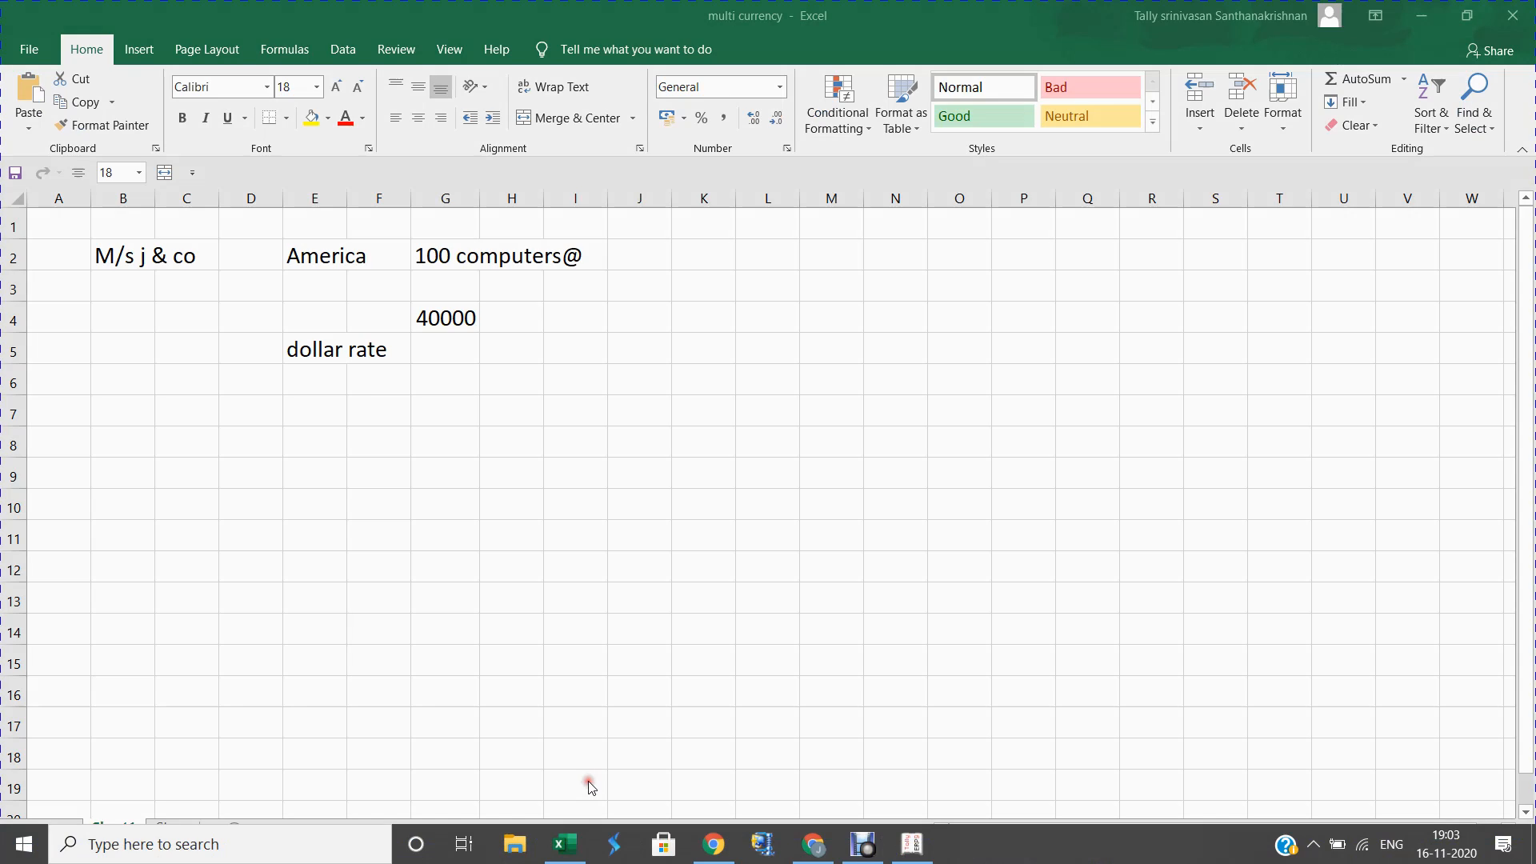
{"action": "left_click", "coordinate": [200, 352]}
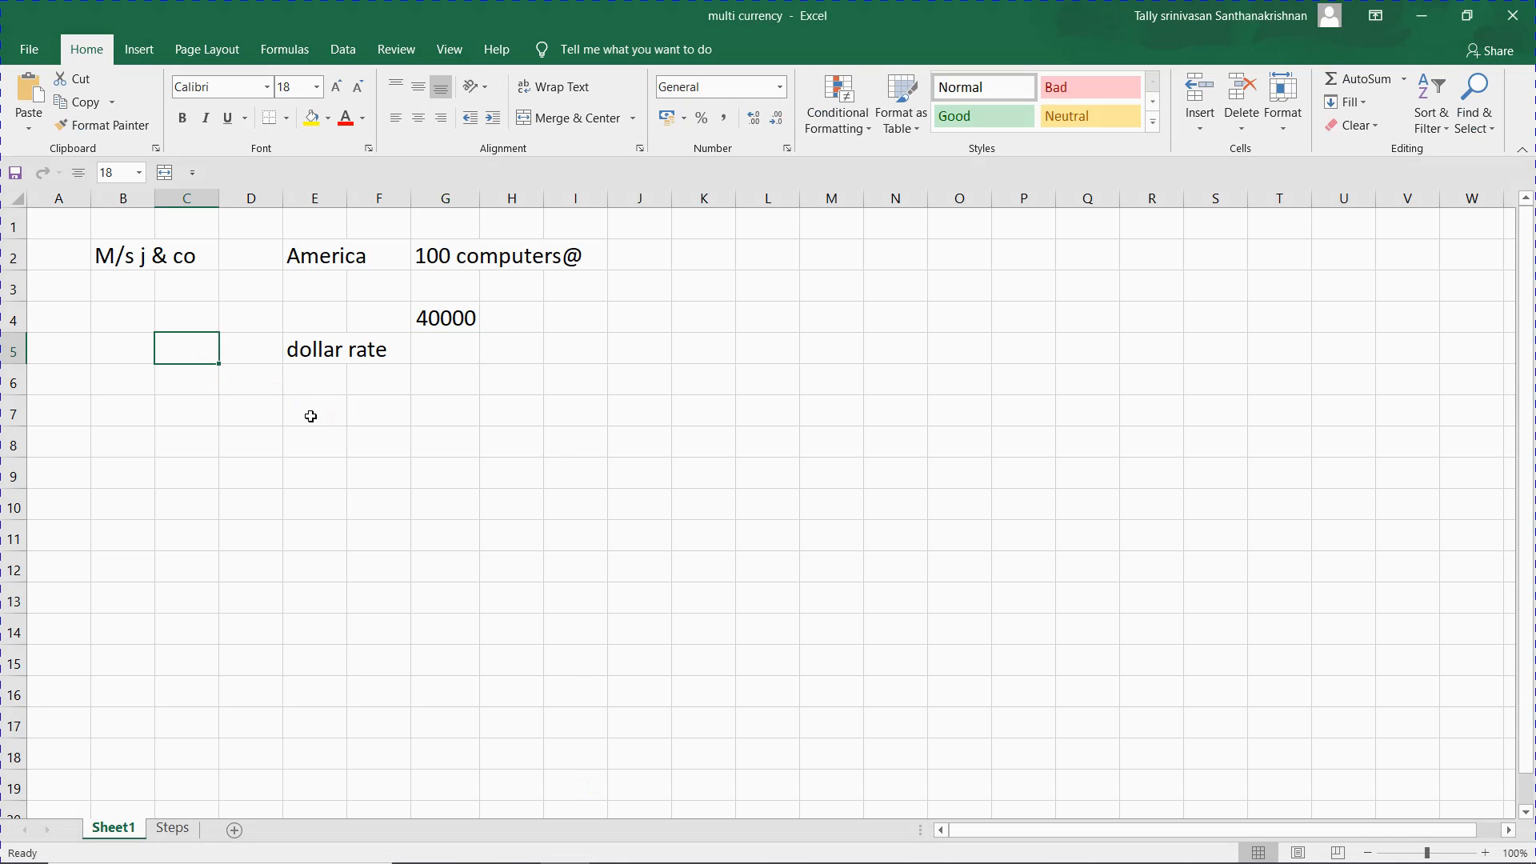
{"action": "key", "text": "ctrl+semicolon"}
- Enter the dollar rate 74.47 in cell G5
{"action": "key", "text": "Right"}
{"action": "key", "text": "Right"}
{"action": "key", "text": "Right"}
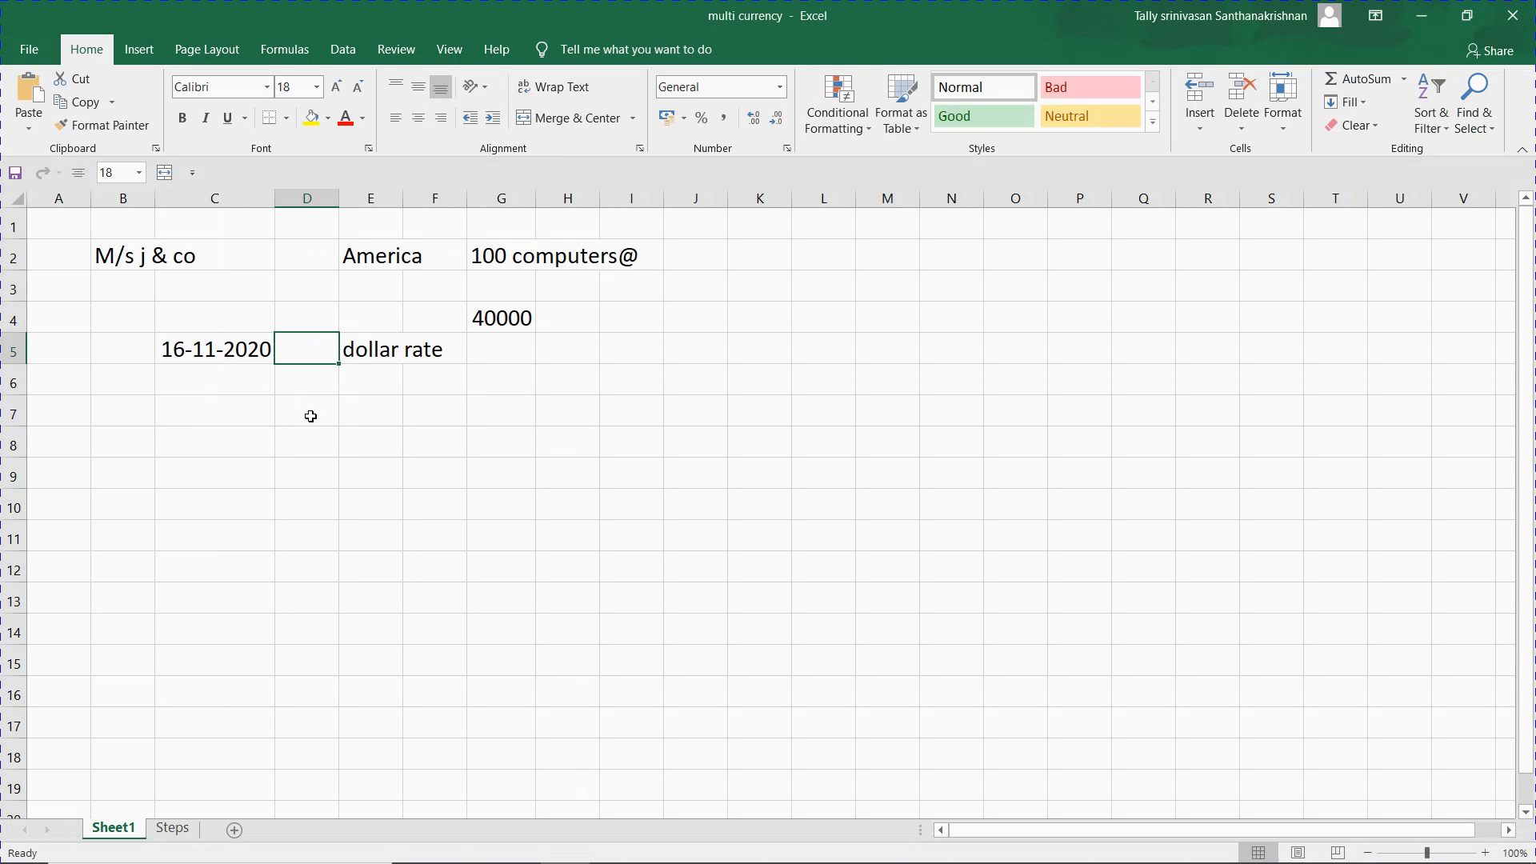
{"action": "key", "text": "Right"}
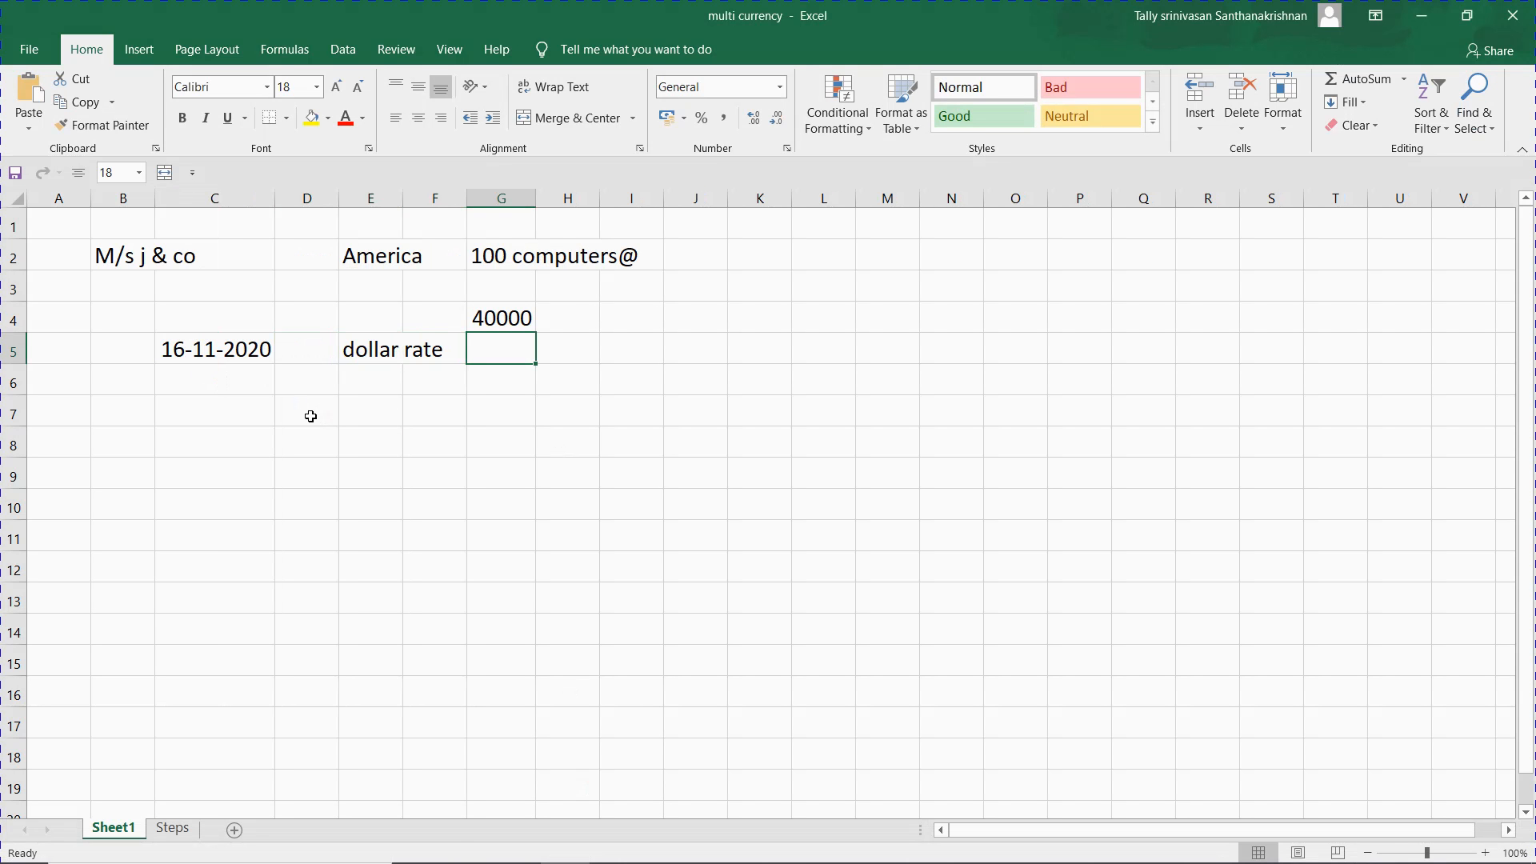
{"action": "type", "text": "74.47"}
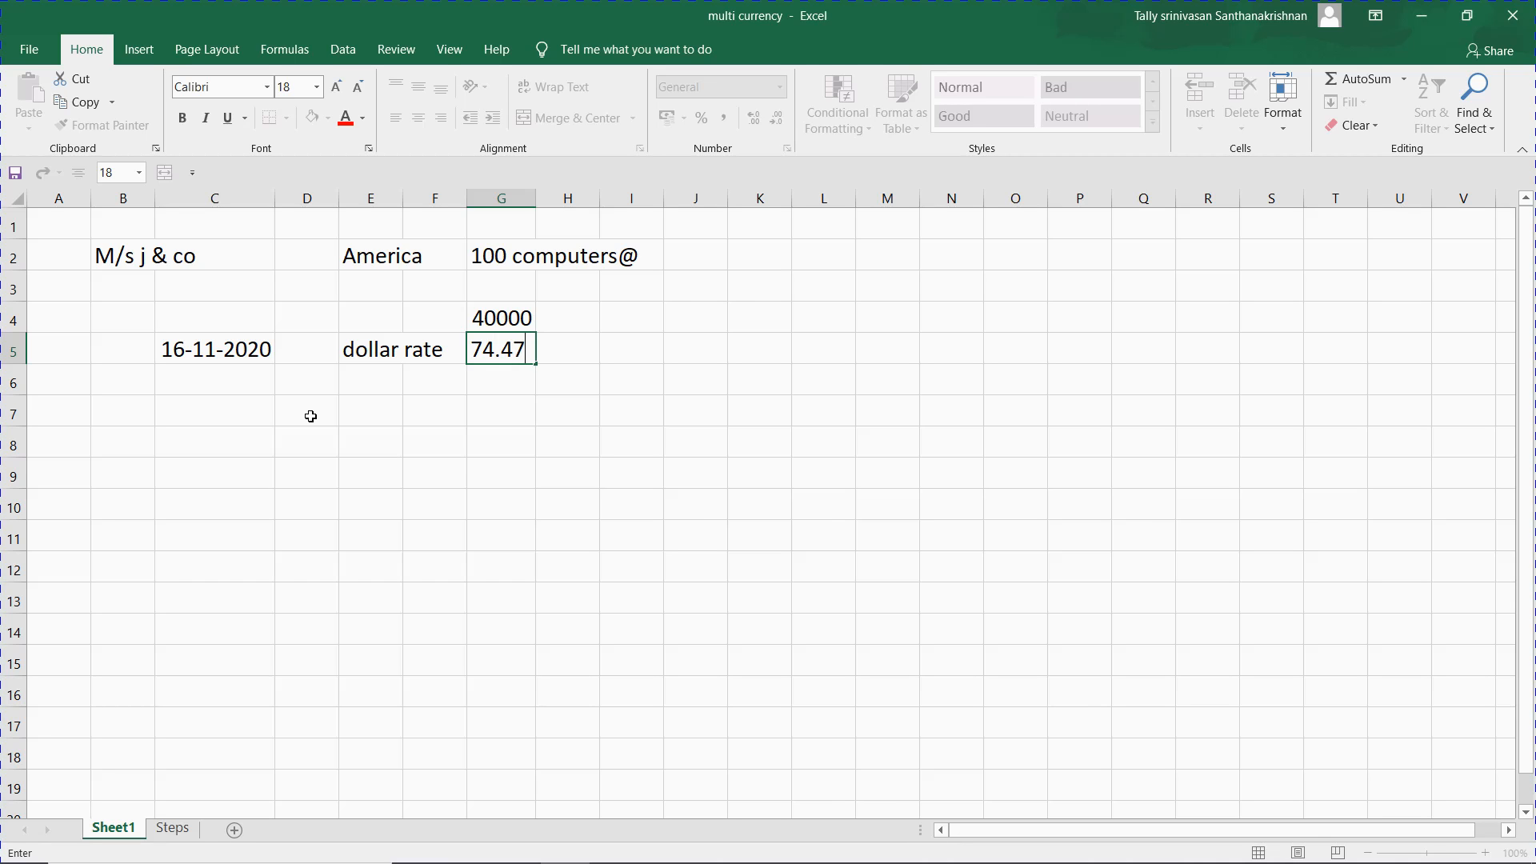
{"action": "key", "text": "Right"}
- Enter the currency label "Rs." in cell F4 beside the computer price
{"action": "key", "text": "Up"}
{"action": "key", "text": "Right"}
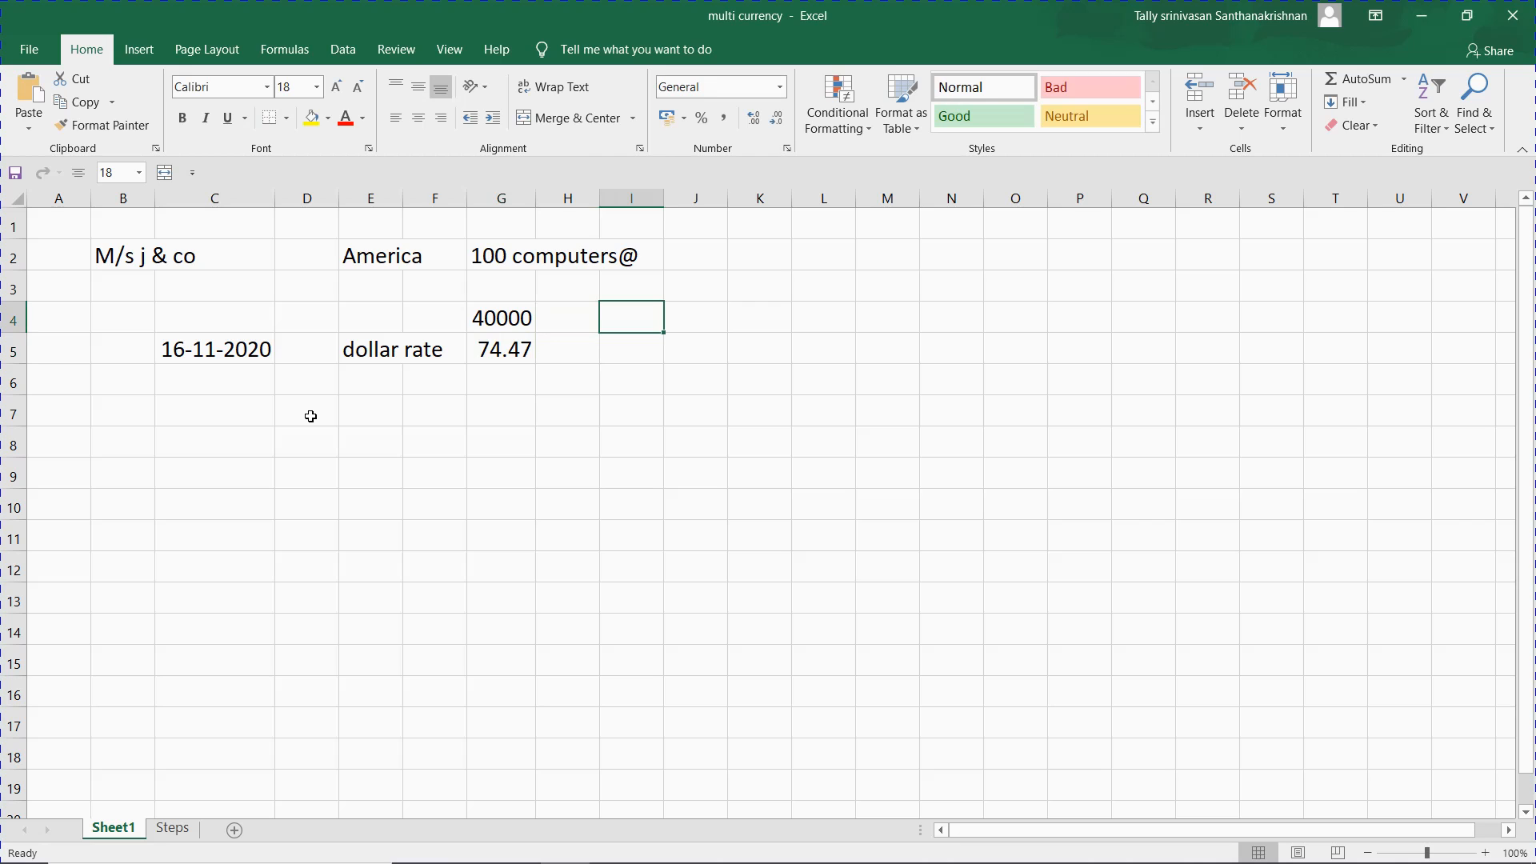
{"action": "key", "text": "Left"}
{"action": "key", "text": "Left"}
{"action": "key", "text": "Left"}
{"action": "type", "text": "Rs."}
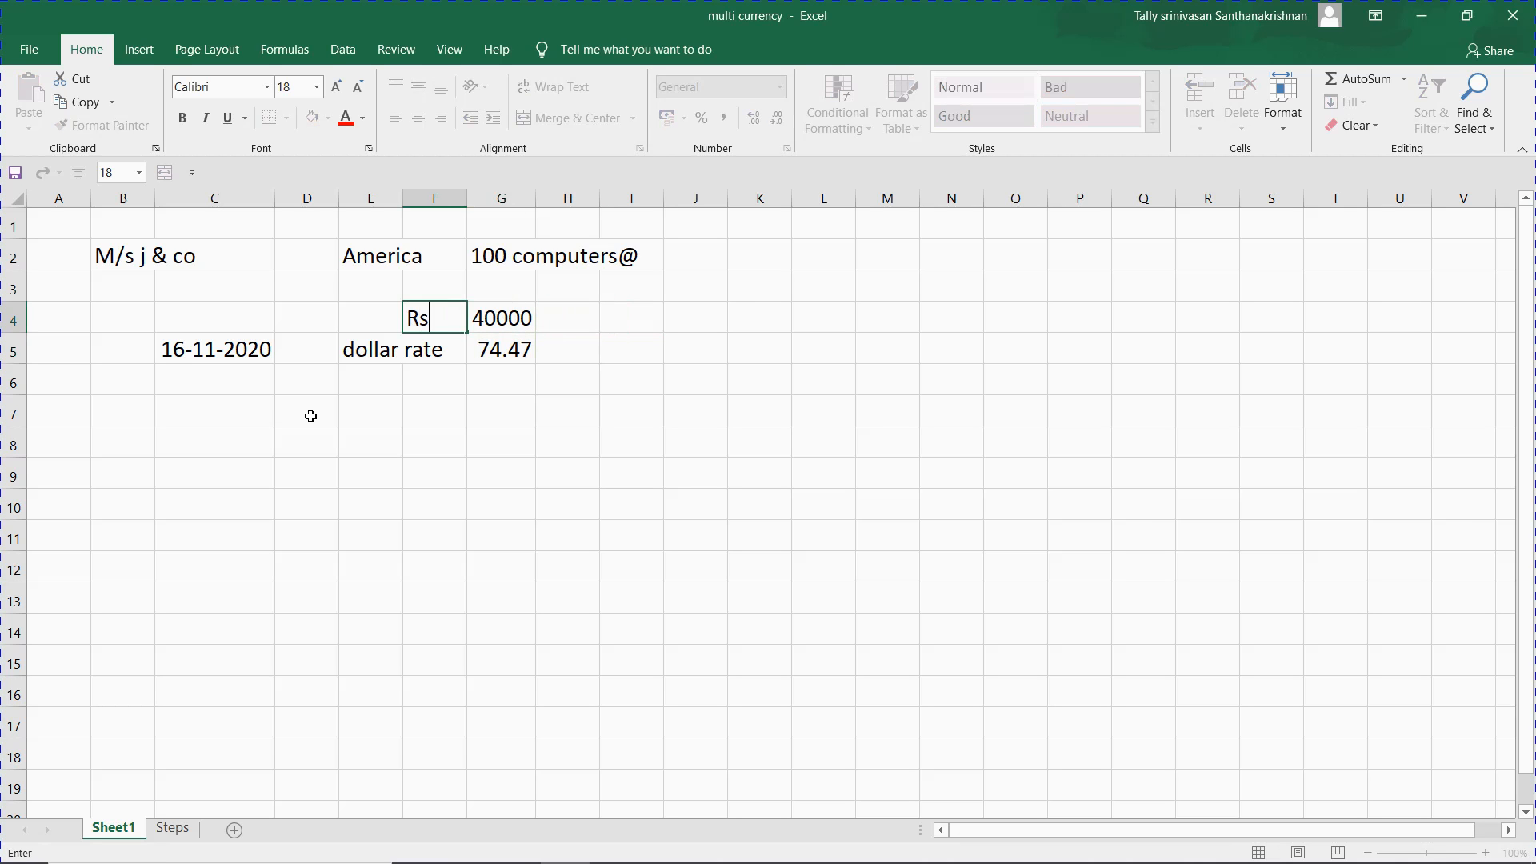
{"action": "key", "text": "Right"}
- In cell J2, calculate the price per computer in dollars by dividing 40000 by 74.47
{"action": "key", "text": "Right"}
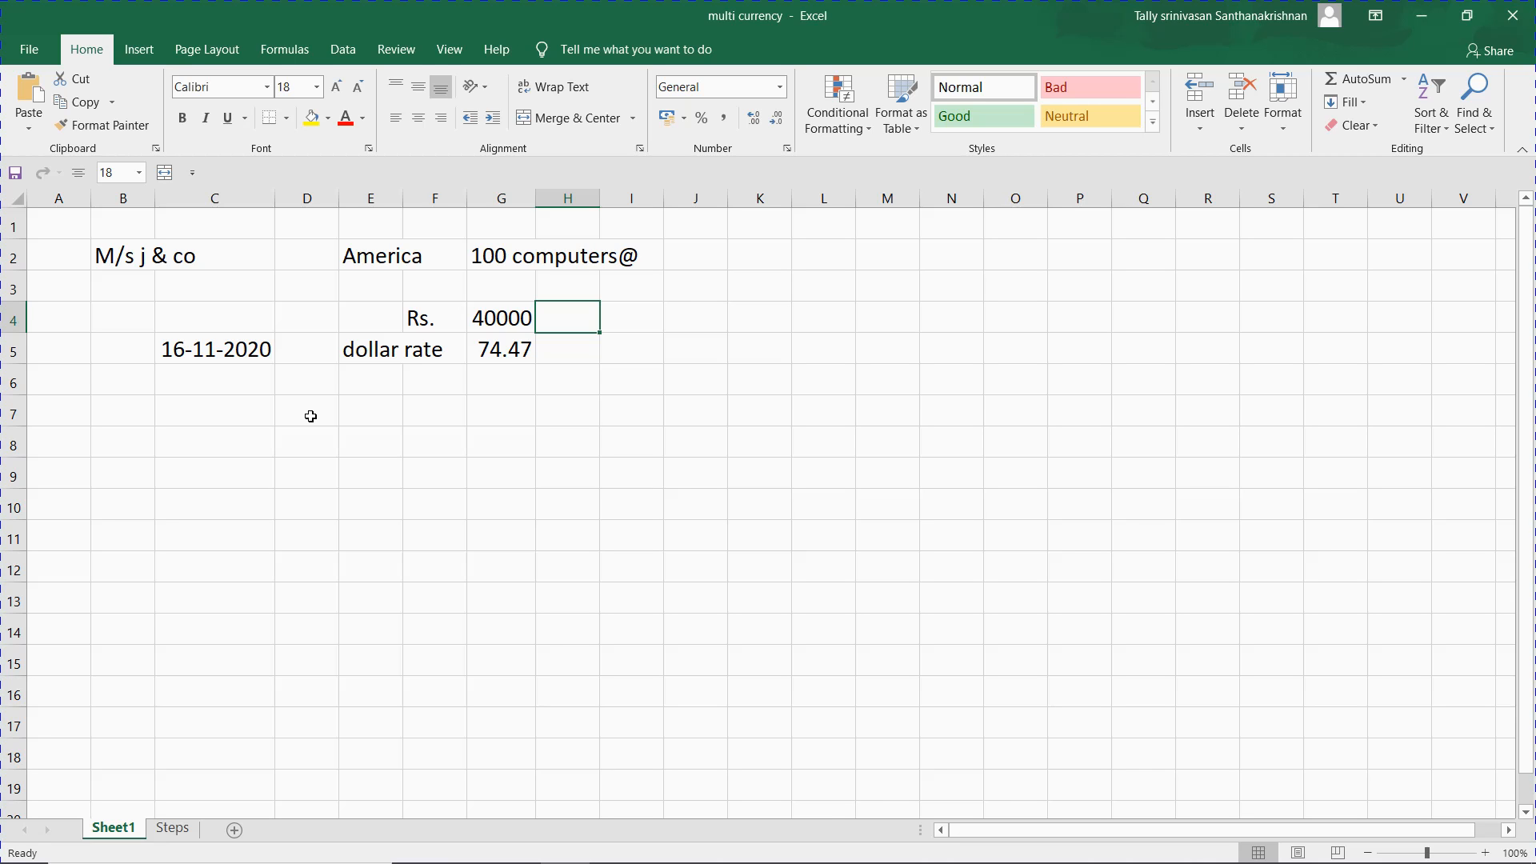
{"action": "key", "text": "Right"}
{"action": "key", "text": "Right"}
{"action": "key", "text": "Up"}
{"action": "key", "text": "Up"}
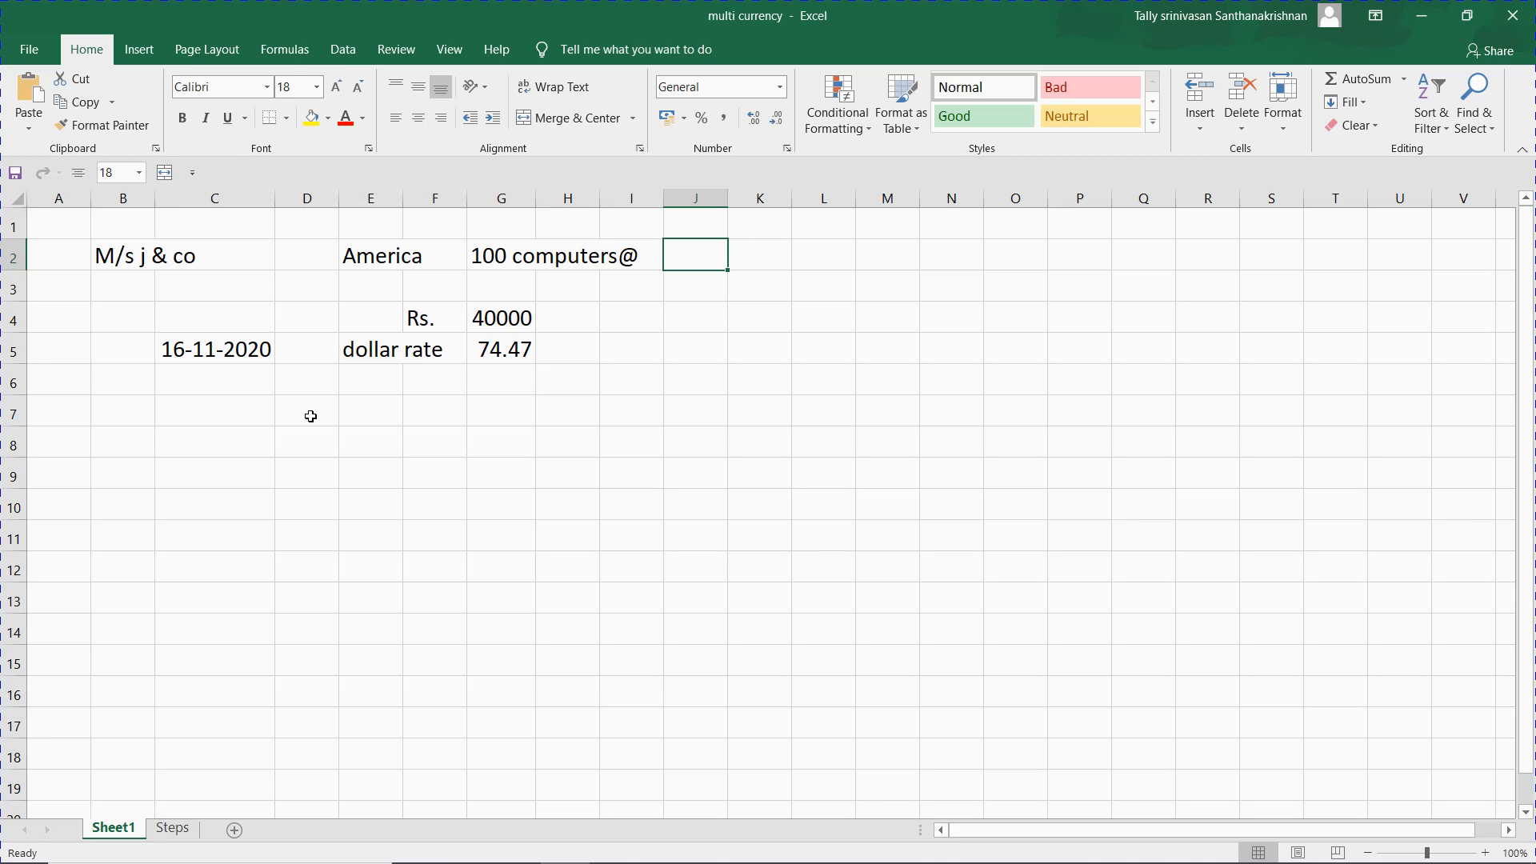
{"action": "key", "text": "alt"}
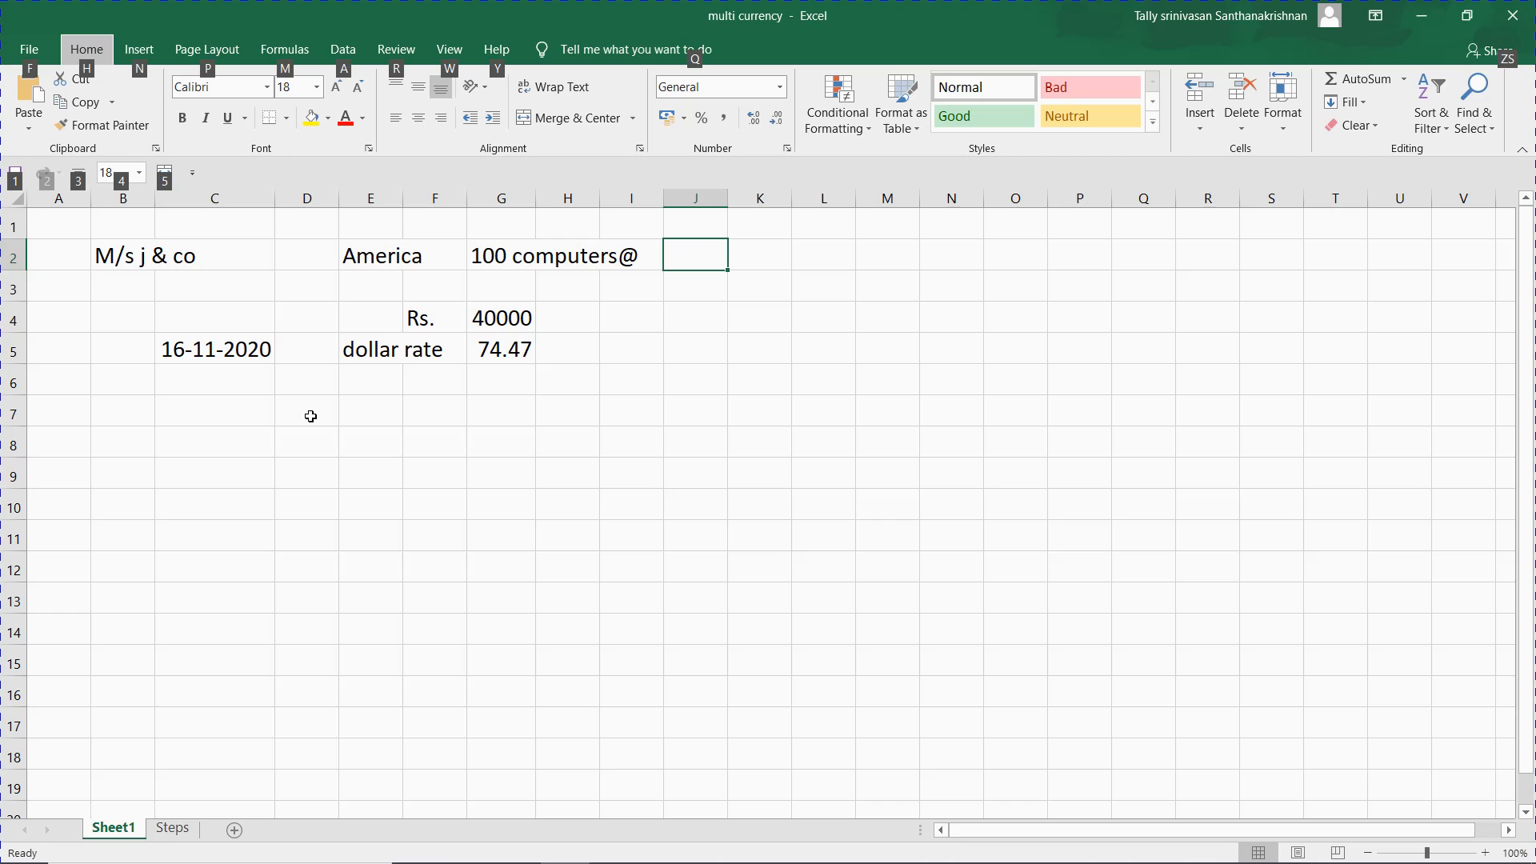
{"action": "key", "text": "alt"}
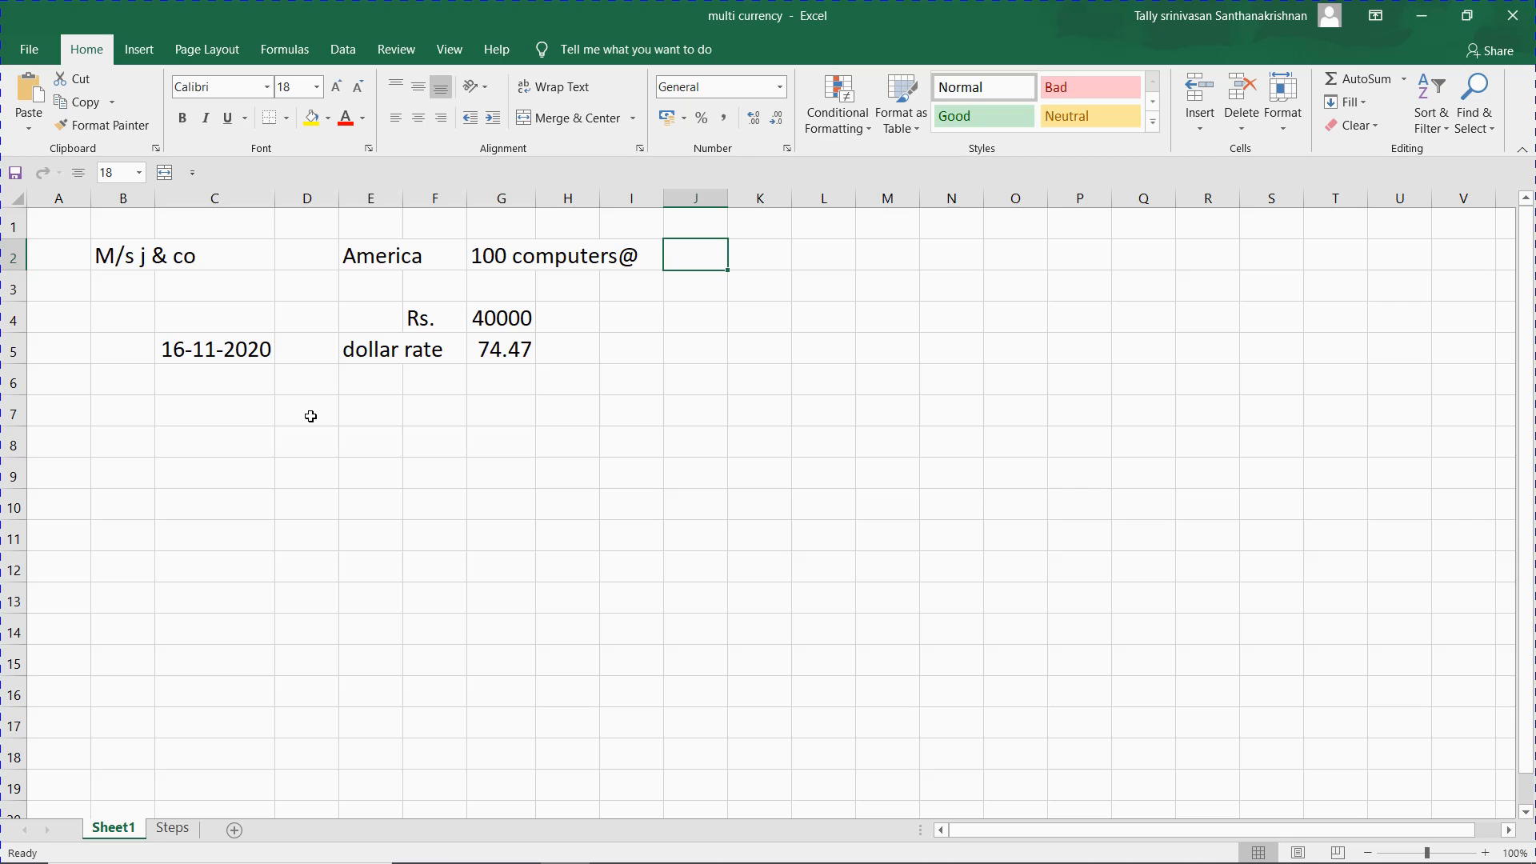
{"action": "type", "text": "=40000/74.47"}
{"action": "key", "text": "Return"}
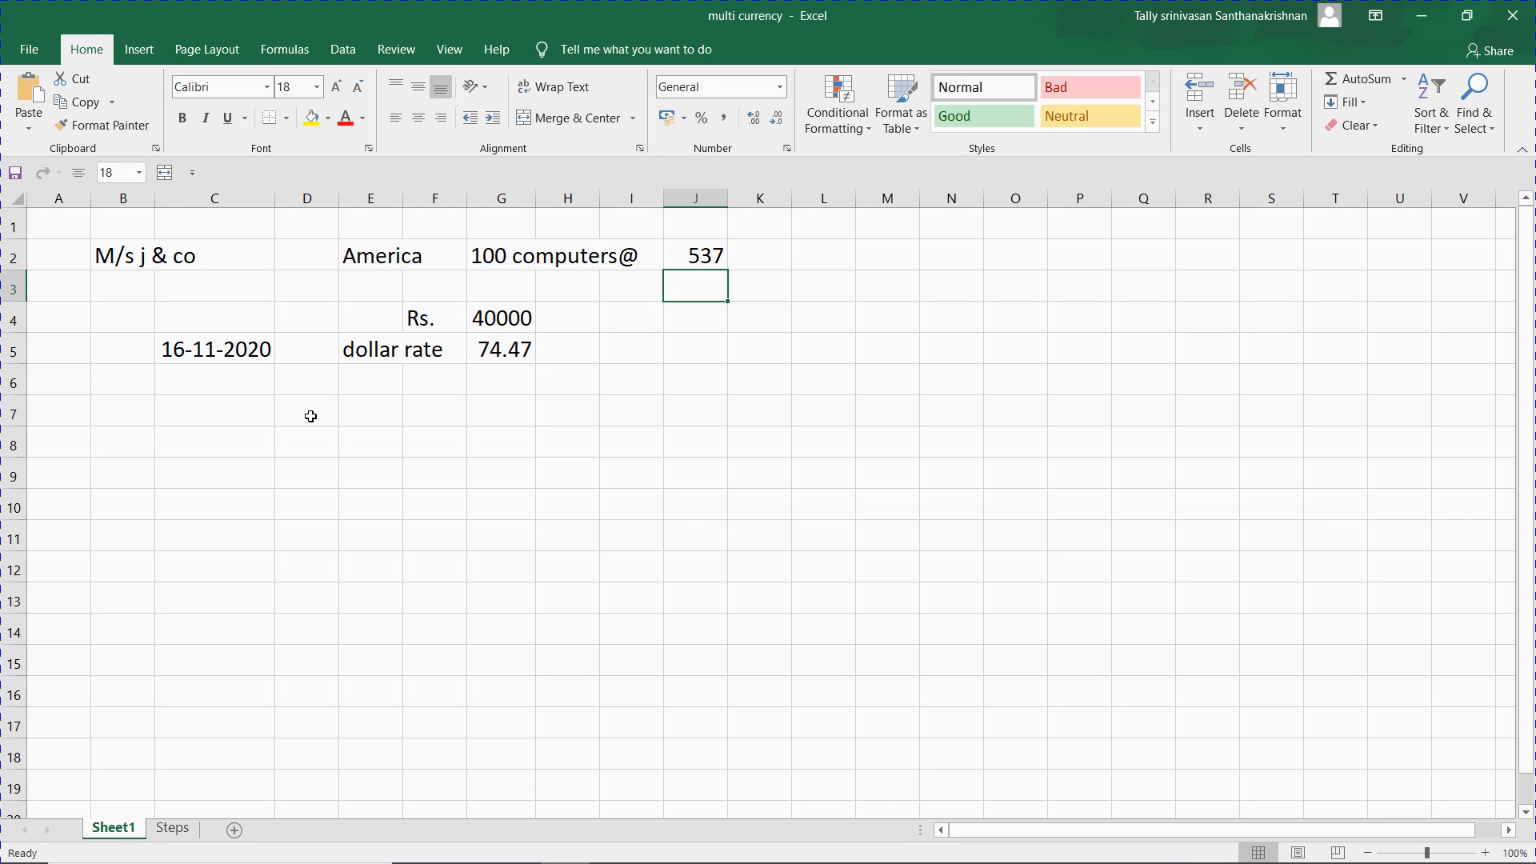
- Format the dollar price in cell J2 to show two decimal places
{"action": "key", "text": "Up"}
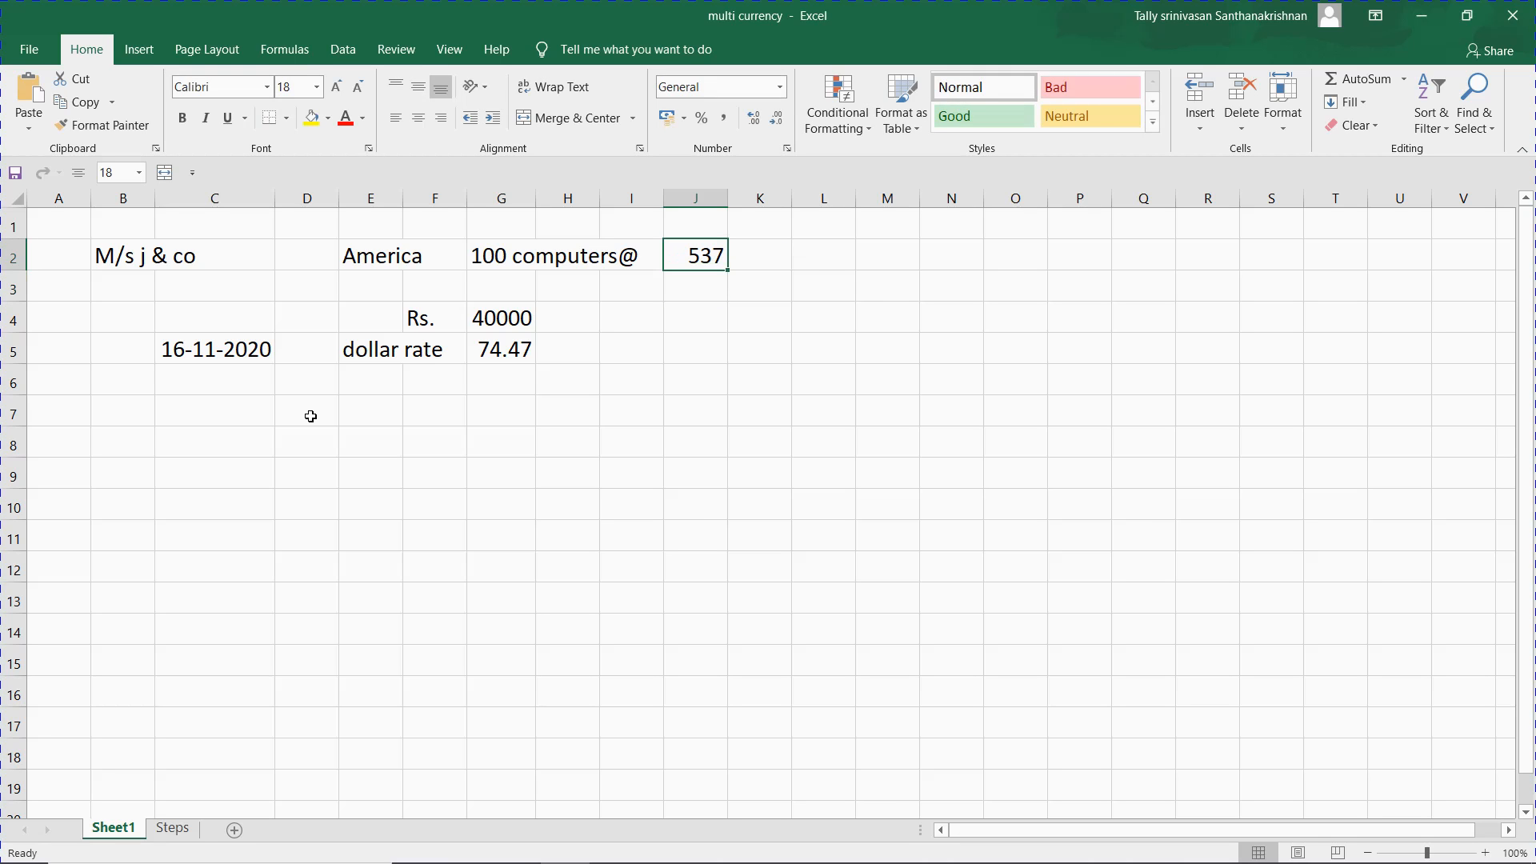
{"action": "left_click", "coordinate": [783, 118]}
{"action": "left_click", "coordinate": [782, 118]}
{"action": "left_click", "coordinate": [752, 120]}
{"action": "left_click", "coordinate": [752, 120]}
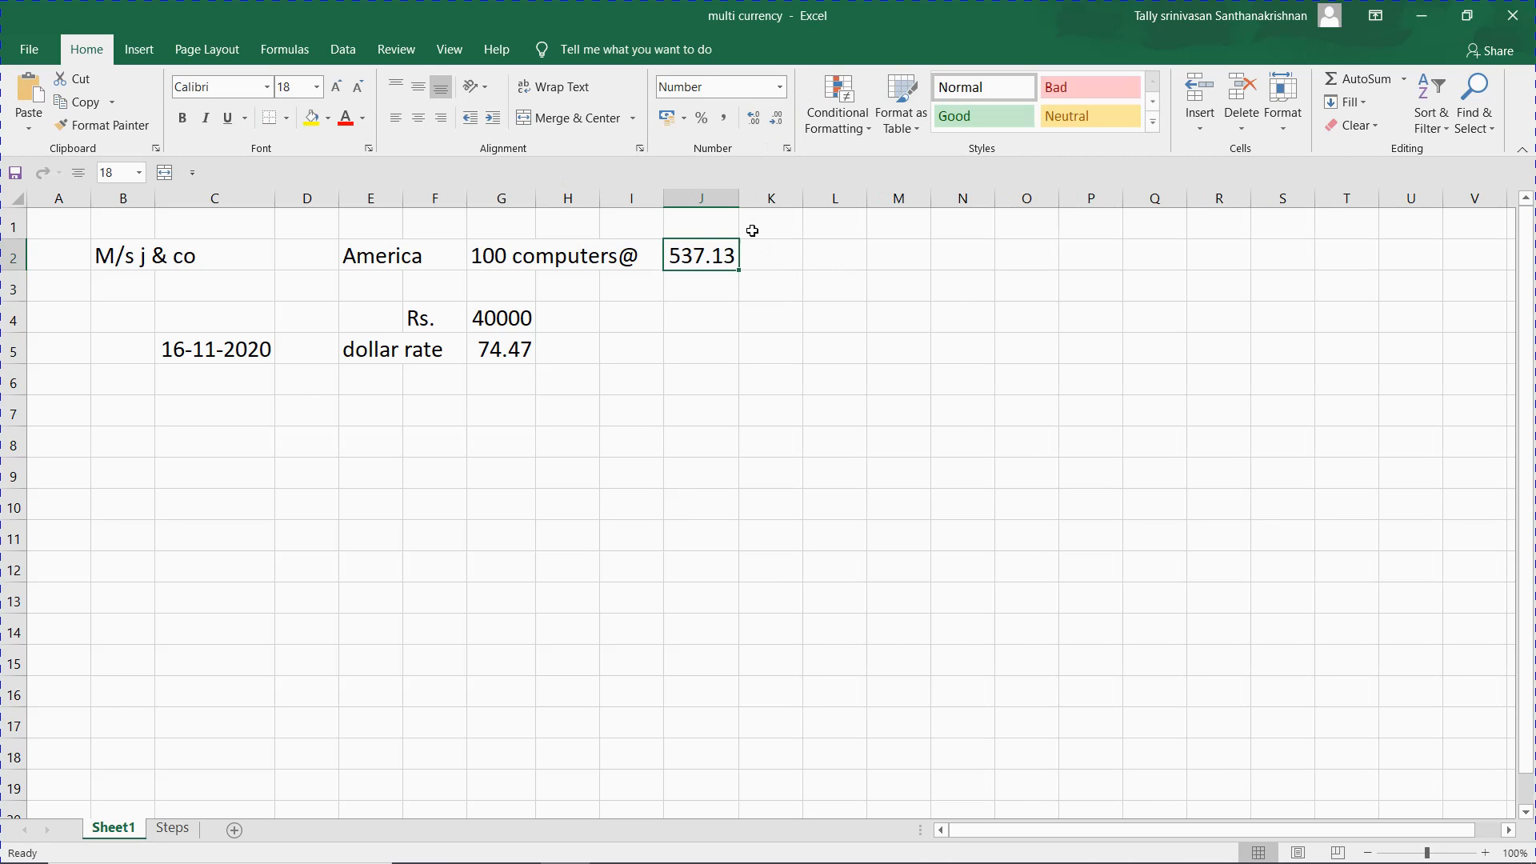
- Enter the heading "Dollars" in cell J1 above the dollar price
{"action": "left_click", "coordinate": [714, 229]}
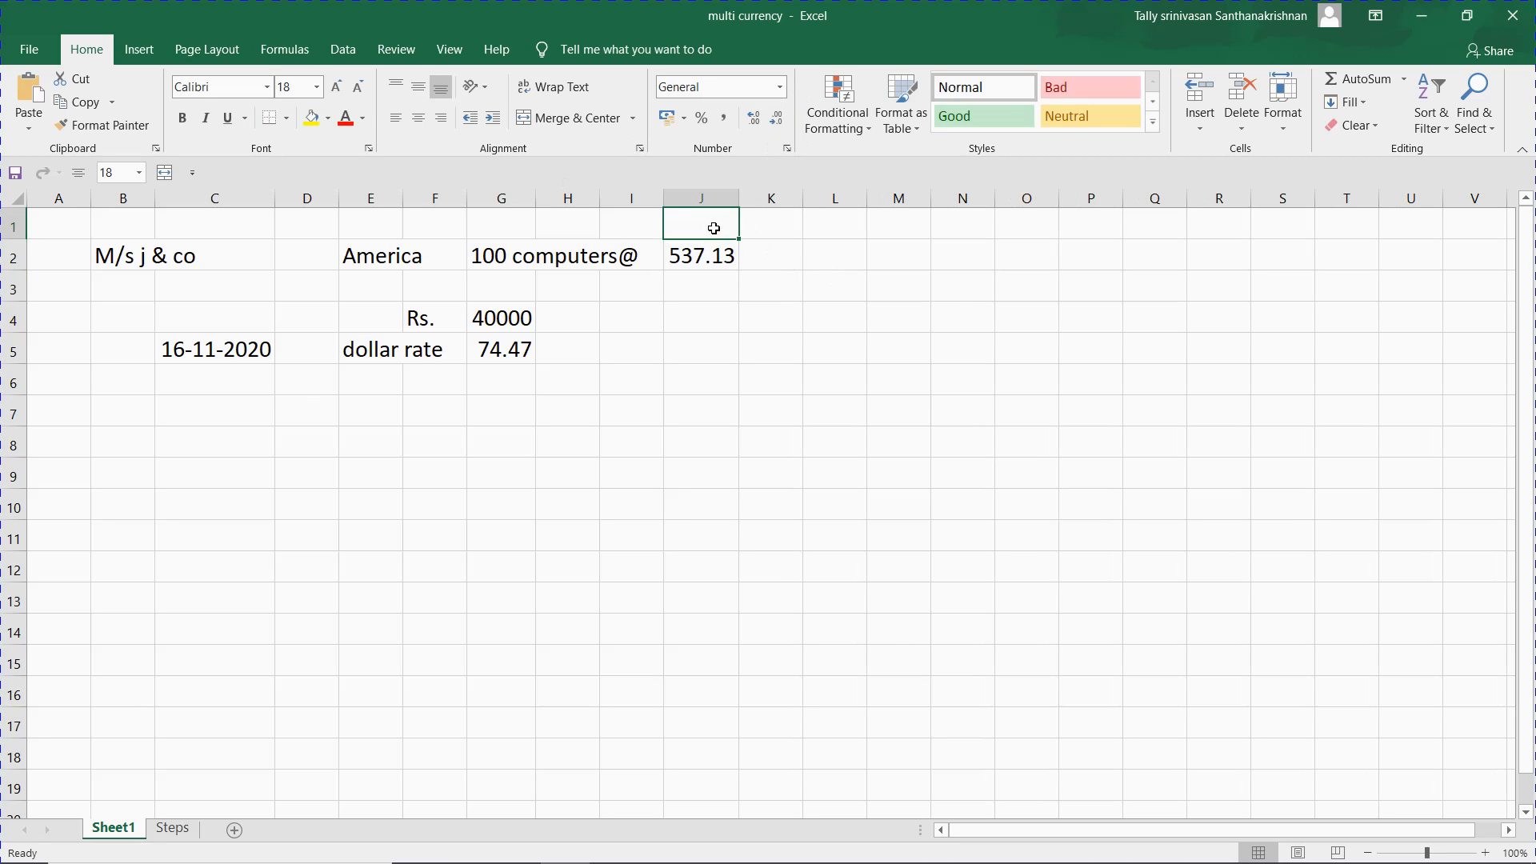
{"action": "type", "text": "Doollars"}
{"action": "key", "text": "BackSpace"}
{"action": "key", "text": "BackSpace"}
{"action": "key", "text": "BackSpace"}
{"action": "key", "text": "BackSpace"}
{"action": "key", "text": "BackSpace"}
{"action": "key", "text": "BackSpace"}
{"action": "type", "text": "llars"}
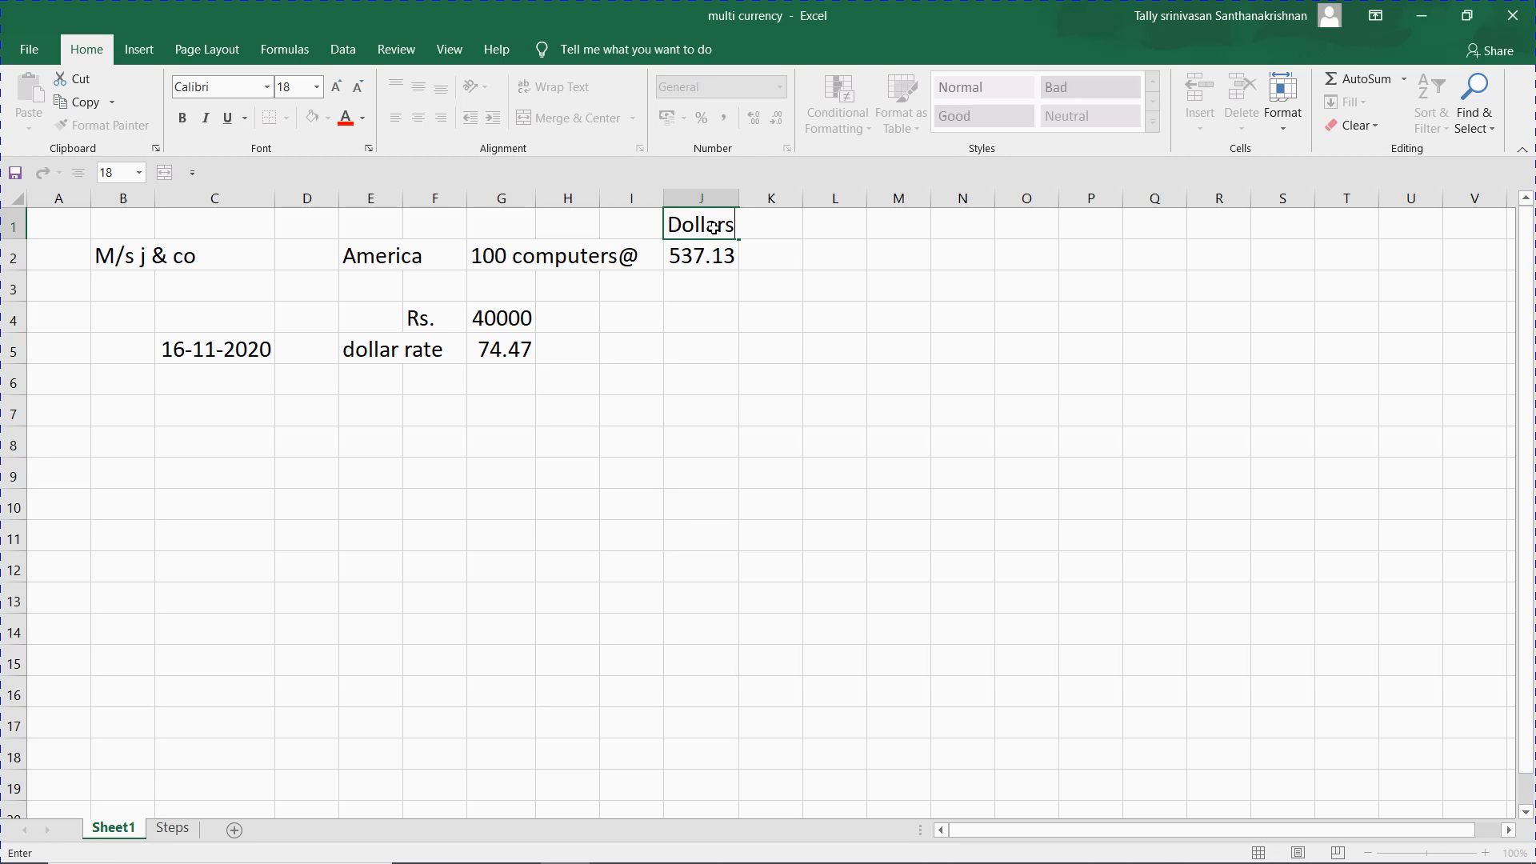
{"action": "key", "text": "Tab"}
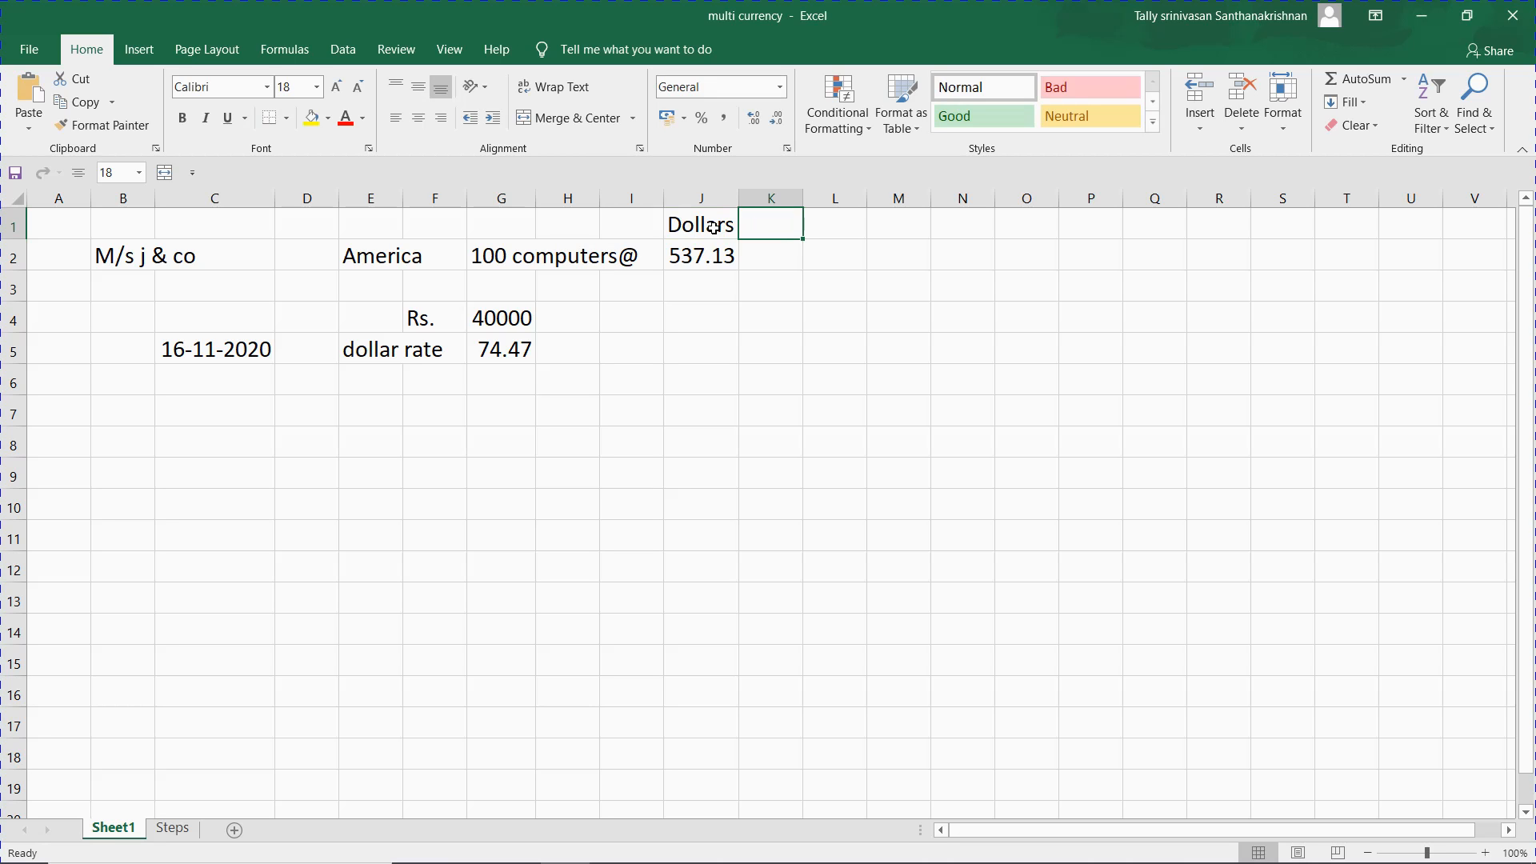
- Calculate the total dollar value of the 100 computers in cell L2 with the formula =J2*100
{"action": "key", "text": "Down"}
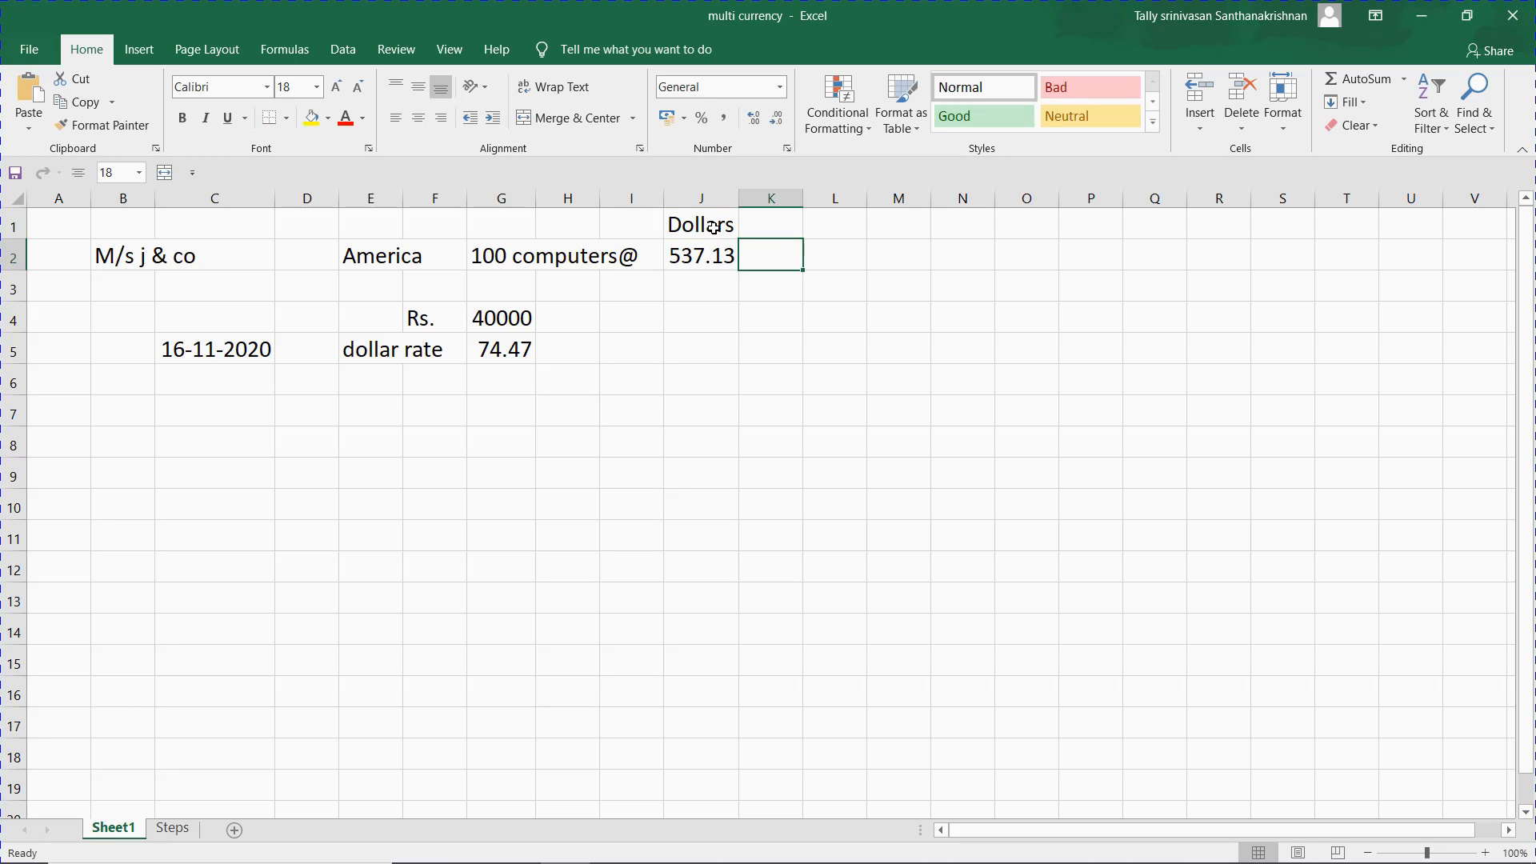
{"action": "key", "text": "Right"}
{"action": "type", "text": "="}
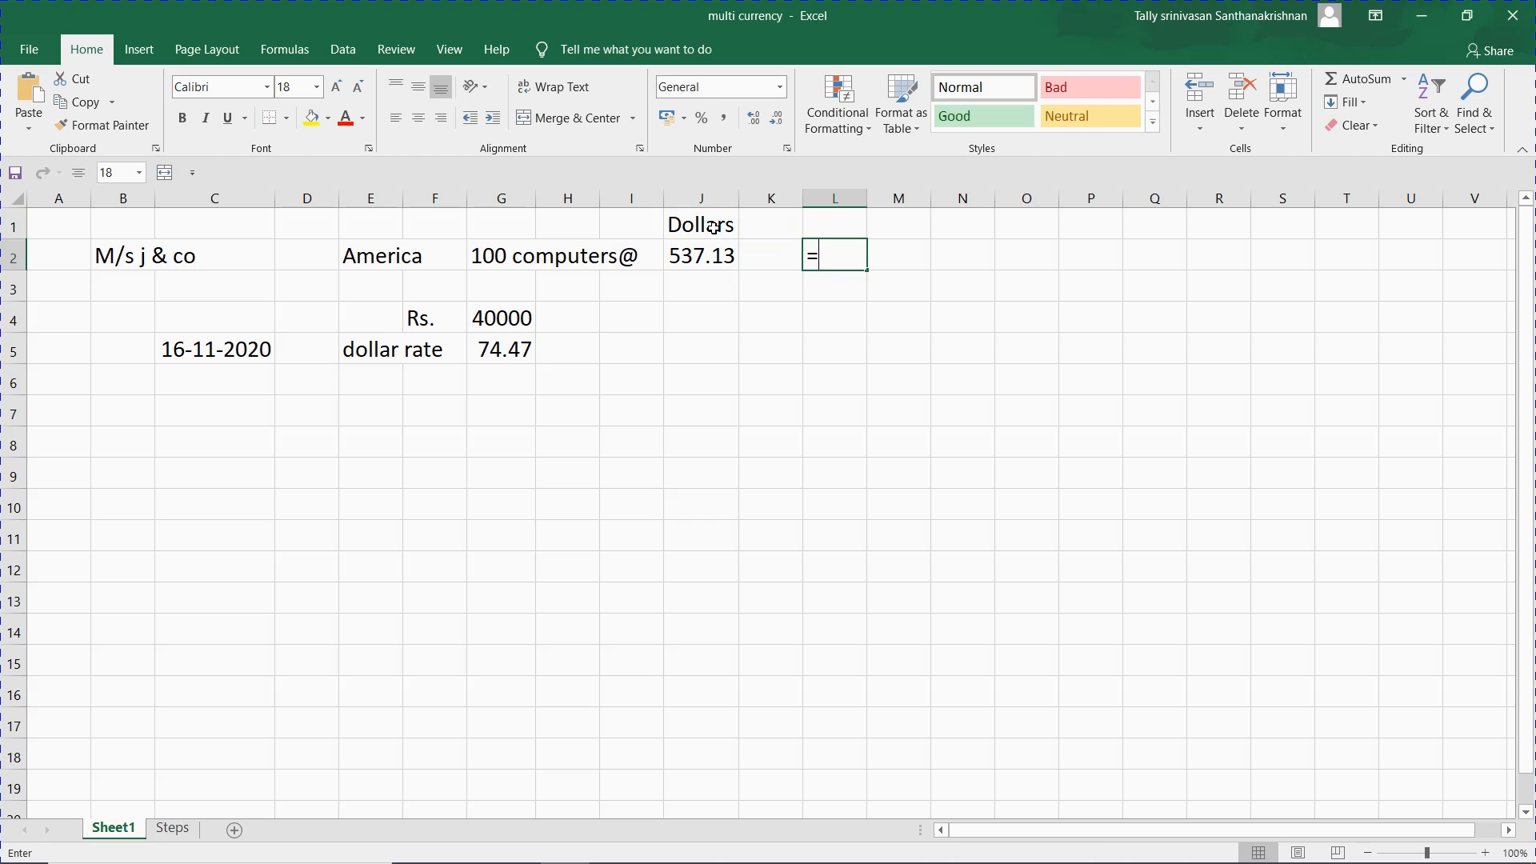
{"action": "key", "text": "Left"}
{"action": "key", "text": "Left"}
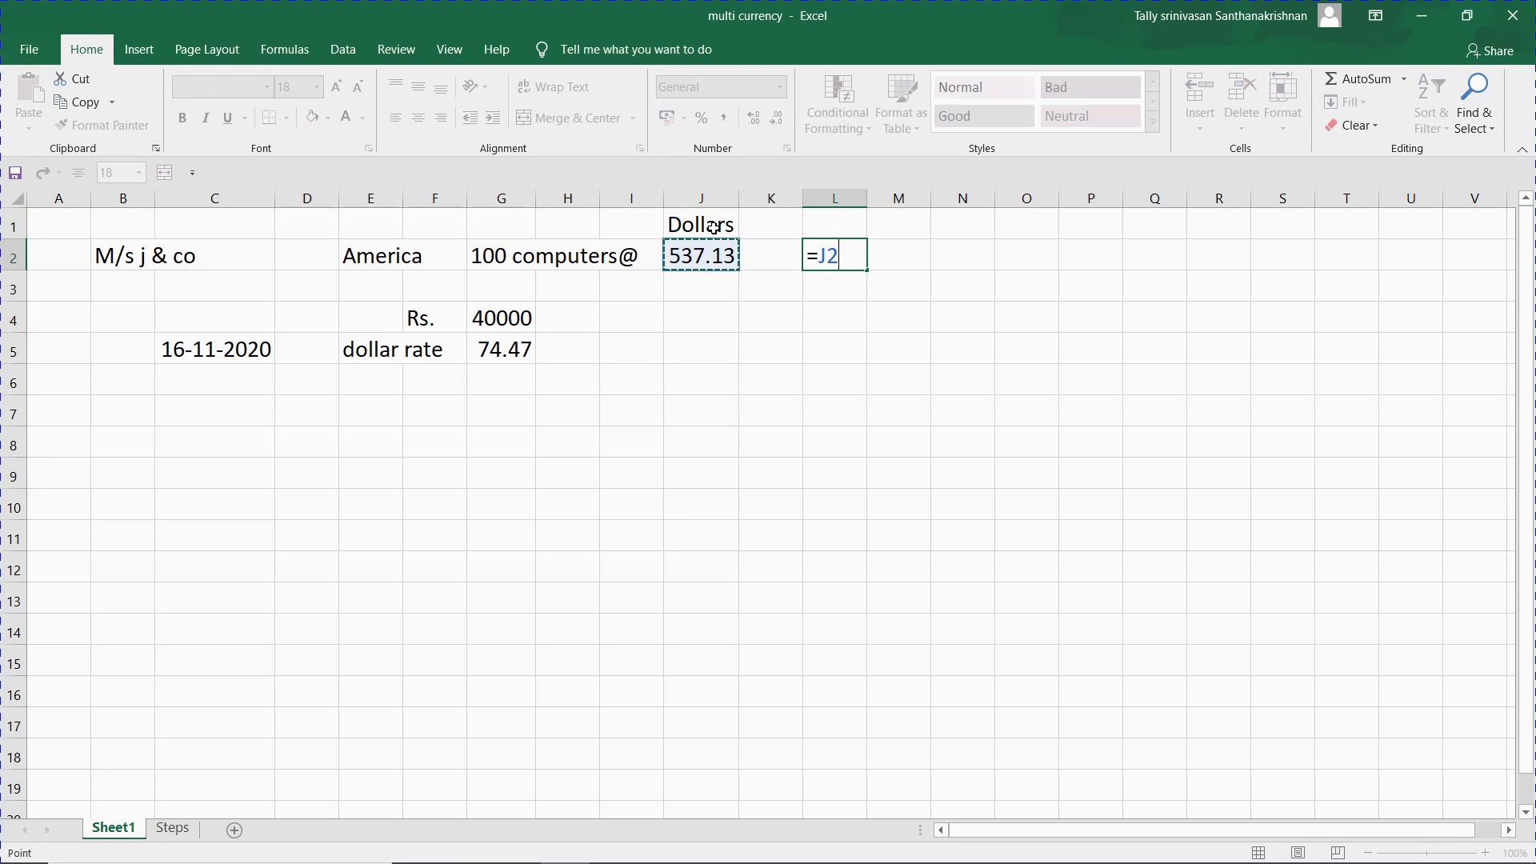
{"action": "type", "text": "*100"}
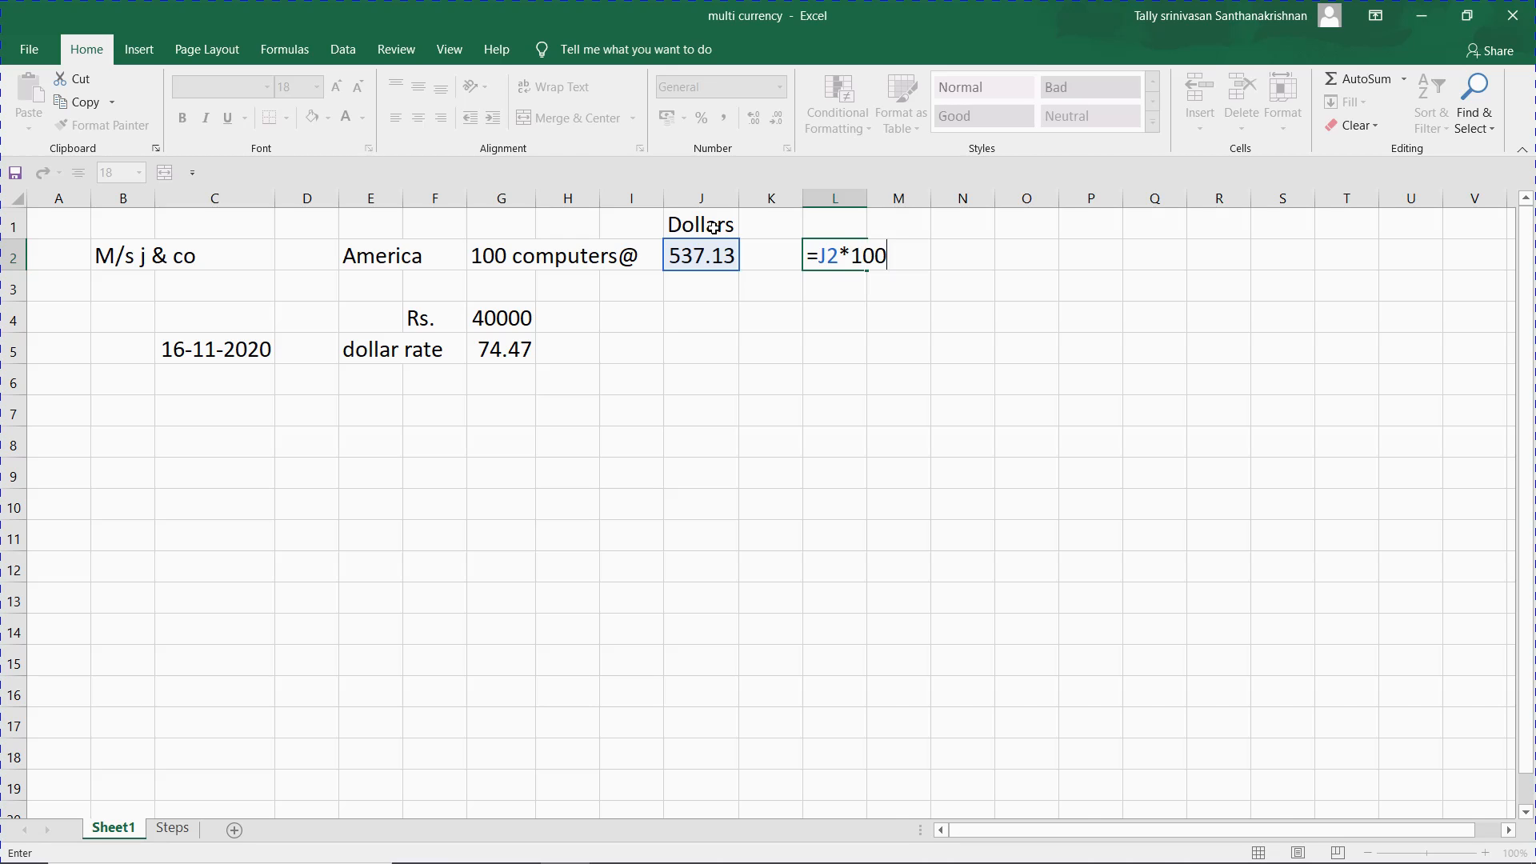
{"action": "key", "text": "Return"}
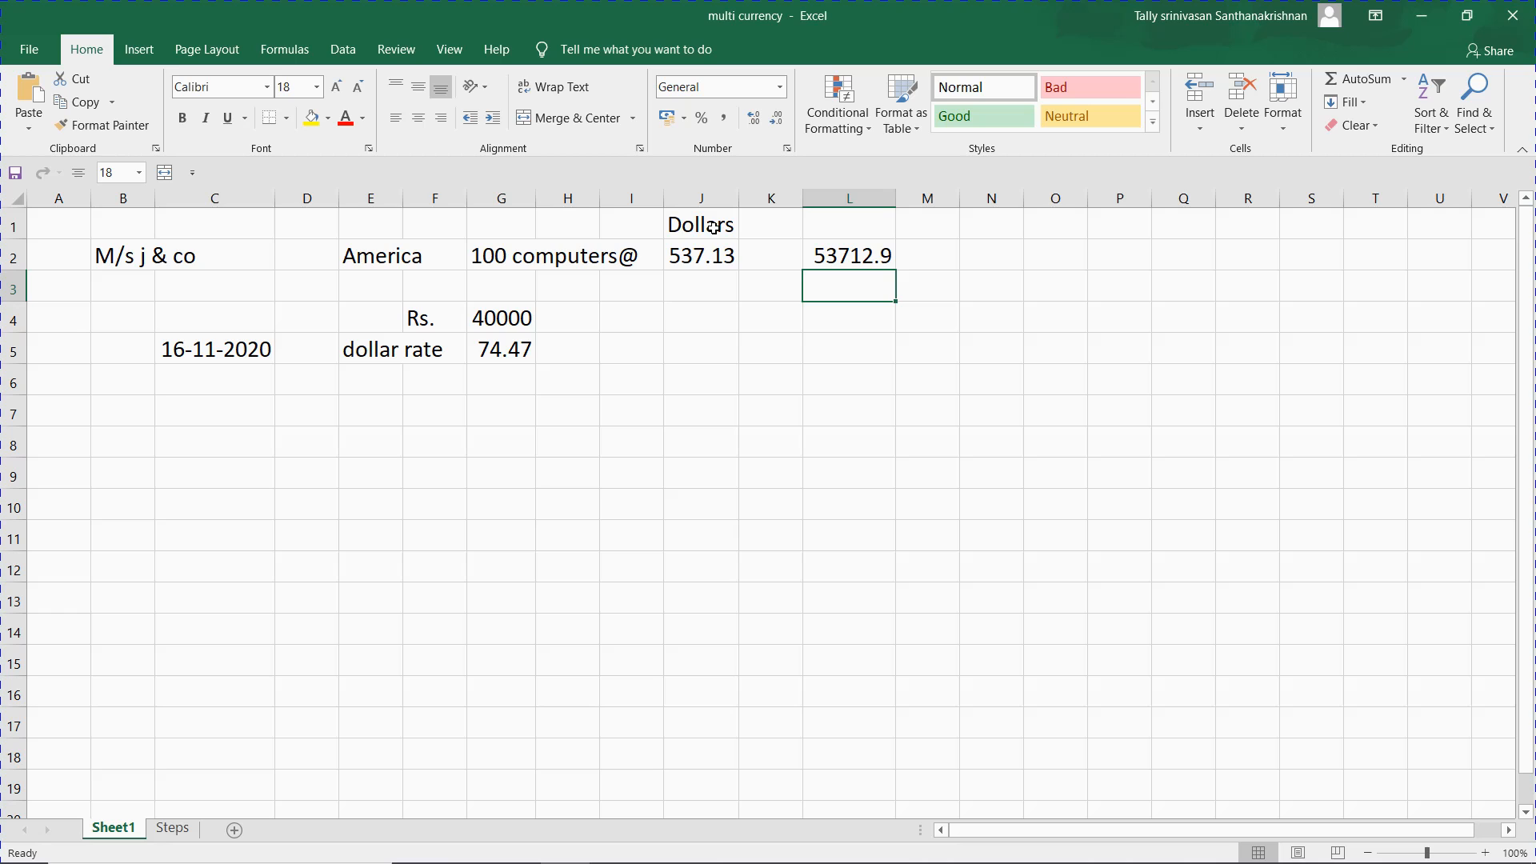
- Fit column B to the company name and move the date from cell C5 to C2
{"action": "left_click", "coordinate": [113, 261]}
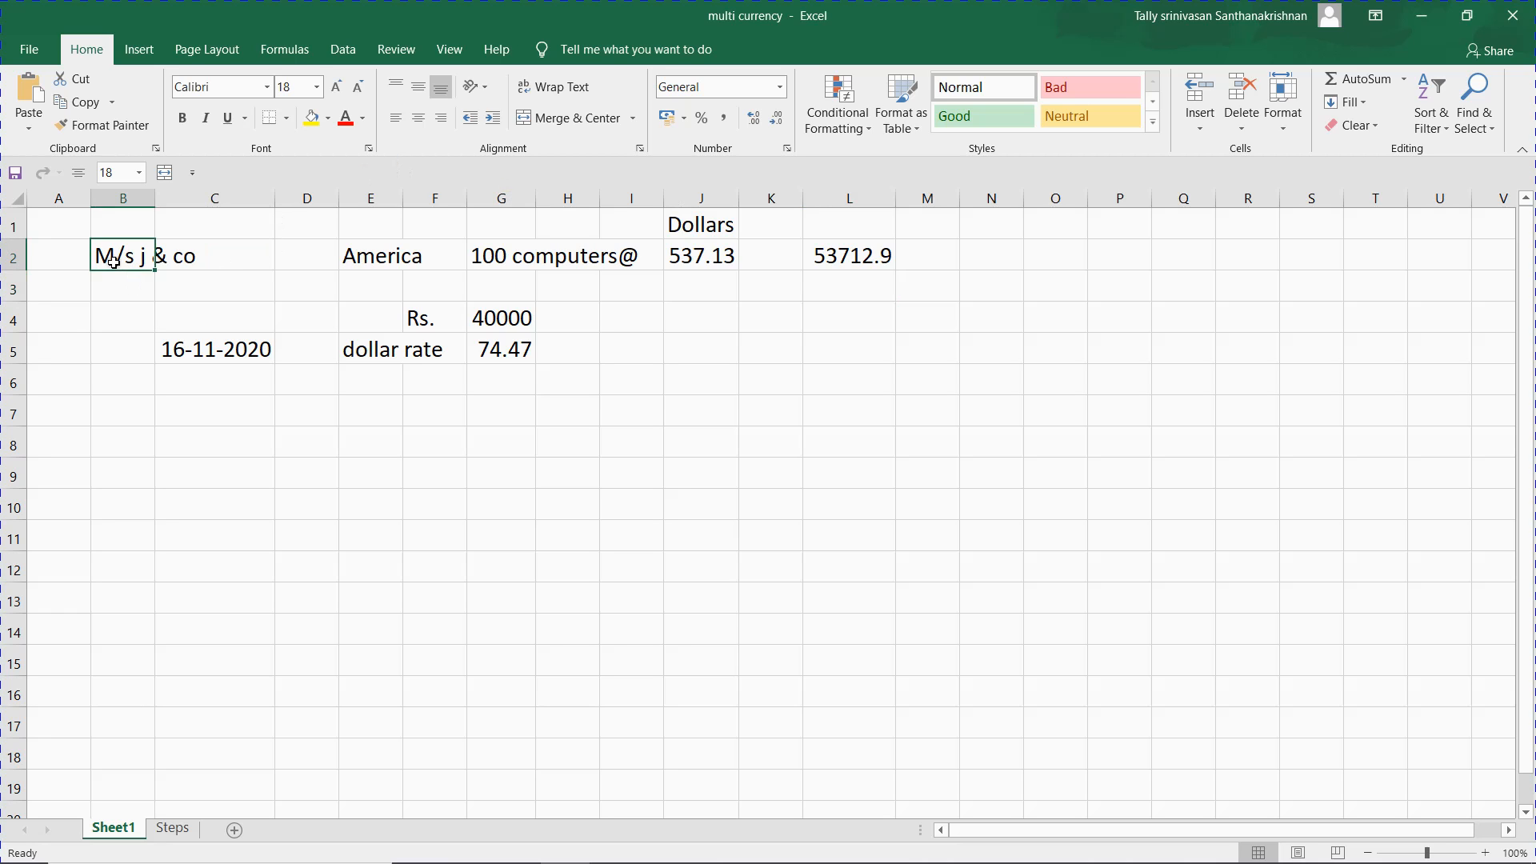
{"action": "double_click", "coordinate": [156, 193]}
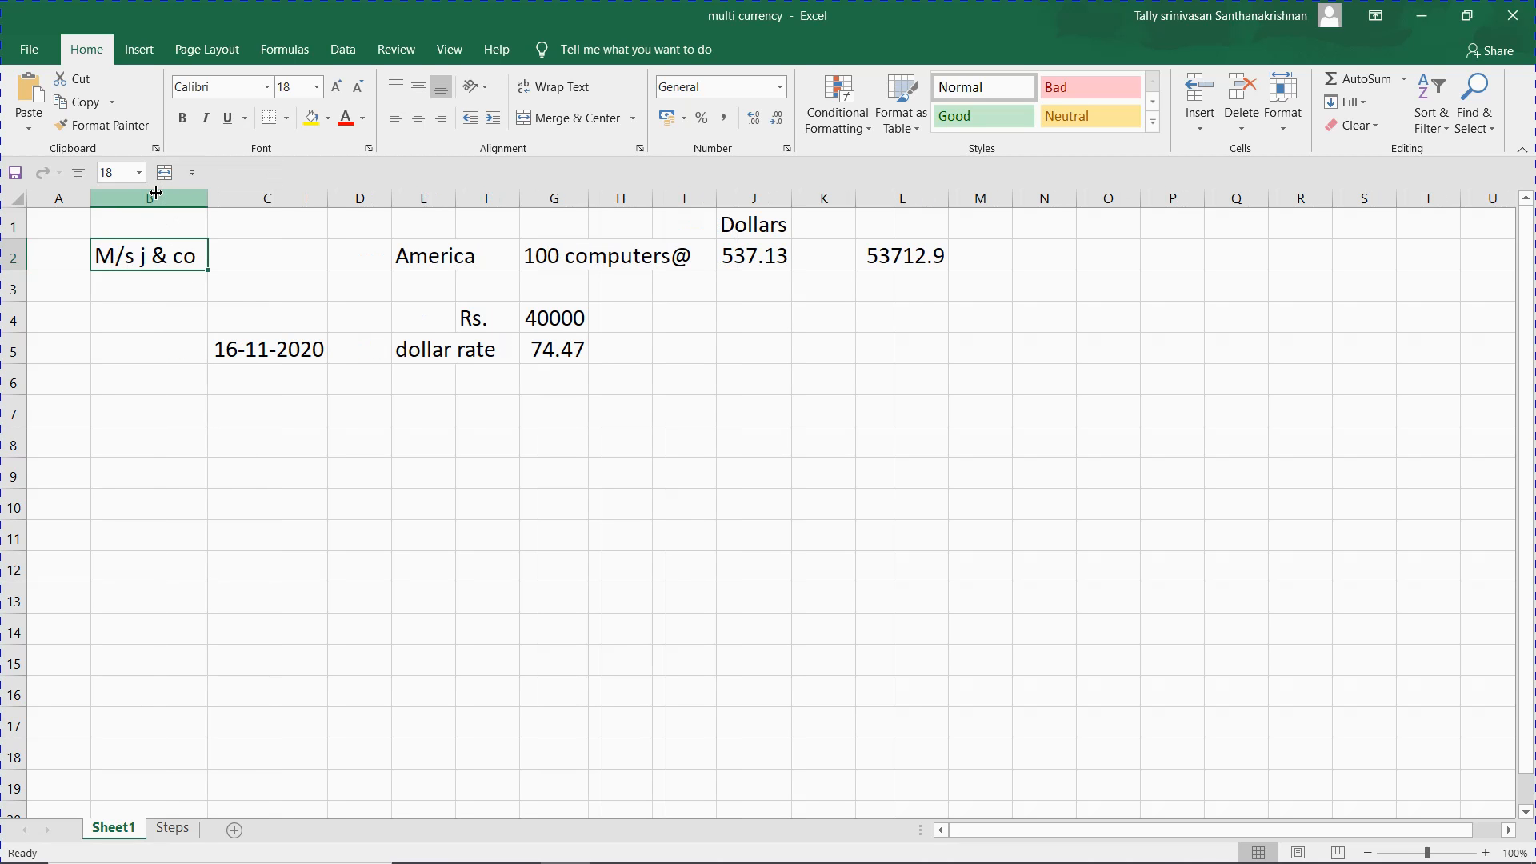
{"action": "left_click", "coordinate": [248, 346]}
{"action": "key", "text": "ctrl+c"}
{"action": "left_click", "coordinate": [251, 255]}
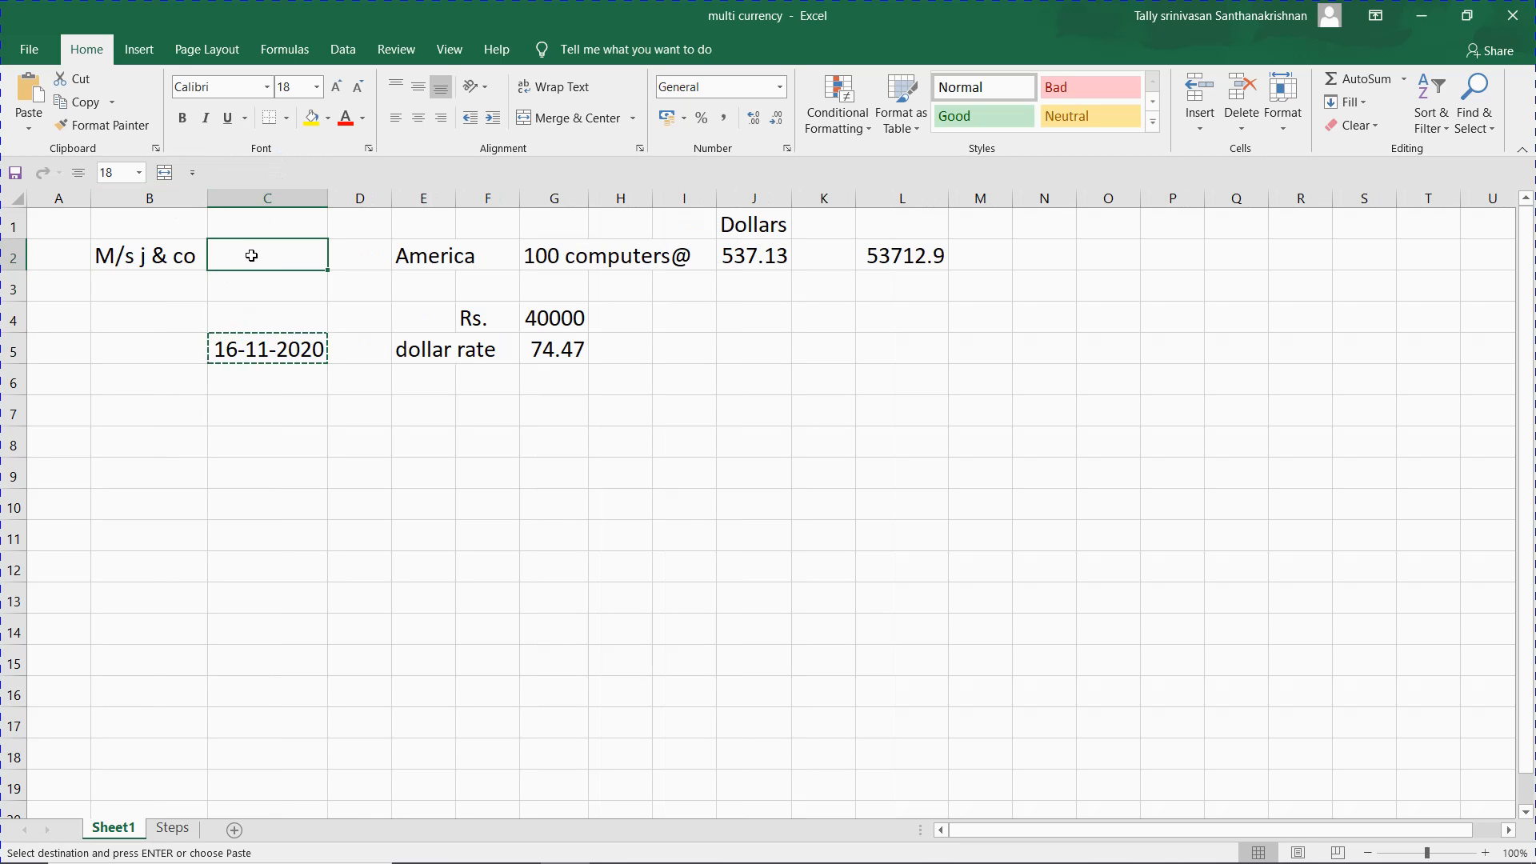
{"action": "key", "text": "ctrl+v"}
{"action": "left_click", "coordinate": [325, 390]}
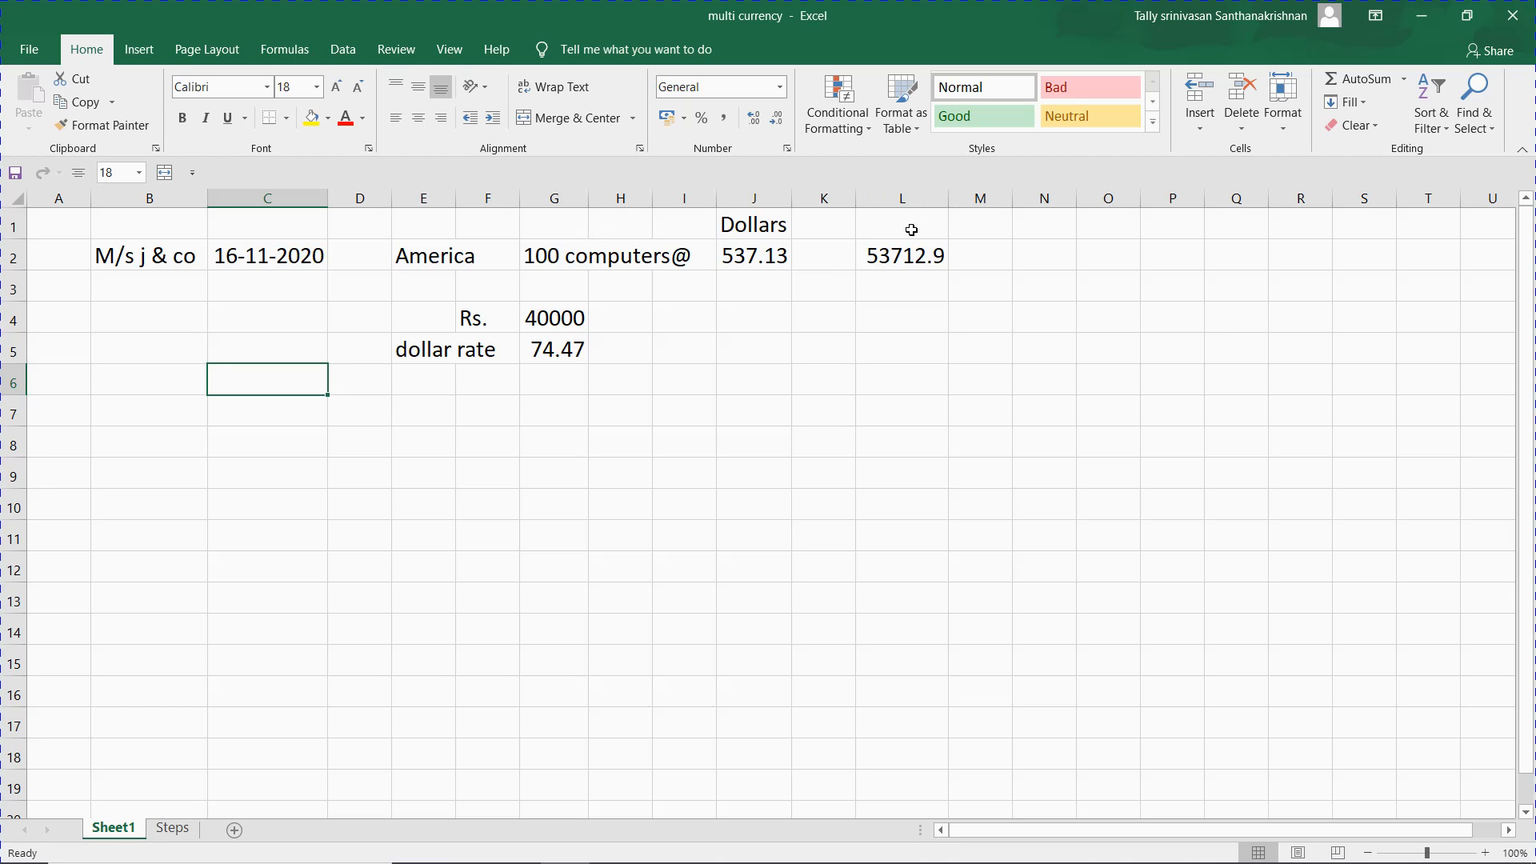
{"action": "left_click", "coordinate": [911, 229]}
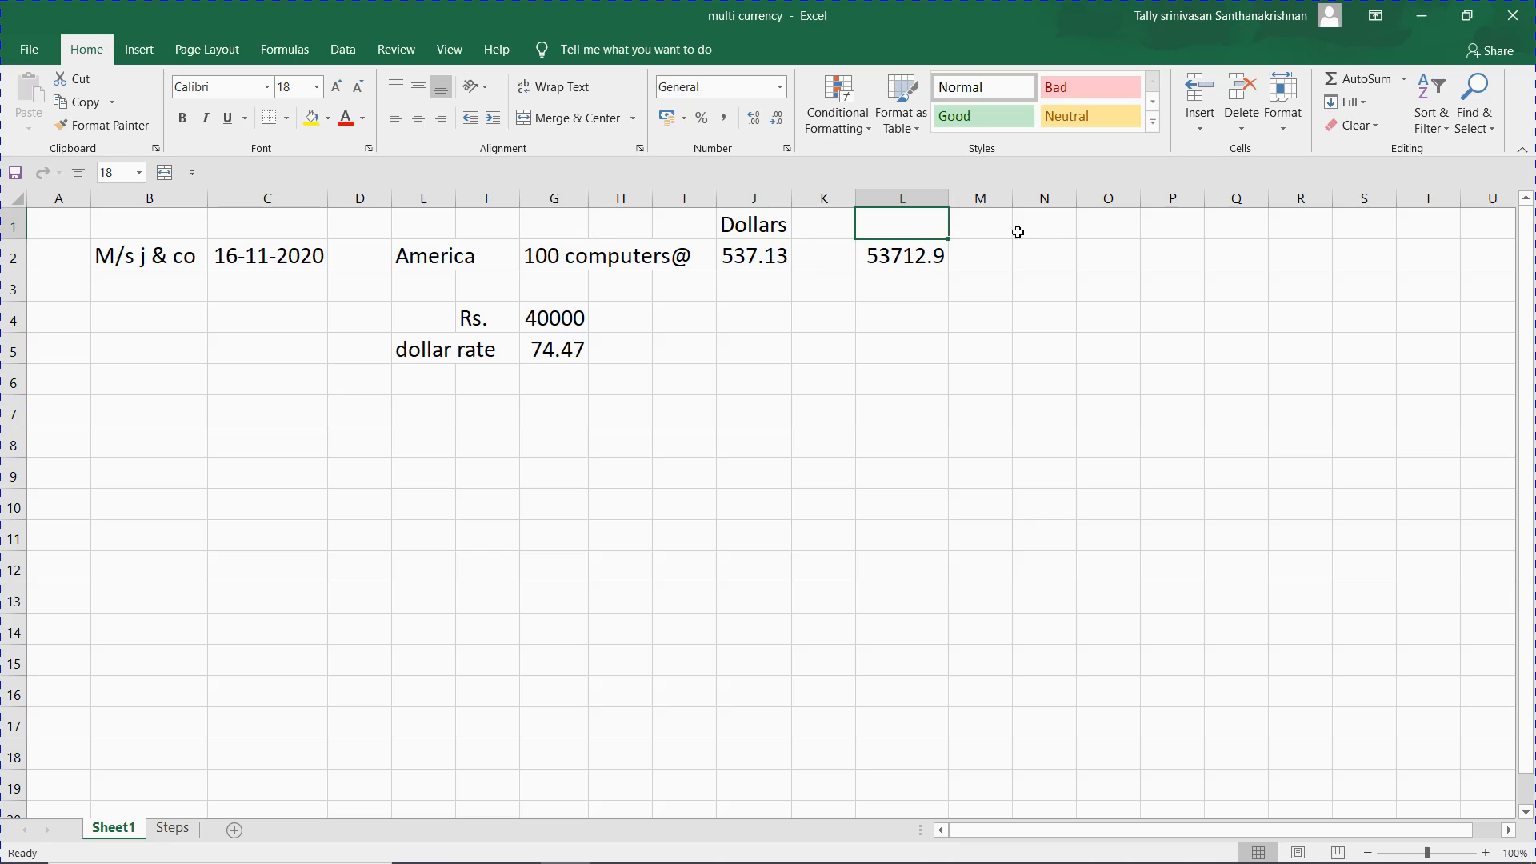
{"action": "left_click", "coordinate": [556, 331]}
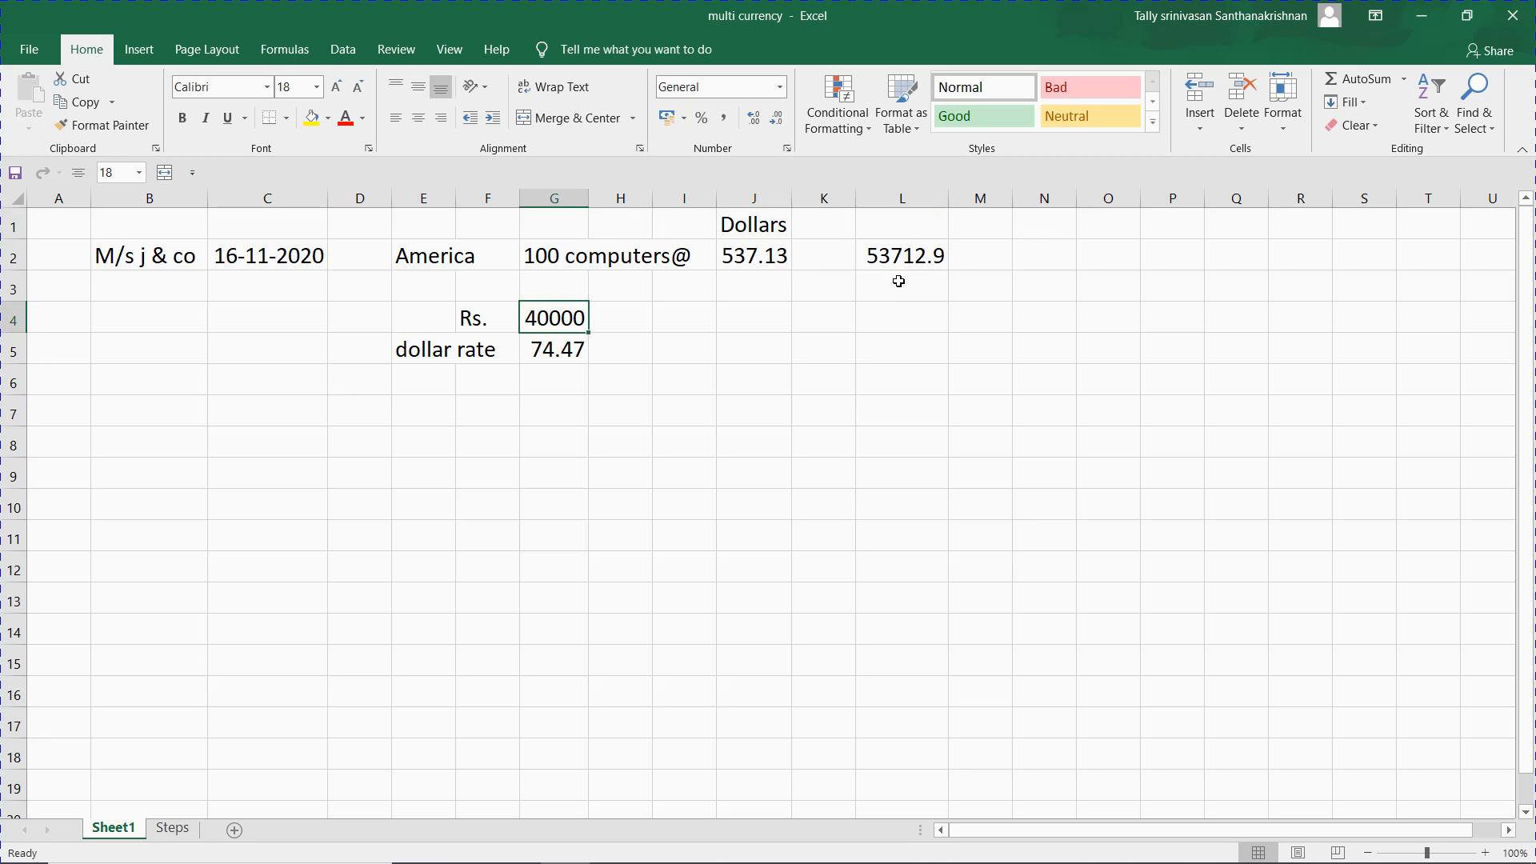
{"action": "left_click", "coordinate": [921, 227]}
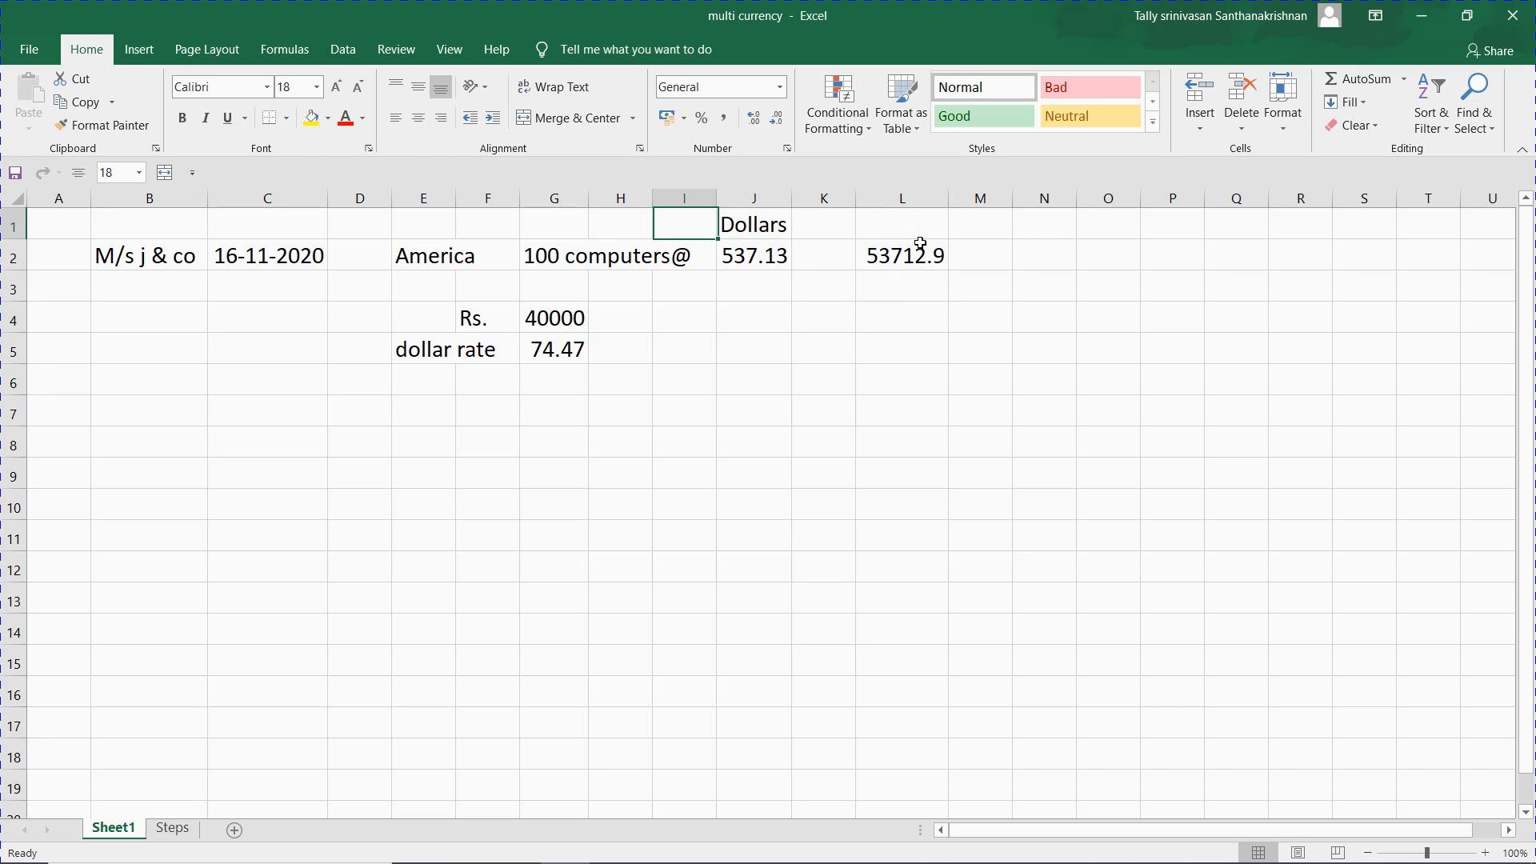
{"action": "left_click", "coordinate": [921, 246]}
{"action": "key", "text": "ctrl+c"}
{"action": "key", "text": "Right"}
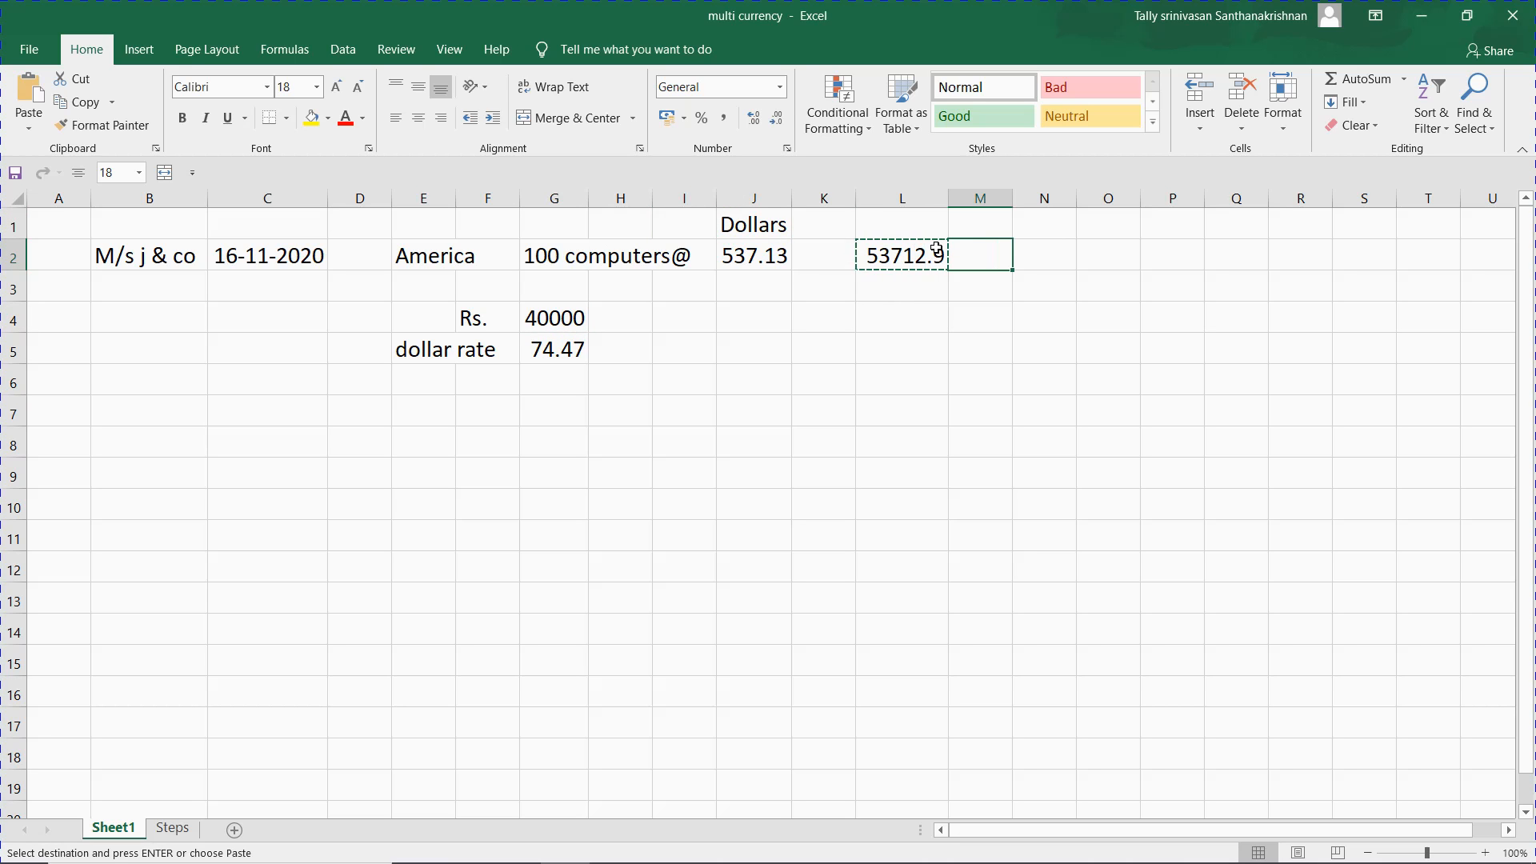
- Copy the "Dollars" heading from J1 to L1 and apply the comma number format to the total in L2
{"action": "left_click", "coordinate": [770, 230]}
{"action": "key", "text": "ctrl+c"}
{"action": "key", "text": "Right"}
{"action": "key", "text": "Right"}
{"action": "key", "text": "ctrl+v"}
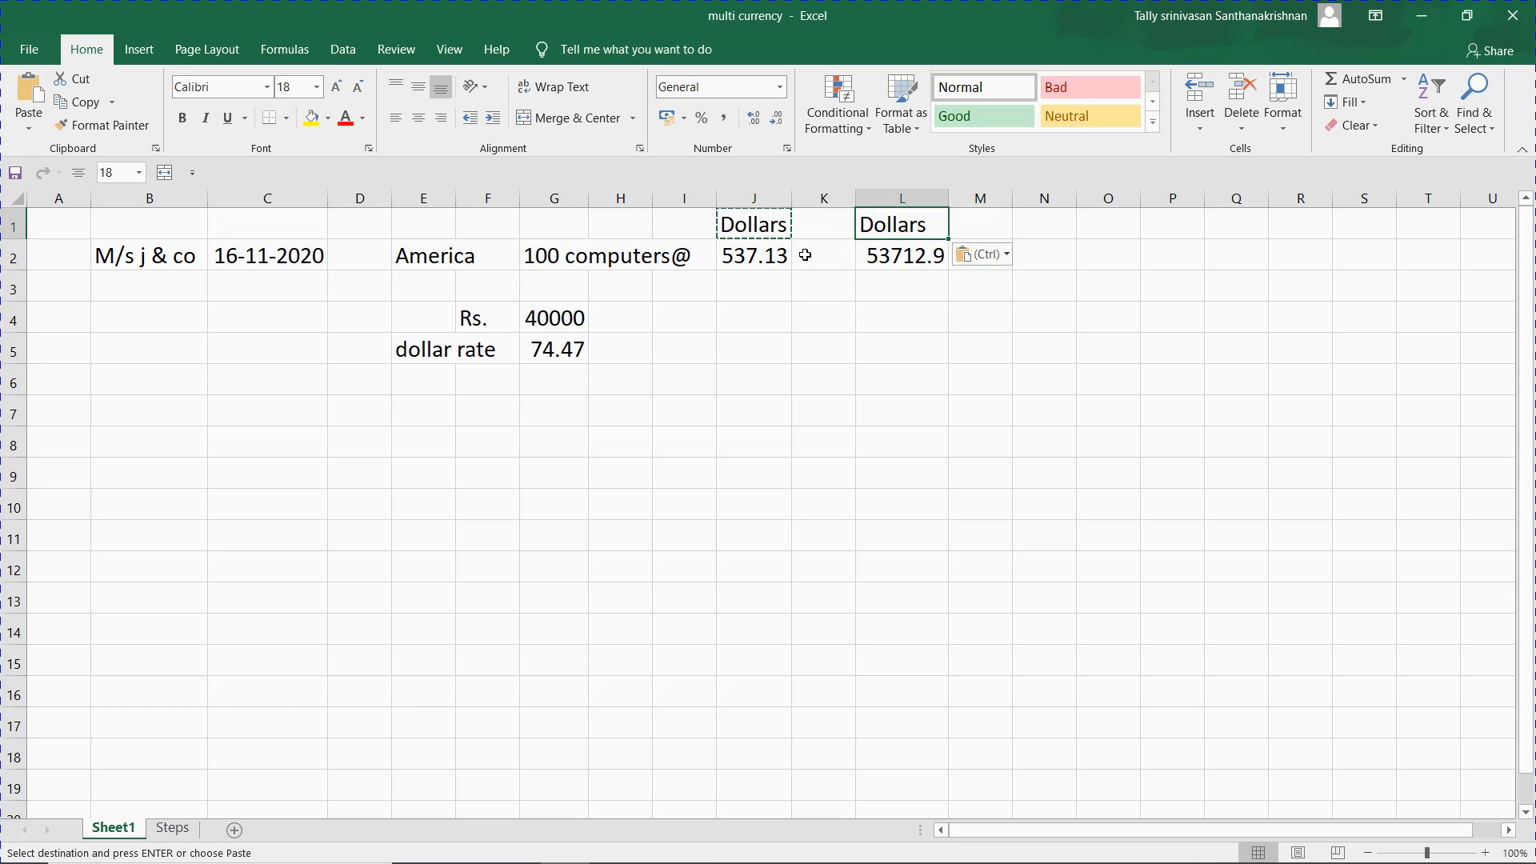
{"action": "key", "text": "Down"}
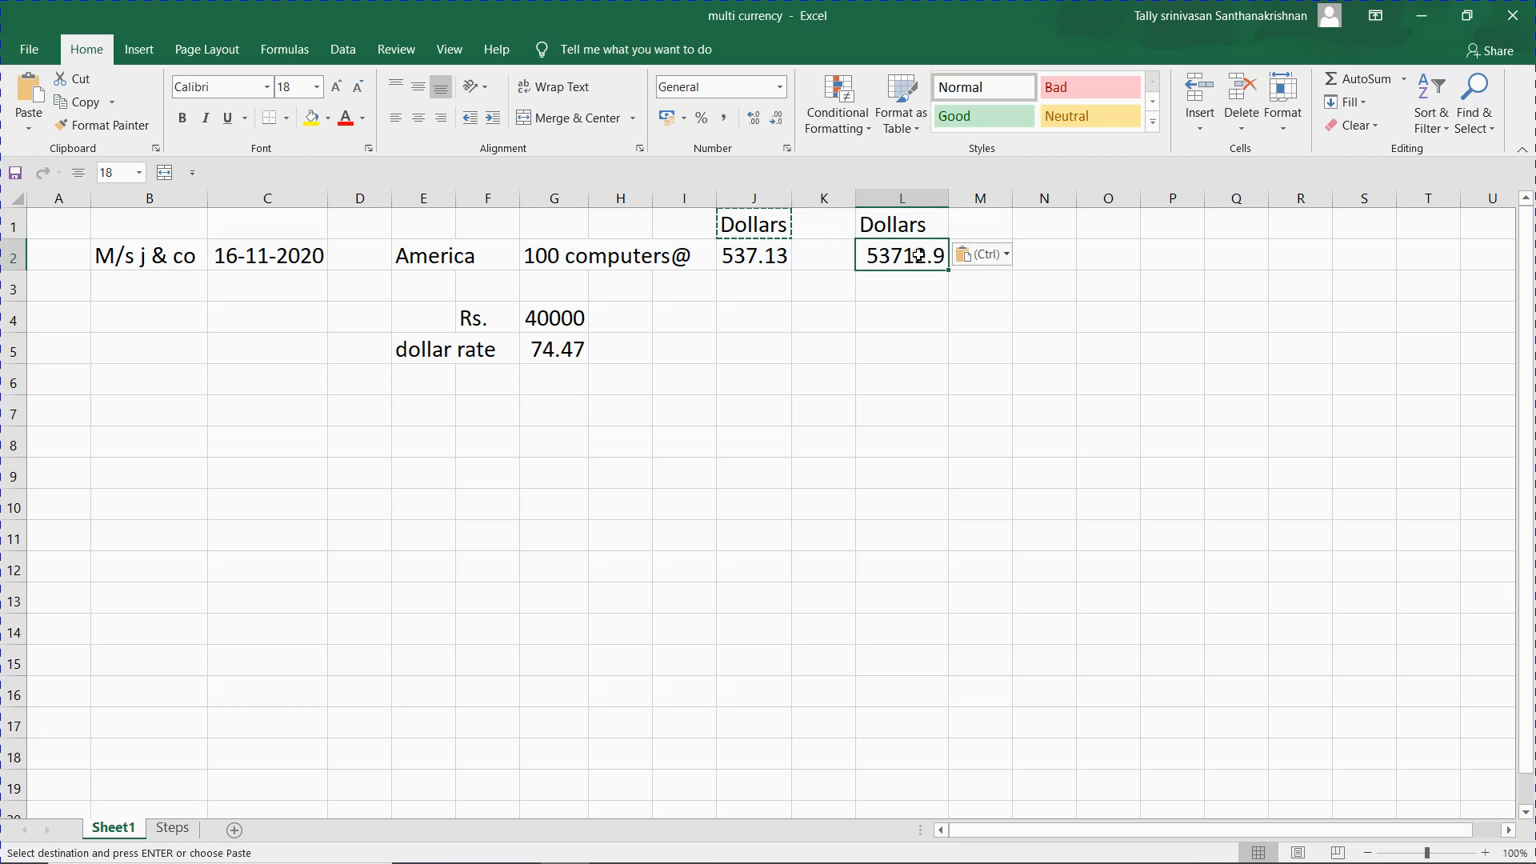
{"action": "left_click", "coordinate": [723, 120]}
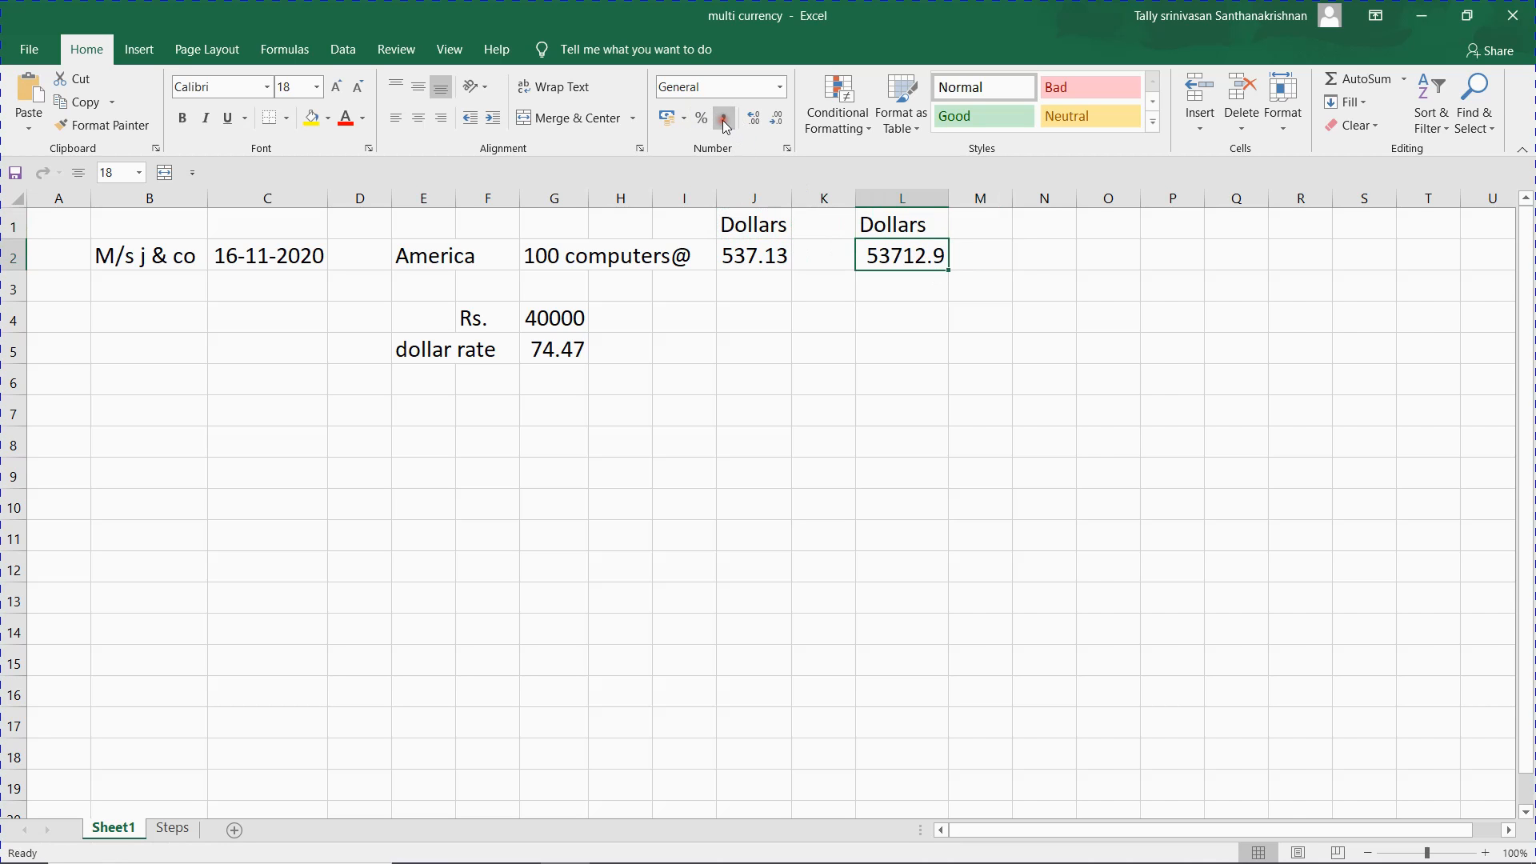
- Enter the heading "Rs." in cell M1 and calculate the rupee total in M2 with the formula =40000*100
{"action": "left_click", "coordinate": [1004, 229]}
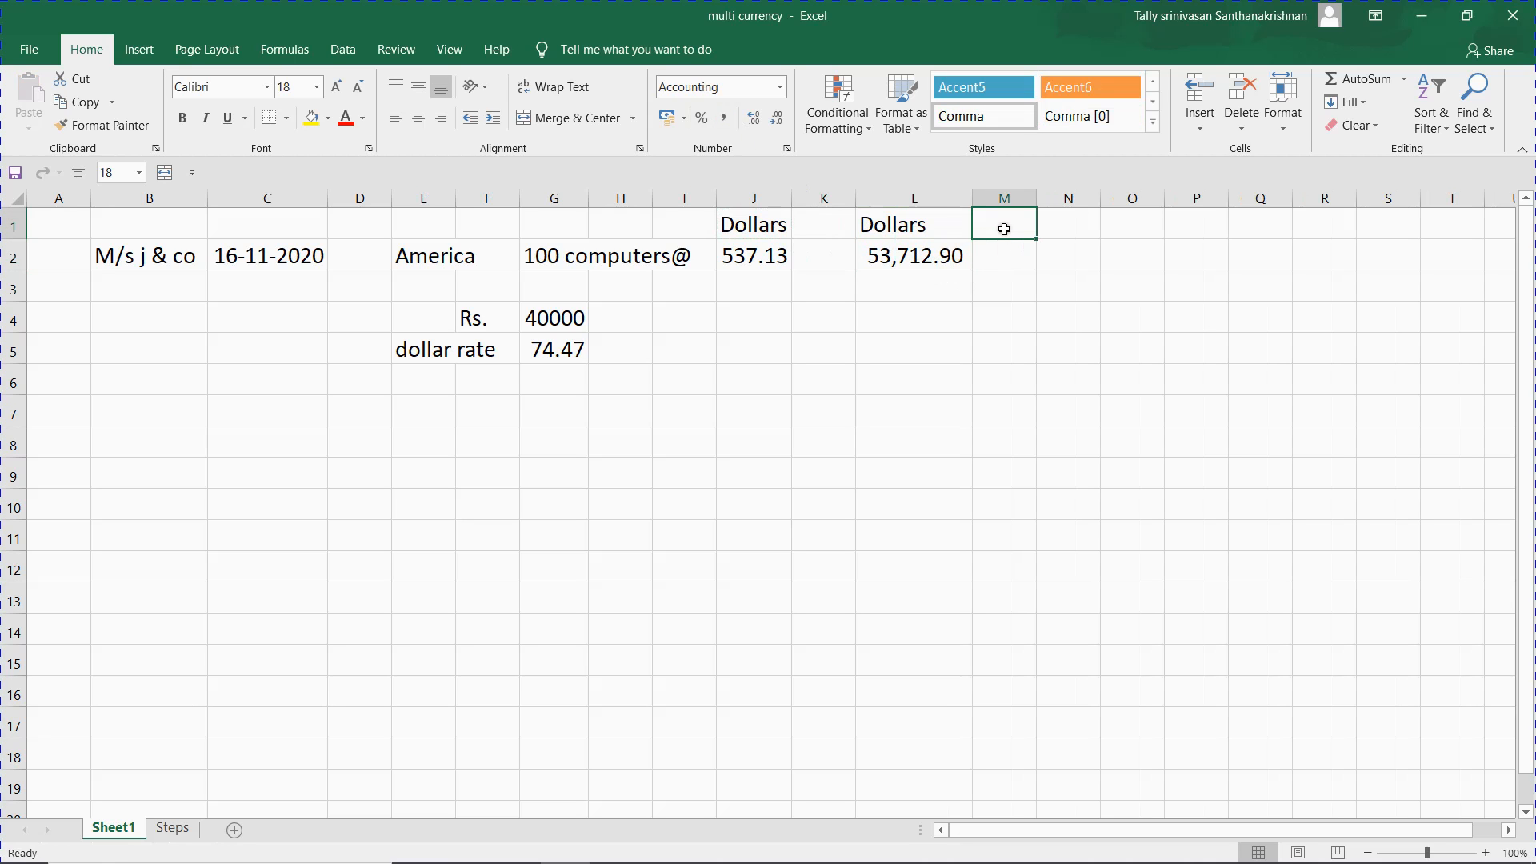
{"action": "type", "text": "Rs"}
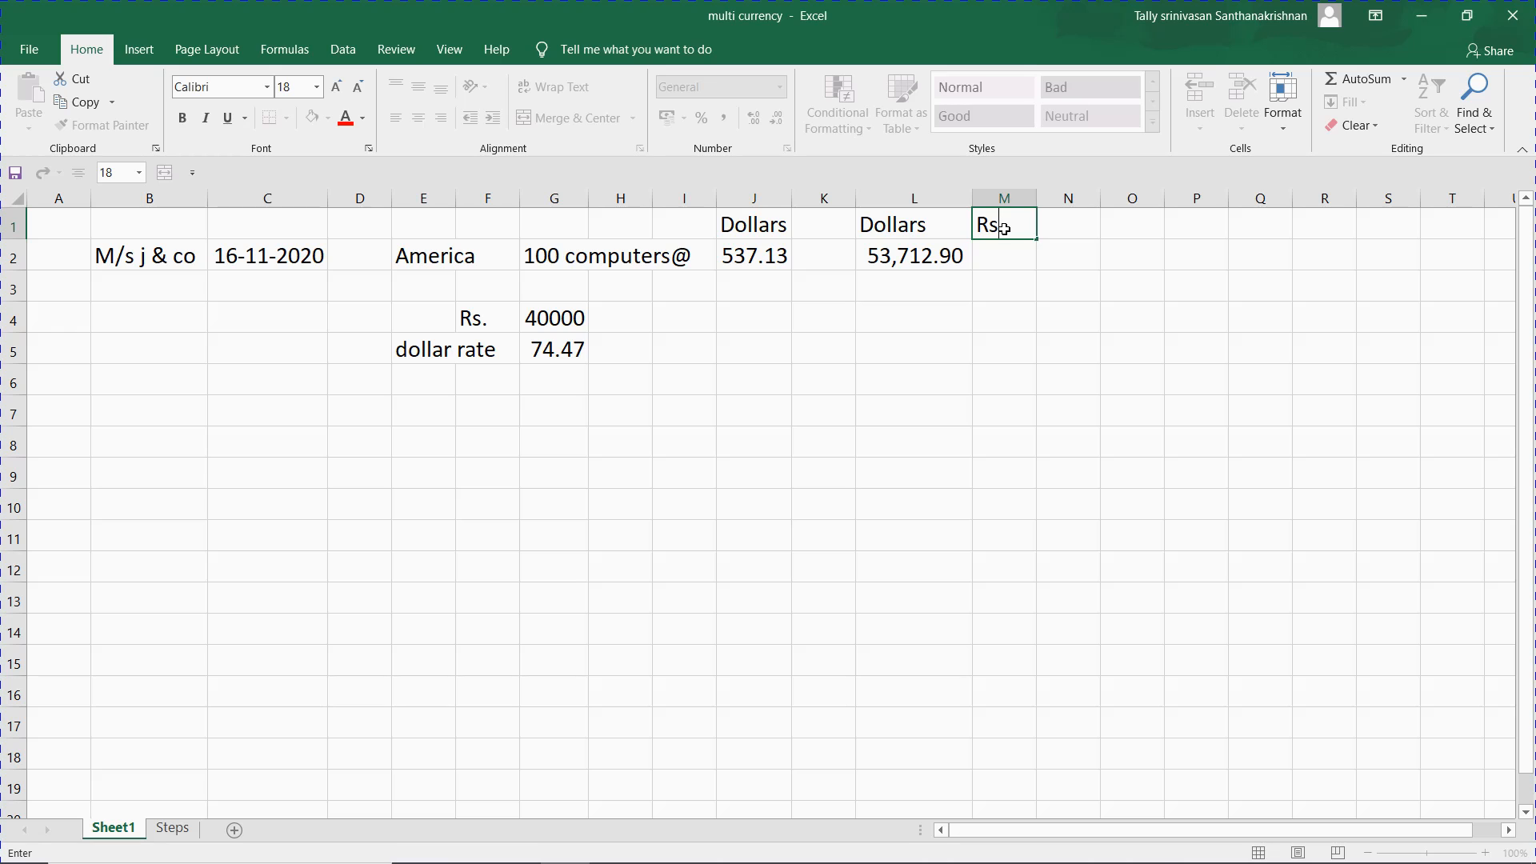
{"action": "key", "text": "Return"}
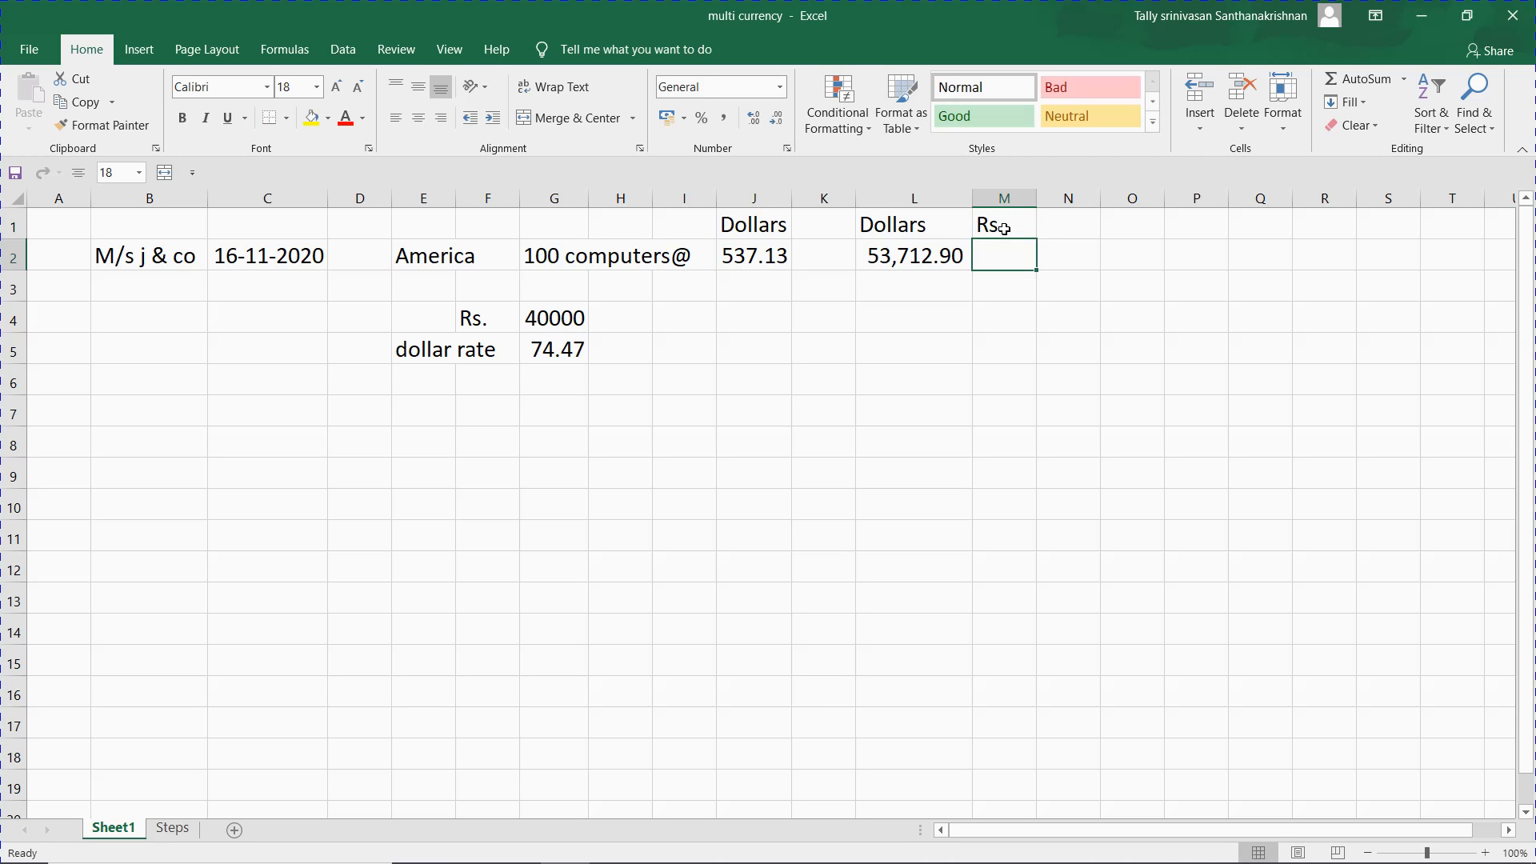
{"action": "type", "text": "=4"}
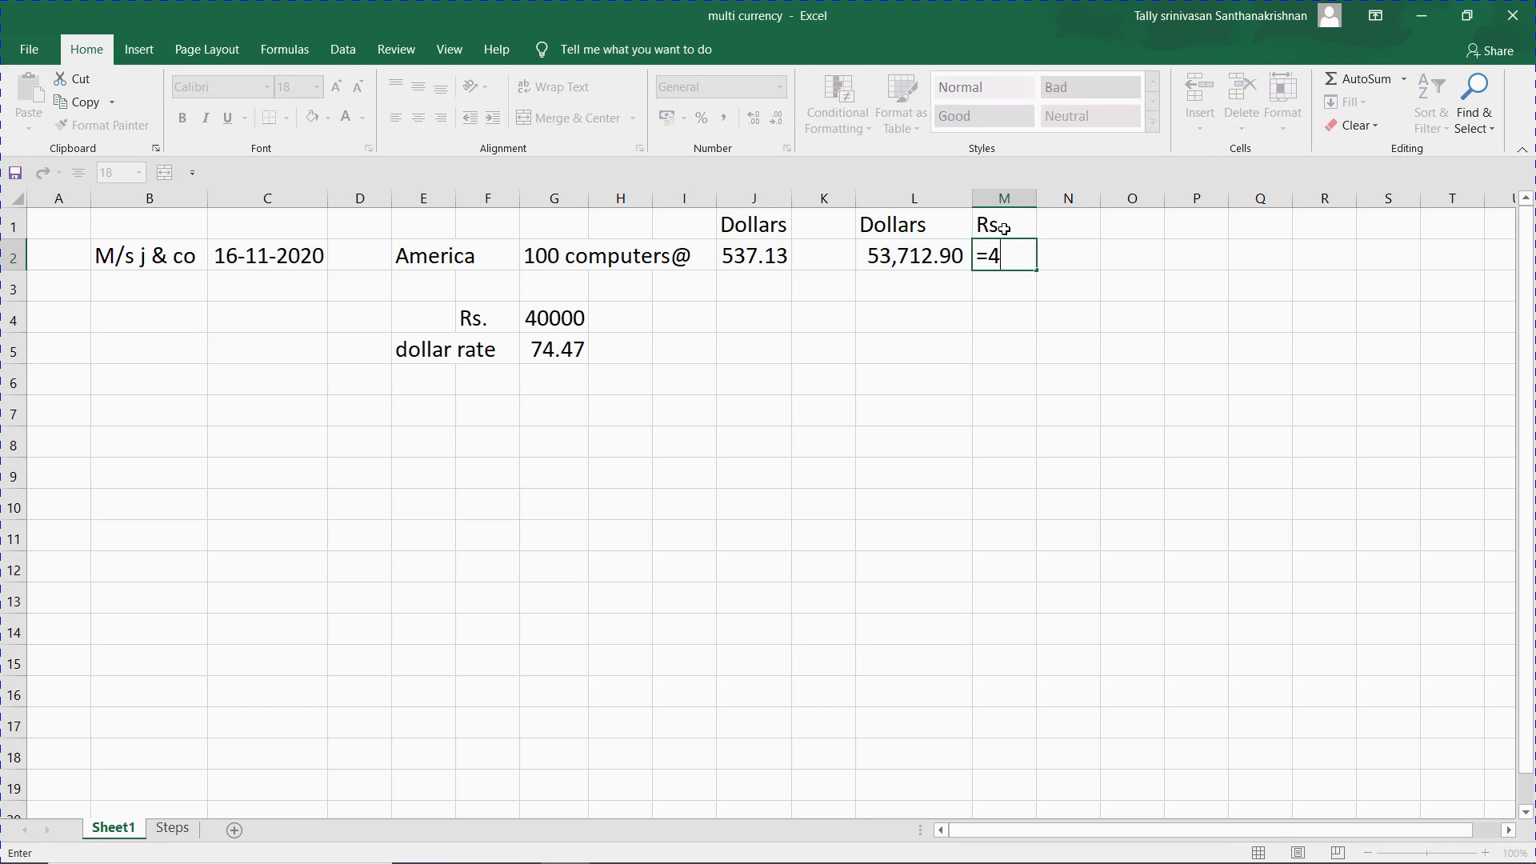
{"action": "type", "text": "0000*100"}
{"action": "key", "text": "Return"}
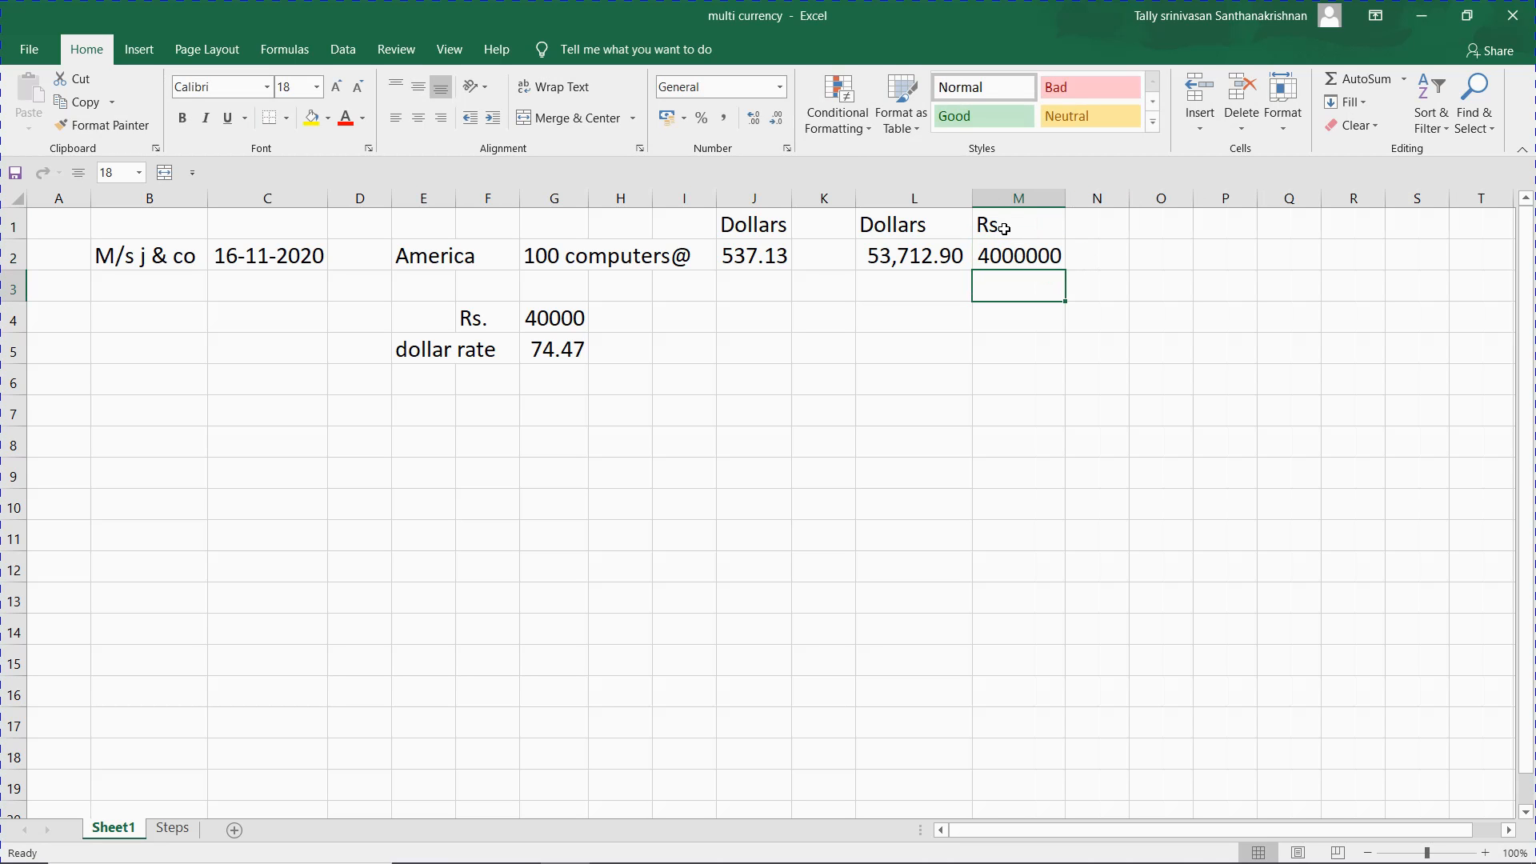
- Apply the comma number format to the rupee total in cell M2
{"action": "left_click", "coordinate": [1024, 264]}
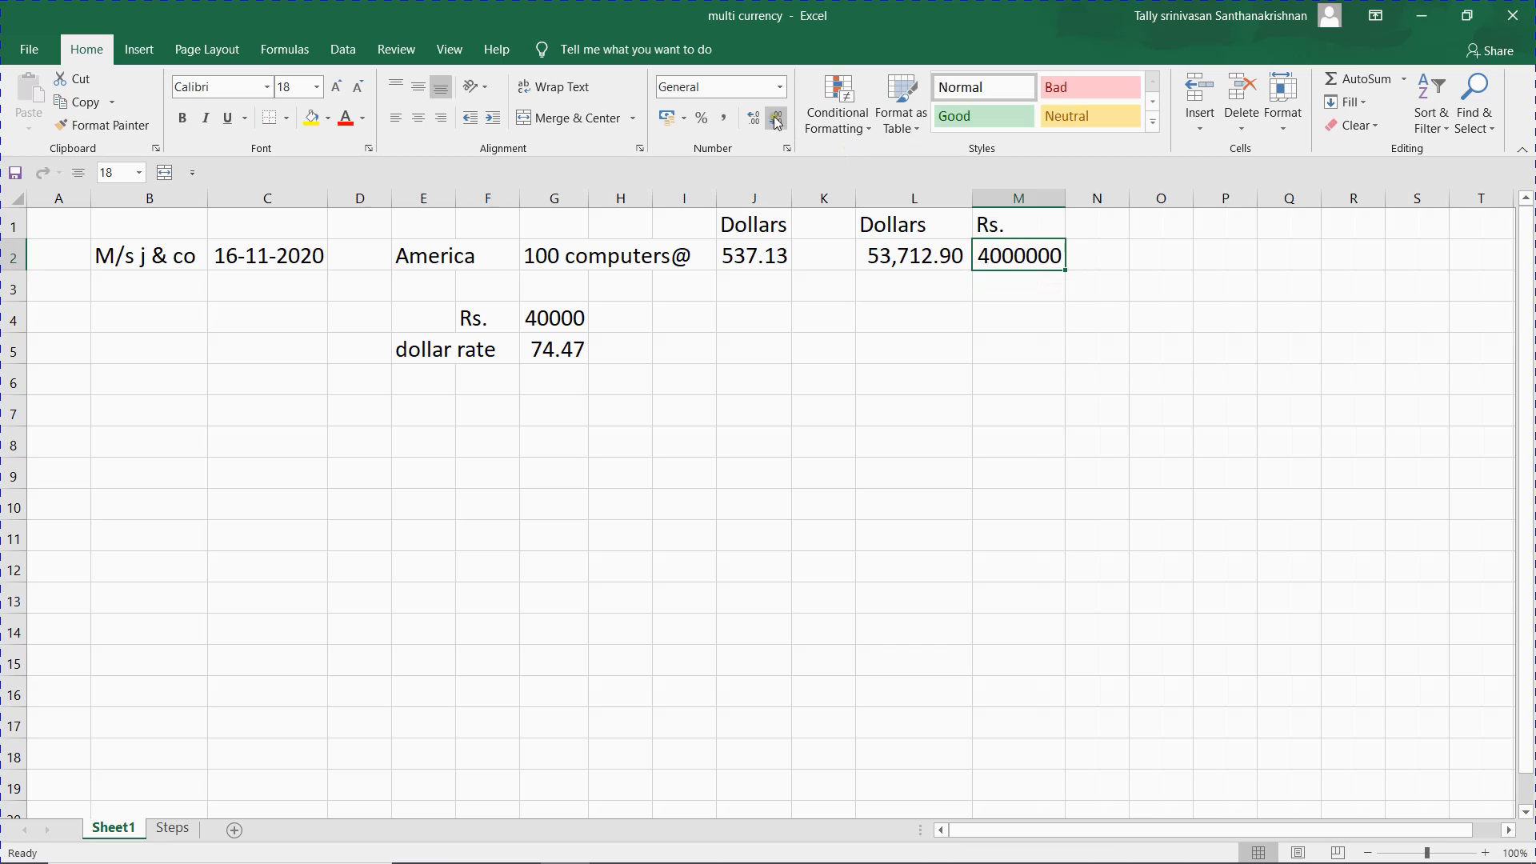
{"action": "left_click", "coordinate": [728, 121]}
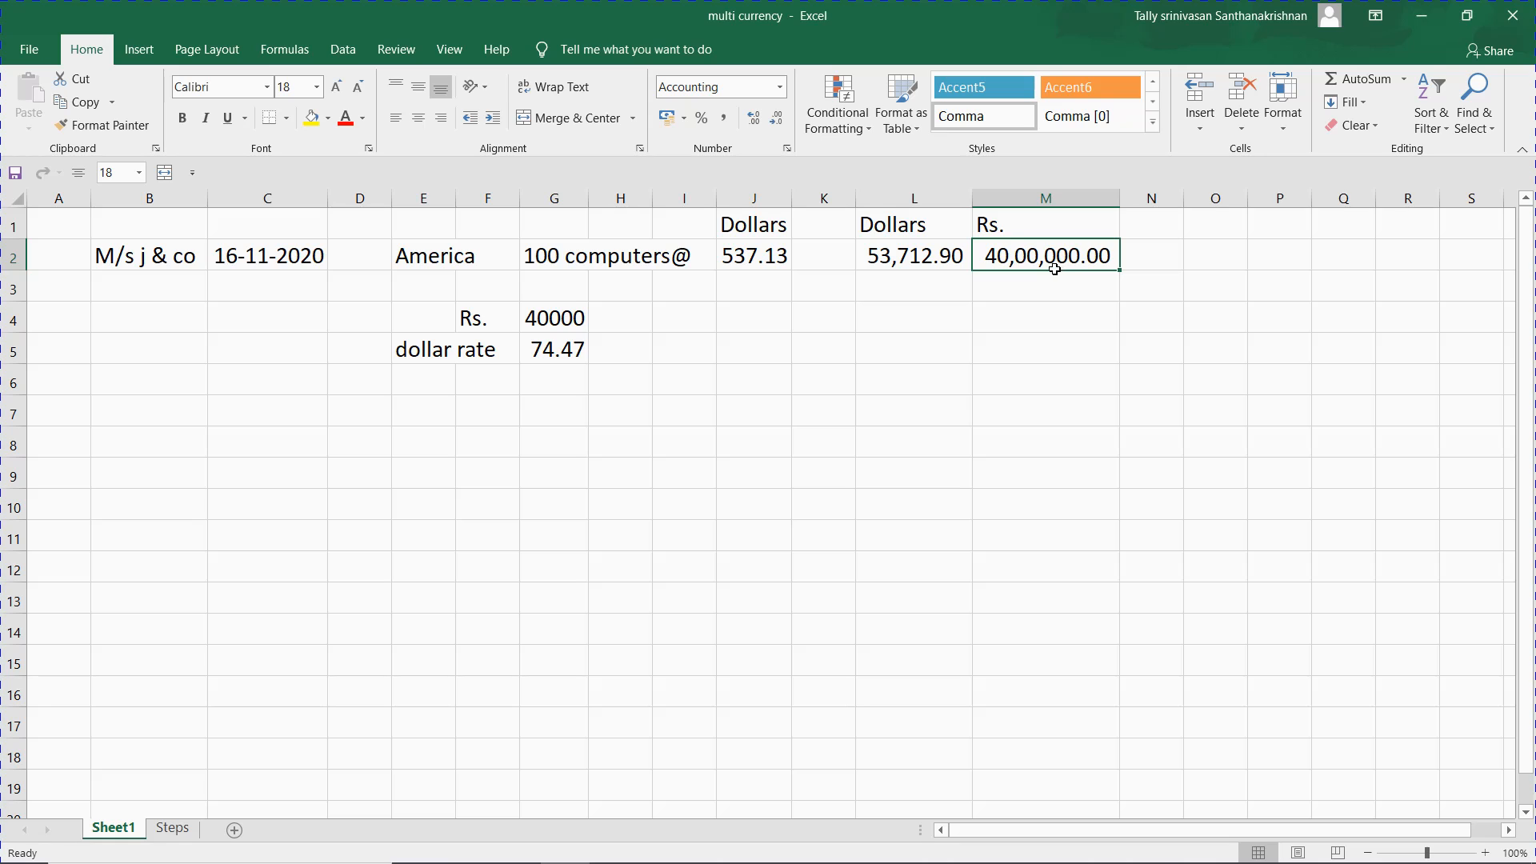
{"action": "left_click", "coordinate": [825, 315]}
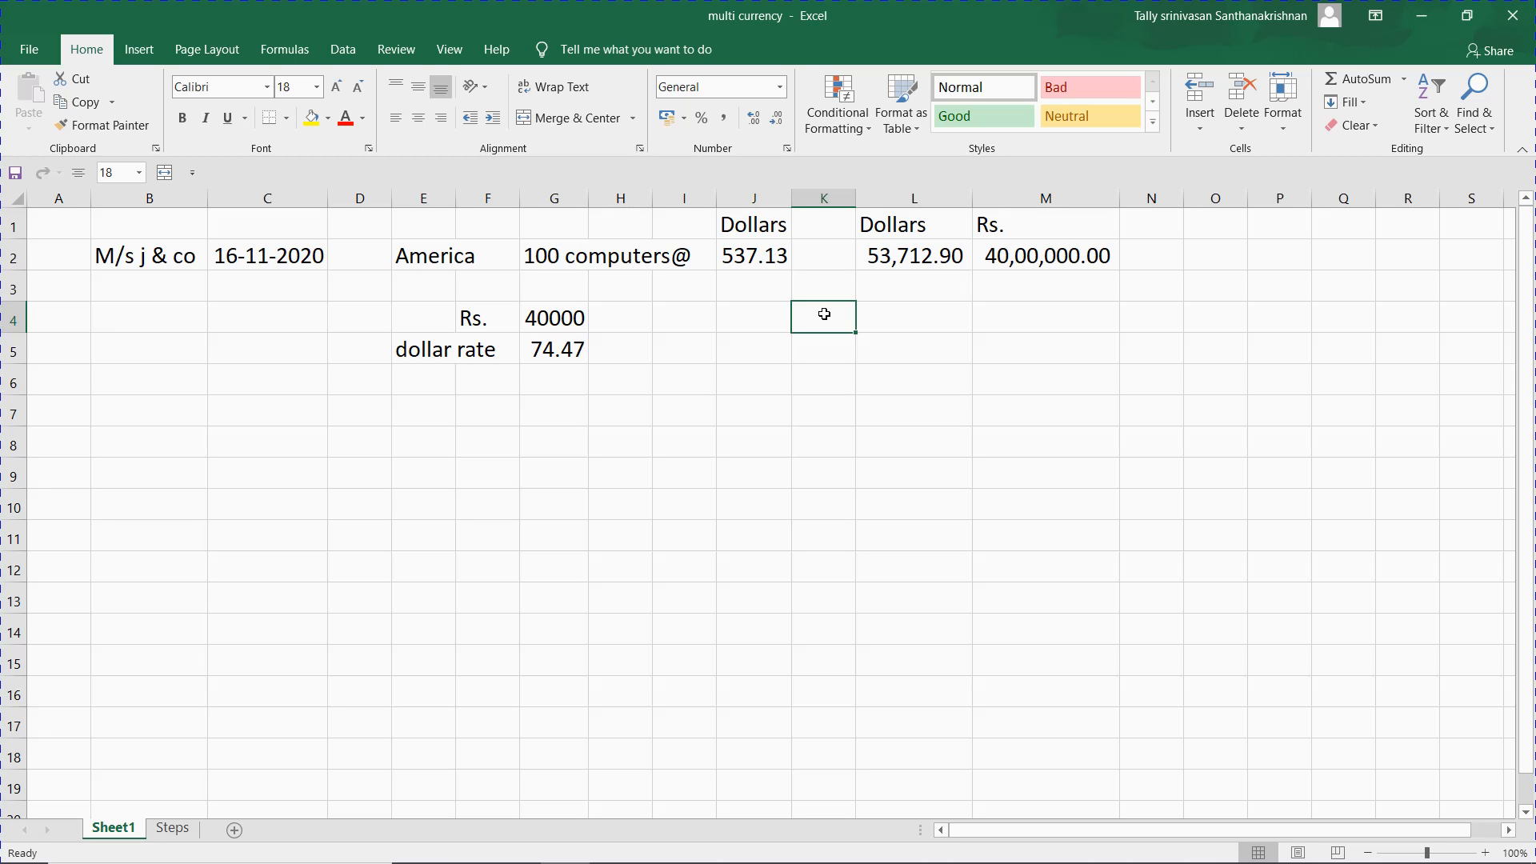
- Enter the date 30.11.2020 in cell C6
{"action": "left_click", "coordinate": [247, 387]}
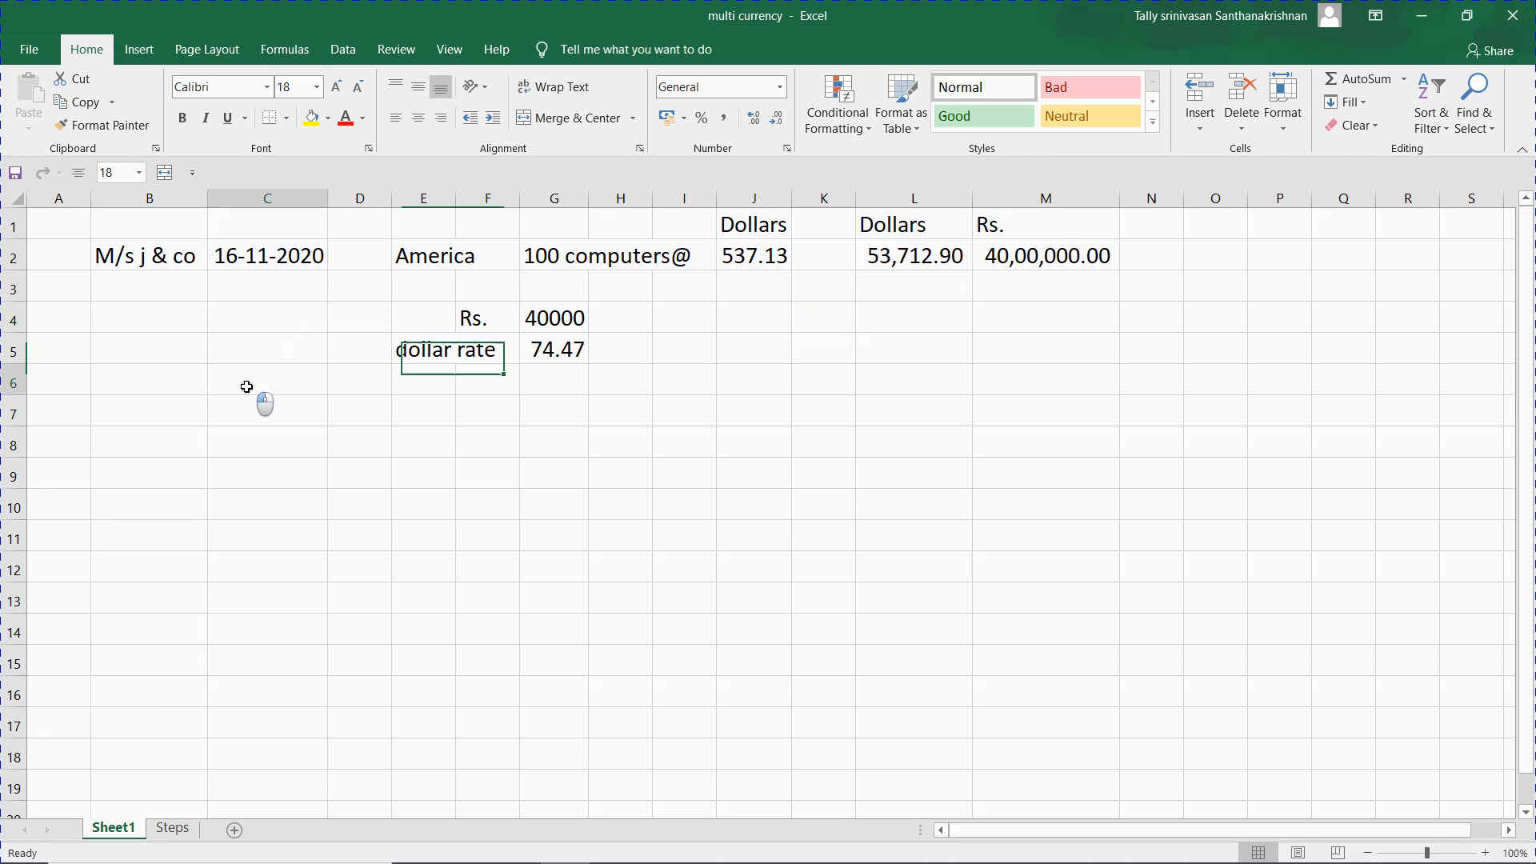
{"action": "type", "text": "3"}
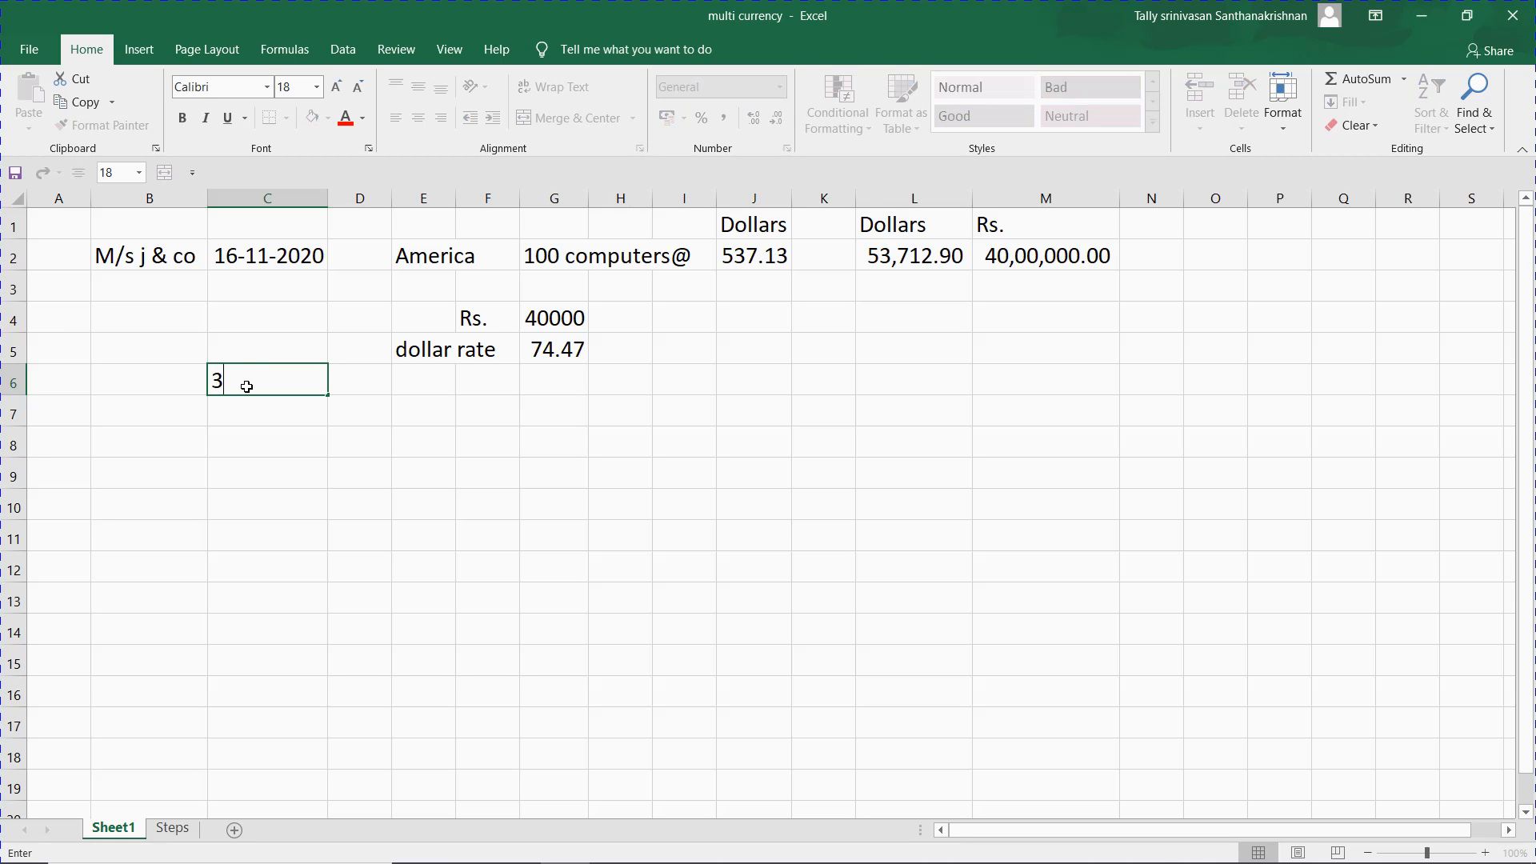
{"action": "type", "text": "1.12.202"}
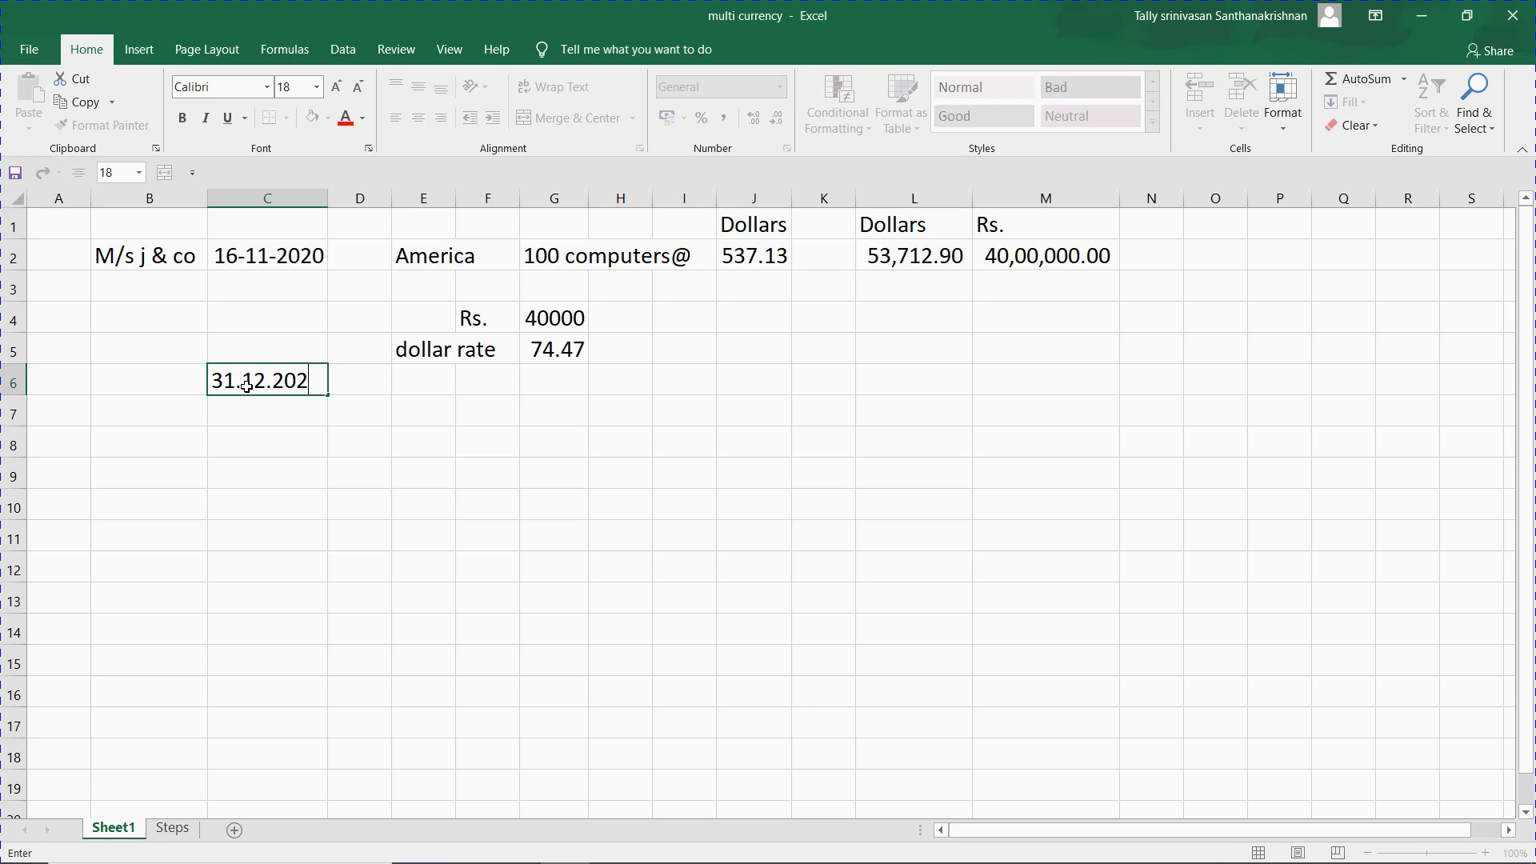
{"action": "key", "text": "BackSpace"}
{"action": "key", "text": "BackSpace"}
{"action": "key", "text": "BackSpace"}
{"action": "key", "text": "BackSpace"}
{"action": "key", "text": "BackSpace"}
{"action": "key", "text": "BackSpace"}
{"action": "key", "text": "BackSpace"}
{"action": "key", "text": "BackSpace"}
{"action": "type", "text": "0.11.2020"}
{"action": "key", "text": "Tab"}
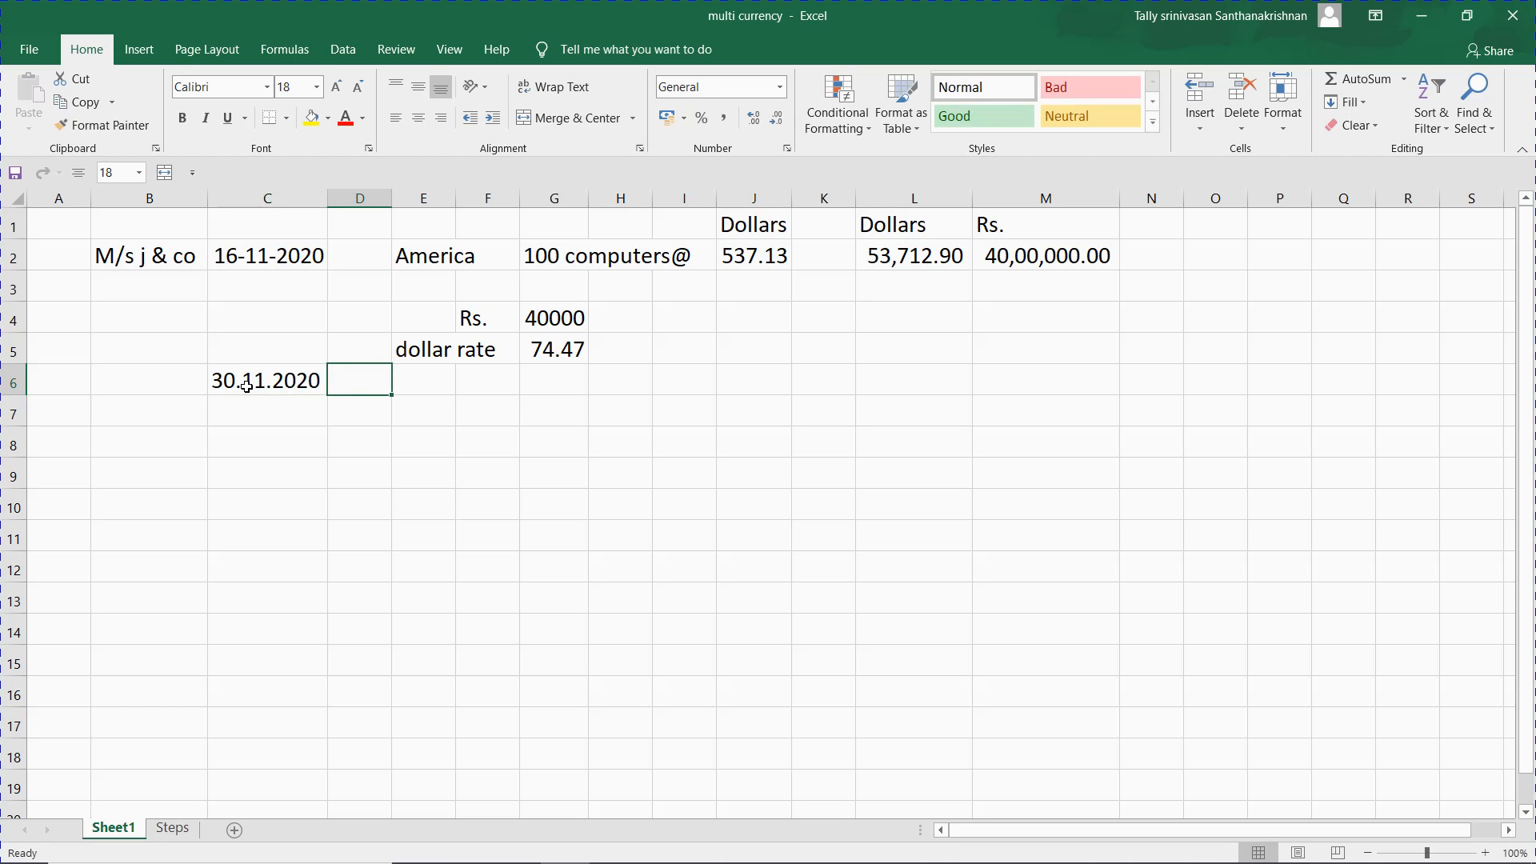
- Enter the note "product delivery" in cell E6 beside the 30.11.2020 date
{"action": "key", "text": "Right"}
{"action": "type", "text": "produc"}
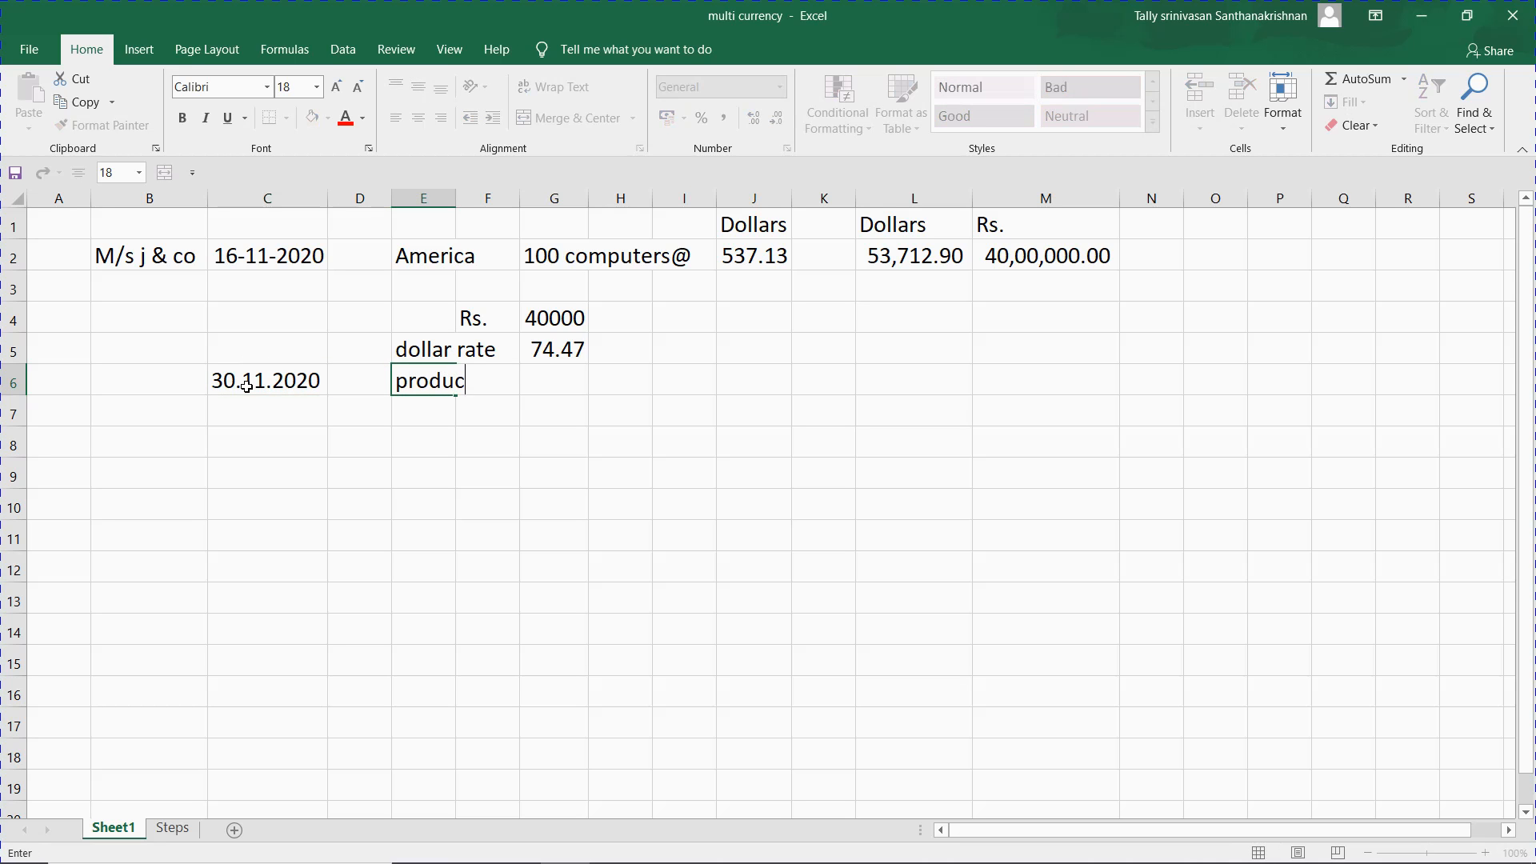
{"action": "type", "text": "t delivery"}
{"action": "key", "text": "Return"}
- Enter the date 15.12.2020 in cell C8 and the note "receipt by j & co" in cell E8
{"action": "key", "text": "Down"}
{"action": "type", "text": "1"}
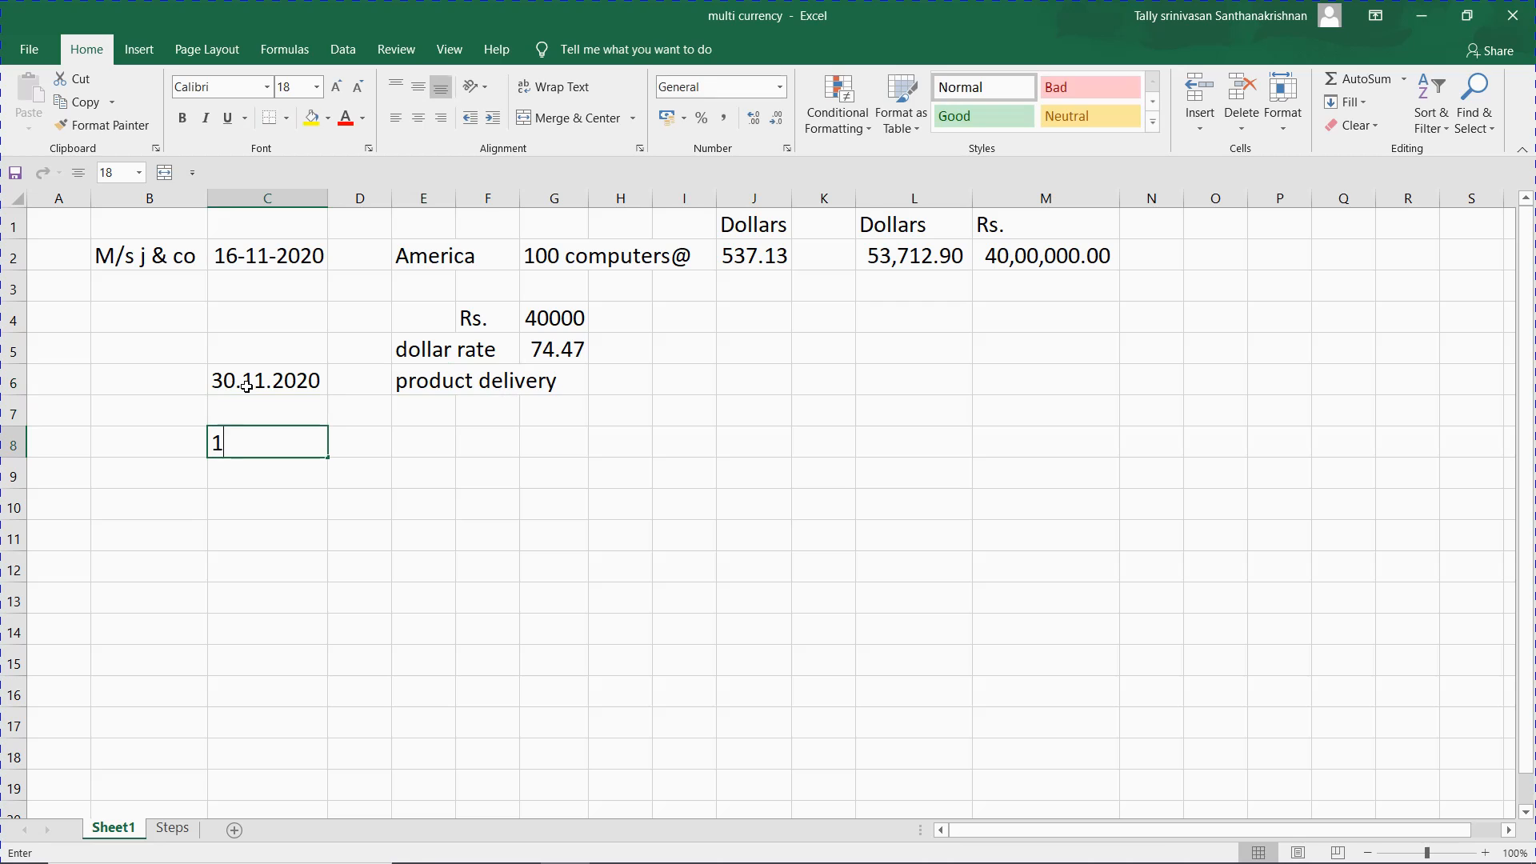
{"action": "type", "text": "5.12.2020"}
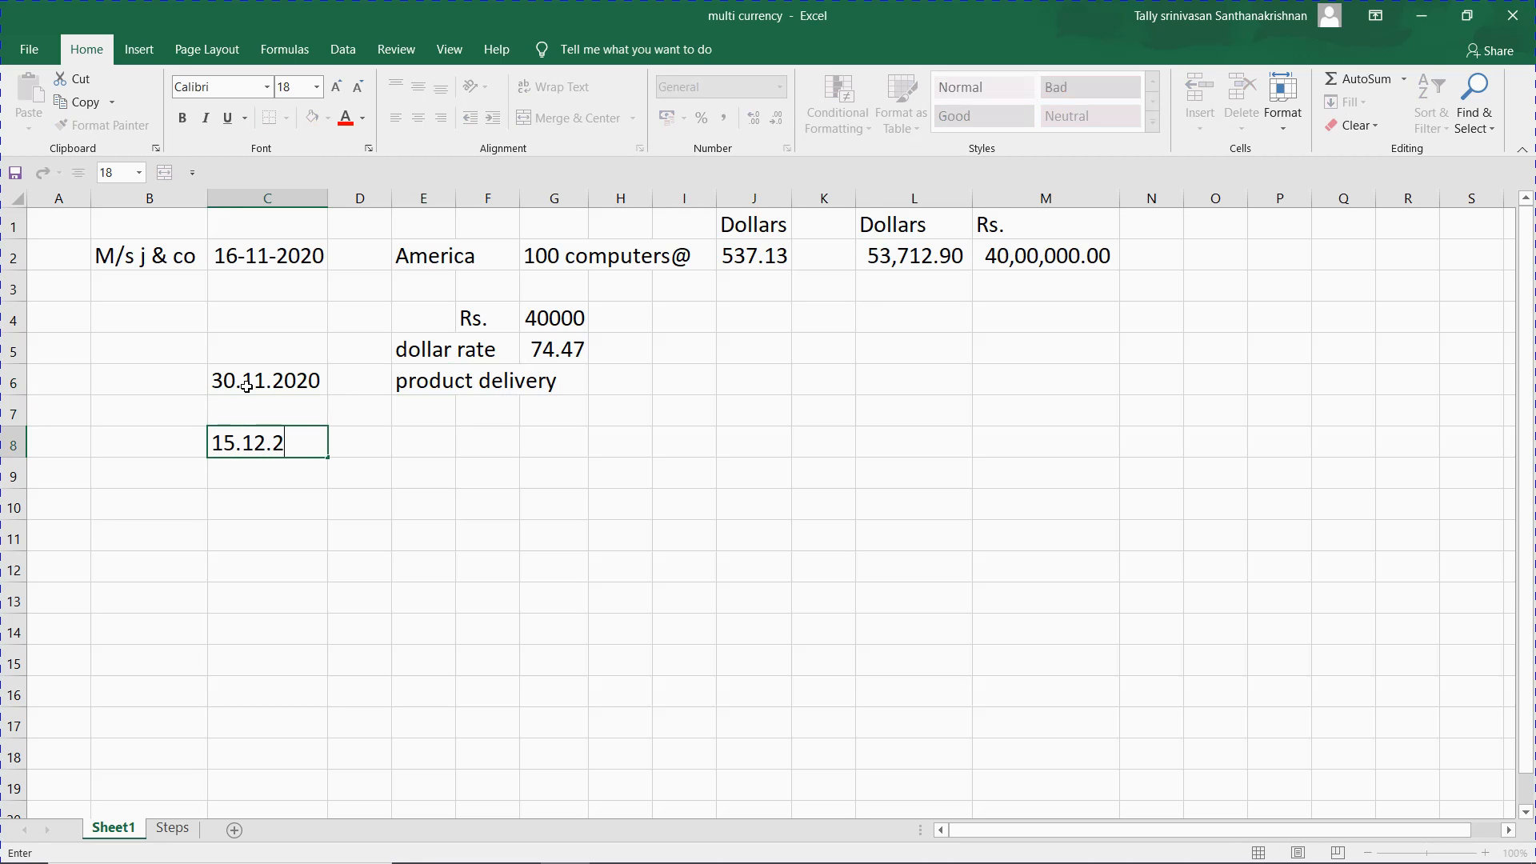
{"action": "key", "text": "Right"}
{"action": "key", "text": "Right"}
{"action": "key", "text": "Right"}
{"action": "key", "text": "Right"}
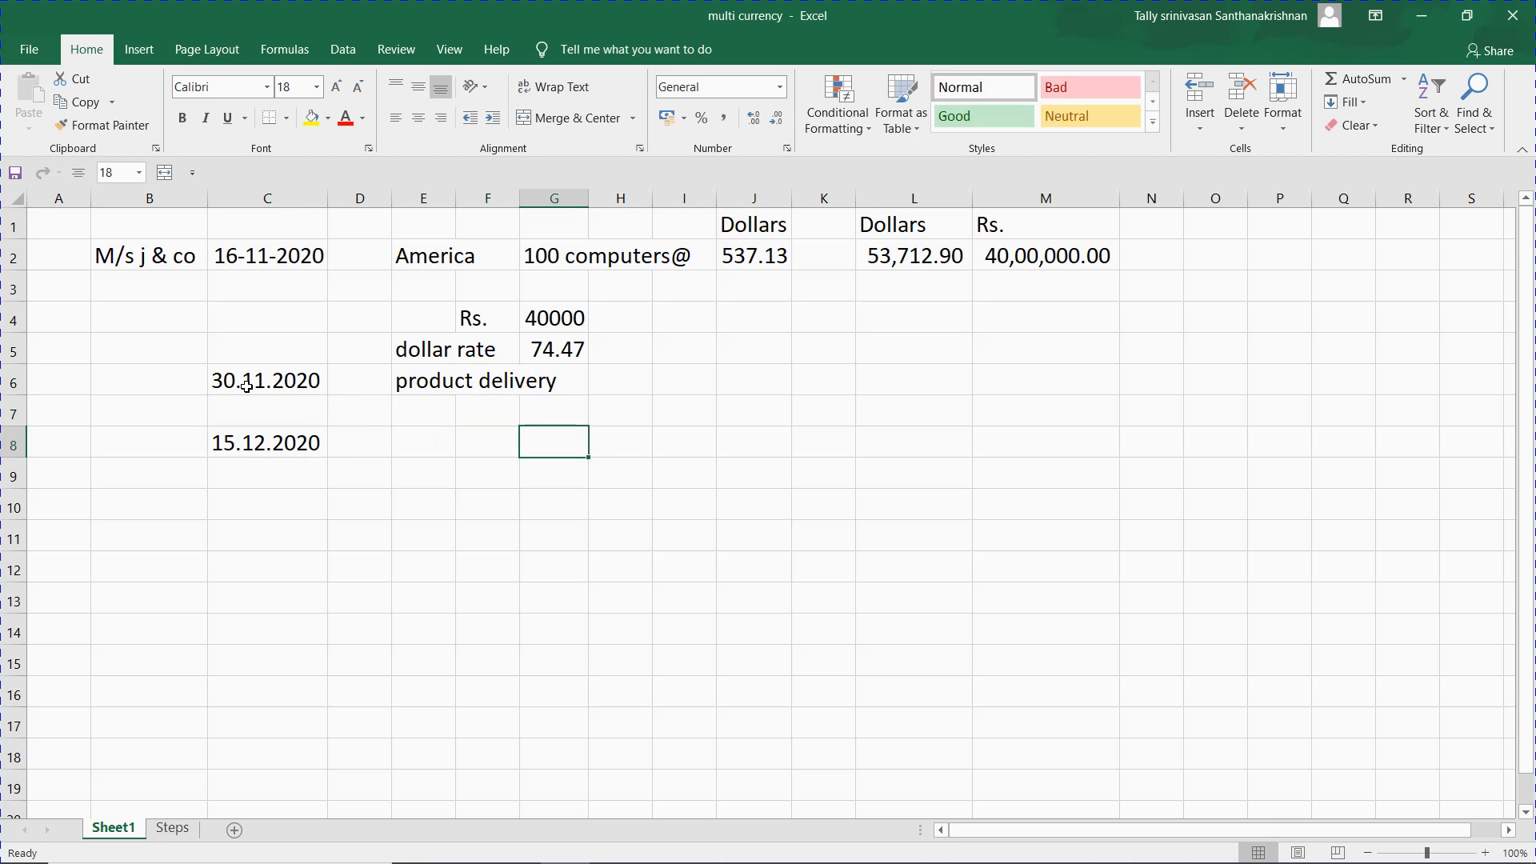
{"action": "key", "text": "Left"}
{"action": "key", "text": "Left"}
{"action": "type", "text": "rece"}
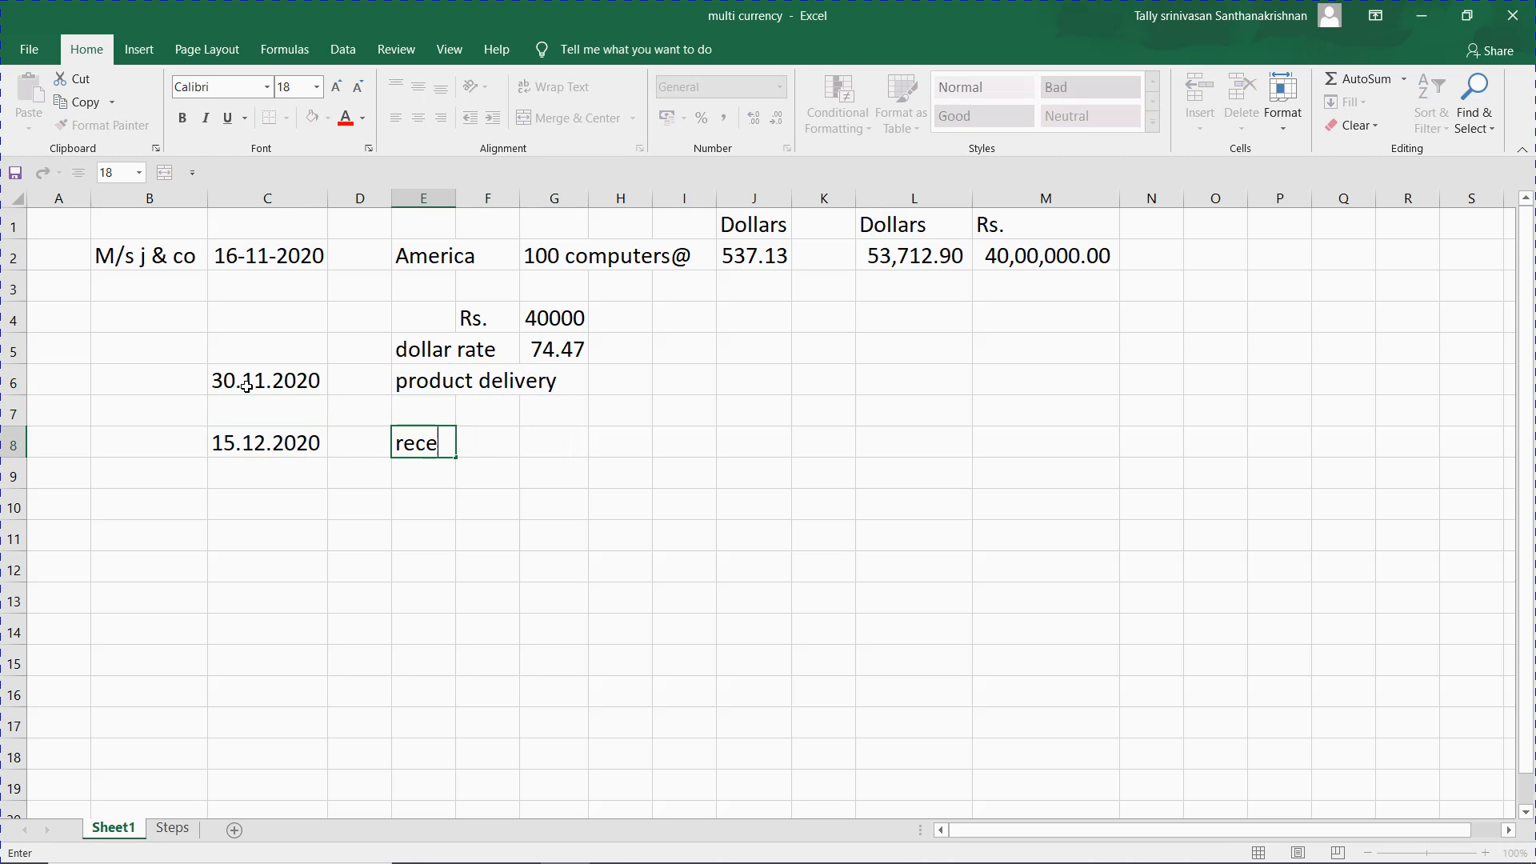
{"action": "type", "text": "ipt by j & co"}
{"action": "key", "text": "Return"}
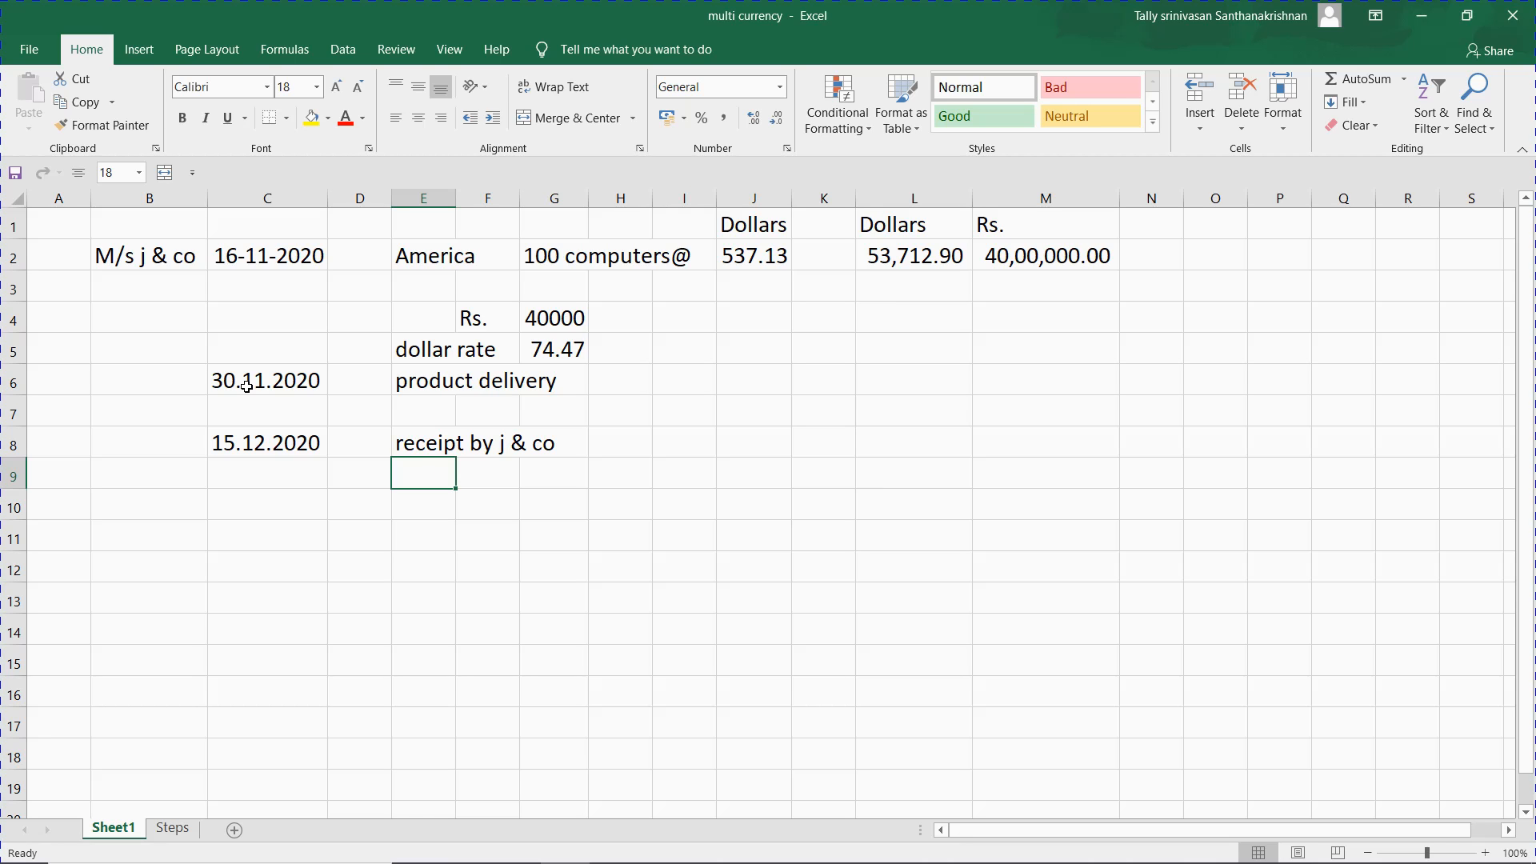
- Enter the date 18.01.2020 in cell C10
{"action": "left_click", "coordinate": [247, 506]}
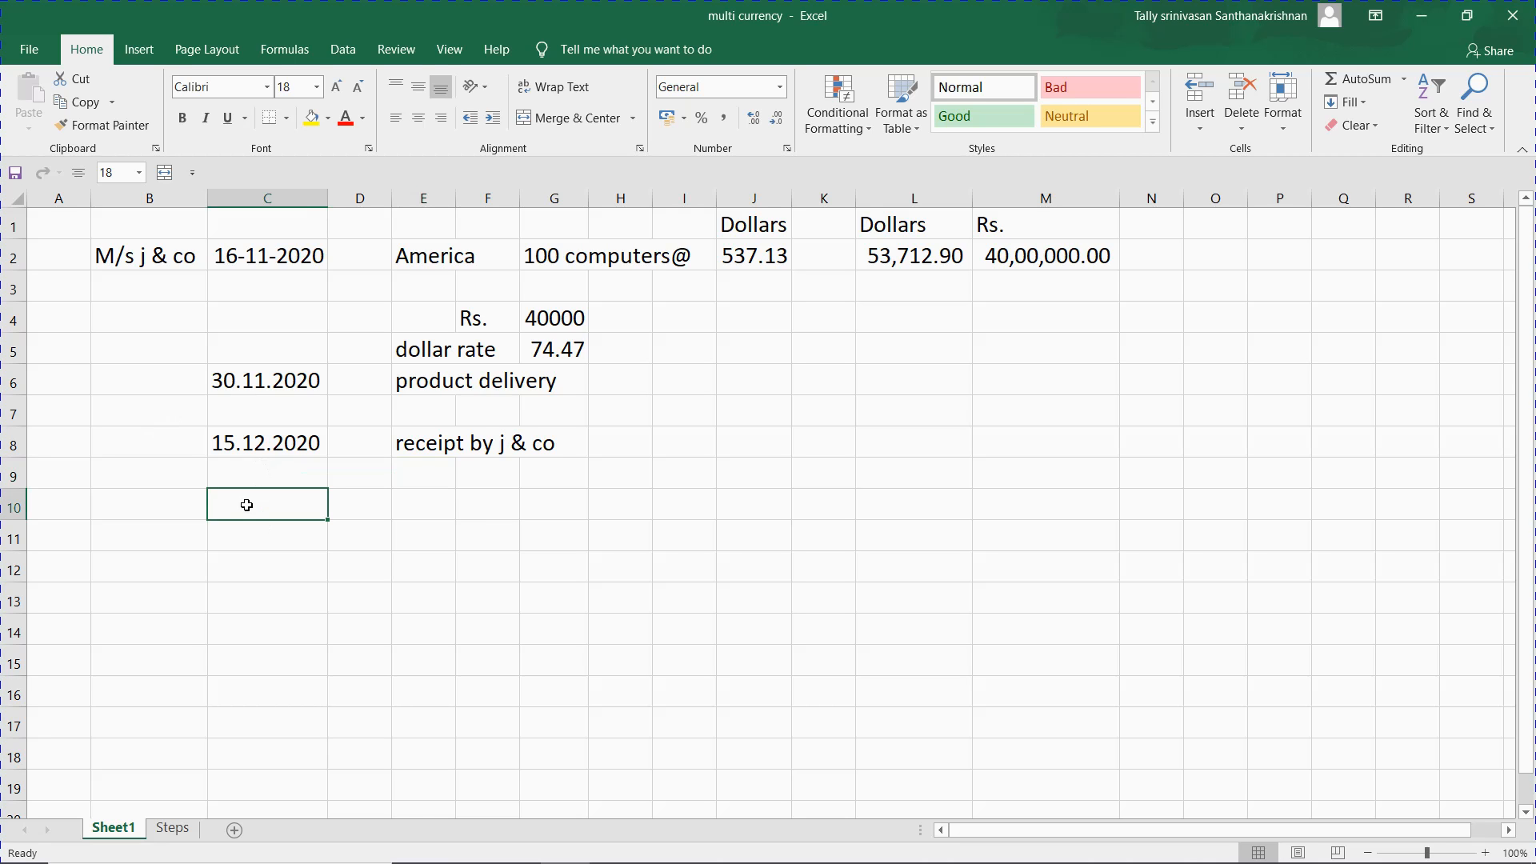
{"action": "type", "text": "1"}
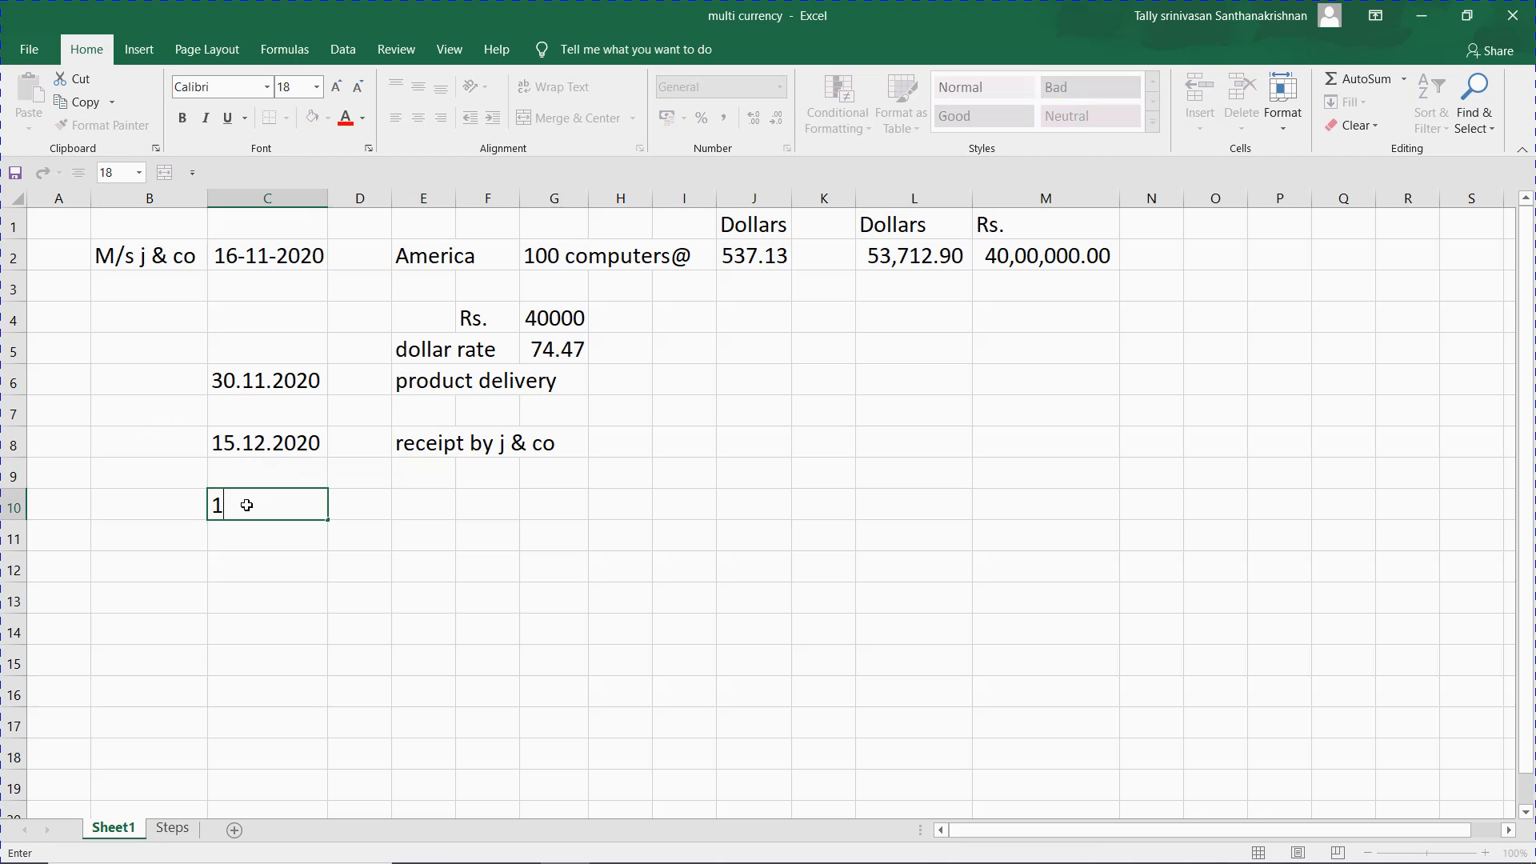
{"action": "type", "text": "8.01.2020"}
- Enter 537 in cell L10 under the dollar total column
{"action": "key", "text": "Right"}
{"action": "key", "text": "Right"}
{"action": "key", "text": "Right"}
{"action": "key", "text": "Right"}
{"action": "key", "text": "Right"}
{"action": "key", "text": "Right"}
{"action": "key", "text": "Right"}
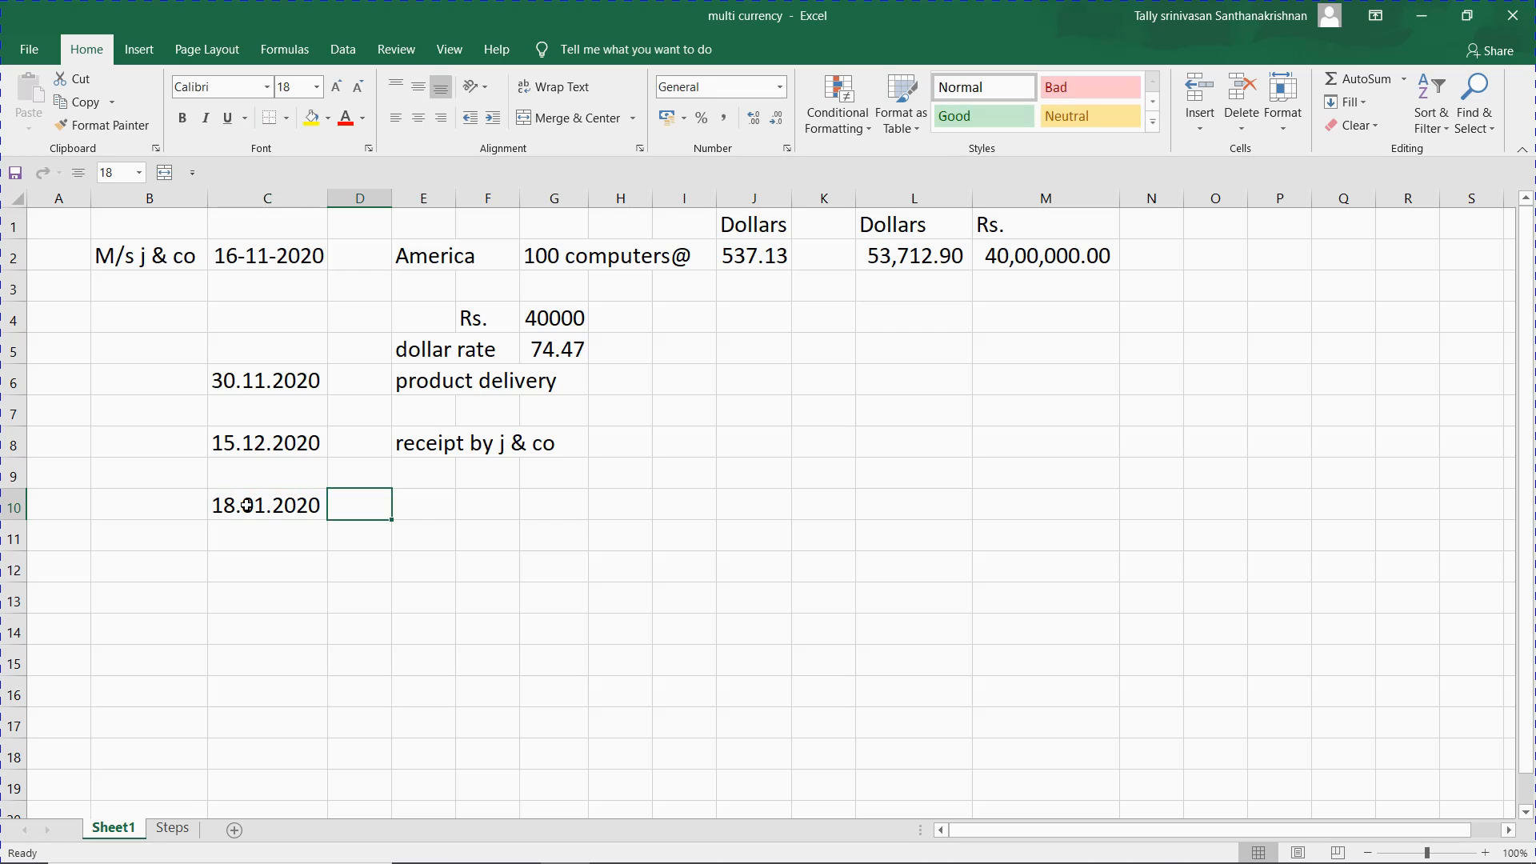
{"action": "key", "text": "Right"}
{"action": "key", "text": "Right"}
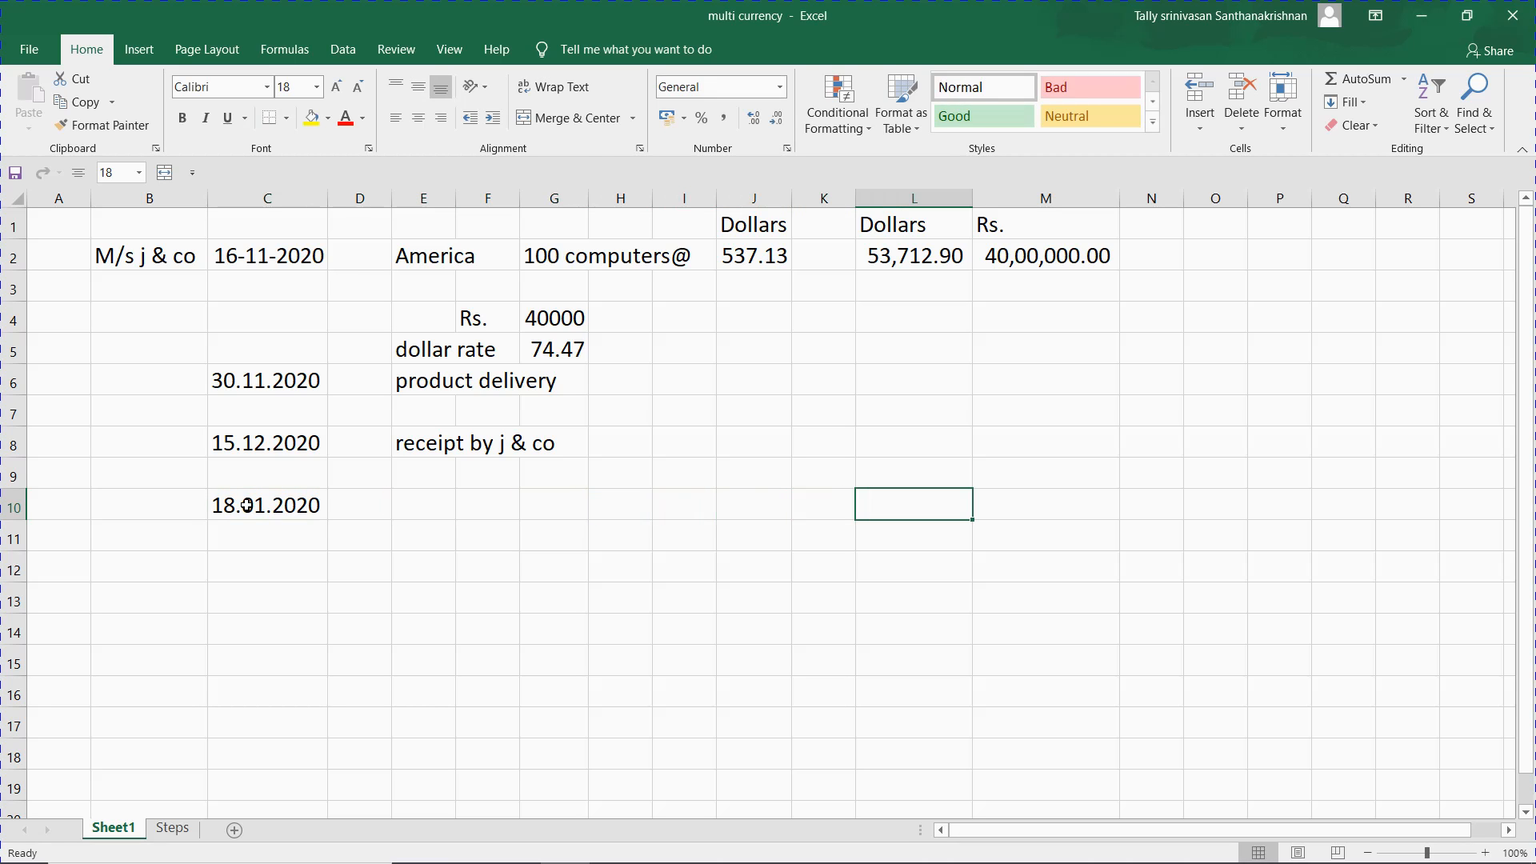
{"action": "type", "text": "537"}
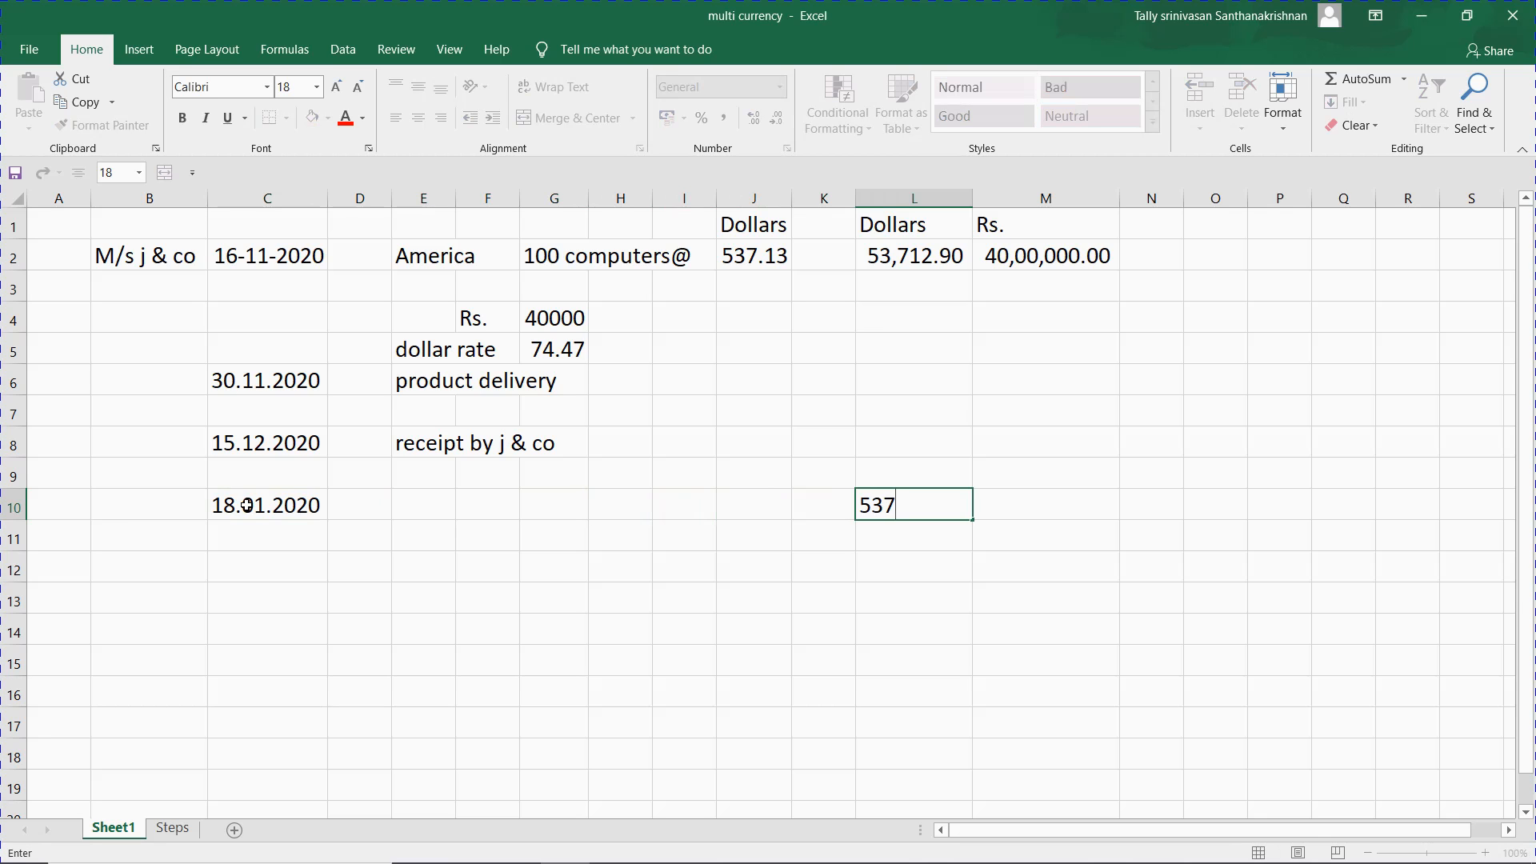
- Correct the year of the date in cell C10 so it reads 18.01.2021
{"action": "left_click", "coordinate": [230, 509]}
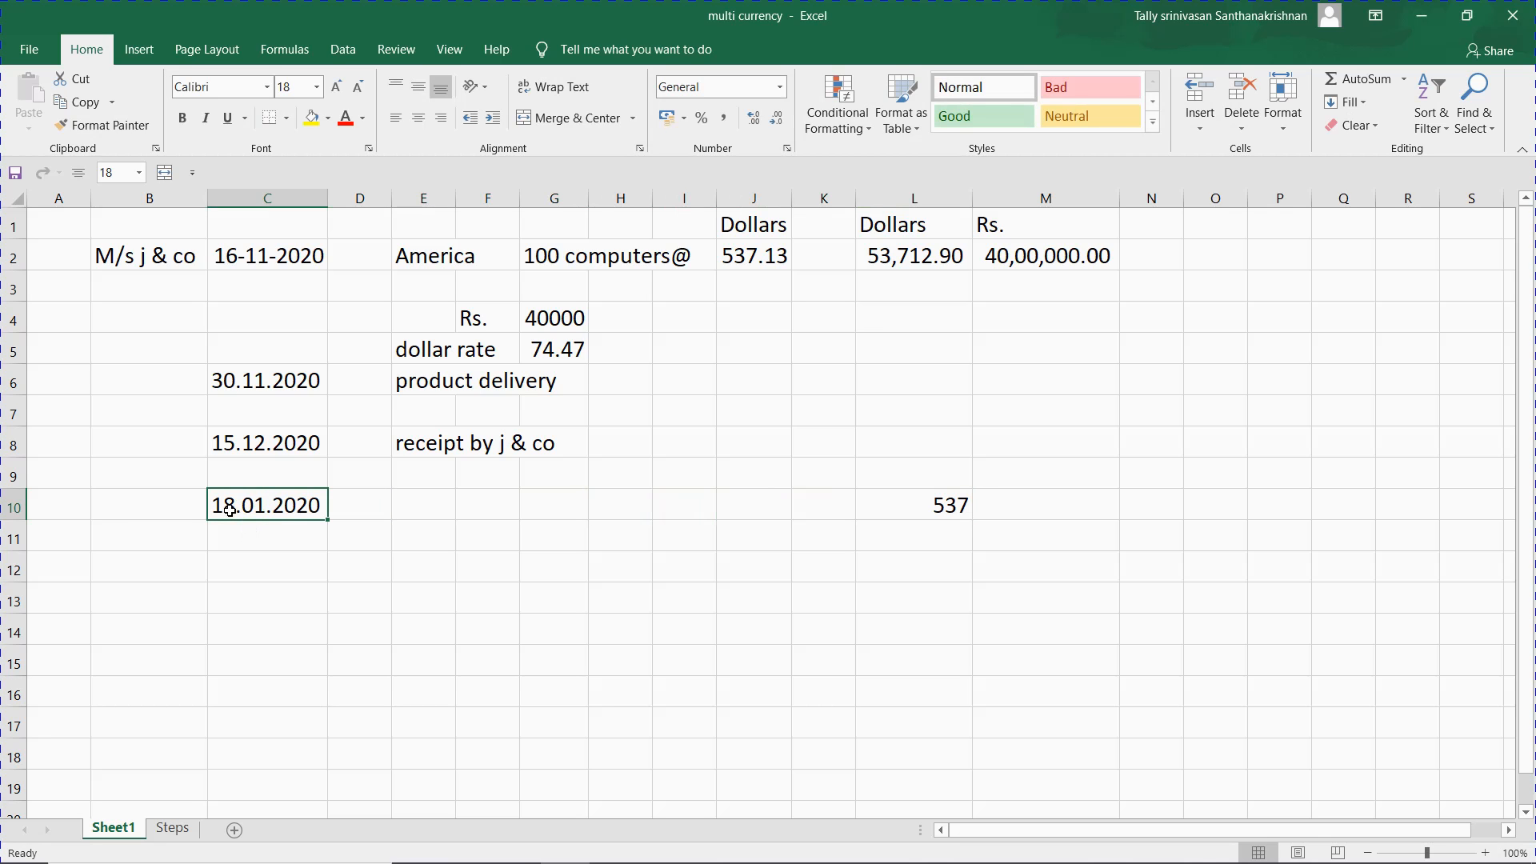
{"action": "key", "text": "F2"}
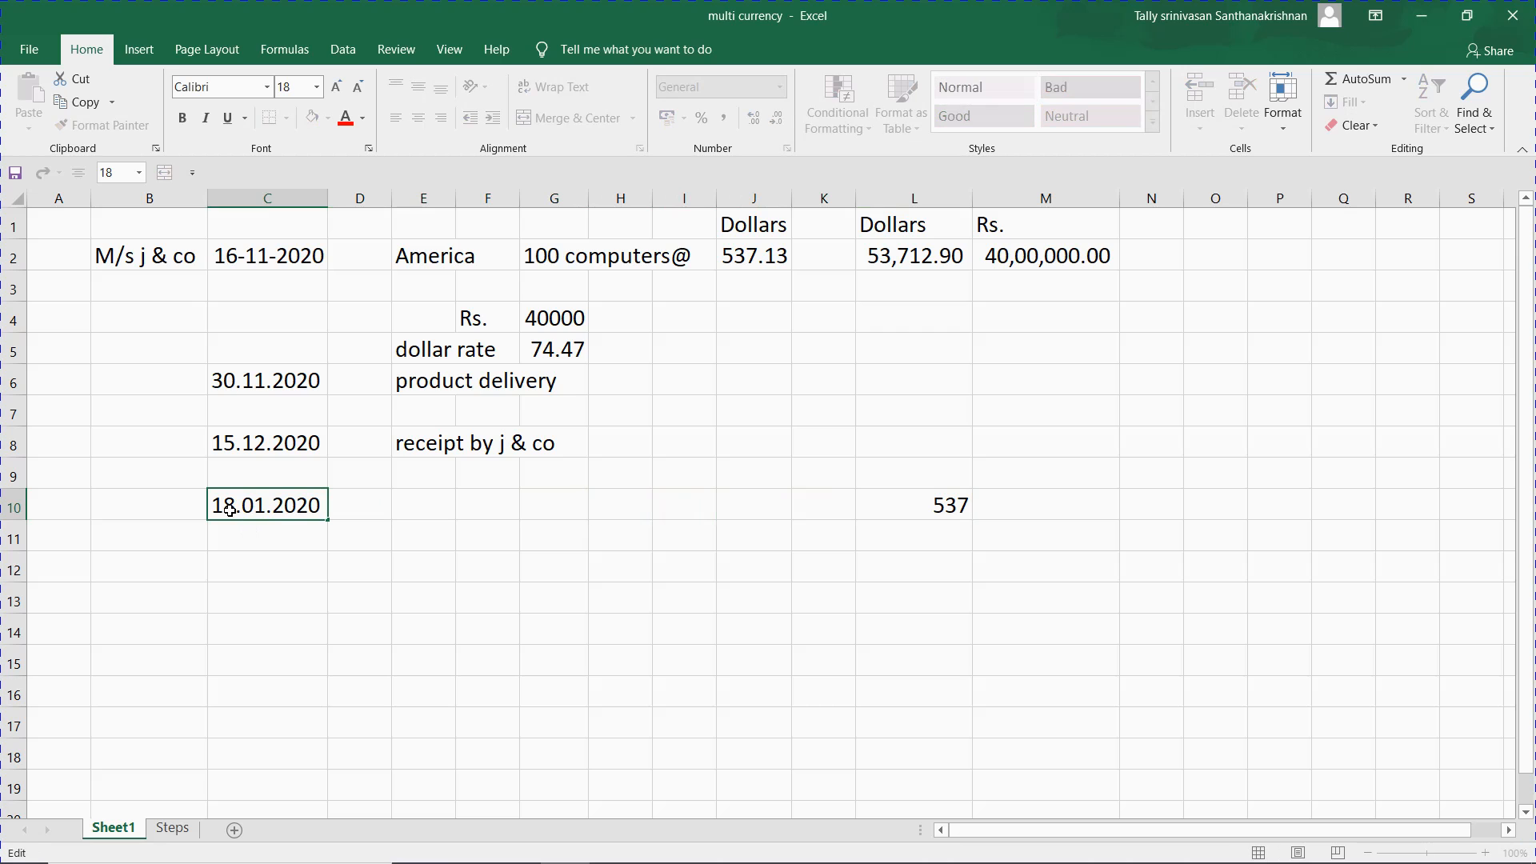
{"action": "key", "text": "BackSpace"}
{"action": "type", "text": "1"}
{"action": "key", "text": "Return"}
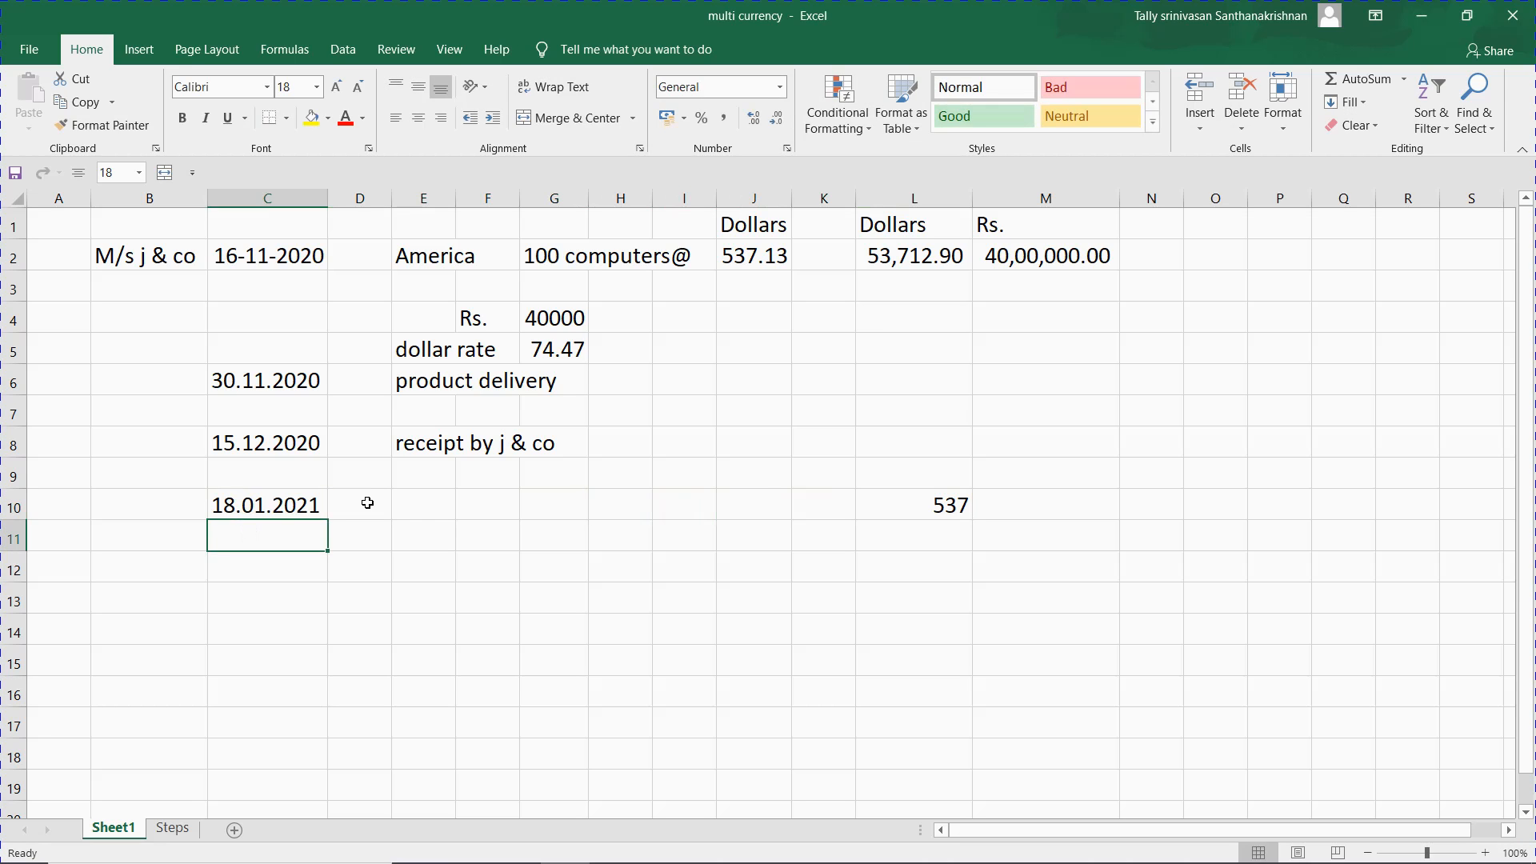
- Set cell L10 to 53712.90 and apply the comma number format to it
{"action": "left_click", "coordinate": [922, 507]}
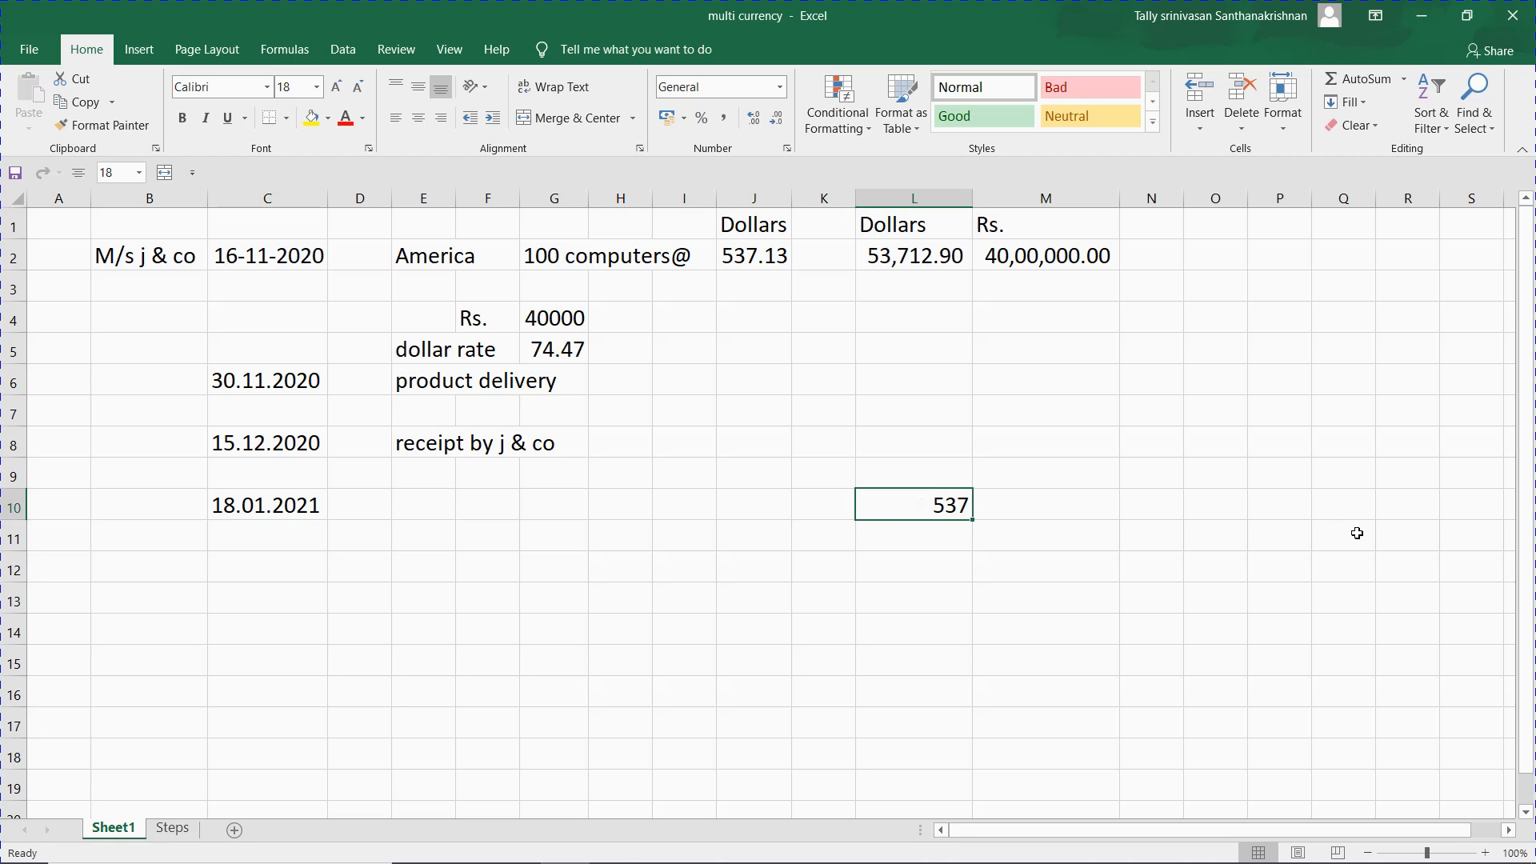
{"action": "type", "text": "53712.90"}
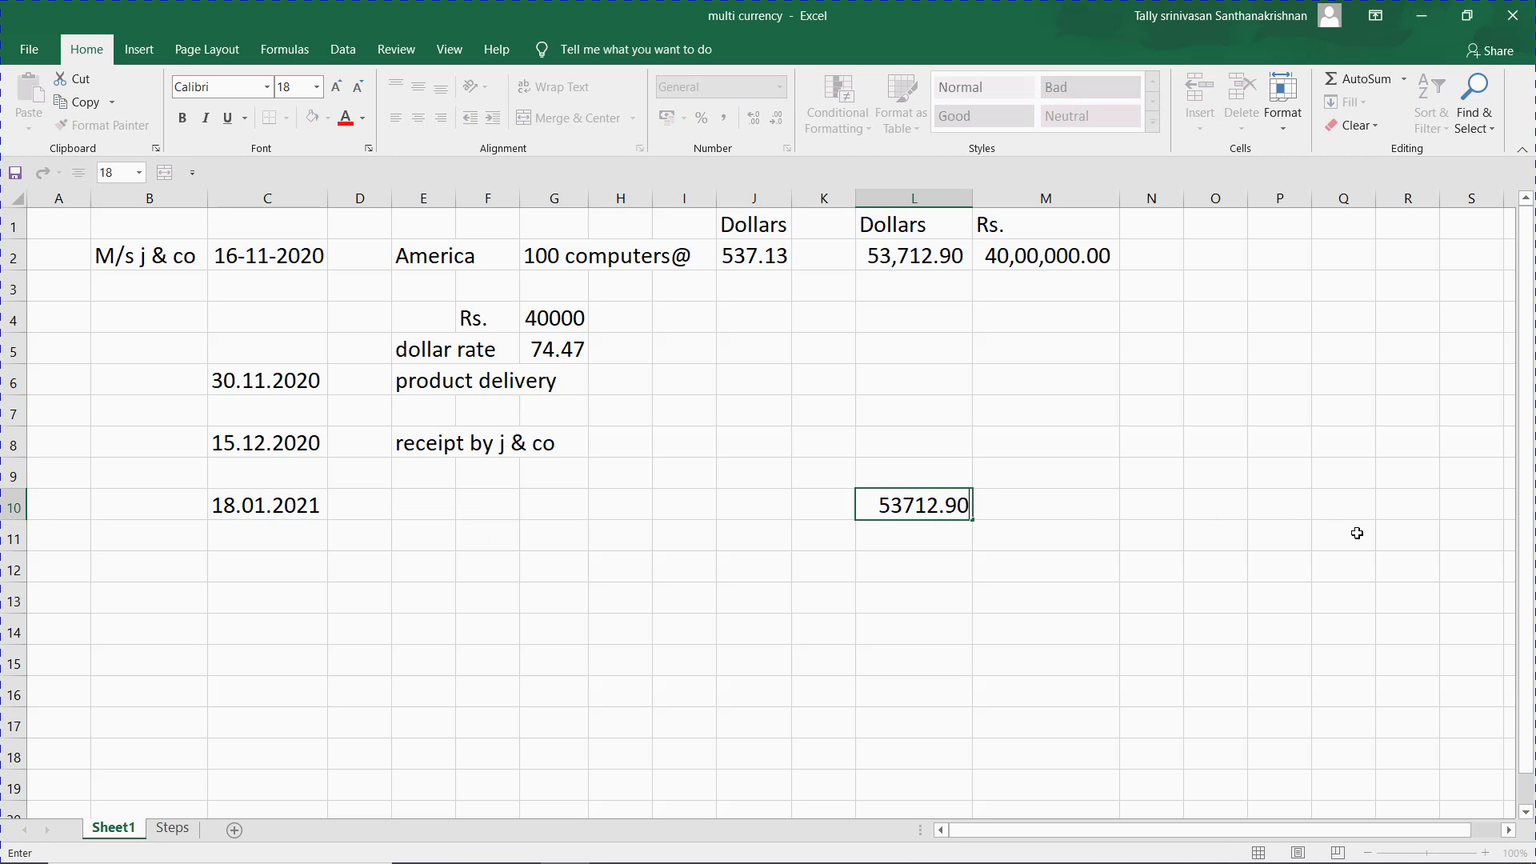
{"action": "key", "text": "Return"}
{"action": "key", "text": "Up"}
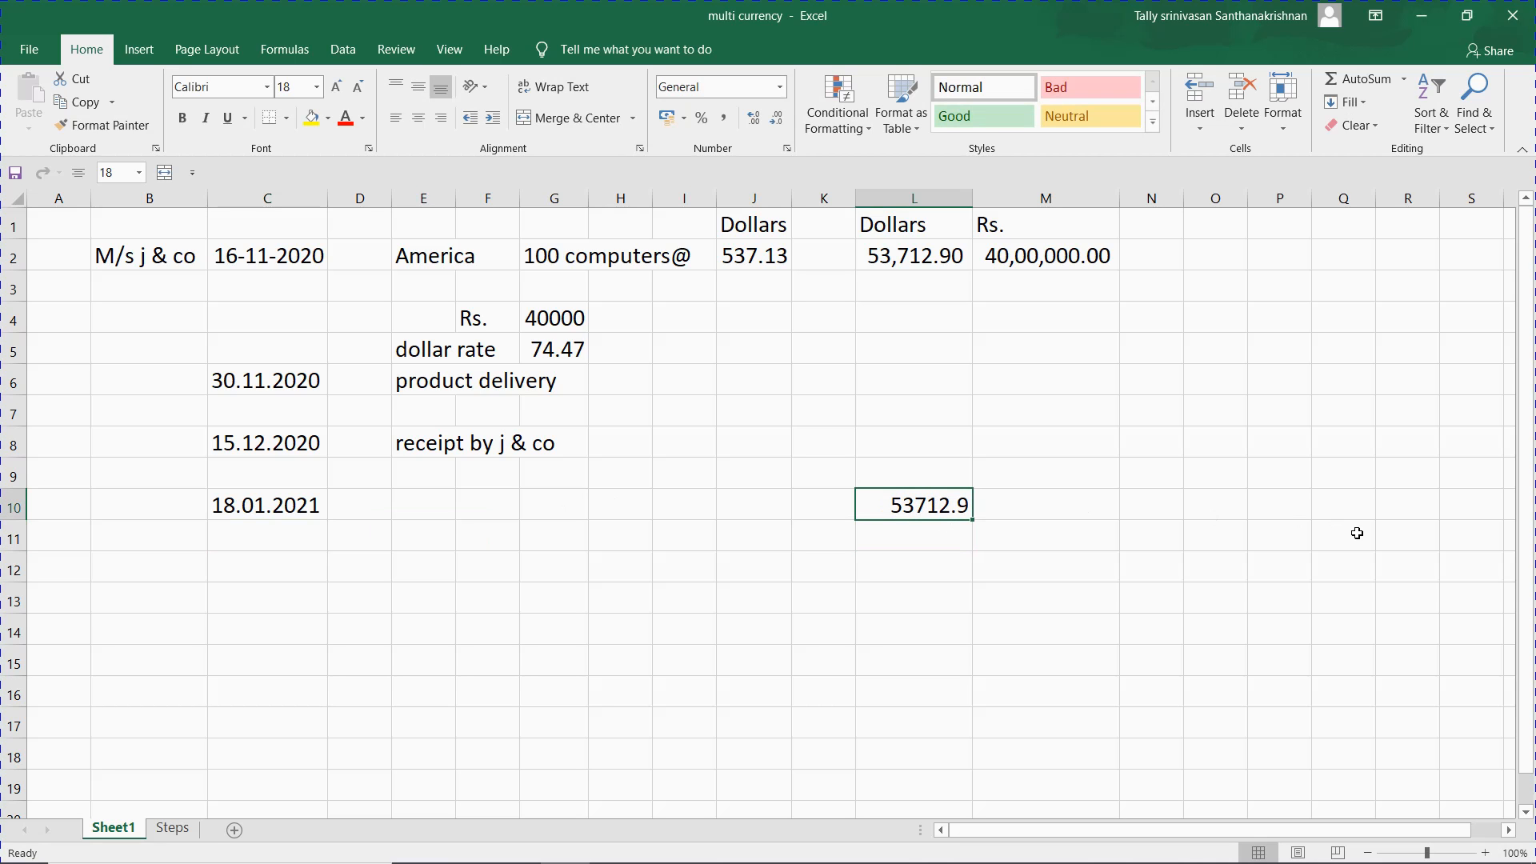
{"action": "left_click", "coordinate": [723, 118]}
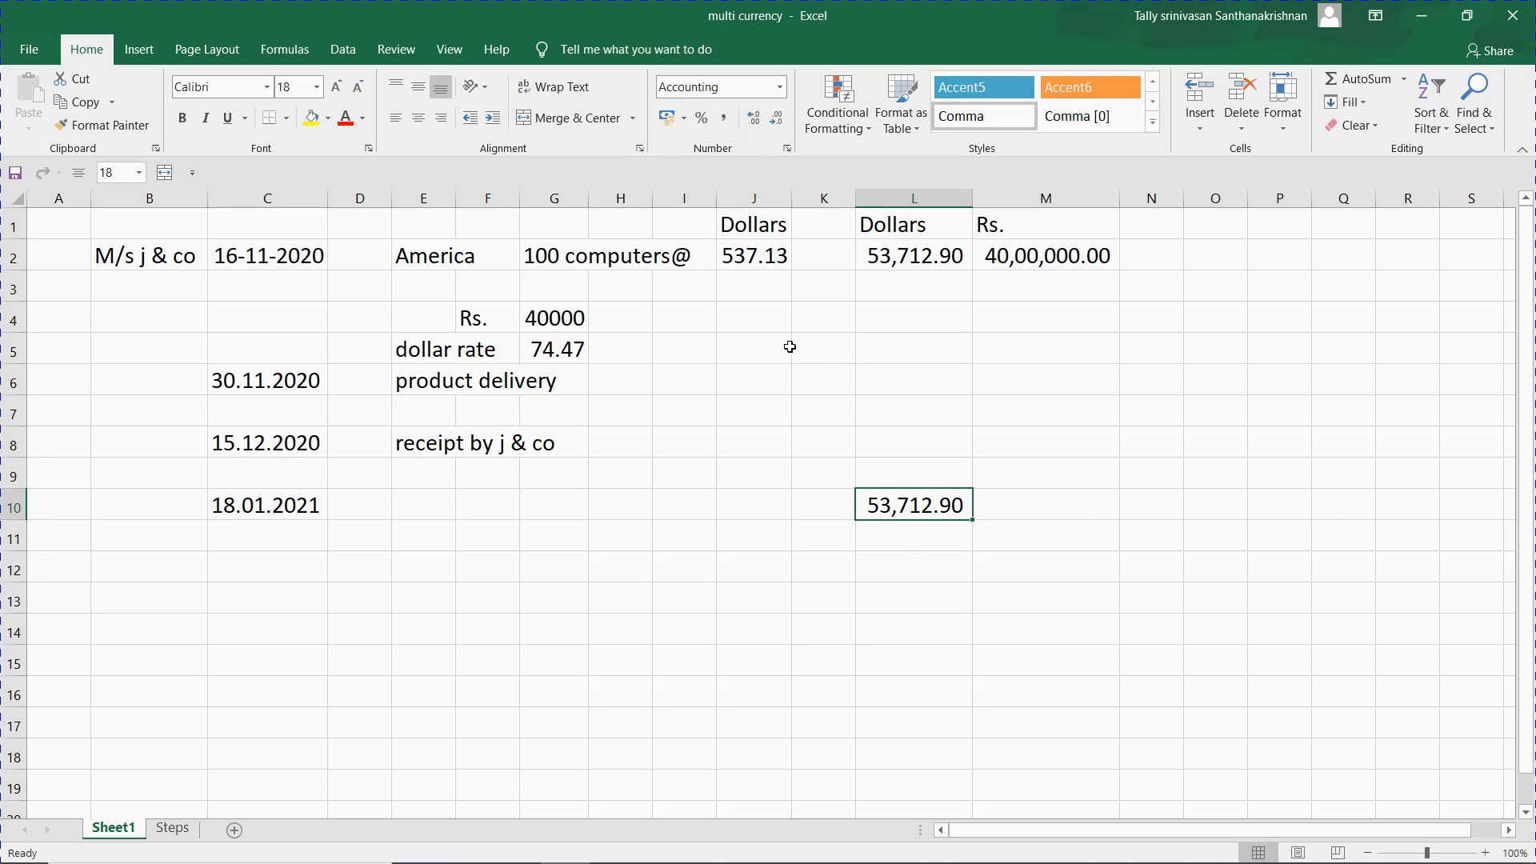
- Enter the formula =L2-L10 in cell L12 to work out the outstanding dollar balance
{"action": "left_click", "coordinate": [901, 561]}
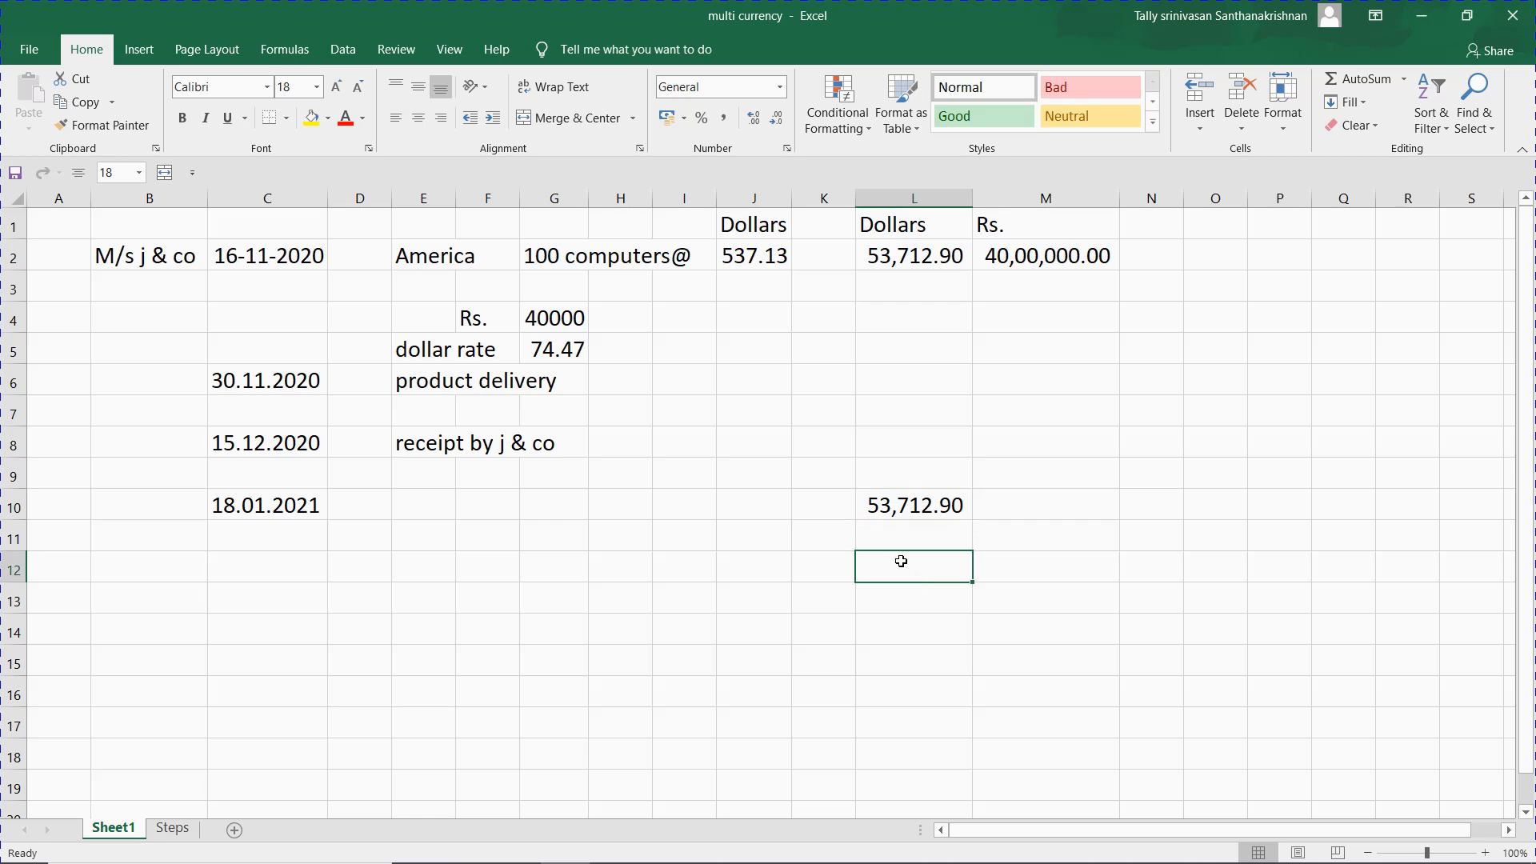
{"action": "type", "text": "="}
{"action": "key", "text": "Down"}
{"action": "key", "text": "Down"}
{"action": "key", "text": "Down"}
{"action": "key", "text": "Down"}
{"action": "key", "text": "Up"}
{"action": "key", "text": "Up"}
{"action": "key", "text": "Up"}
{"action": "key", "text": "Up"}
{"action": "key", "text": "Up"}
{"action": "key", "text": "Up"}
{"action": "key", "text": "Up"}
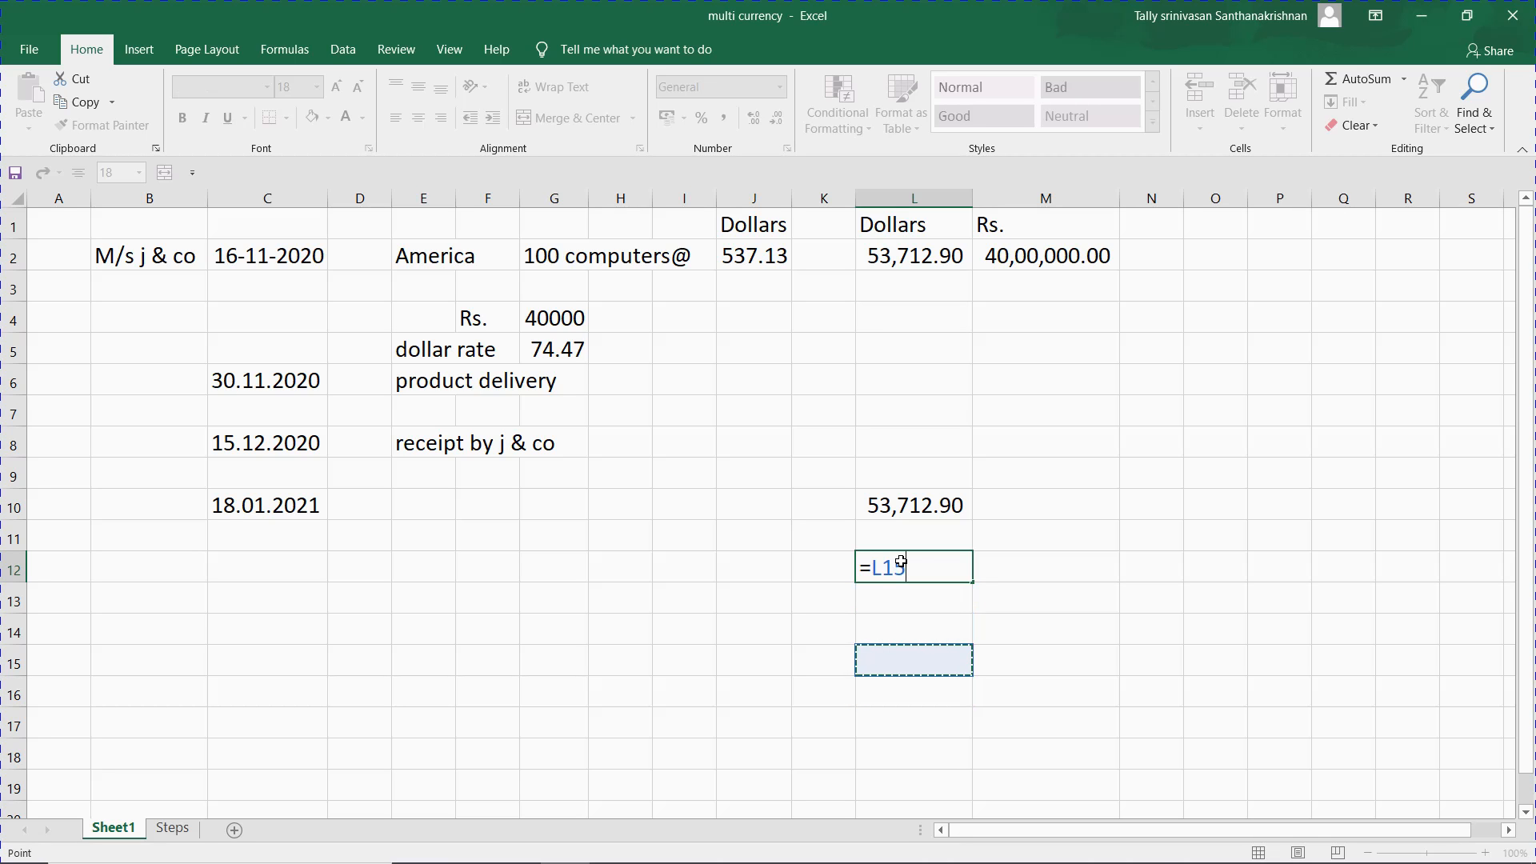
{"action": "key", "text": "Up"}
{"action": "key", "text": "Up"}
{"action": "key", "text": "Up"}
{"action": "key", "text": "Up"}
{"action": "key", "text": "Up"}
{"action": "key", "text": "Up"}
{"action": "key", "text": "Up"}
{"action": "key", "text": "Up"}
{"action": "key", "text": "Down"}
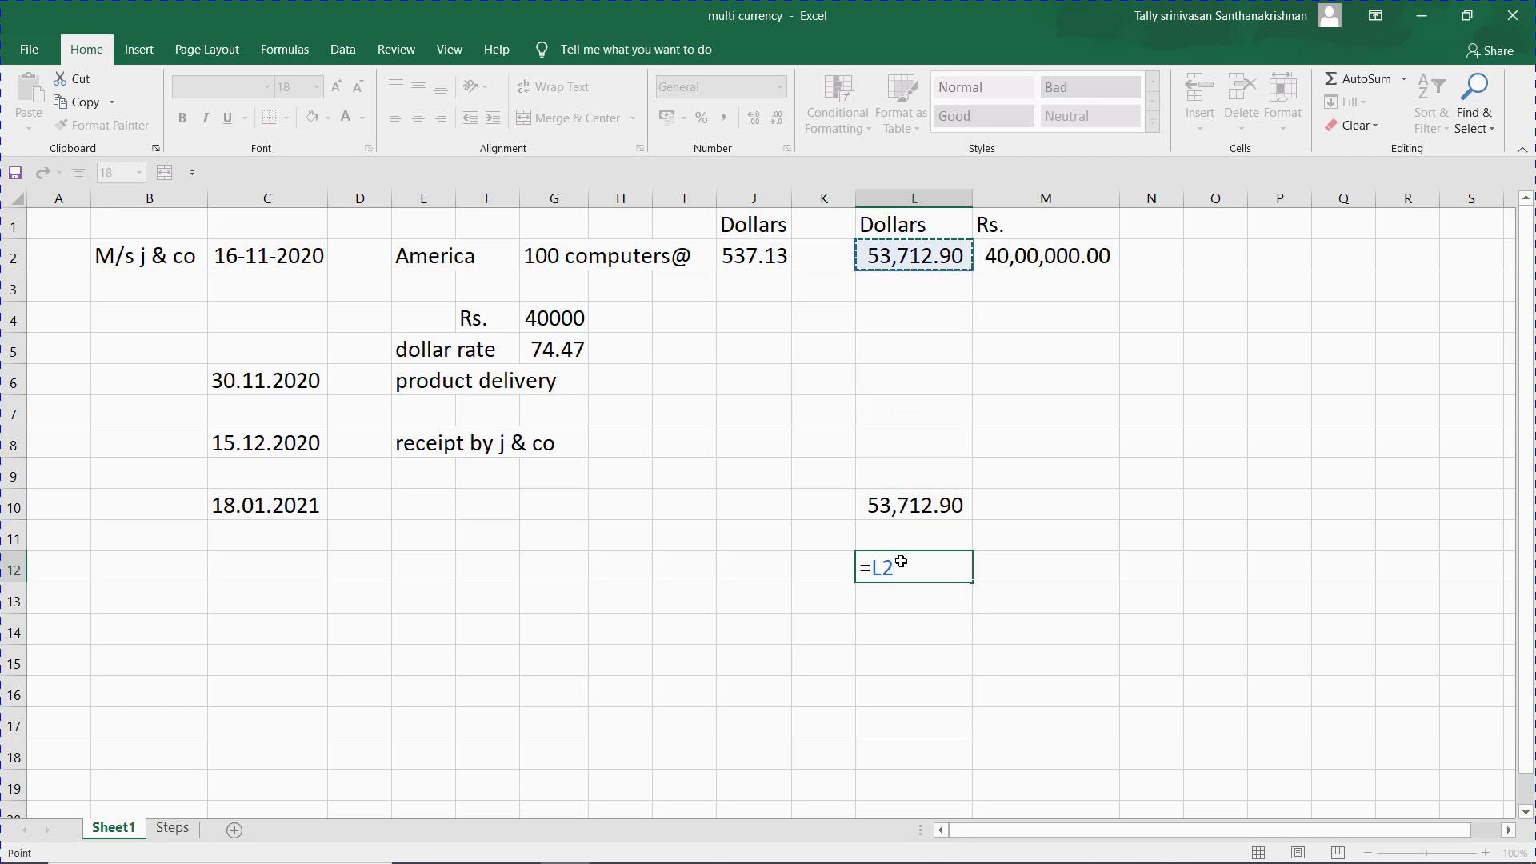
{"action": "type", "text": "-"}
{"action": "key", "text": "Up"}
{"action": "key", "text": "Up"}
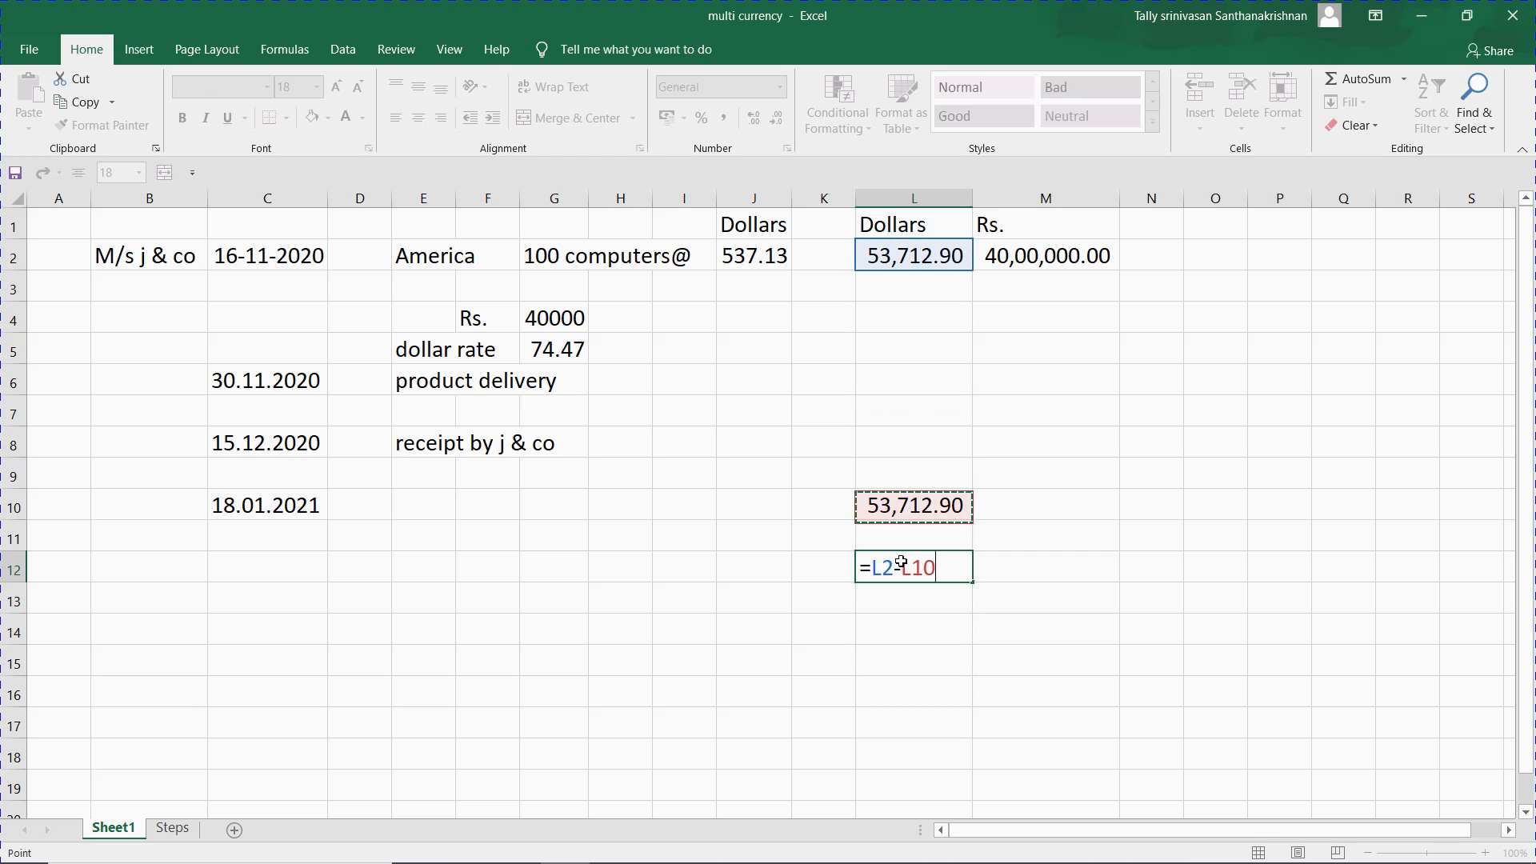
{"action": "key", "text": "Return"}
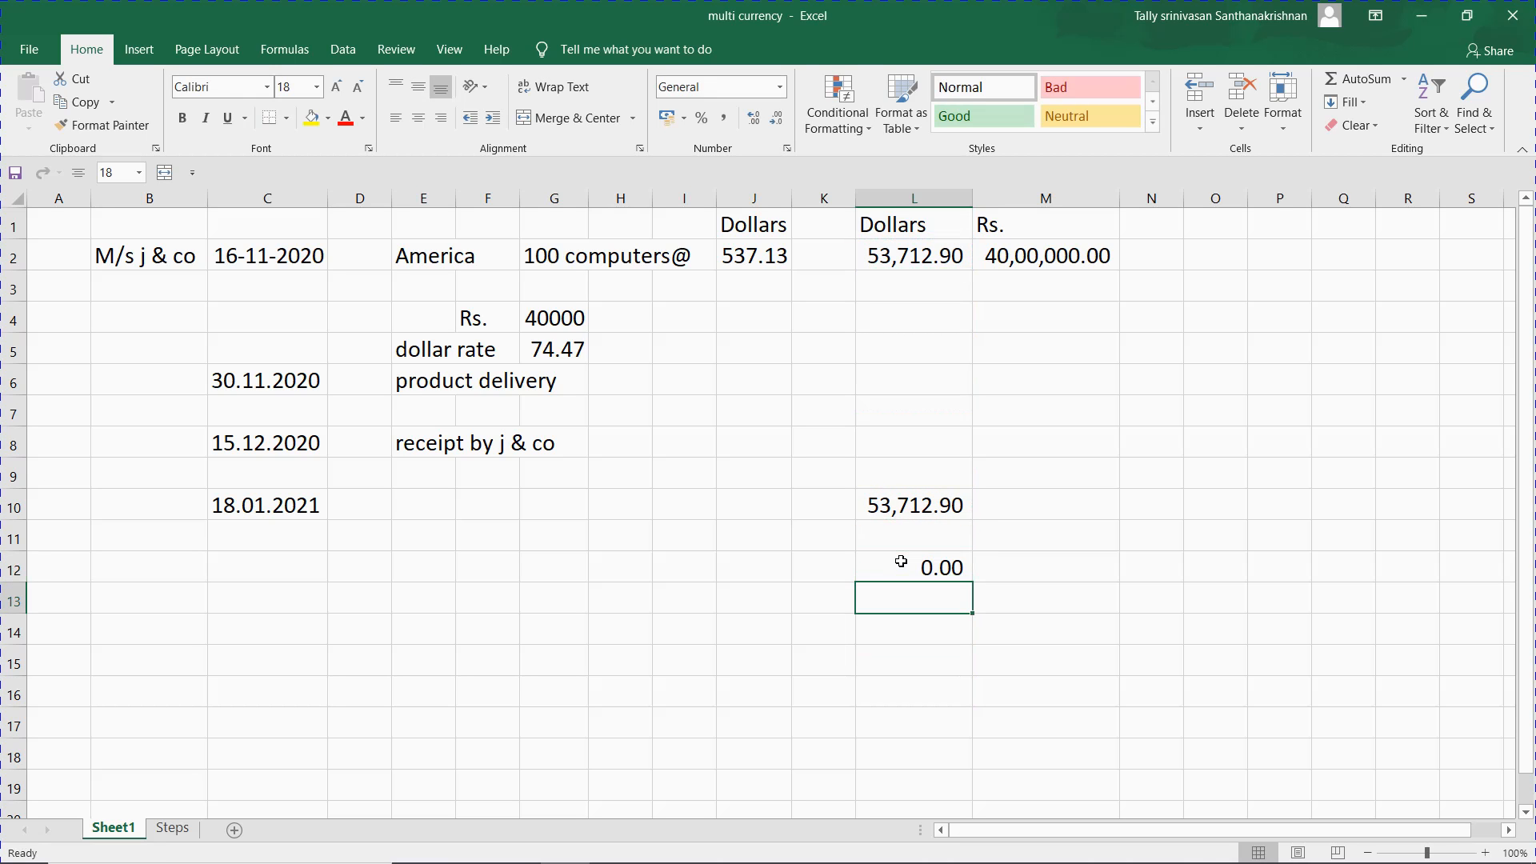
- Label the balance row by entering "balance receivable" in cell F12
{"action": "key", "text": "Up"}
{"action": "key", "text": "Left"}
{"action": "key", "text": "Left"}
{"action": "key", "text": "Left"}
{"action": "key", "text": "Left"}
{"action": "key", "text": "Left"}
{"action": "key", "text": "Left"}
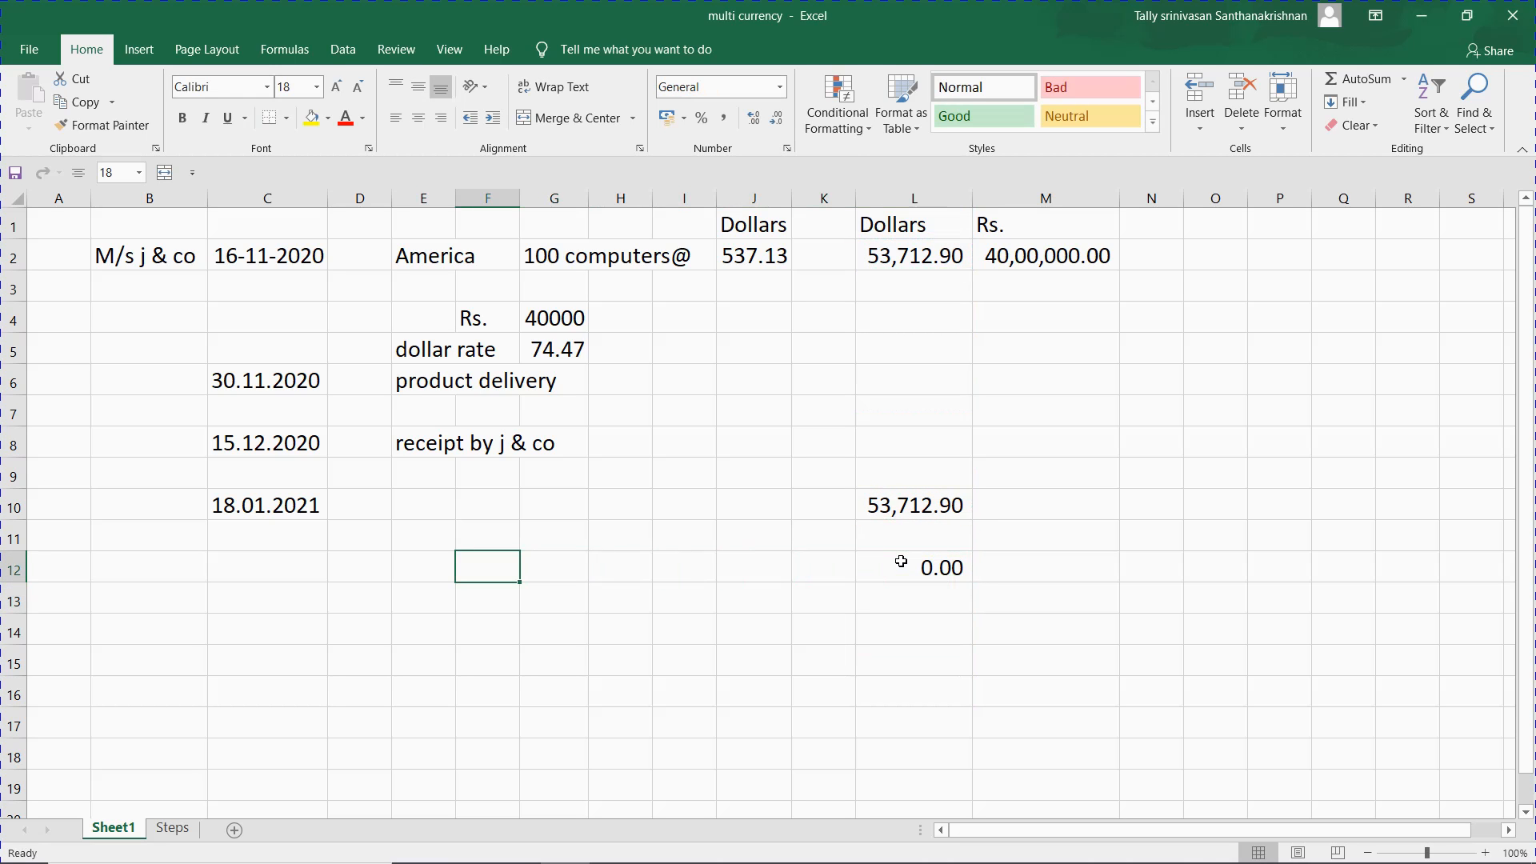
{"action": "type", "text": "balance "}
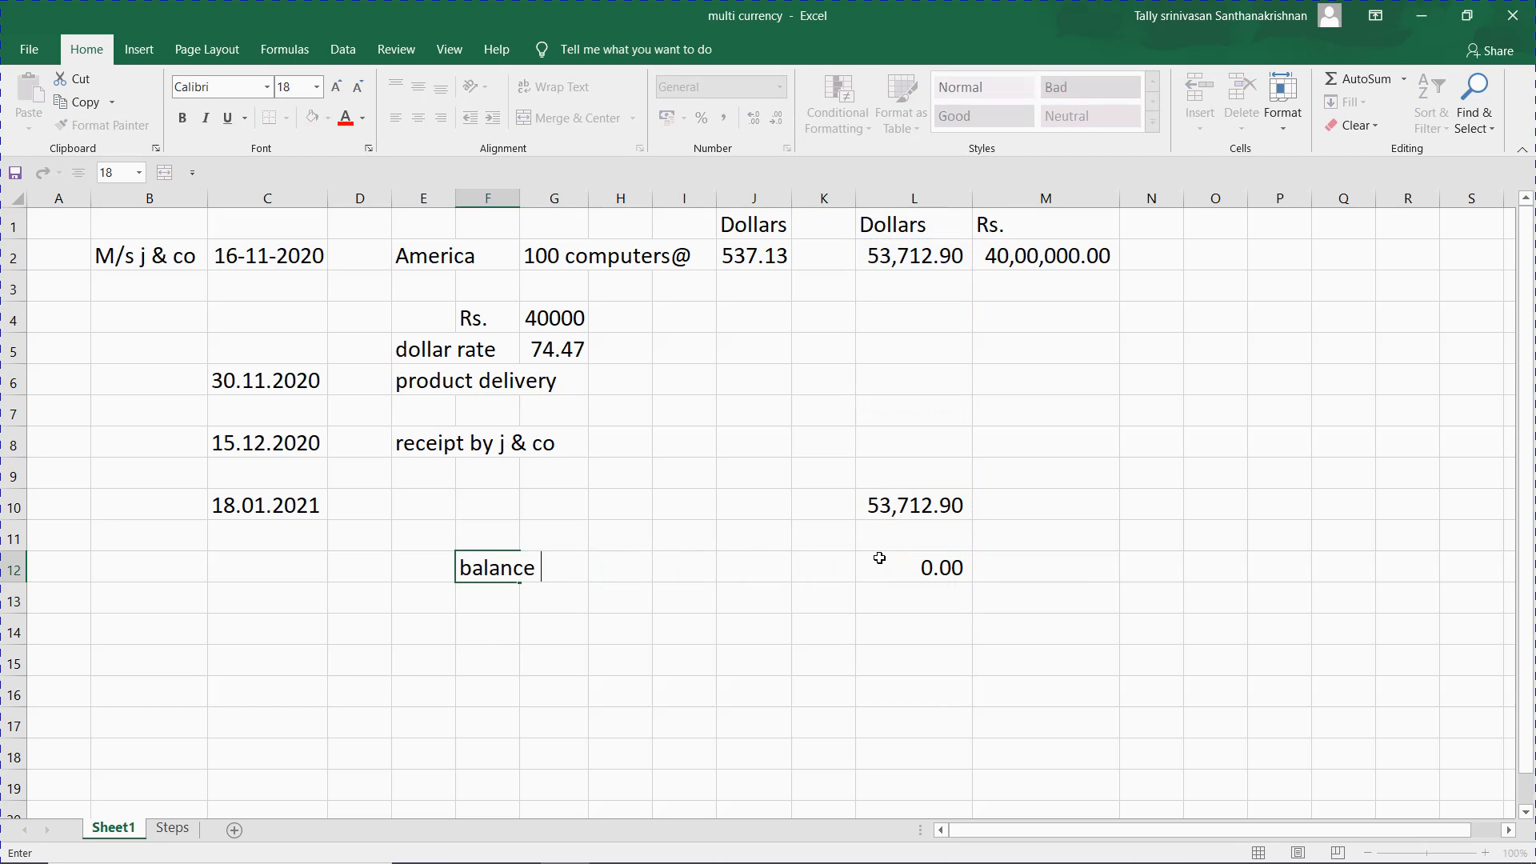
{"action": "type", "text": "rece"}
{"action": "type", "text": "le"}
{"action": "key", "text": "BackSpace"}
{"action": "key", "text": "BackSpace"}
{"action": "type", "text": "ble"}
{"action": "key", "text": "Right"}
{"action": "key", "text": "Right"}
{"action": "key", "text": "Right"}
{"action": "key", "text": "Right"}
{"action": "key", "text": "Right"}
{"action": "key", "text": "Right"}
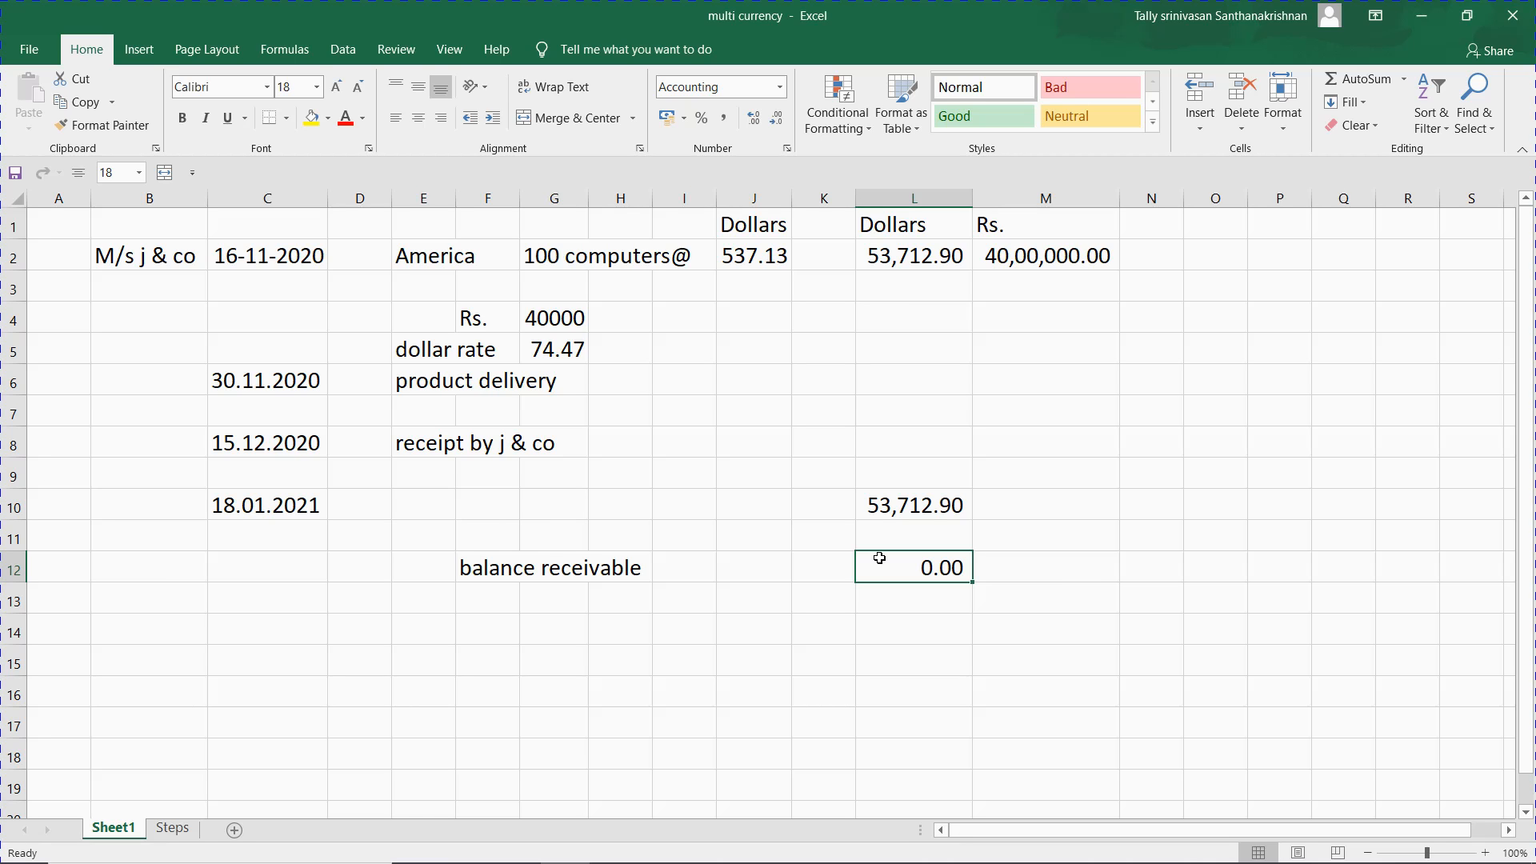
- Enter the rate 76.47 in cell L8 on the row for the receipt by j & co
{"action": "left_click", "coordinate": [1021, 327]}
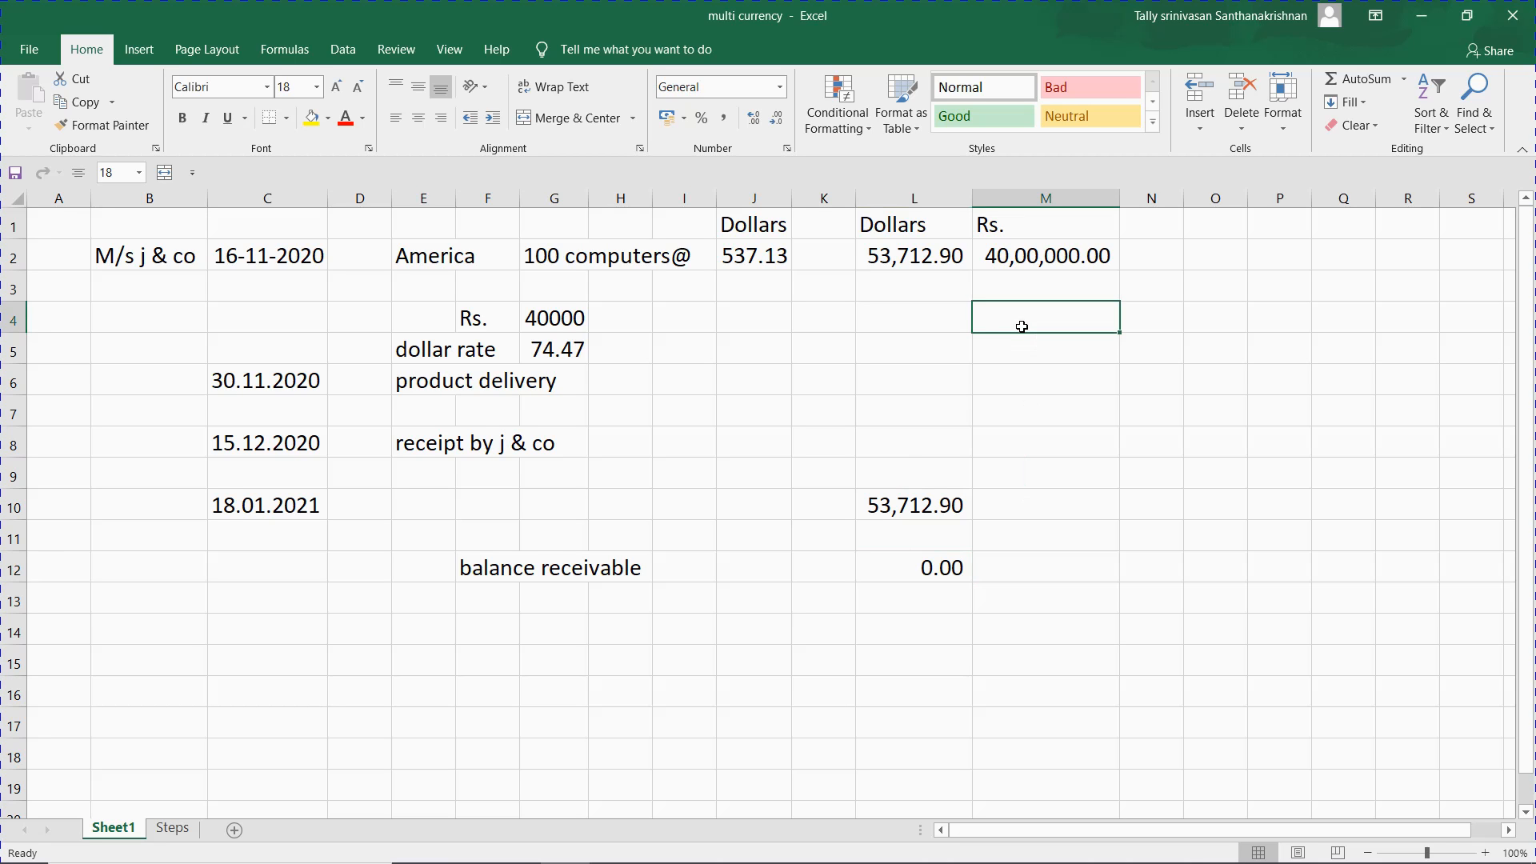
{"action": "key", "text": "Left"}
{"action": "key", "text": "Down"}
{"action": "key", "text": "Down"}
{"action": "key", "text": "Down"}
{"action": "key", "text": "Down"}
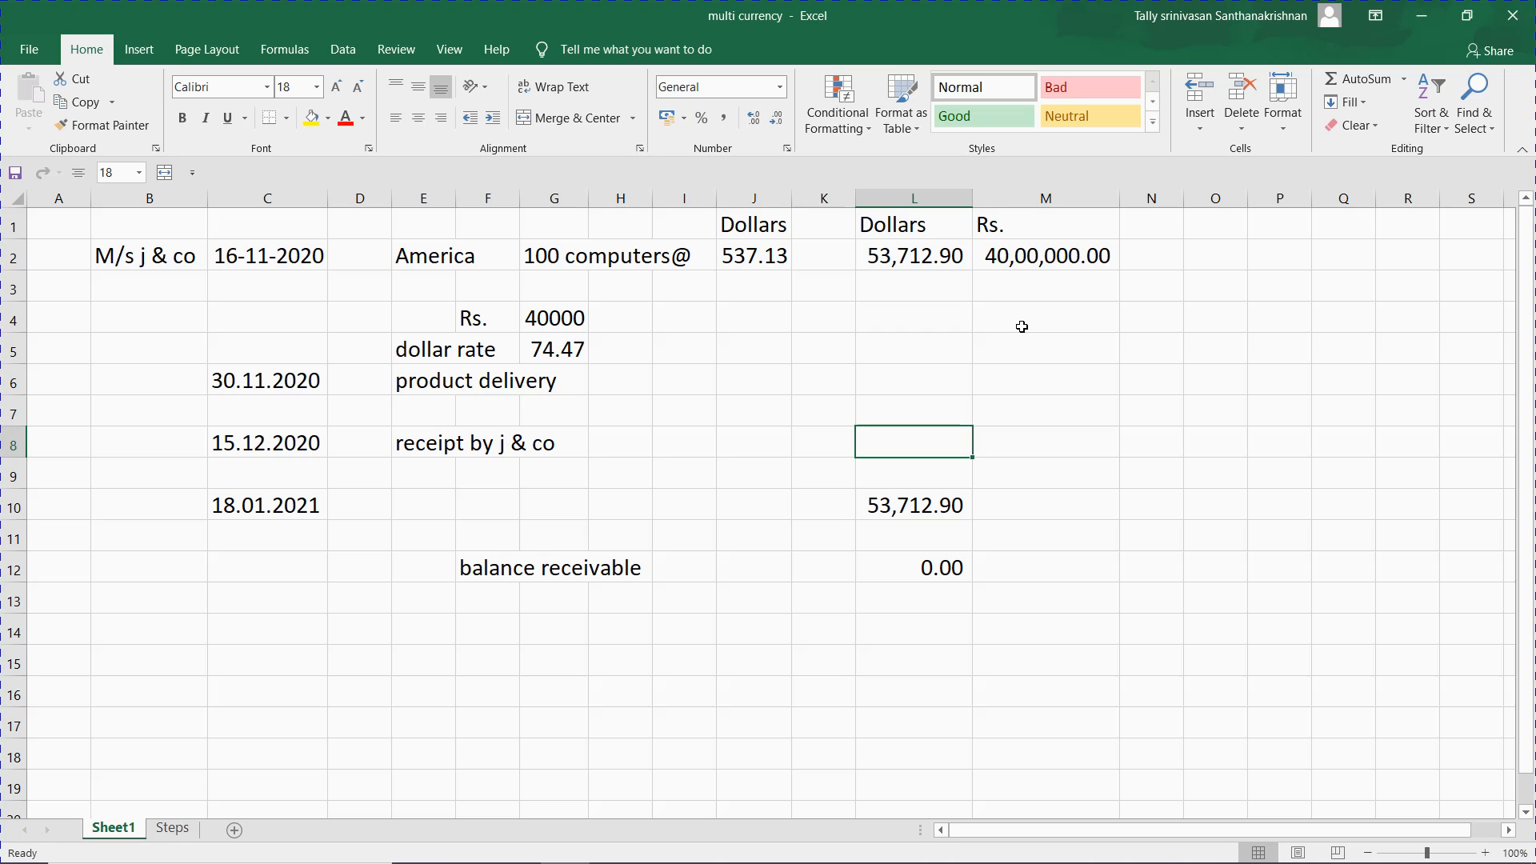
{"action": "type", "text": "7"}
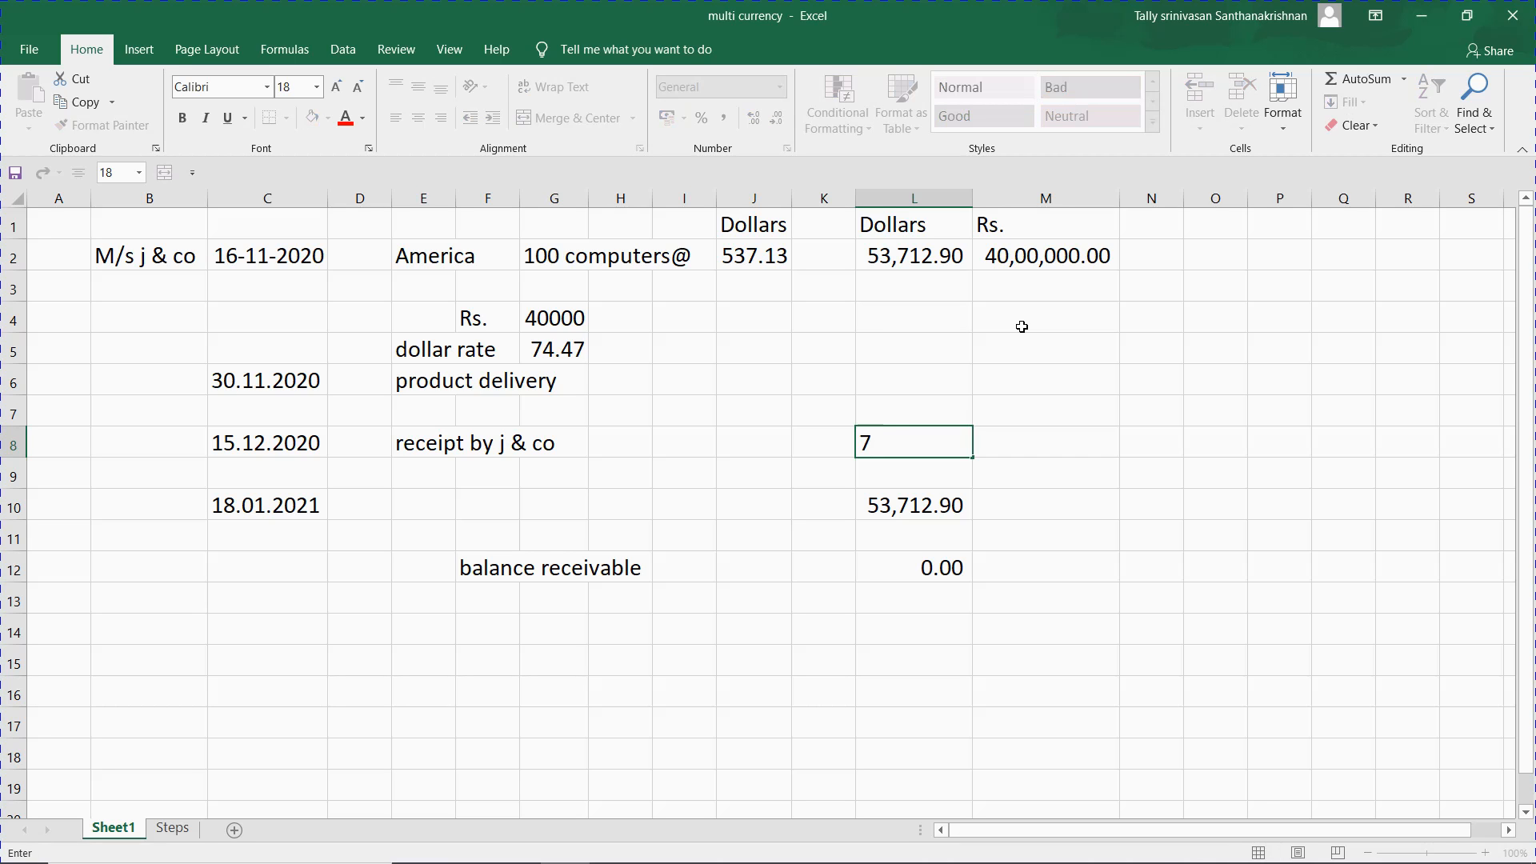
{"action": "type", "text": "6.47"}
{"action": "key", "text": "Return"}
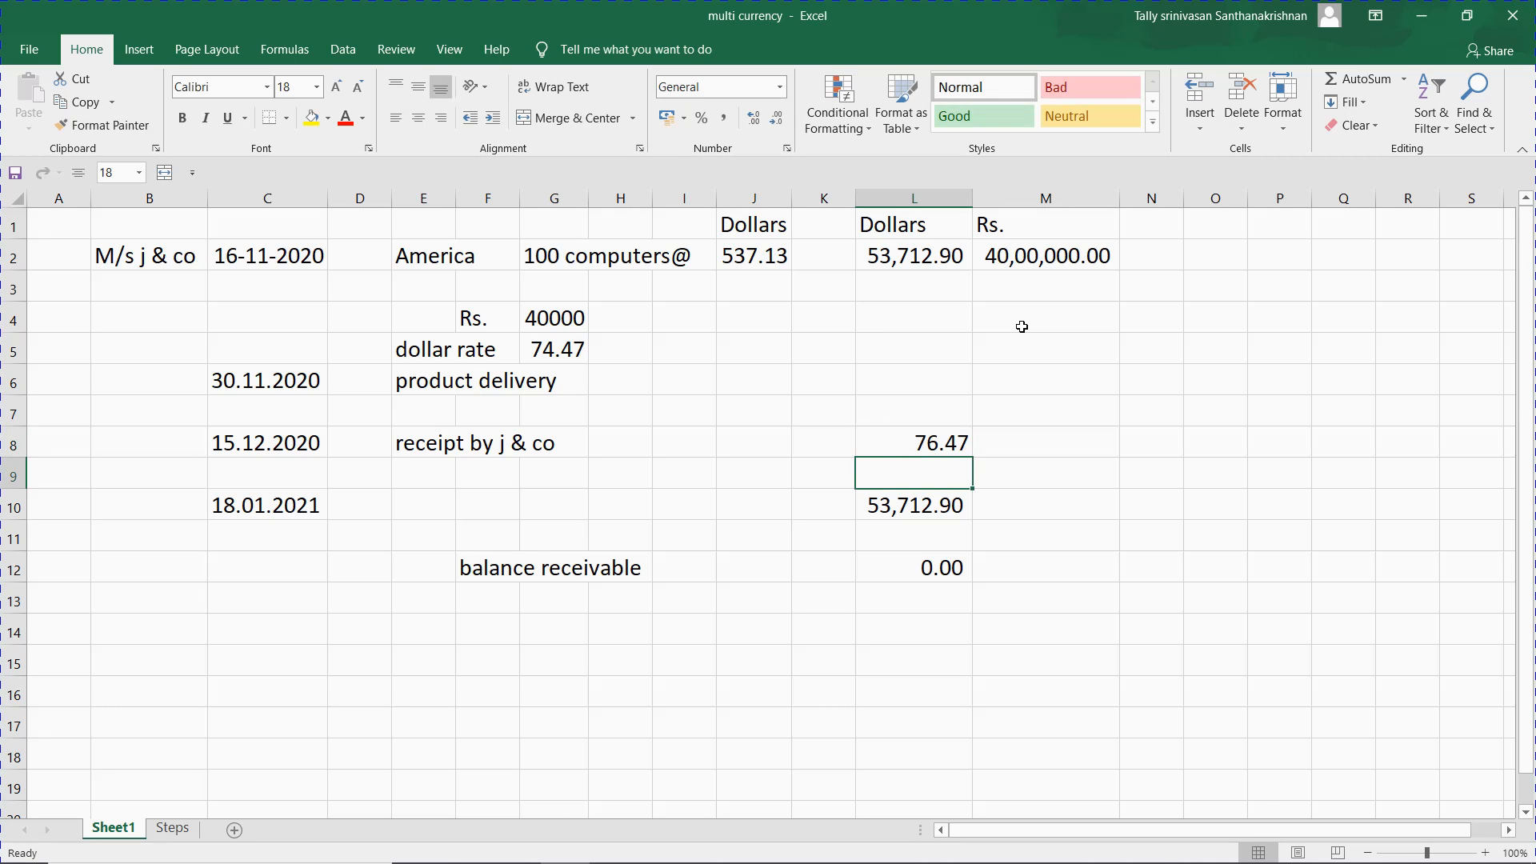
{"action": "key", "text": "Up"}
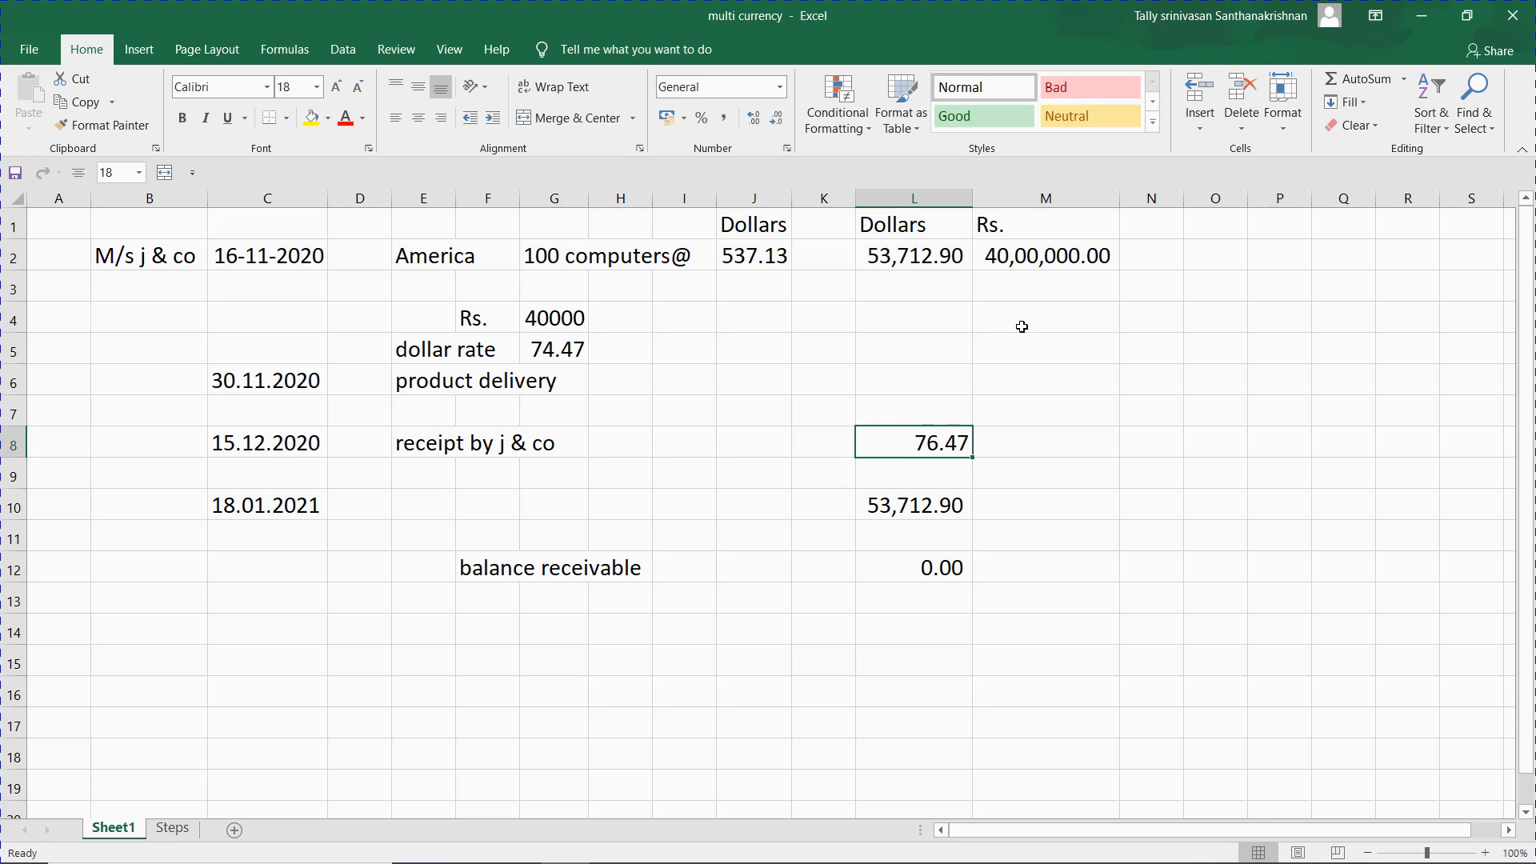
{"action": "key", "text": "Right"}
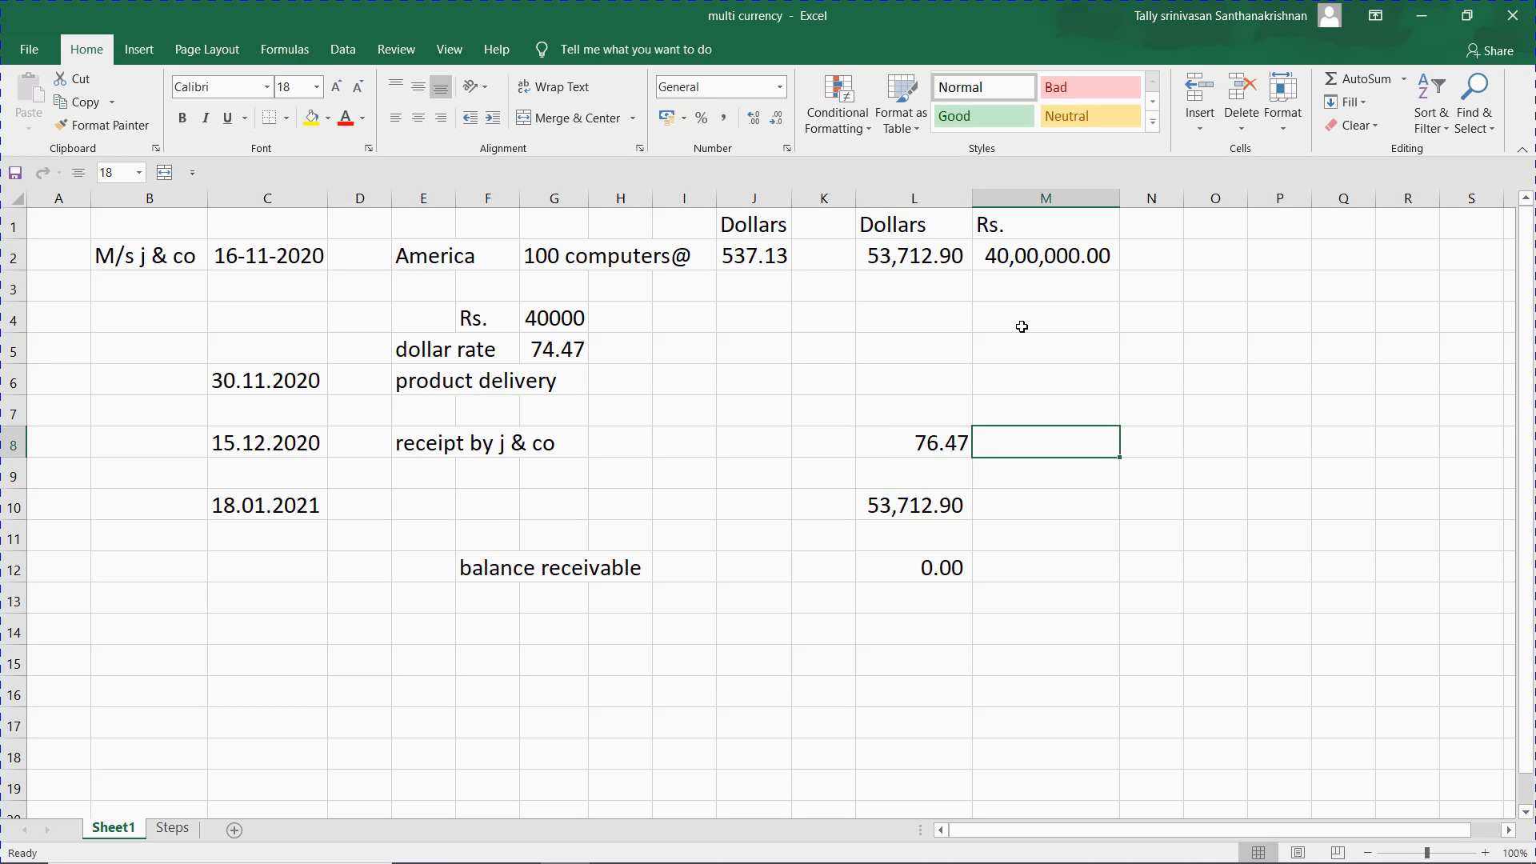
{"action": "type", "text": "="}
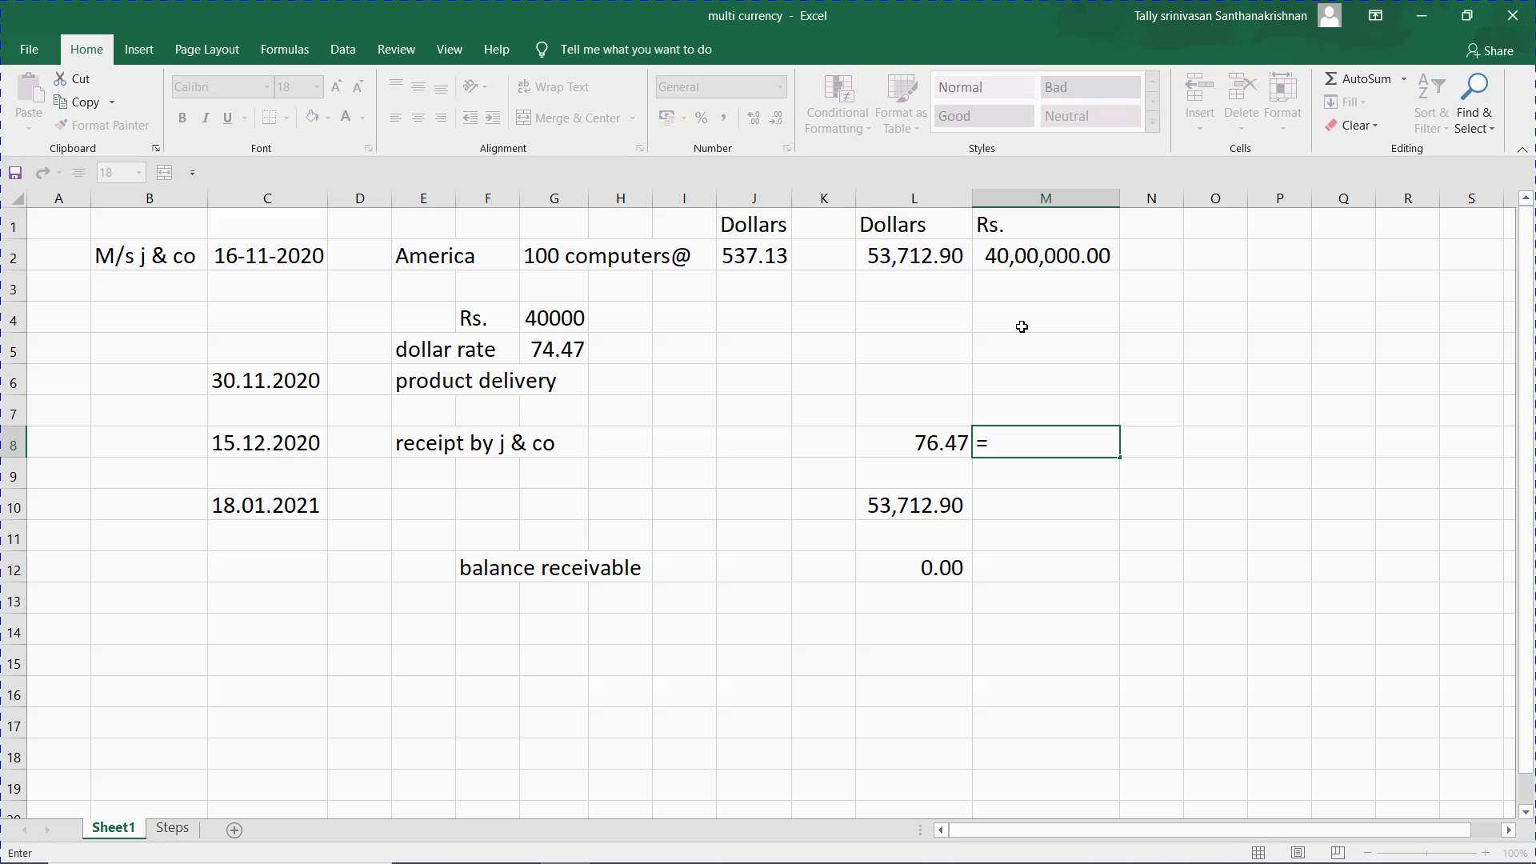
{"action": "left_click", "coordinate": [928, 266]}
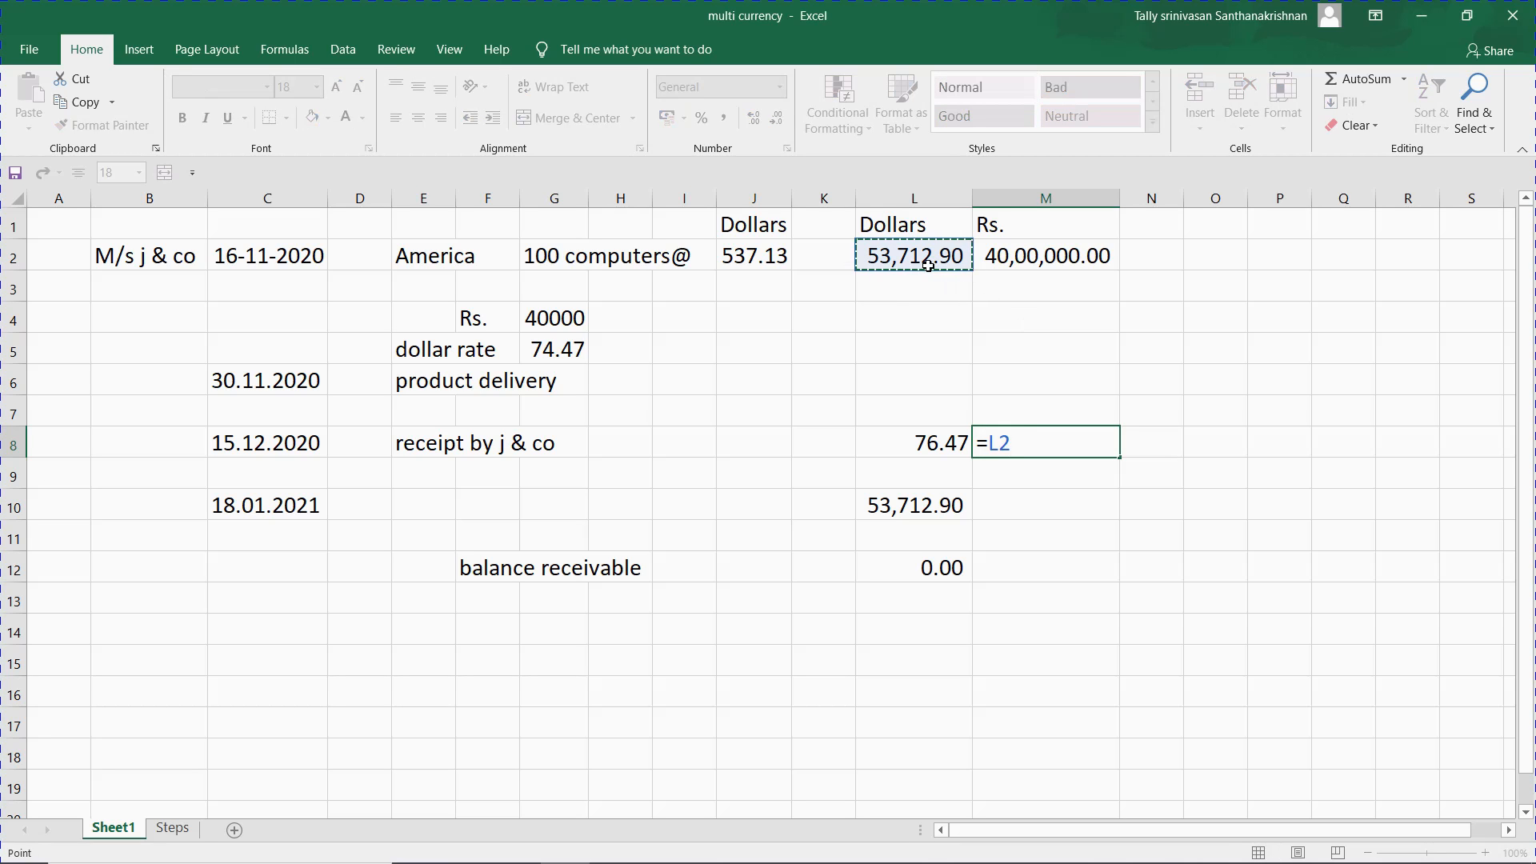
{"action": "type", "text": "*"}
{"action": "left_click", "coordinate": [916, 452]}
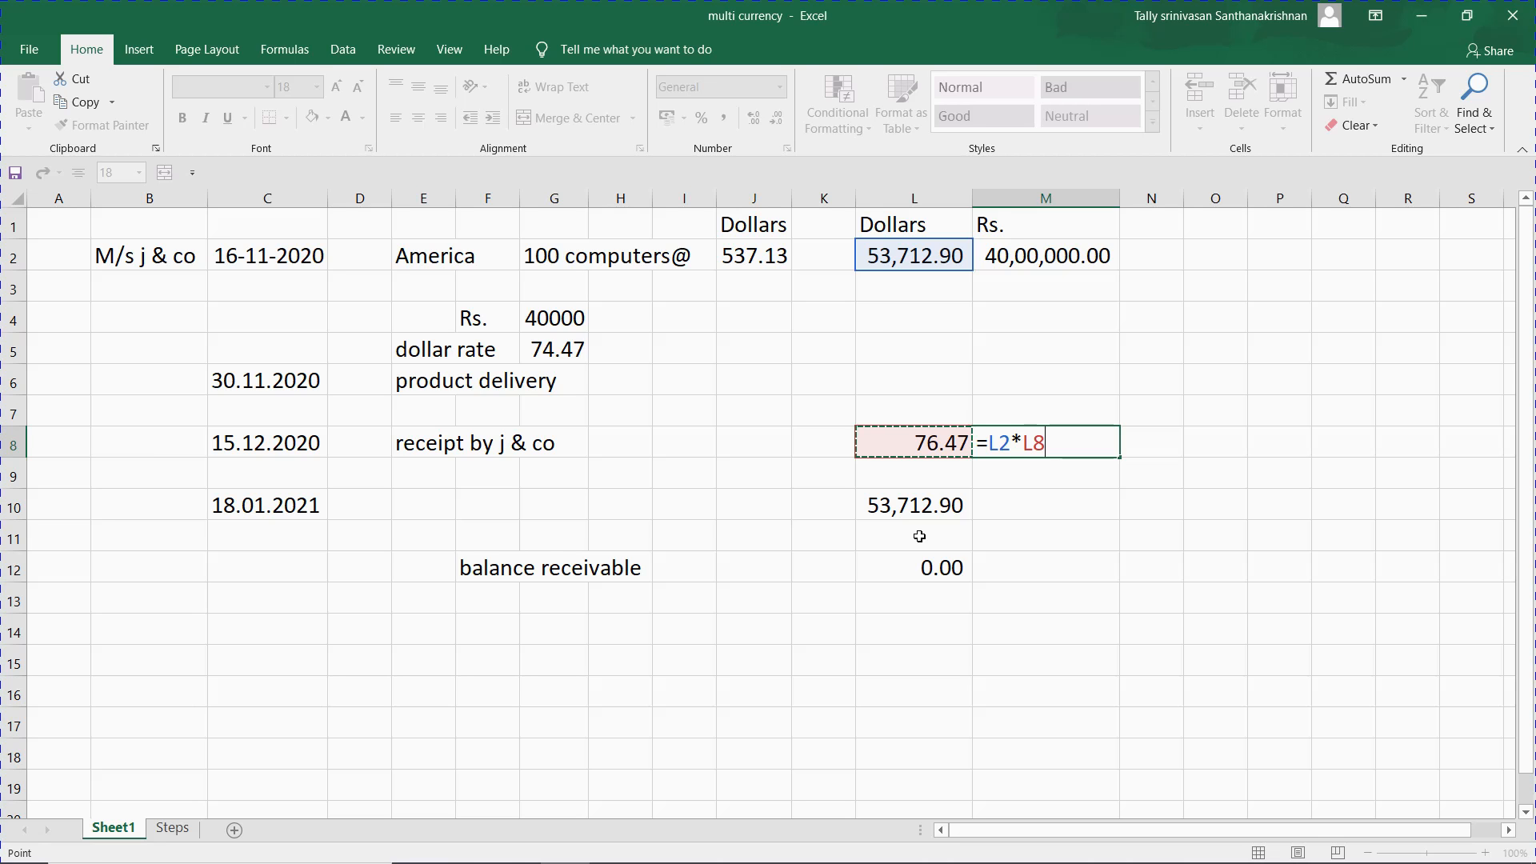
{"action": "key", "text": "Return"}
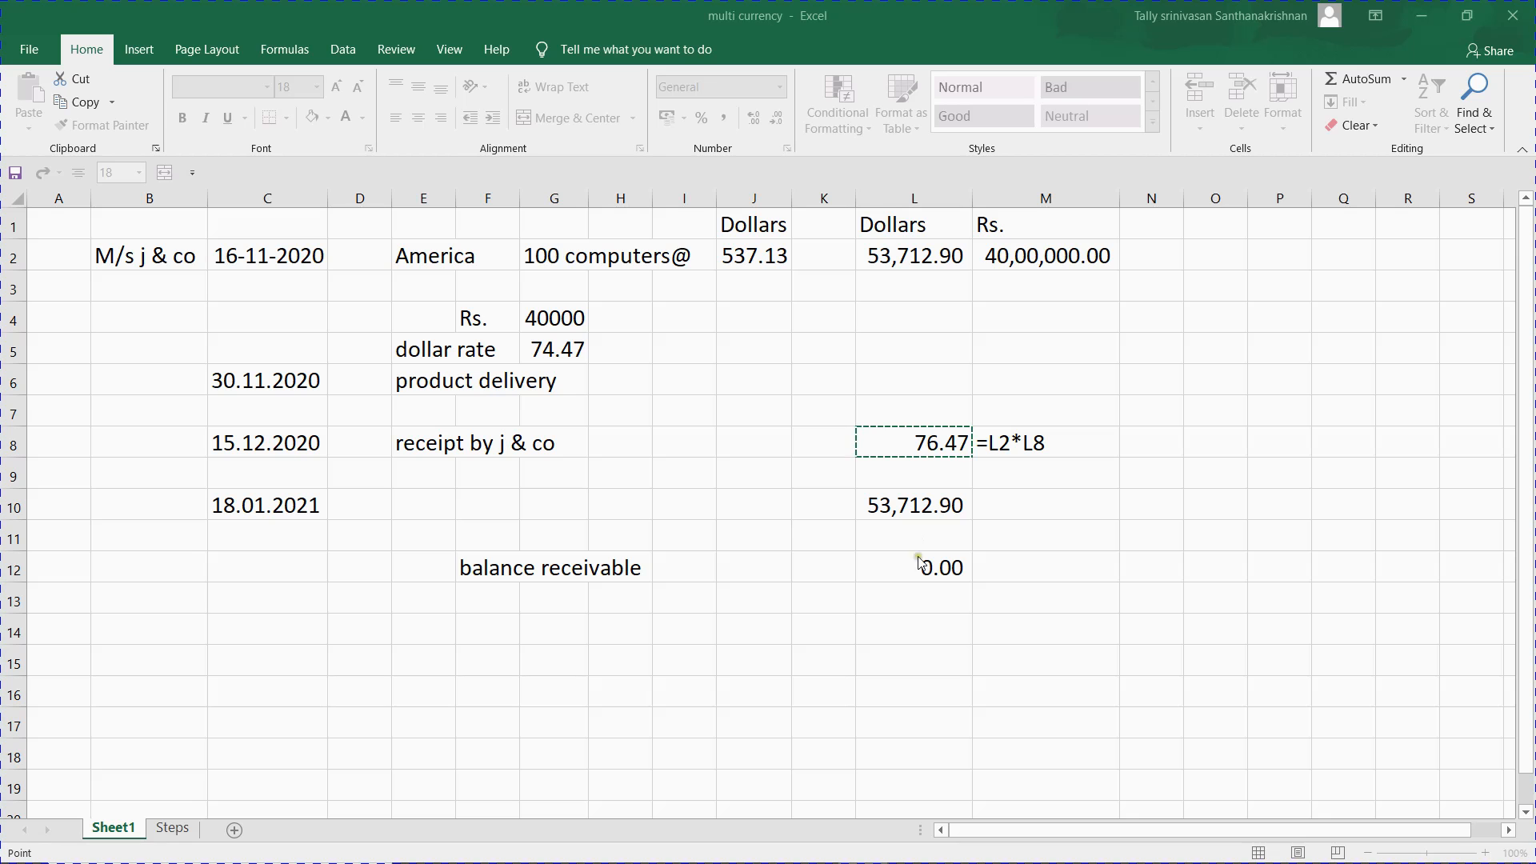
- Switch to Chrome, close one blank New Tab page and show the Google Meet call
{"action": "mouse_move", "coordinate": [893, 860]}
{"action": "mouse_move", "coordinate": [808, 847]}
{"action": "left_click", "coordinate": [816, 773]}
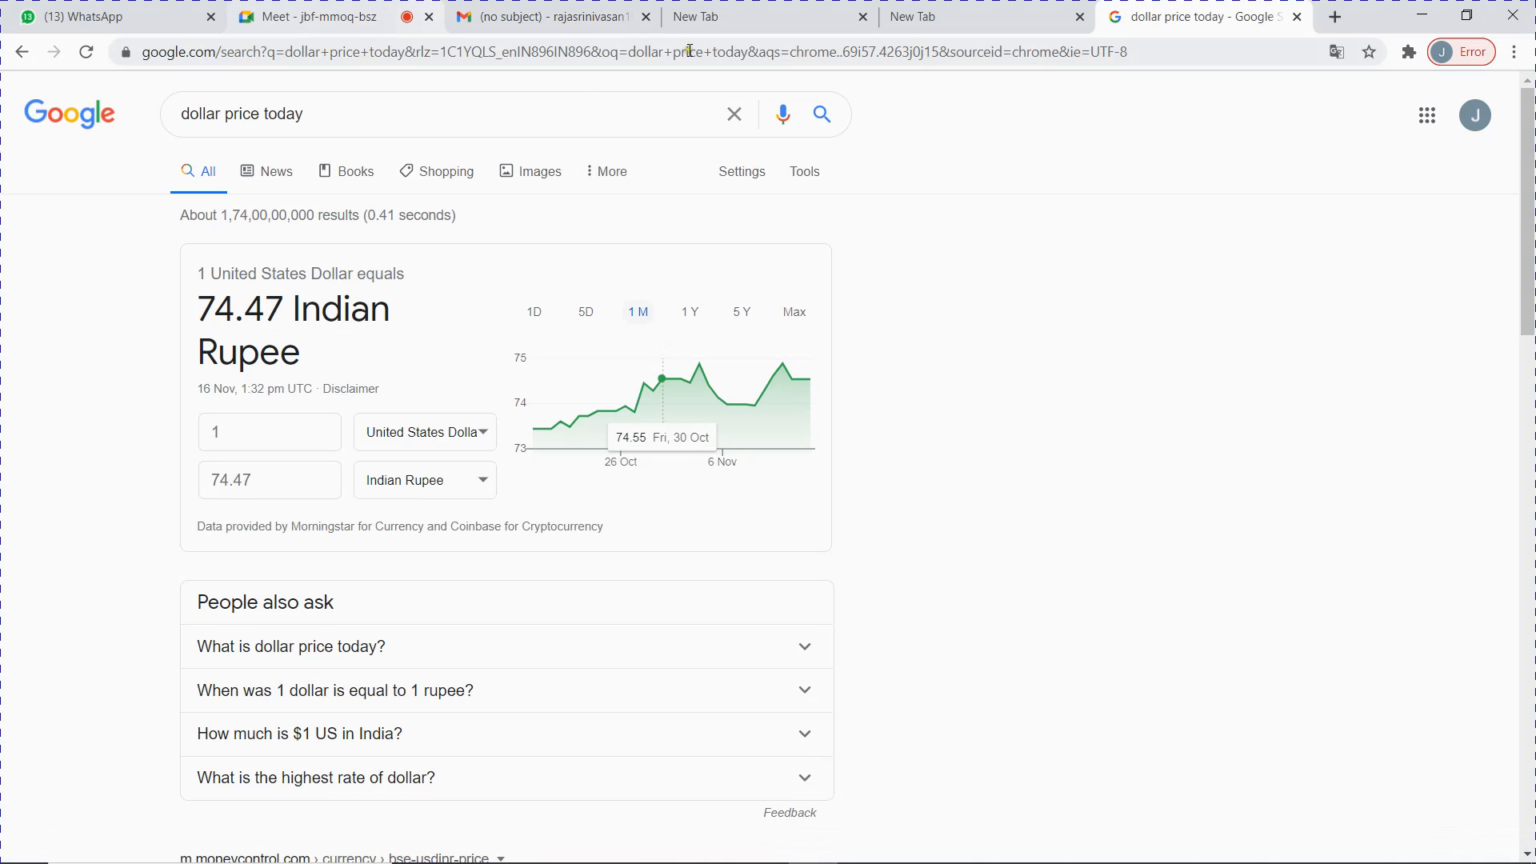
{"action": "left_click", "coordinate": [866, 17]}
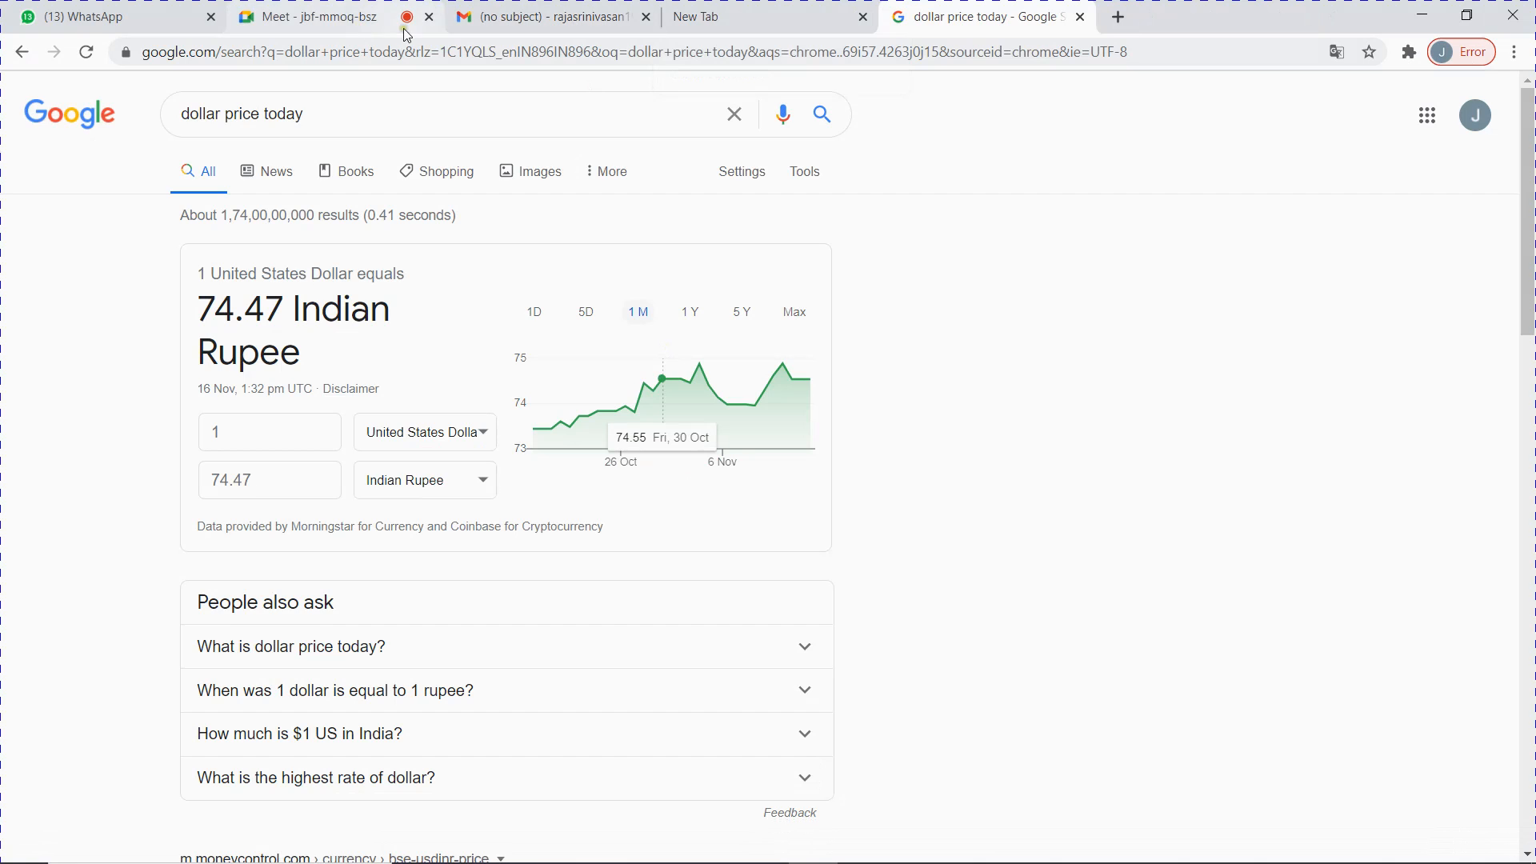
{"action": "left_click", "coordinate": [344, 11]}
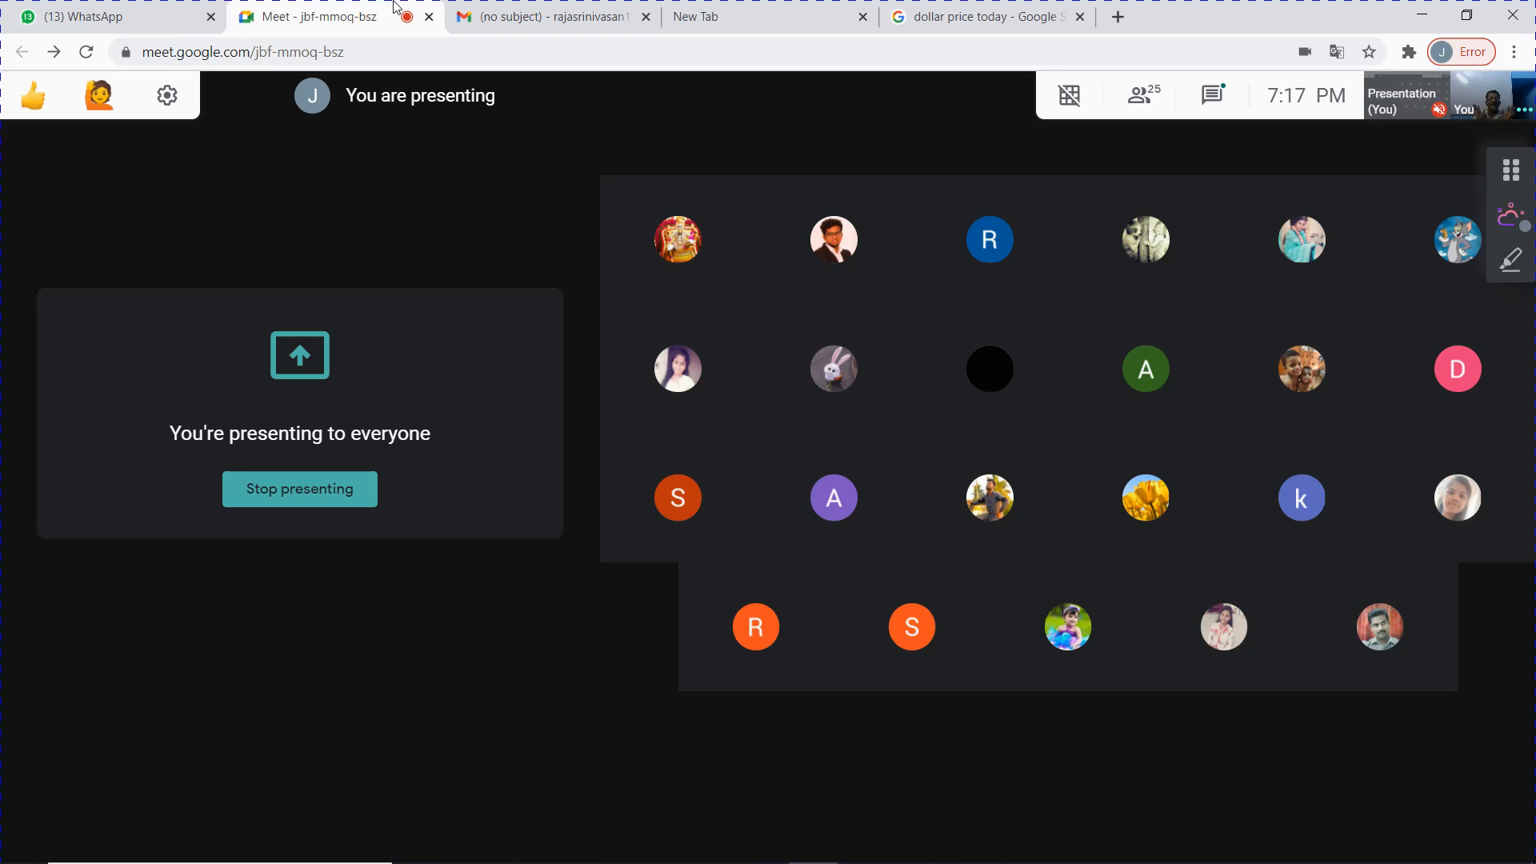
- Return to the multi currency workbook in Excel and cancel the unfinished formula in cell M8
{"action": "key", "text": "alt+Tab"}
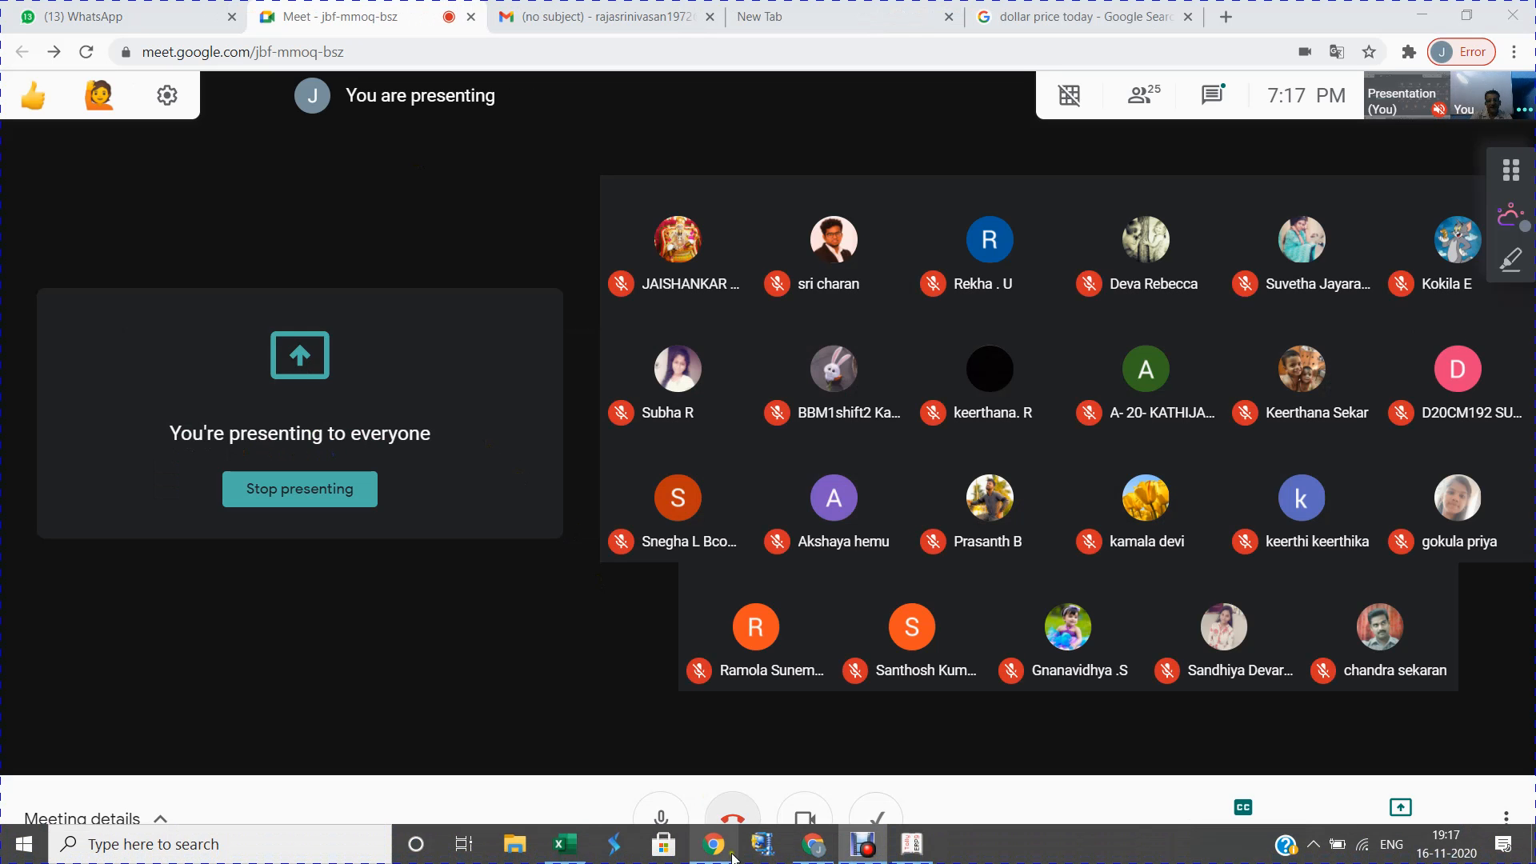
{"action": "mouse_move", "coordinate": [565, 853]}
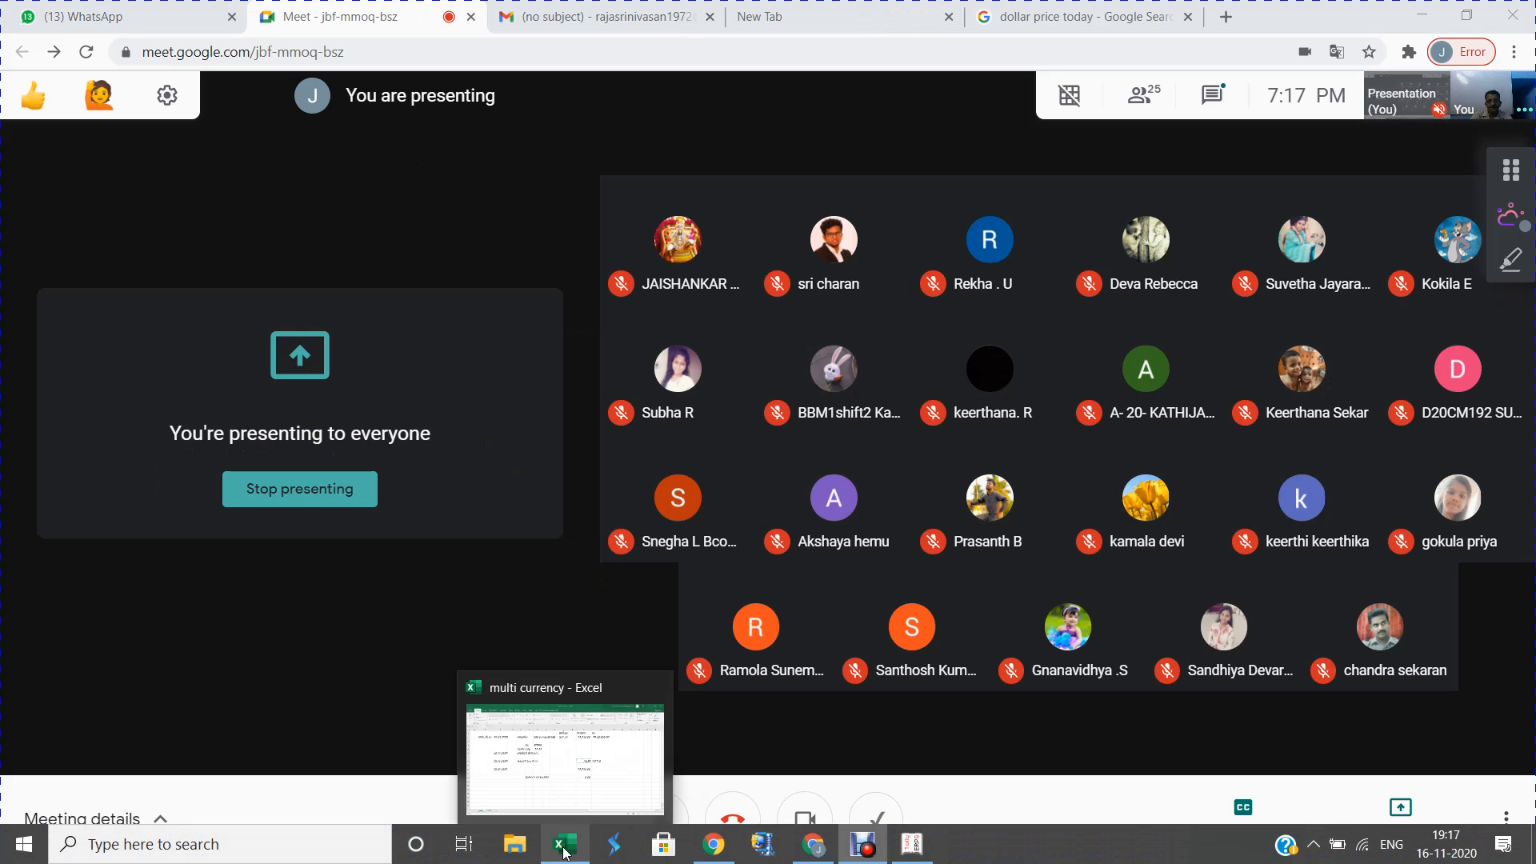
{"action": "left_click", "coordinate": [578, 745]}
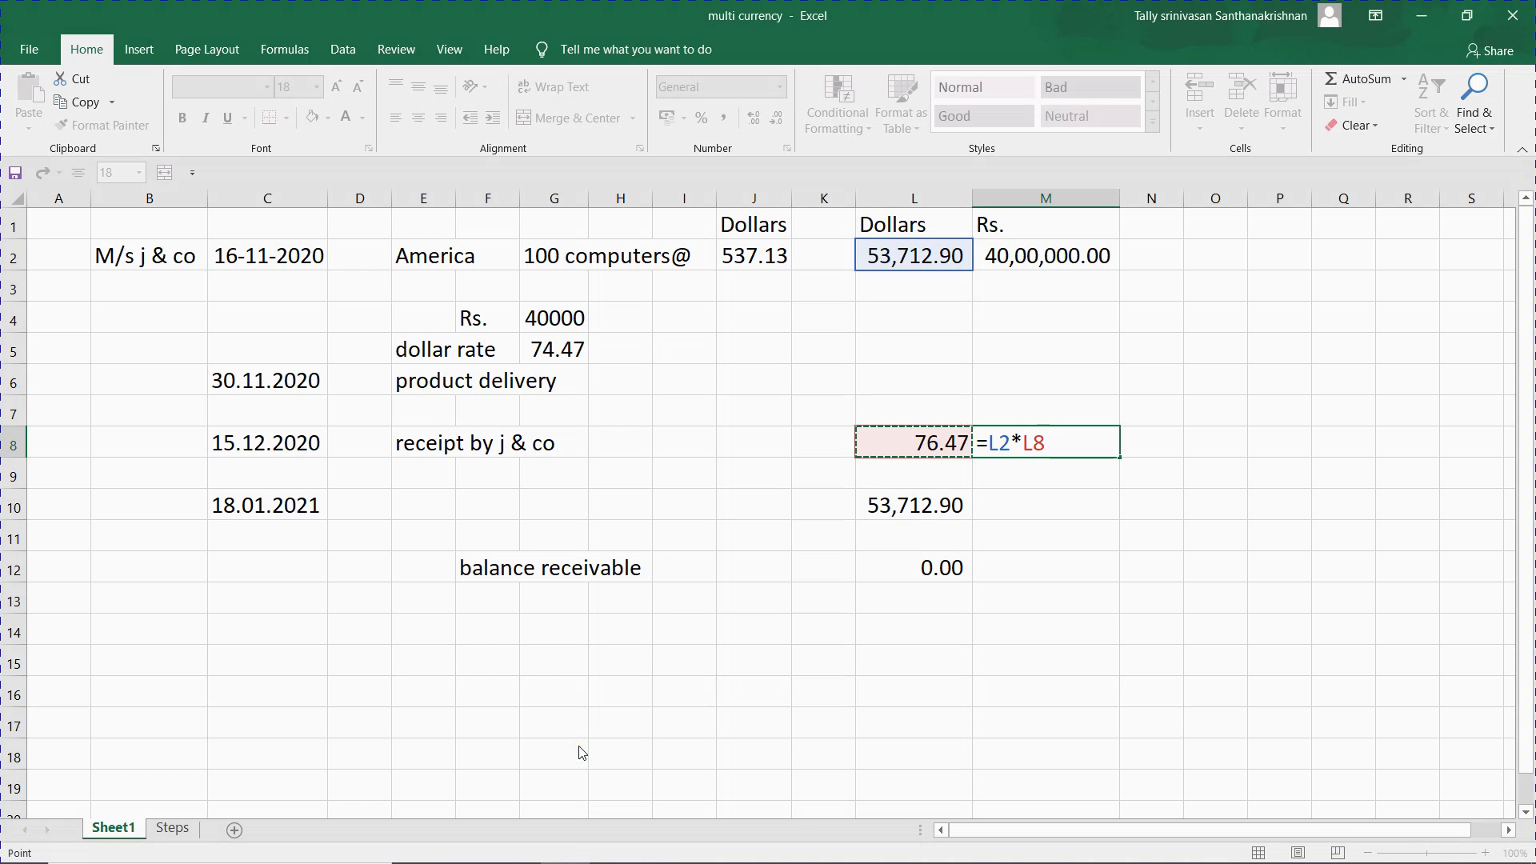
{"action": "key", "text": "Escape"}
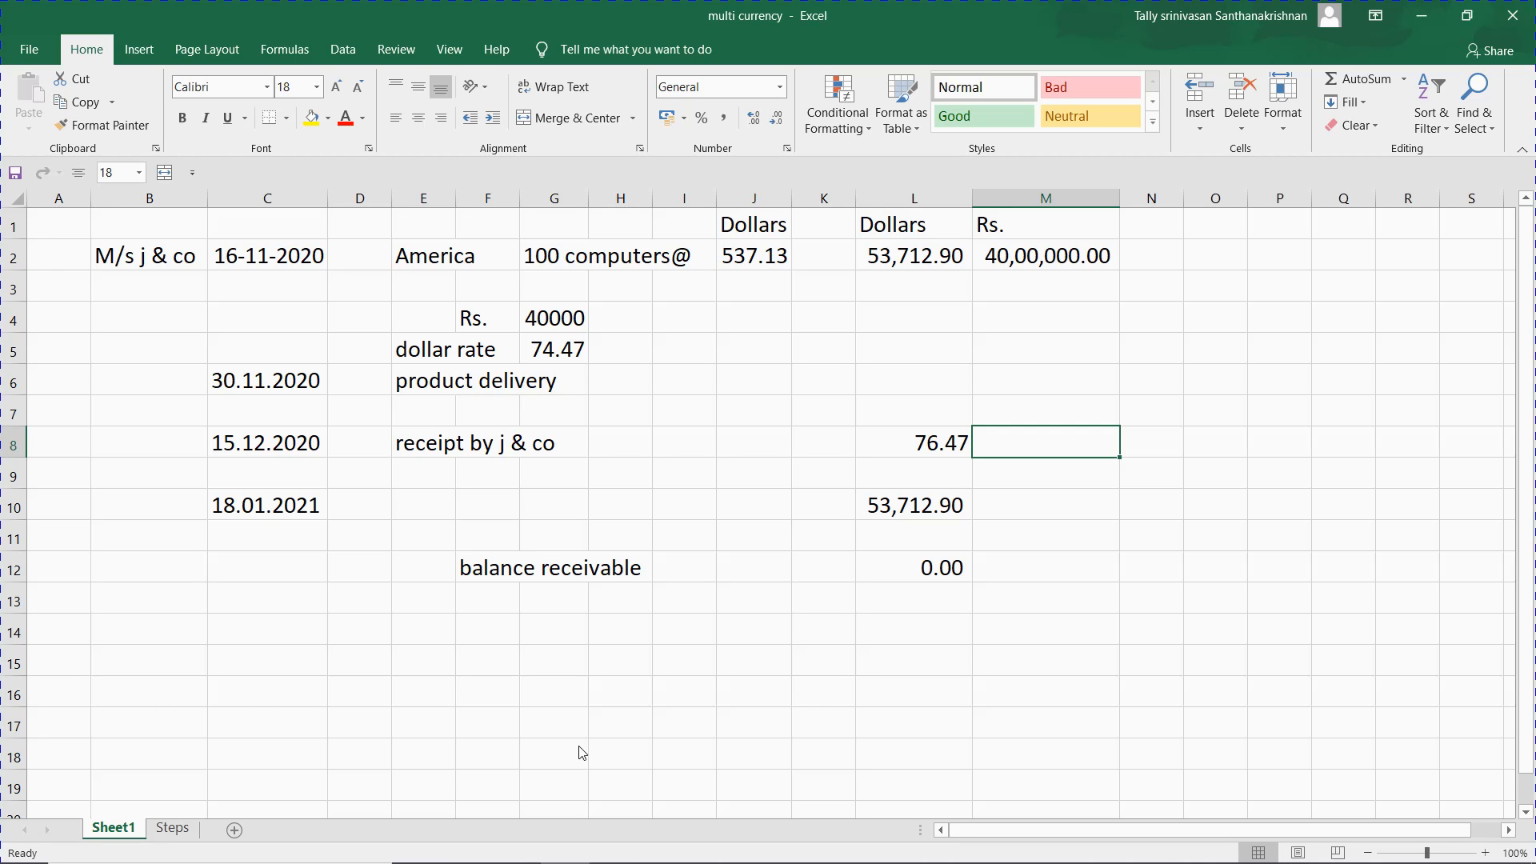
- Enter the formula =L8*4000000 in cell M8 under the rupee column
{"action": "type", "text": "="}
{"action": "key", "text": "Left"}
{"action": "type", "text": "*"}
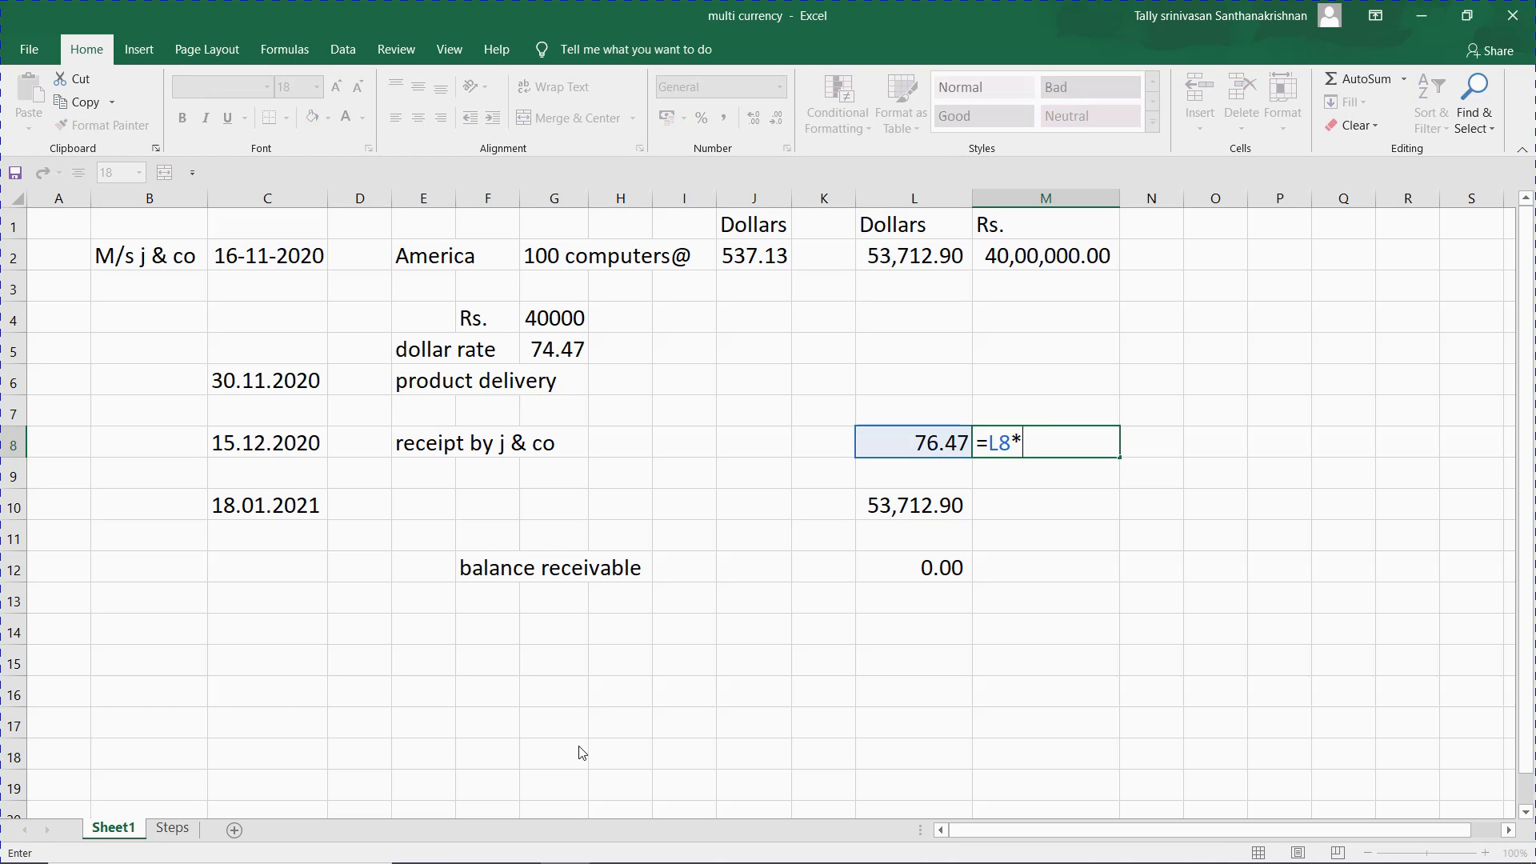
{"action": "type", "text": "4000000"}
{"action": "key", "text": "Return"}
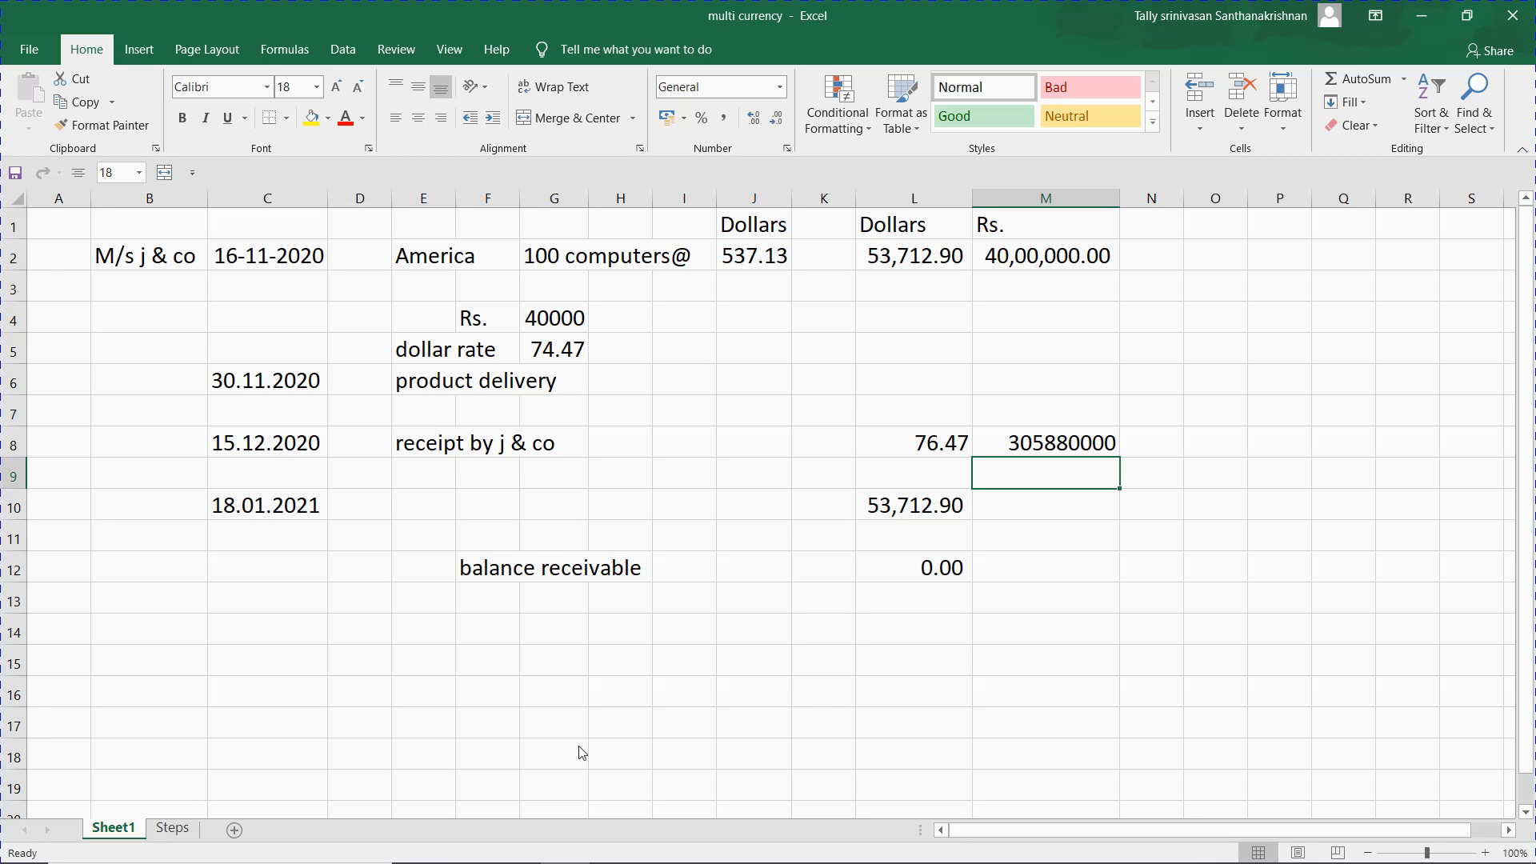
{"action": "key", "text": "Up"}
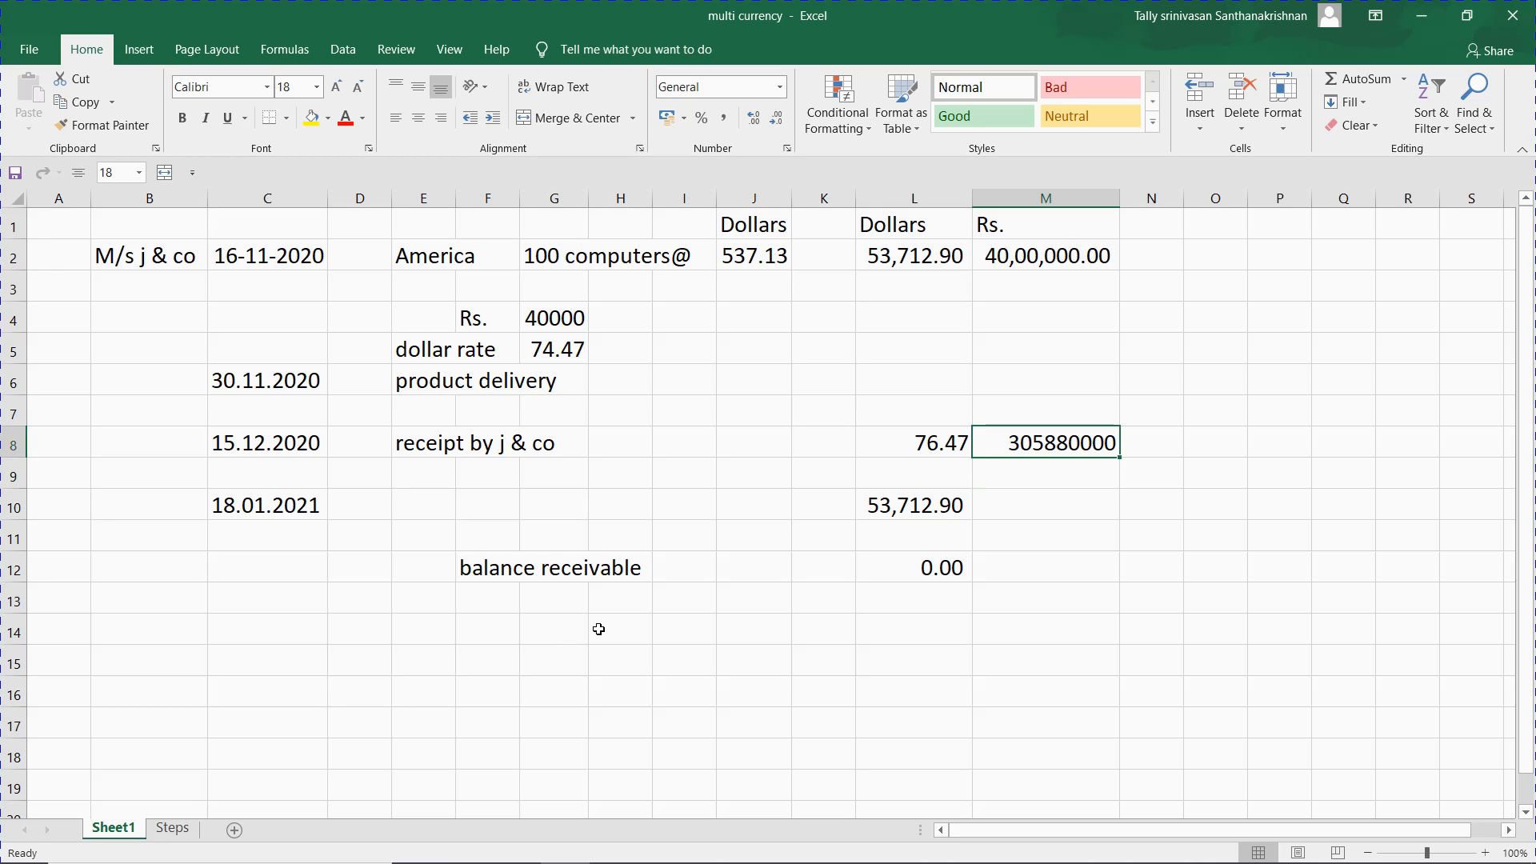
- Inspect the formula behind the rupee total in cell M2 without changing it
{"action": "left_click", "coordinate": [1053, 264]}
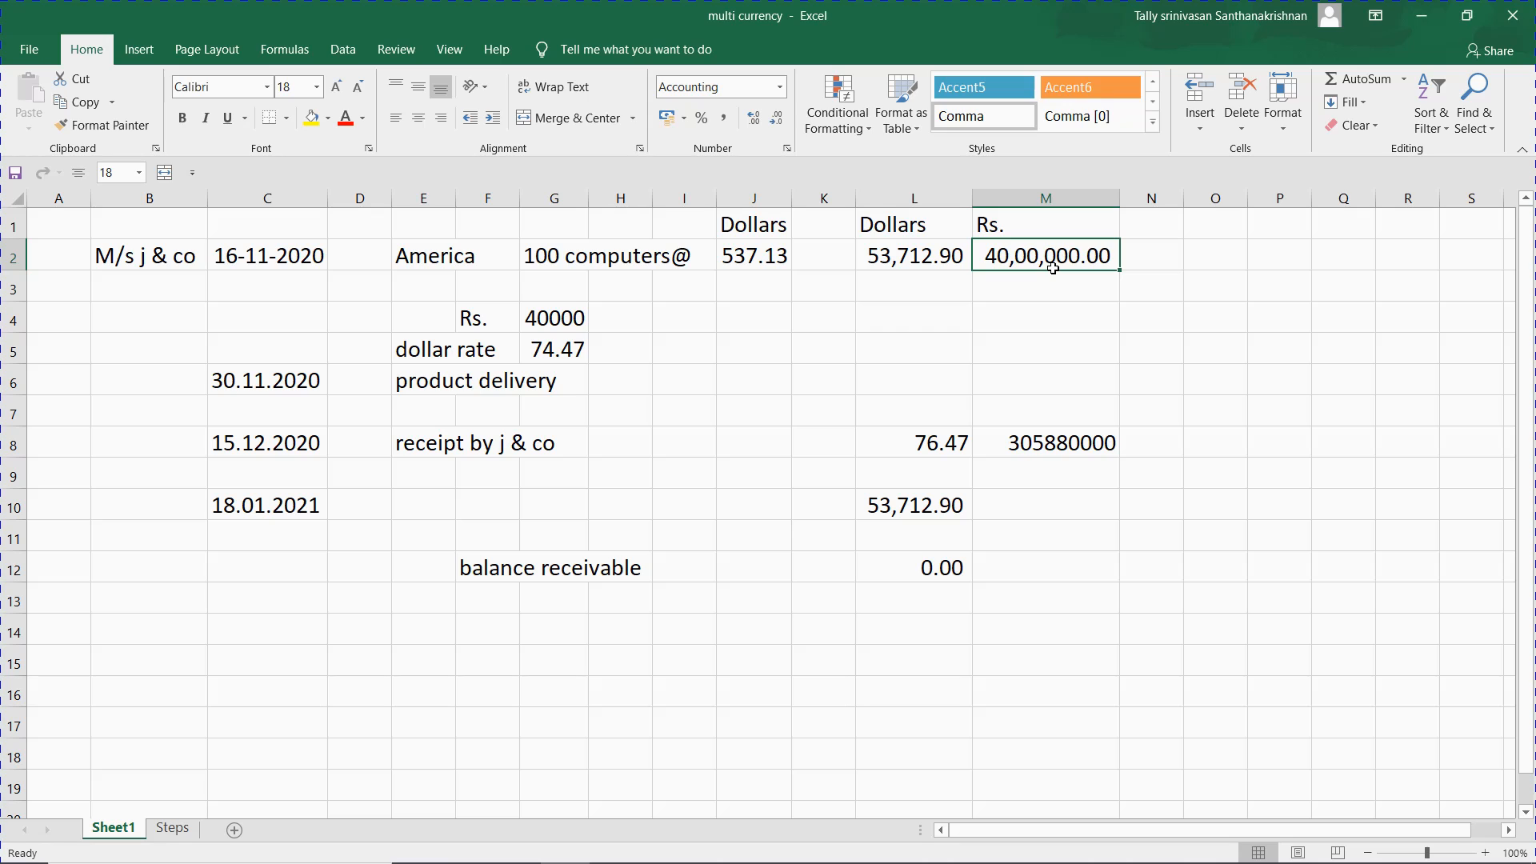
{"action": "double_click", "coordinate": [1053, 264]}
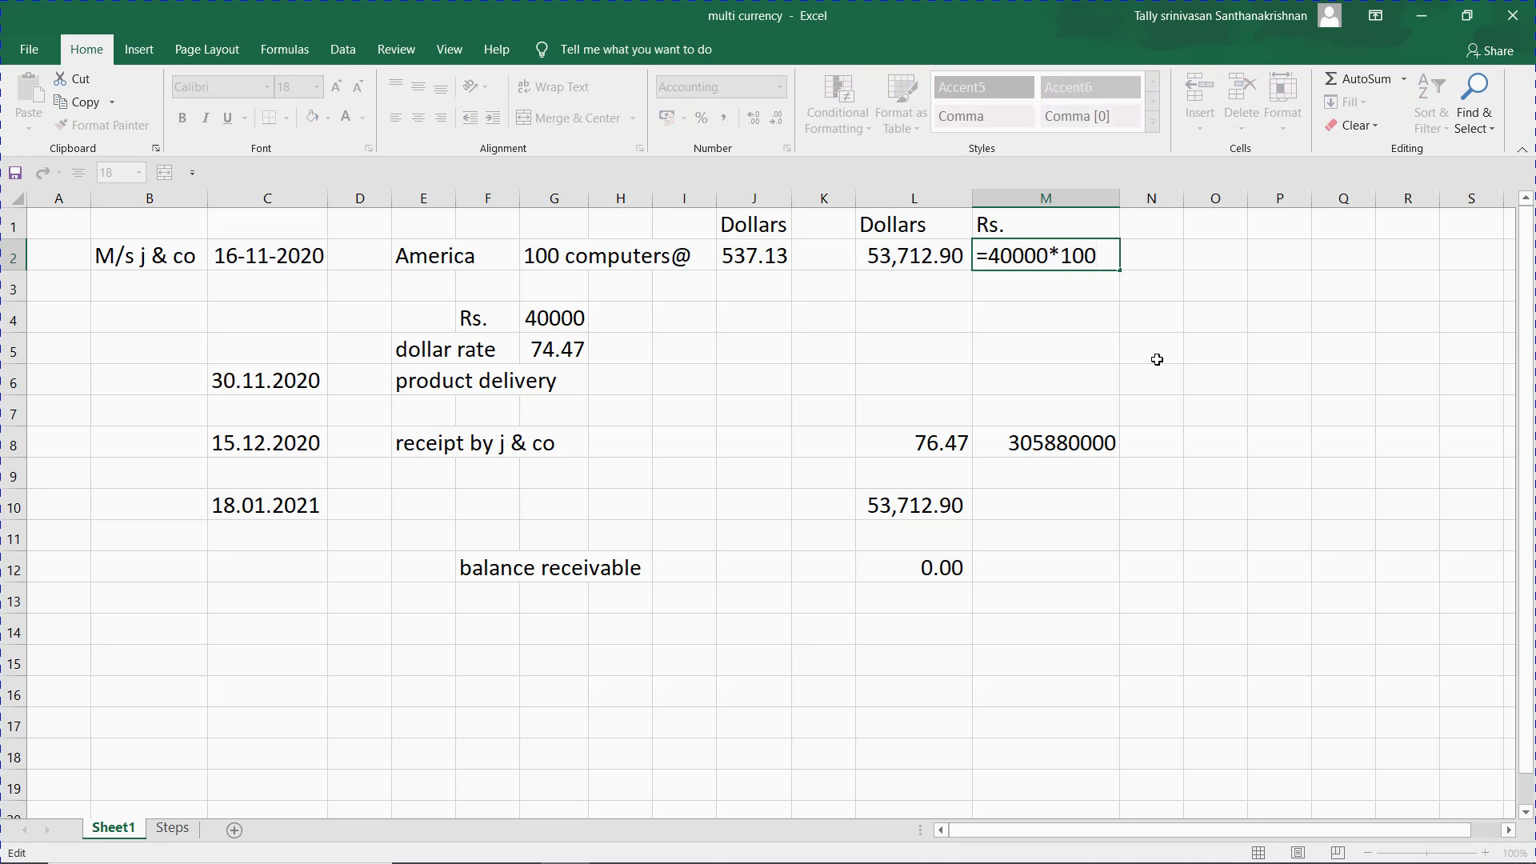
{"action": "key", "text": "Escape"}
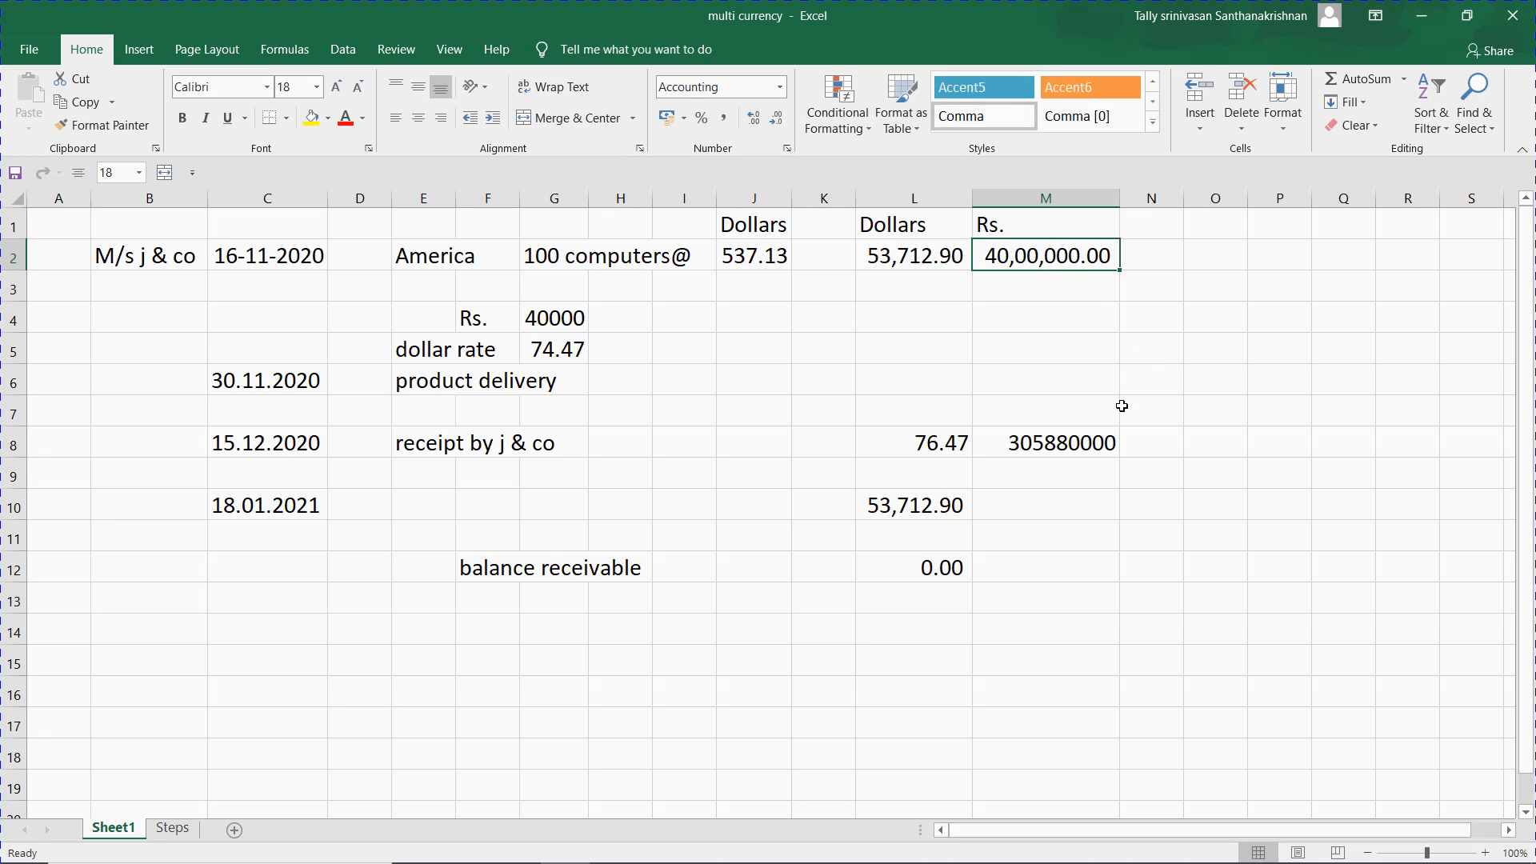
- Replace the rupee formula for the receipt in cell M8 with =L10*L8
{"action": "left_click", "coordinate": [1056, 442]}
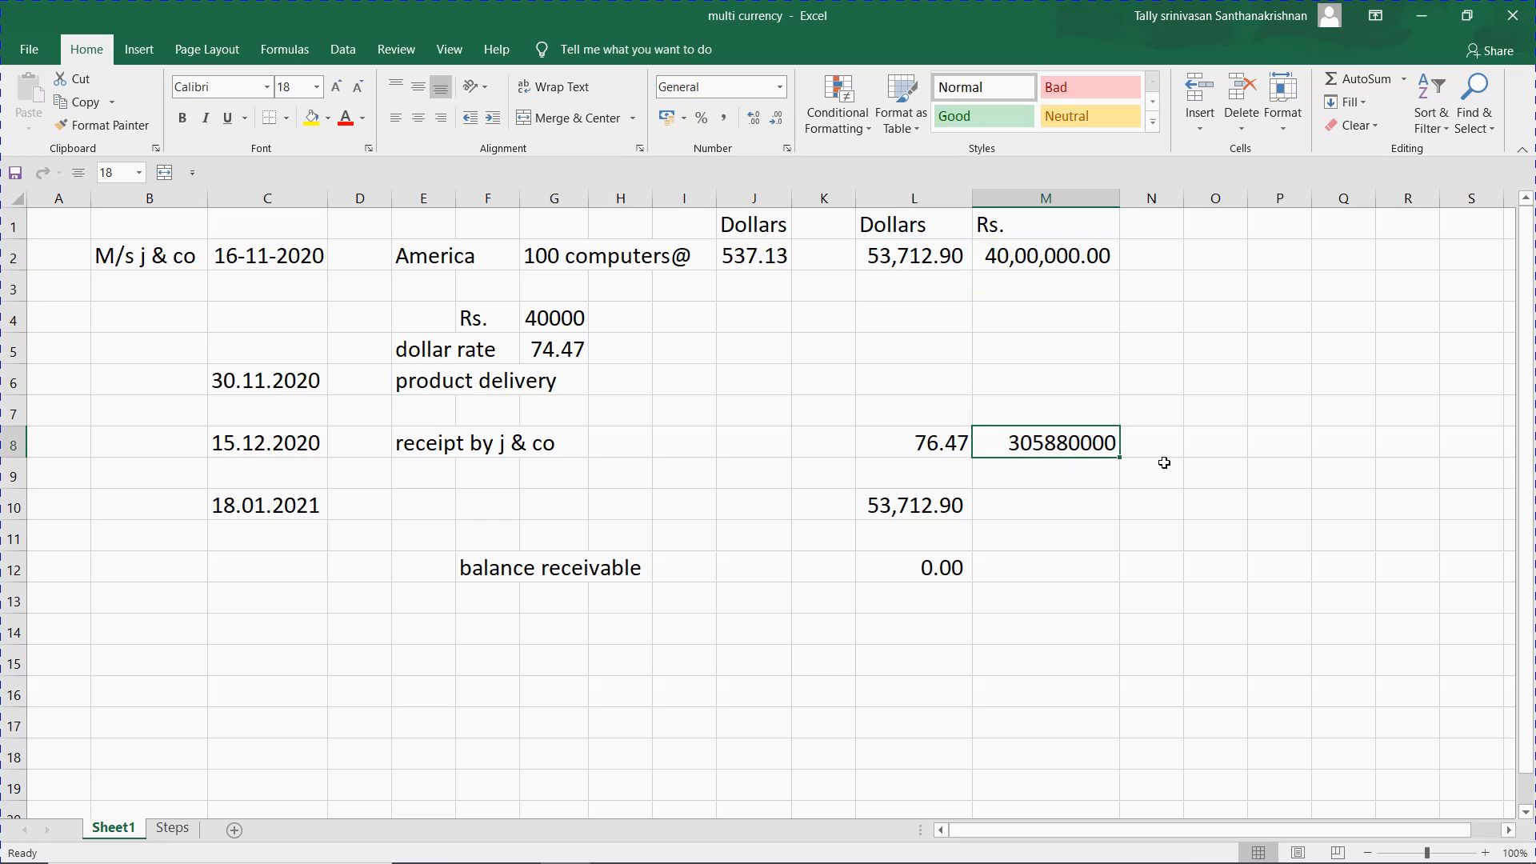
{"action": "type", "text": "="}
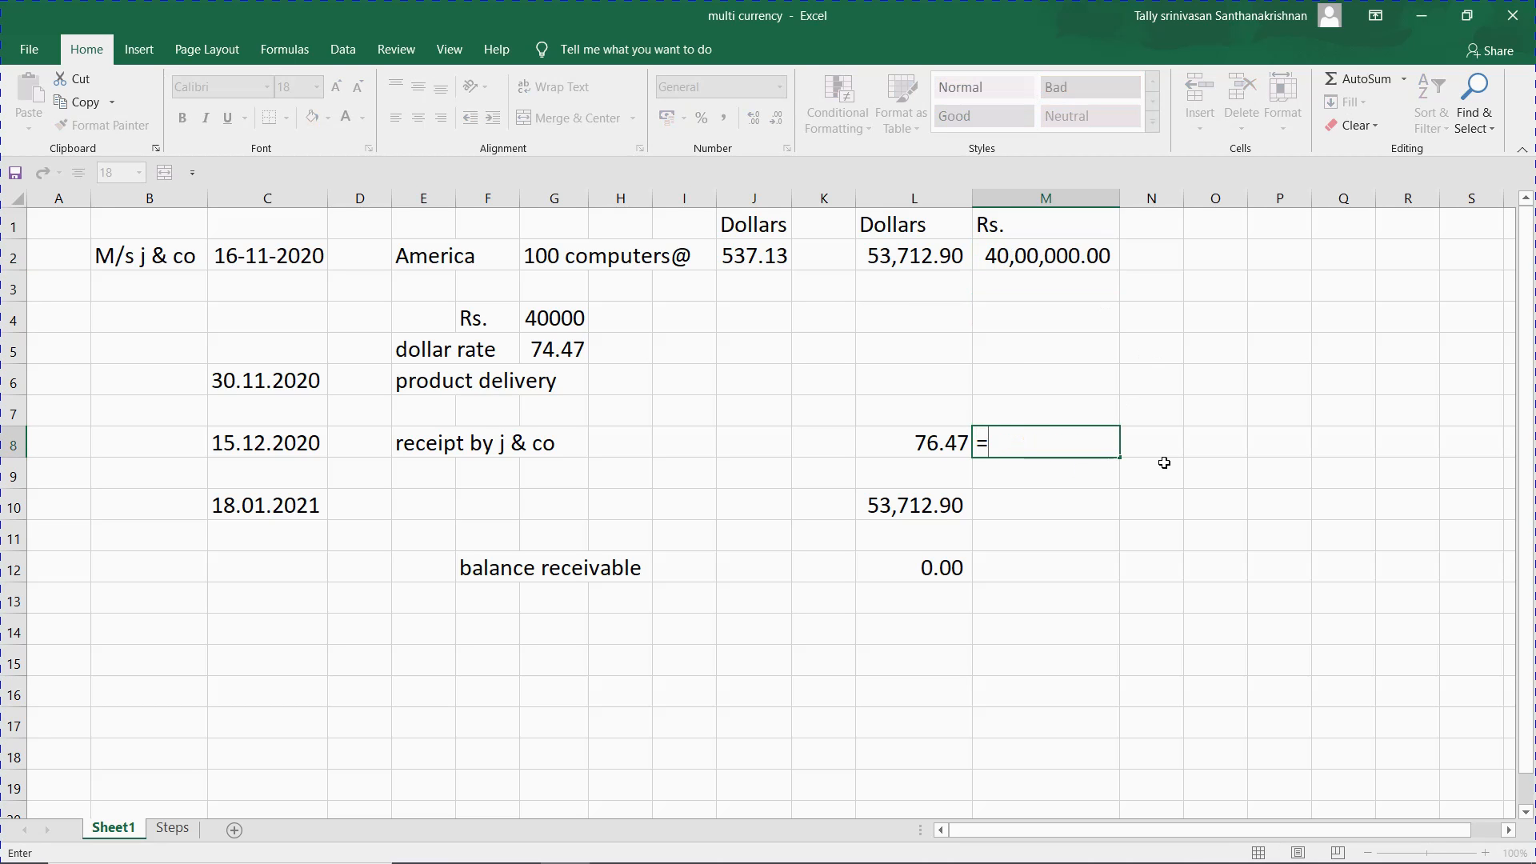
{"action": "left_click", "coordinate": [914, 504]}
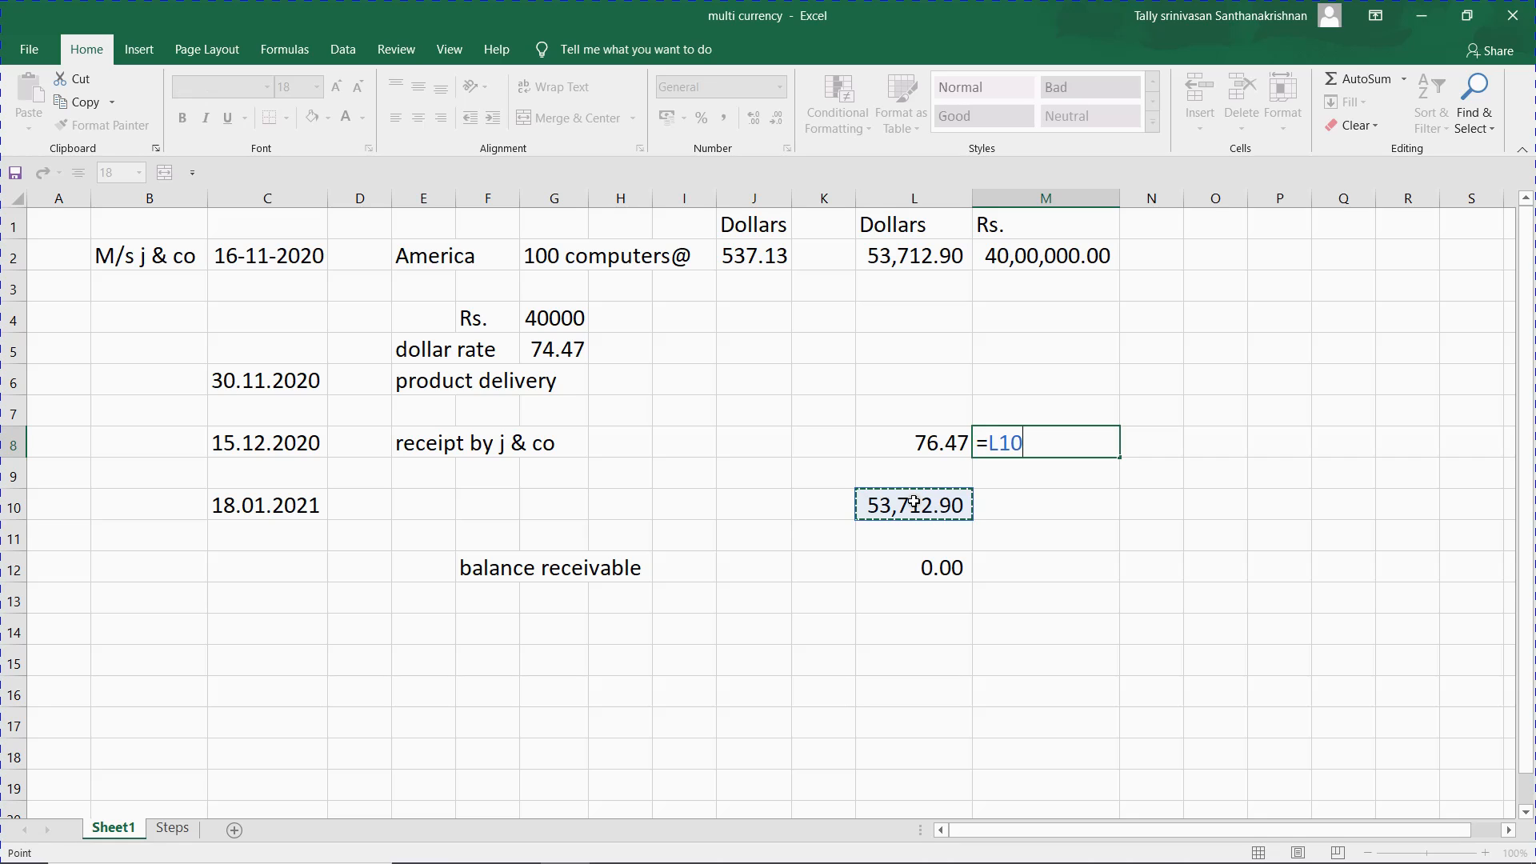
{"action": "type", "text": "*"}
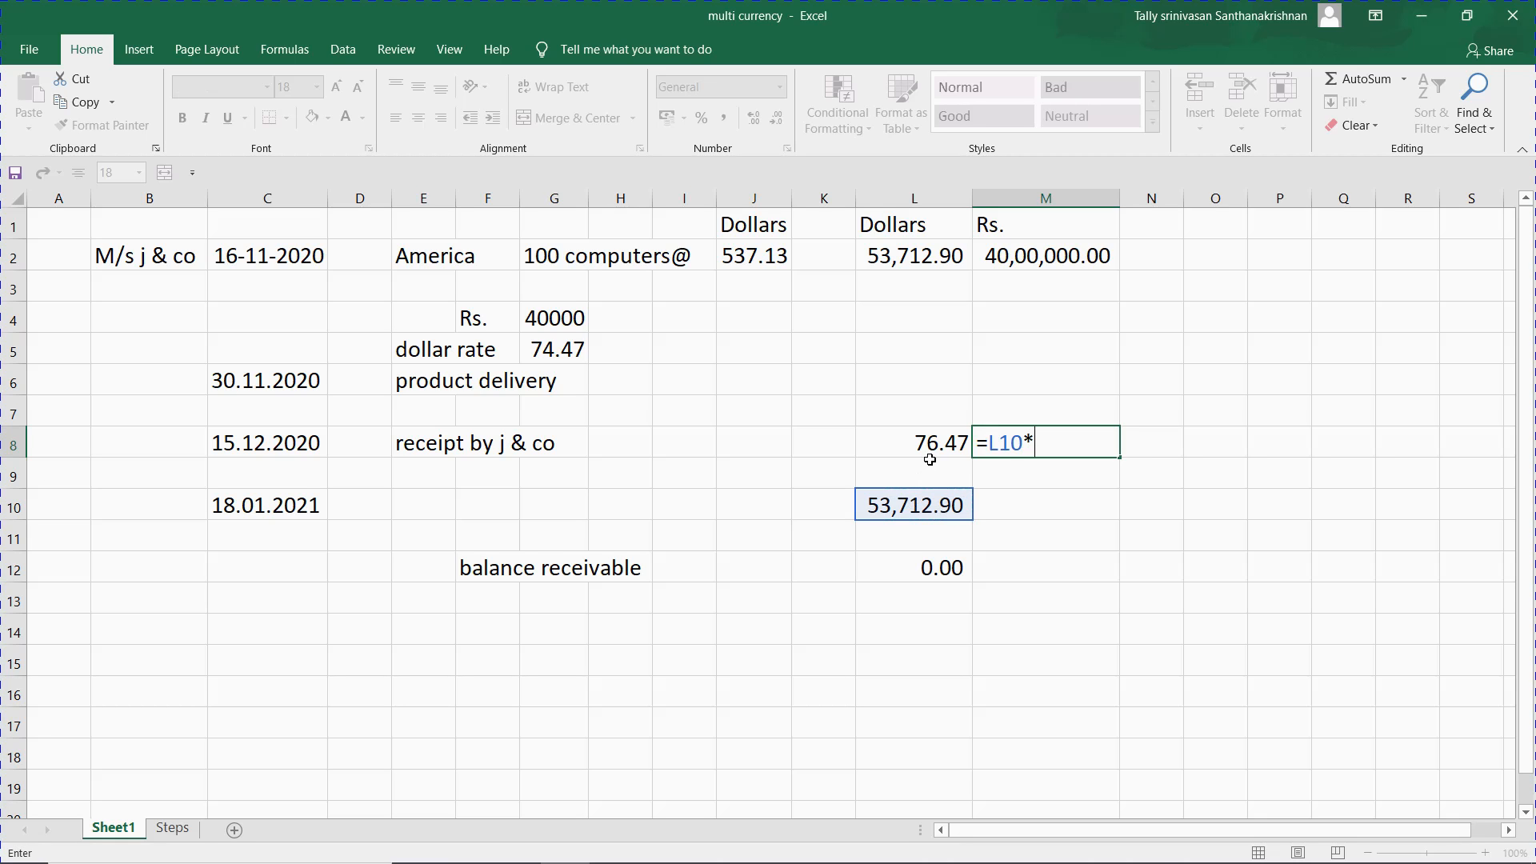
{"action": "left_click", "coordinate": [929, 445]}
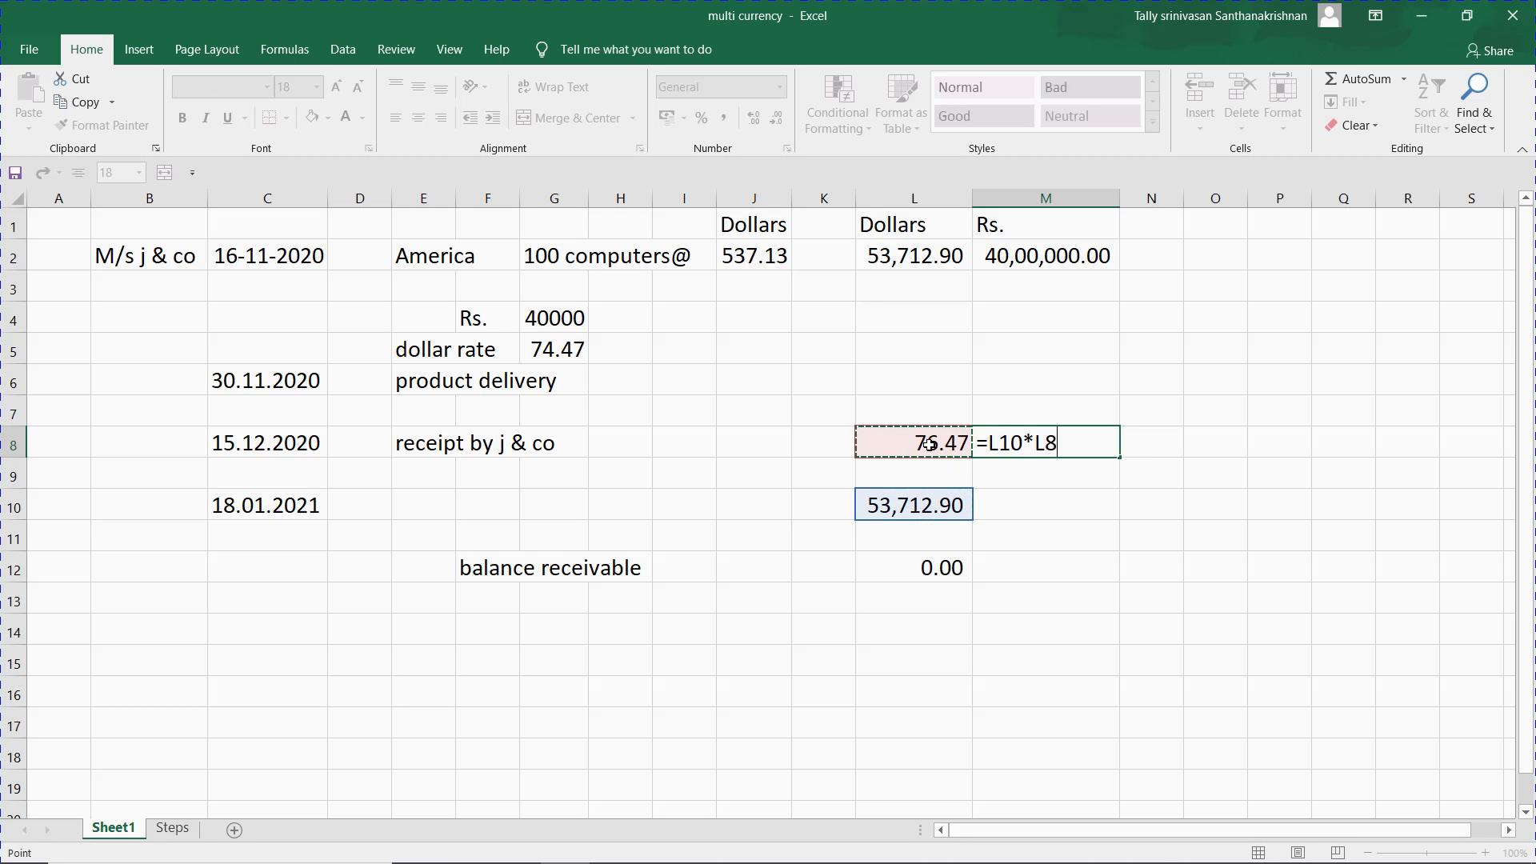
{"action": "key", "text": "Return"}
{"action": "left_click", "coordinate": [1054, 442]}
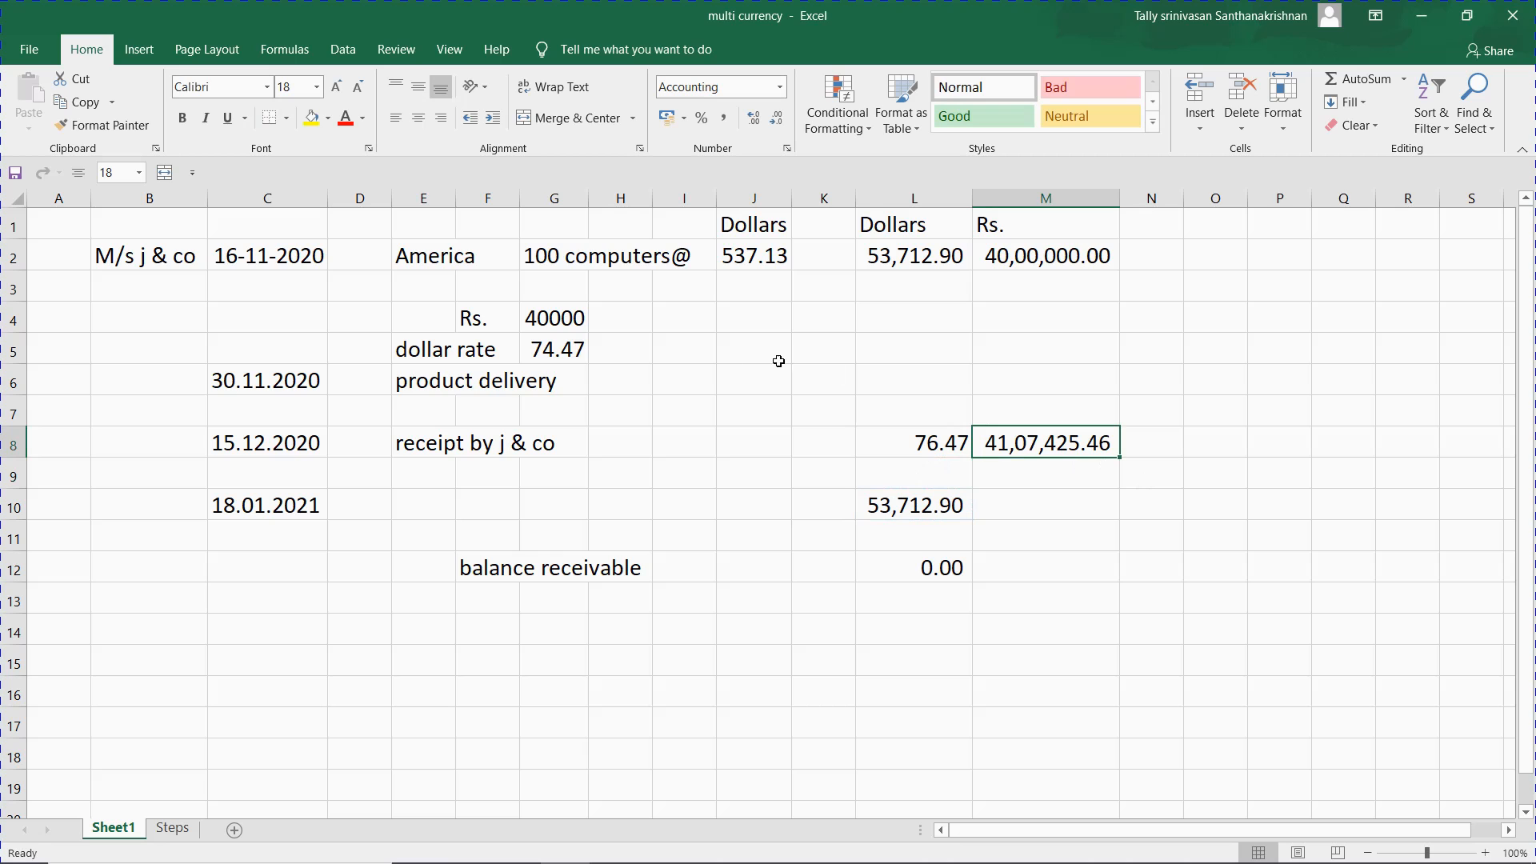
- Enter the formula =M8-M2 in cell M12 to compute the rupee difference on the balance receivable row
{"action": "left_click", "coordinate": [1039, 568]}
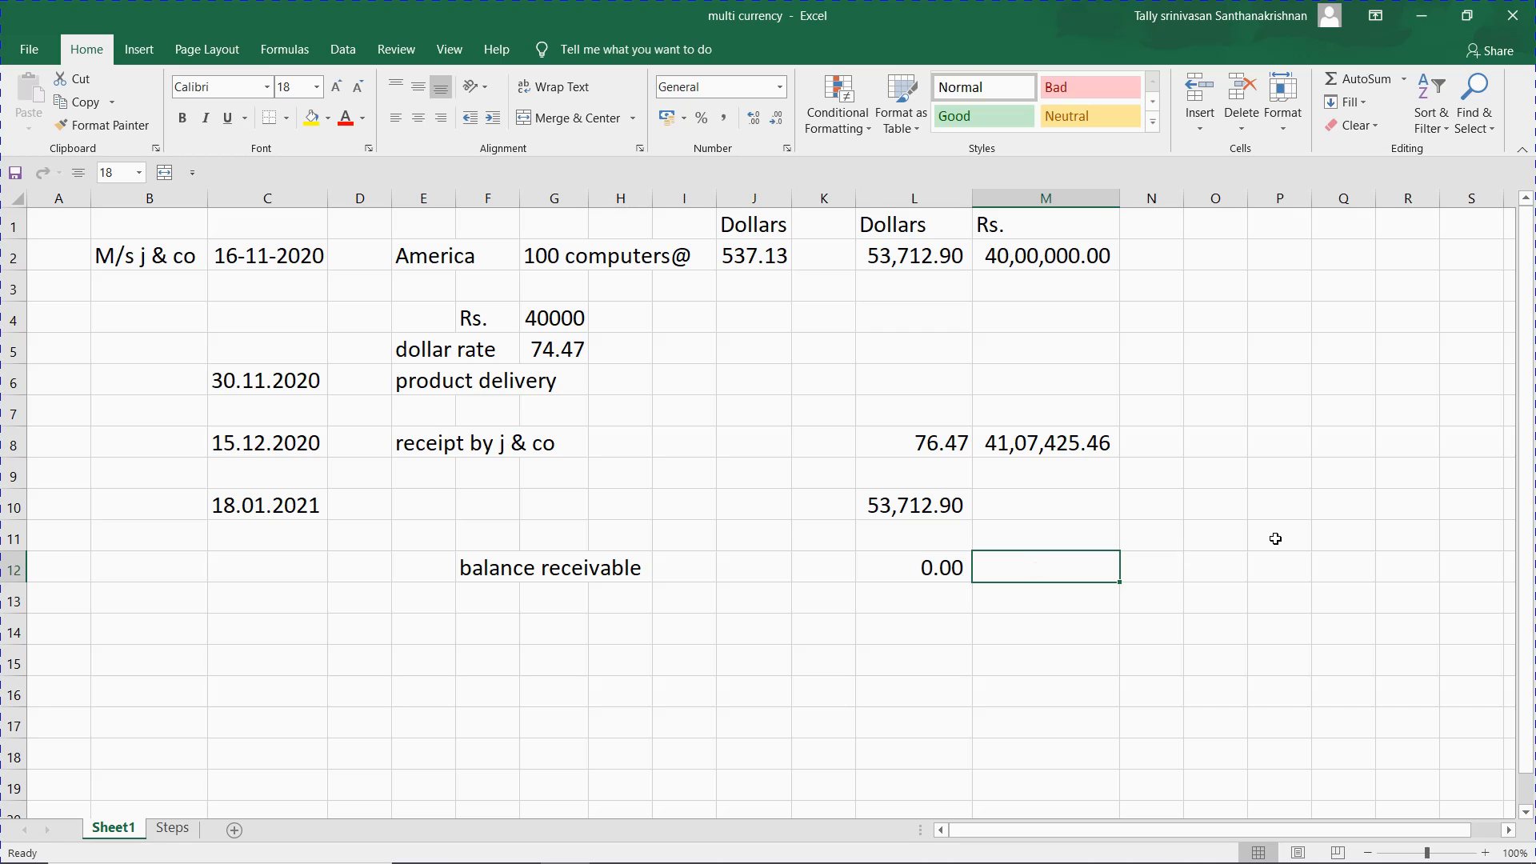
{"action": "type", "text": "="}
{"action": "key", "text": "Up"}
{"action": "key", "text": "Up"}
{"action": "key", "text": "Up"}
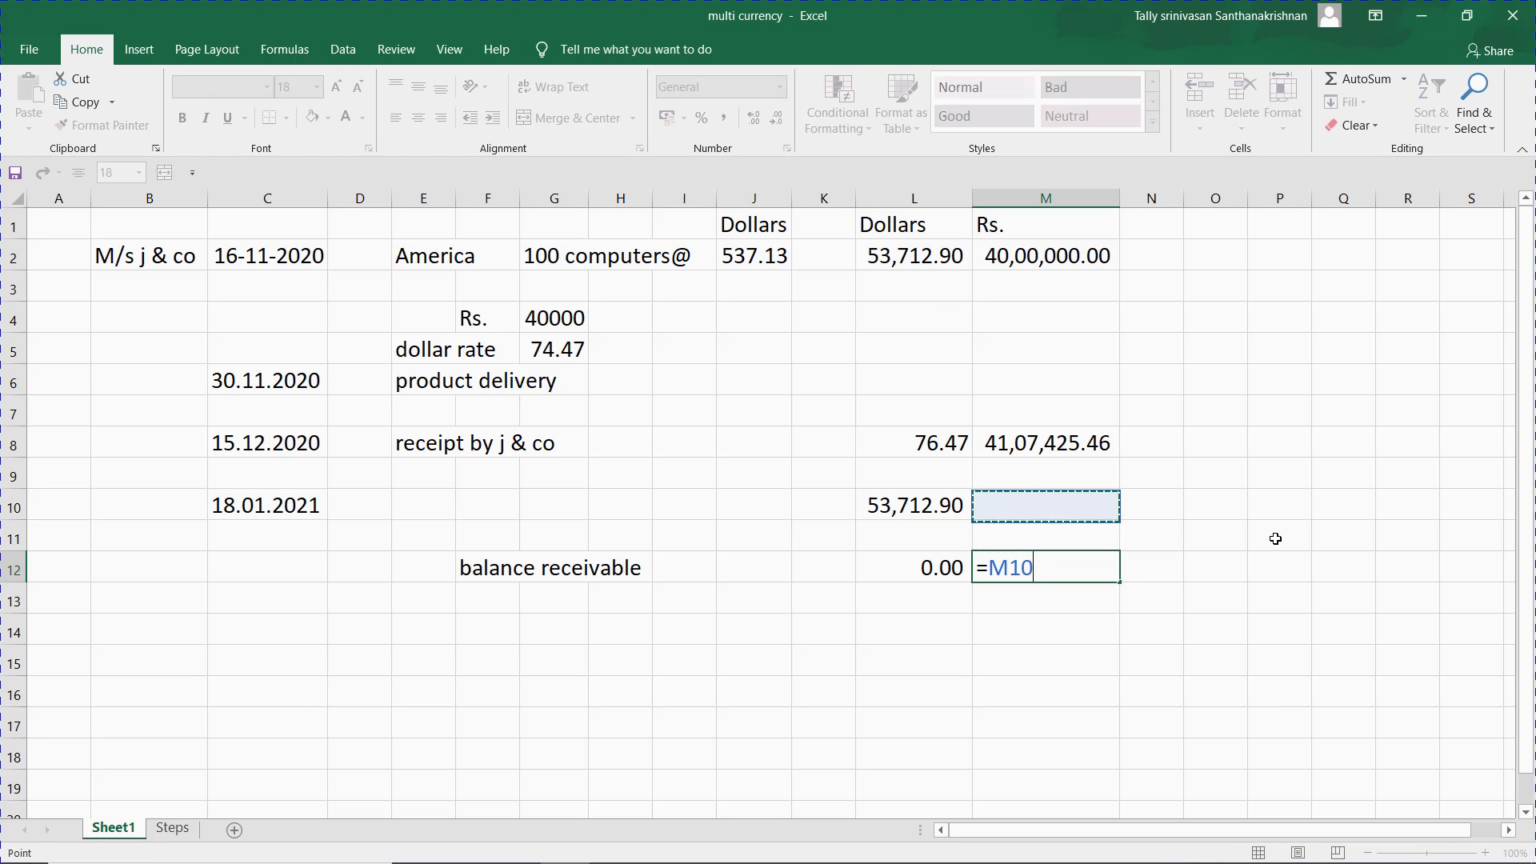
{"action": "key", "text": "Up"}
{"action": "type", "text": "+"}
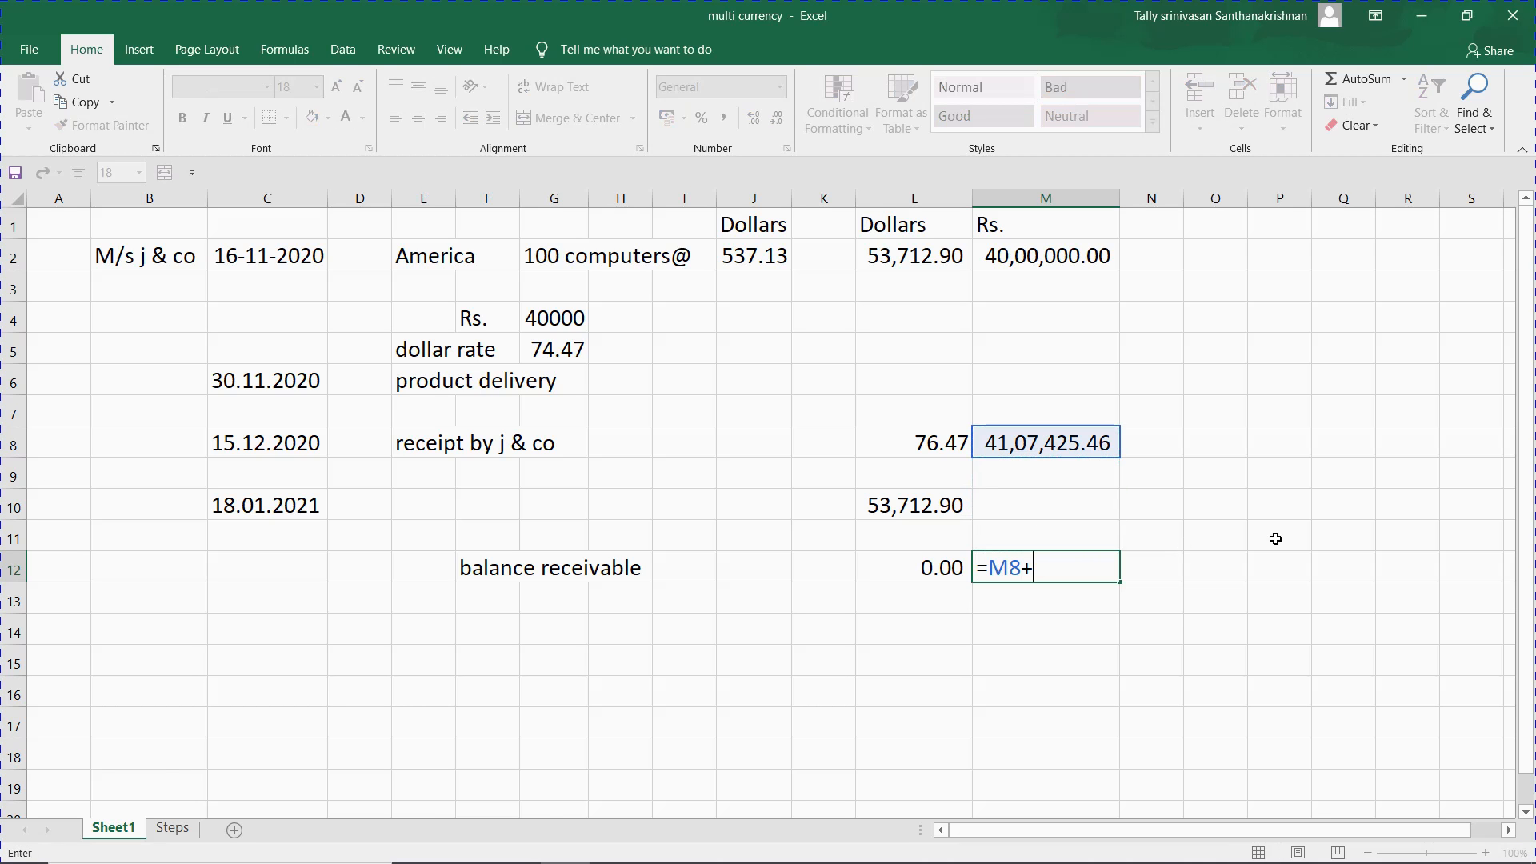
{"action": "key", "text": "BackSpace"}
{"action": "type", "text": "-"}
{"action": "left_click", "coordinate": [1032, 257]}
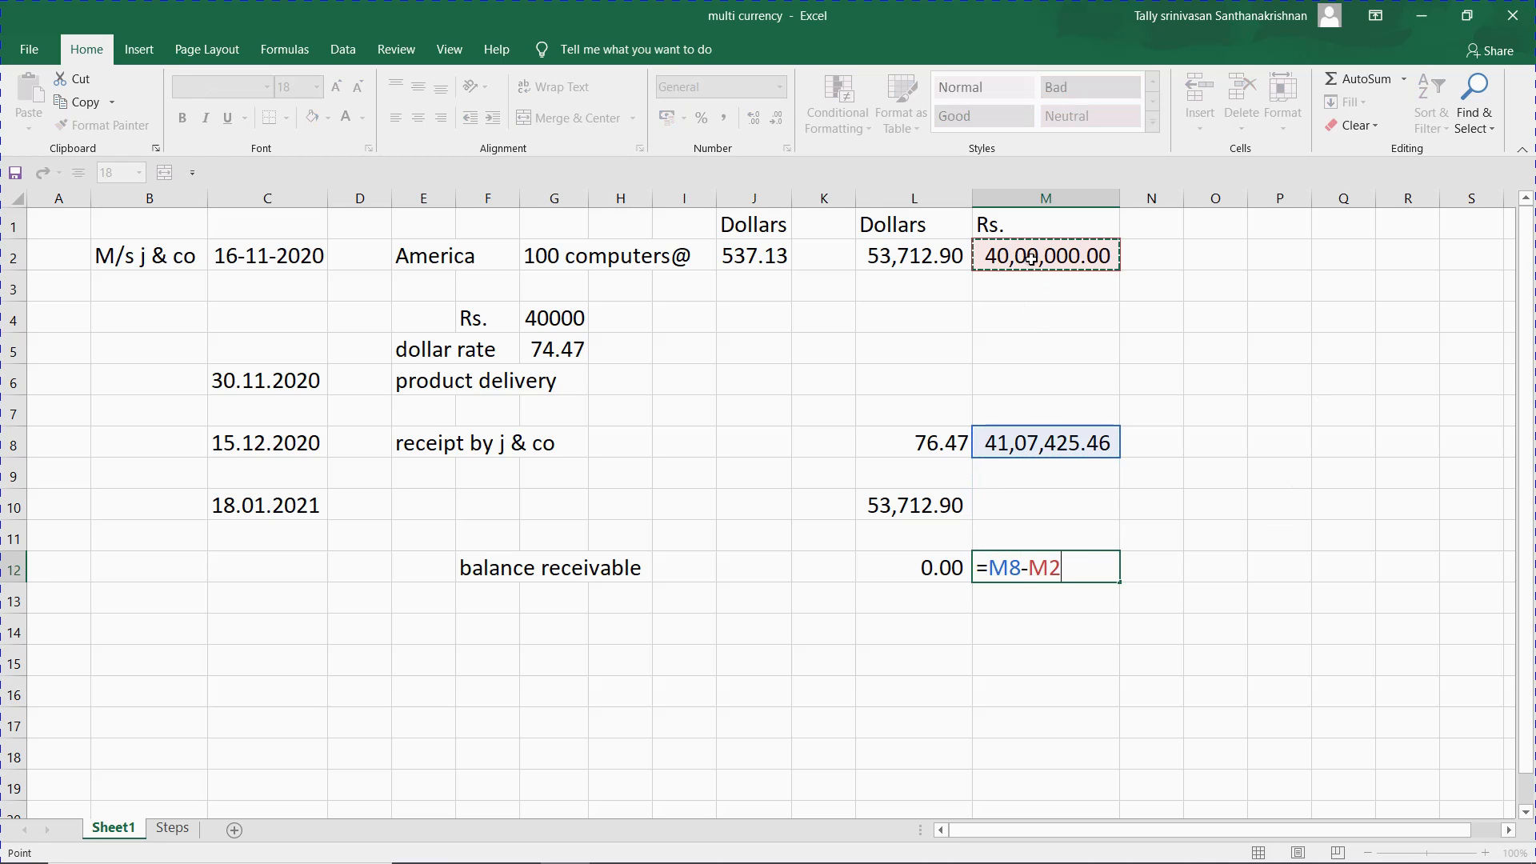
{"action": "key", "text": "Return"}
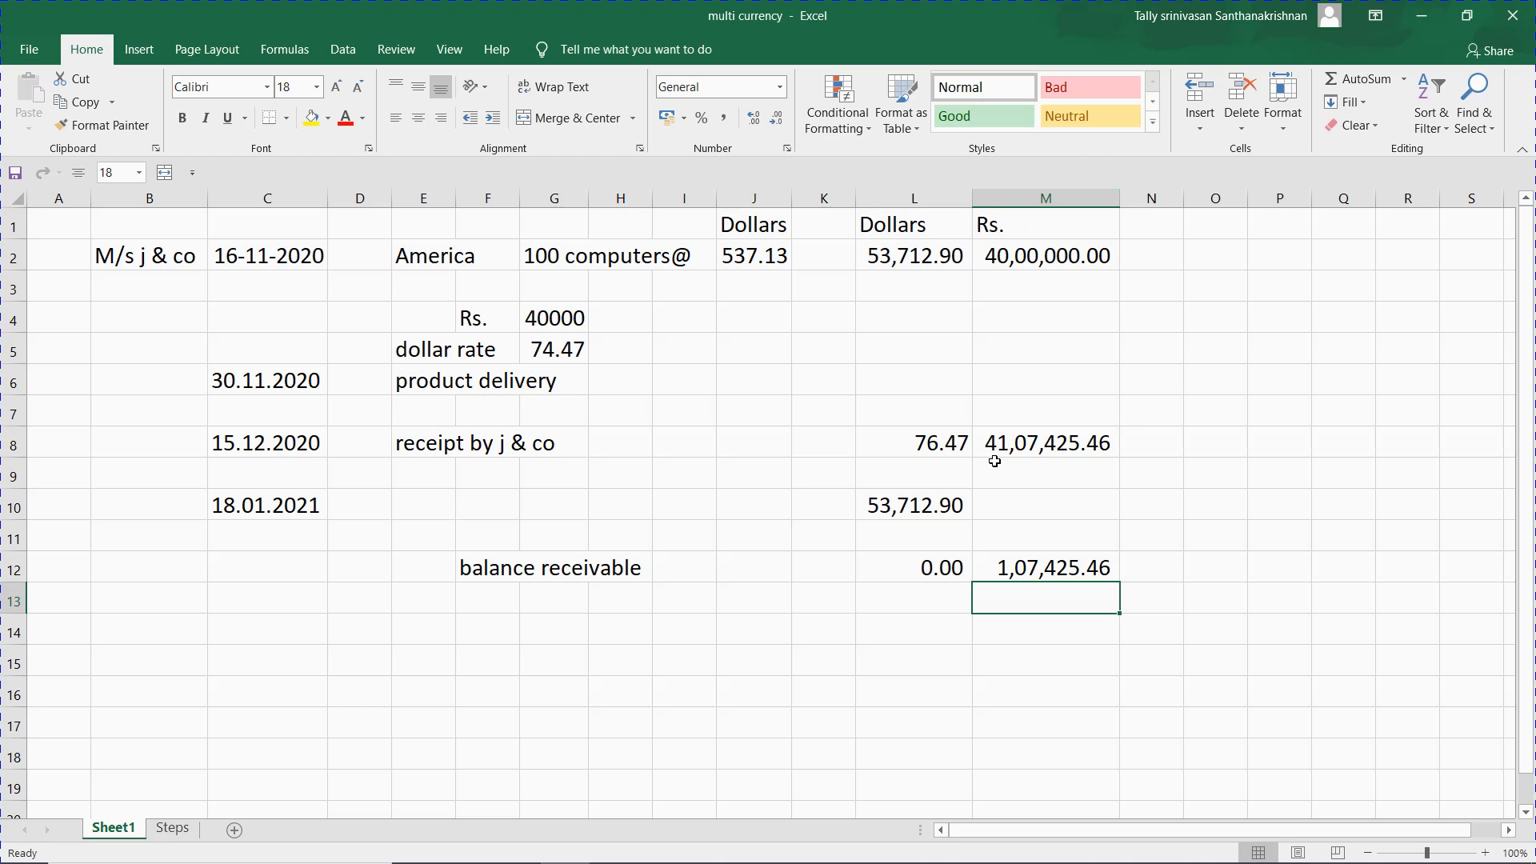
- Set the receipt dollar rate in cell L8 to 72.47
{"action": "left_click", "coordinate": [943, 441]}
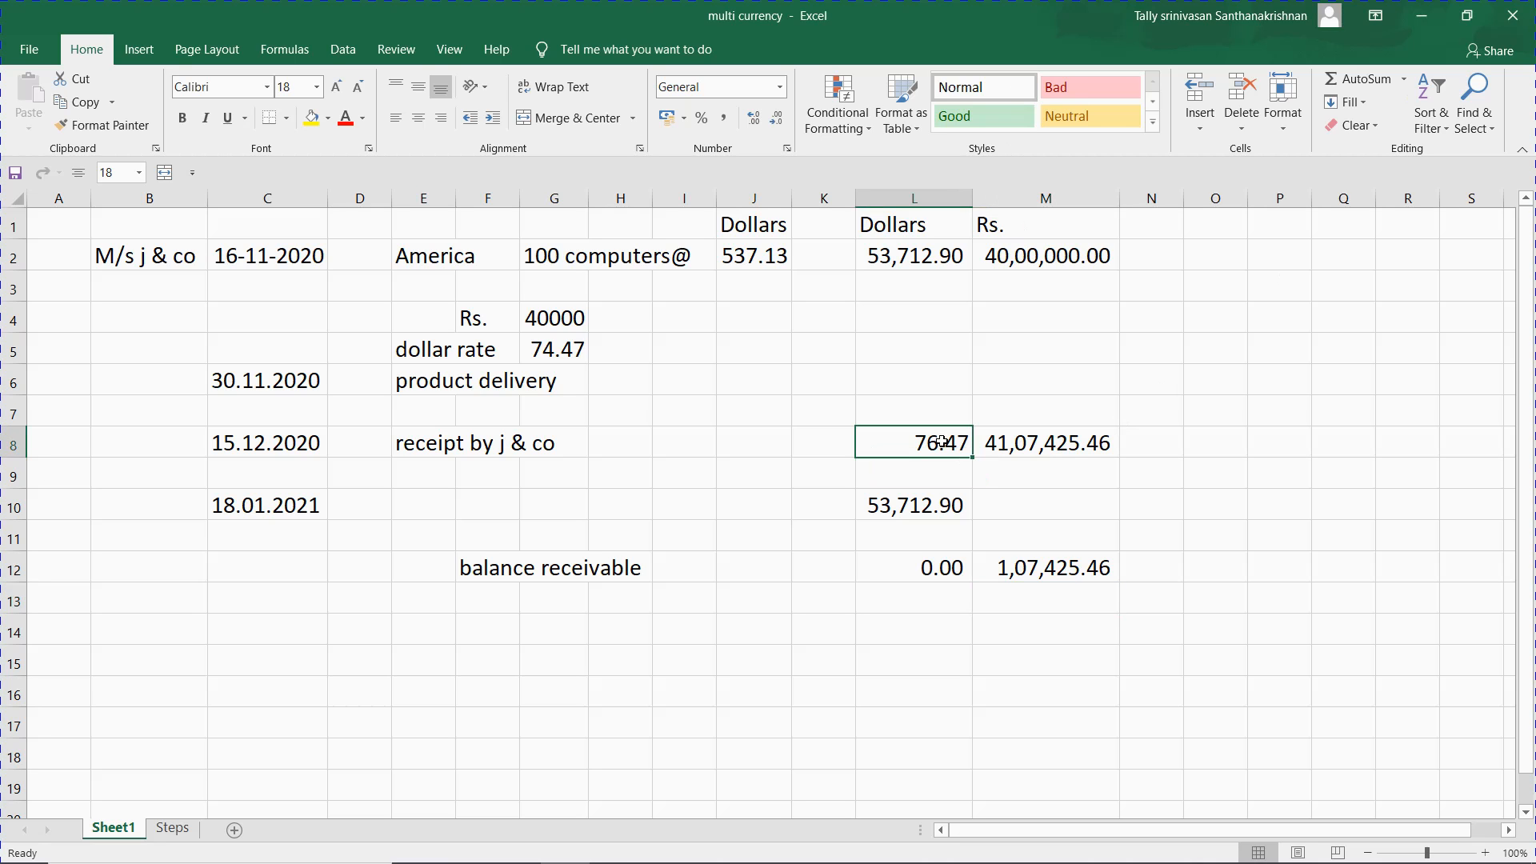
{"action": "type", "text": "72.47"}
{"action": "key", "text": "Return"}
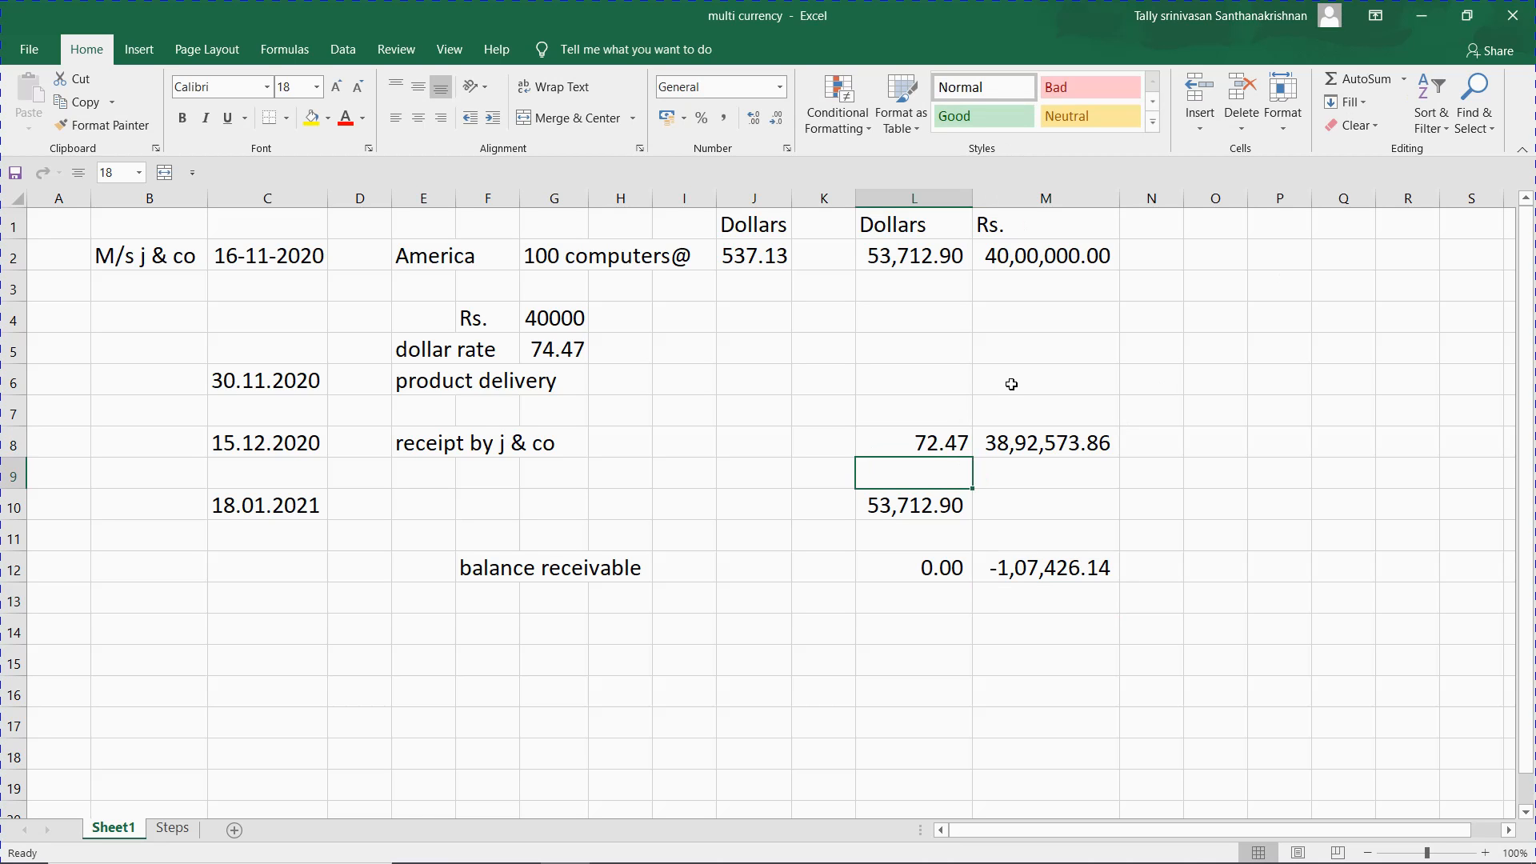
{"action": "key", "text": "Up"}
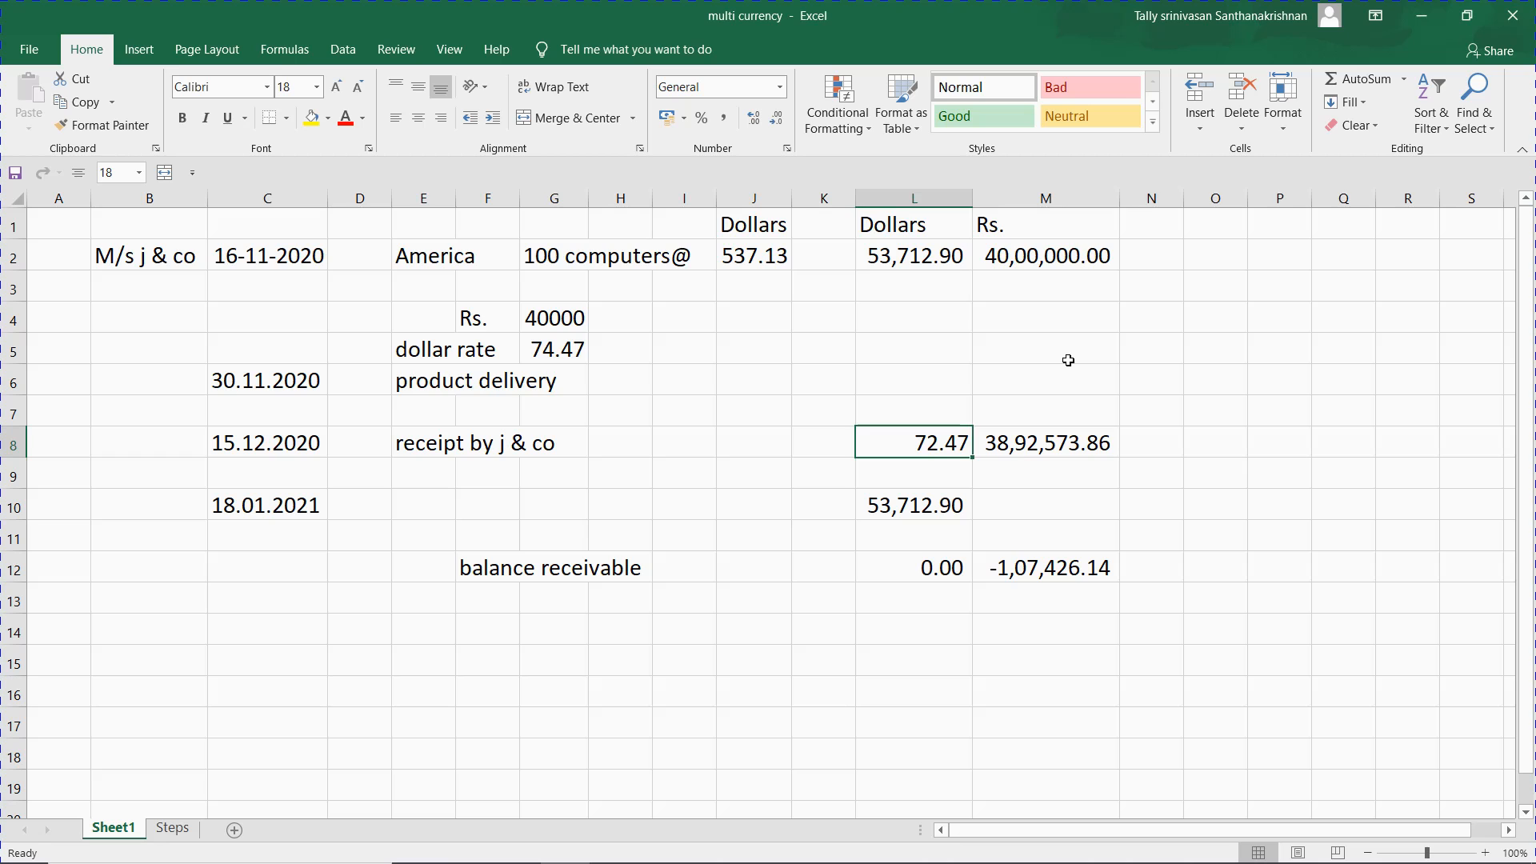
{"action": "key", "text": "Right"}
{"action": "key", "text": "Right"}
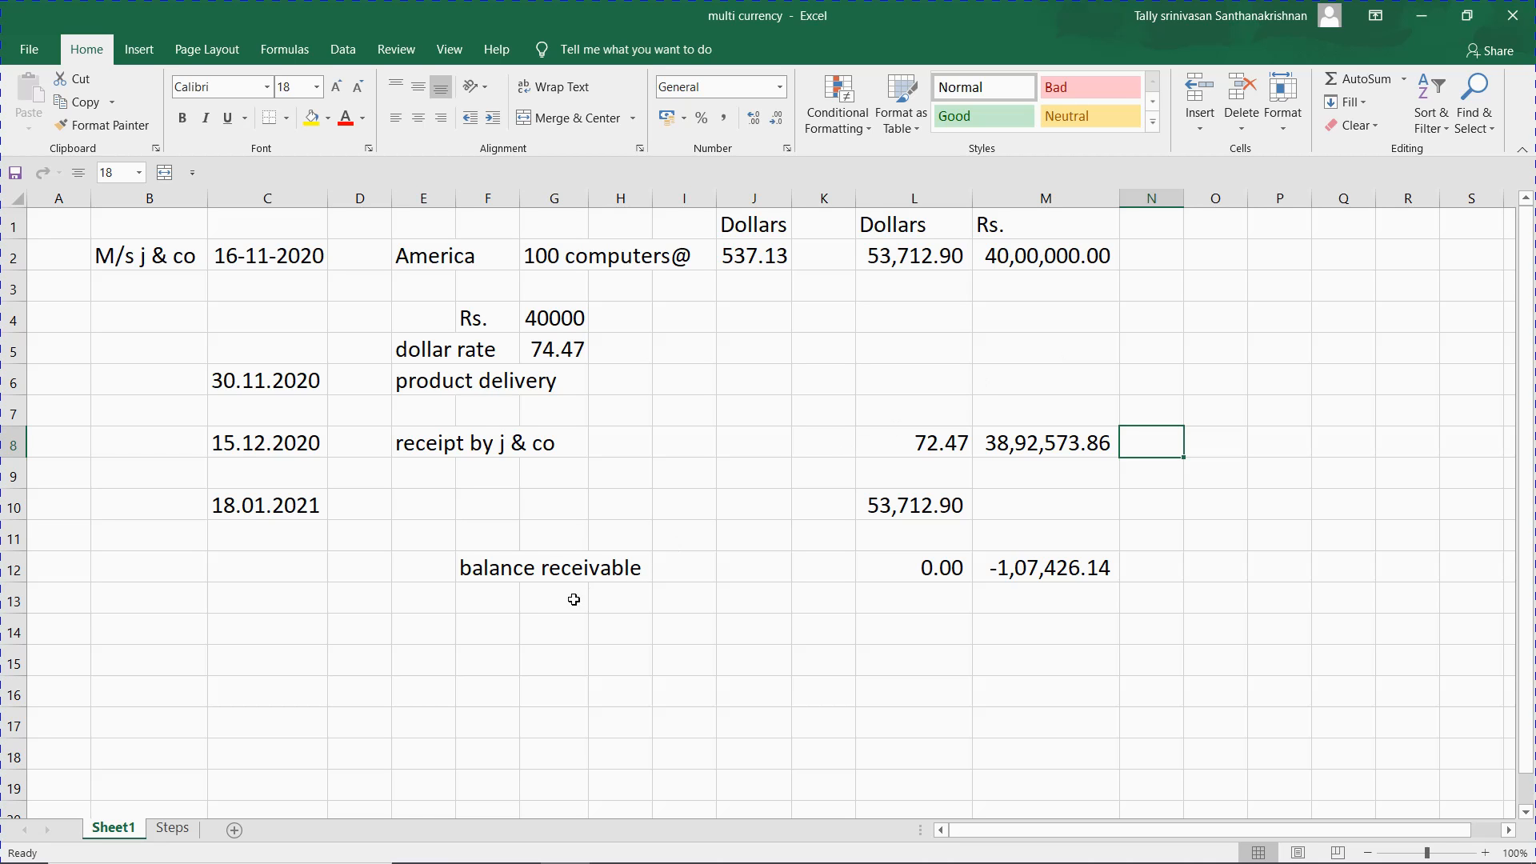
{"action": "left_click", "coordinate": [536, 606]}
{"action": "type", "text": "F"}
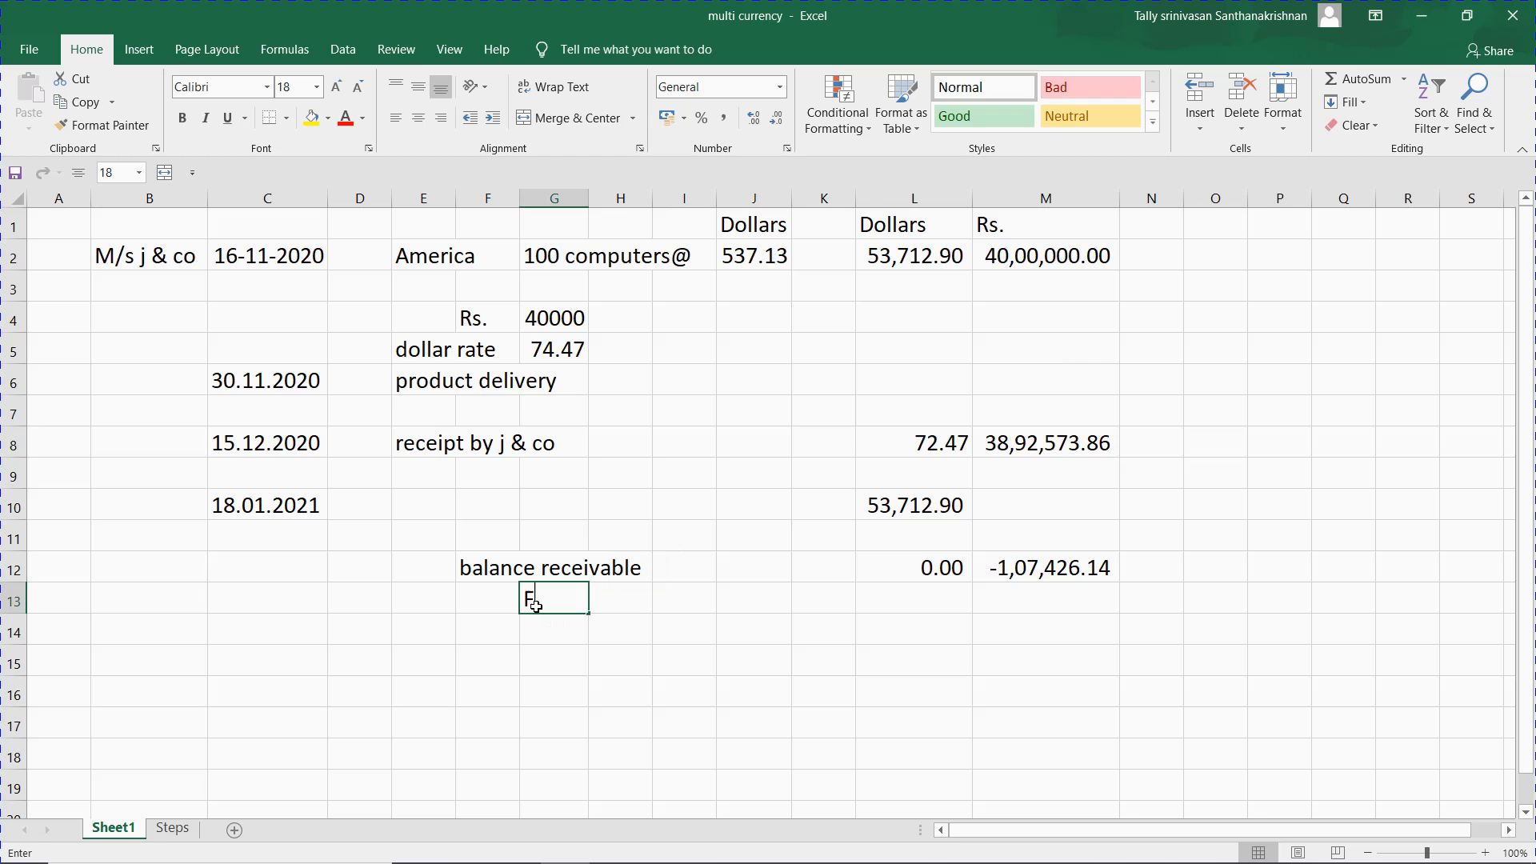
{"action": "key", "text": "Escape"}
- Label the rupee difference with "Forex loss" in cell M13, directly below the balance receivable amount
{"action": "key", "text": "Right"}
{"action": "key", "text": "Right"}
{"action": "key", "text": "Right"}
{"action": "key", "text": "Right"}
{"action": "key", "text": "Right"}
{"action": "key", "text": "Right"}
{"action": "key", "text": "Right"}
{"action": "key", "text": "Left"}
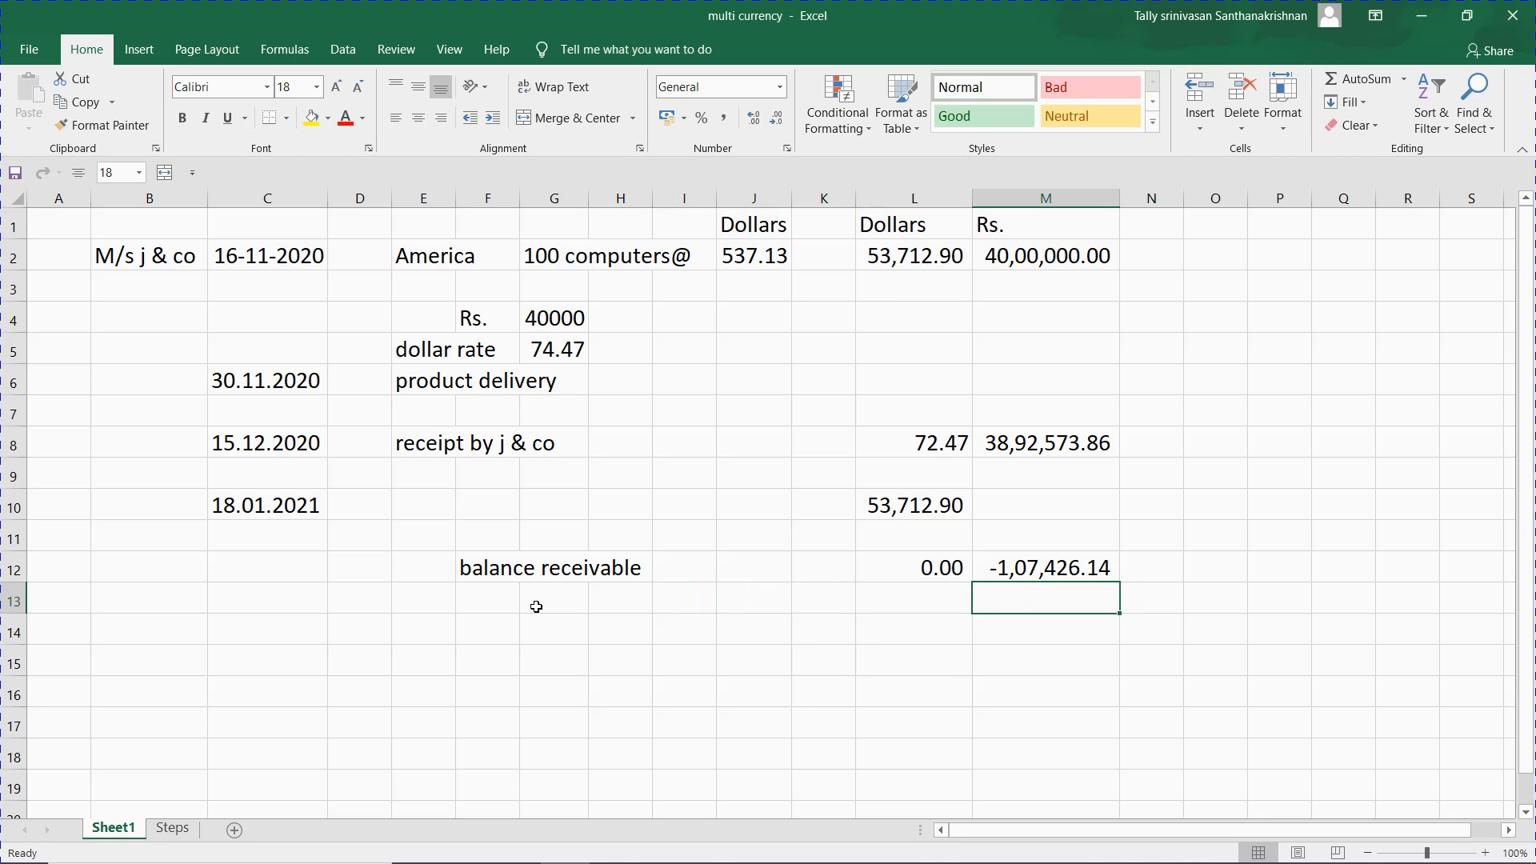
{"action": "type", "text": "Fore"}
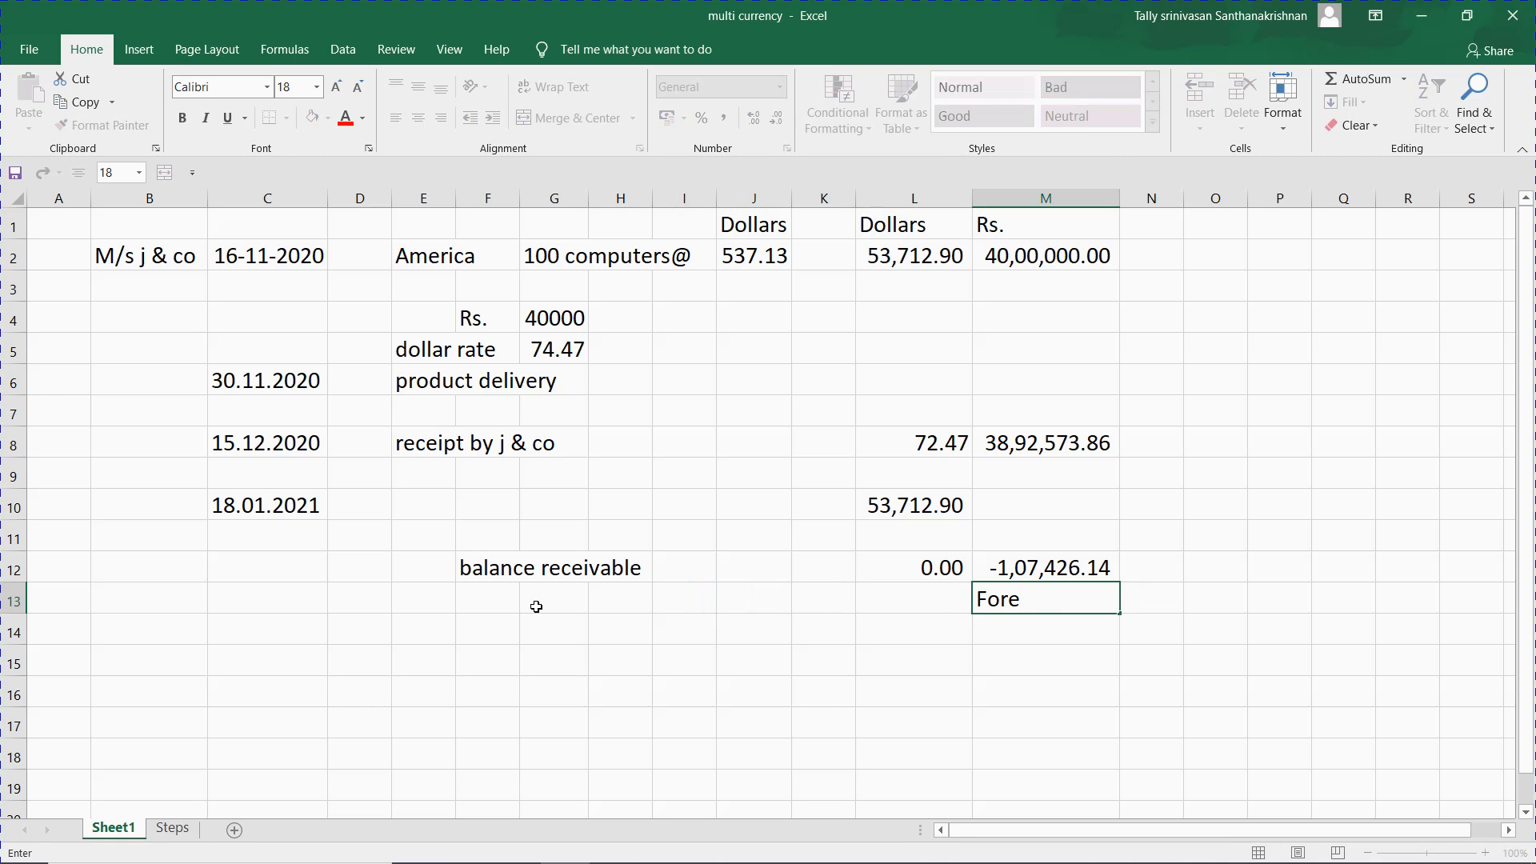
{"action": "type", "text": "x loss"}
{"action": "key", "text": "Return"}
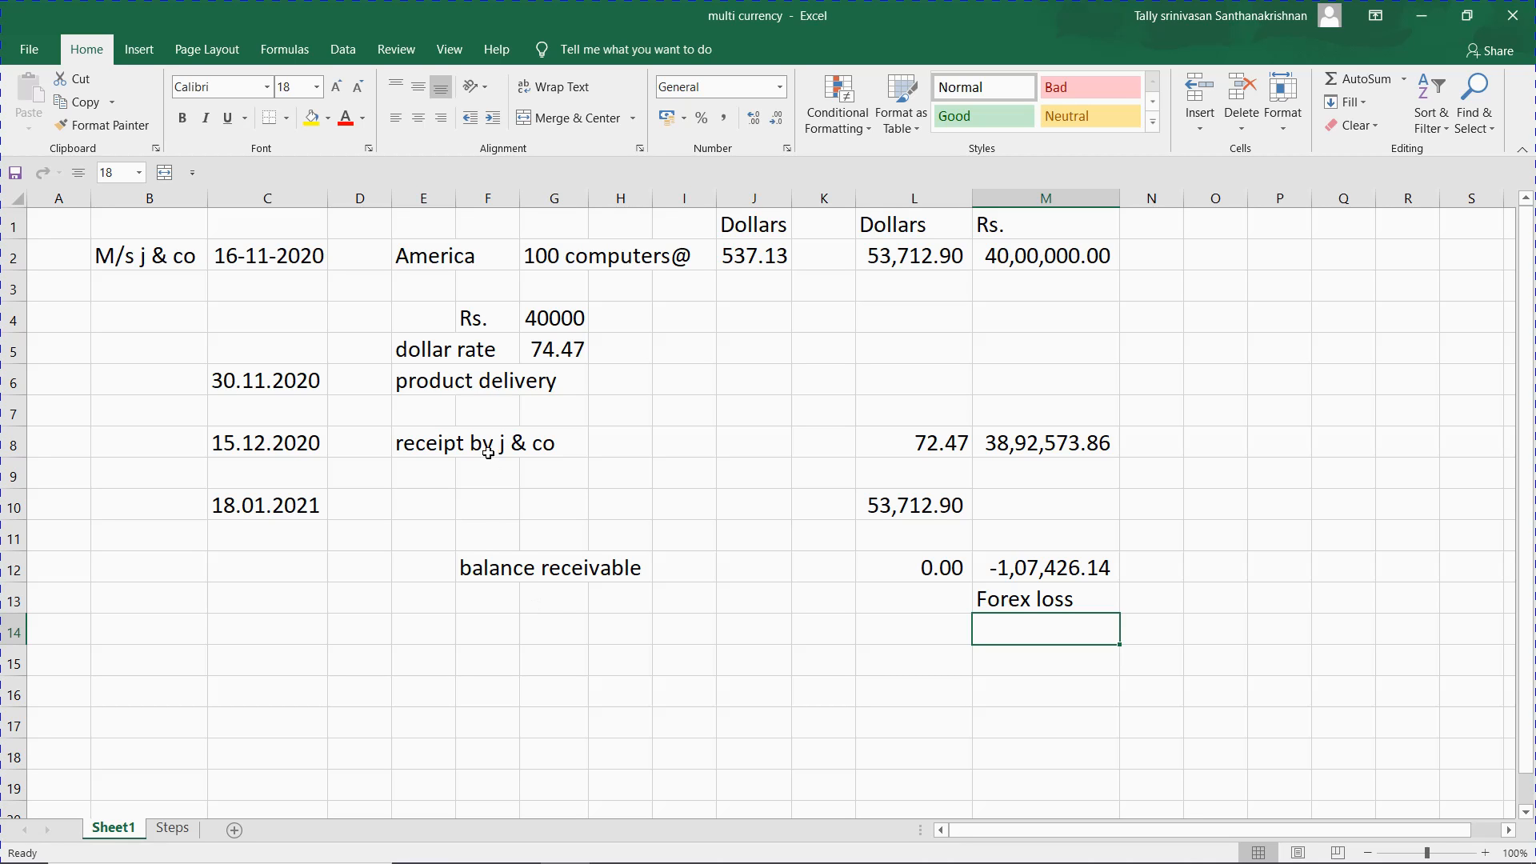
- Set the receipt dollar rate in cell L8 to 76.47
{"action": "left_click", "coordinate": [911, 440]}
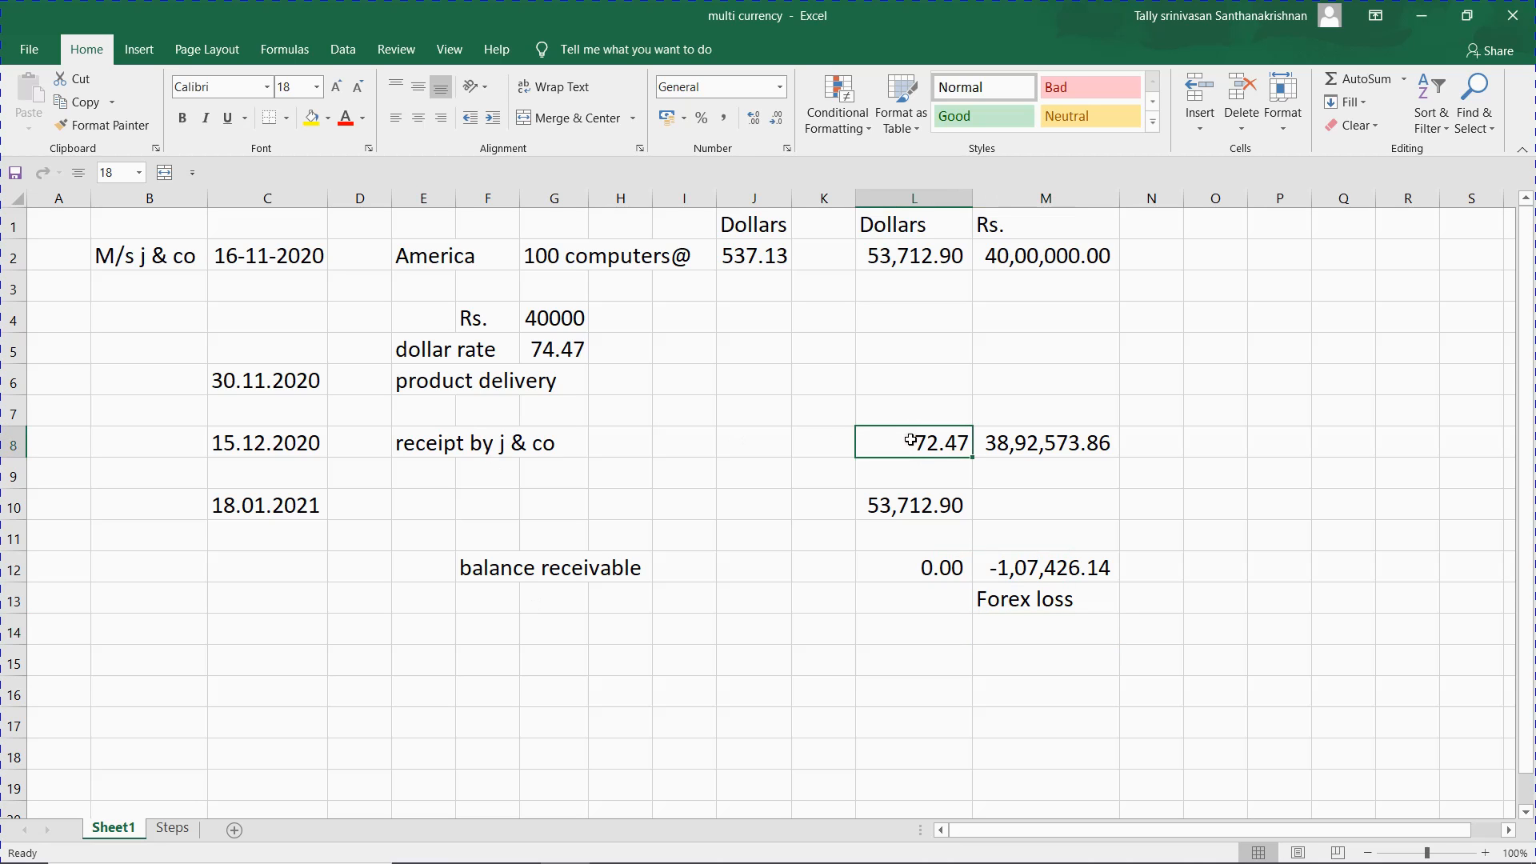
{"action": "type", "text": "76.47"}
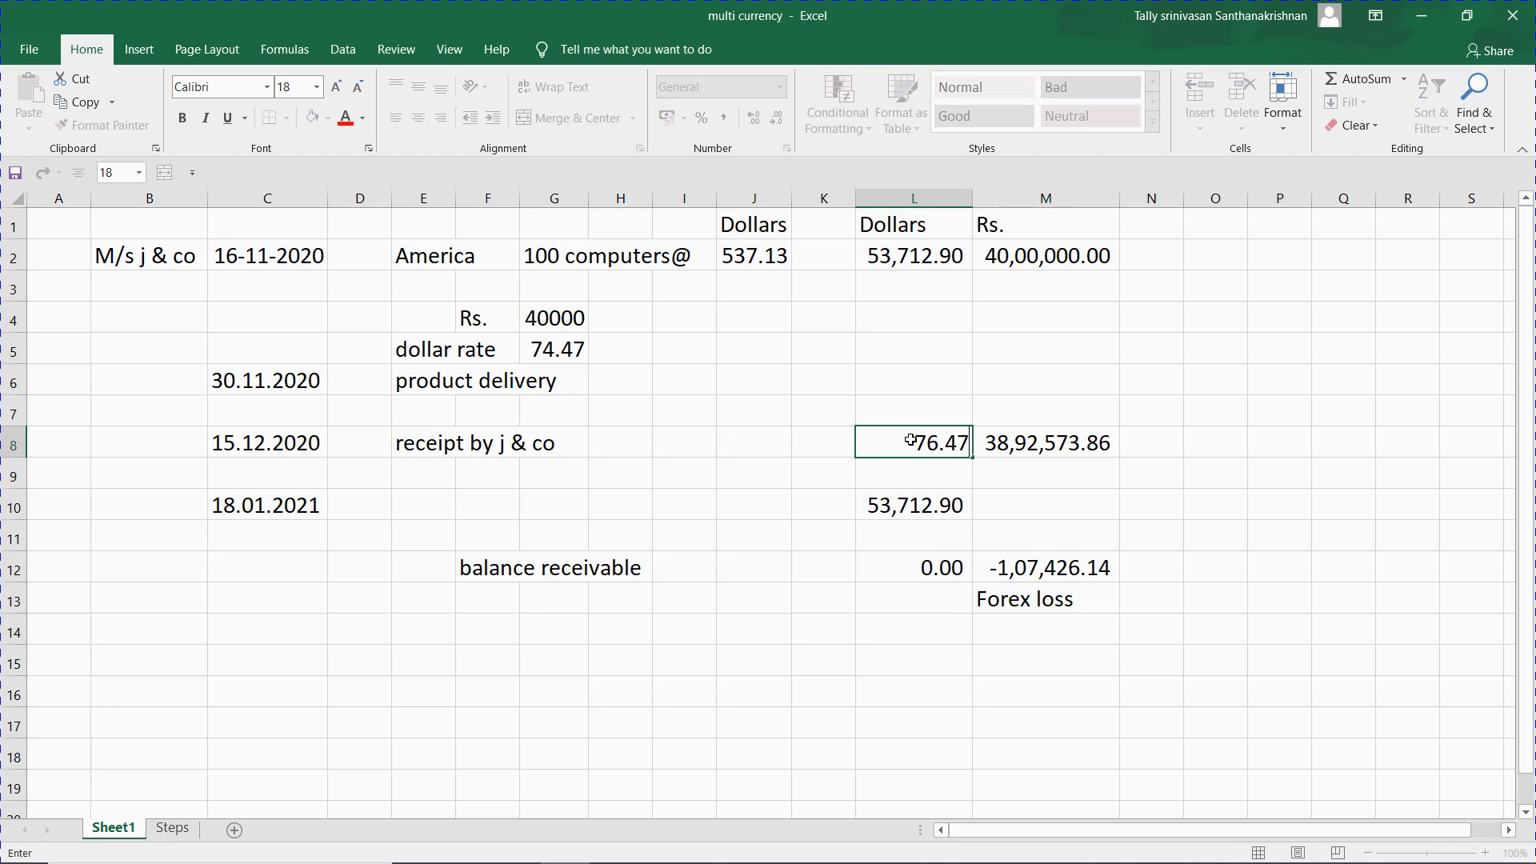
{"action": "key", "text": "Return"}
- Change the label in cell M13 to "Forex gain"
{"action": "left_click", "coordinate": [1067, 598]}
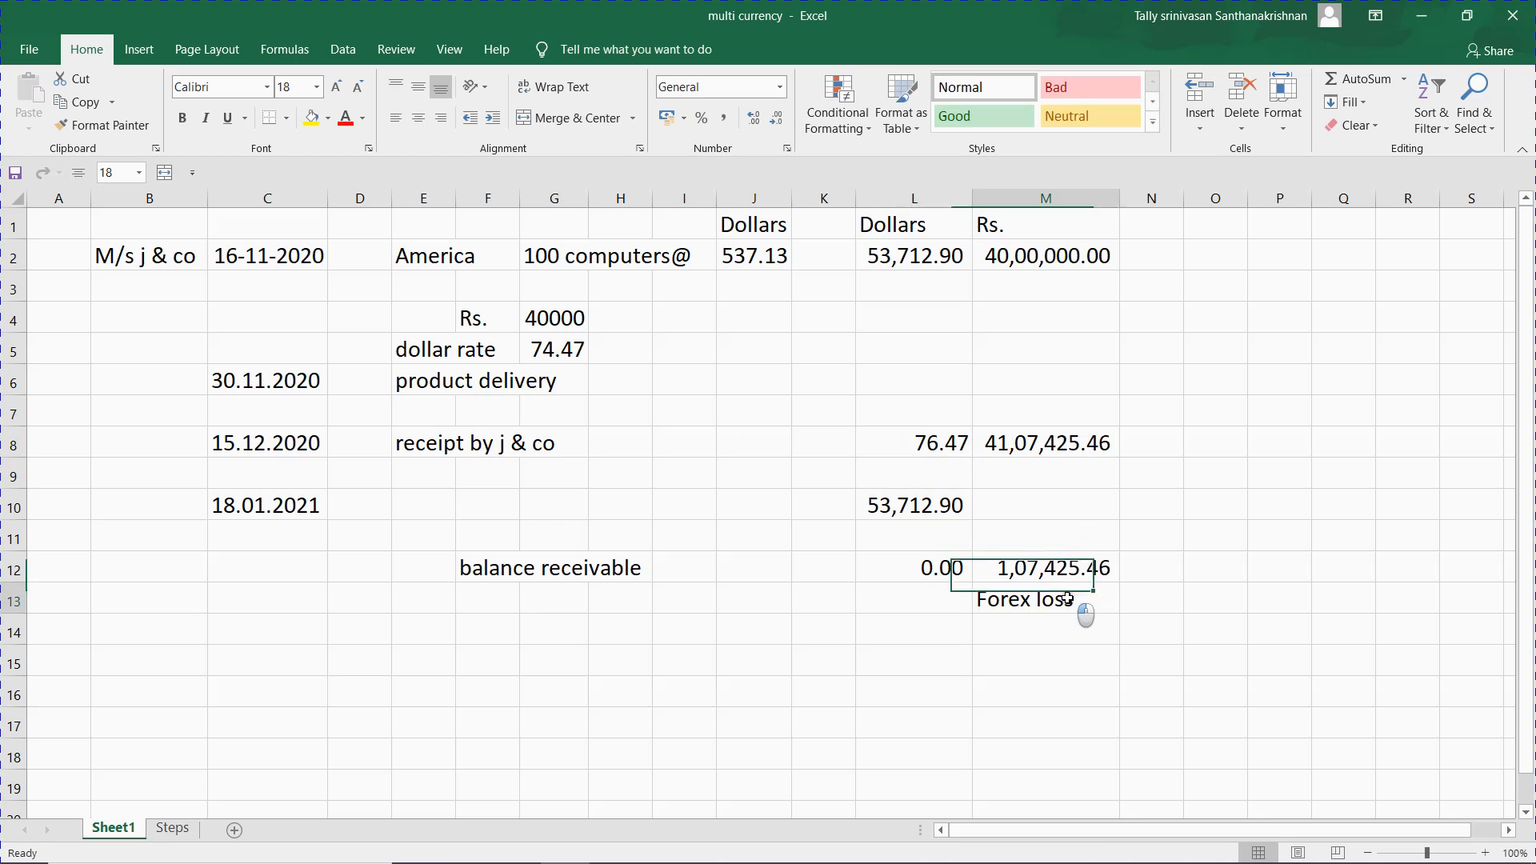
{"action": "type", "text": "Fore"}
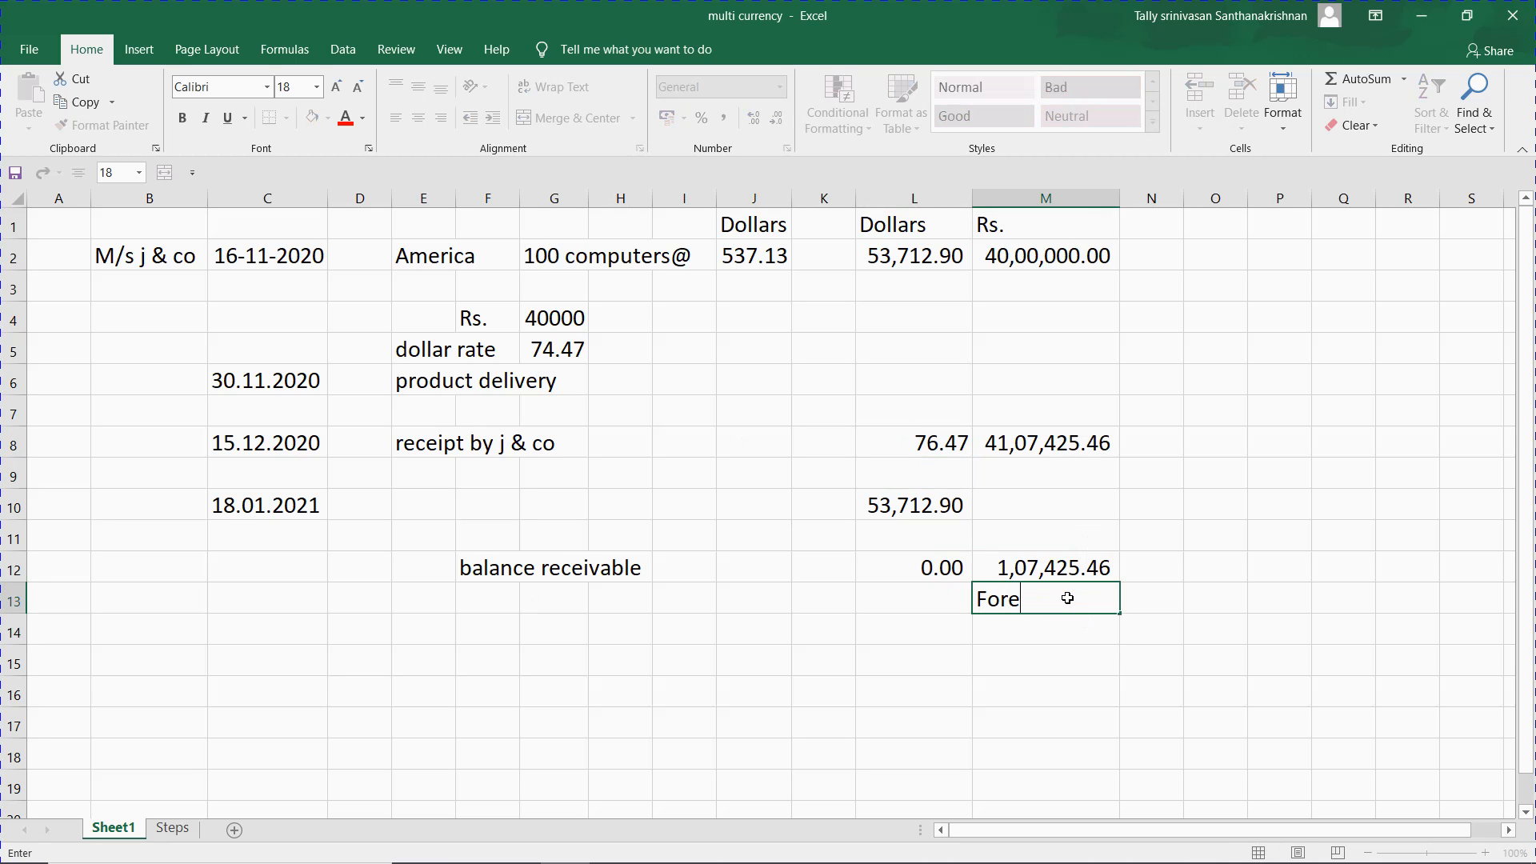
{"action": "type", "text": "x gain"}
{"action": "key", "text": "Return"}
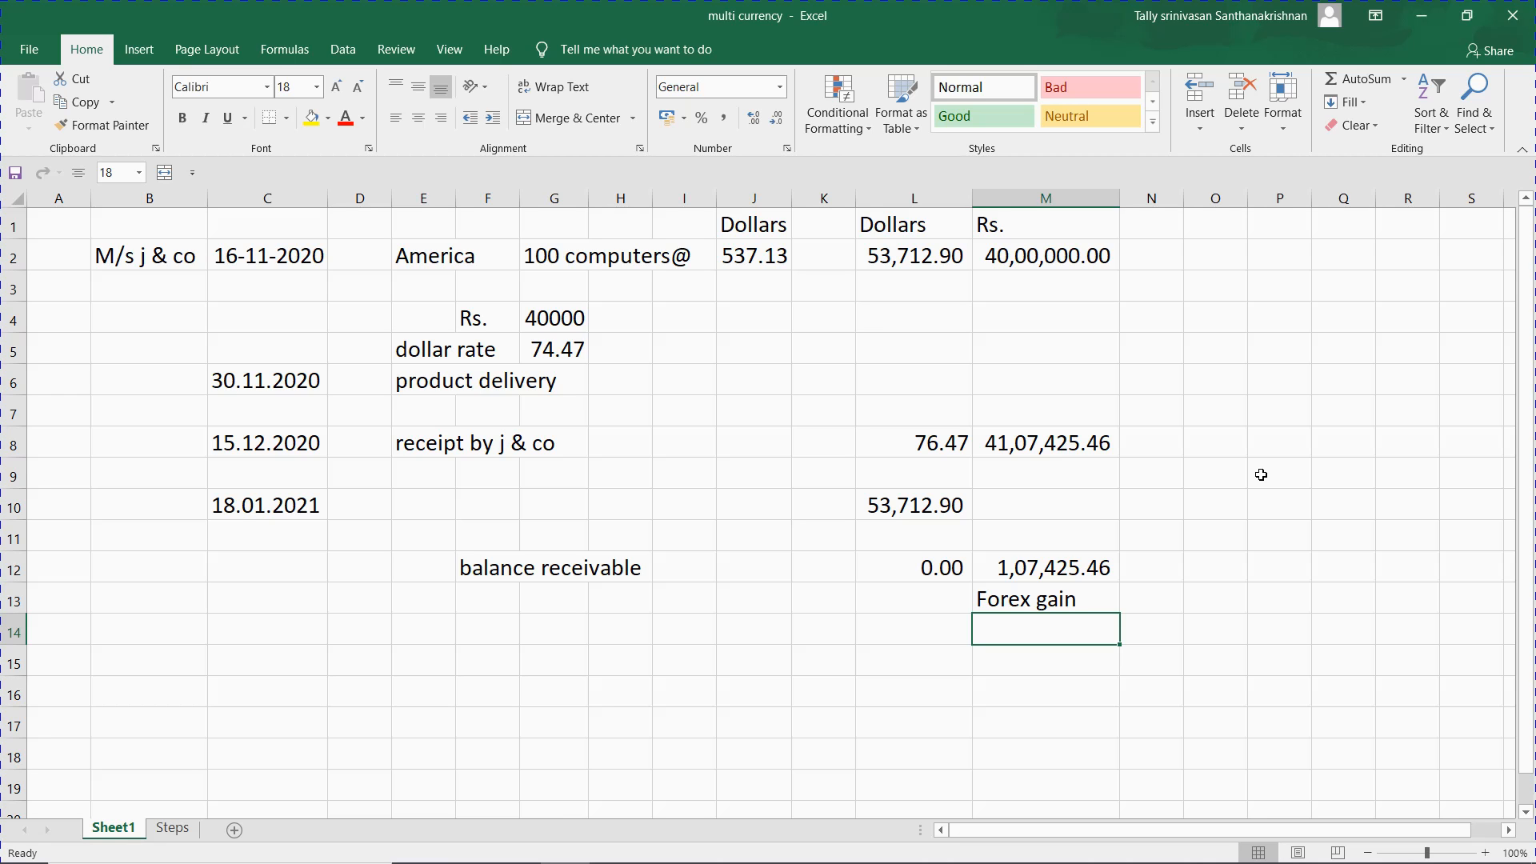
- Open the Steps sheet and widen column B so most of the Particulars text fits inside it
{"action": "key", "text": "alt+Tab"}
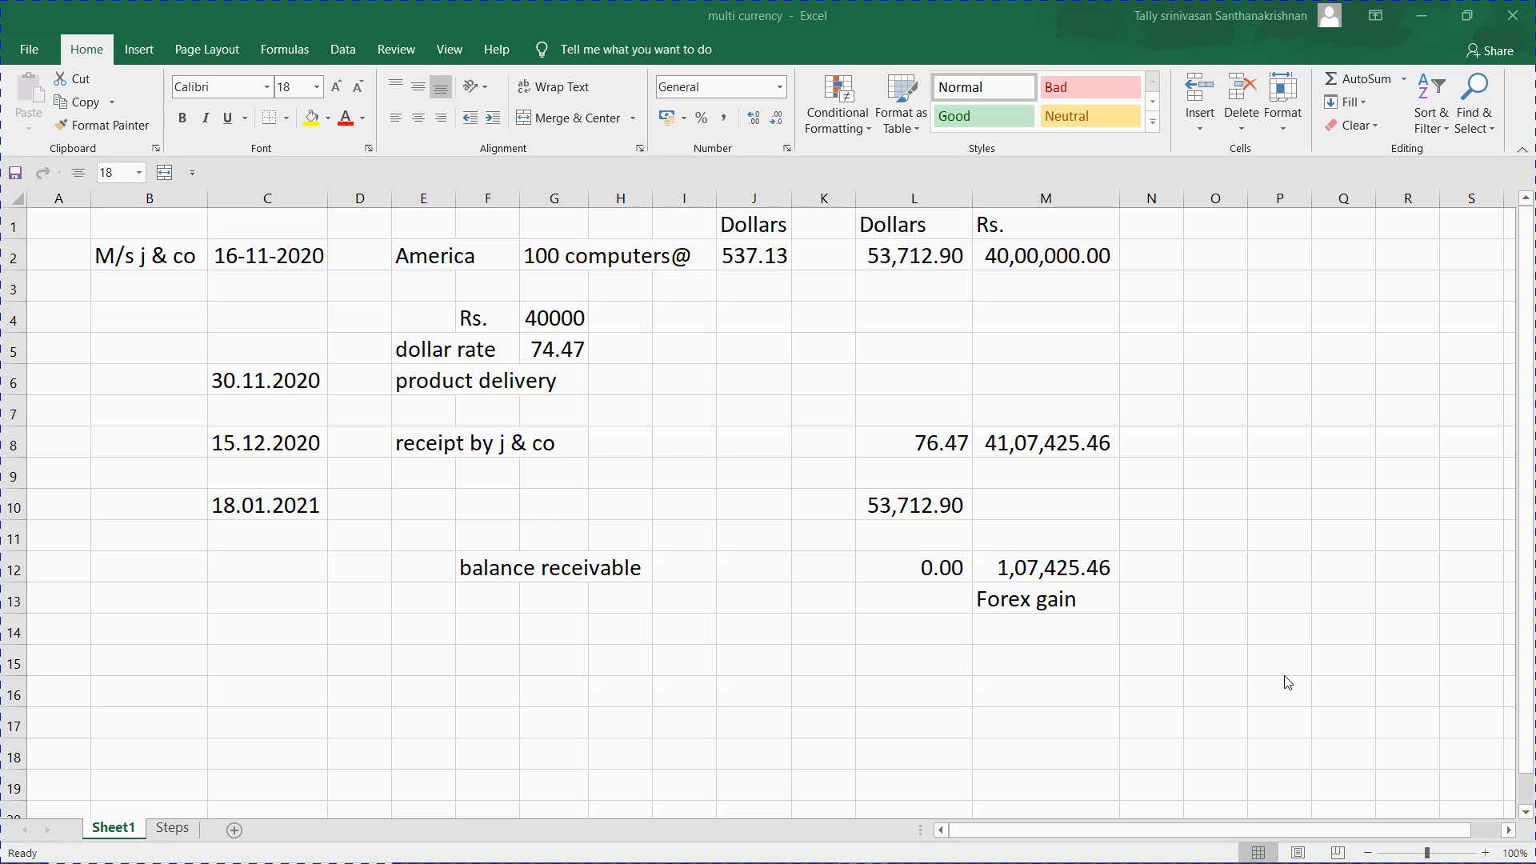
{"action": "left_click", "coordinate": [164, 829]}
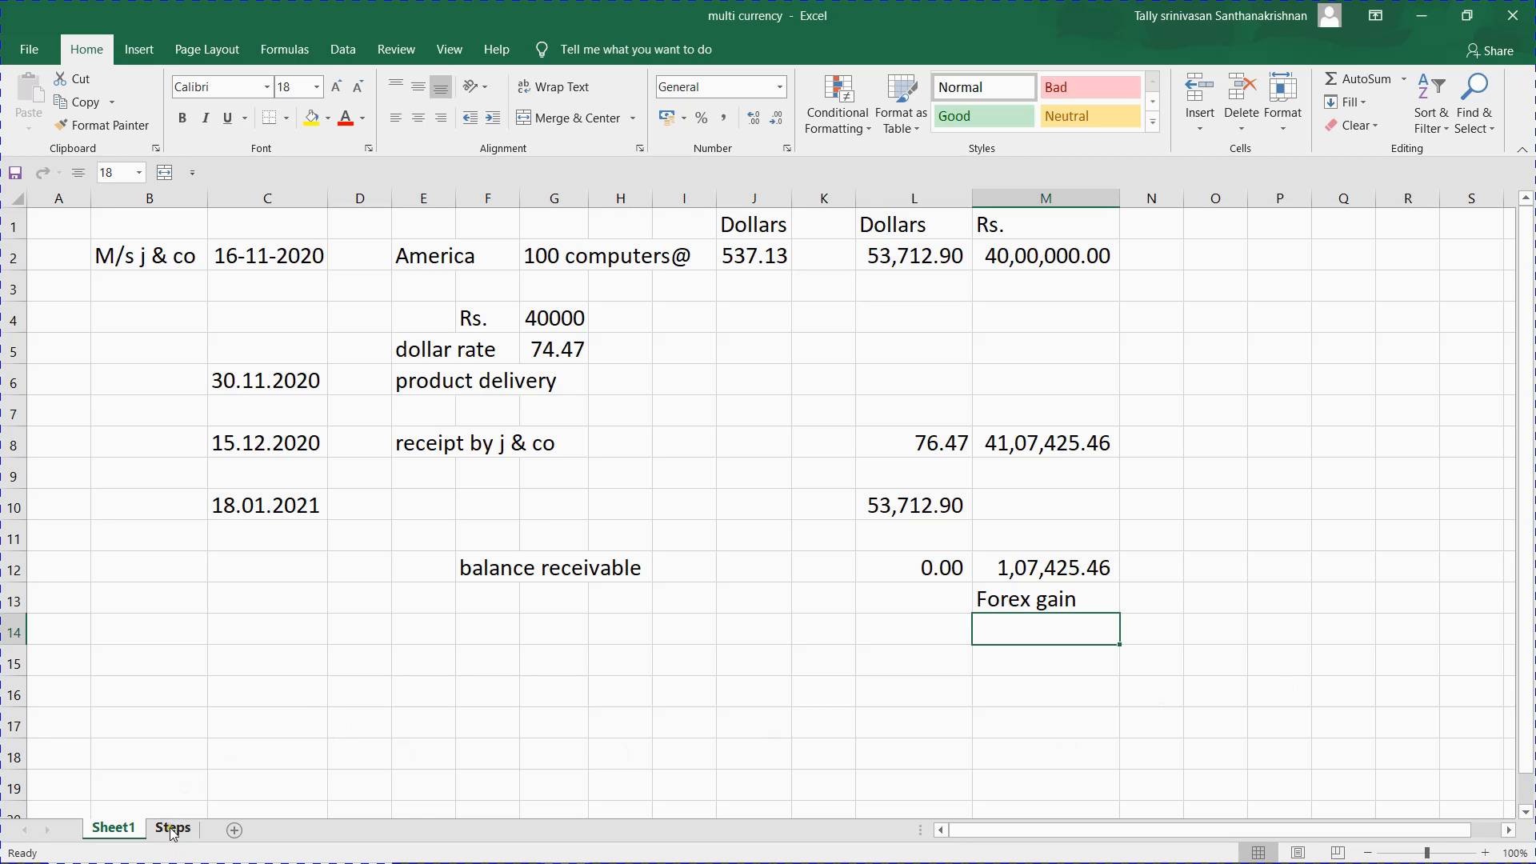
{"action": "left_click", "coordinate": [169, 830]}
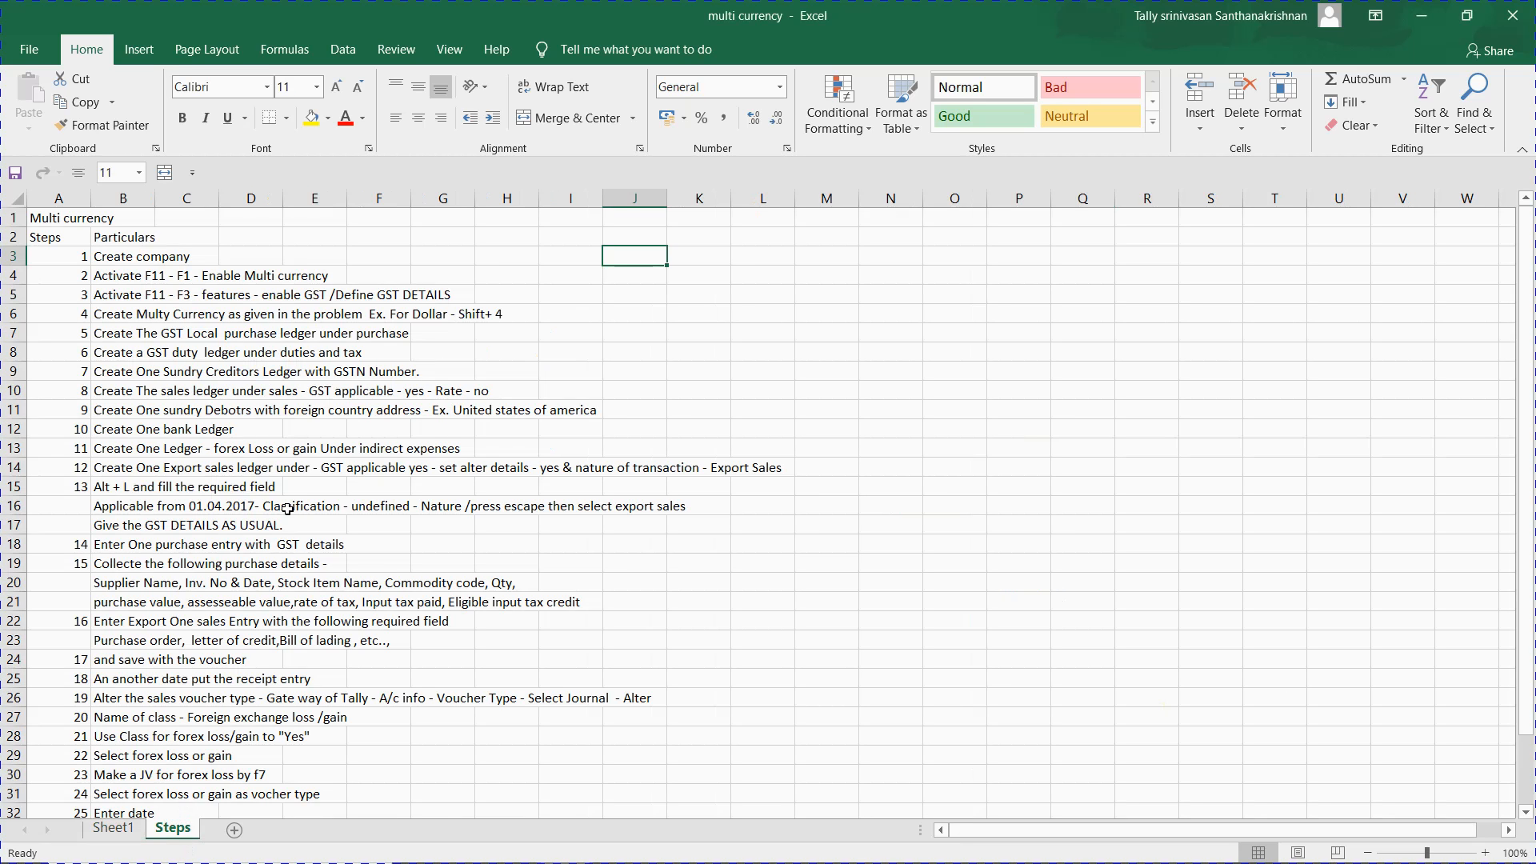
{"action": "left_click", "coordinate": [564, 259]}
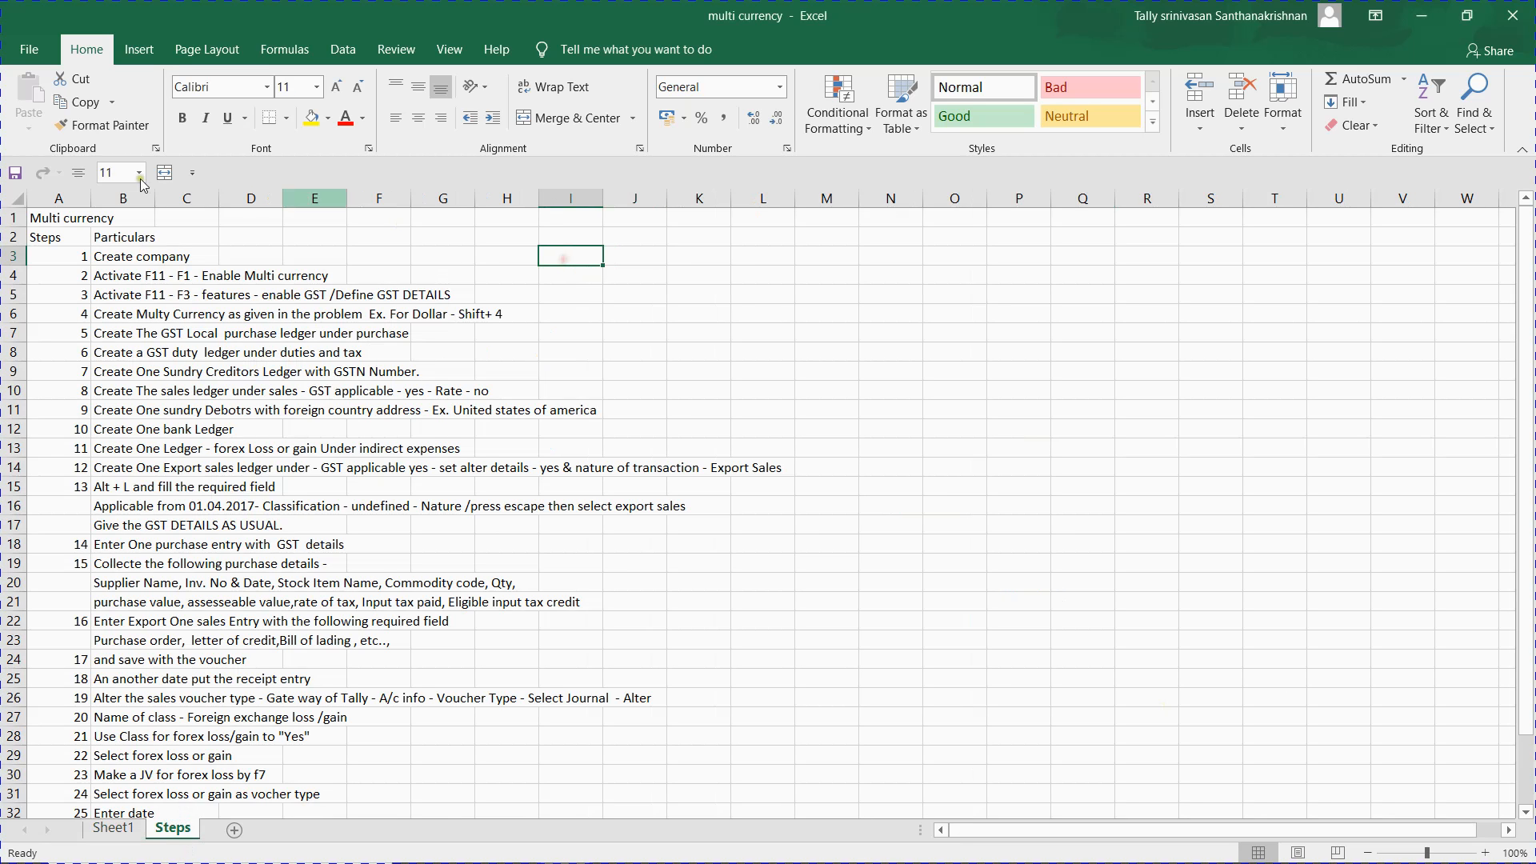
{"action": "double_click", "coordinate": [158, 198]}
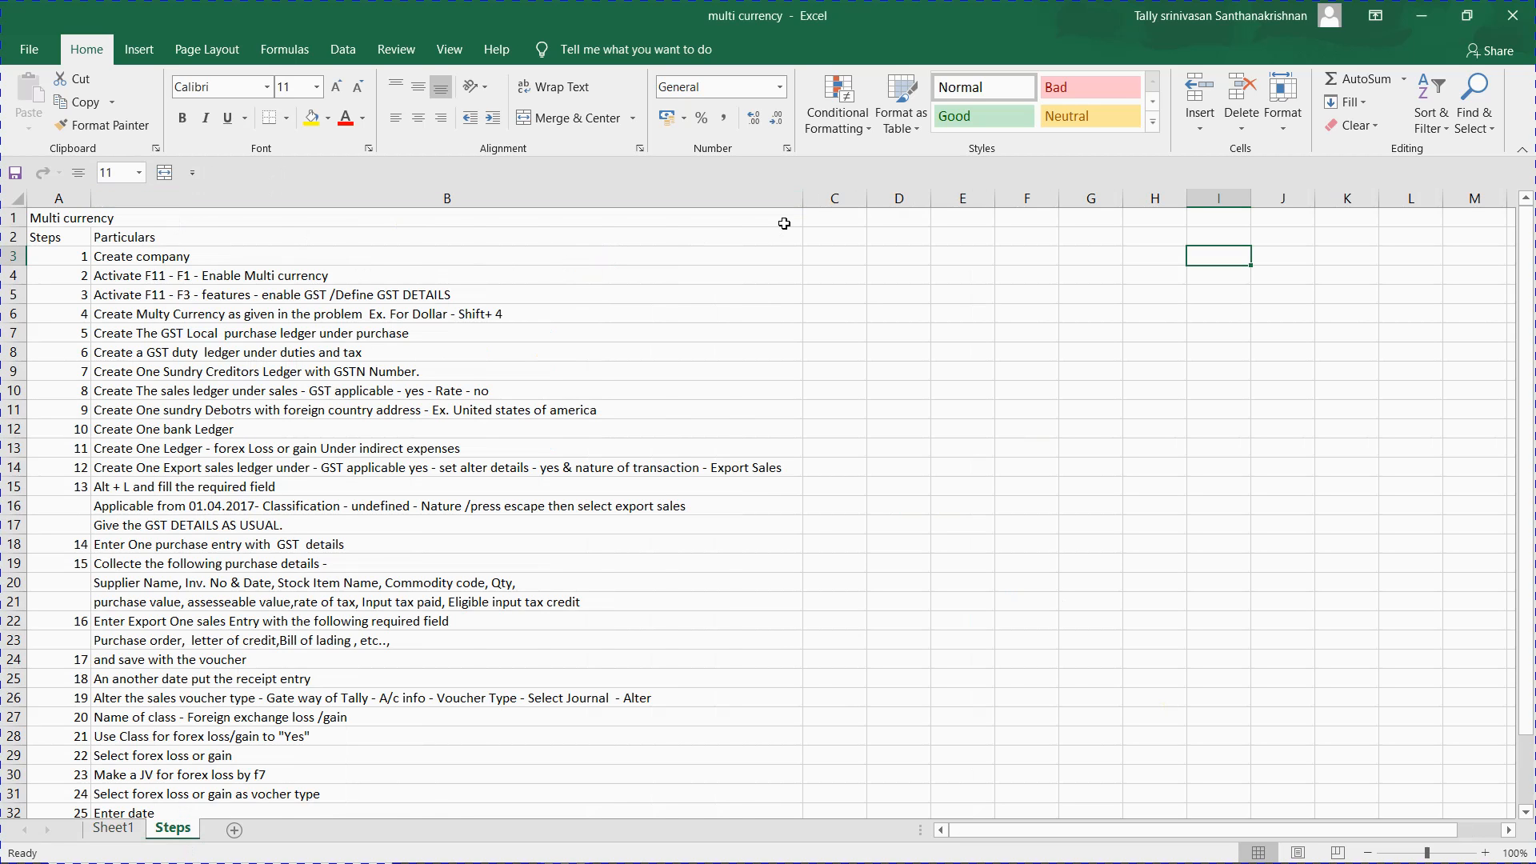
{"action": "left_click_drag", "start_coordinate": [800, 202], "coordinate": [606, 198]}
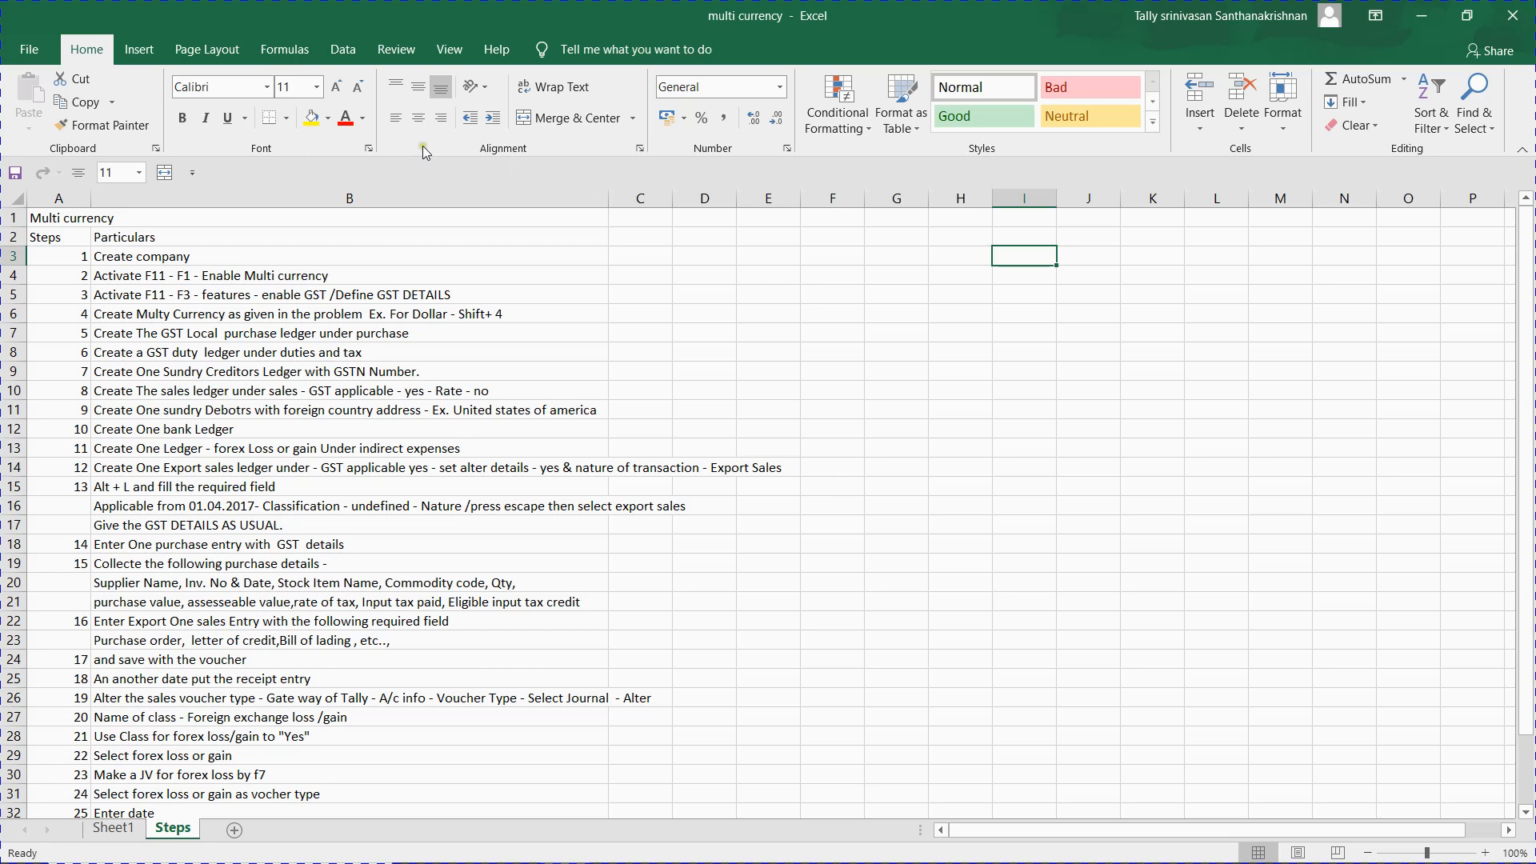
- Set the font size of the whole Particulars column B to 18 and select the multi currency activation step in B4
{"action": "left_click", "coordinate": [185, 199]}
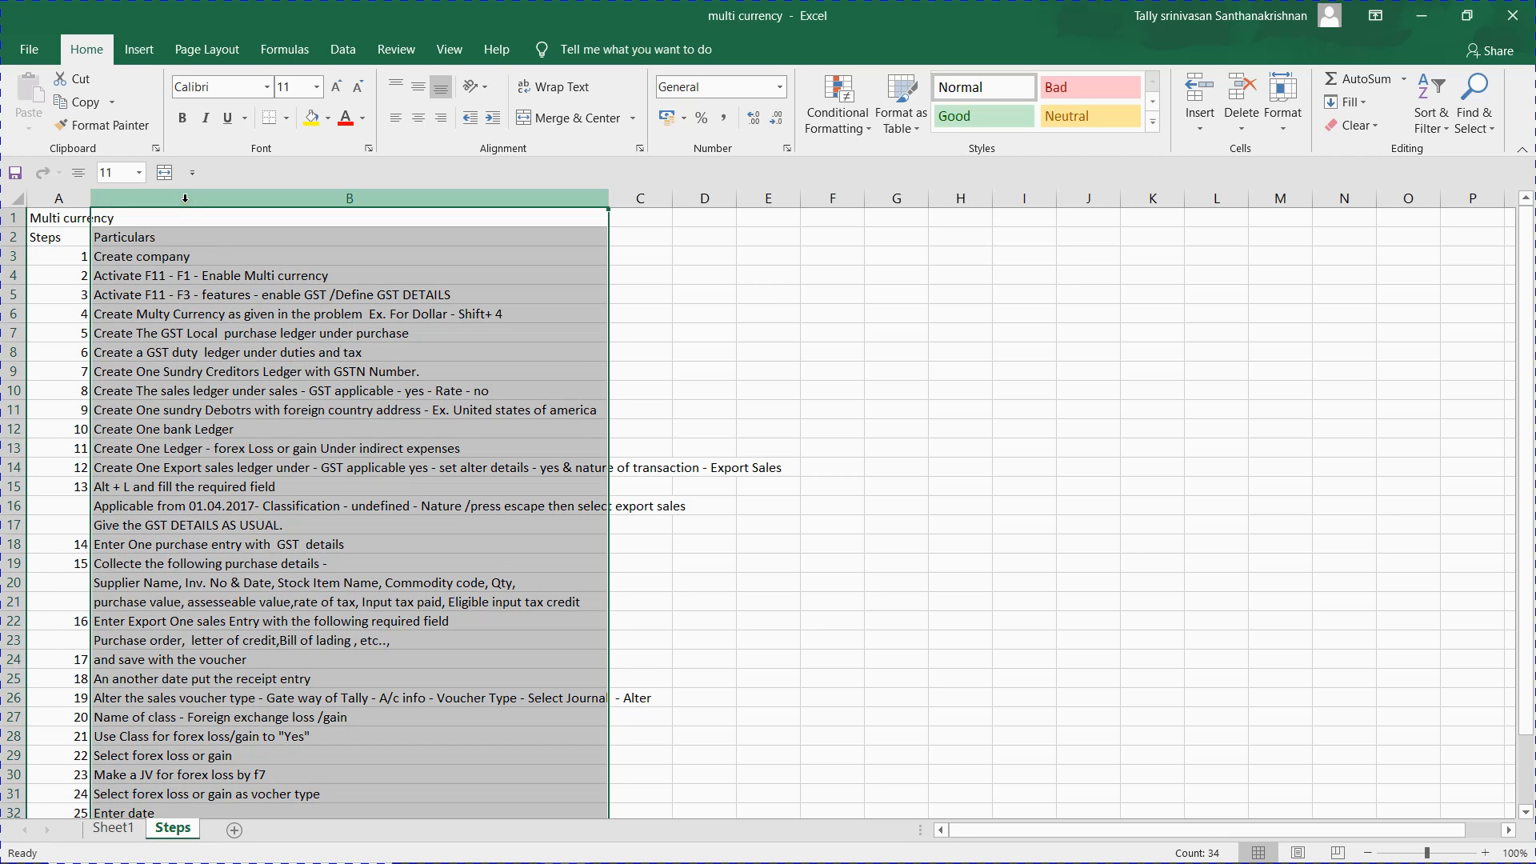
{"action": "left_click", "coordinate": [319, 89]}
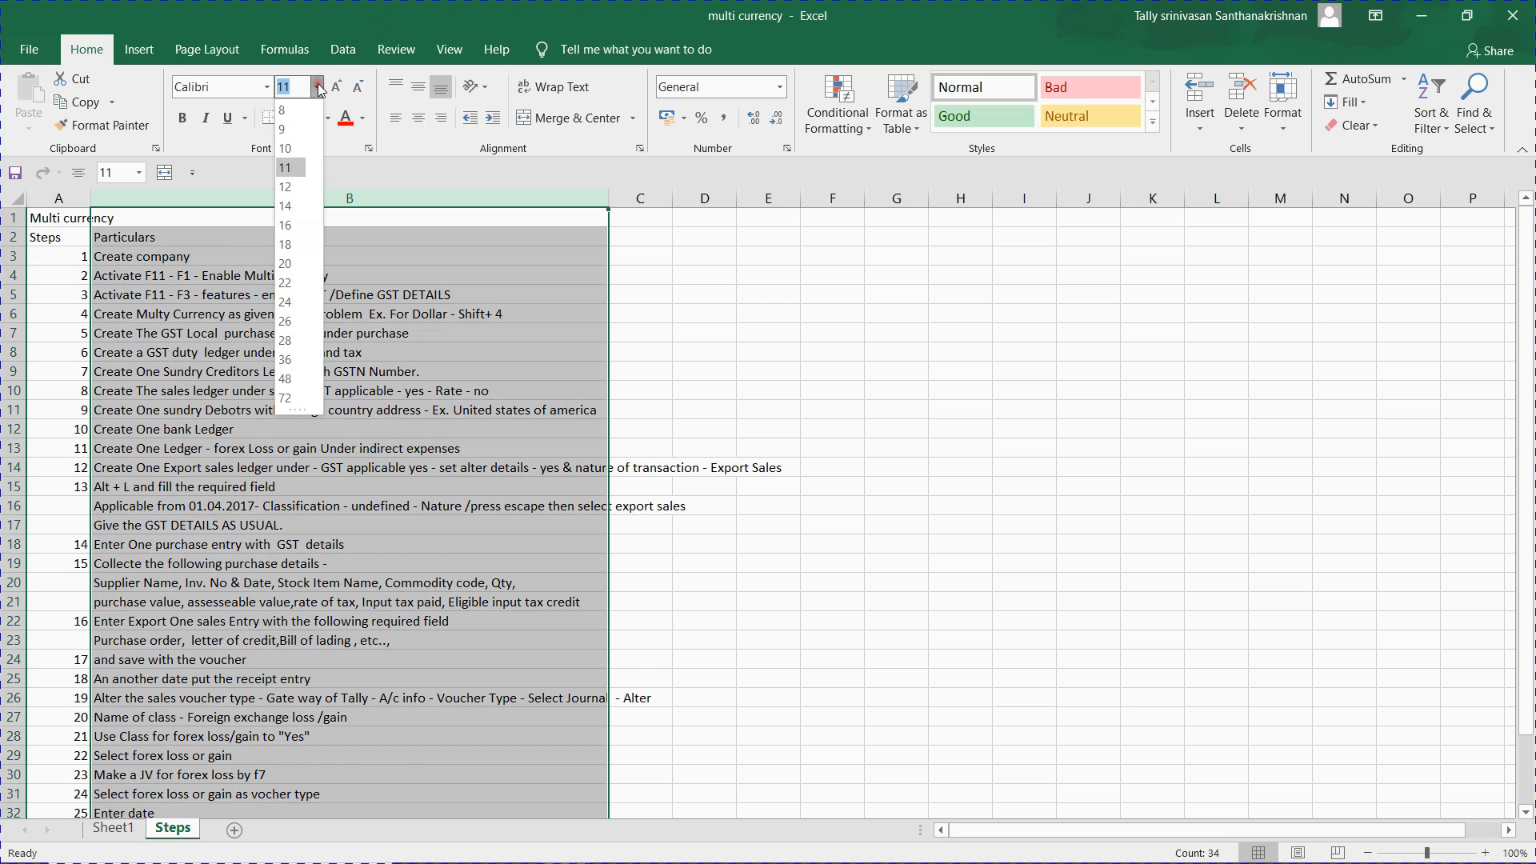
{"action": "type", "text": "18"}
{"action": "key", "text": "Return"}
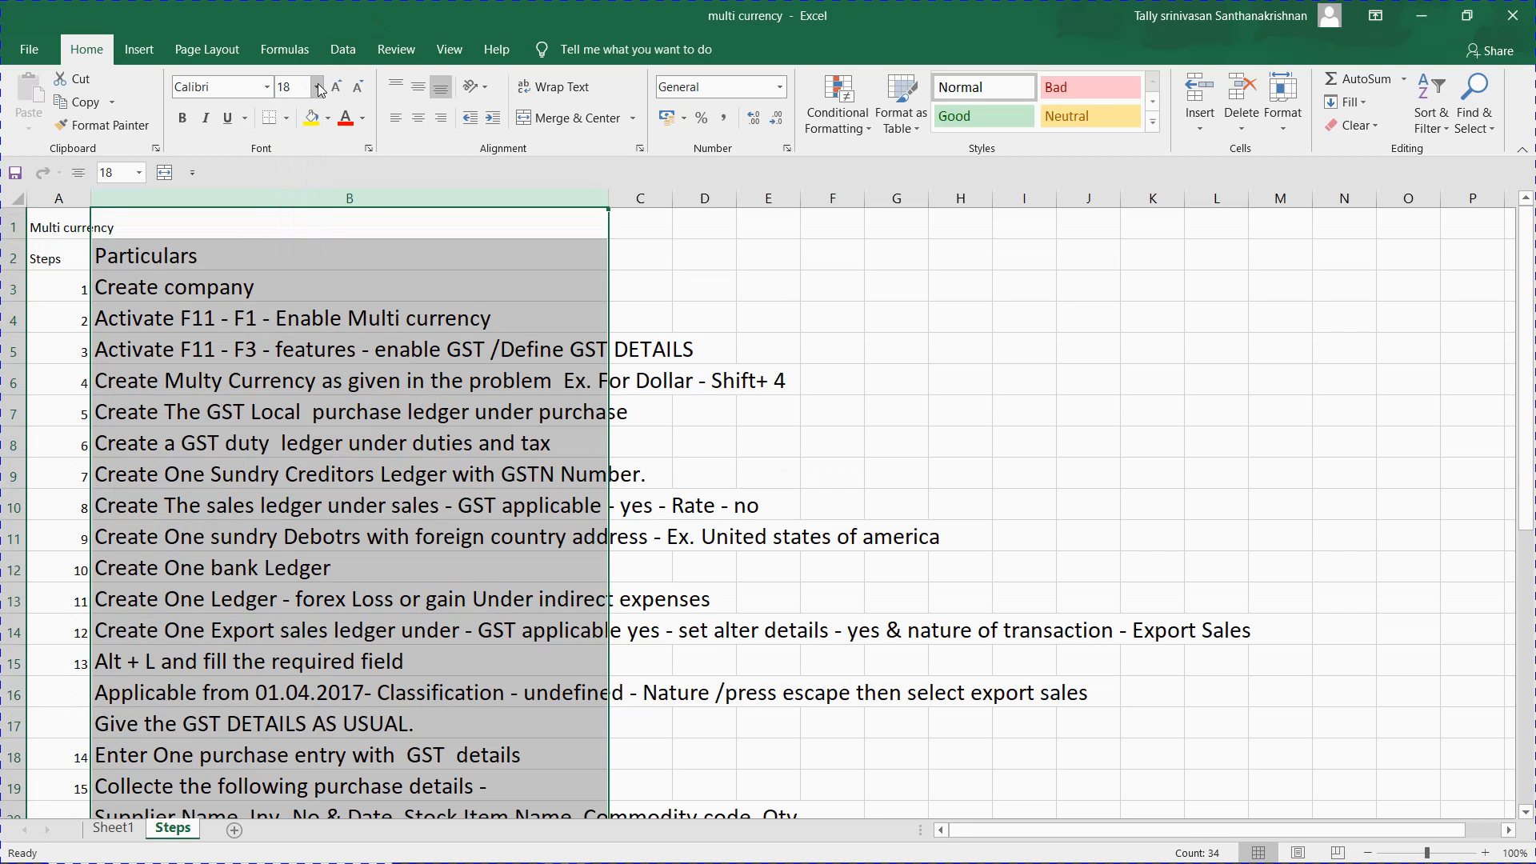
{"action": "left_click", "coordinate": [377, 258]}
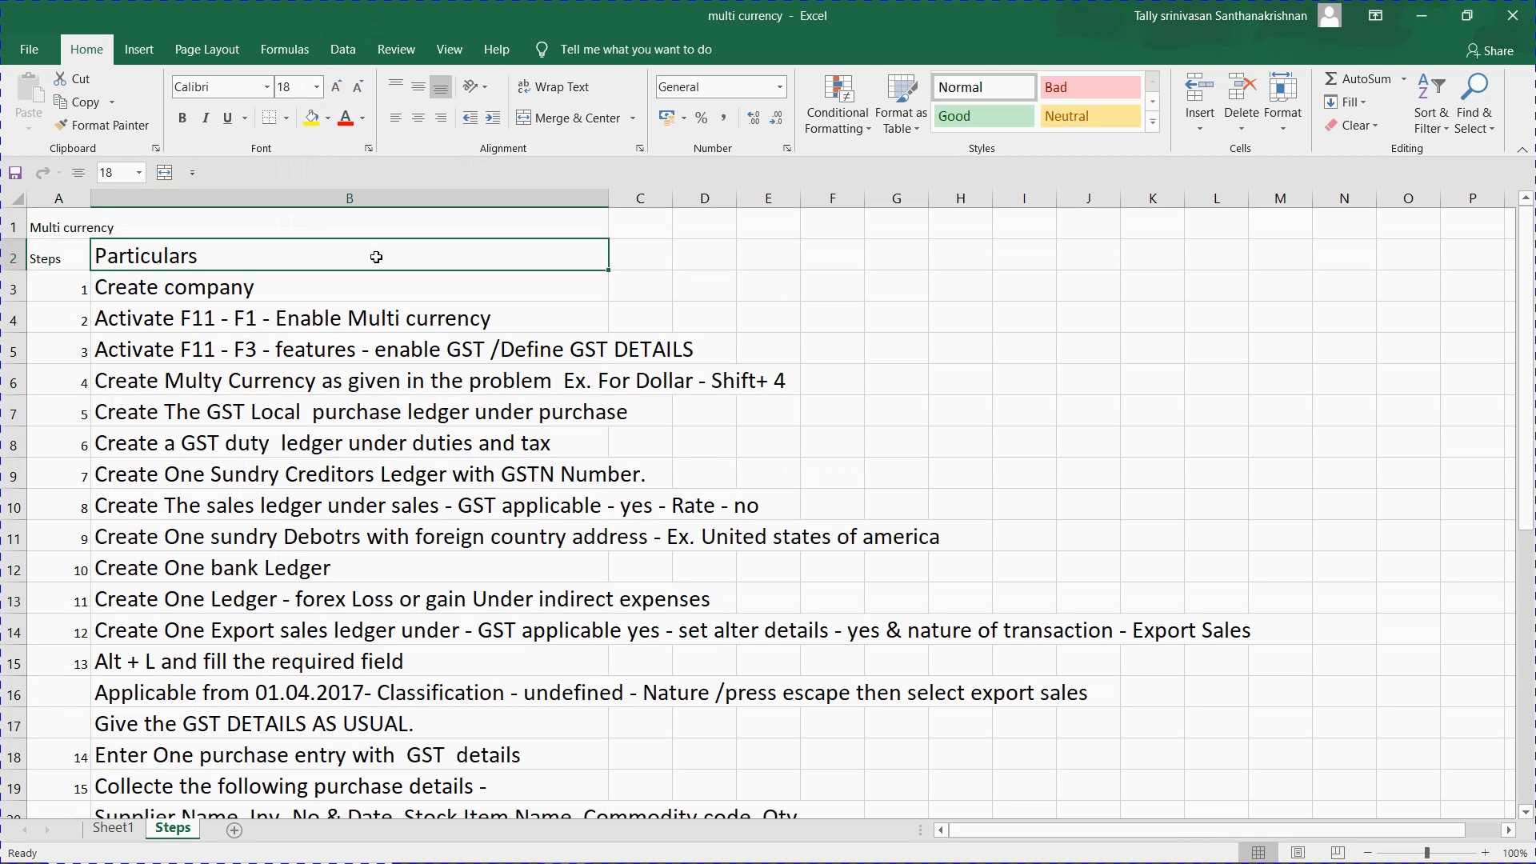
{"action": "key", "text": "Down"}
{"action": "key", "text": "Down"}
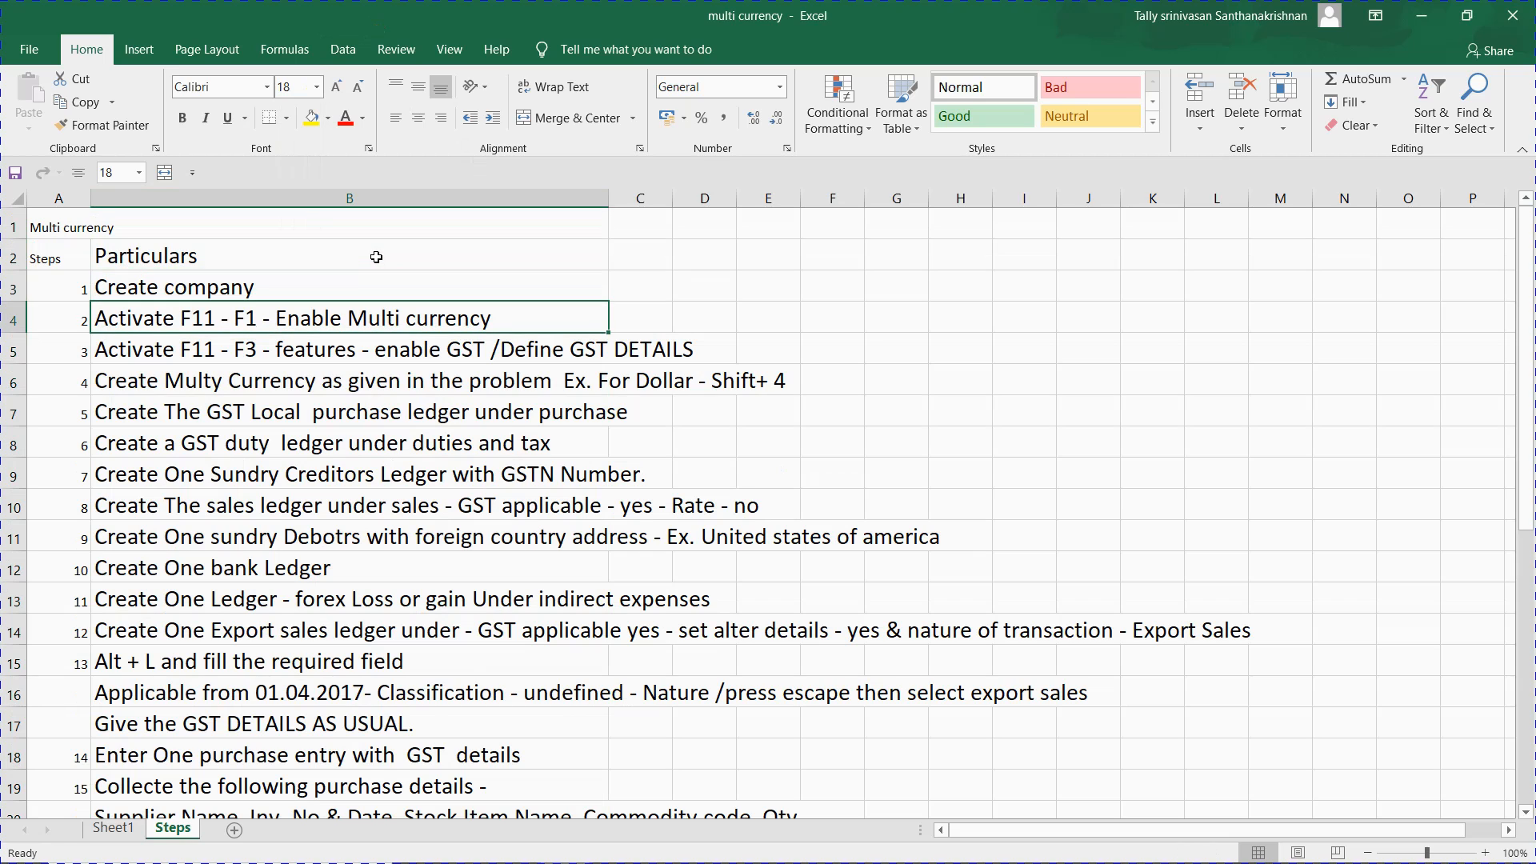
- Review the GST activation and currency creation steps in the list and return to the multi currency activation step in B4
{"action": "key", "text": "Down"}
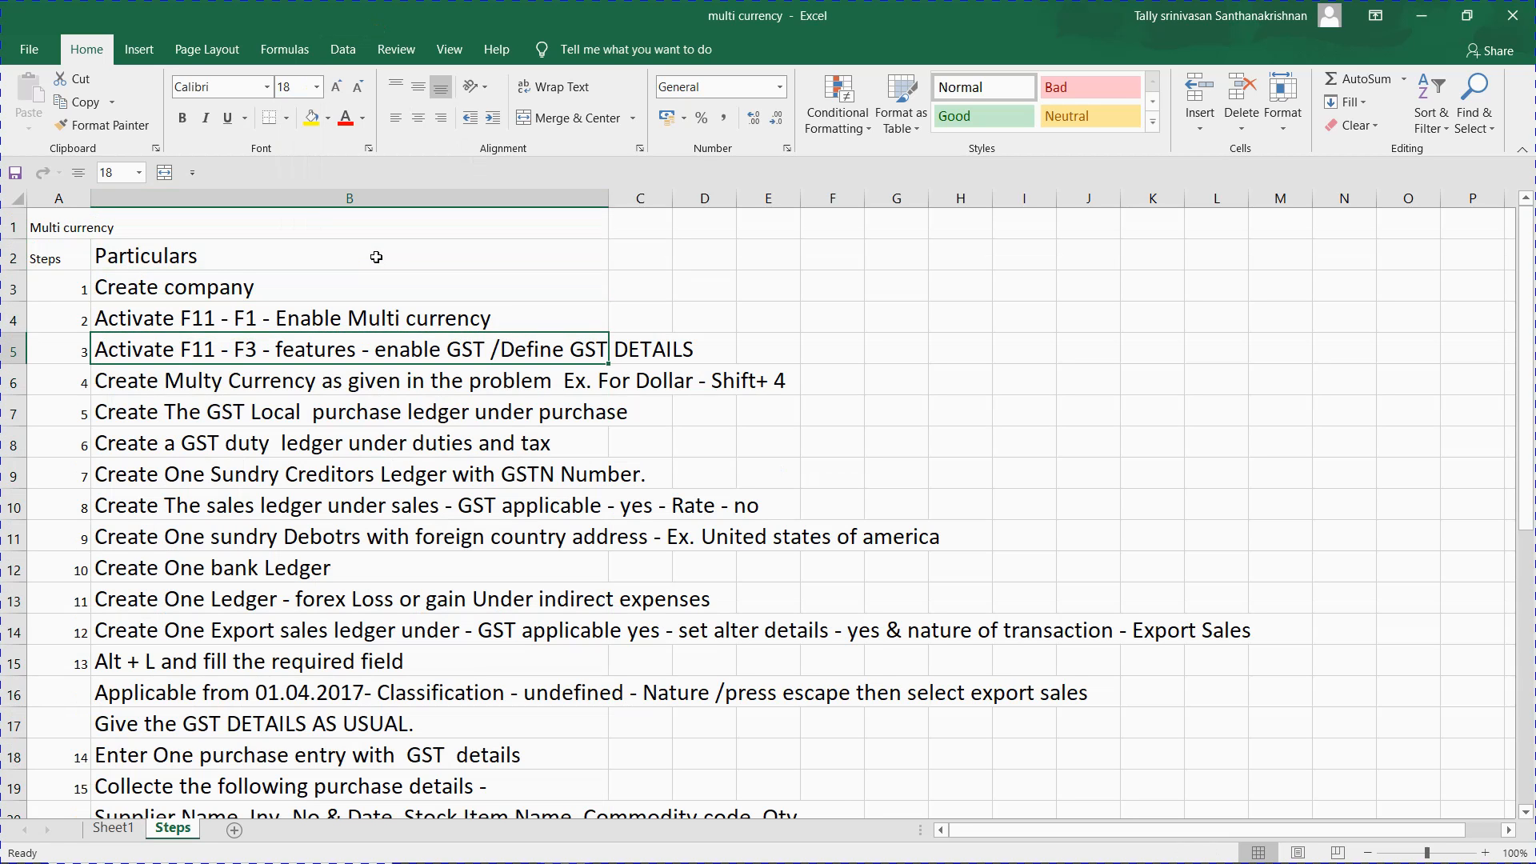
{"action": "key", "text": "Down"}
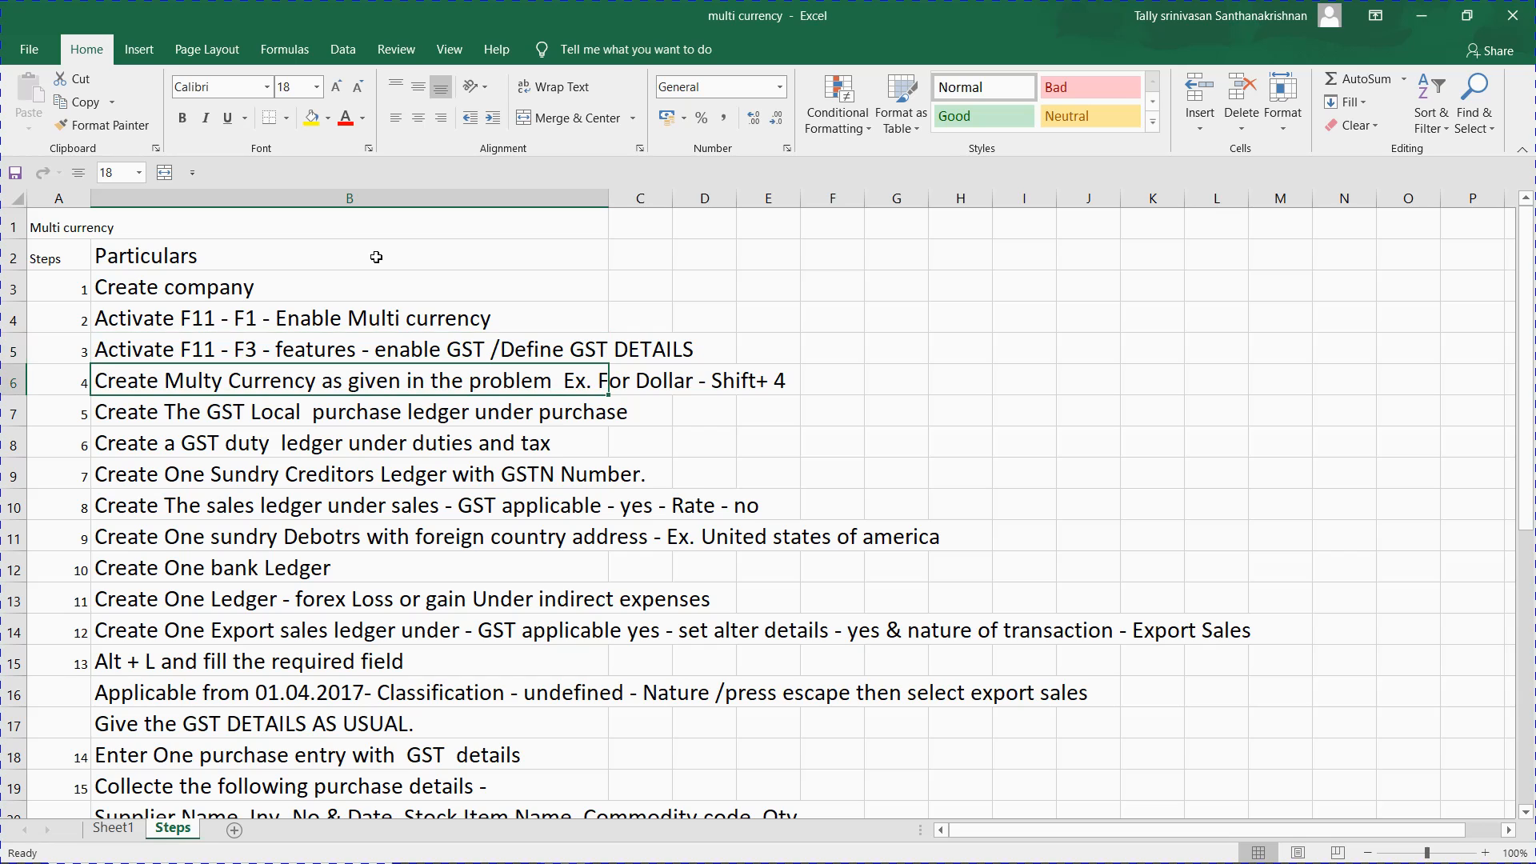
{"action": "key", "text": "Down"}
{"action": "key", "text": "Up"}
{"action": "key", "text": "Up"}
{"action": "key", "text": "Up"}
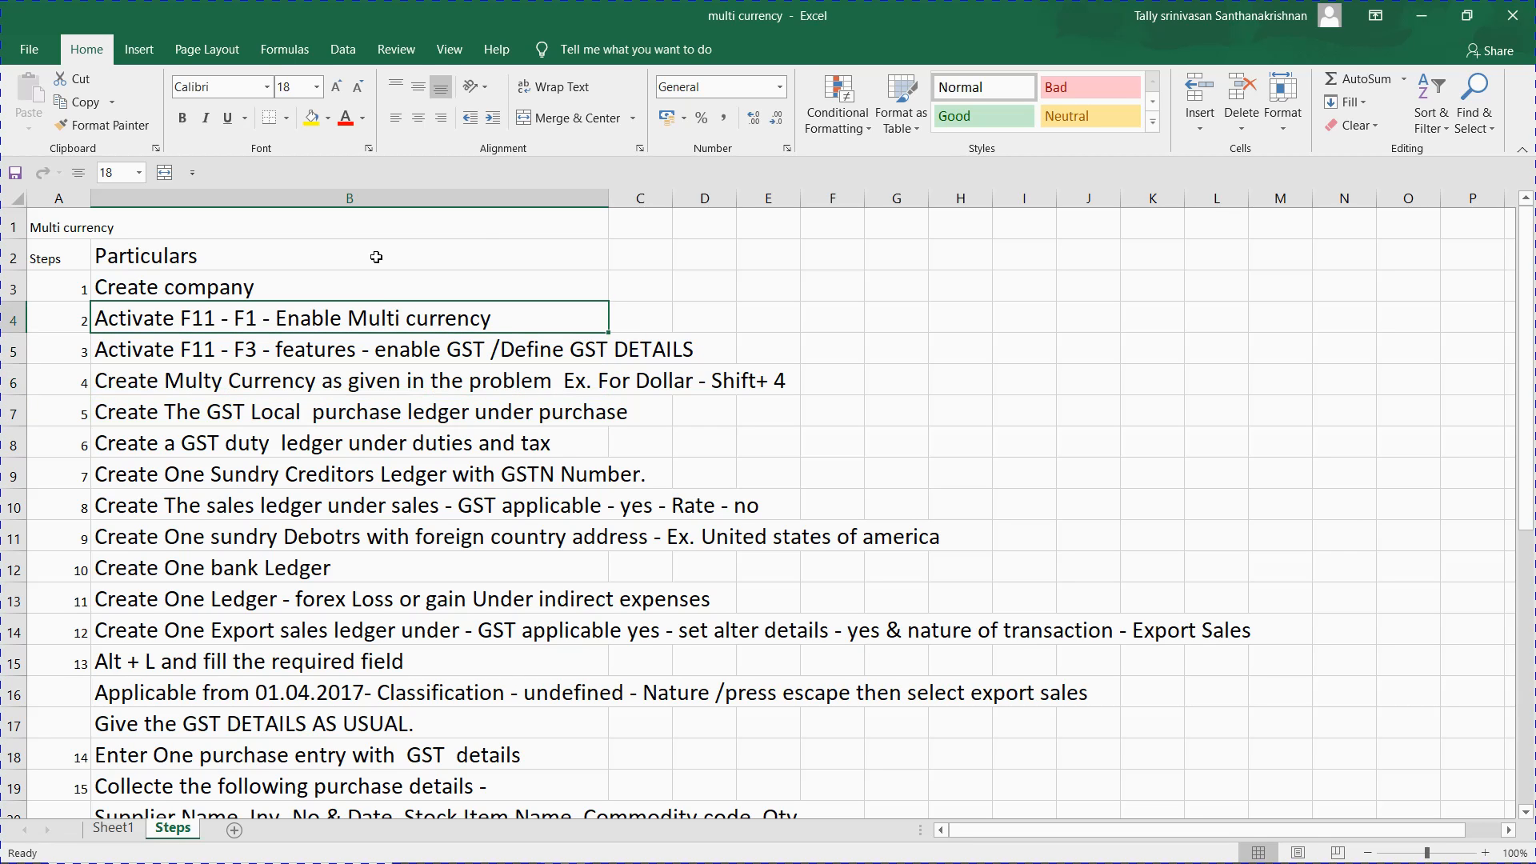
- Minimise the workbook and the browser, and switch to Tally.ERP 9
{"action": "left_click", "coordinate": [1432, 17]}
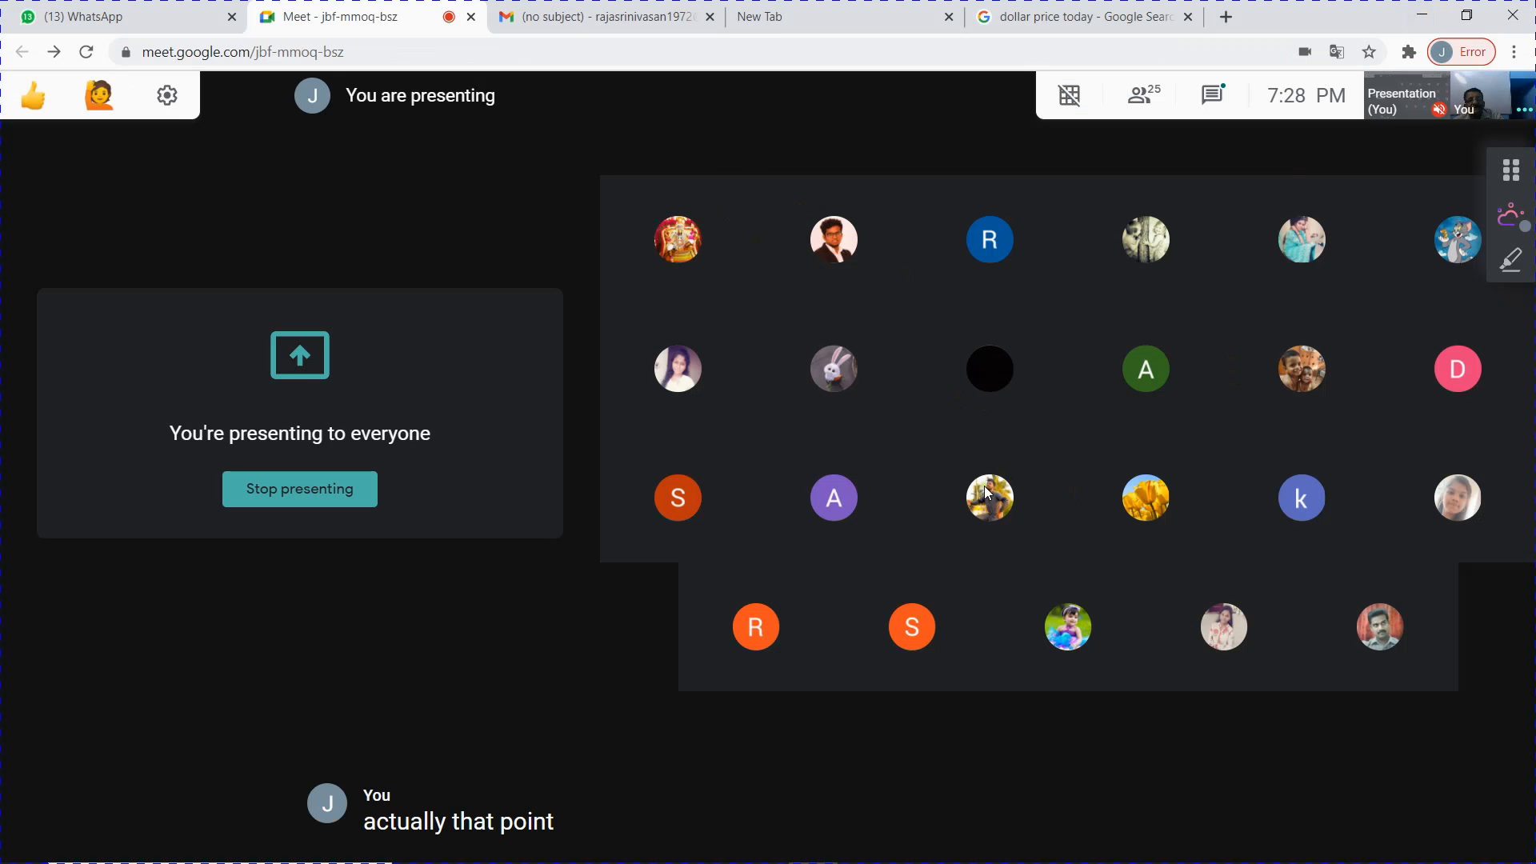
{"action": "left_click", "coordinate": [1424, 14]}
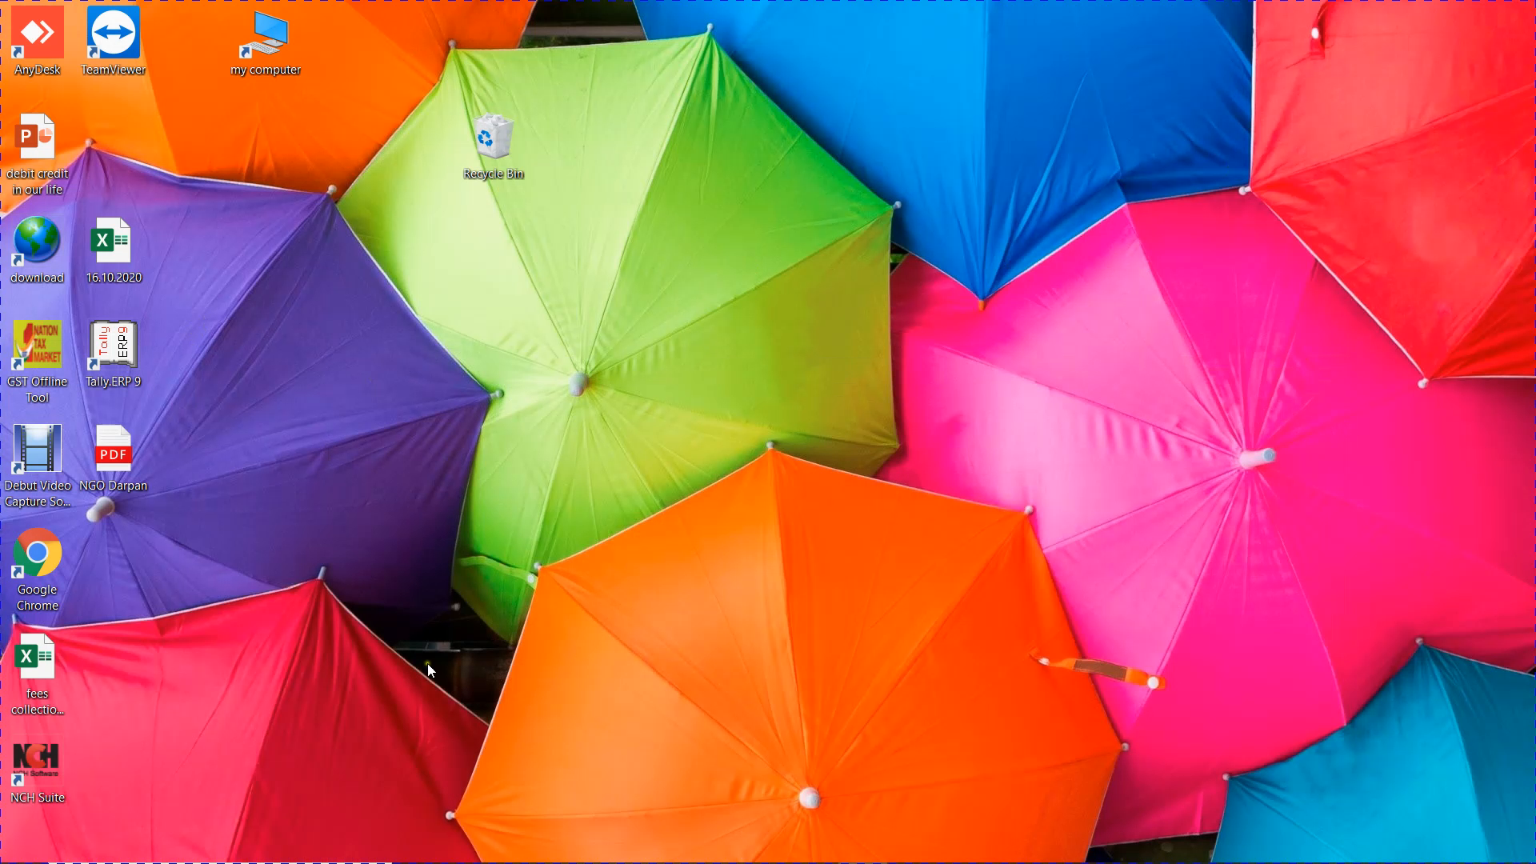
{"action": "mouse_move", "coordinate": [800, 860]}
{"action": "mouse_move", "coordinate": [912, 844]}
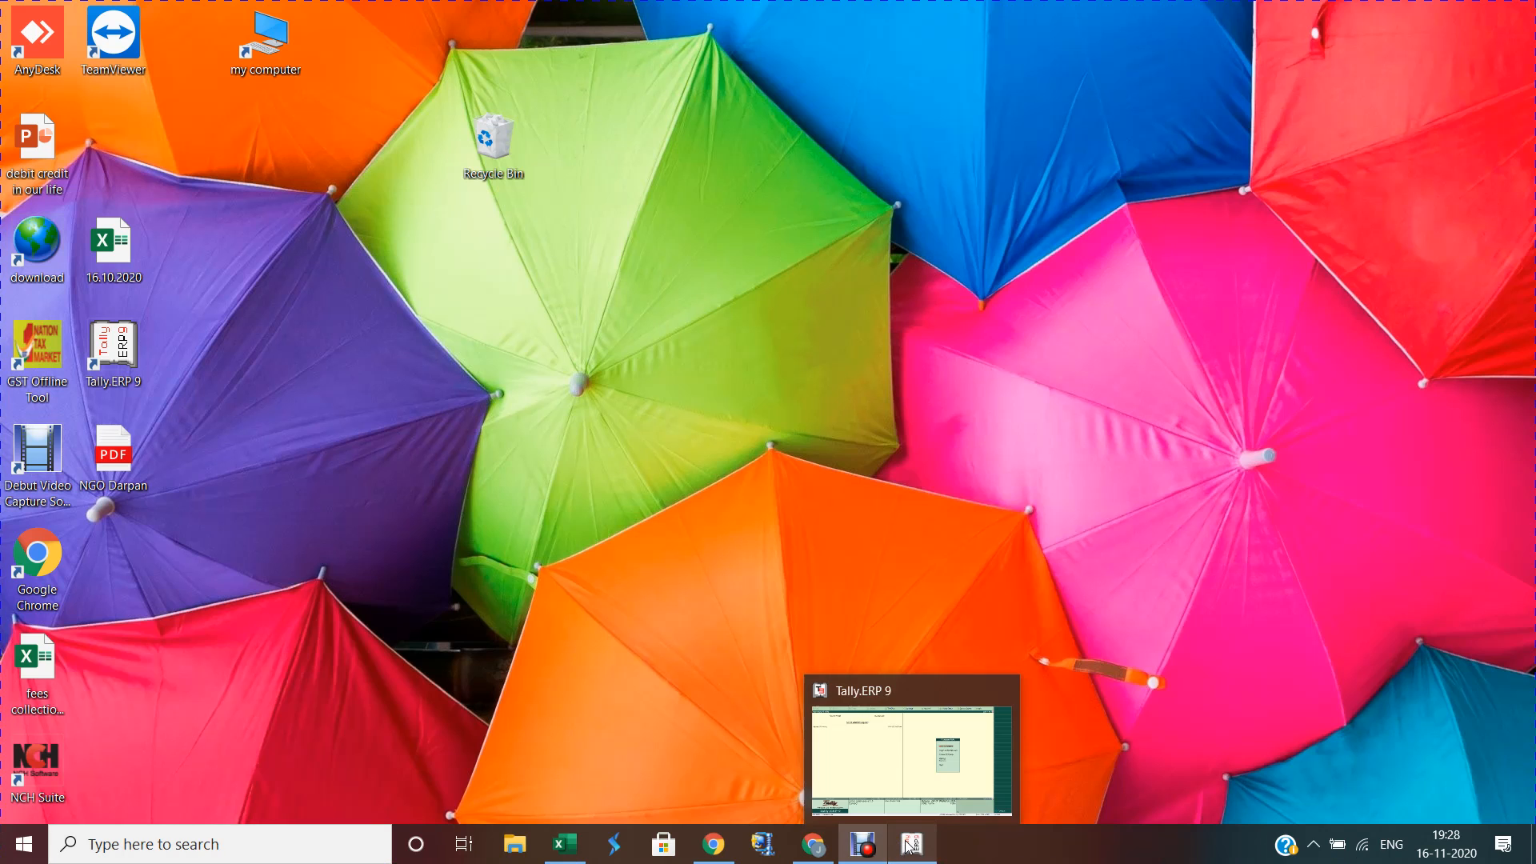
{"action": "left_click", "coordinate": [890, 777]}
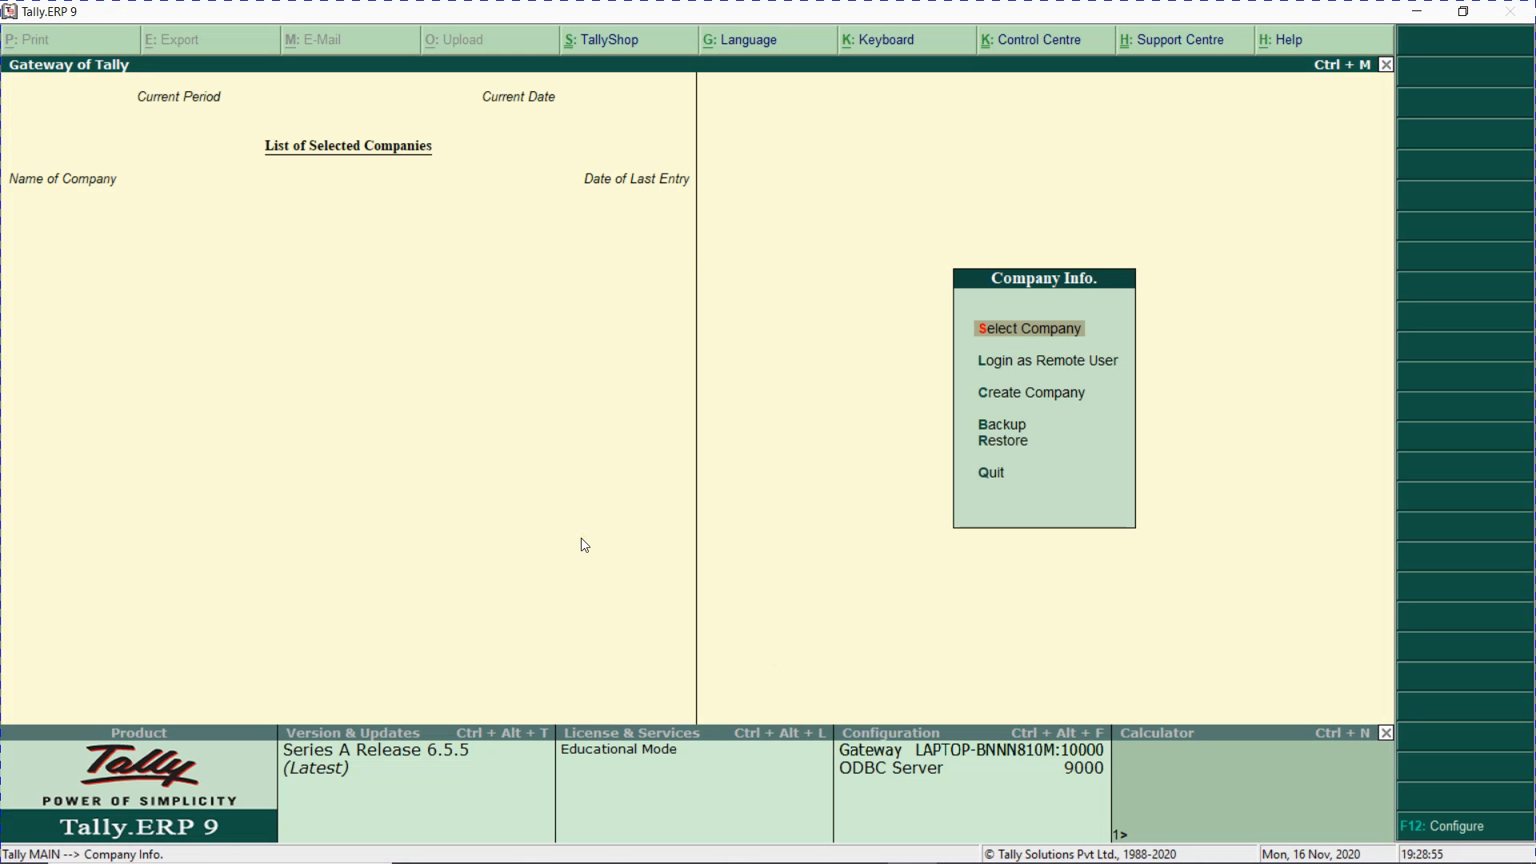
- Start creating a company named Multi Currency, with the address blank, country India and state Tamil Nadu
{"action": "key", "text": "c"}
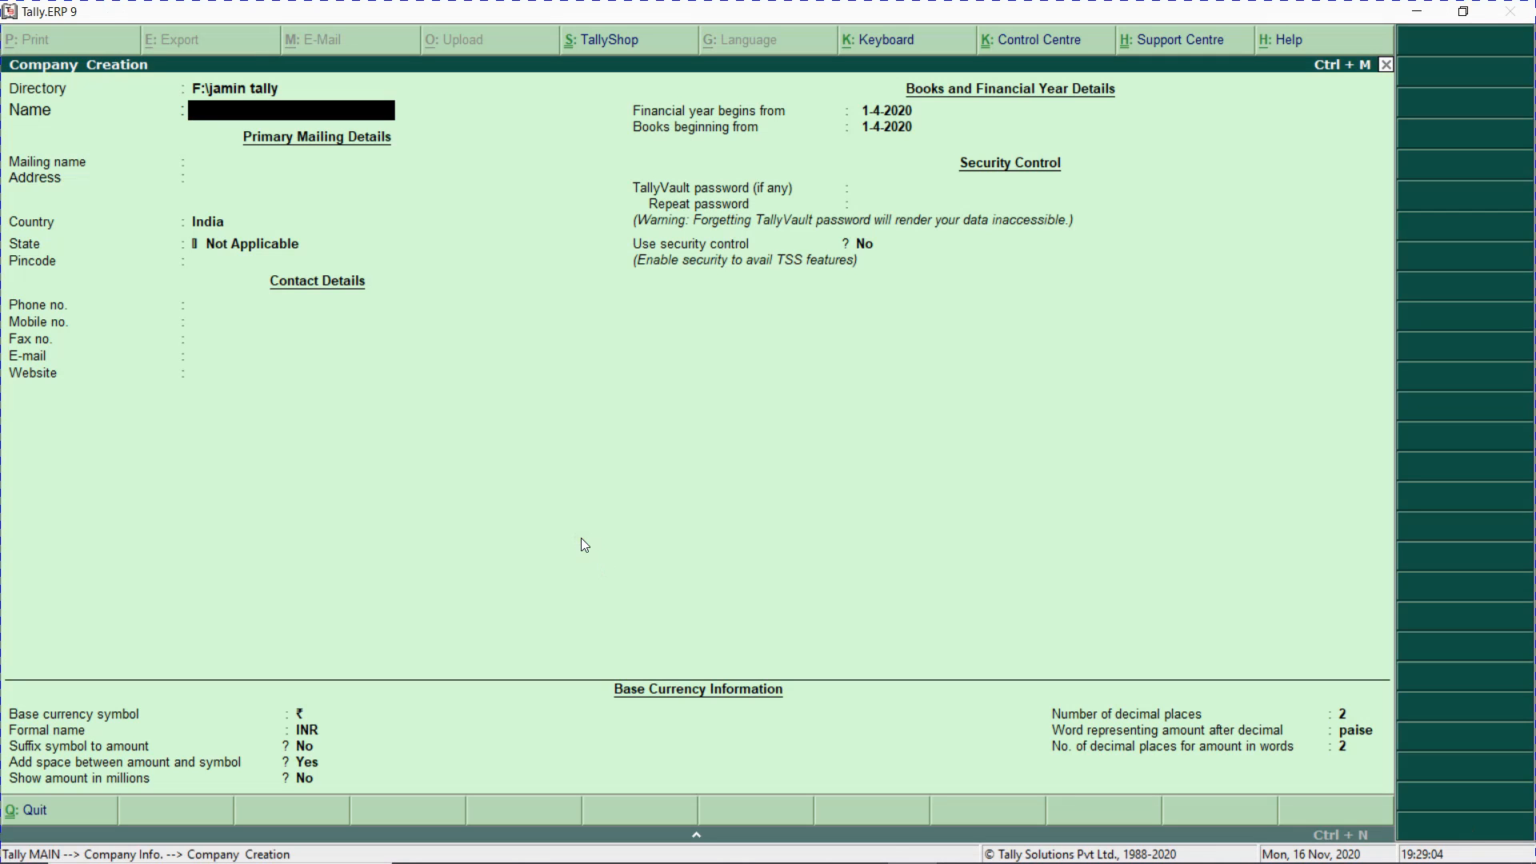
{"action": "type", "text": "Multi Currency"}
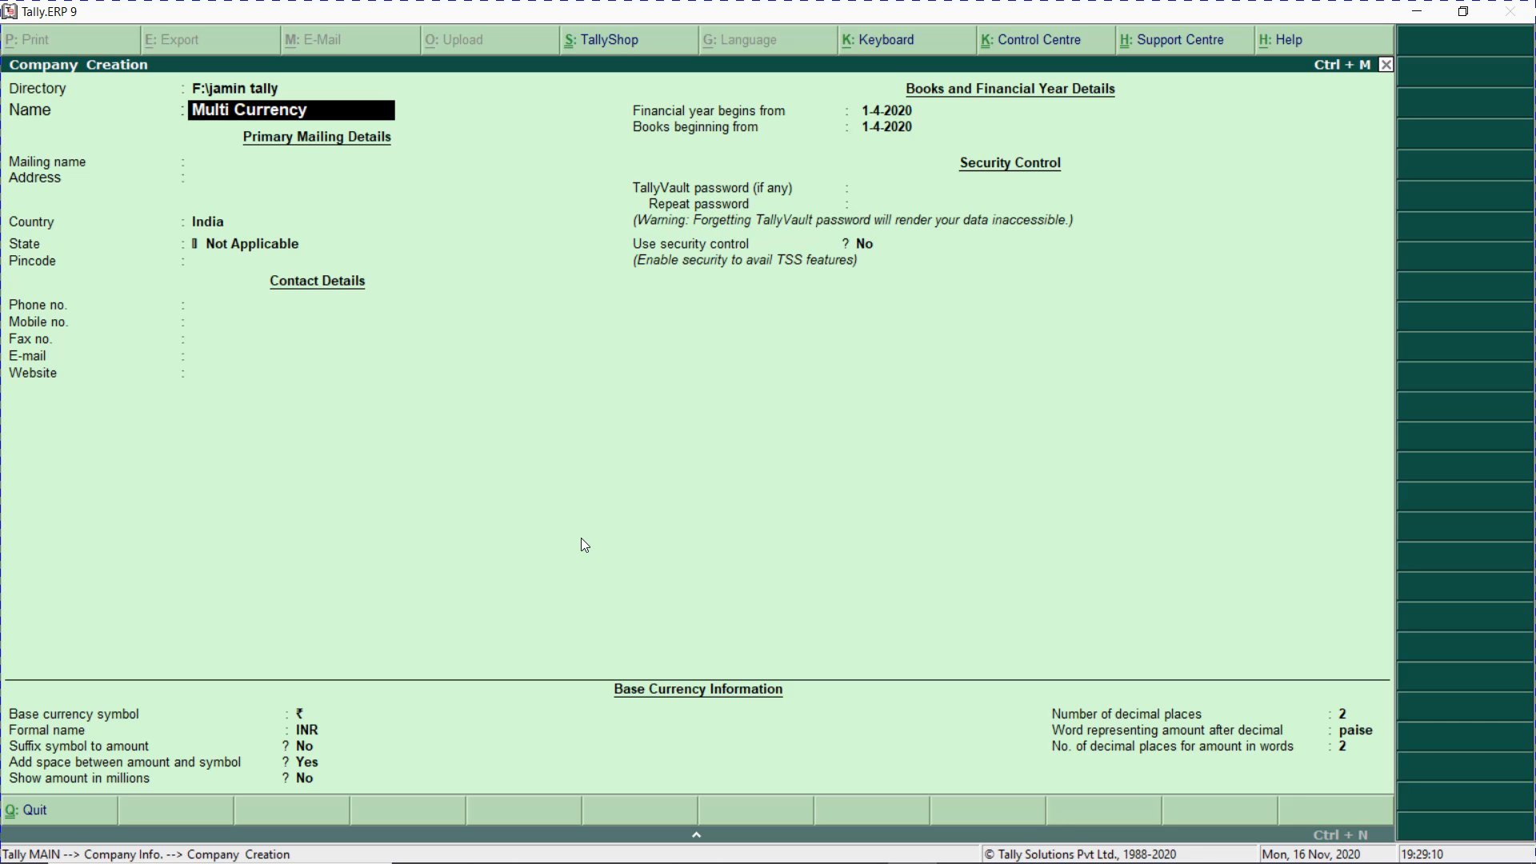
{"action": "key", "text": "Return"}
{"action": "key", "text": "Return"}
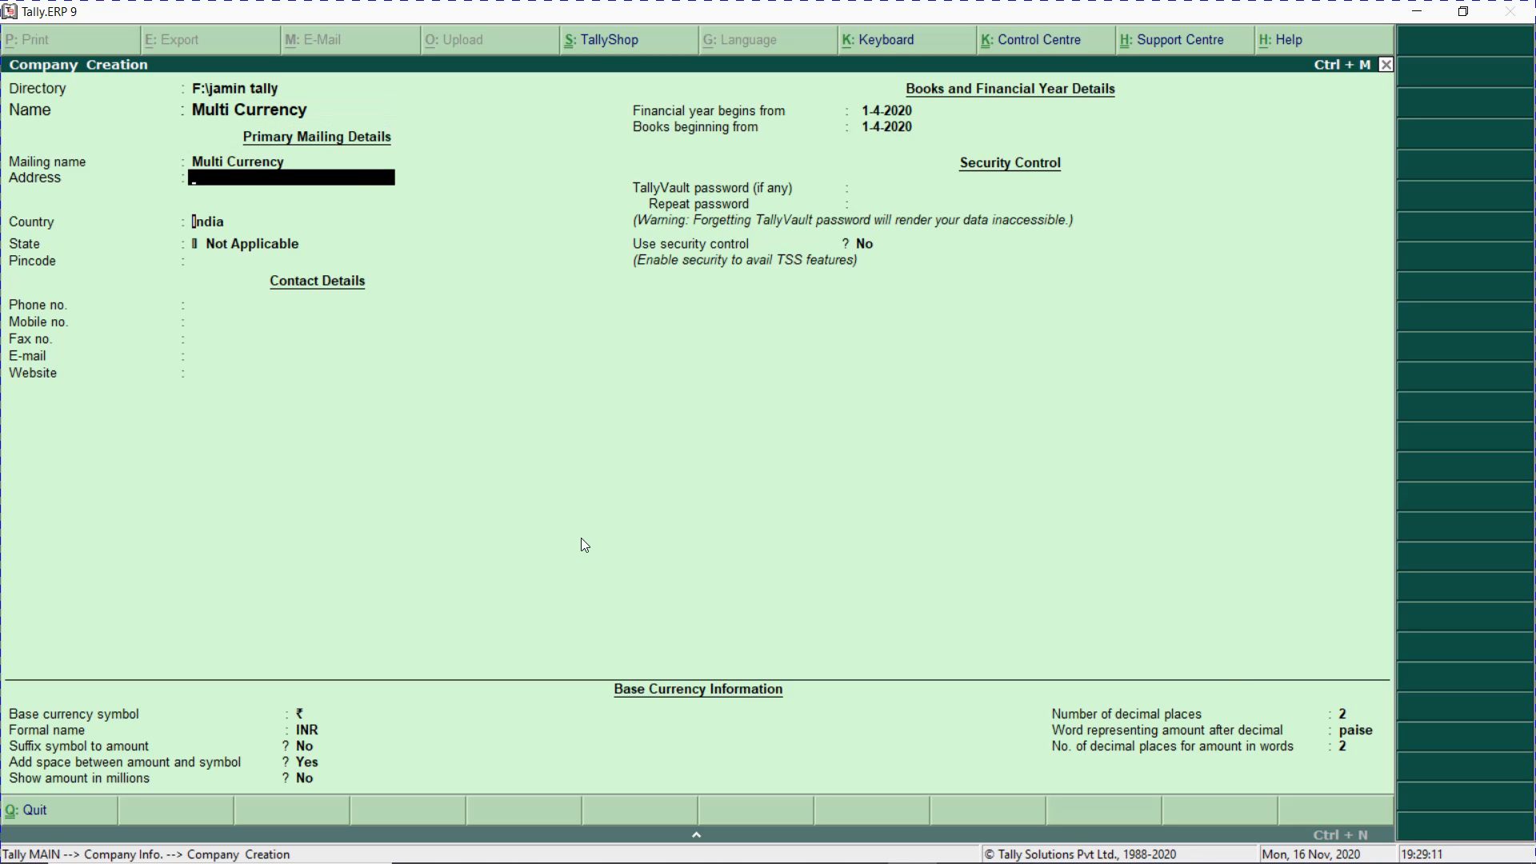
{"action": "key", "text": "Return"}
{"action": "key", "text": "Return"}
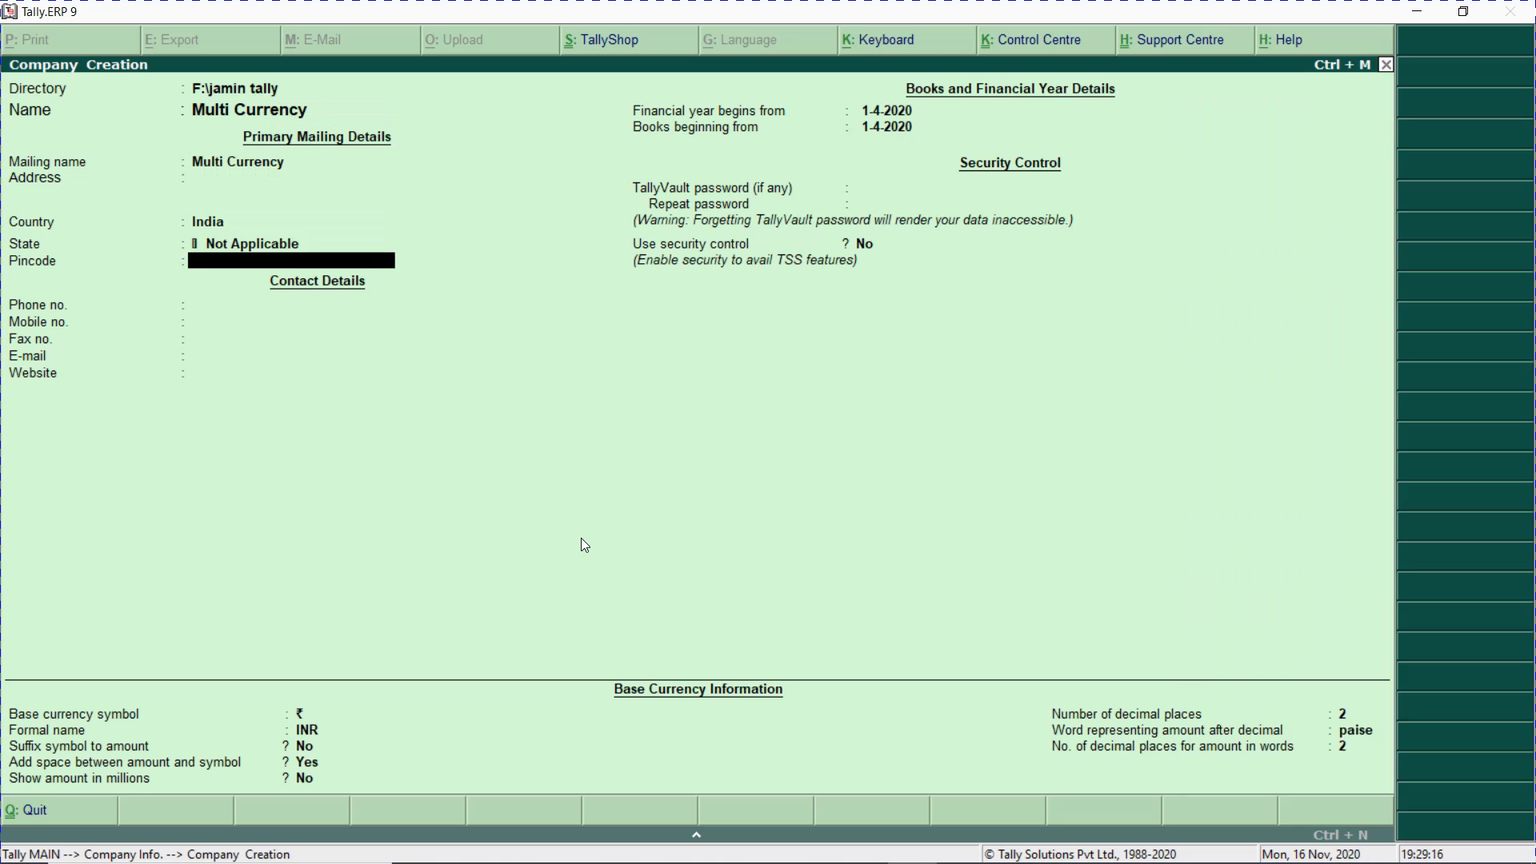
{"action": "key", "text": "BackSpace"}
{"action": "type", "text": "ta"}
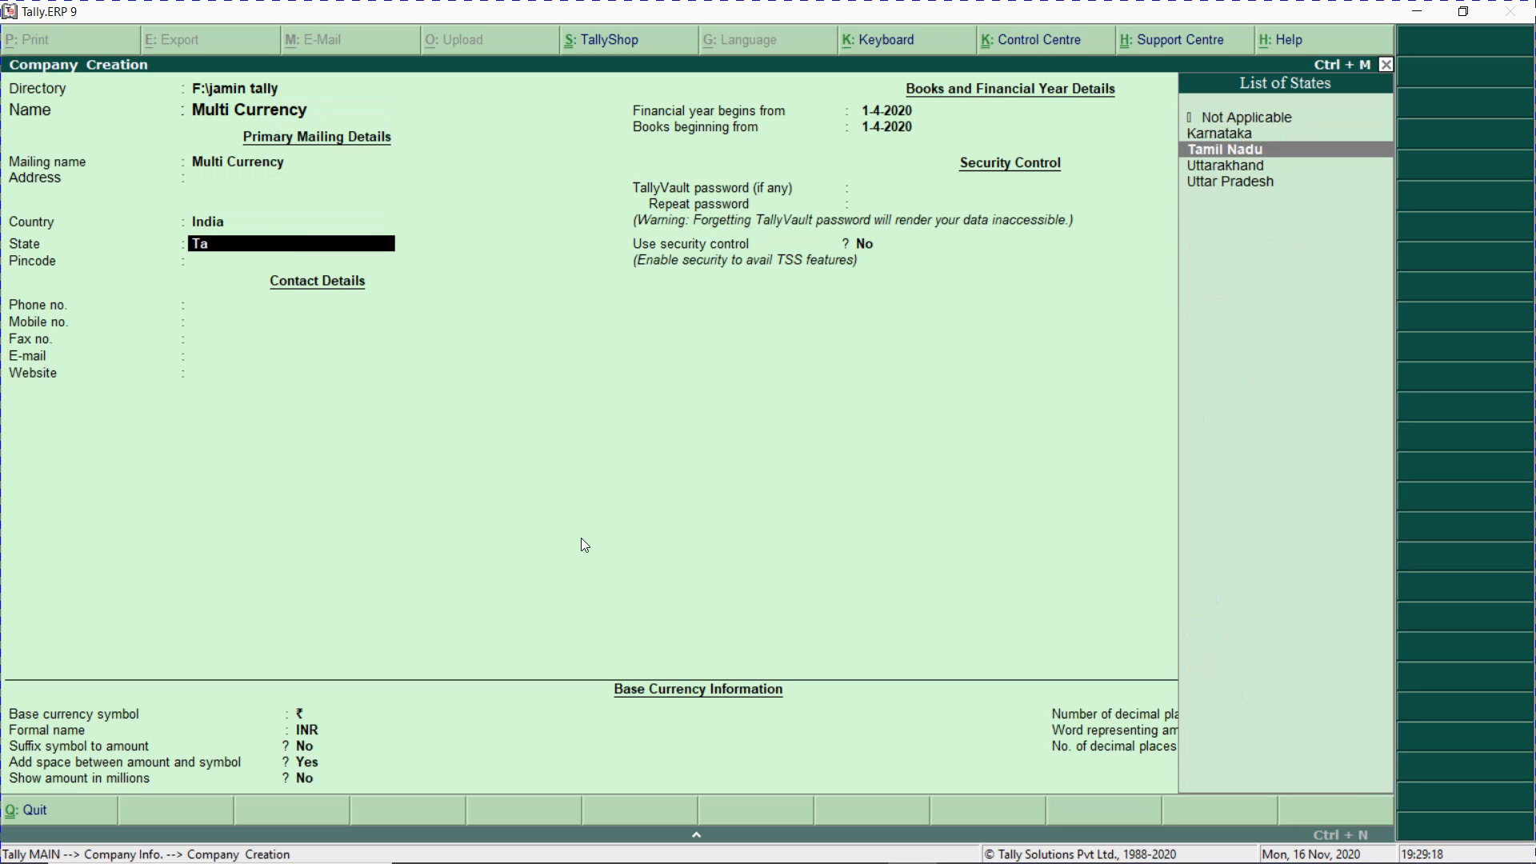
{"action": "key", "text": "Return"}
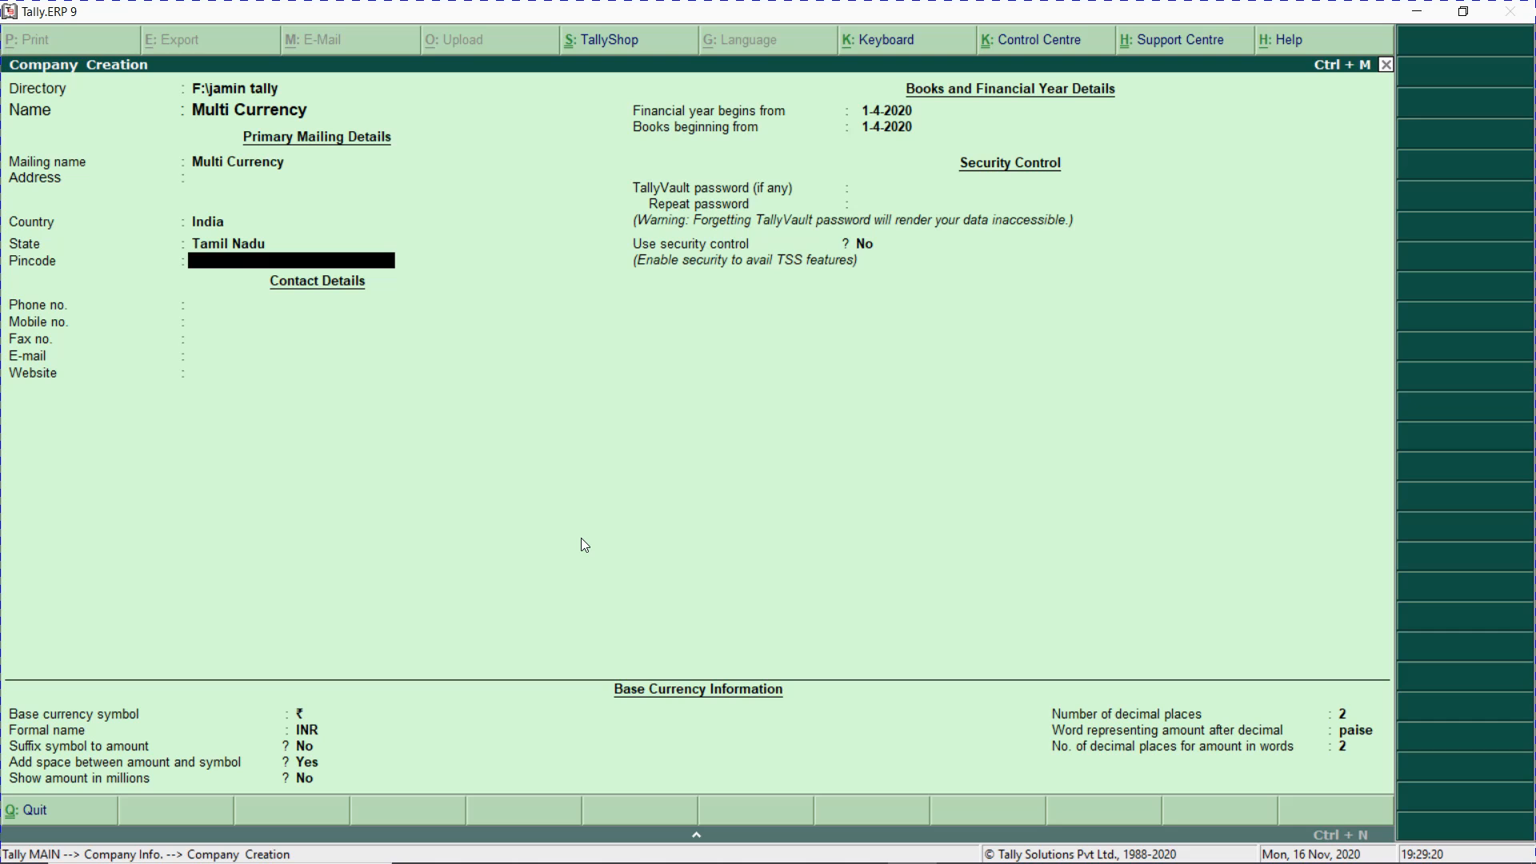
- Leave the contact details blank, keep 1-4-2020 as the financial year and books start, and save the new company
{"action": "key", "text": "Return"}
{"action": "key", "text": "Return"}
{"action": "key", "text": "Return"}
{"action": "key", "text": "Return"}
{"action": "key", "text": "Return"}
{"action": "key", "text": "Return"}
{"action": "key", "text": "Return"}
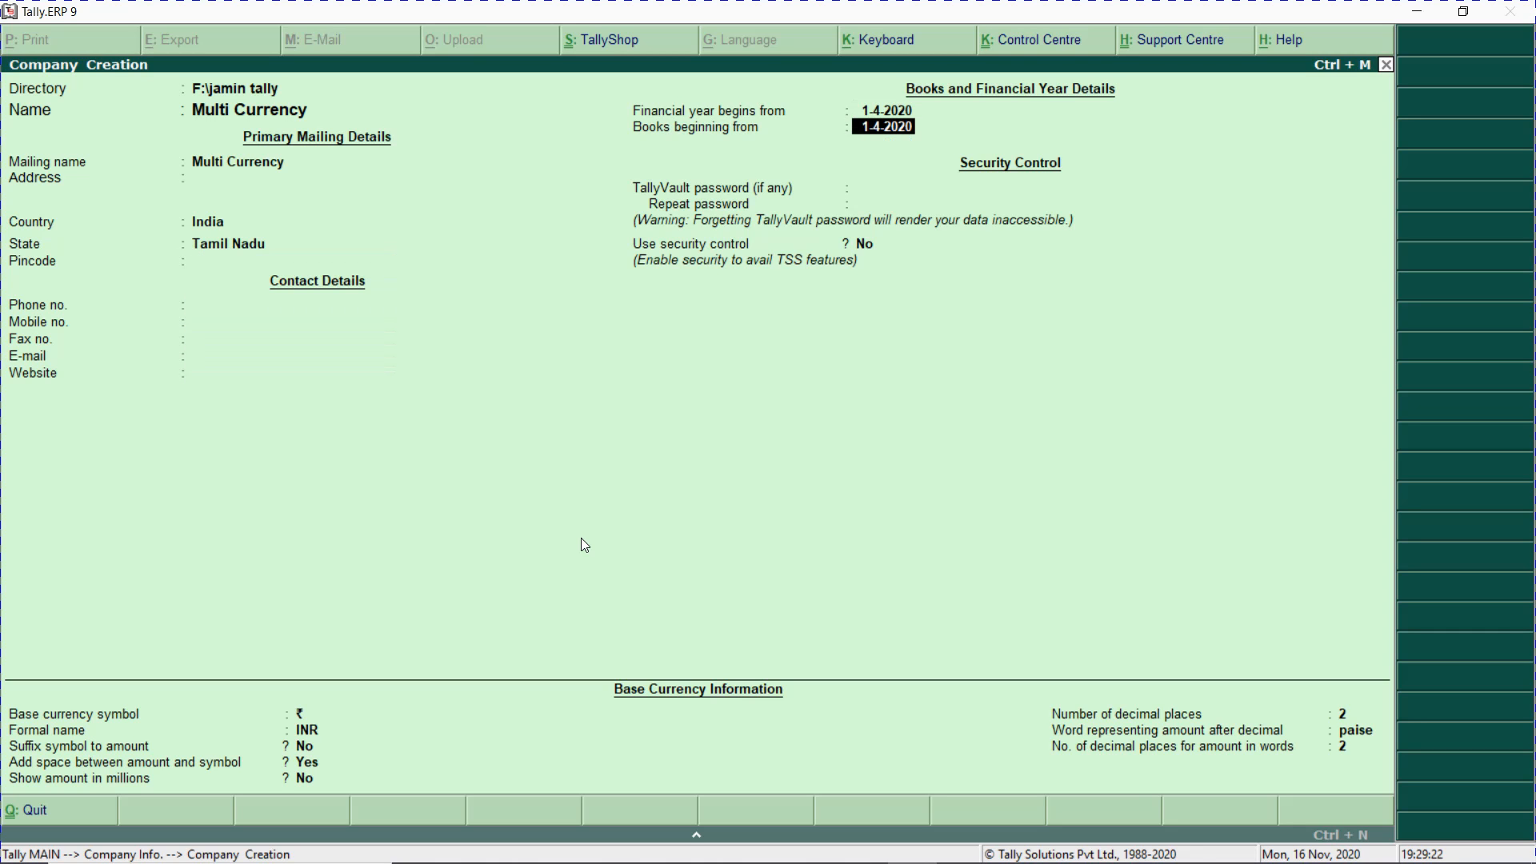
{"action": "left_click", "coordinate": [580, 538]}
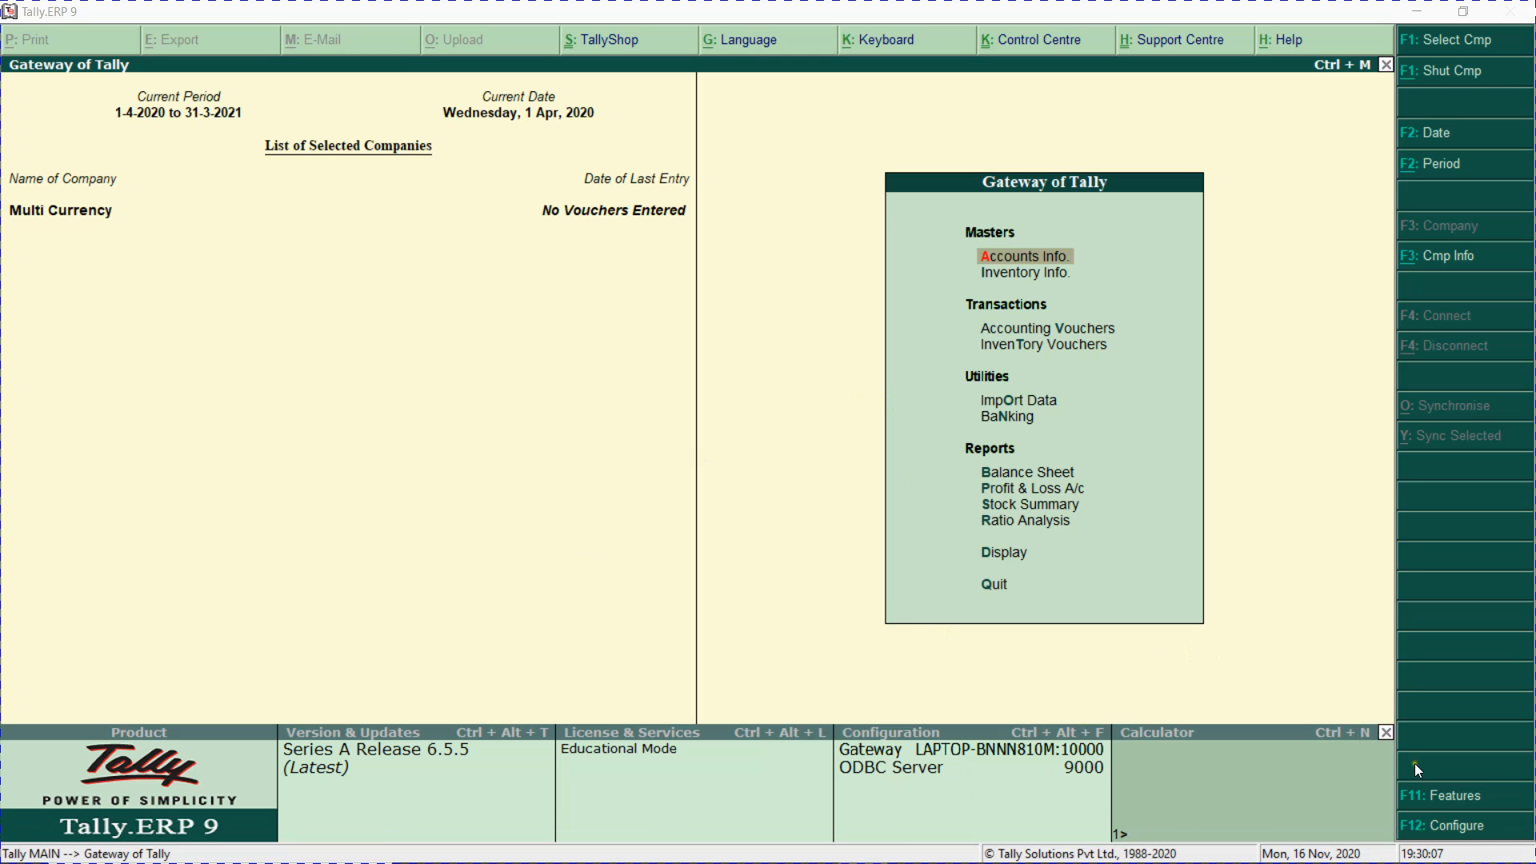
- Set Enable multi-currency to Yes in the company's accounting features
{"action": "left_click", "coordinate": [1434, 800]}
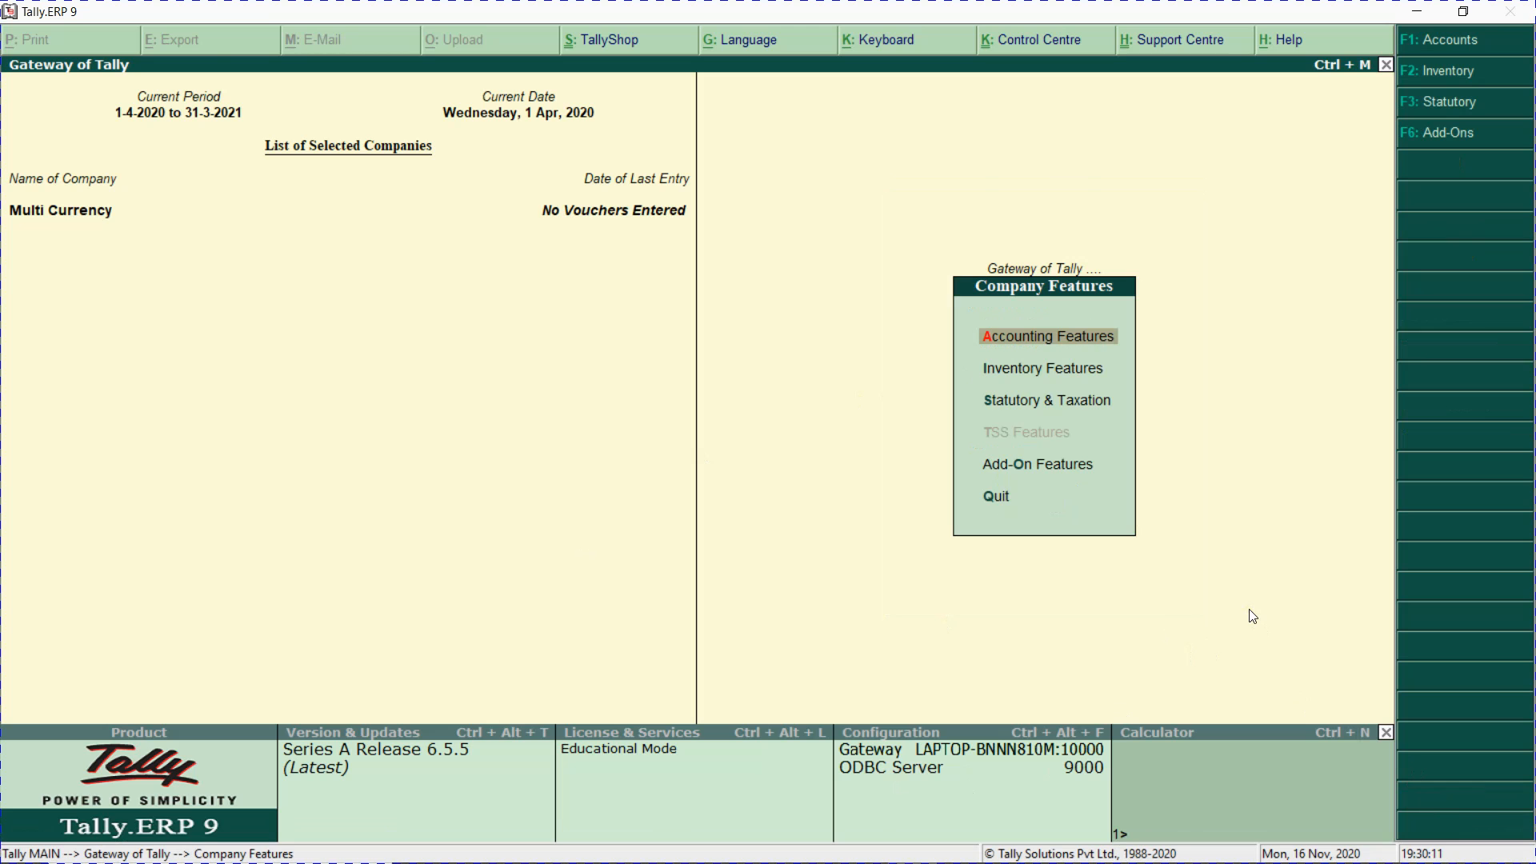
{"action": "key", "text": "Return"}
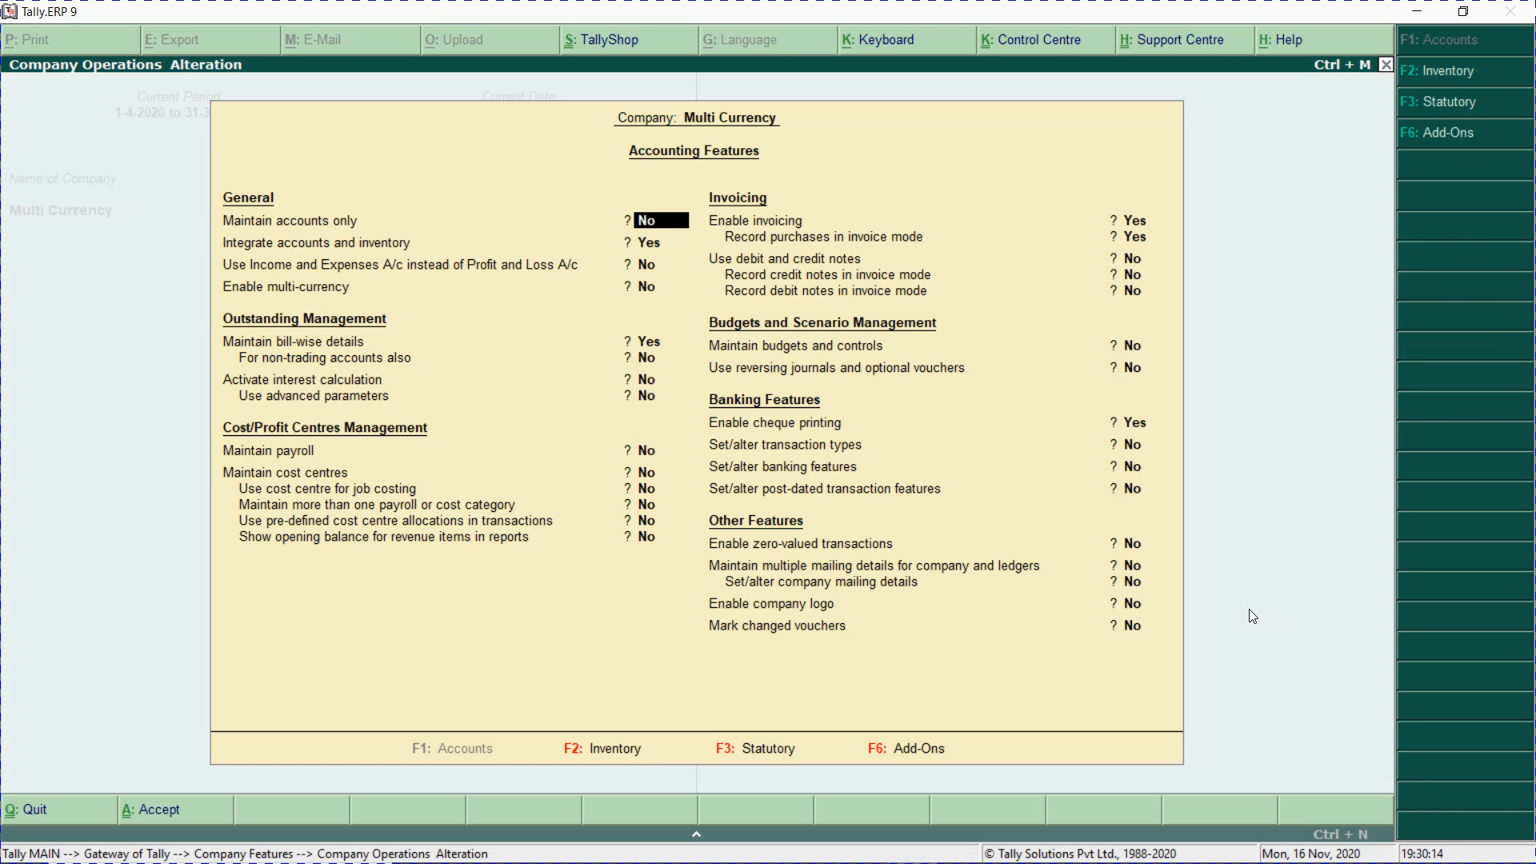
{"action": "key", "text": "Return"}
{"action": "key", "text": "Return"}
{"action": "key", "text": "Return"}
{"action": "type", "text": "y"}
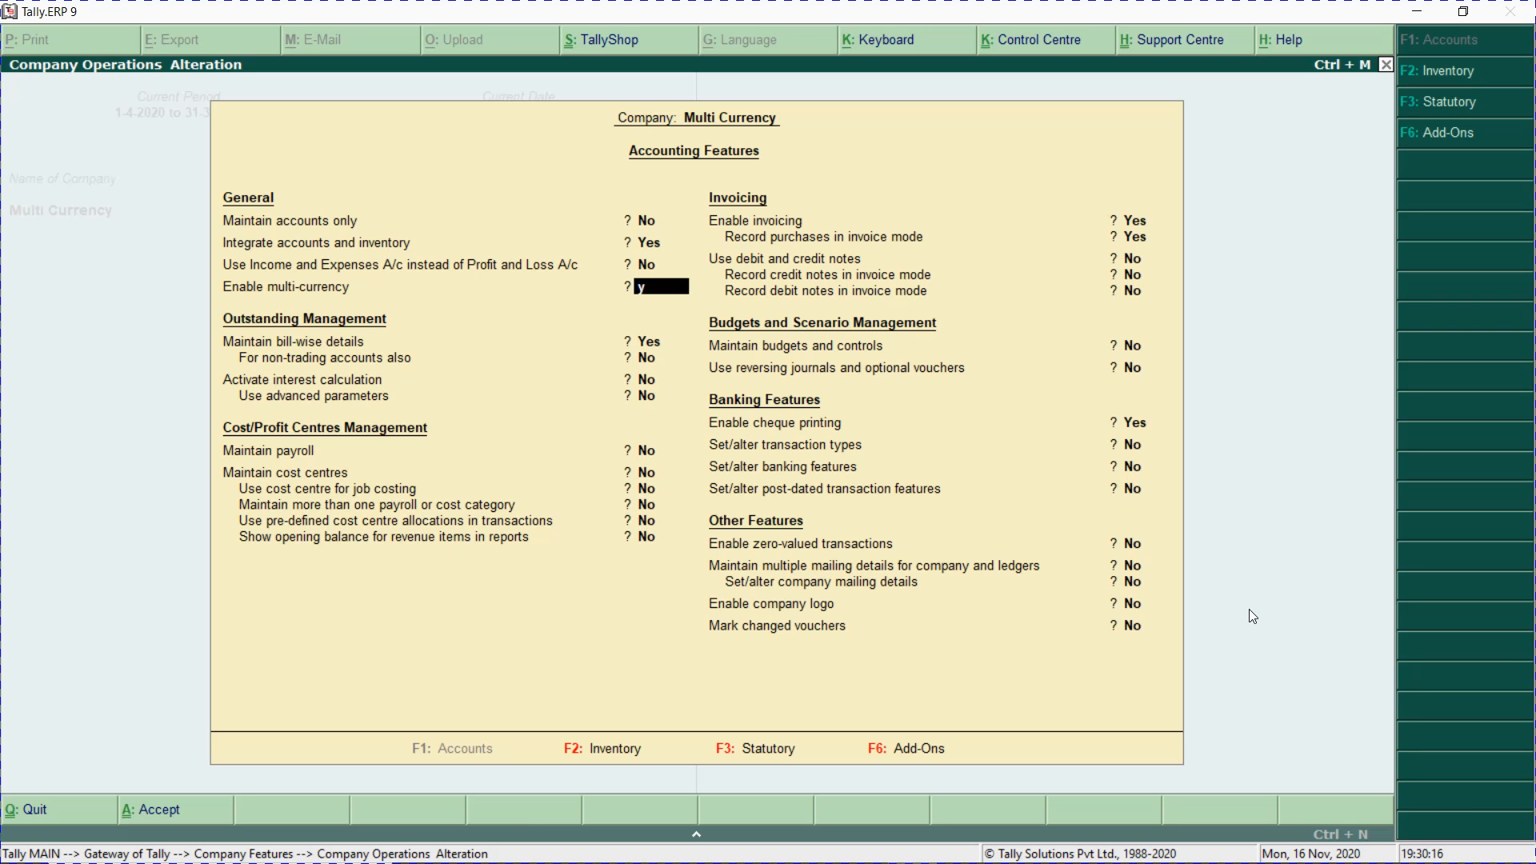
{"action": "key", "text": "Return"}
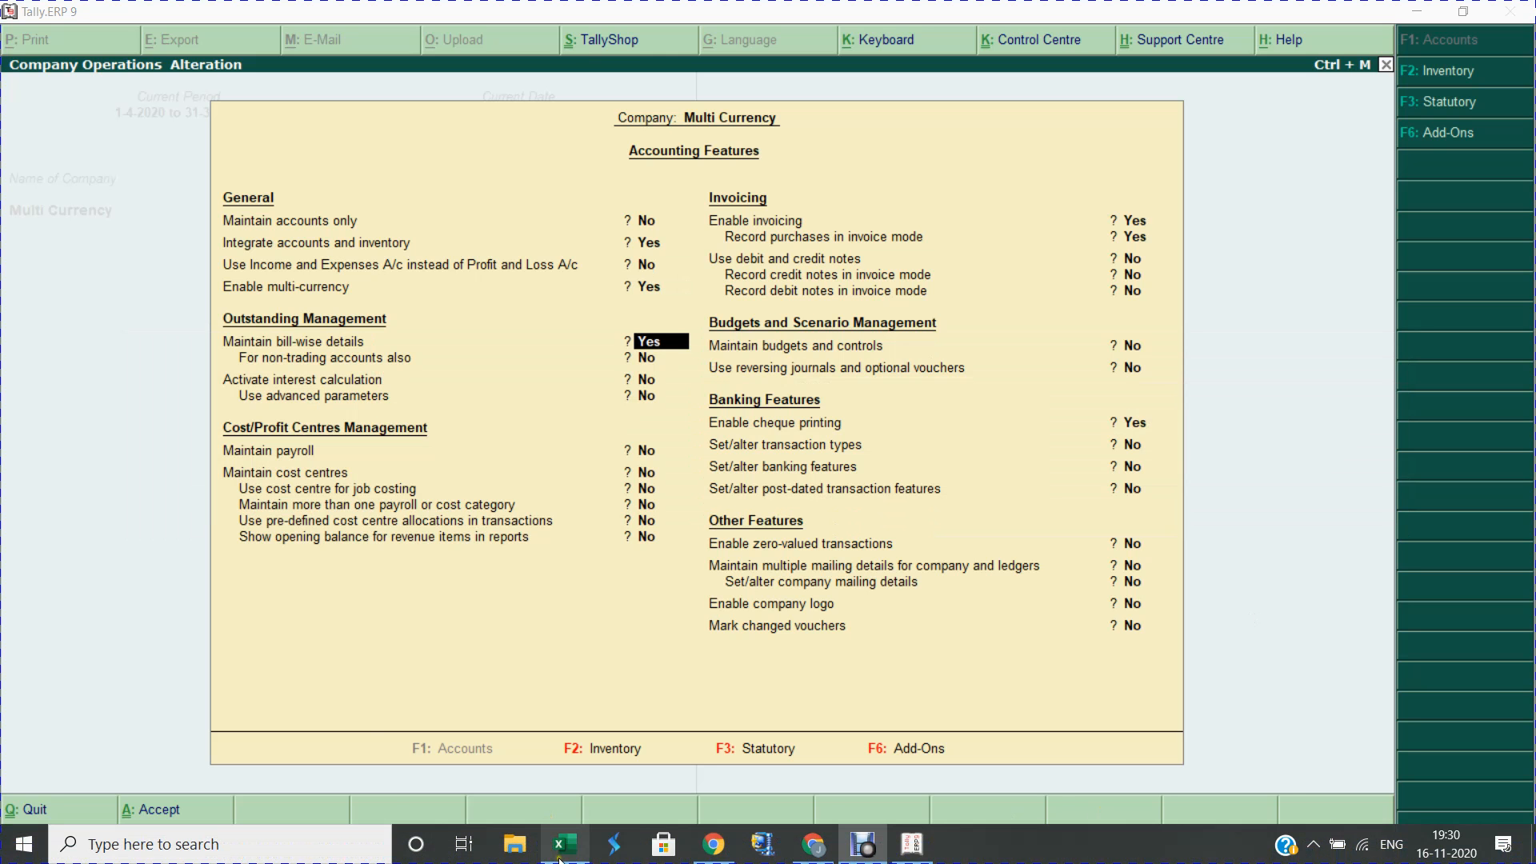
- Check the multi currency activation step on the Steps sheet in Excel and return to the accounting features in Tally.ERP 9
{"action": "mouse_move", "coordinate": [562, 857]}
{"action": "left_click", "coordinate": [526, 756]}
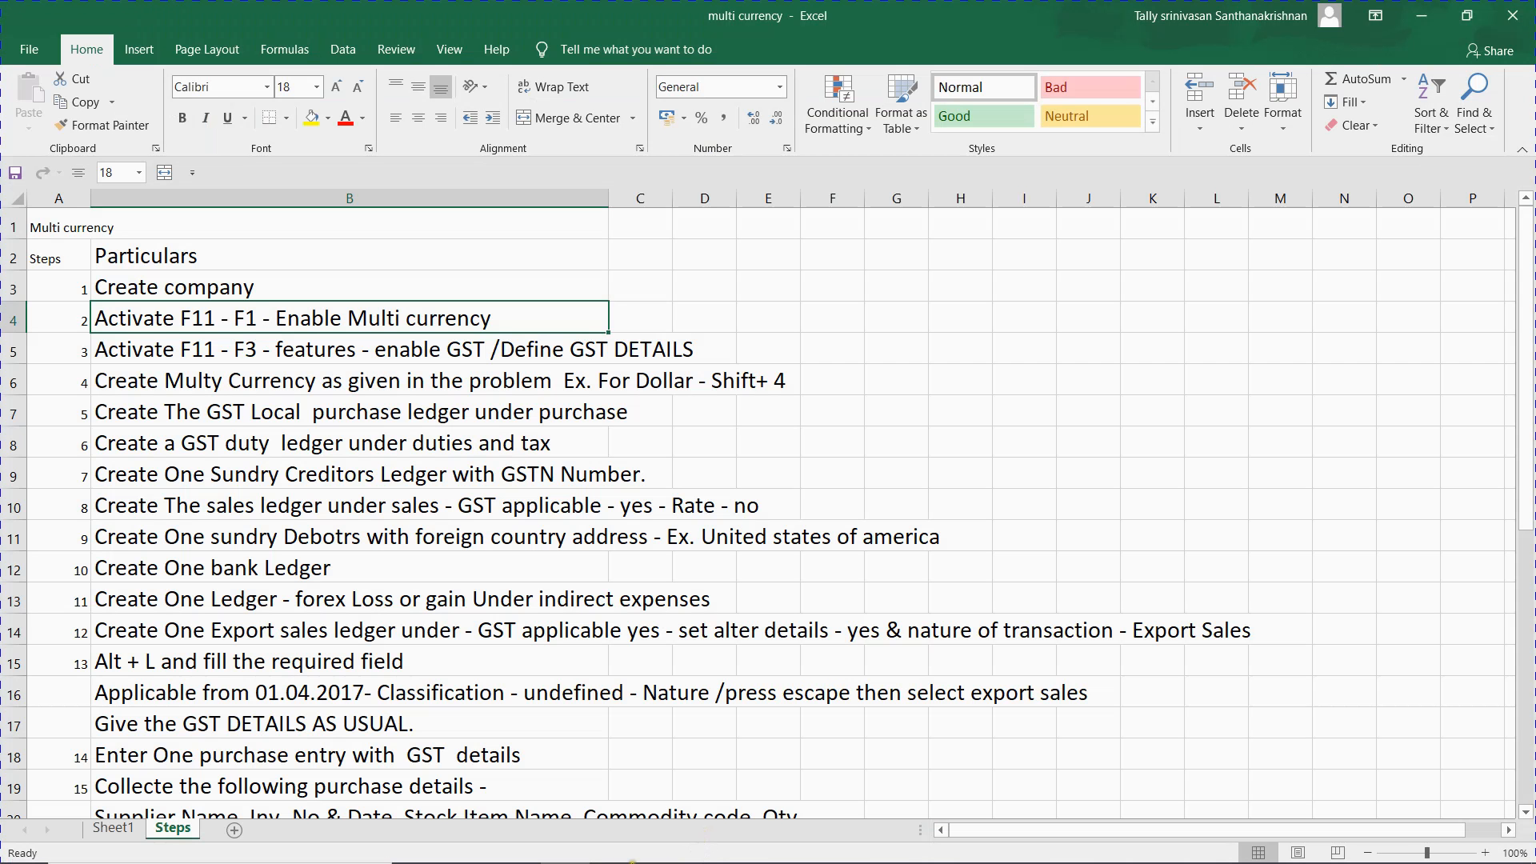
{"action": "mouse_move", "coordinate": [694, 862]}
{"action": "mouse_move", "coordinate": [862, 848]}
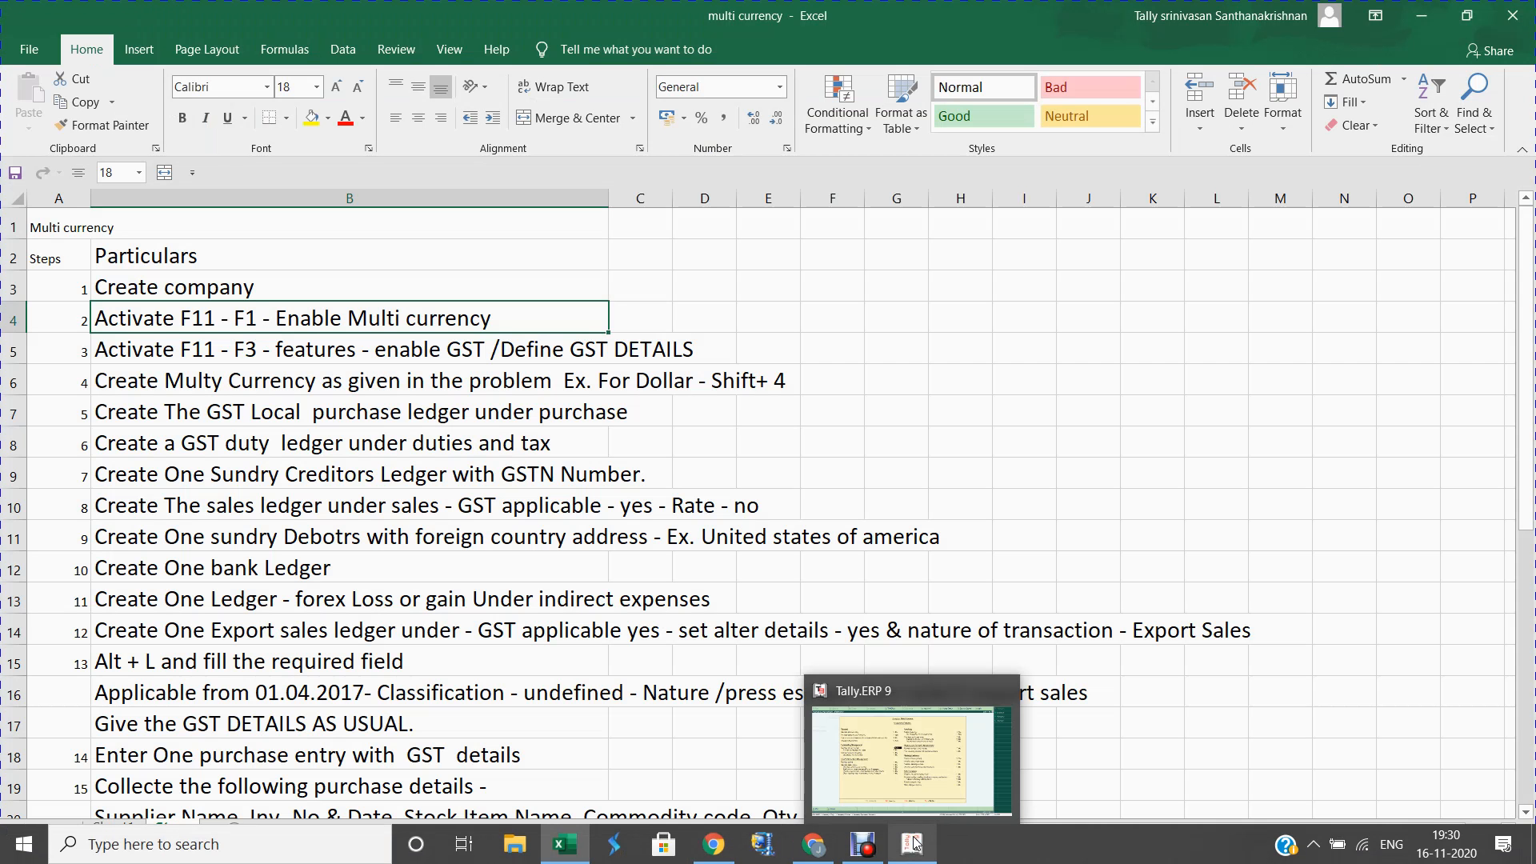
{"action": "left_click", "coordinate": [919, 784]}
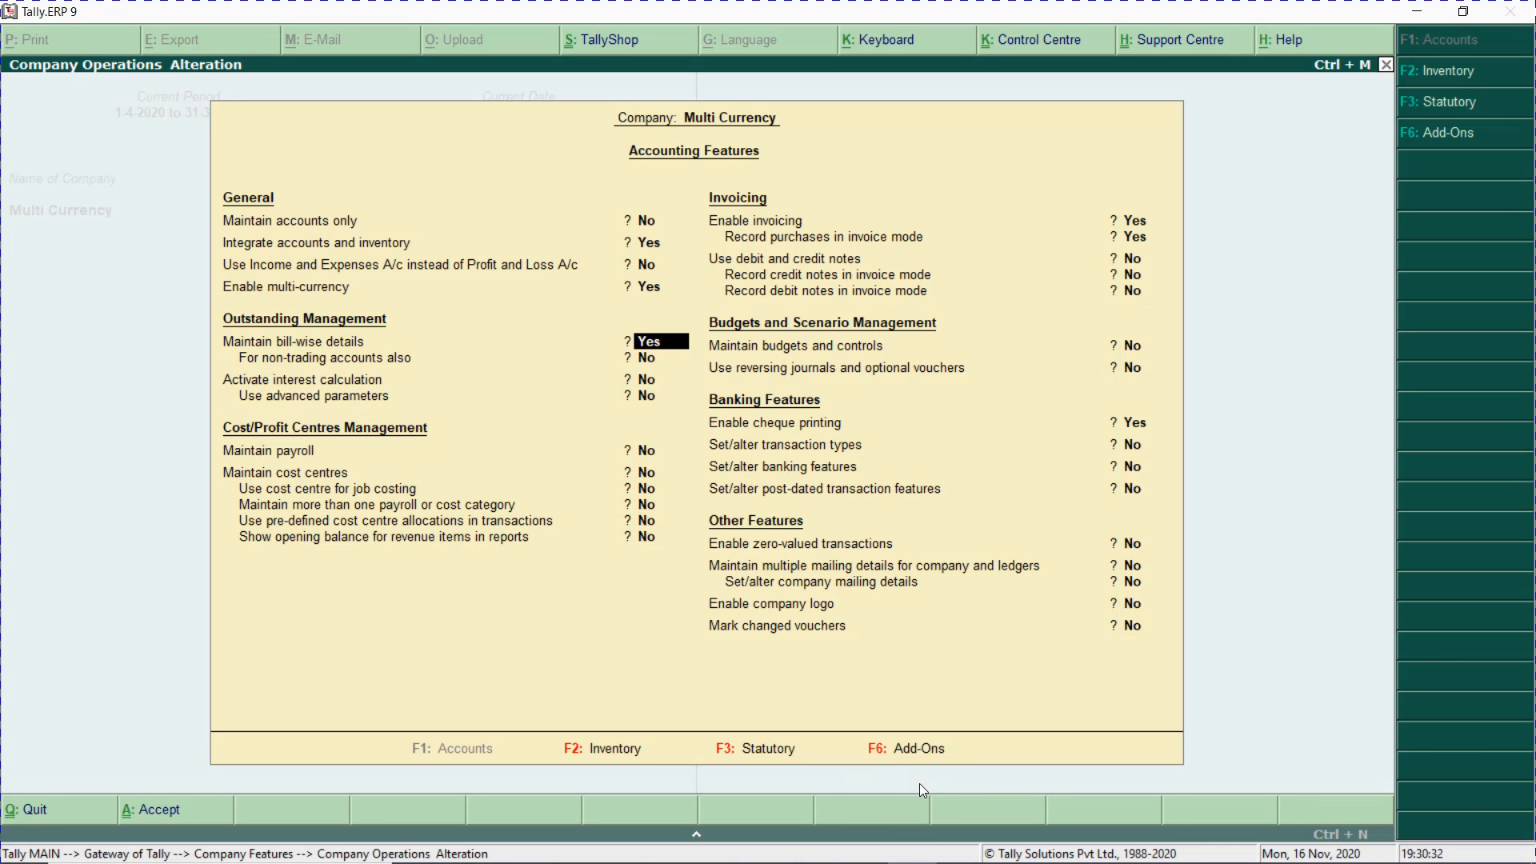
{"action": "key", "text": "alt+Tab"}
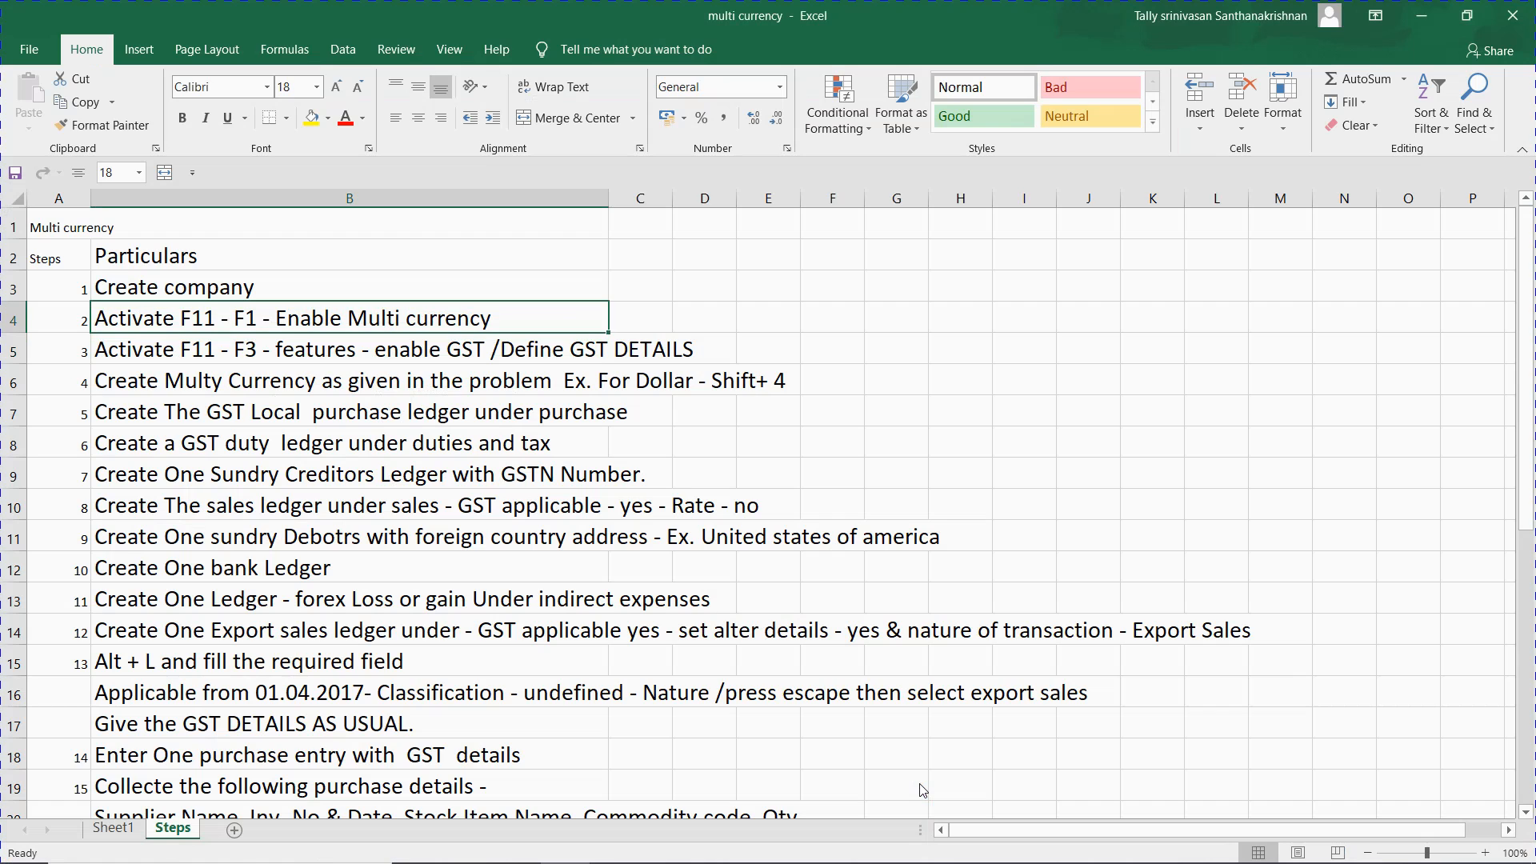
{"action": "key", "text": "alt+Tab"}
- Finish the accounting features, select the GST activation step in B5 of Excel's Steps sheet, and return to Tally.ERP 9
{"action": "key", "text": "Return"}
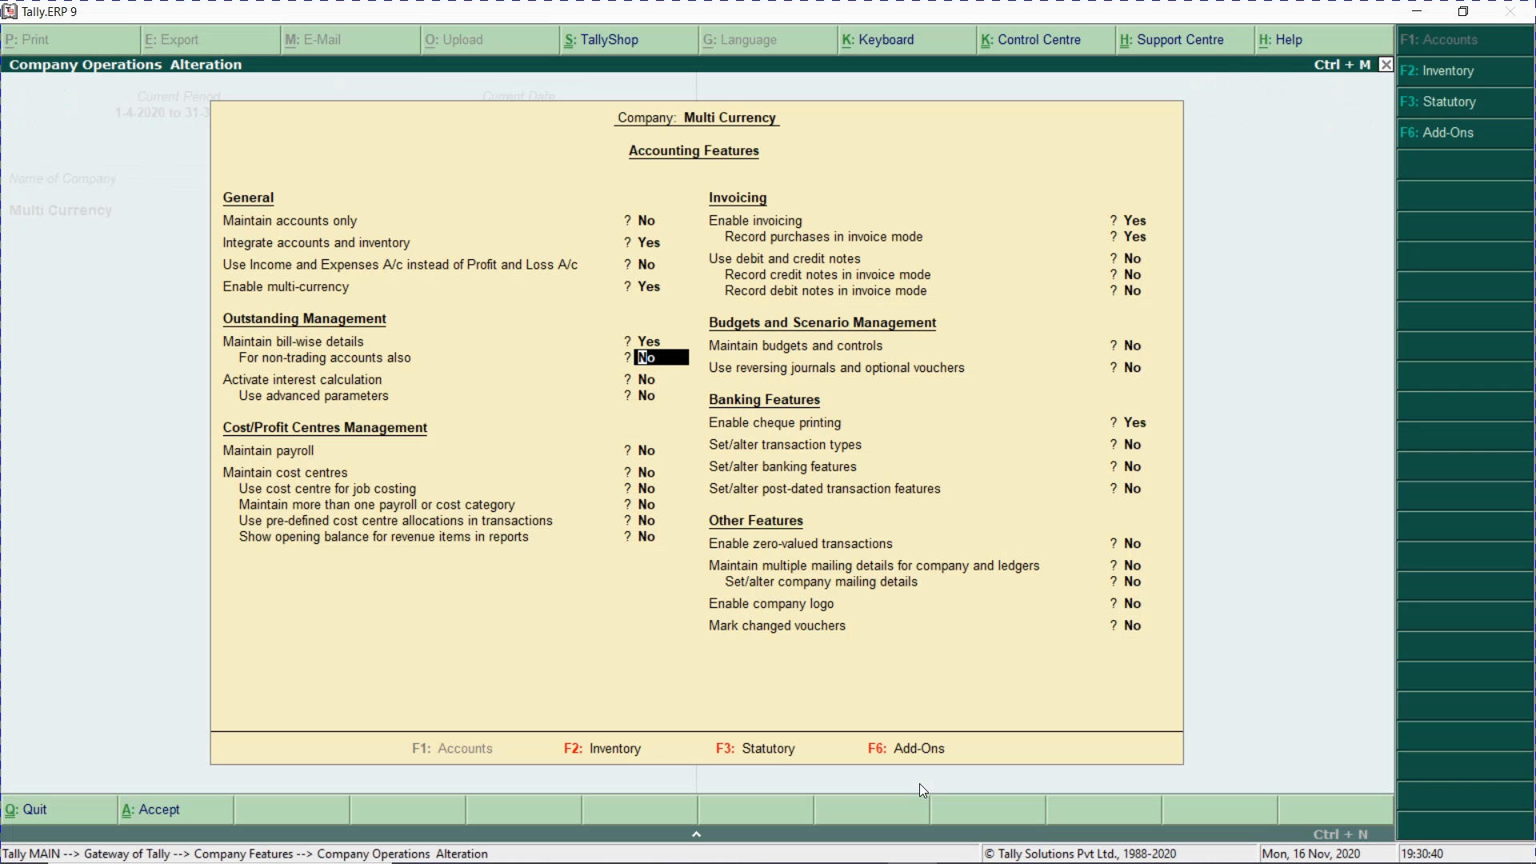
{"action": "key", "text": "Escape"}
{"action": "key", "text": "alt+Tab"}
{"action": "key", "text": "Down"}
{"action": "key", "text": "alt+Tab"}
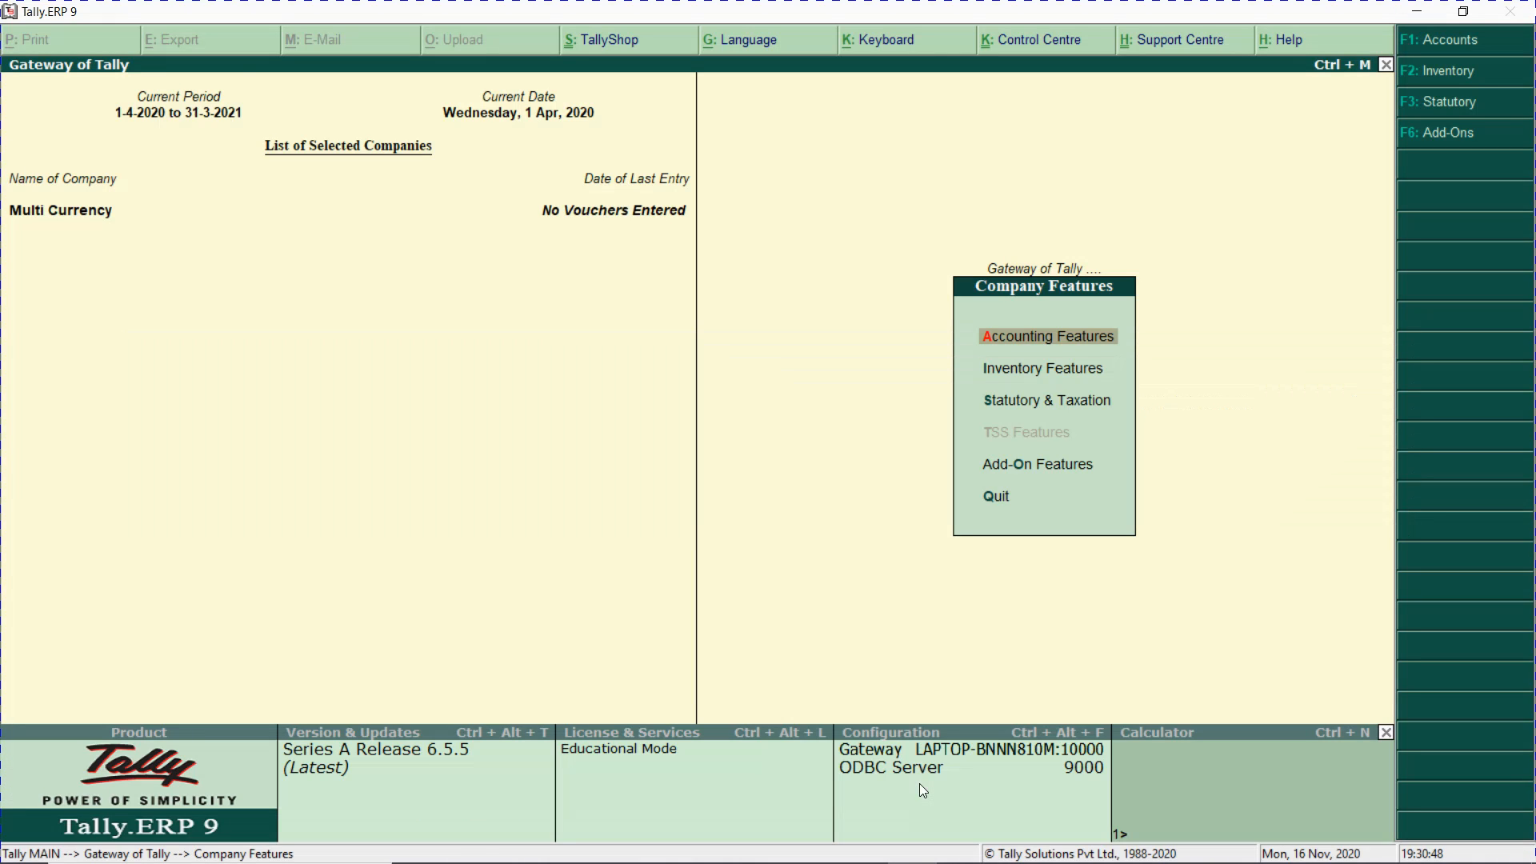
- Enable Goods and Services Tax for the company and accept its GST details with state Tamil Nadu and Regular registration
{"action": "type", "text": "s"}
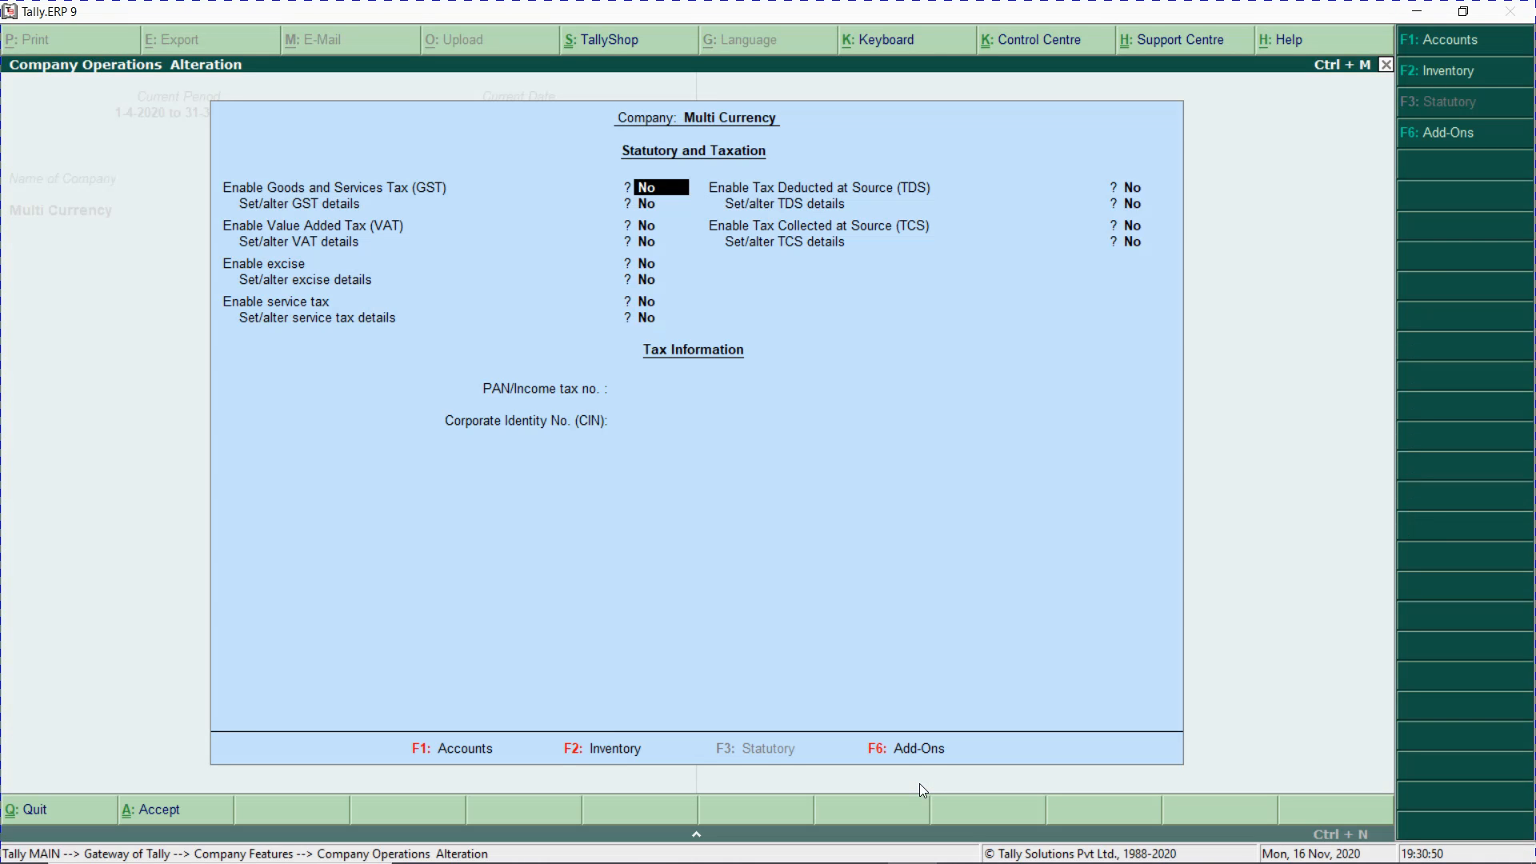
{"action": "type", "text": "y"}
{"action": "key", "text": "Return"}
{"action": "key", "text": "Return"}
{"action": "key", "text": "Return"}
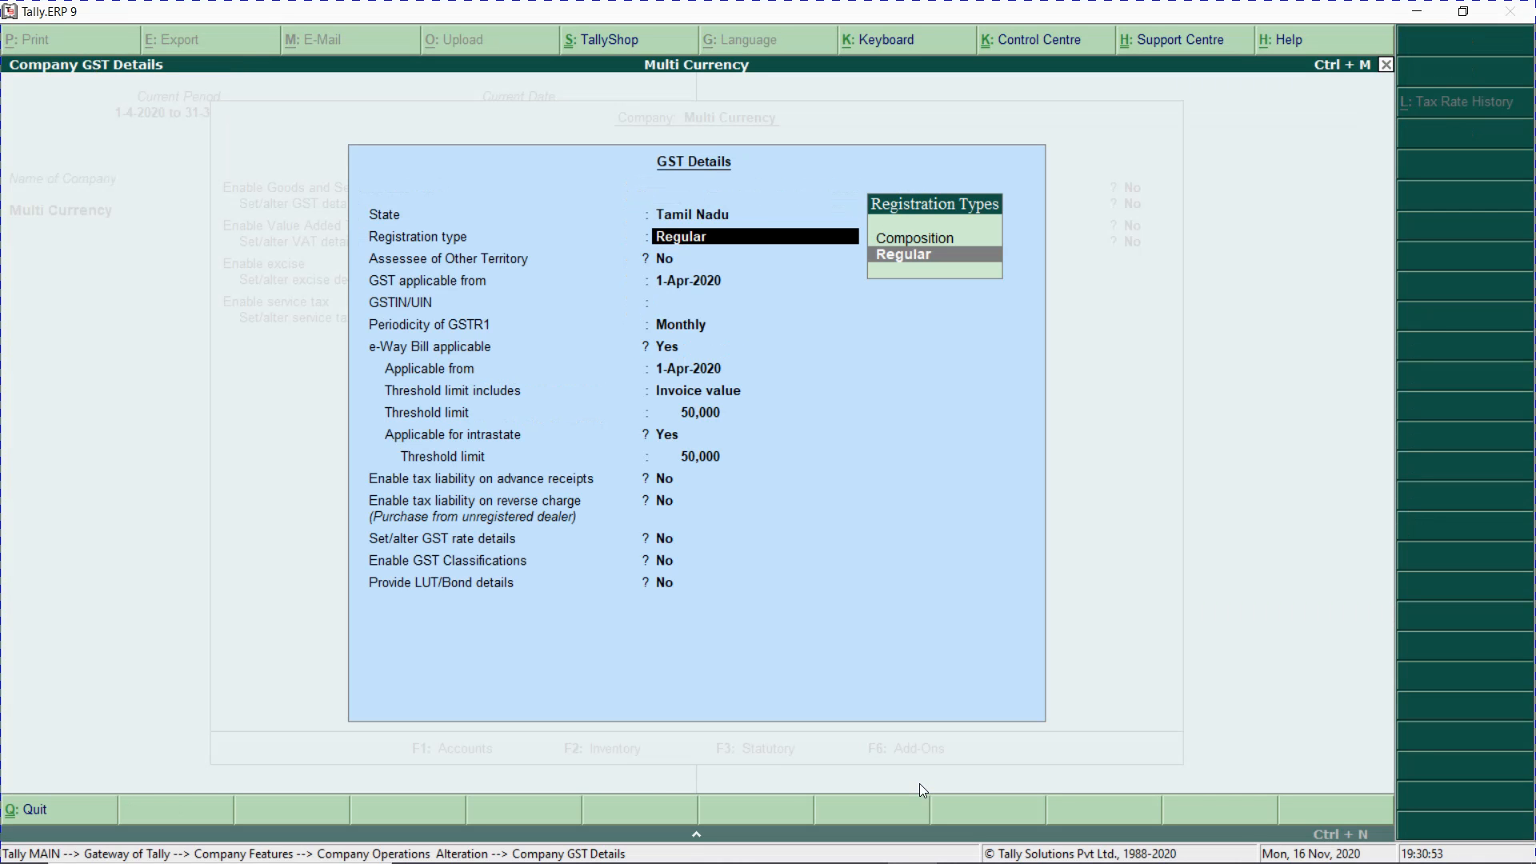
{"action": "key", "text": "ctrl+a"}
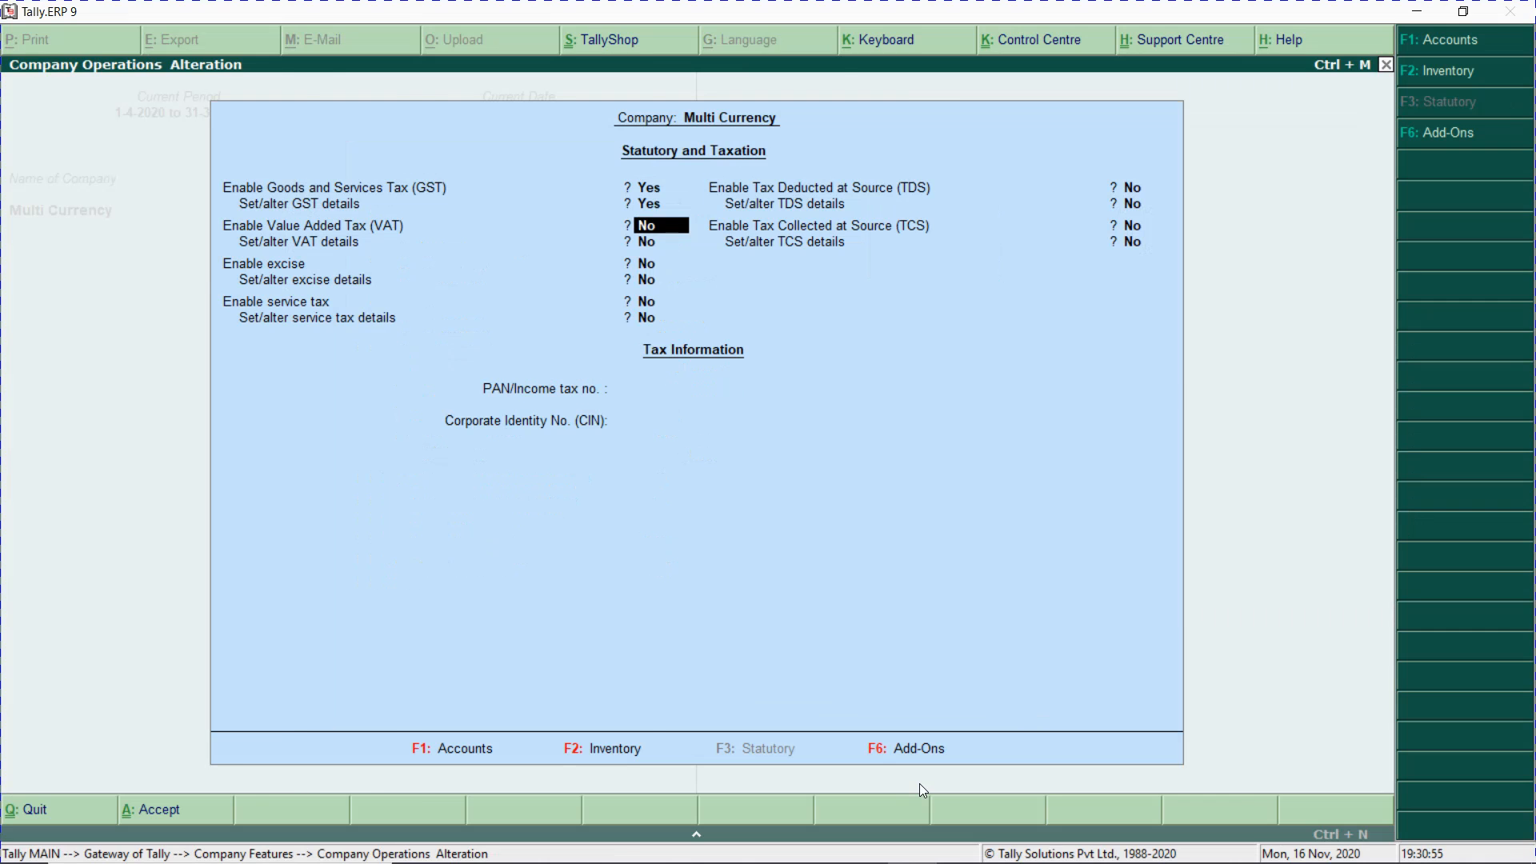
- Finish the statutory features, select the currency creation step in B6 of Excel's Steps sheet, and return to the Gateway of Tally
{"action": "key", "text": "alt+Tab"}
{"action": "key", "text": "Down"}
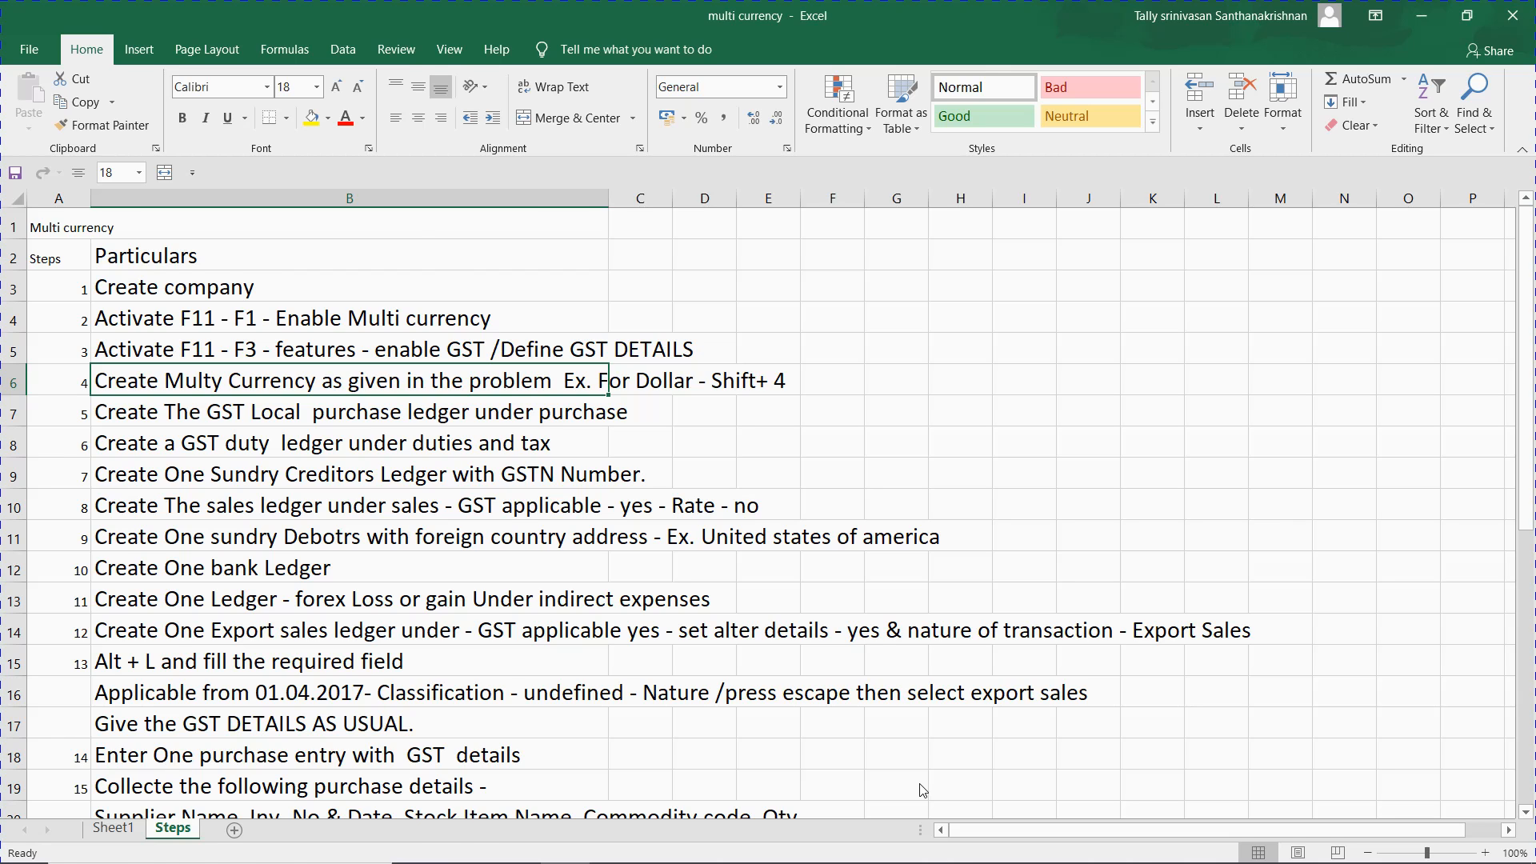
{"action": "key", "text": "alt+Tab"}
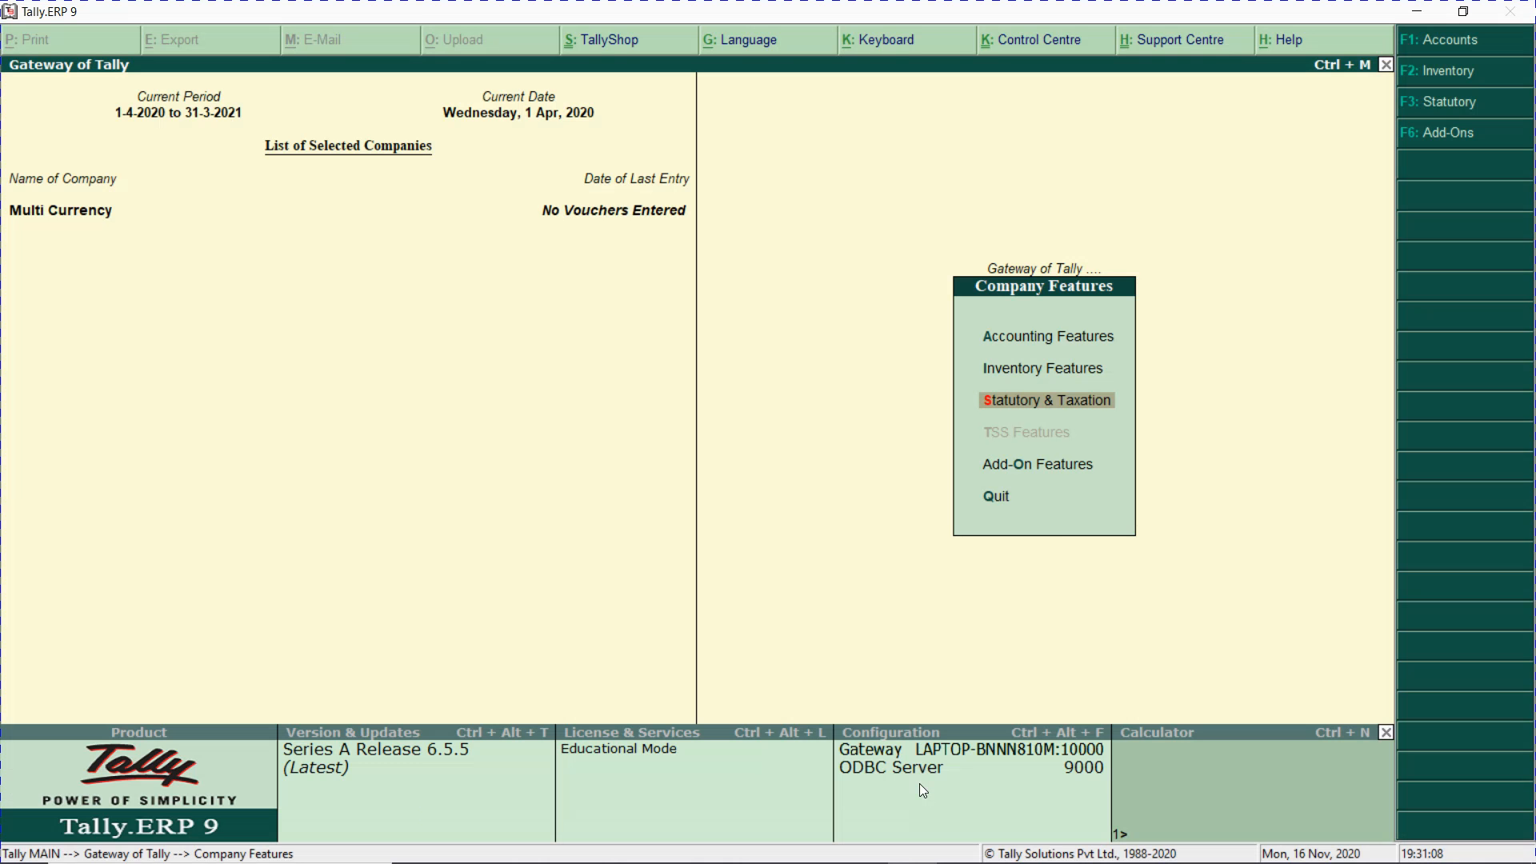
{"action": "key", "text": "Escape"}
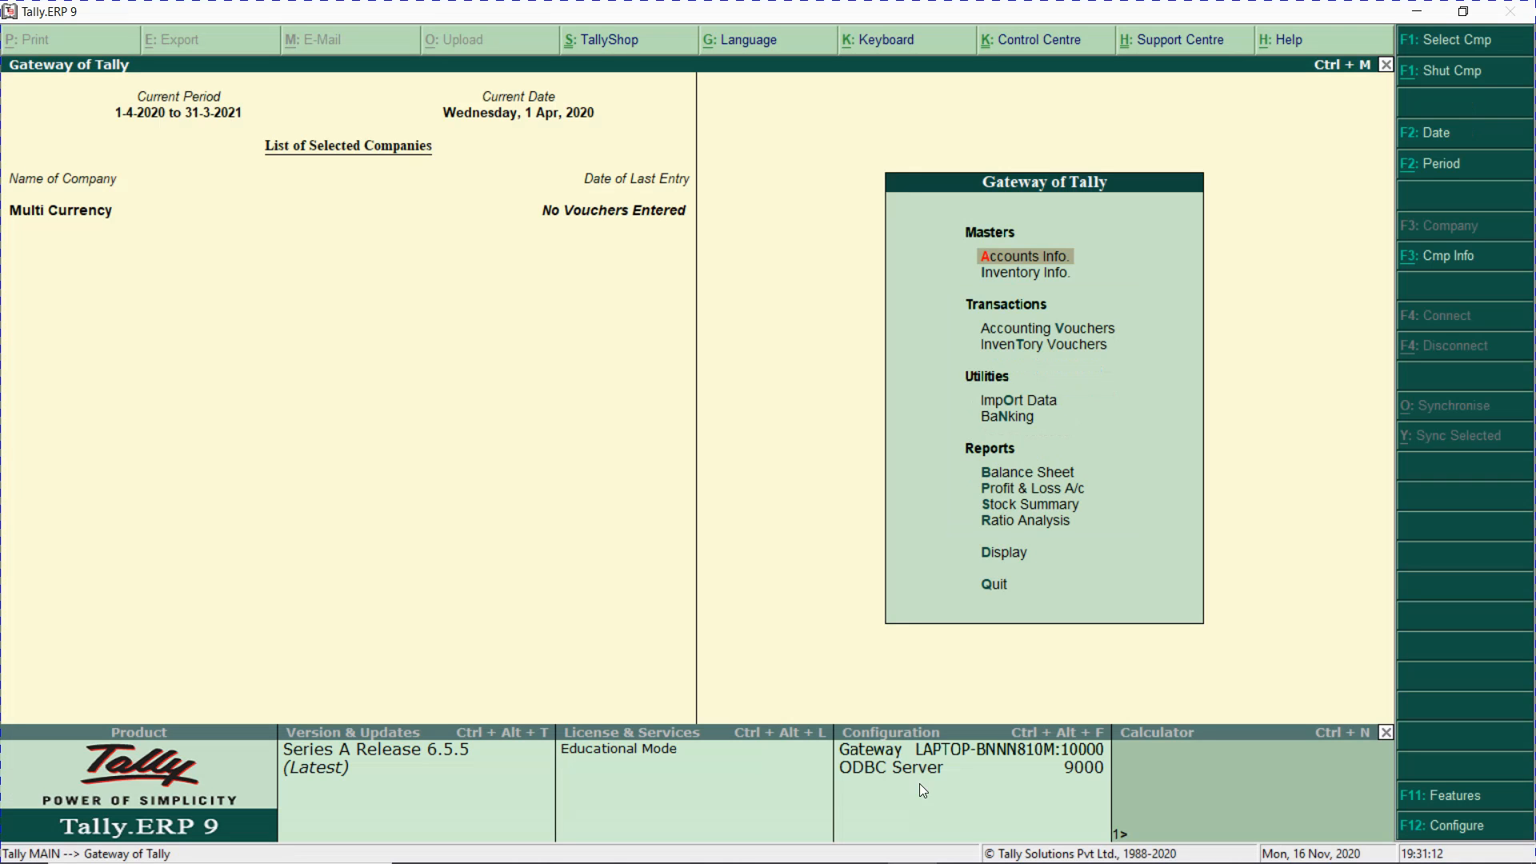
{"action": "key", "text": "Return"}
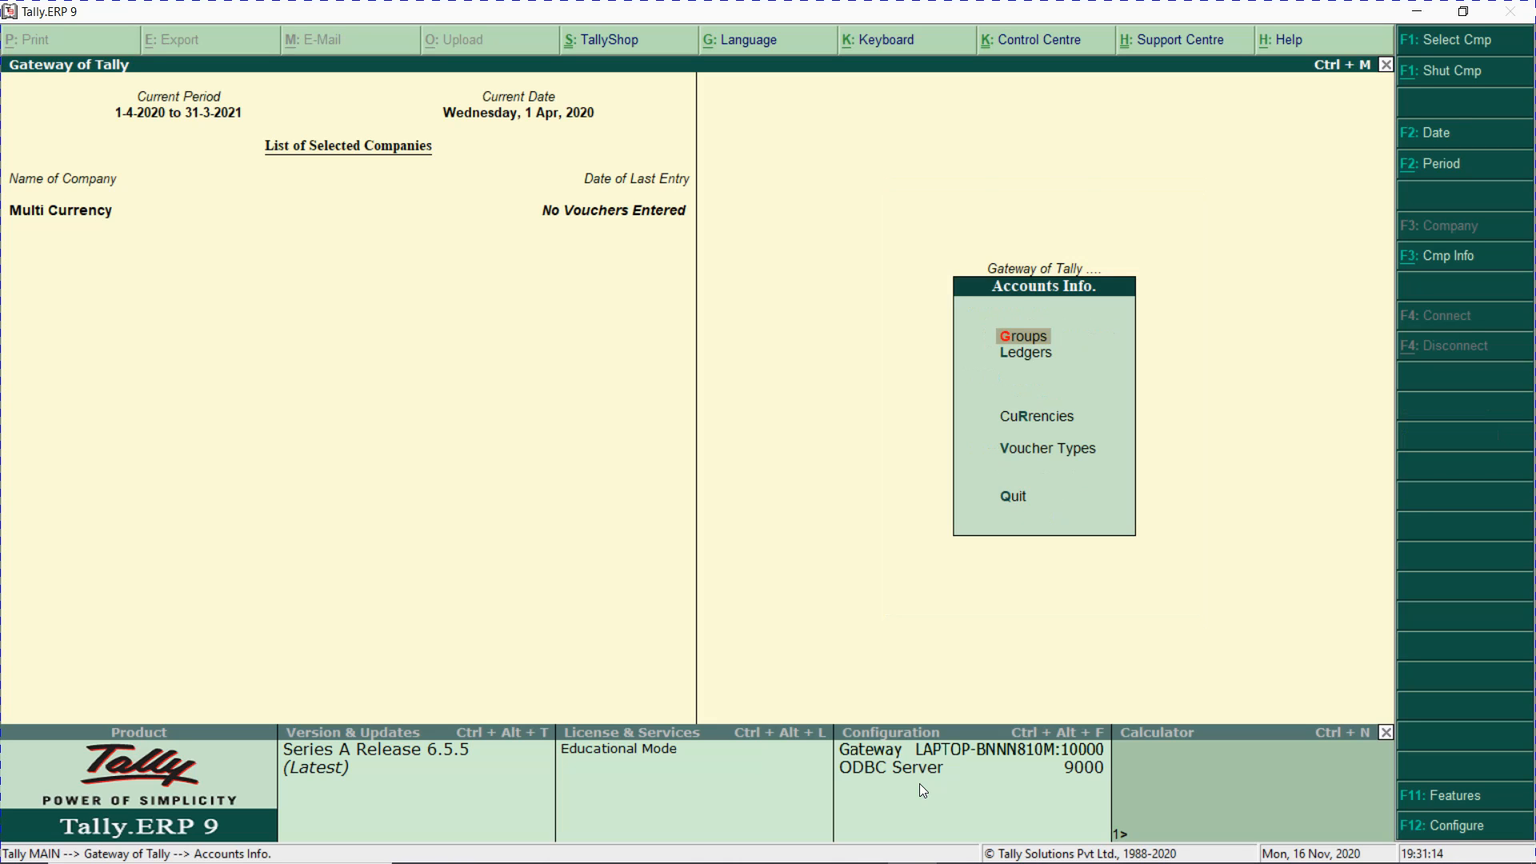
{"action": "key", "text": "r"}
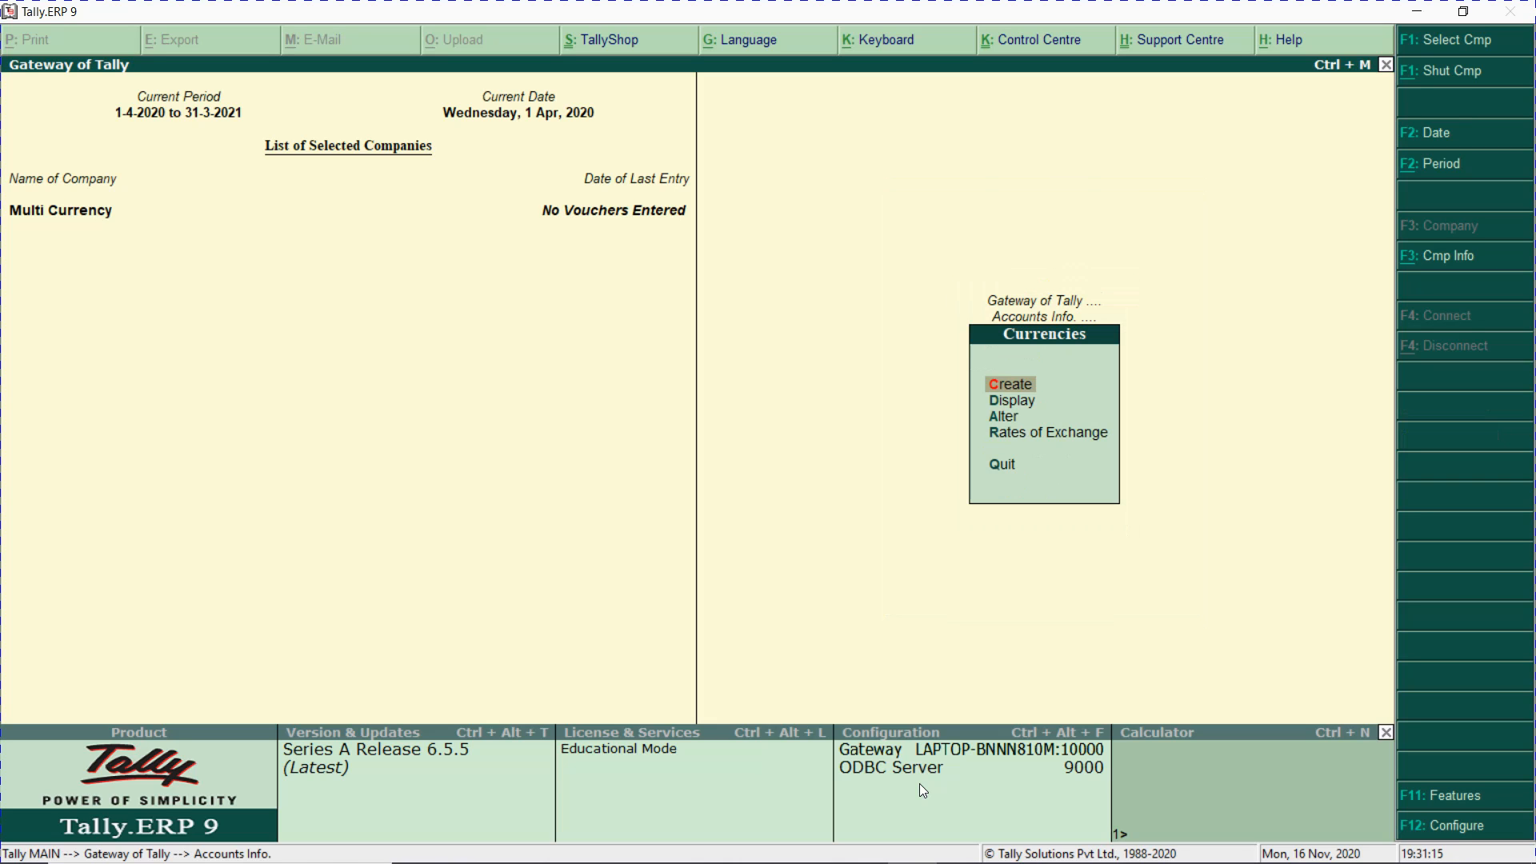
{"action": "key", "text": "Return"}
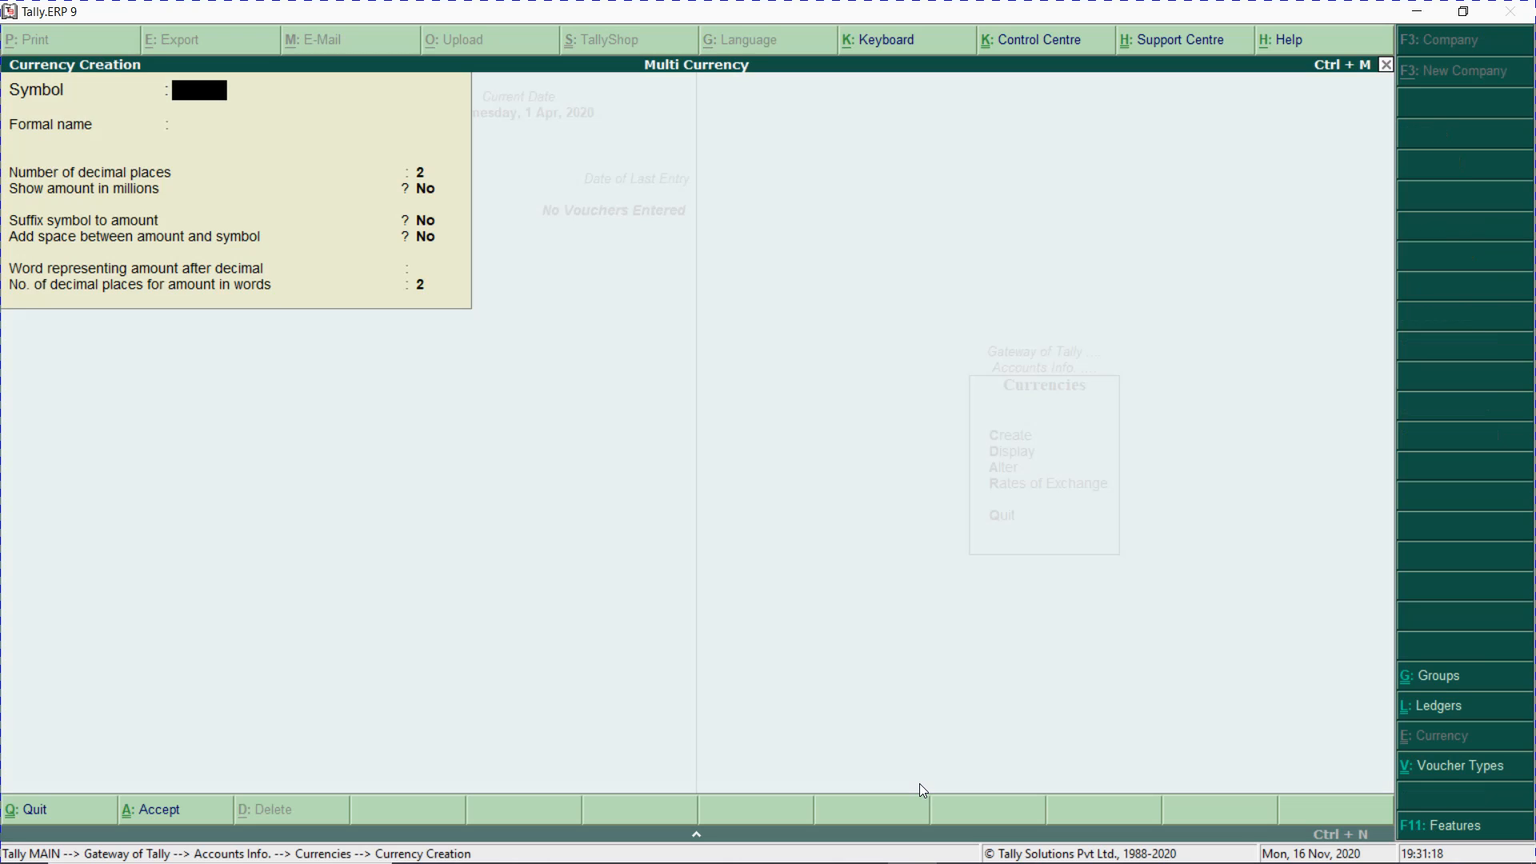
{"action": "key", "text": "Escape"}
{"action": "key", "text": "Return"}
{"action": "key", "text": "Escape"}
{"action": "key", "text": "Escape"}
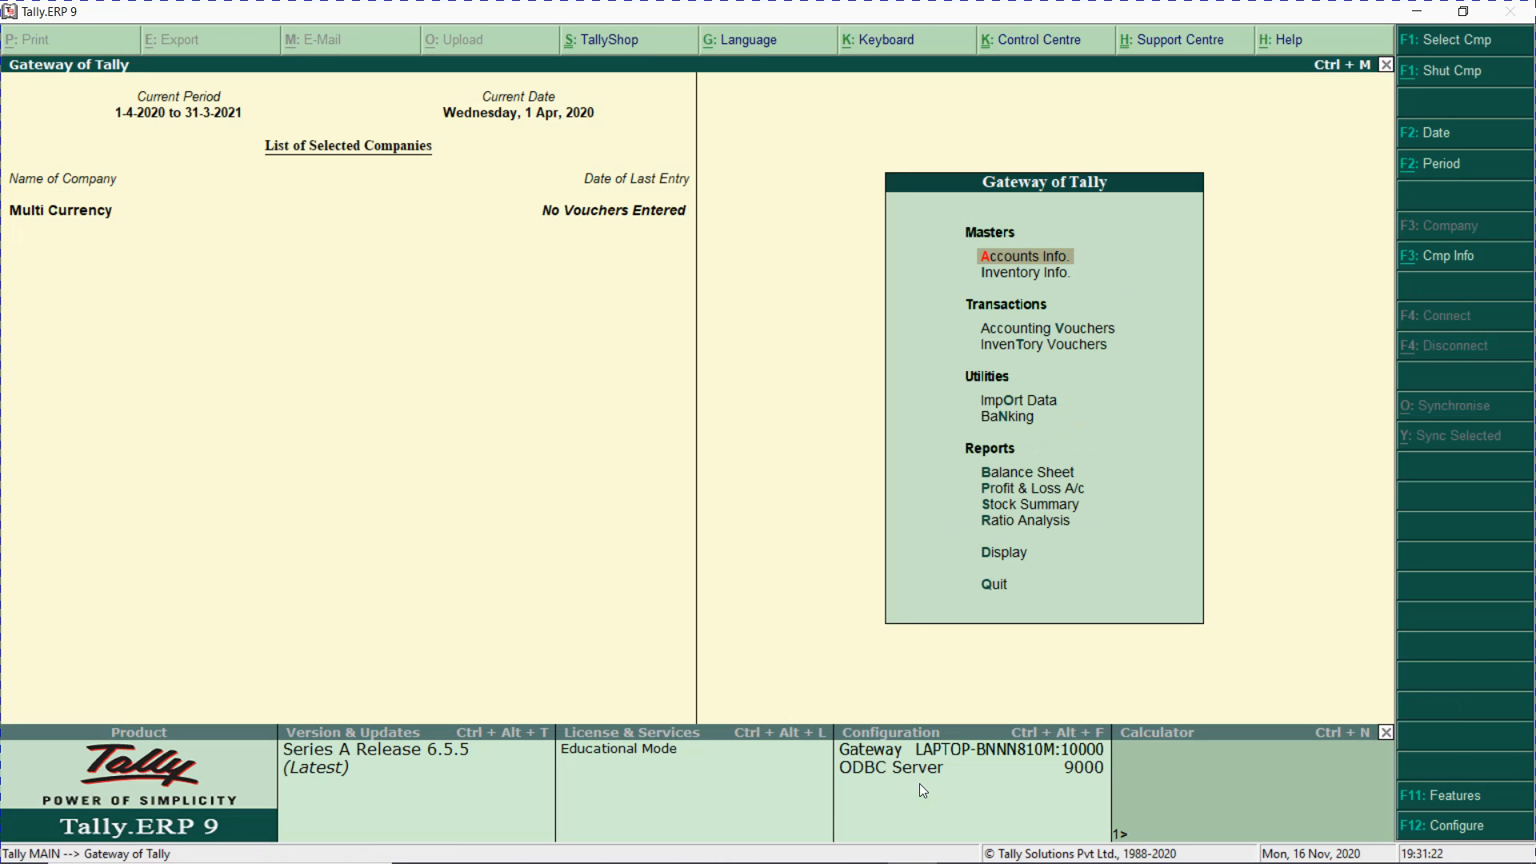
- Start a new currency in the accounts masters with the symbol $ and the formal name Dollar
{"action": "key", "text": "Return"}
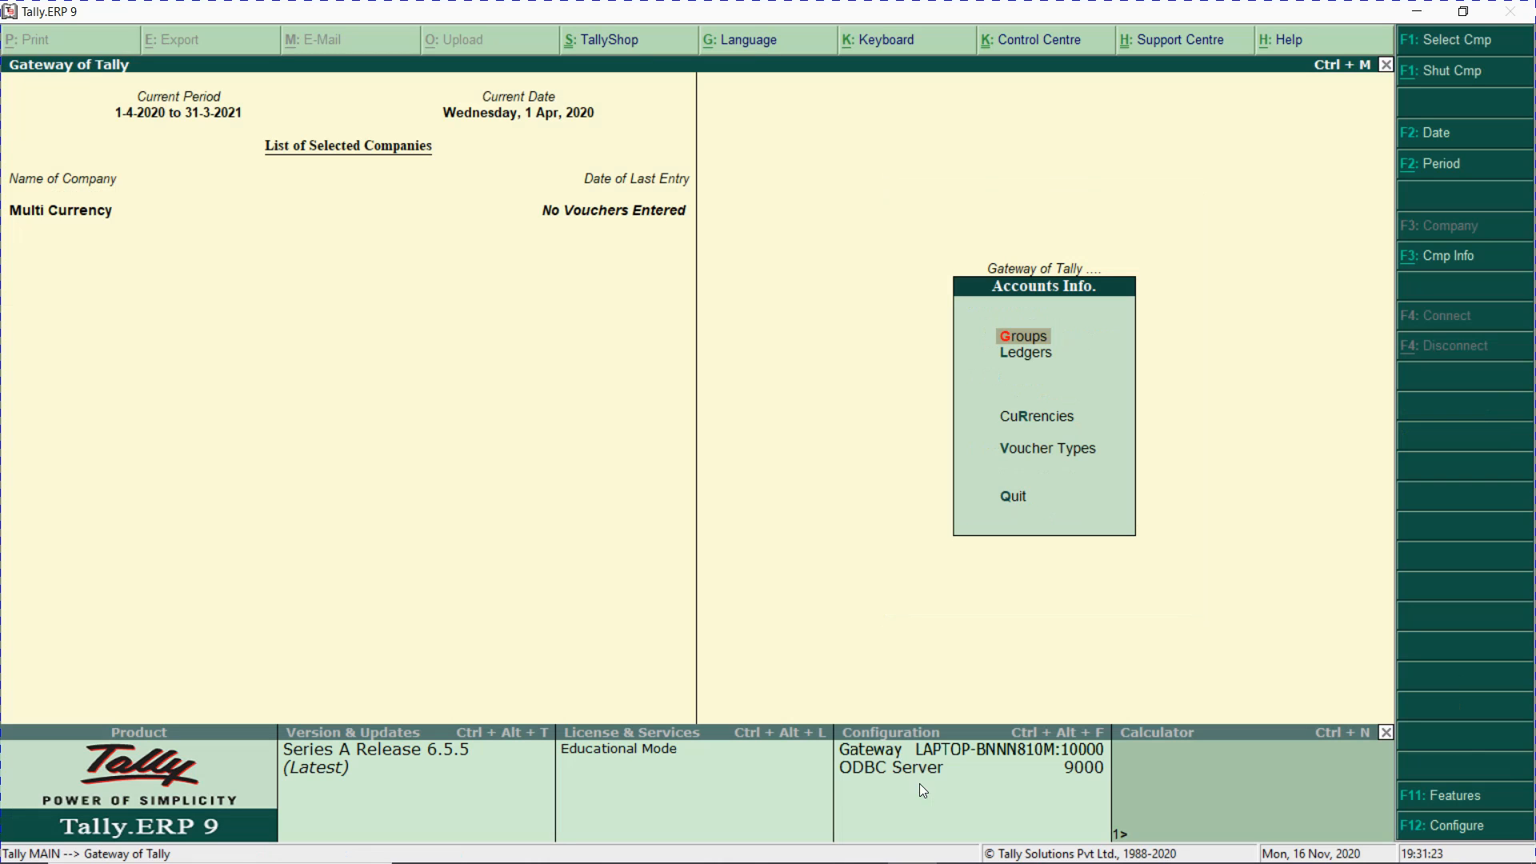
{"action": "key", "text": "Escape"}
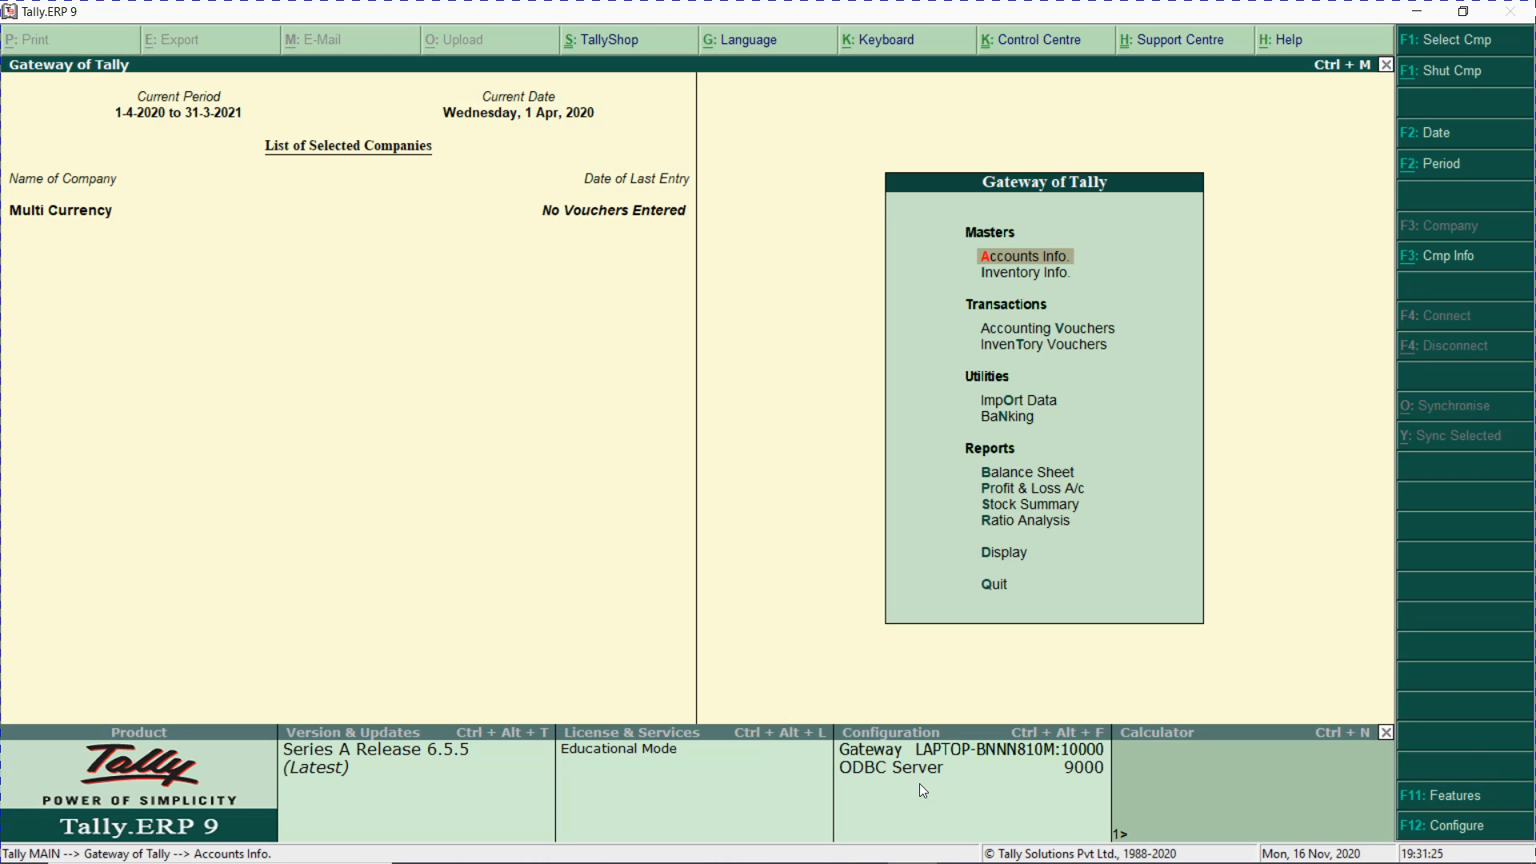
{"action": "key", "text": "Return"}
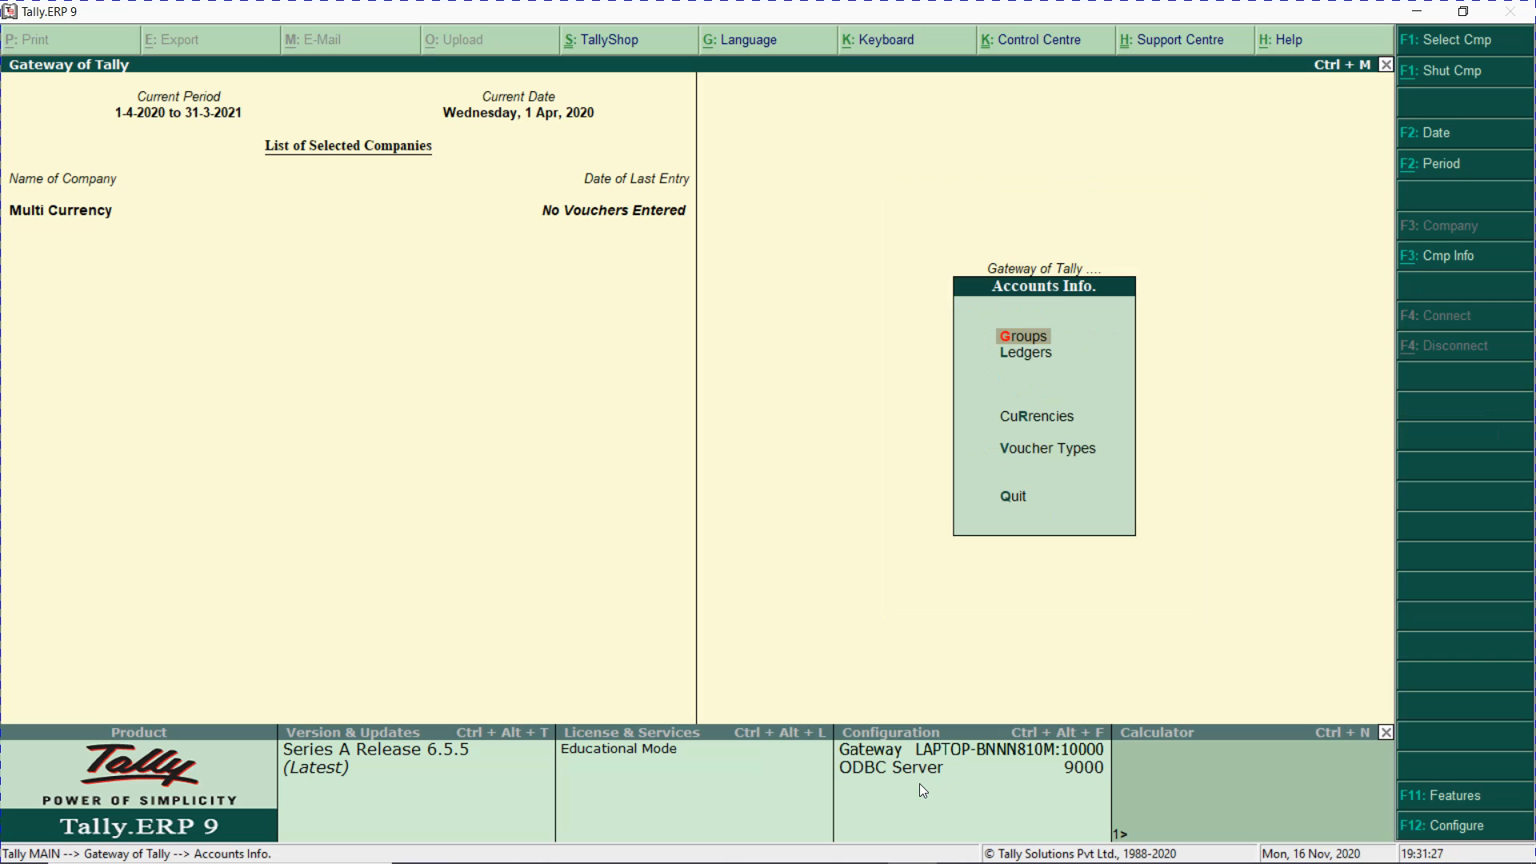
{"action": "key", "text": "r"}
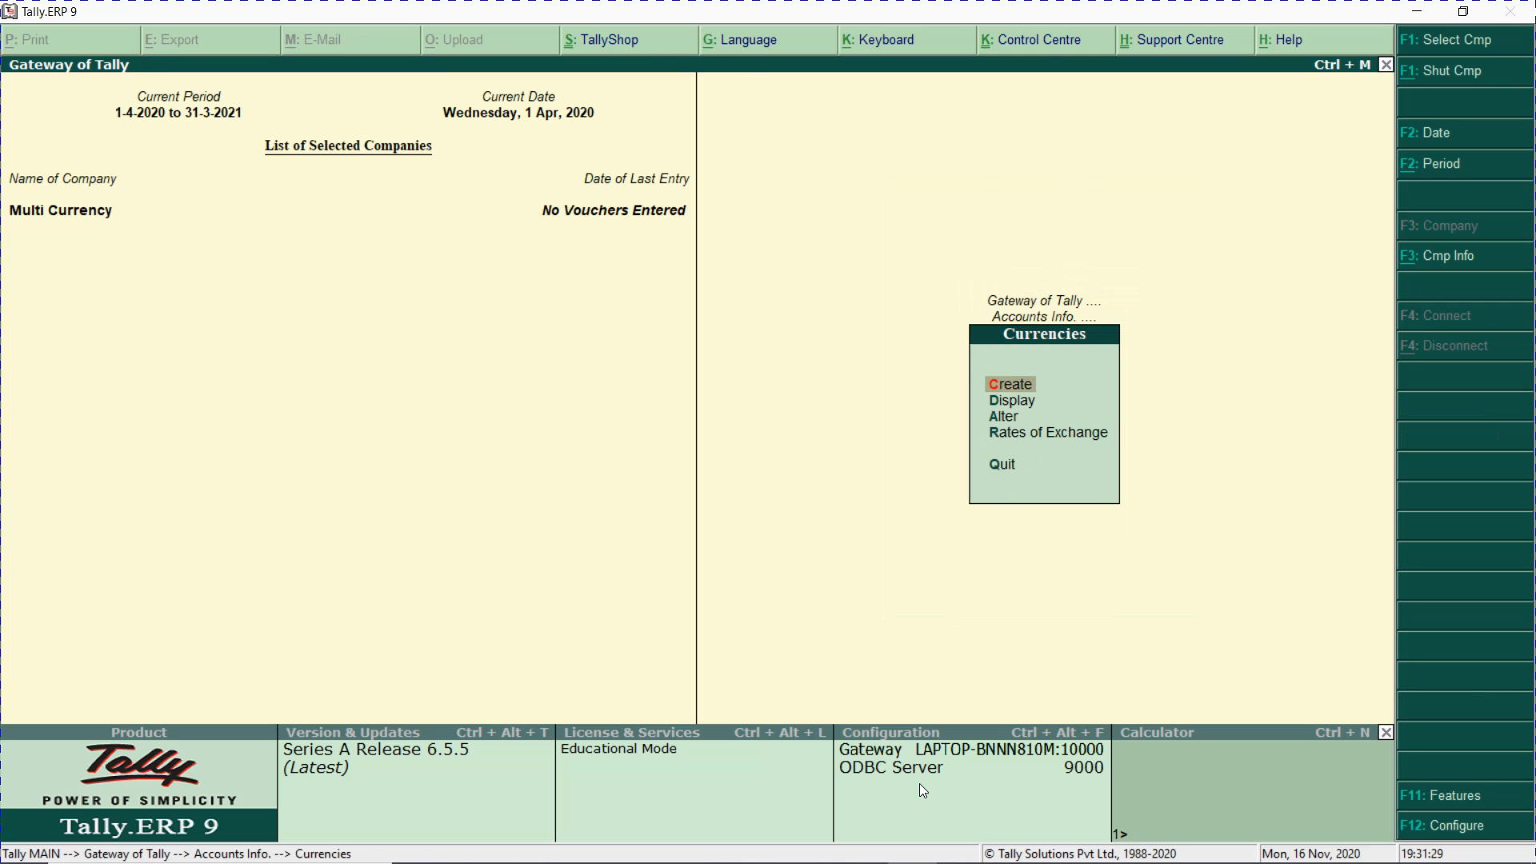
{"action": "key", "text": "c"}
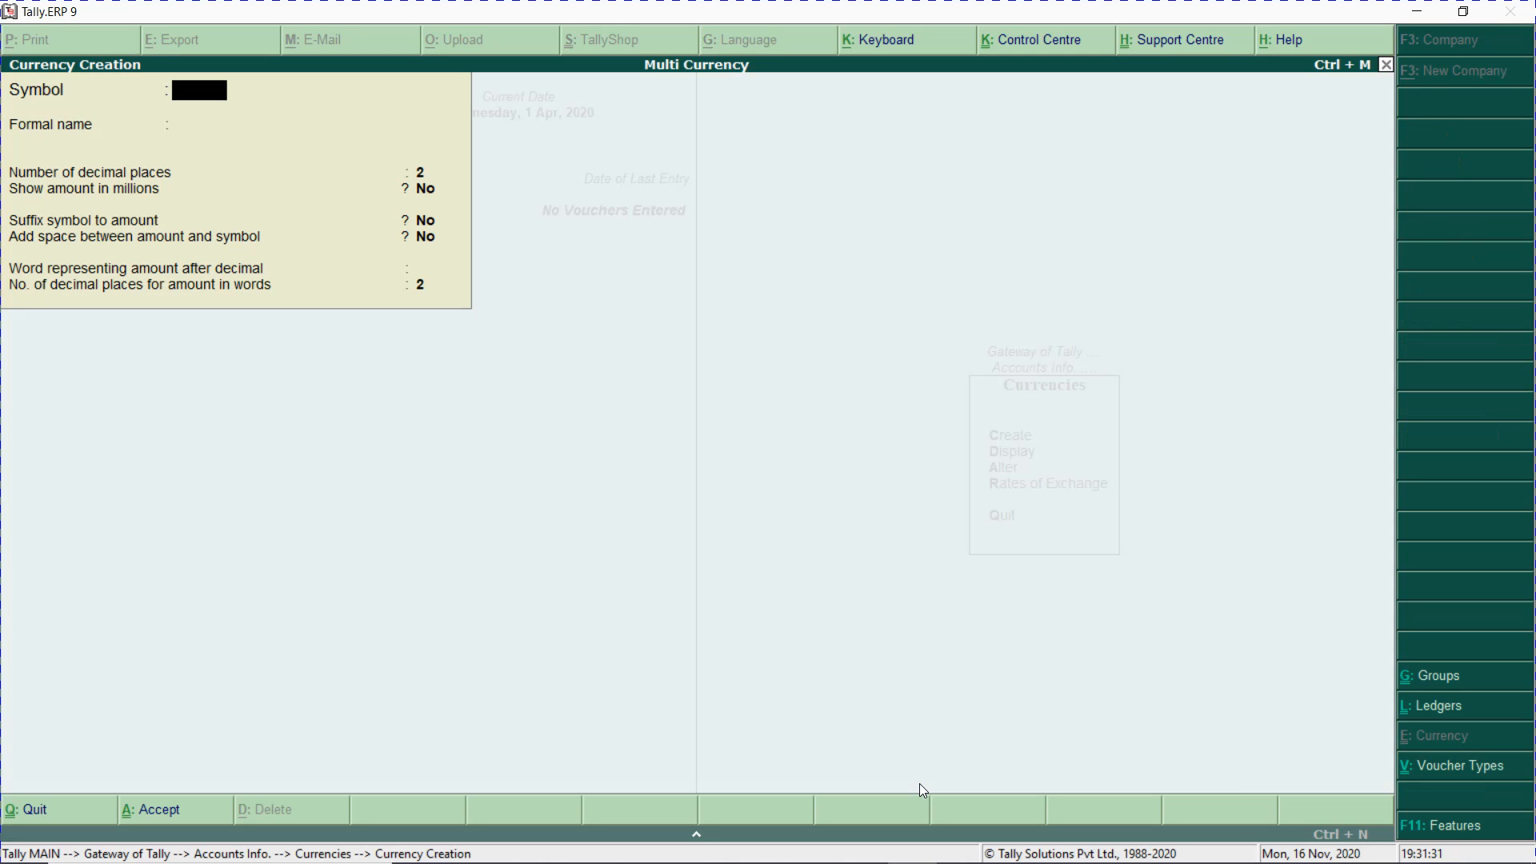
{"action": "type", "text": "$"}
{"action": "key", "text": "Return"}
{"action": "type", "text": "Dollar"}
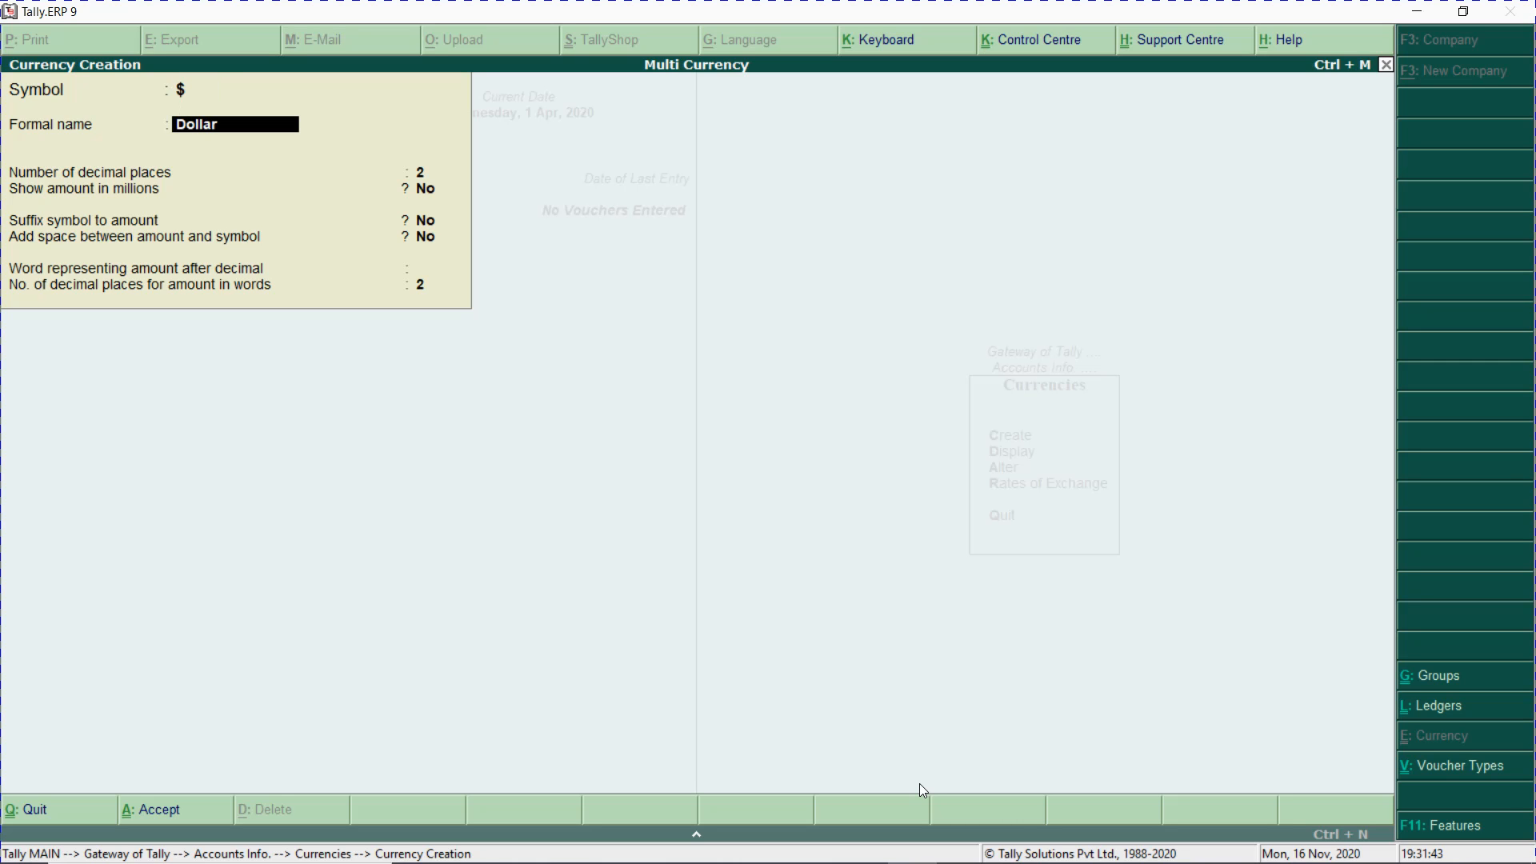
- Keep the Dollar currency's remaining defaults, including 2 decimal places, and save it
{"action": "key", "text": "Return"}
{"action": "key", "text": "Return"}
{"action": "key", "text": "Return"}
{"action": "key", "text": "Return"}
{"action": "key", "text": "Return"}
{"action": "key", "text": "Return"}
{"action": "key", "text": "Return"}
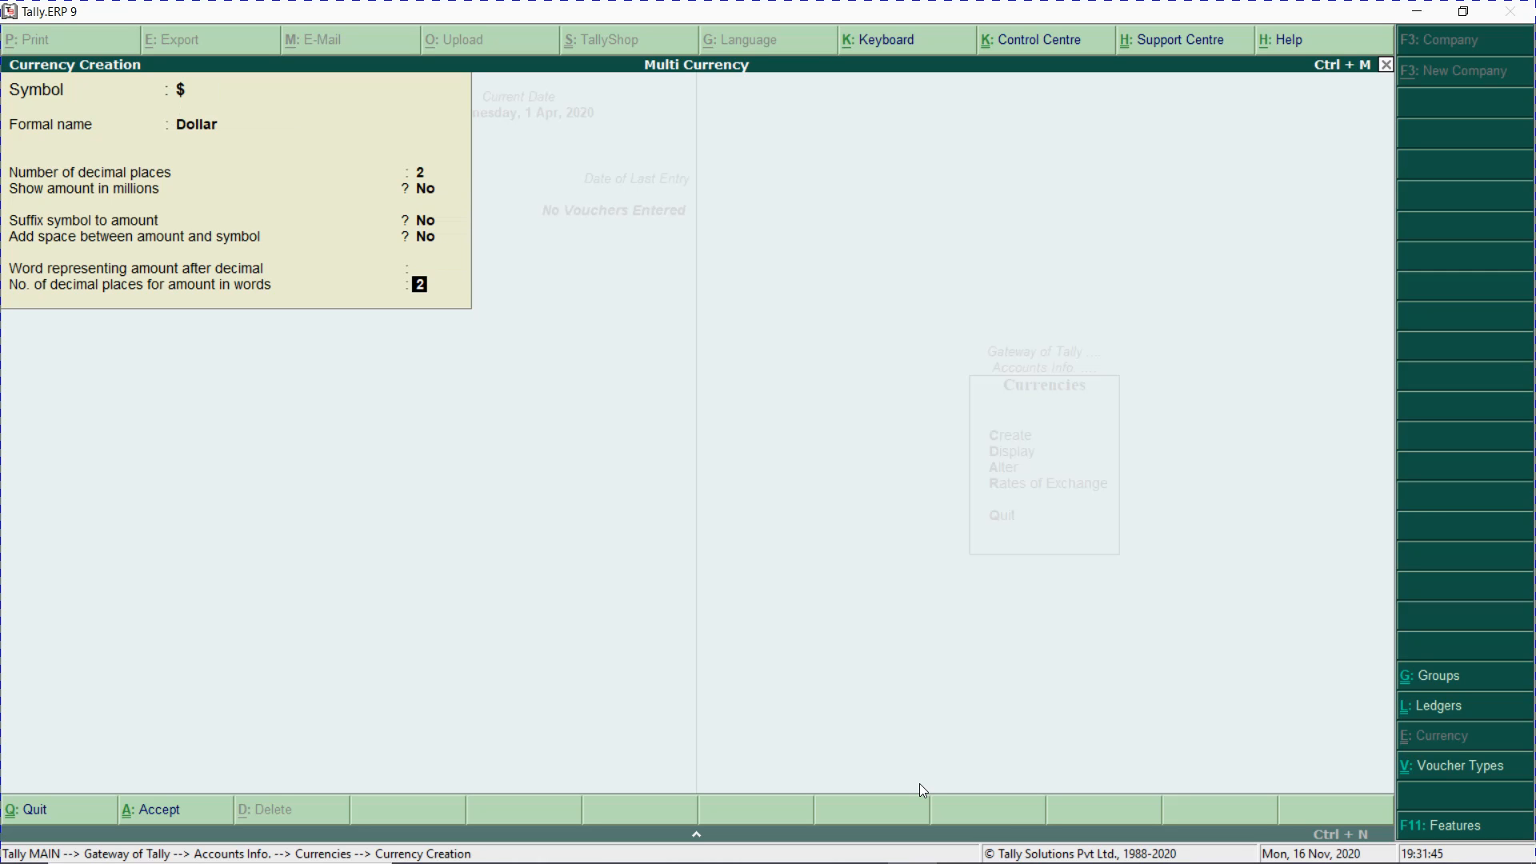
{"action": "key", "text": "Return"}
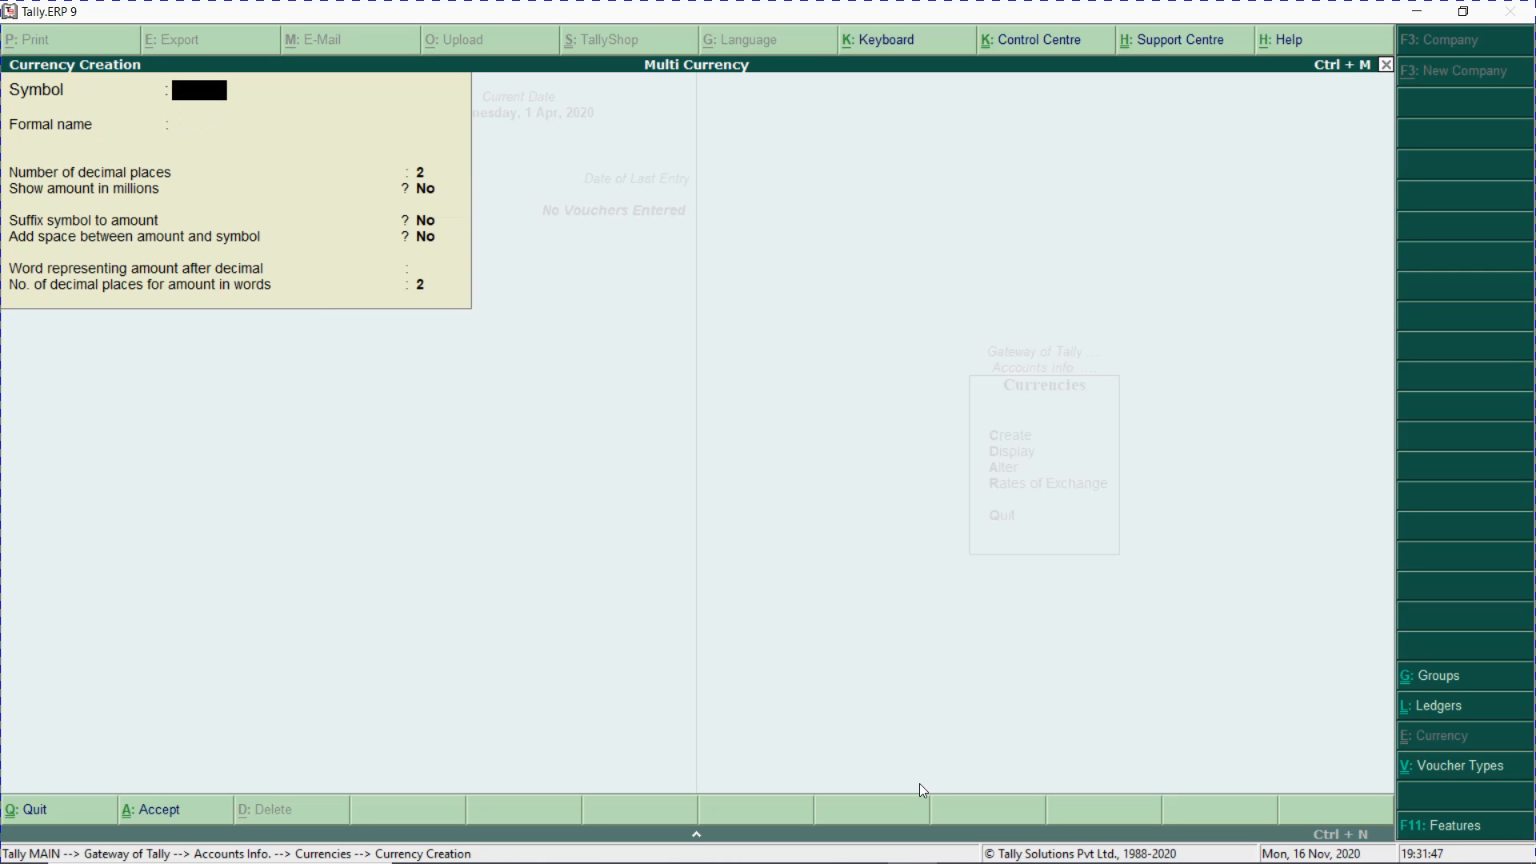
- Select the GST local purchase ledger step in B7 of Excel's Steps sheet, then return to the Gateway of Tally in Tally.ERP 9
{"action": "key", "text": "alt+Tab"}
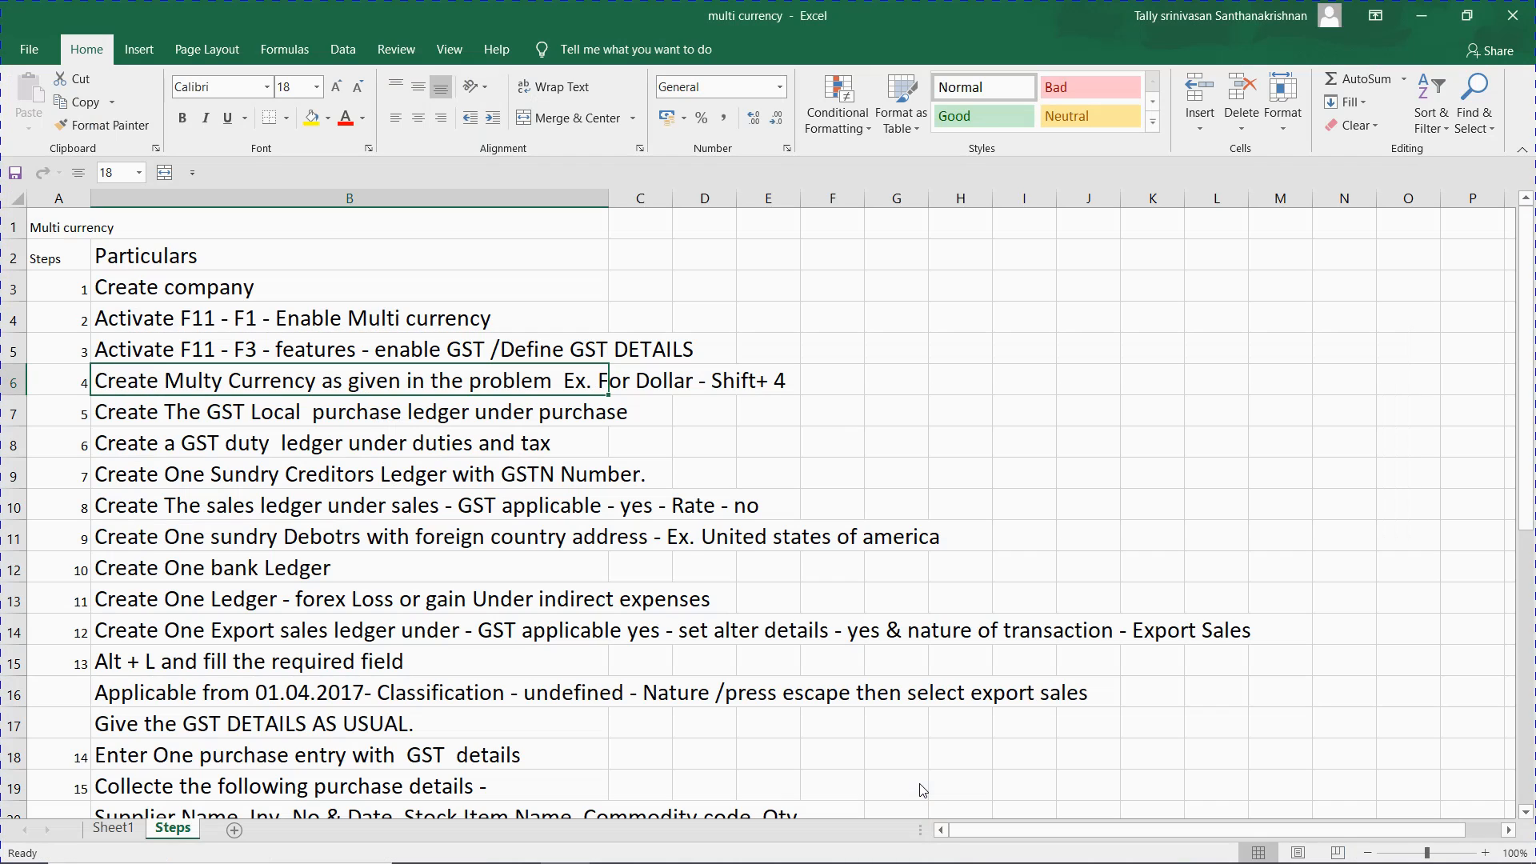
{"action": "key", "text": "Down"}
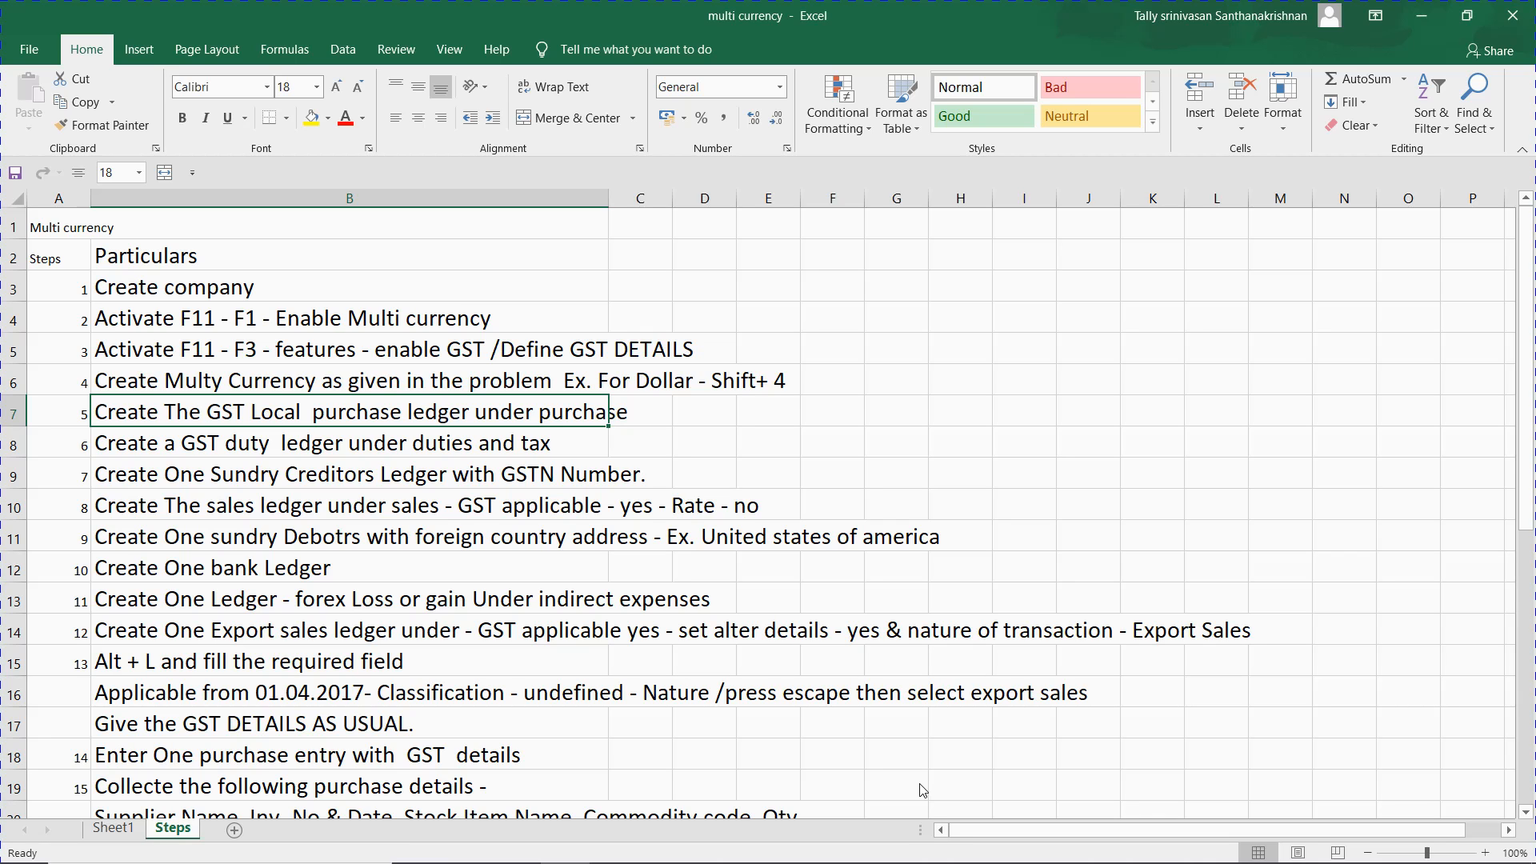
{"action": "key", "text": "alt+Tab"}
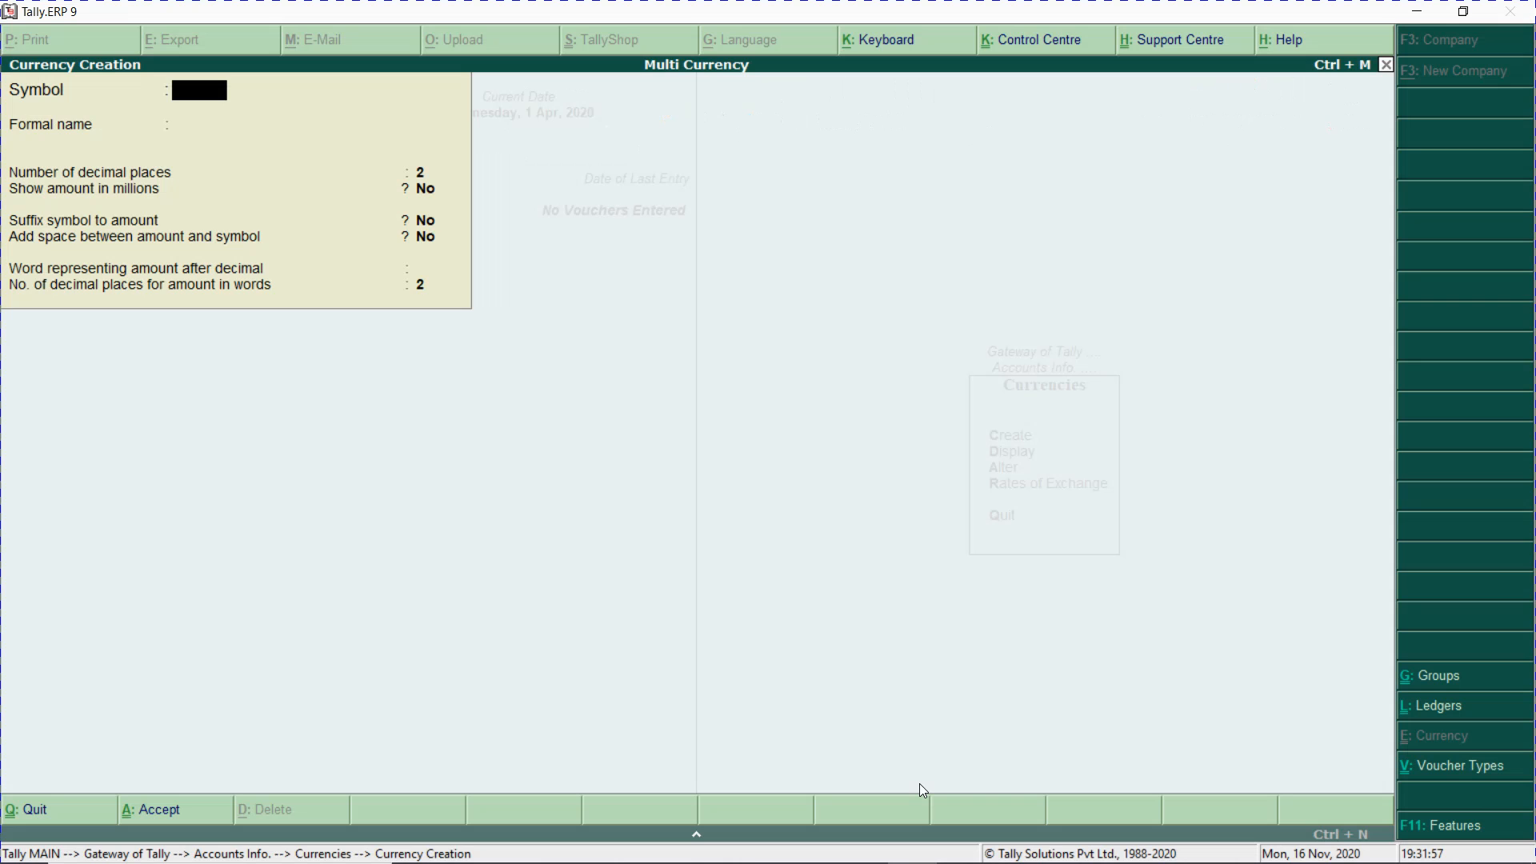
{"action": "key", "text": "Escape"}
{"action": "key", "text": "Return"}
{"action": "key", "text": "Escape"}
{"action": "key", "text": "Escape"}
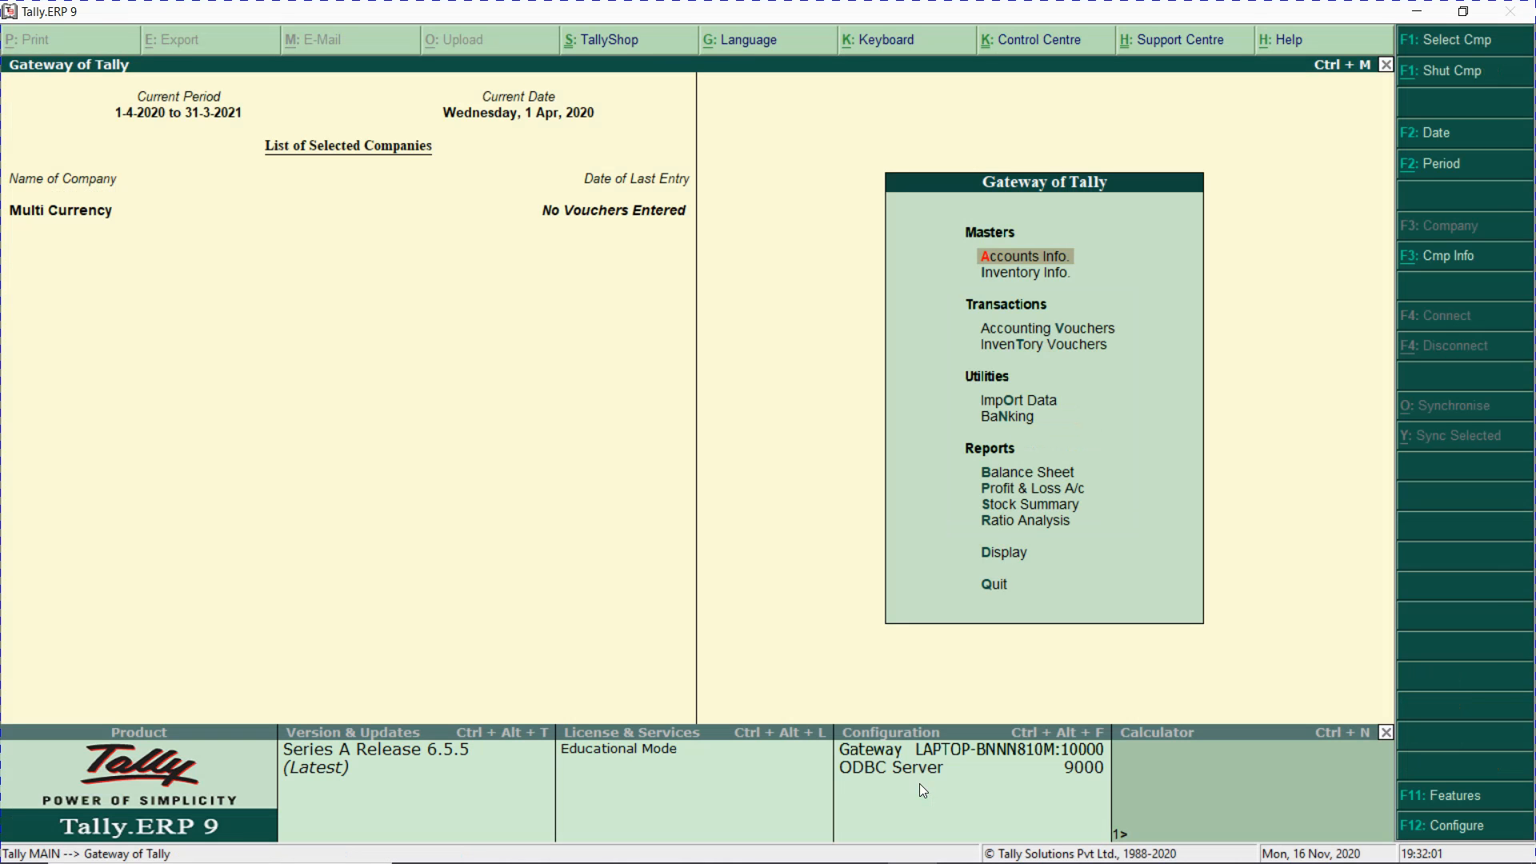
- Start a new single ledger named Gst Local Purchase under the Purchase Accounts group
{"action": "key", "text": "Return"}
{"action": "key", "text": "l"}
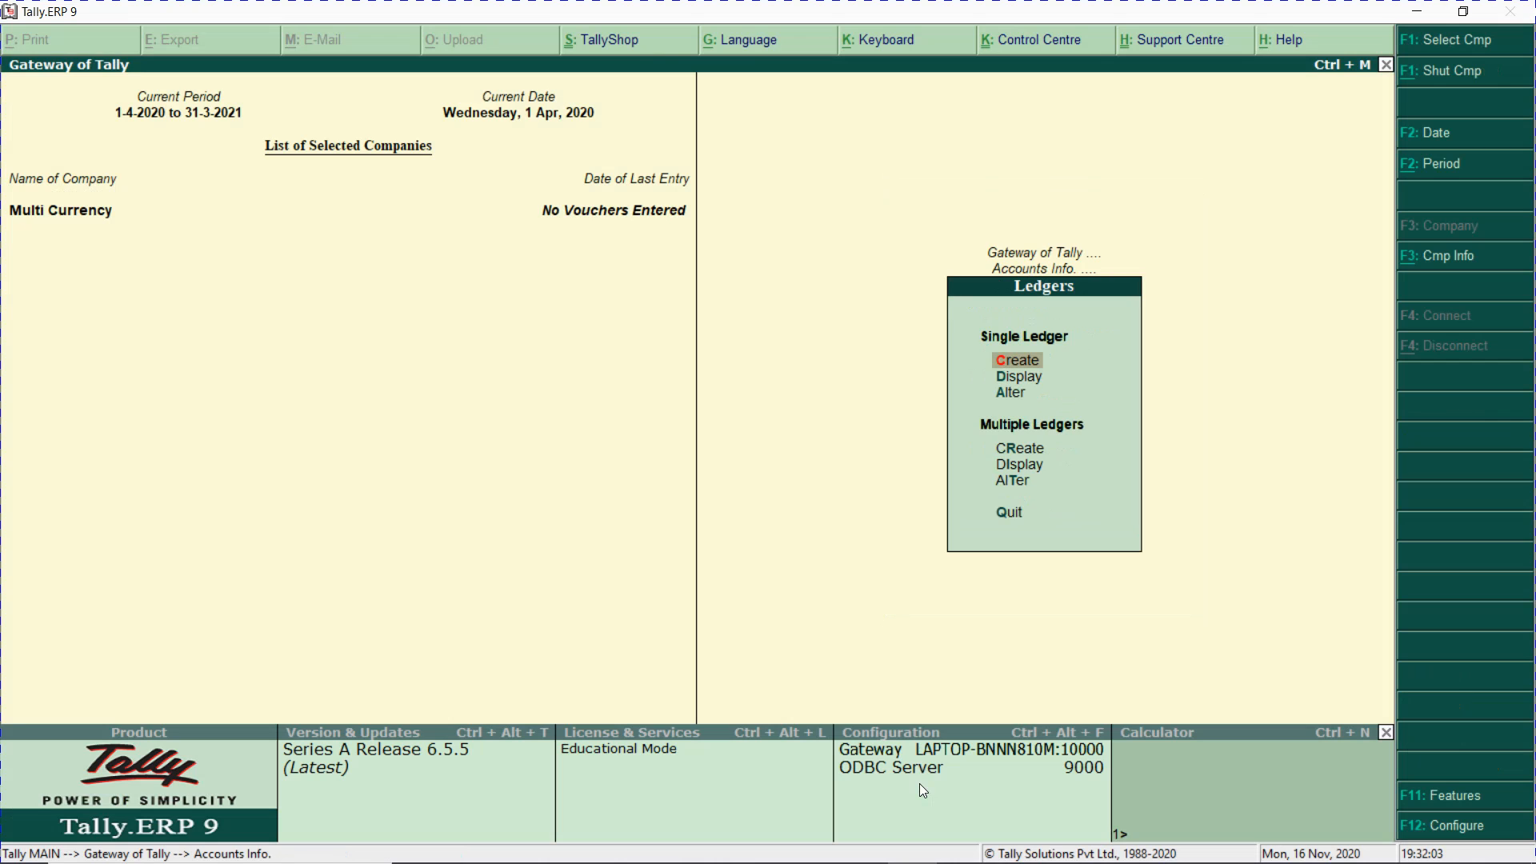
{"action": "key", "text": "Return"}
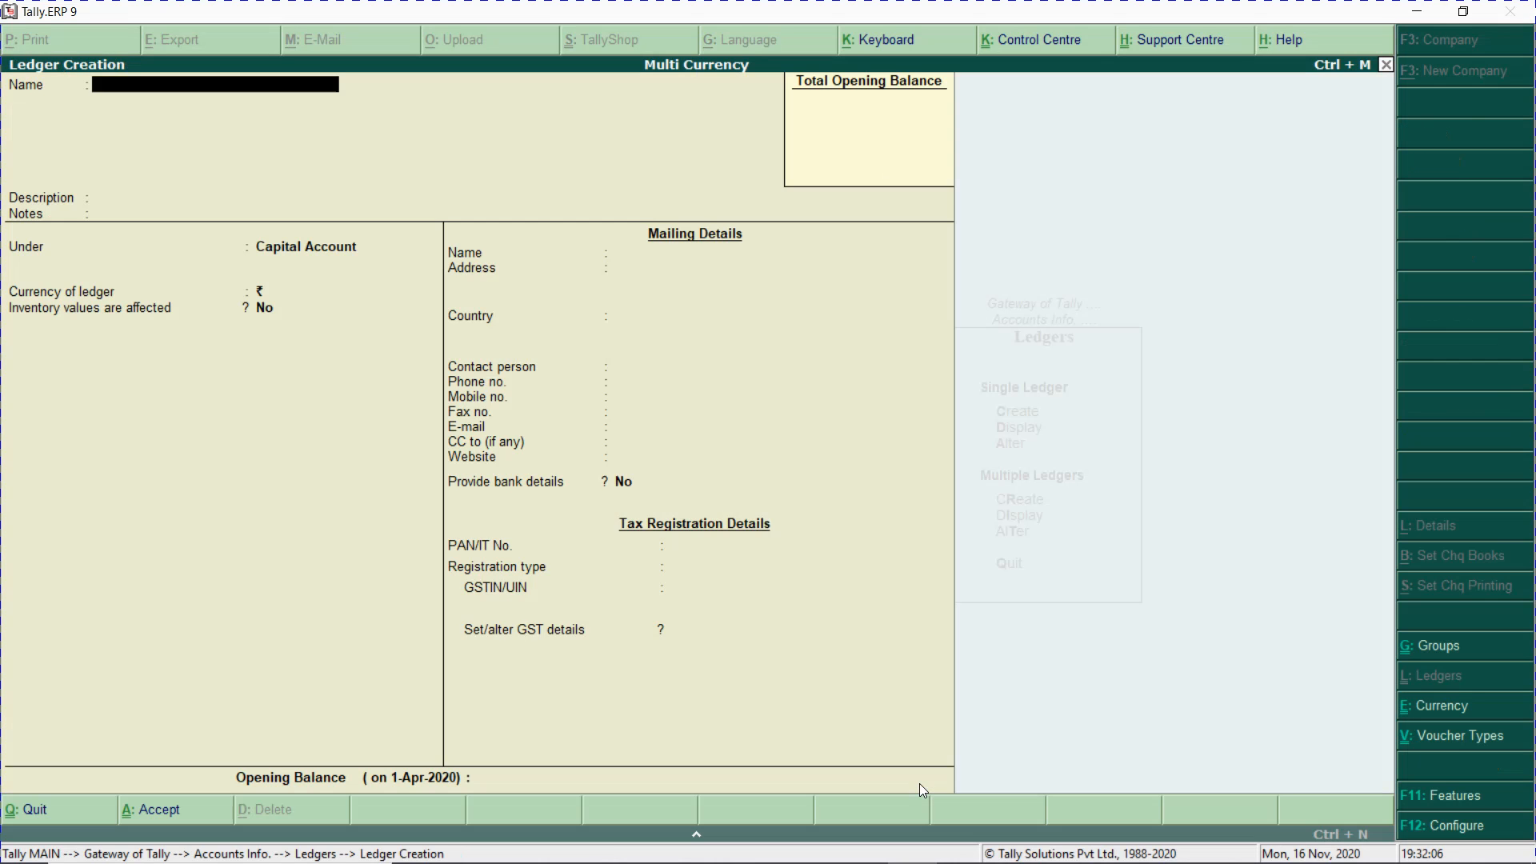
{"action": "type", "text": "Gst Local Purchase"}
{"action": "key", "text": "Return"}
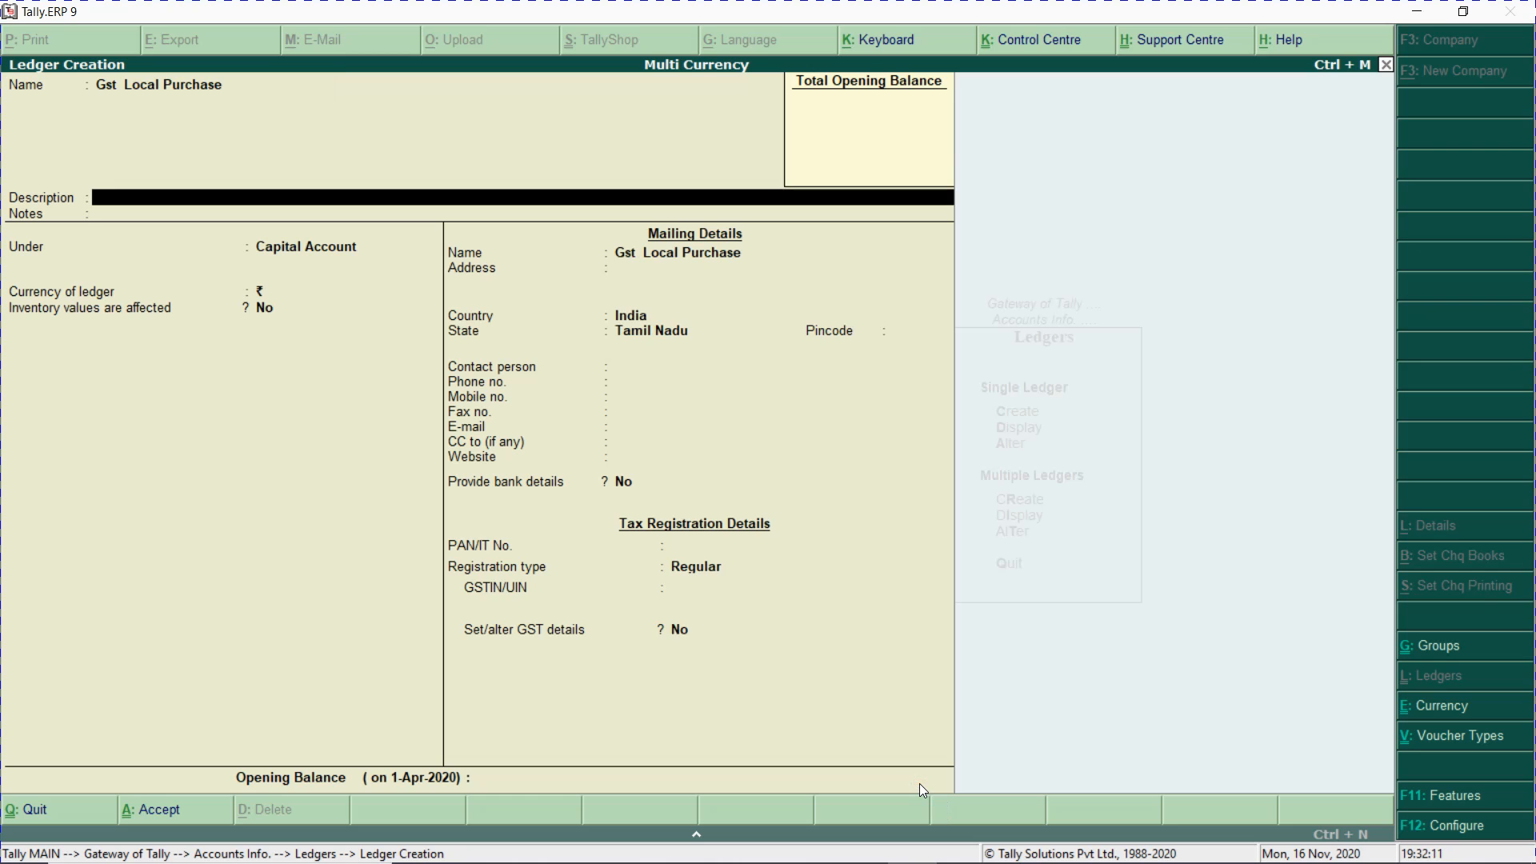
{"action": "key", "text": "Return"}
{"action": "key", "text": "Return"}
{"action": "type", "text": "Pur"}
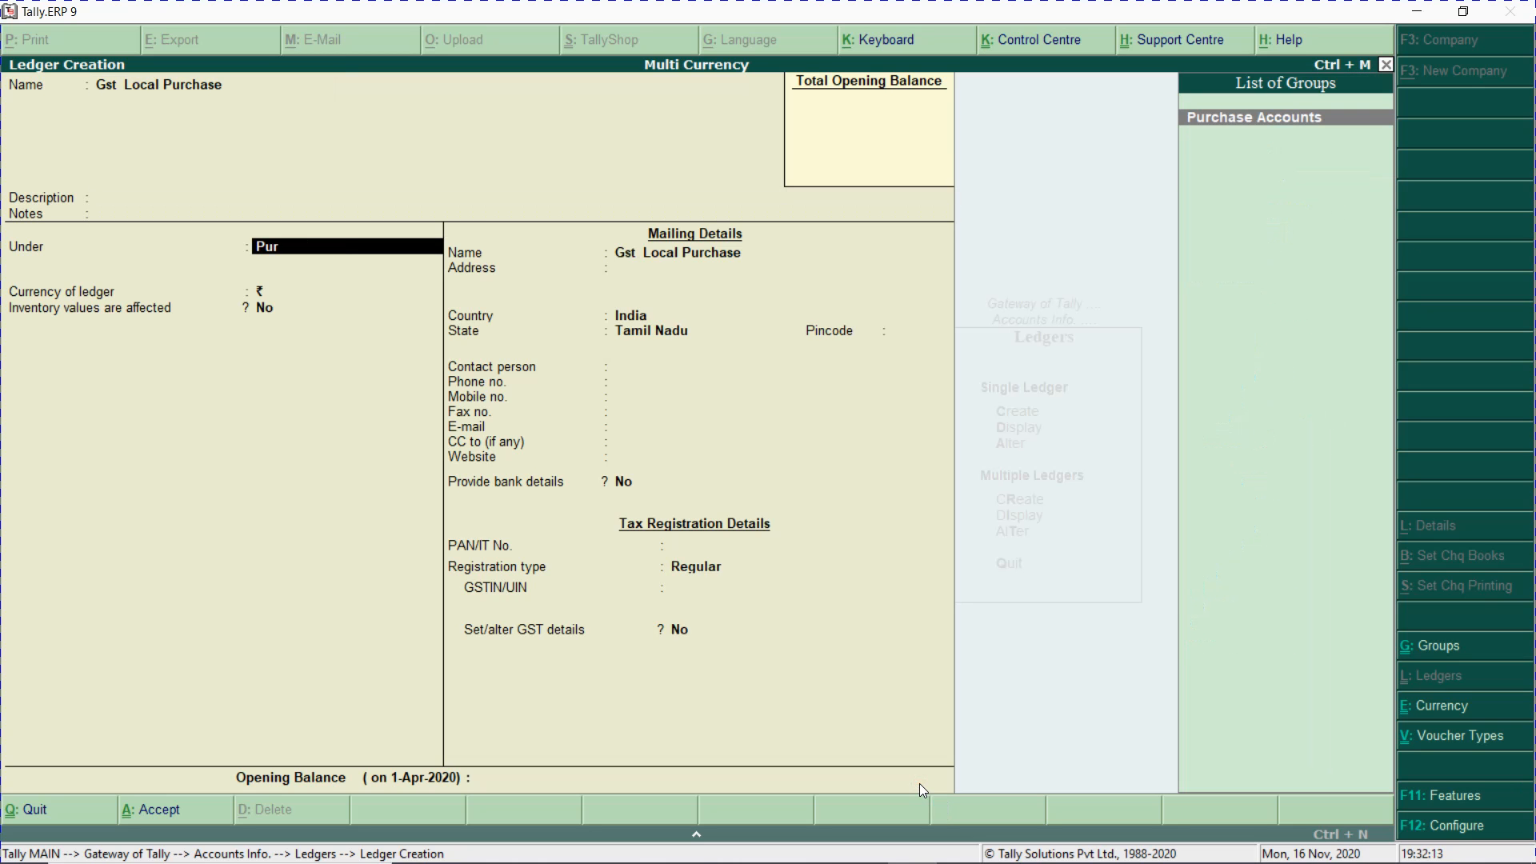
{"action": "key", "text": "Return"}
- Keep GST applicable for the purchase ledger, set its type of supply to Goods, and save it
{"action": "key", "text": "Return"}
{"action": "key", "text": "Return"}
{"action": "key", "text": "Return"}
{"action": "key", "text": "Return"}
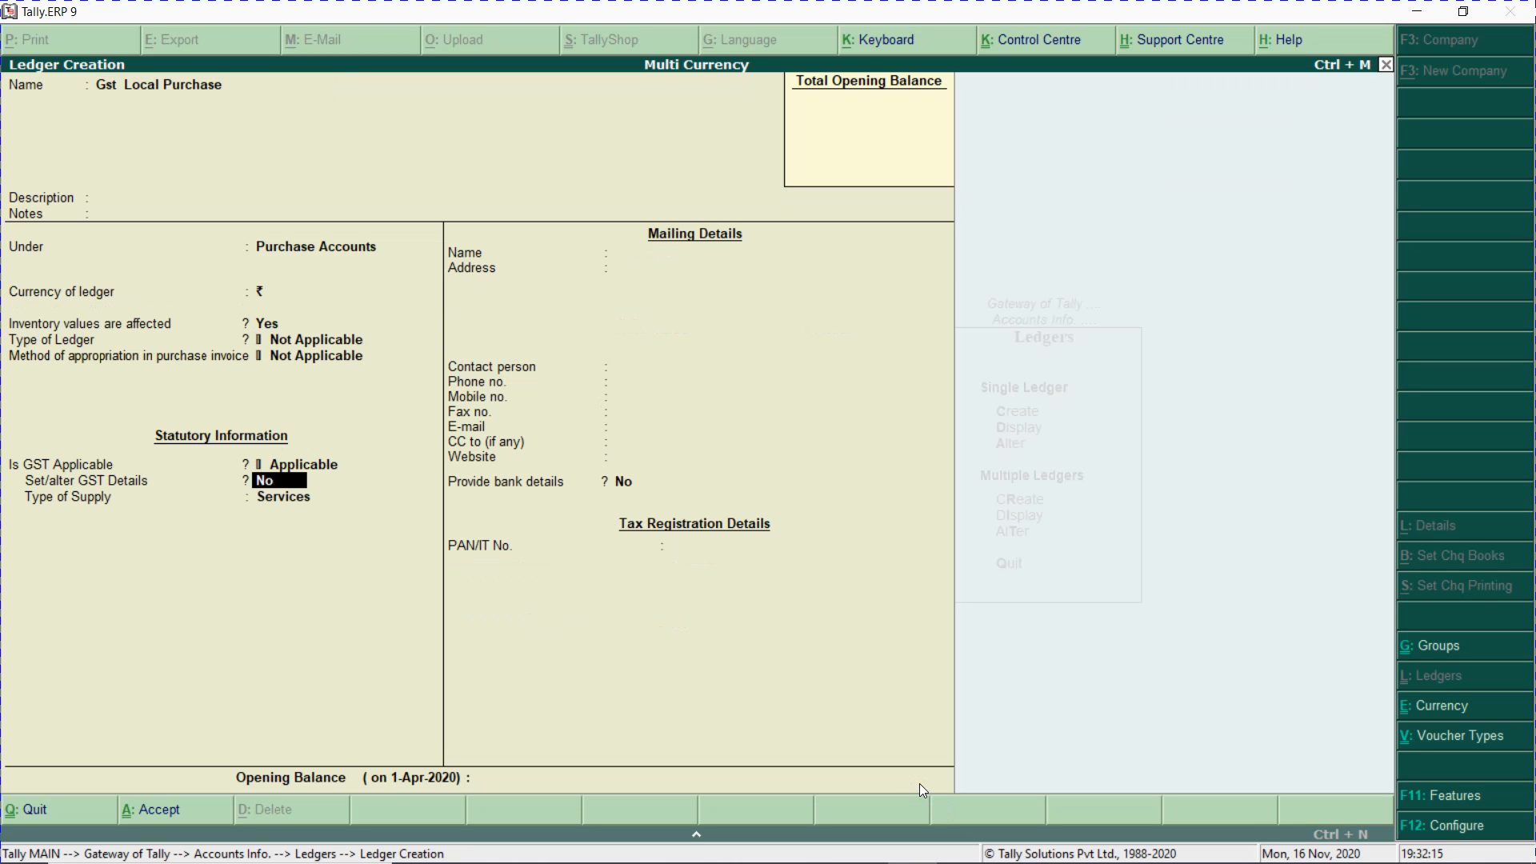
{"action": "key", "text": "Return"}
{"action": "key", "text": "Up"}
{"action": "key", "text": "Return"}
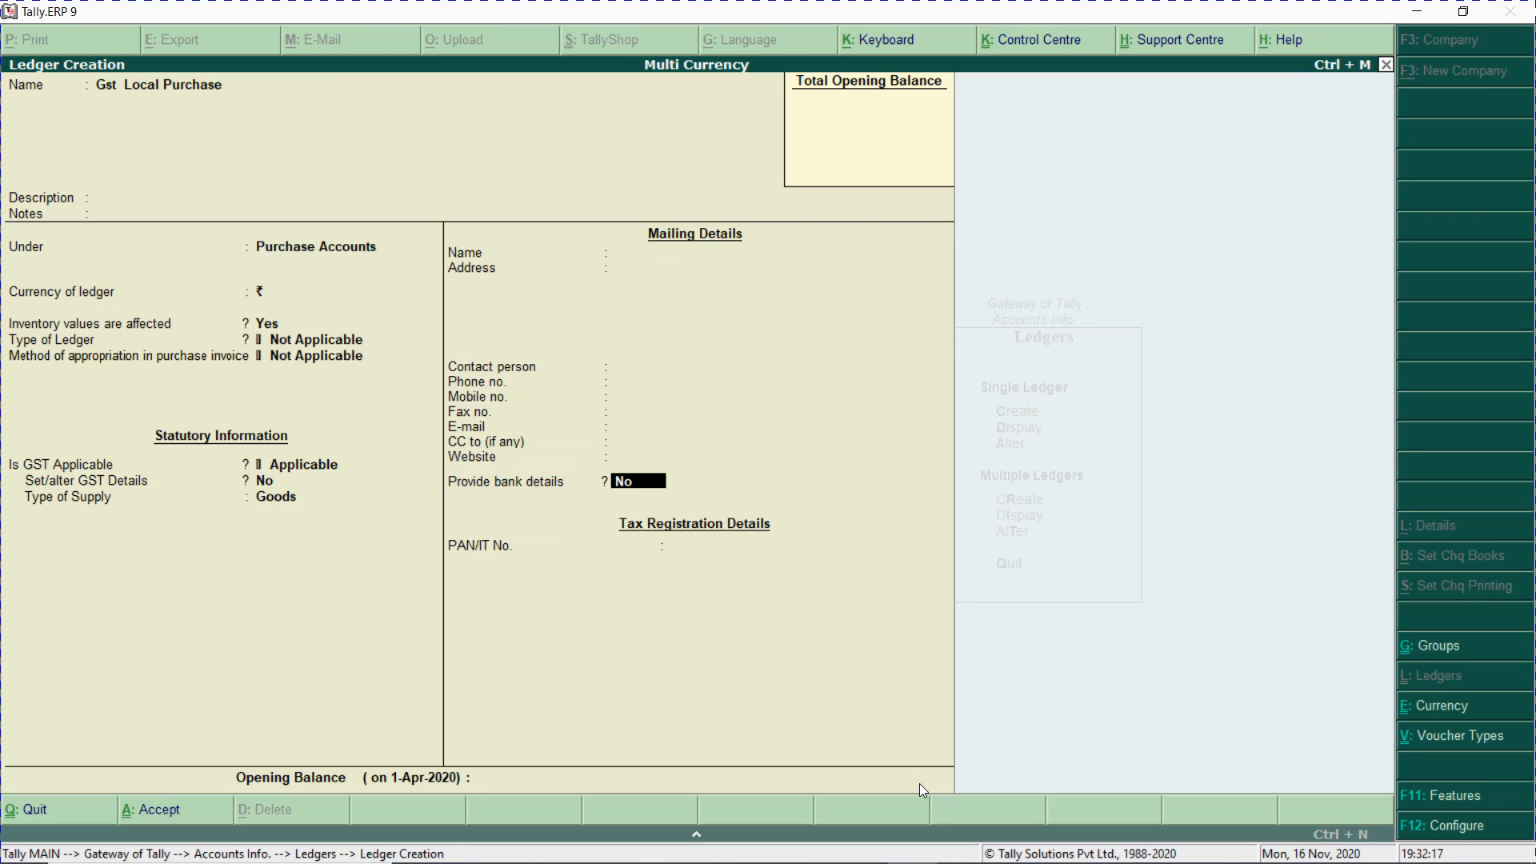
{"action": "key", "text": "ctrl+a"}
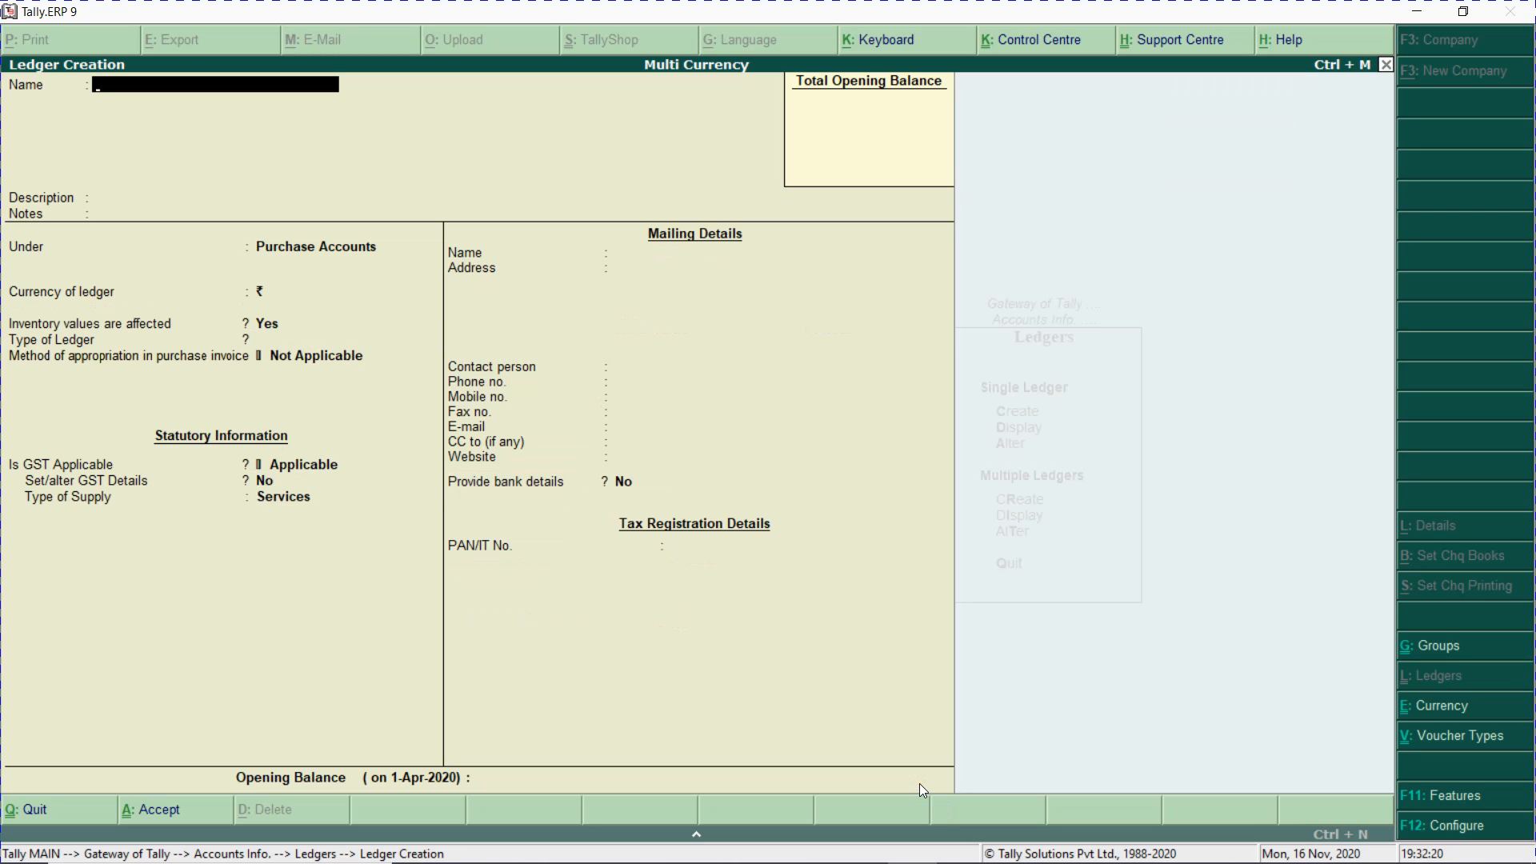
- Name the next ledger Gst Local Sales and place it under Sales Accounts
{"action": "type", "text": "Gst Local Sales"}
{"action": "key", "text": "Return"}
{"action": "key", "text": "Return"}
{"action": "key", "text": "Return"}
{"action": "type", "text": "Sa"}
{"action": "key", "text": "Return"}
- Keep GST applicable for the sales ledger, set its type of supply to Goods, and save it
{"action": "key", "text": "Return"}
{"action": "key", "text": "Return"}
{"action": "key", "text": "Return"}
{"action": "key", "text": "Return"}
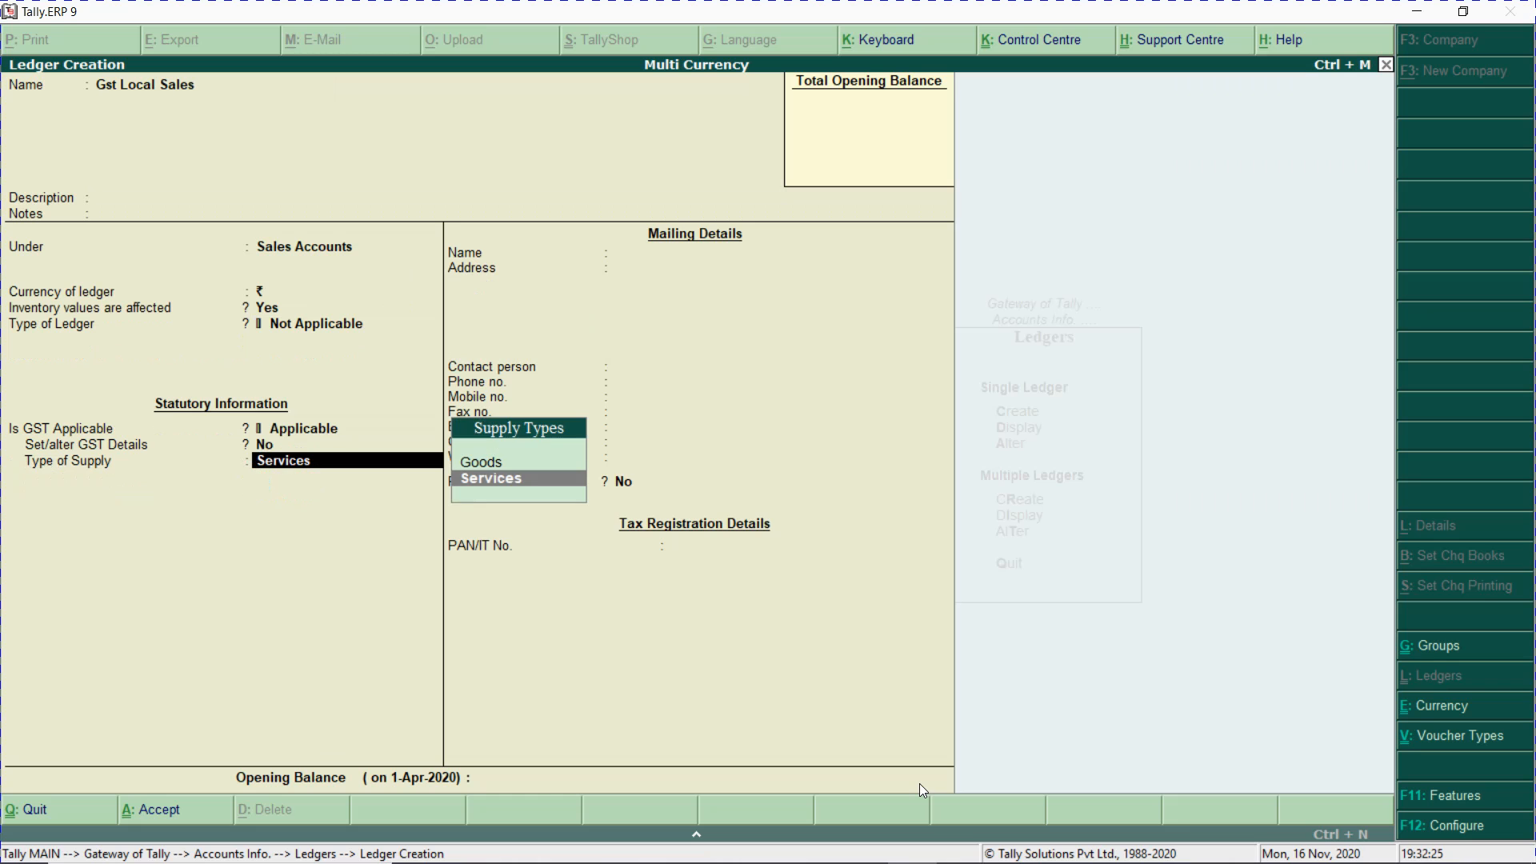
{"action": "key", "text": "Up"}
{"action": "key", "text": "Return"}
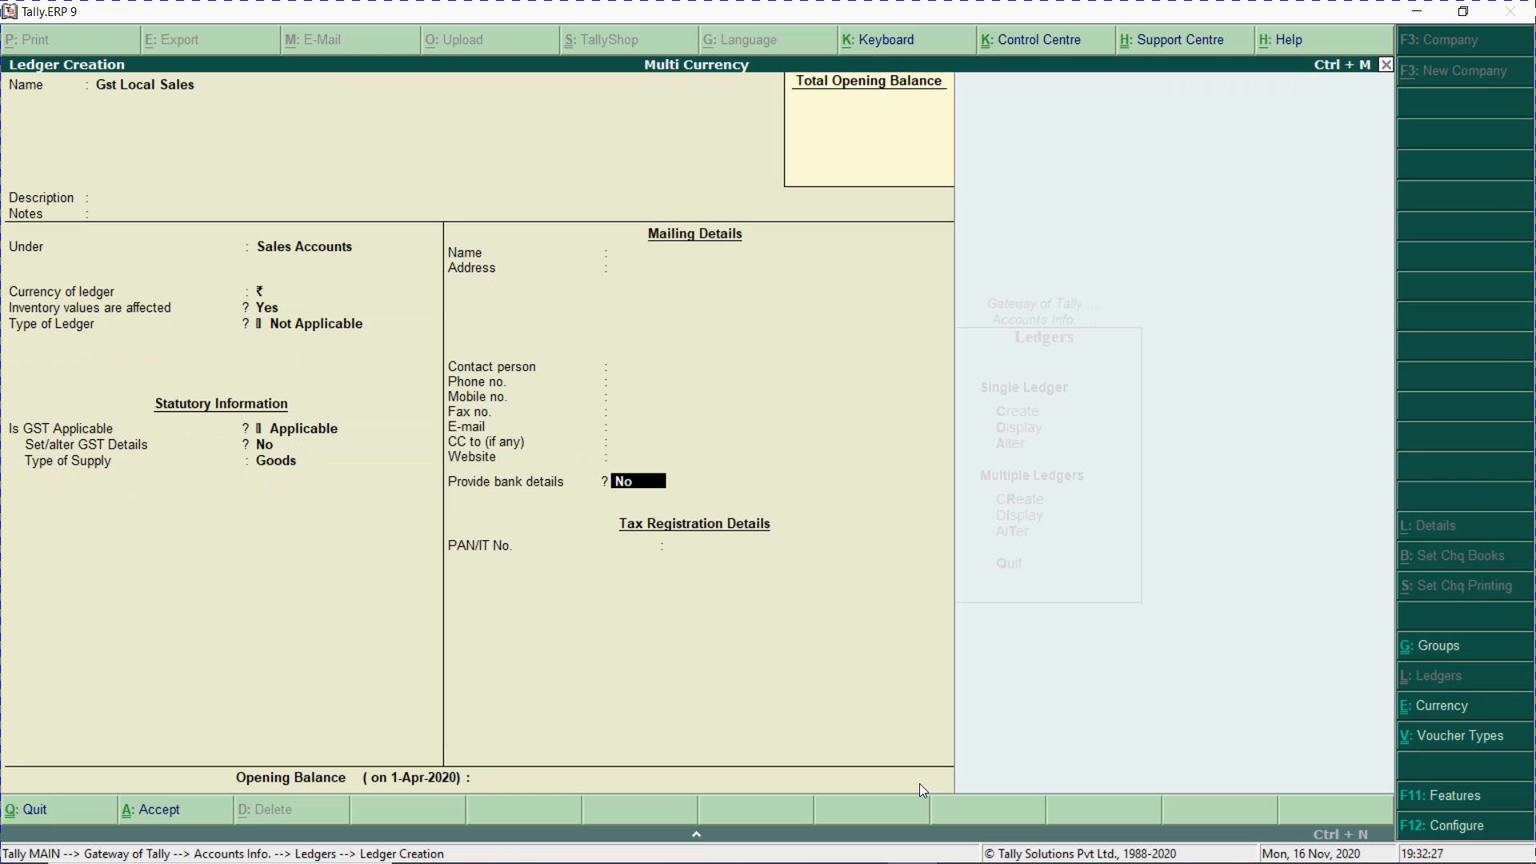
{"action": "key", "text": "ctrl+a"}
- Name the next ledger Inpjut CGST and place it under the Duties & Taxes group
{"action": "type", "text": "Input"}
{"action": "type", "text": " Cgsg"}
{"action": "key", "text": "Return"}
{"action": "key", "text": "BackSpace"}
{"action": "type", "text": "Inpju"}
{"action": "type", "text": "t CGST"}
{"action": "key", "text": "Return"}
{"action": "key", "text": "Return"}
{"action": "key", "text": "Return"}
{"action": "type", "text": "D"}
{"action": "key", "text": "Return"}
{"action": "type", "text": "ut"}
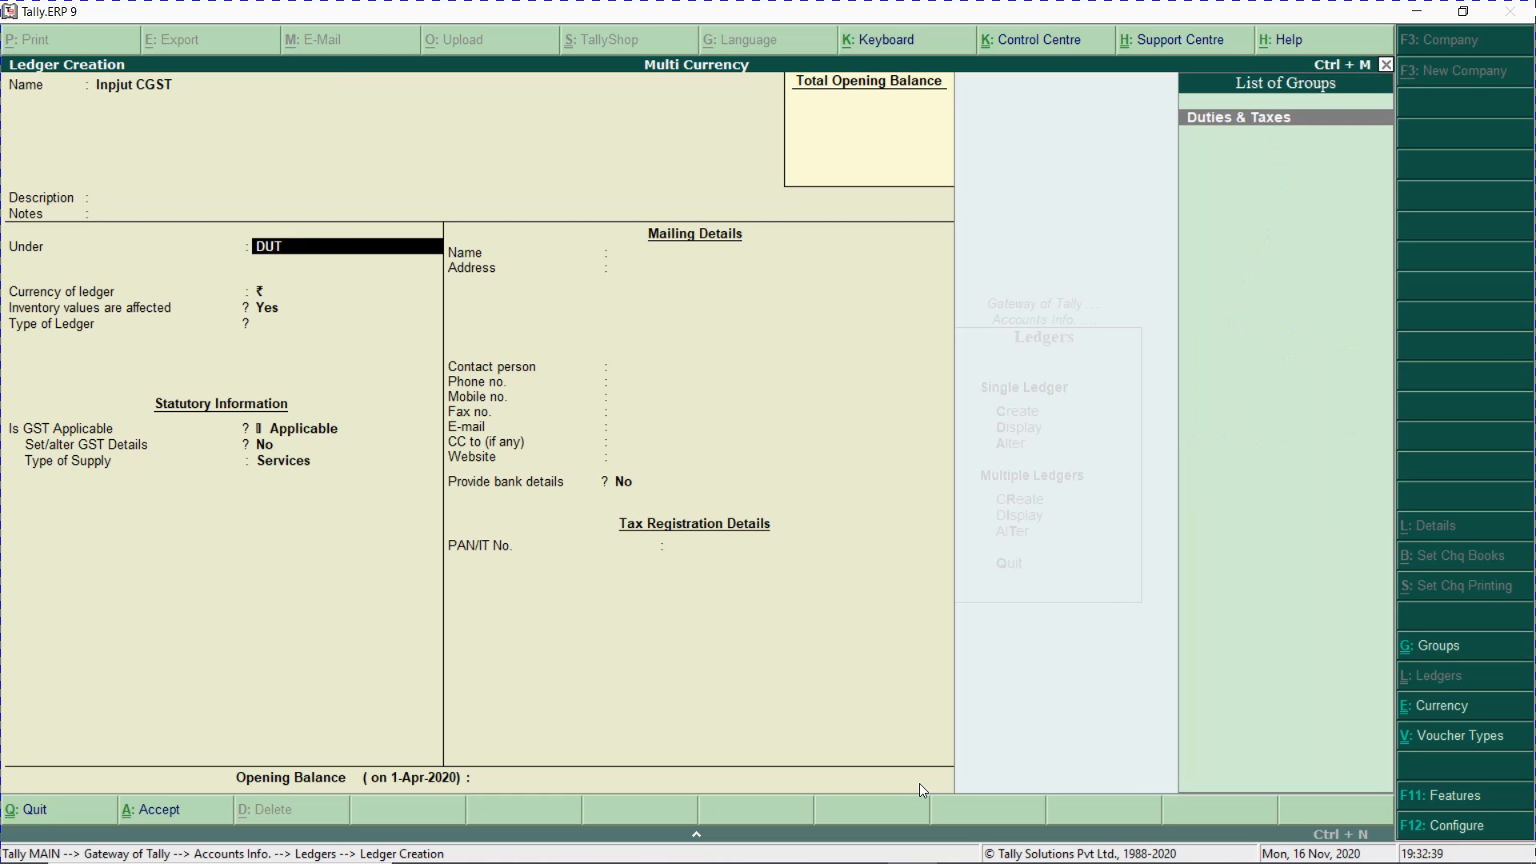
{"action": "key", "text": "Return"}
- Set the input CGST ledger's duty type to GST with tax type Central Tax, and save it
{"action": "key", "text": "Return"}
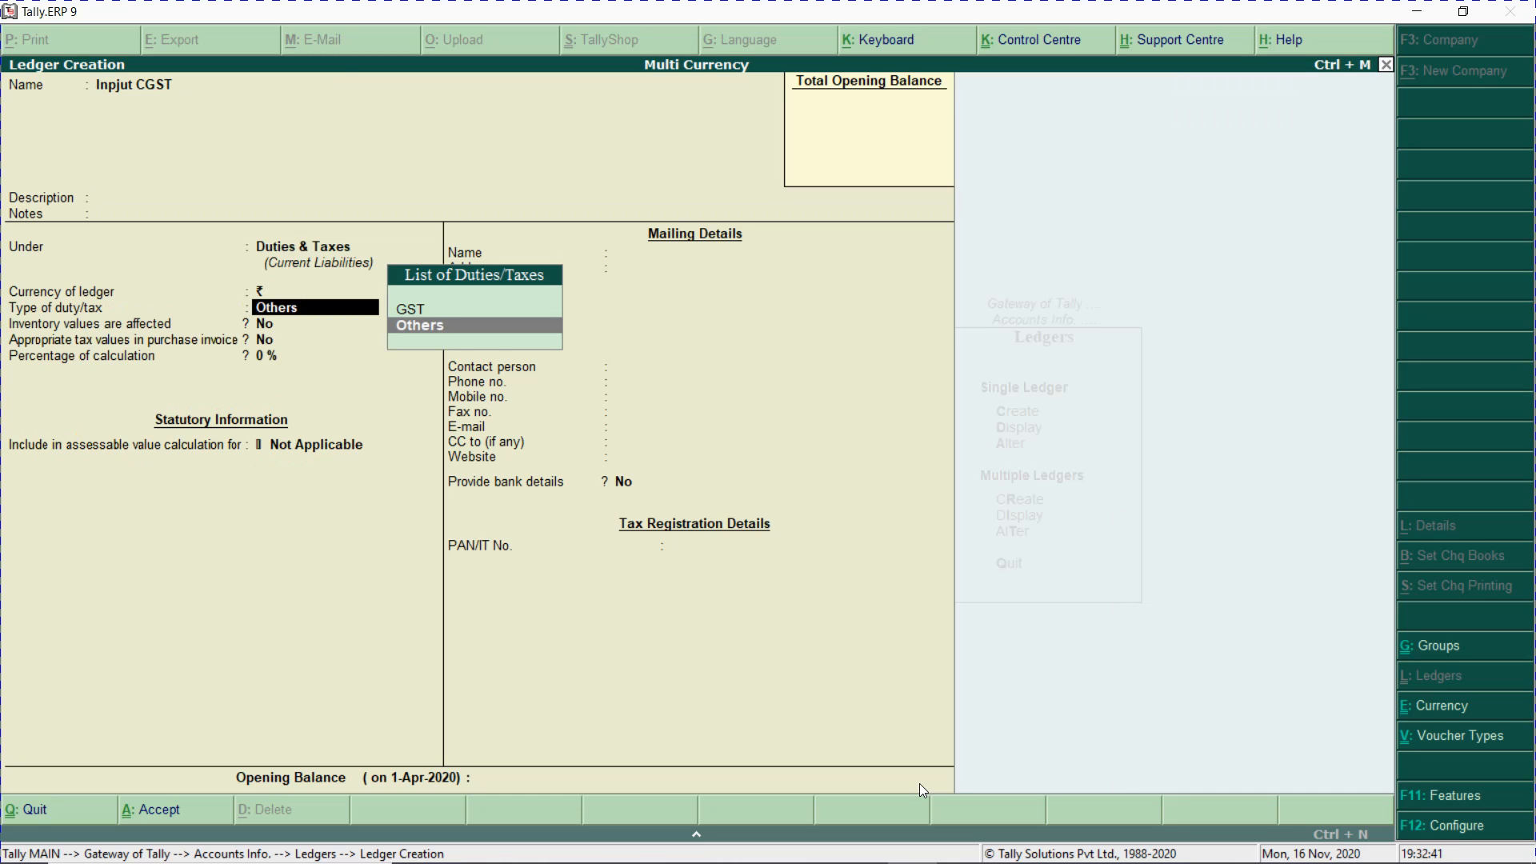
{"action": "key", "text": "Up"}
{"action": "key", "text": "Return"}
{"action": "key", "text": "Return"}
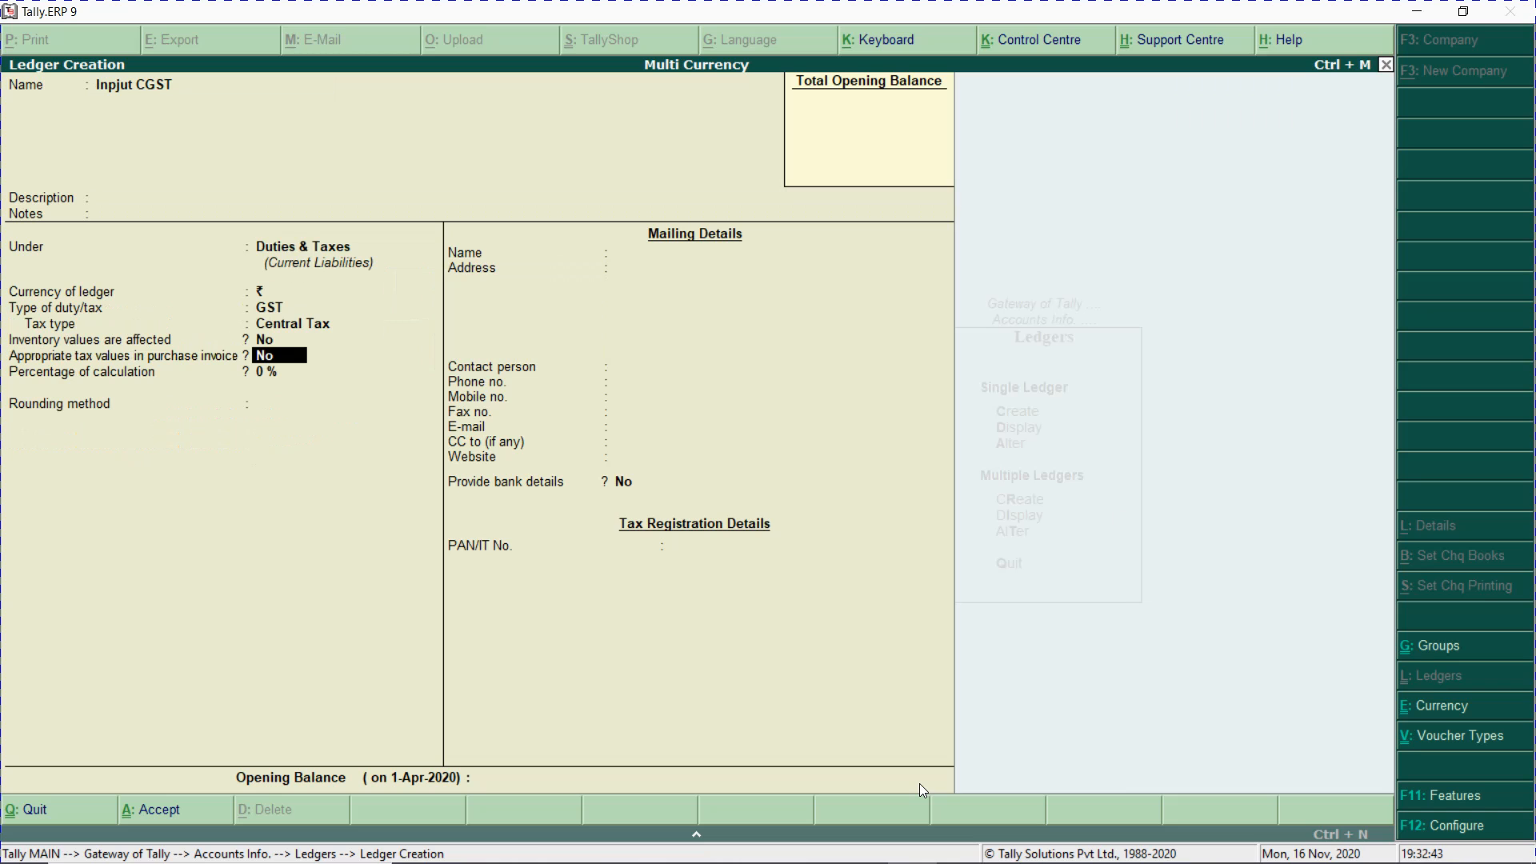
{"action": "key", "text": "ctrl+a"}
- Create the Input Sgst ledger under Duties & Taxes with duty type GST and tax type State Tax
{"action": "type", "text": "Input Sg"}
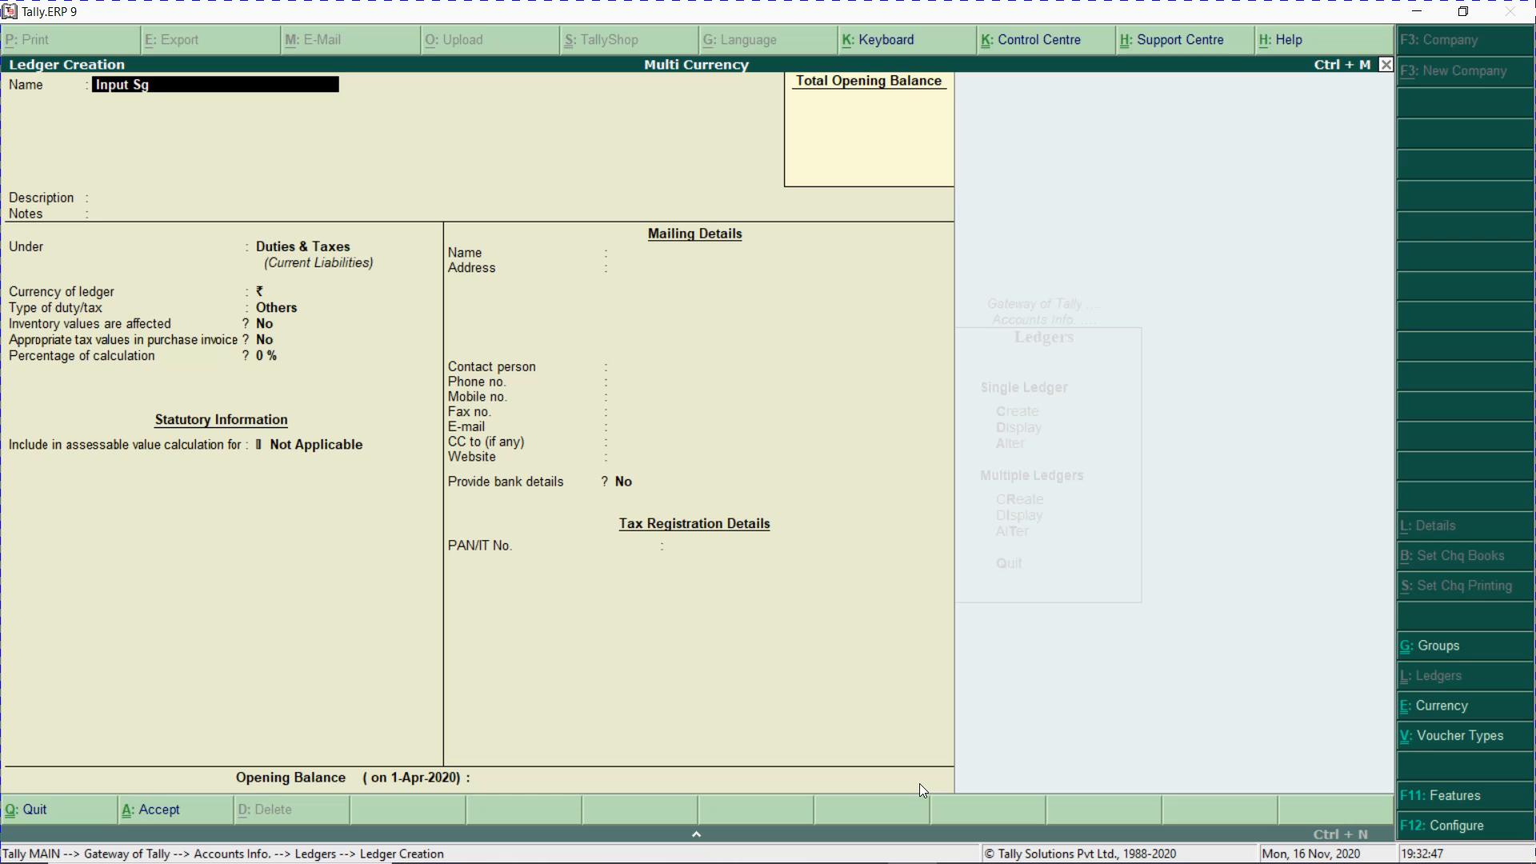
{"action": "type", "text": "st"}
{"action": "key", "text": "Return"}
{"action": "key", "text": "Return"}
{"action": "key", "text": "Return"}
{"action": "key", "text": "Return"}
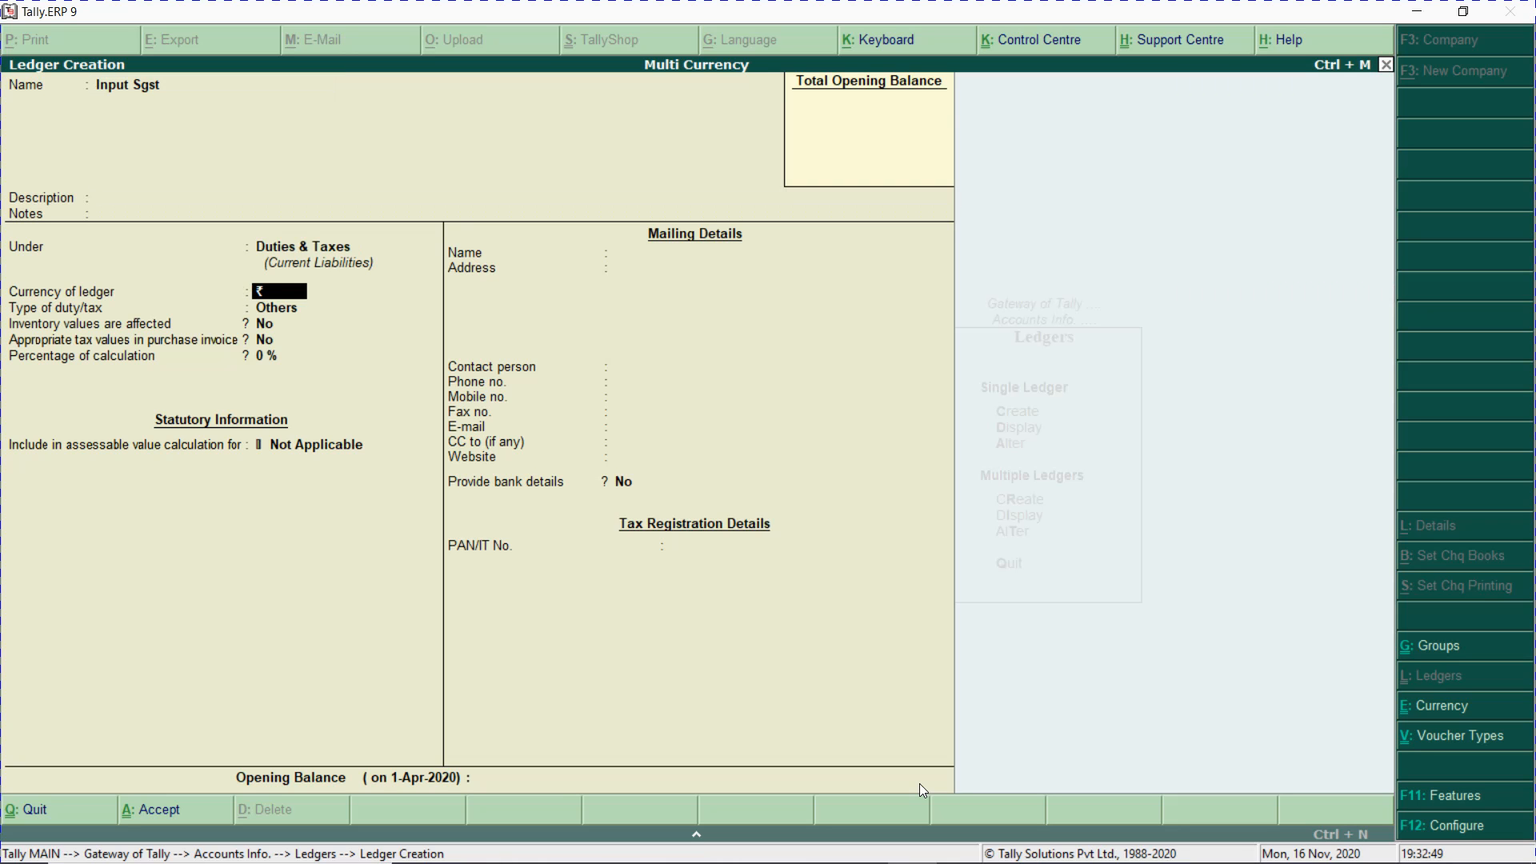
{"action": "key", "text": "Return"}
{"action": "type", "text": "g"}
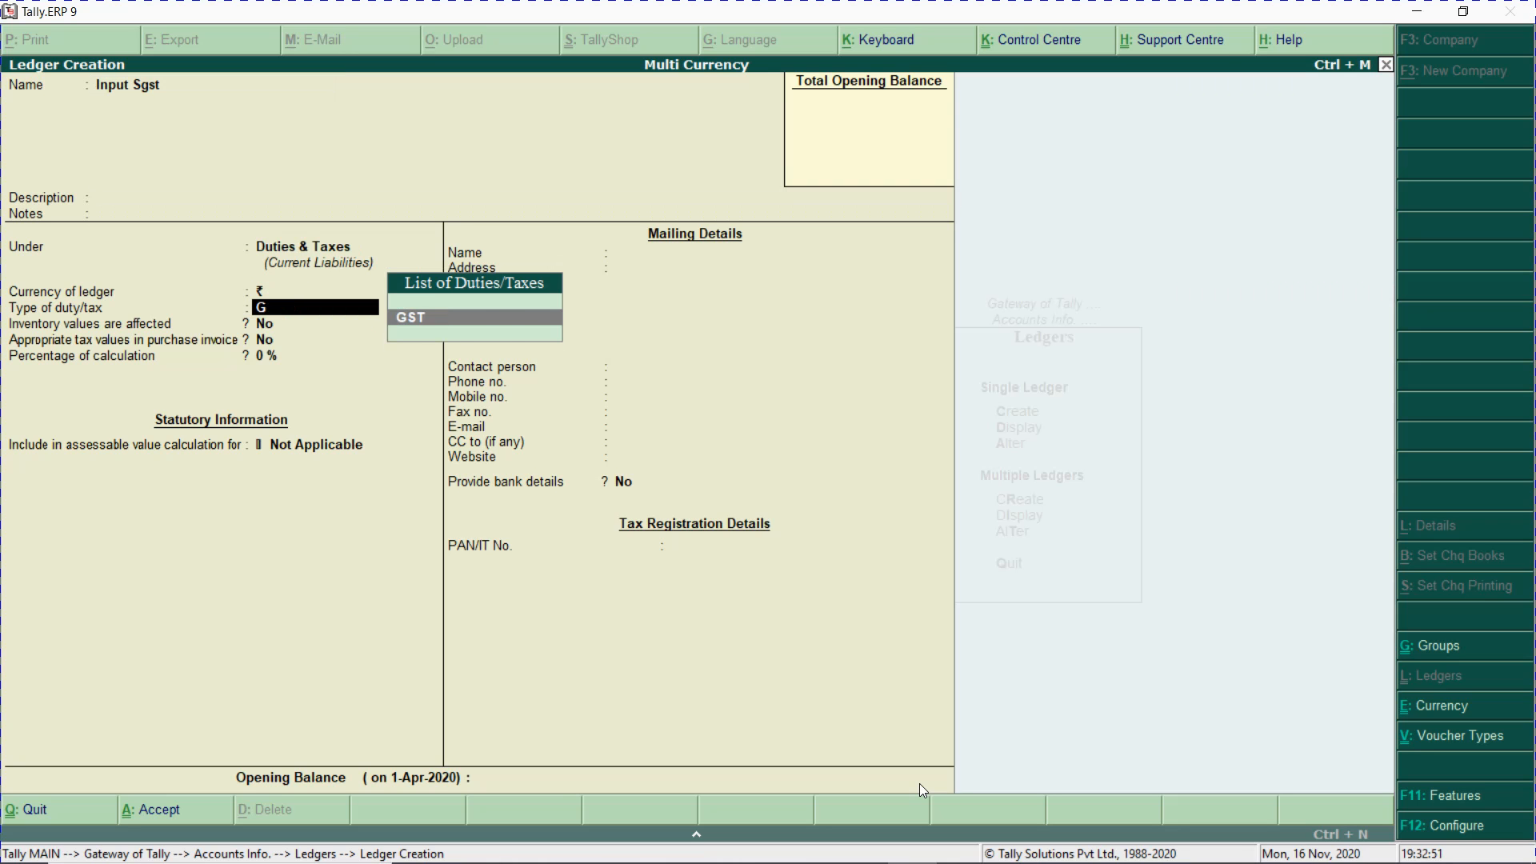
{"action": "key", "text": "Return"}
{"action": "type", "text": "St"}
{"action": "key", "text": "Return"}
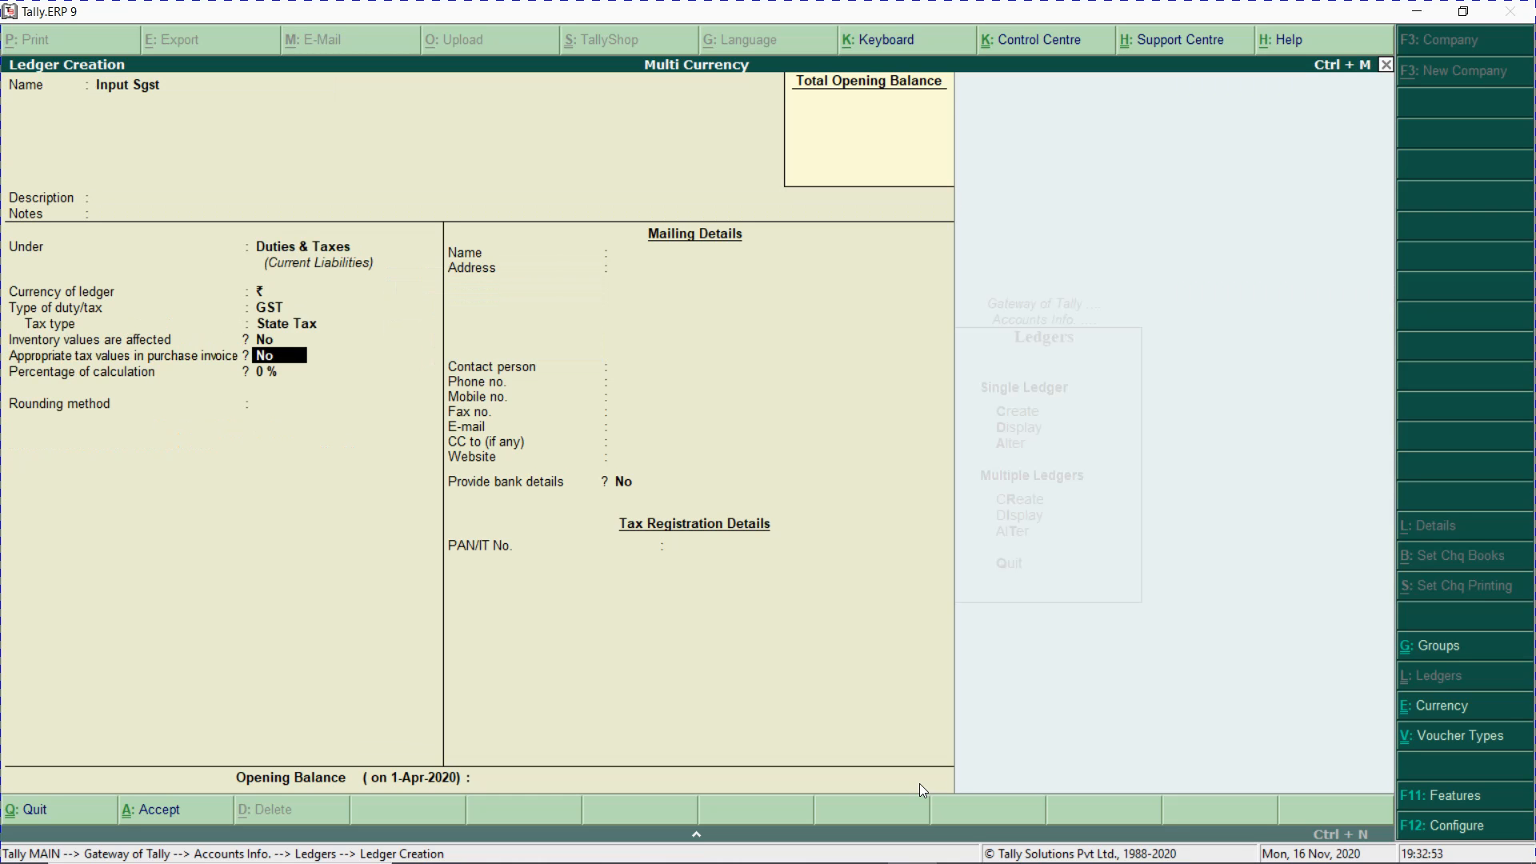
{"action": "key", "text": "ctrl+a"}
- Name the next ledger Output Cgst and keep it under Duties & Taxes
{"action": "type", "text": "Outp"}
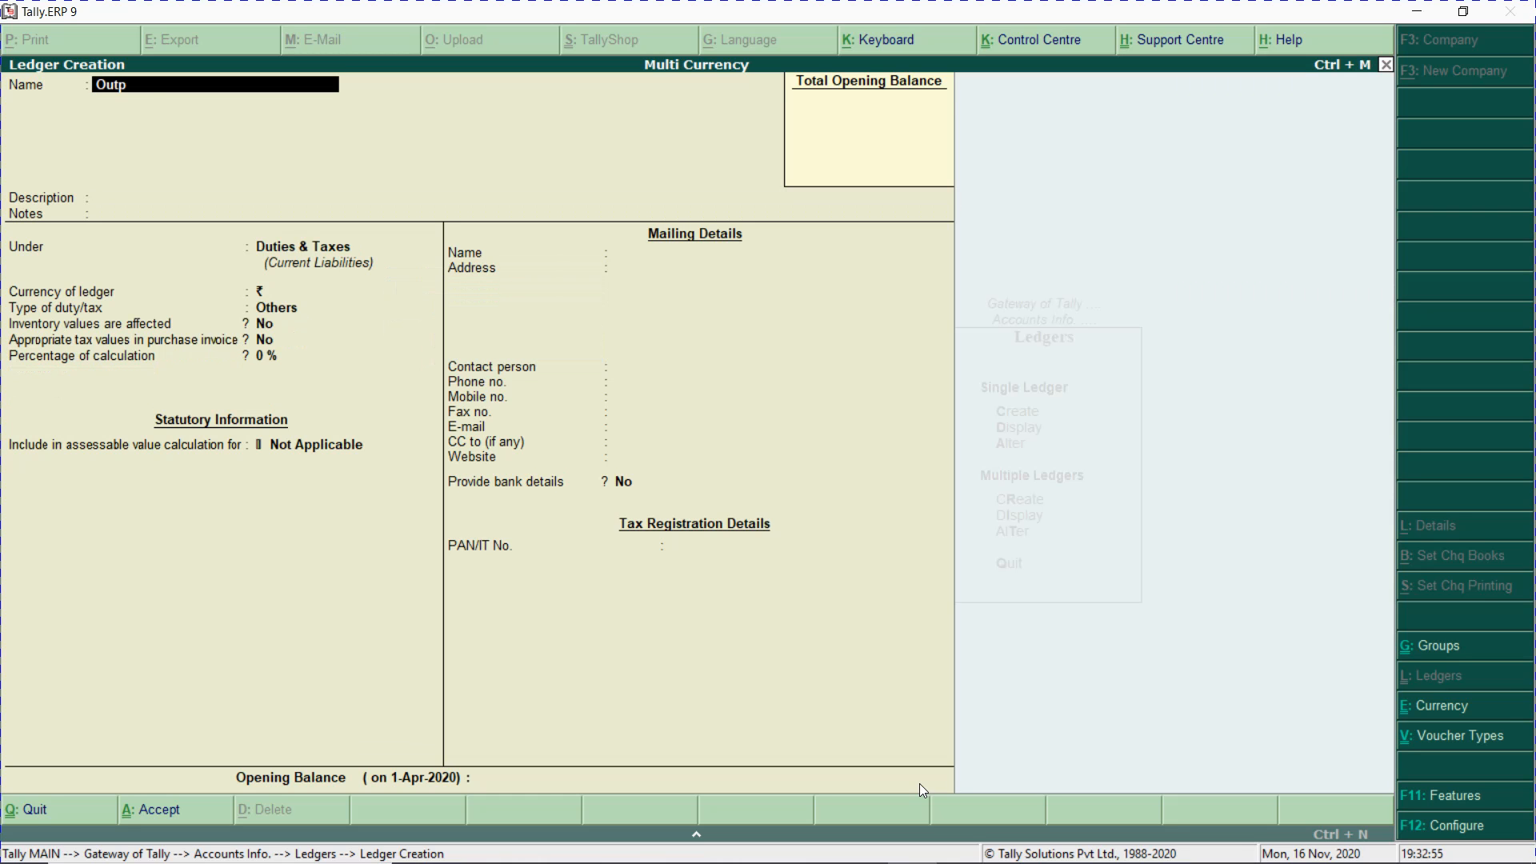
{"action": "type", "text": "ut cgst"}
{"action": "key", "text": "Return"}
{"action": "key", "text": "Return"}
{"action": "key", "text": "Return"}
{"action": "key", "text": "Return"}
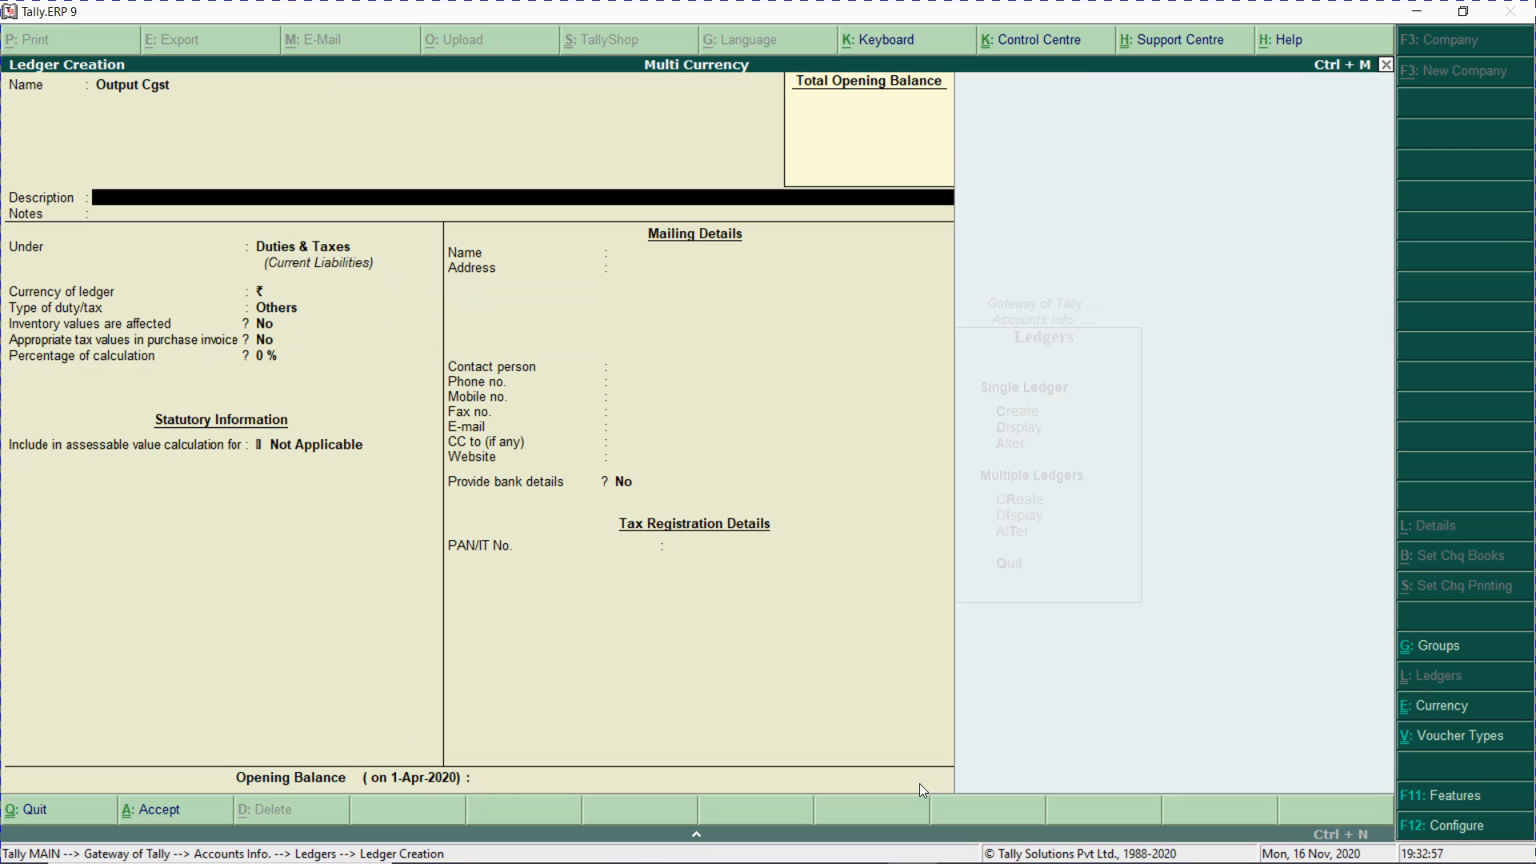
- Set the Output Cgst ledger's duty type to GST with tax type Central Tax, and save it
{"action": "key", "text": "Return"}
{"action": "key", "text": "Up"}
{"action": "key", "text": "Return"}
{"action": "key", "text": "Return"}
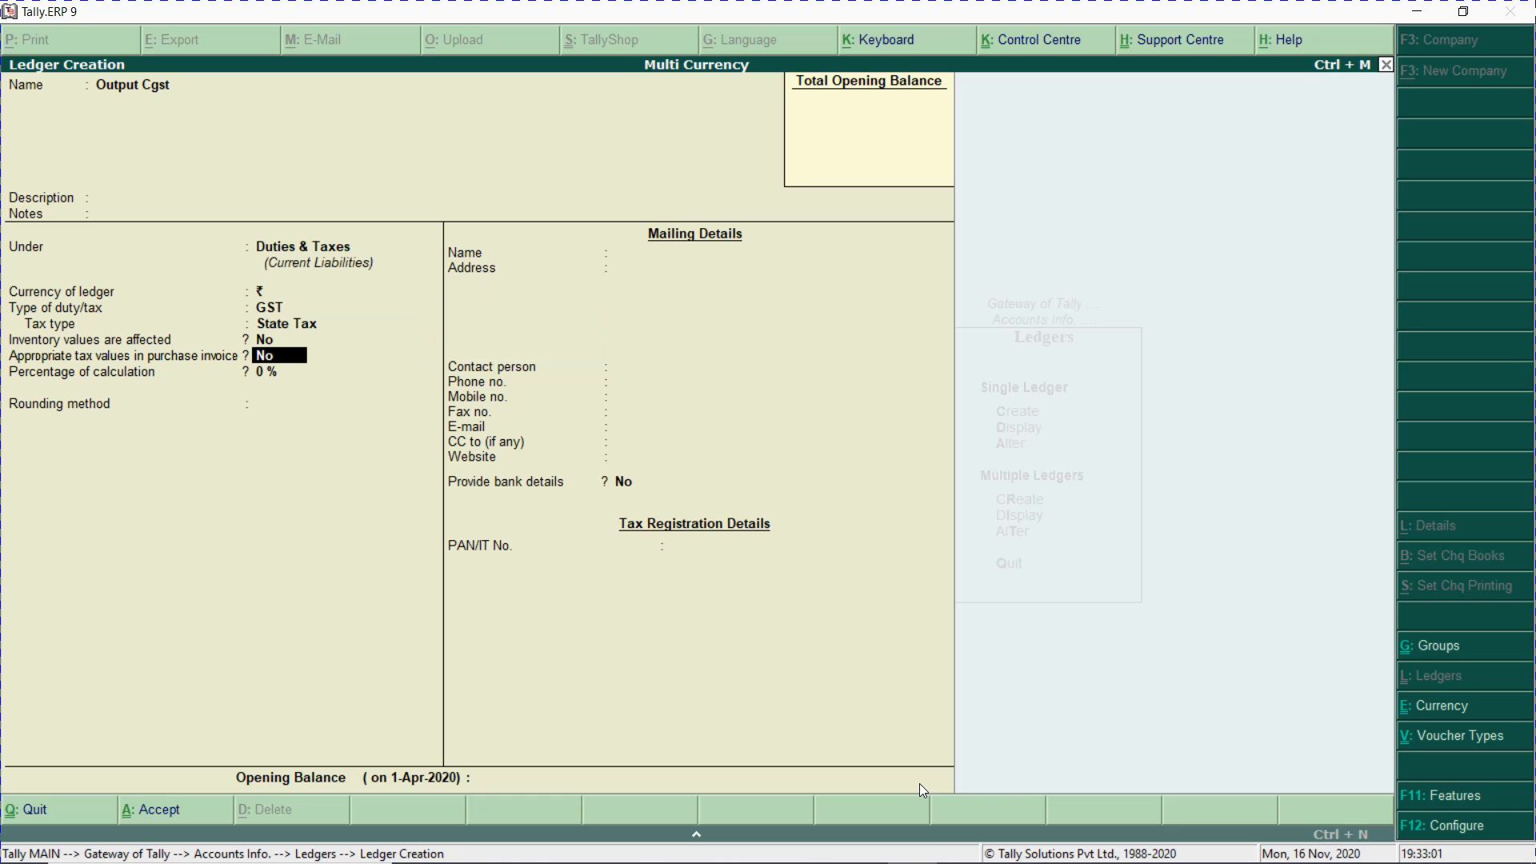
{"action": "key", "text": "BackSpace"}
{"action": "type", "text": "cen"}
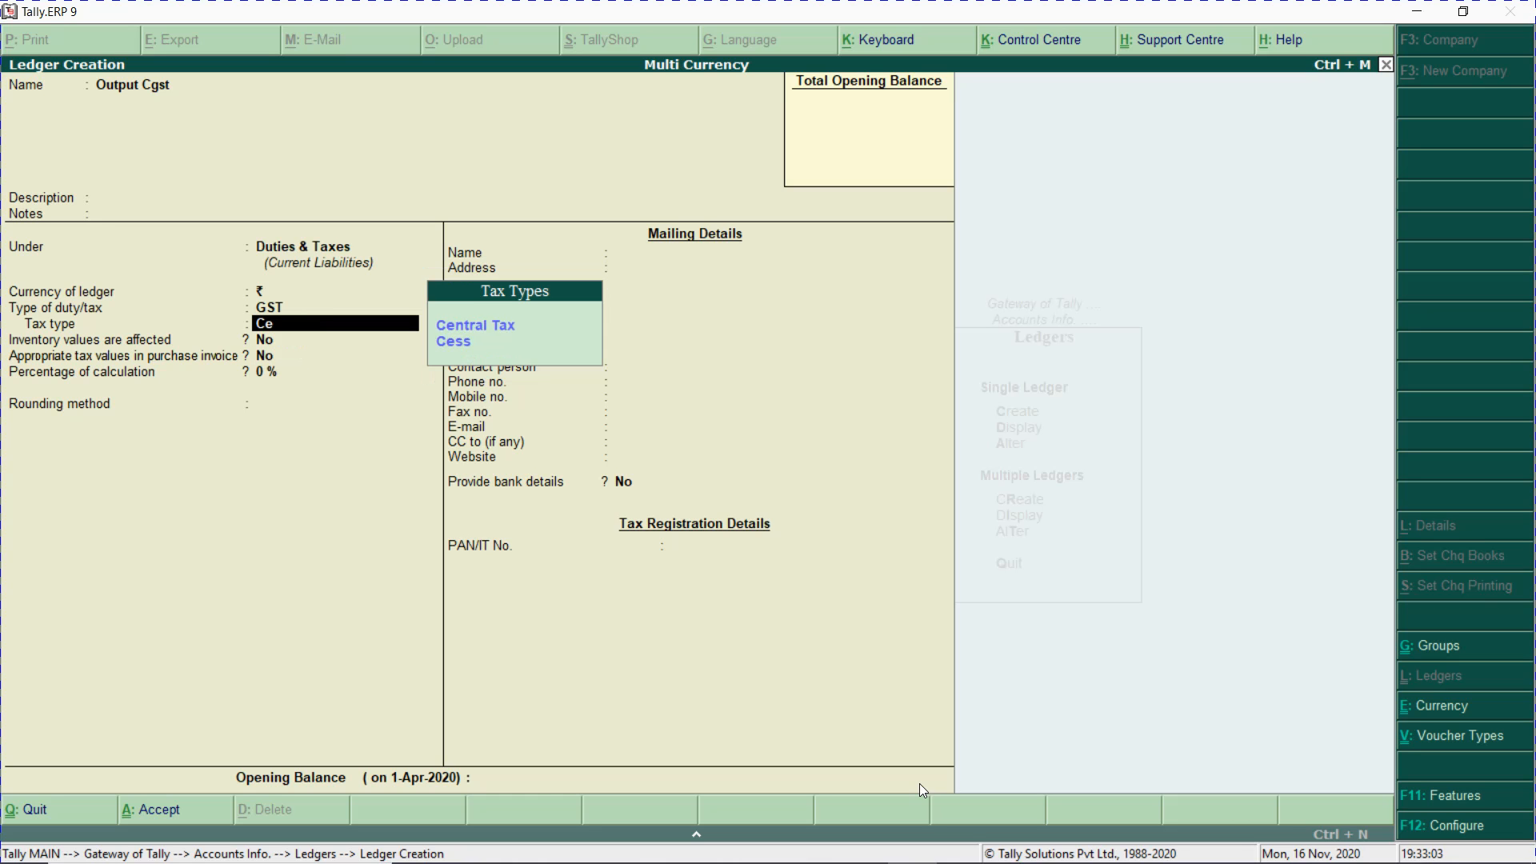
{"action": "key", "text": "Return"}
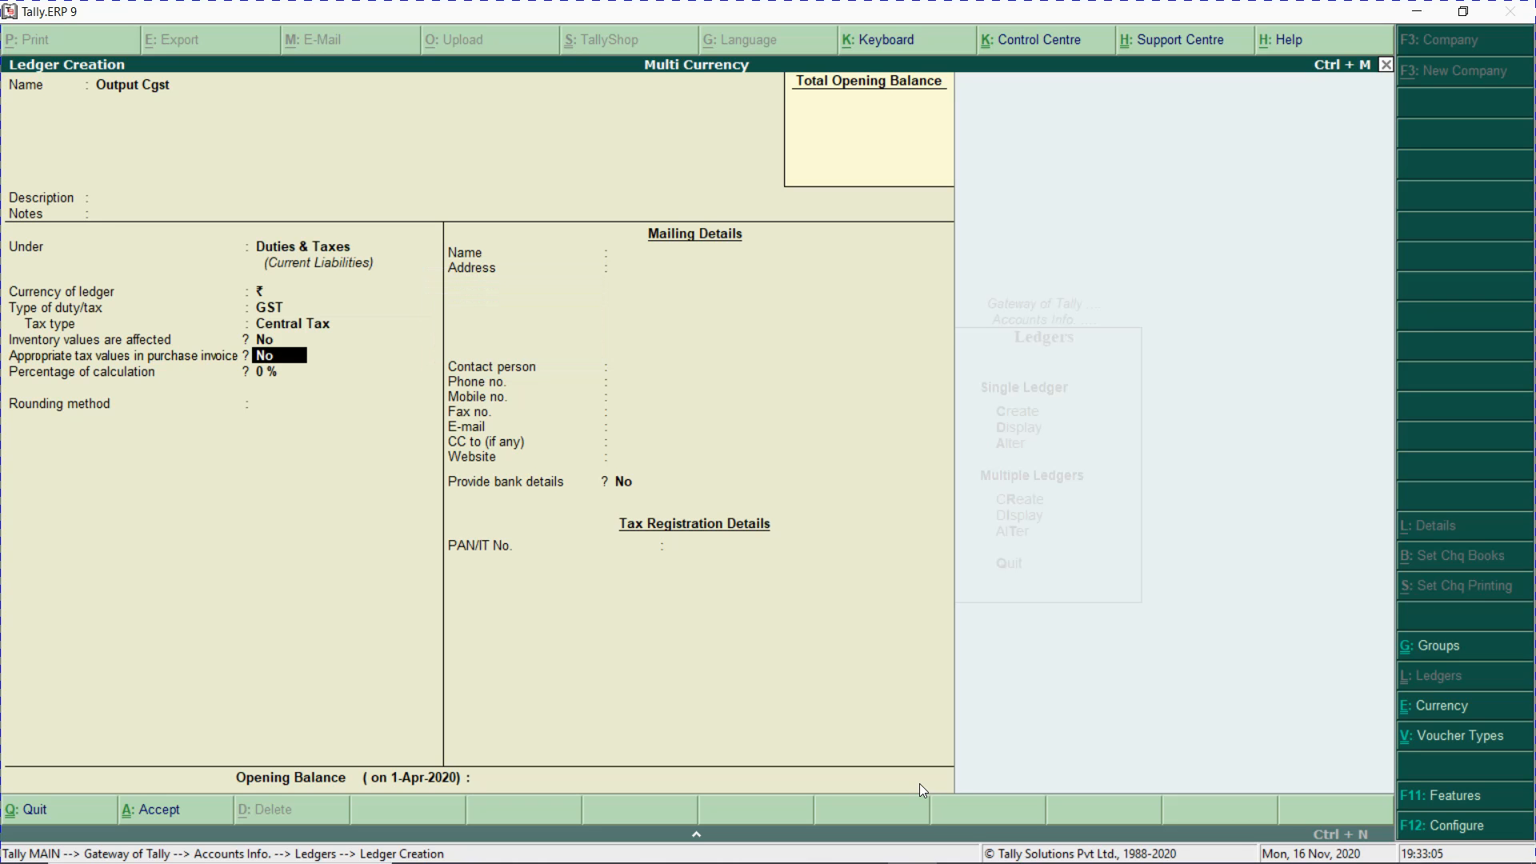
{"action": "key", "text": "ctrl+a"}
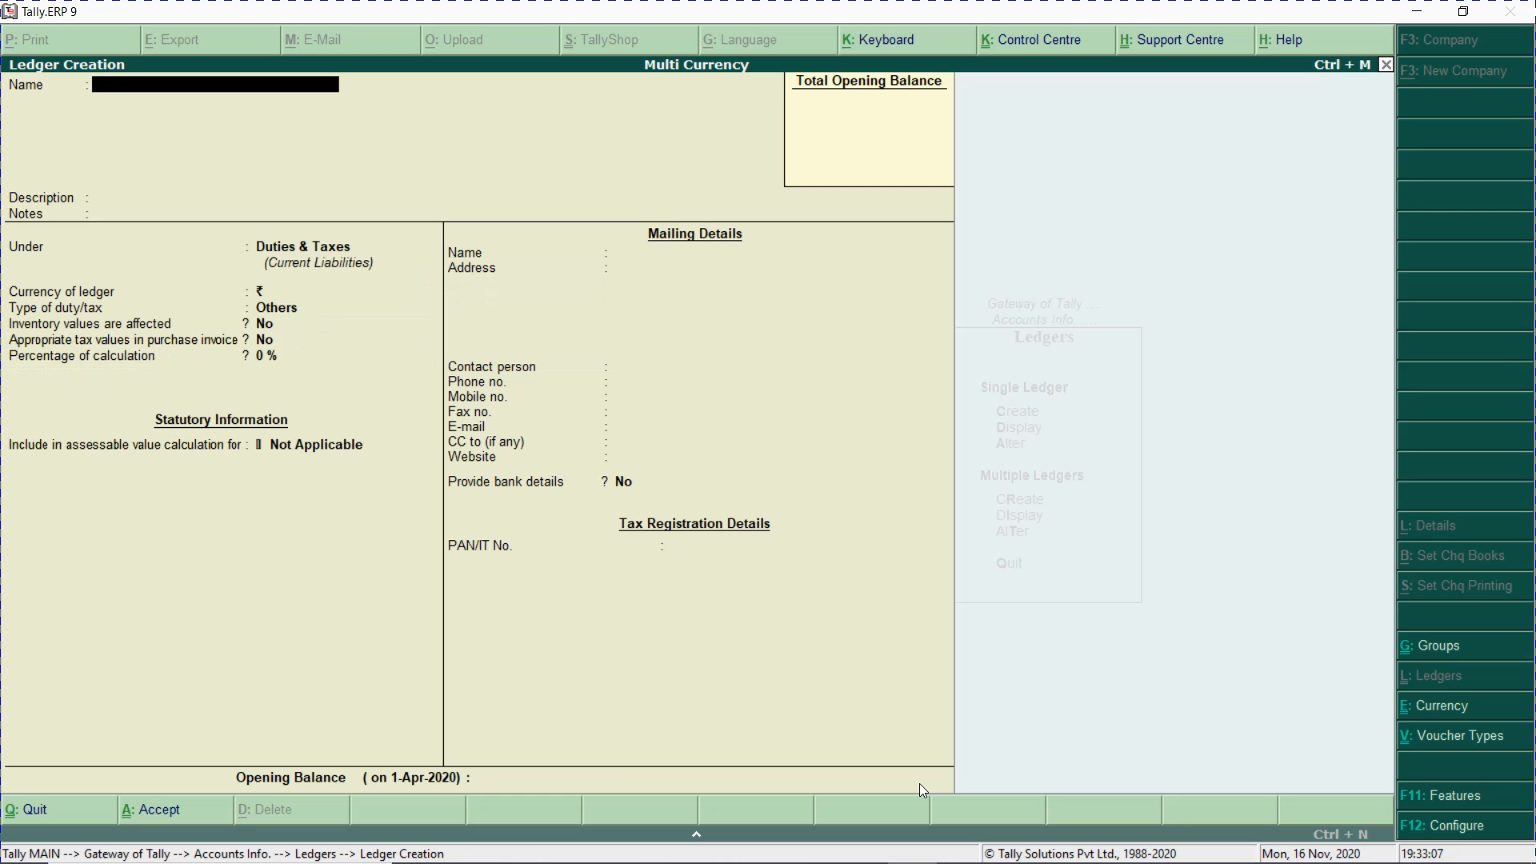
- Name the next ledger Output Sgst and keep it under Duties & Taxes
{"action": "type", "text": "Output Sgst"}
{"action": "key", "text": "Return"}
{"action": "key", "text": "Return"}
{"action": "key", "text": "Return"}
{"action": "key", "text": "Return"}
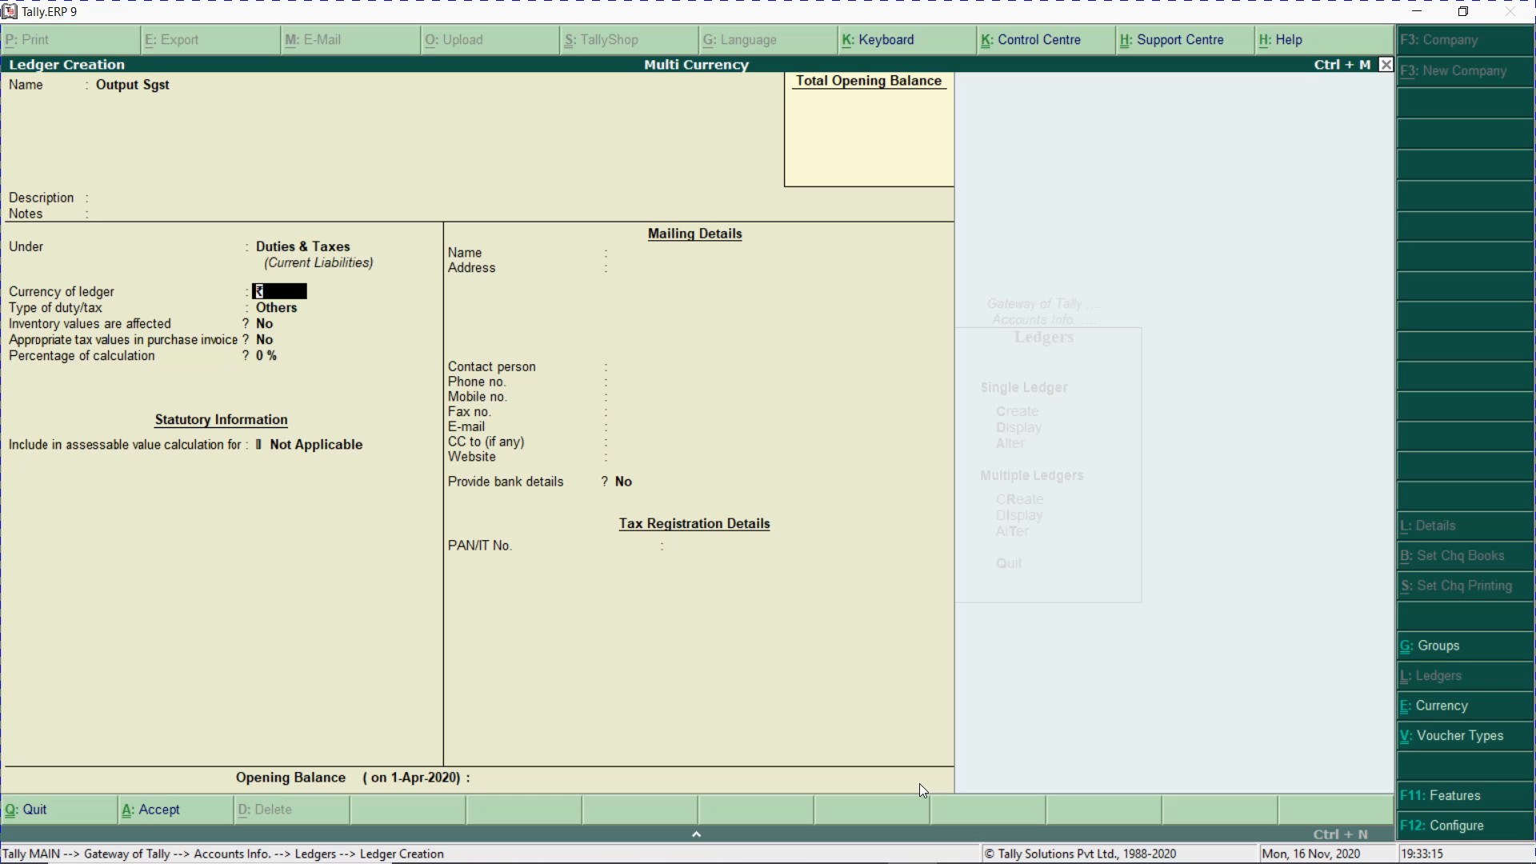
- Set the Output Sgst ledger's duty type to GST with tax type State Tax, and save it
{"action": "key", "text": "Return"}
{"action": "key", "text": "Up"}
{"action": "key", "text": "Return"}
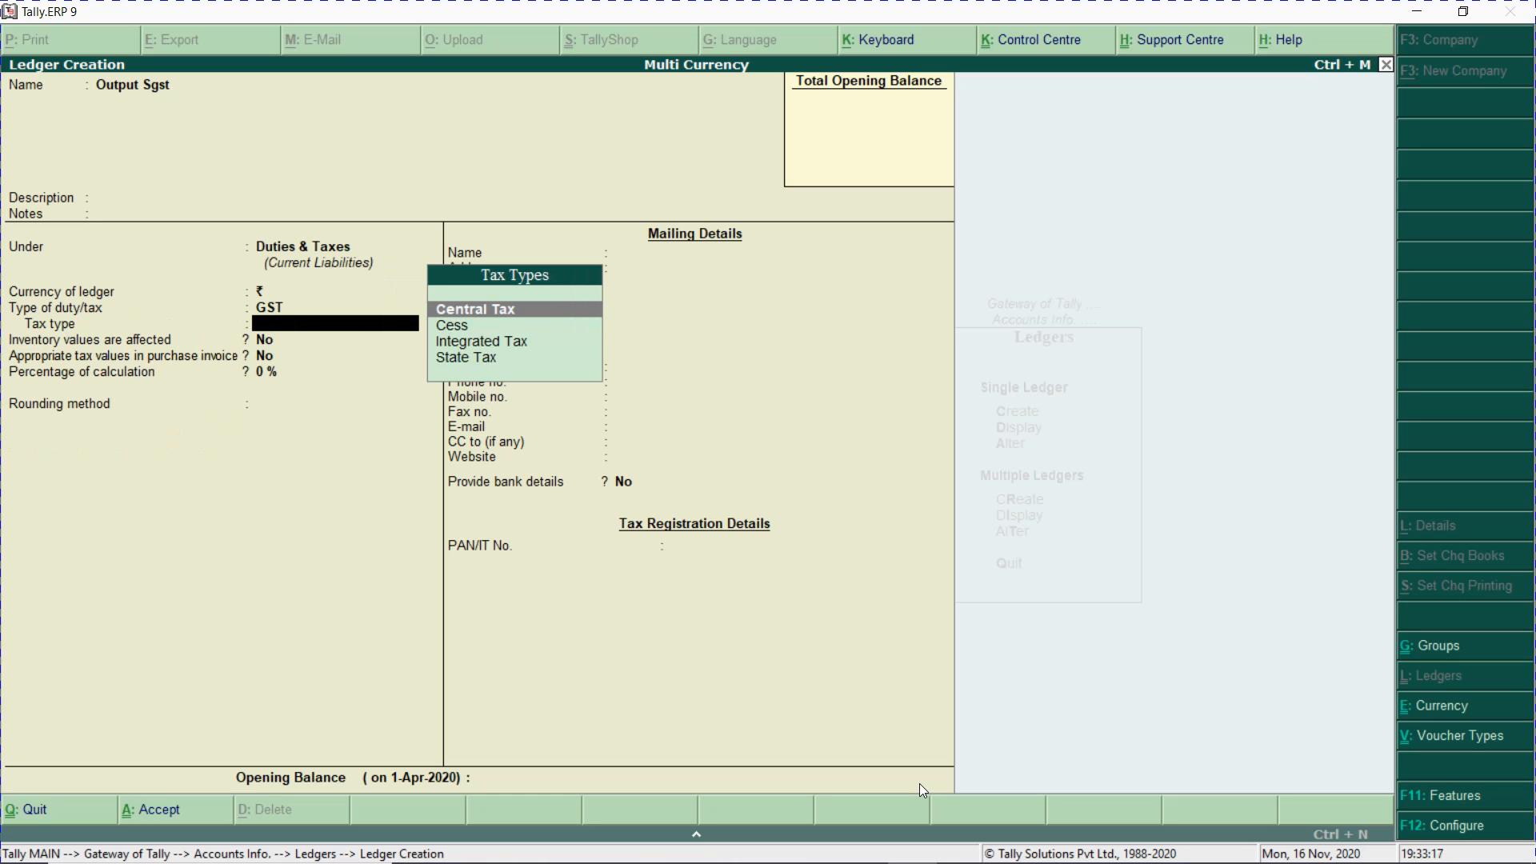
{"action": "type", "text": "St"}
{"action": "key", "text": "Return"}
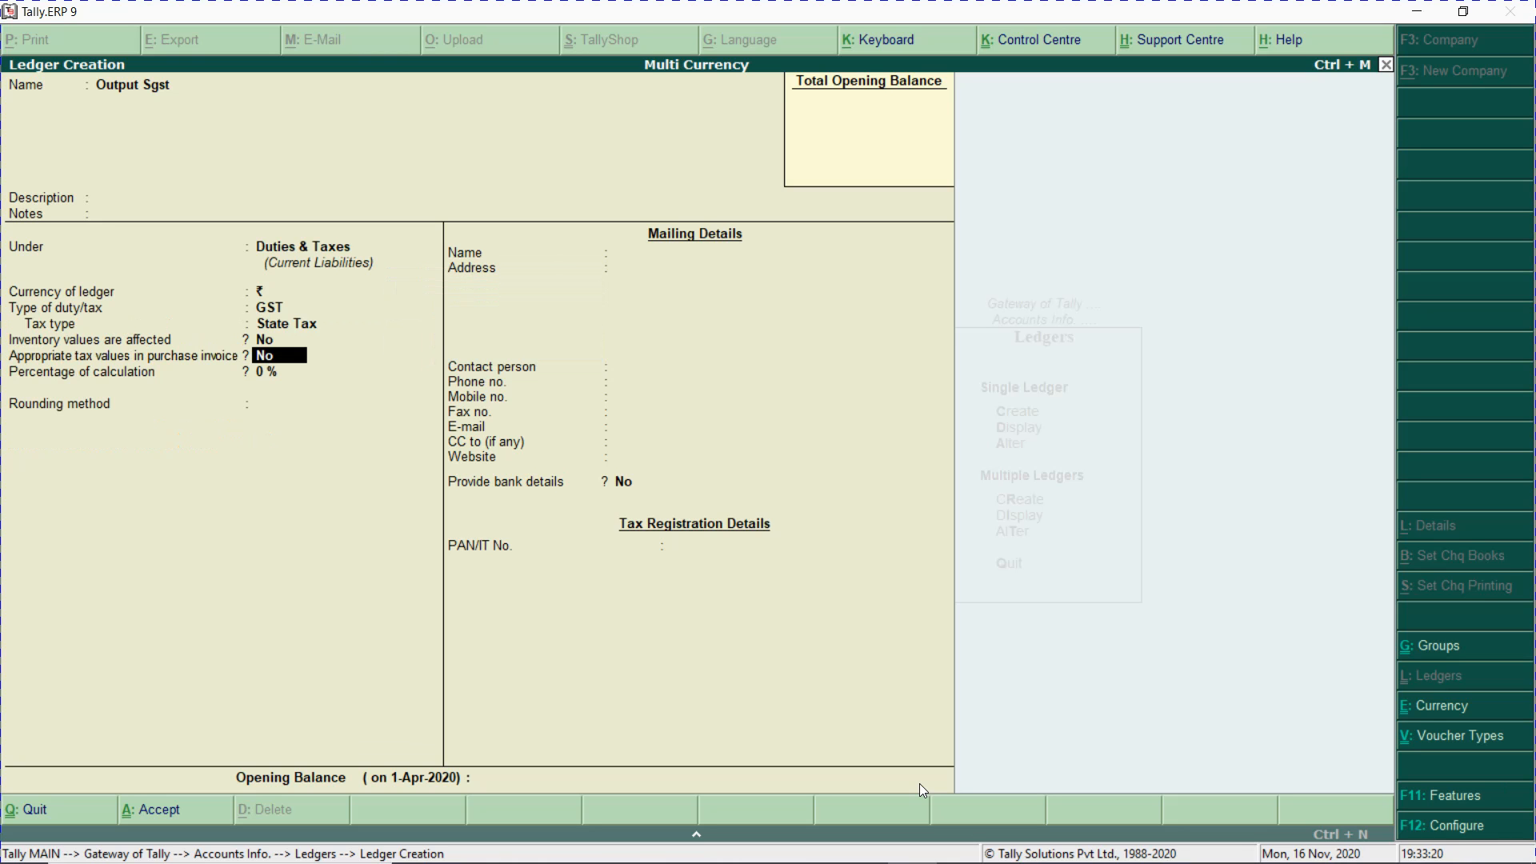
{"action": "key", "text": "ctrl+a"}
- Name the next ledger Round Off and place it under Indirect Expenses
{"action": "type", "text": "Round Off"}
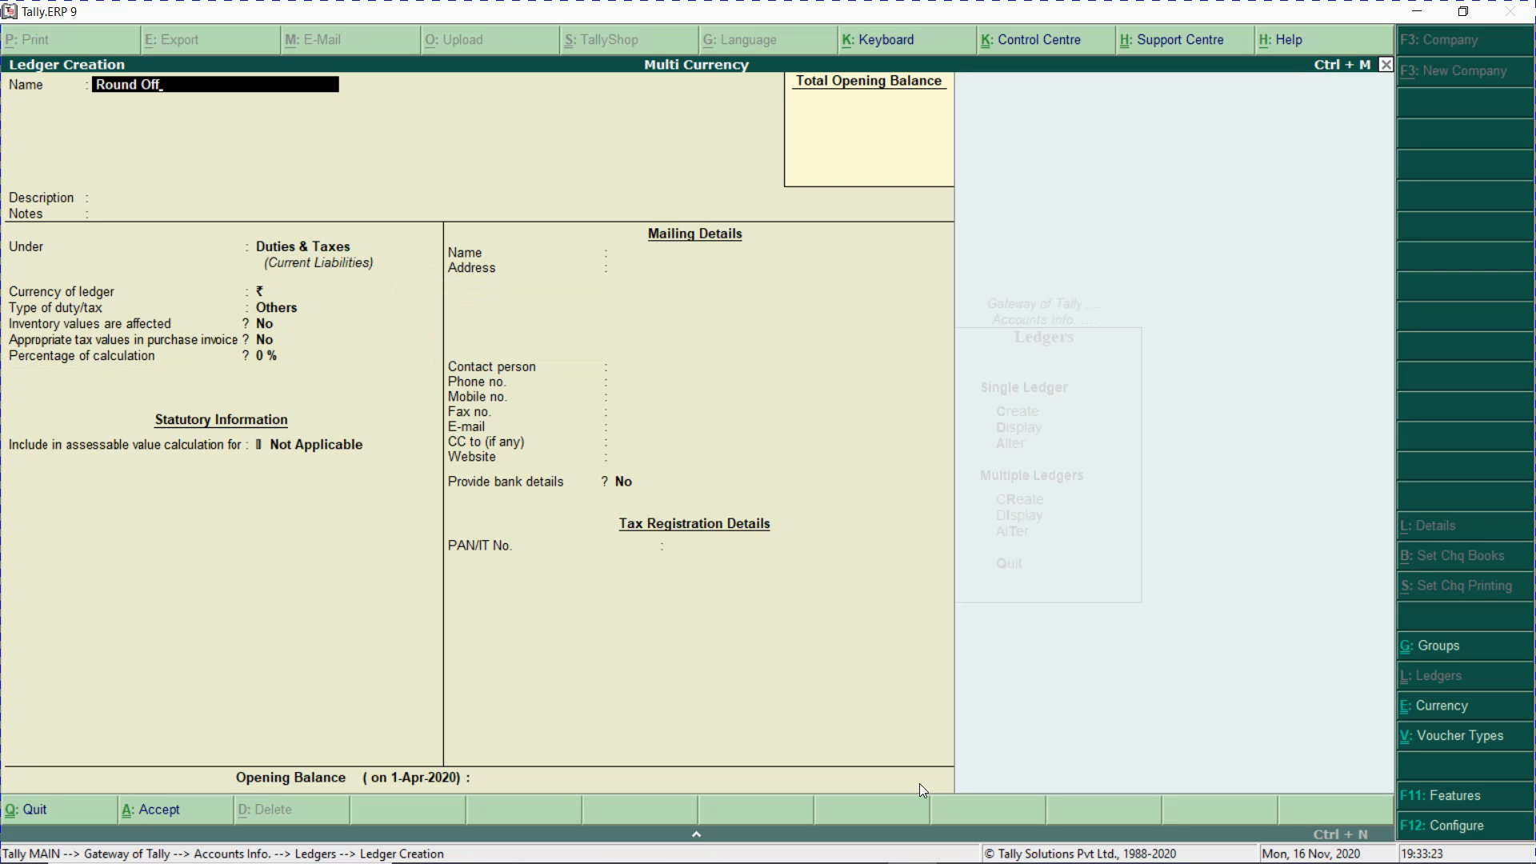
{"action": "key", "text": "Return"}
{"action": "key", "text": "Return"}
{"action": "key", "text": "Return"}
{"action": "type", "text": "Ind"}
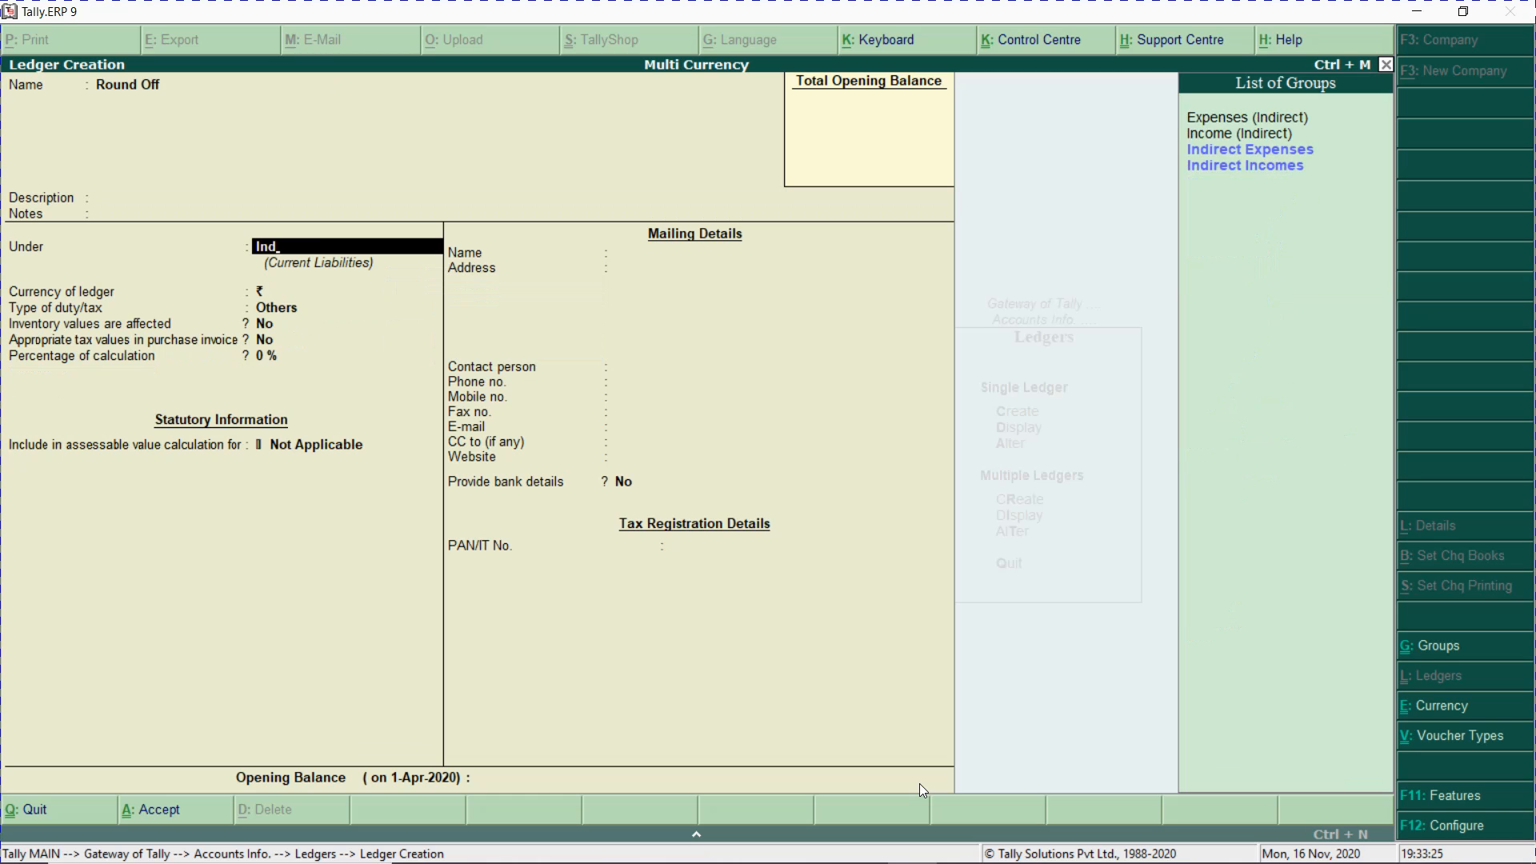
{"action": "key", "text": "Return"}
- Set GST to Not Applicable for the Round Off ledger and save it
{"action": "key", "text": "Return"}
{"action": "key", "text": "Return"}
{"action": "key", "text": "Return"}
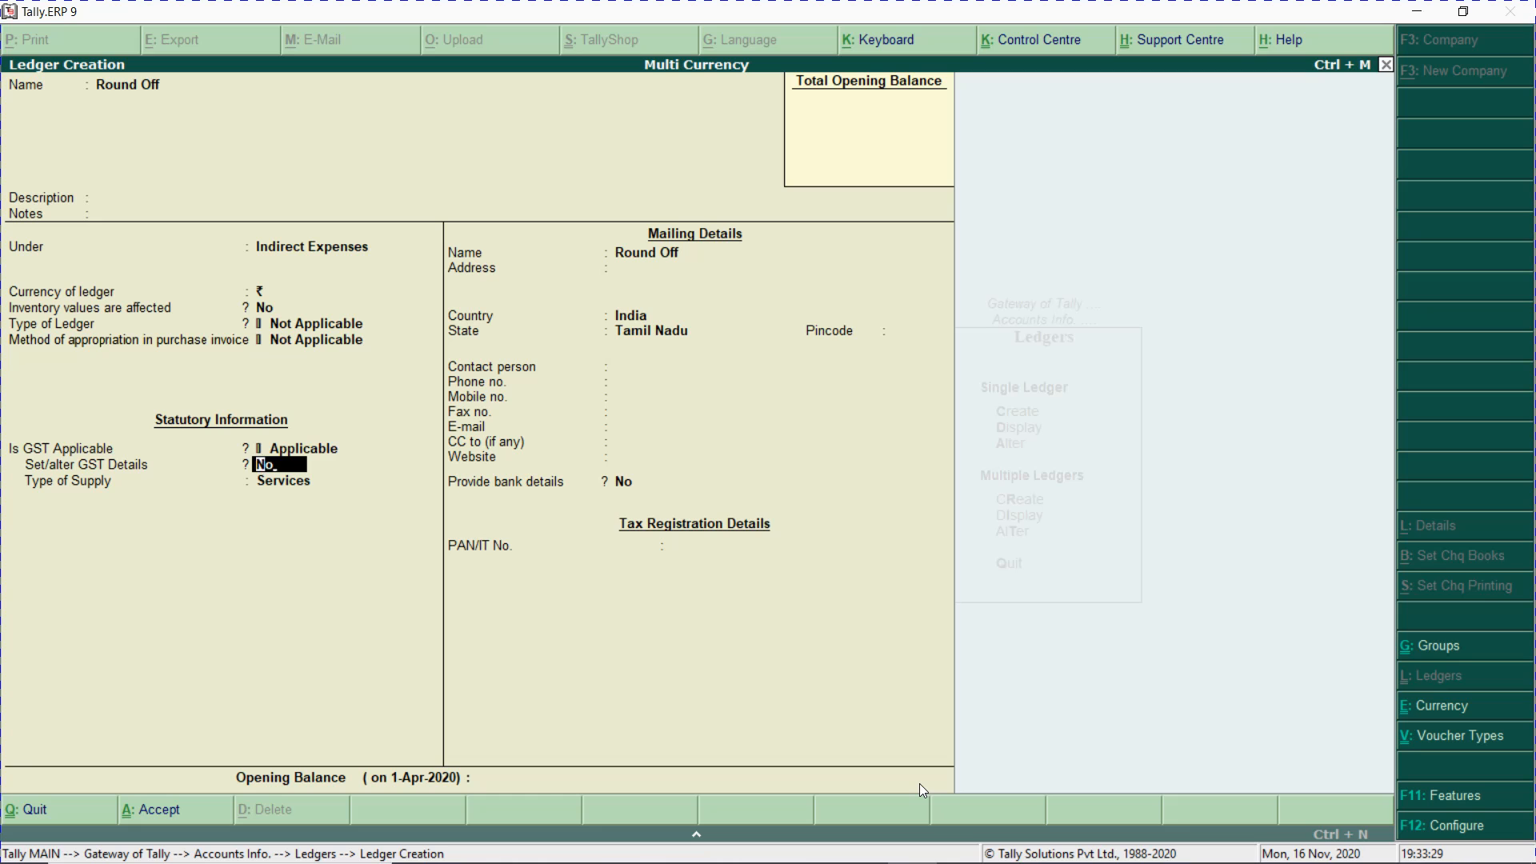
{"action": "key", "text": "BackSpace"}
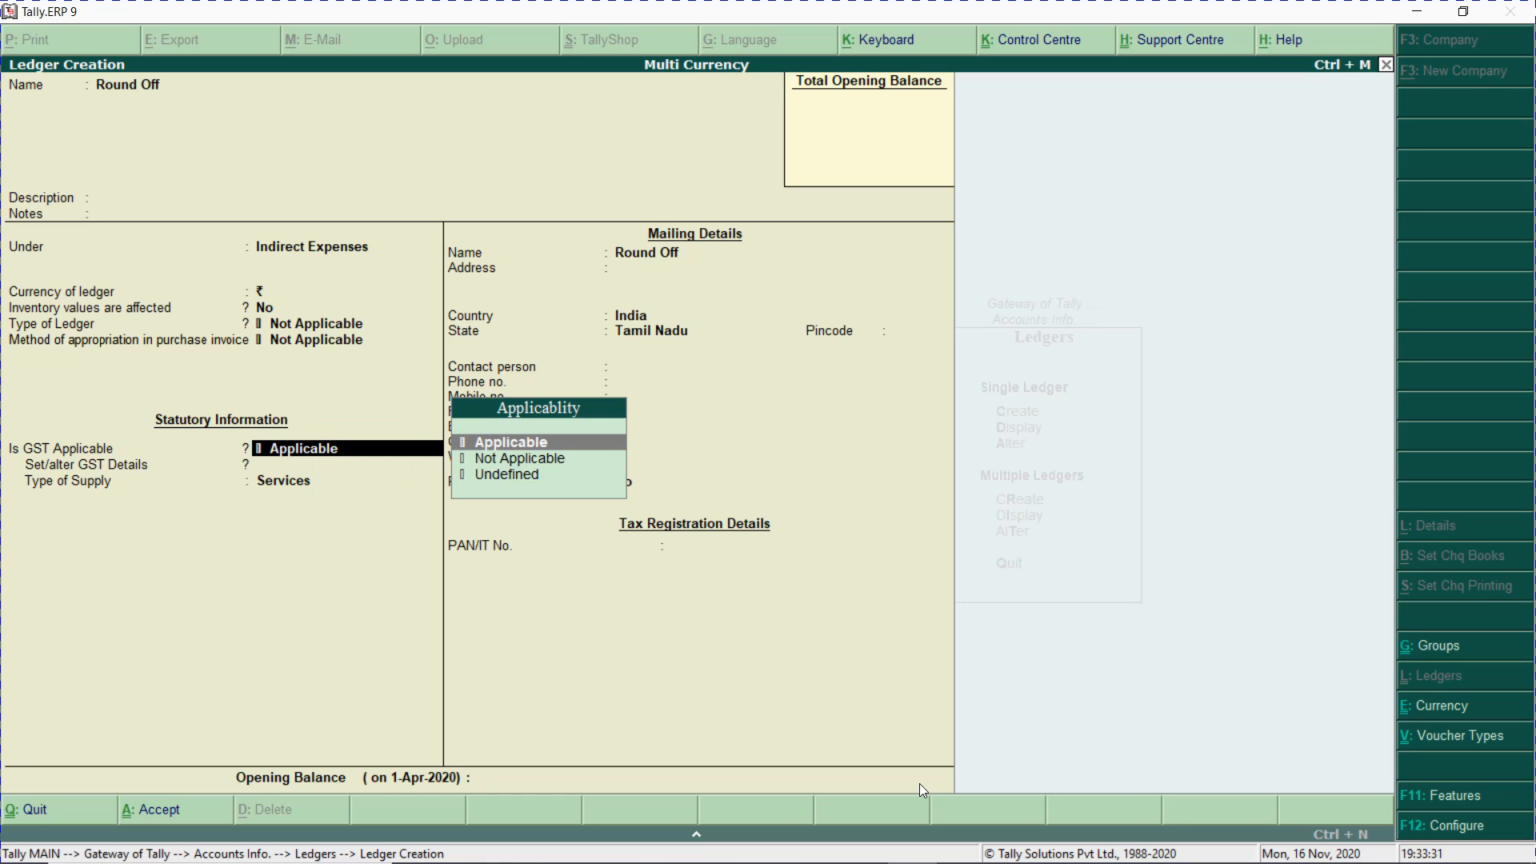
{"action": "key", "text": "Down"}
{"action": "key", "text": "Return"}
{"action": "key", "text": "Return"}
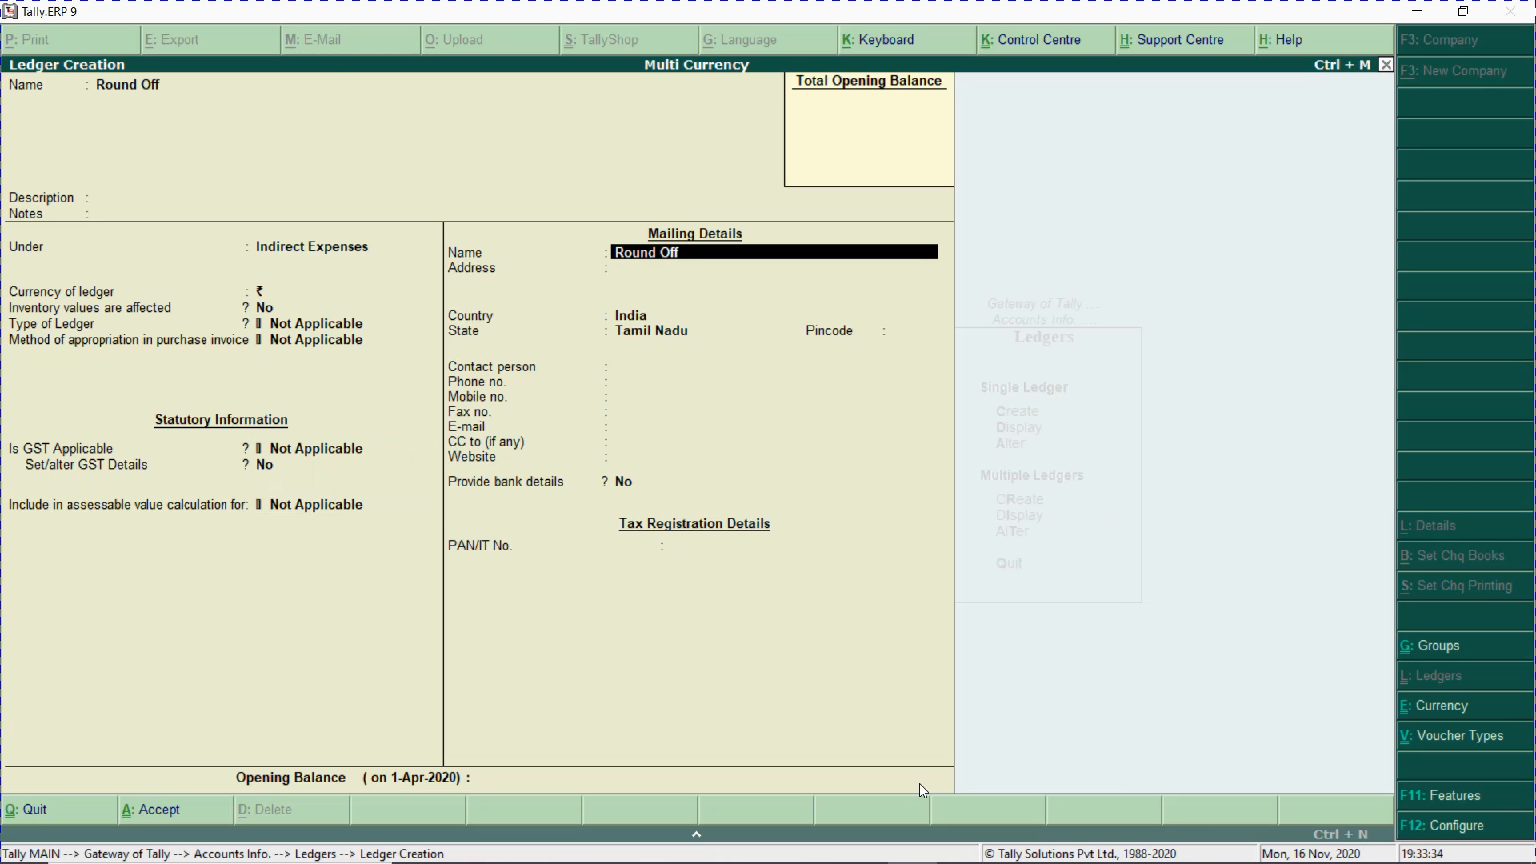
{"action": "key", "text": "ctrl+a"}
- Create the Super Computers ledger under Sundry Creditors, keeping bill-by-bill balances enabled
{"action": "type", "text": "Super Com"}
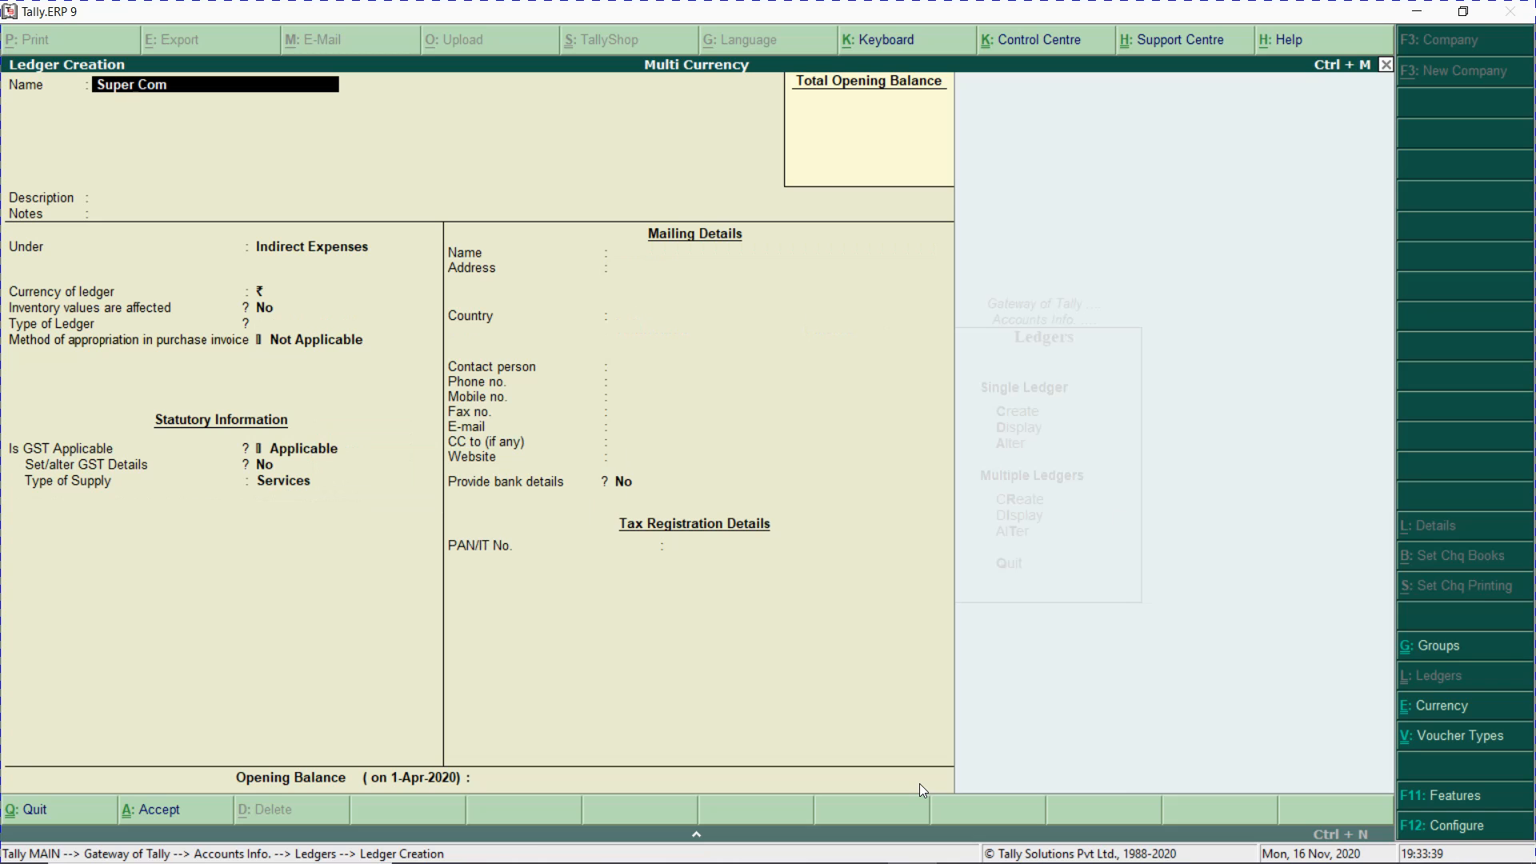
{"action": "type", "text": "puters"}
{"action": "key", "text": "Return"}
{"action": "key", "text": "Return"}
{"action": "type", "text": "Sun"}
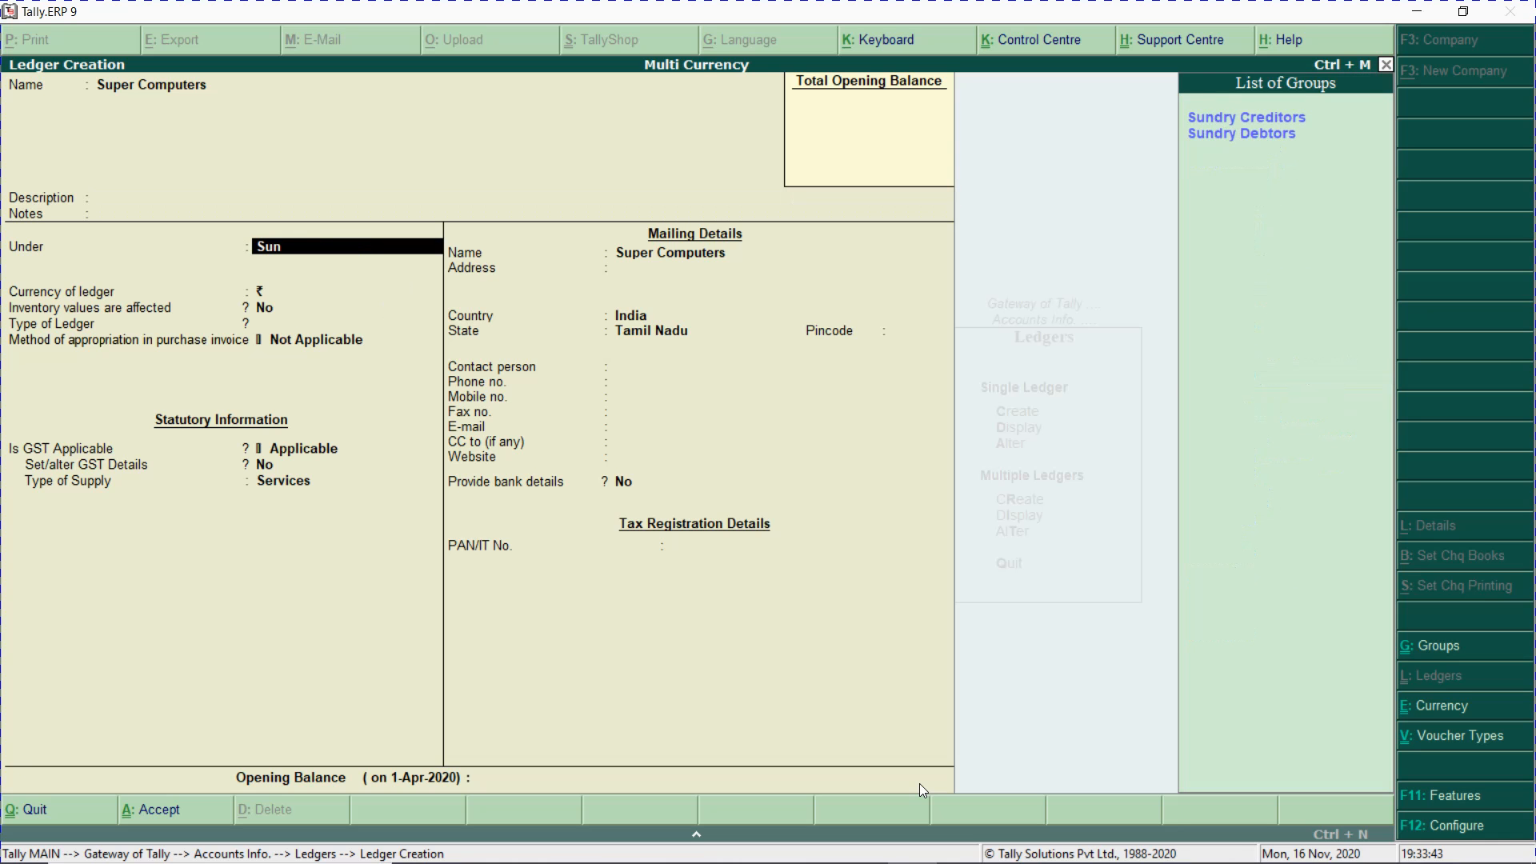
{"action": "key", "text": "Return"}
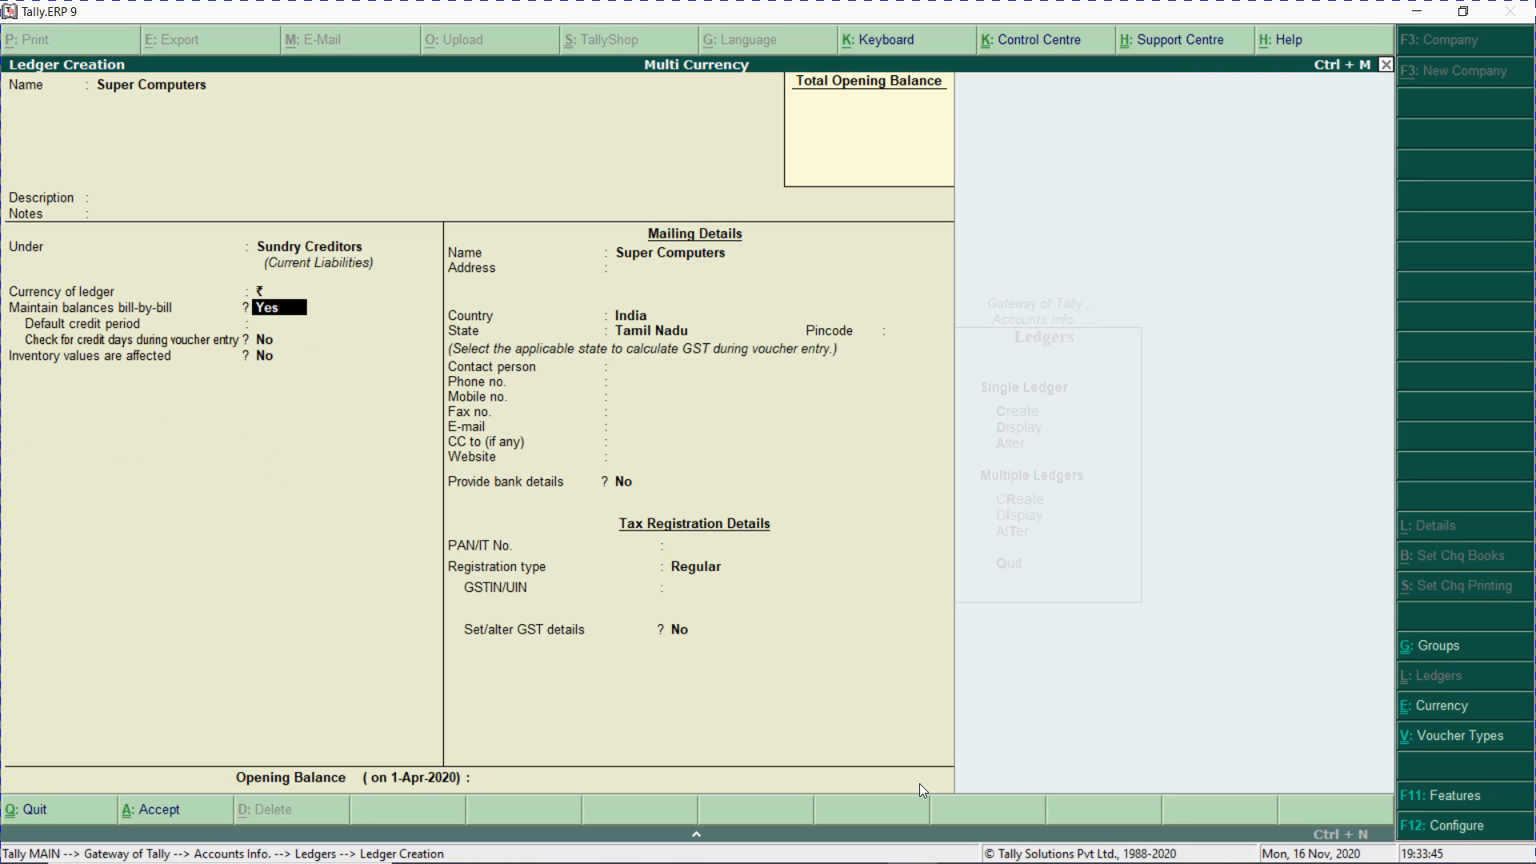
{"action": "key", "text": "Return"}
{"action": "key", "text": "Return"}
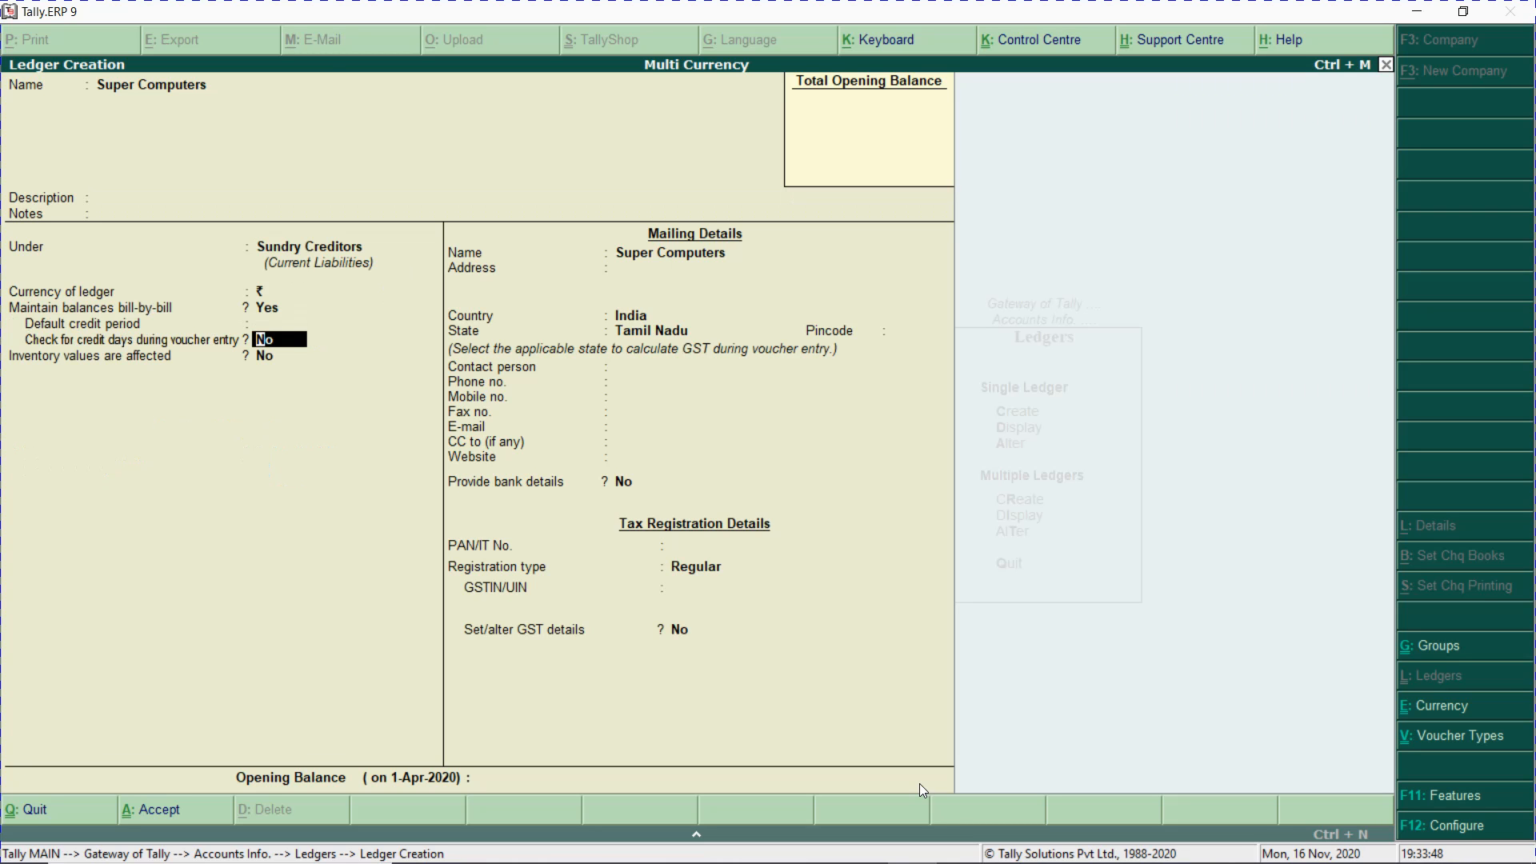
{"action": "key", "text": "ctrl+a"}
- Name the next ledger M/s J And Co and place it under Sundry Debtors
{"action": "type", "text": "M"}
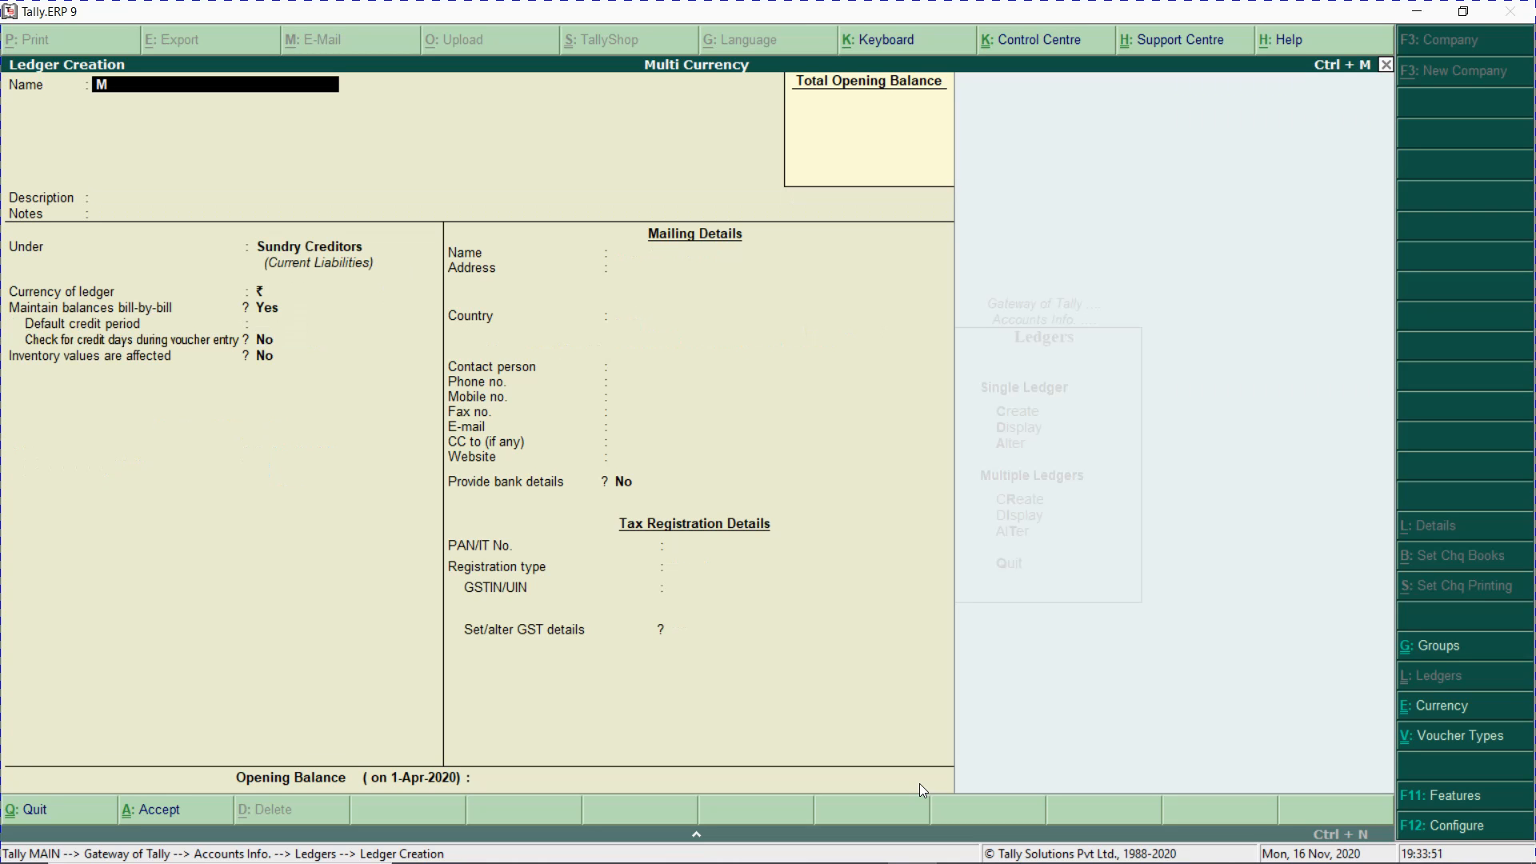
{"action": "type", "text": "/s J And Com"}
{"action": "key", "text": "BackSpace"}
{"action": "key", "text": "Return"}
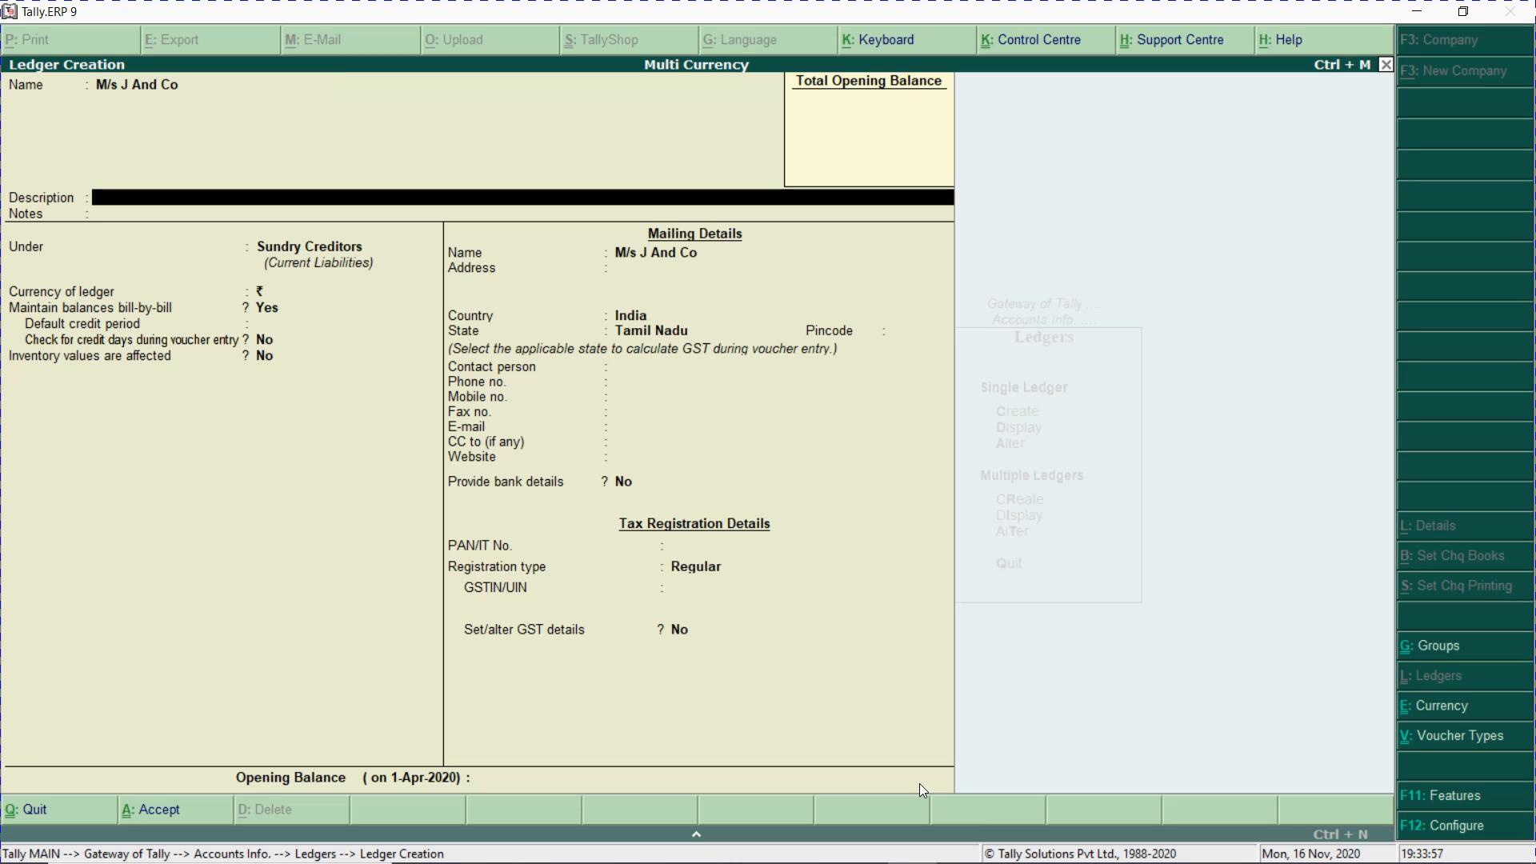
{"action": "key", "text": "Return"}
{"action": "key", "text": "Return"}
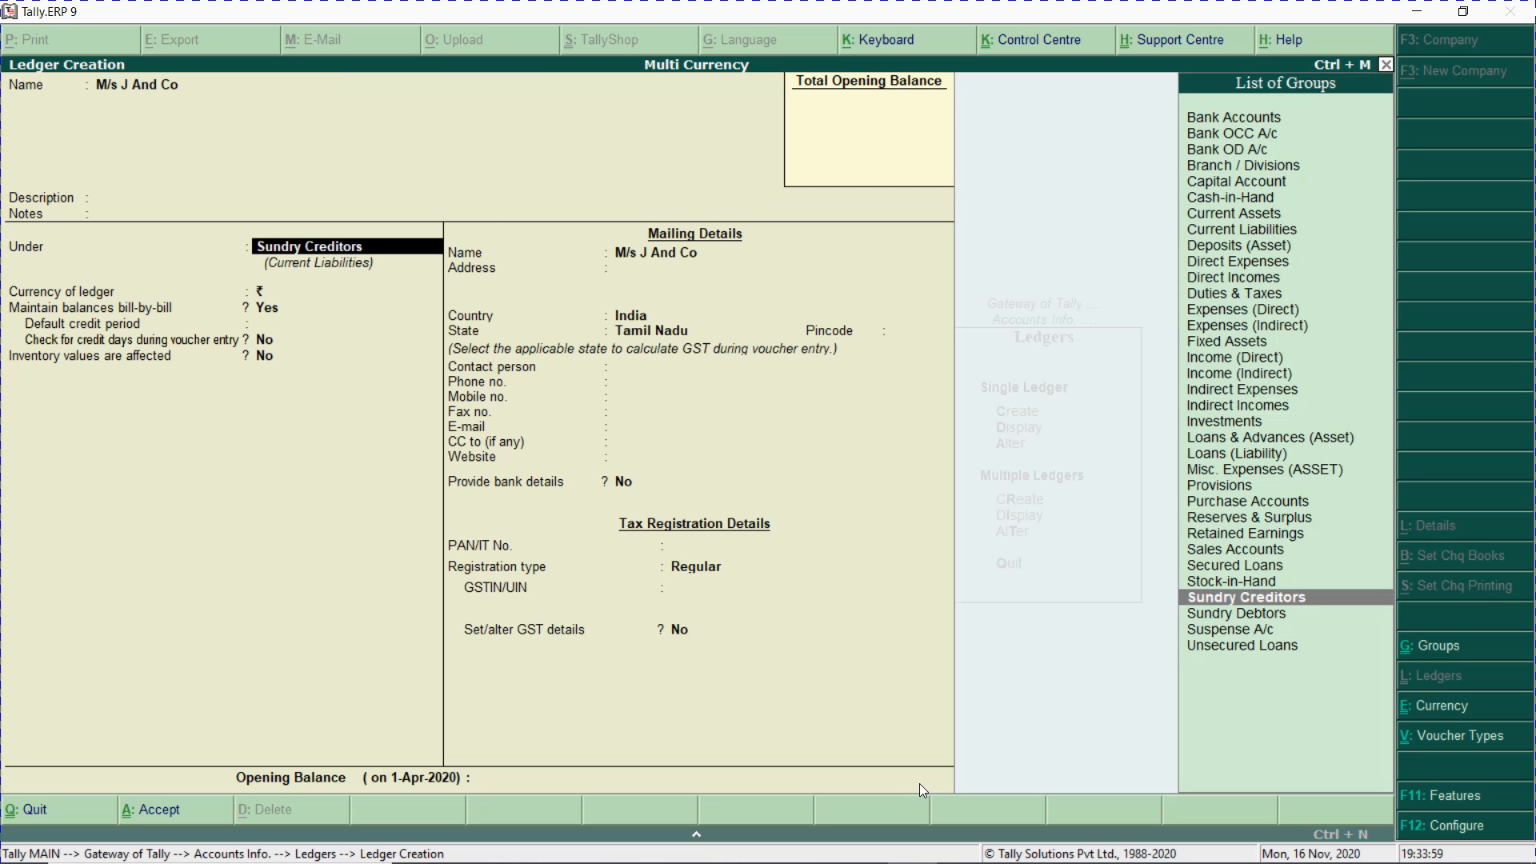
{"action": "key", "text": "Down"}
{"action": "key", "text": "Return"}
- Set the M/s J And Co ledger's currency to $ and clear the country in its mailing details
{"action": "key", "text": "Return"}
{"action": "key", "text": "BackSpace"}
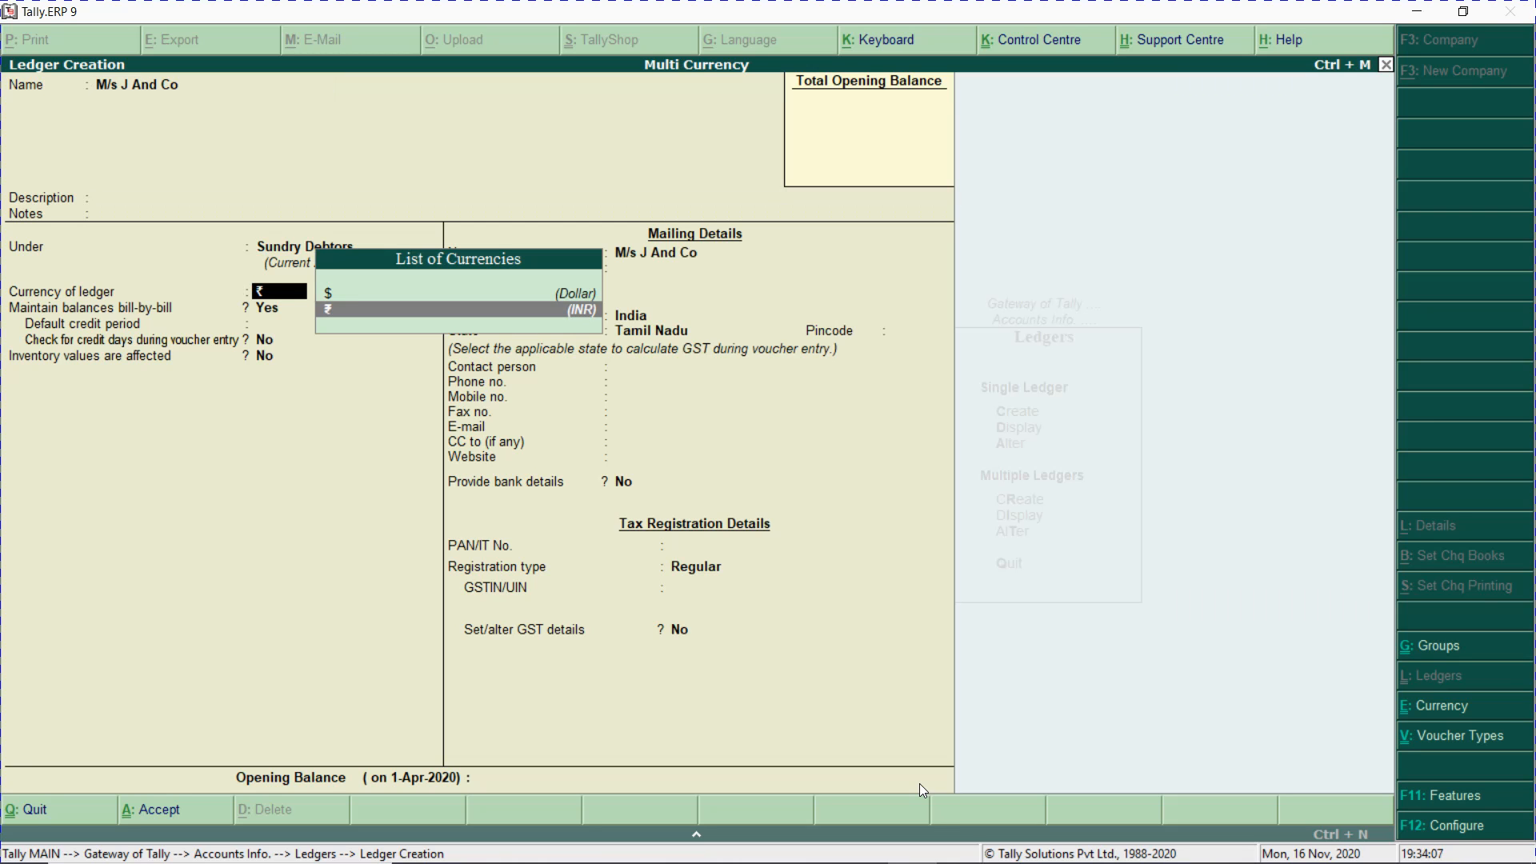
{"action": "key", "text": "Up"}
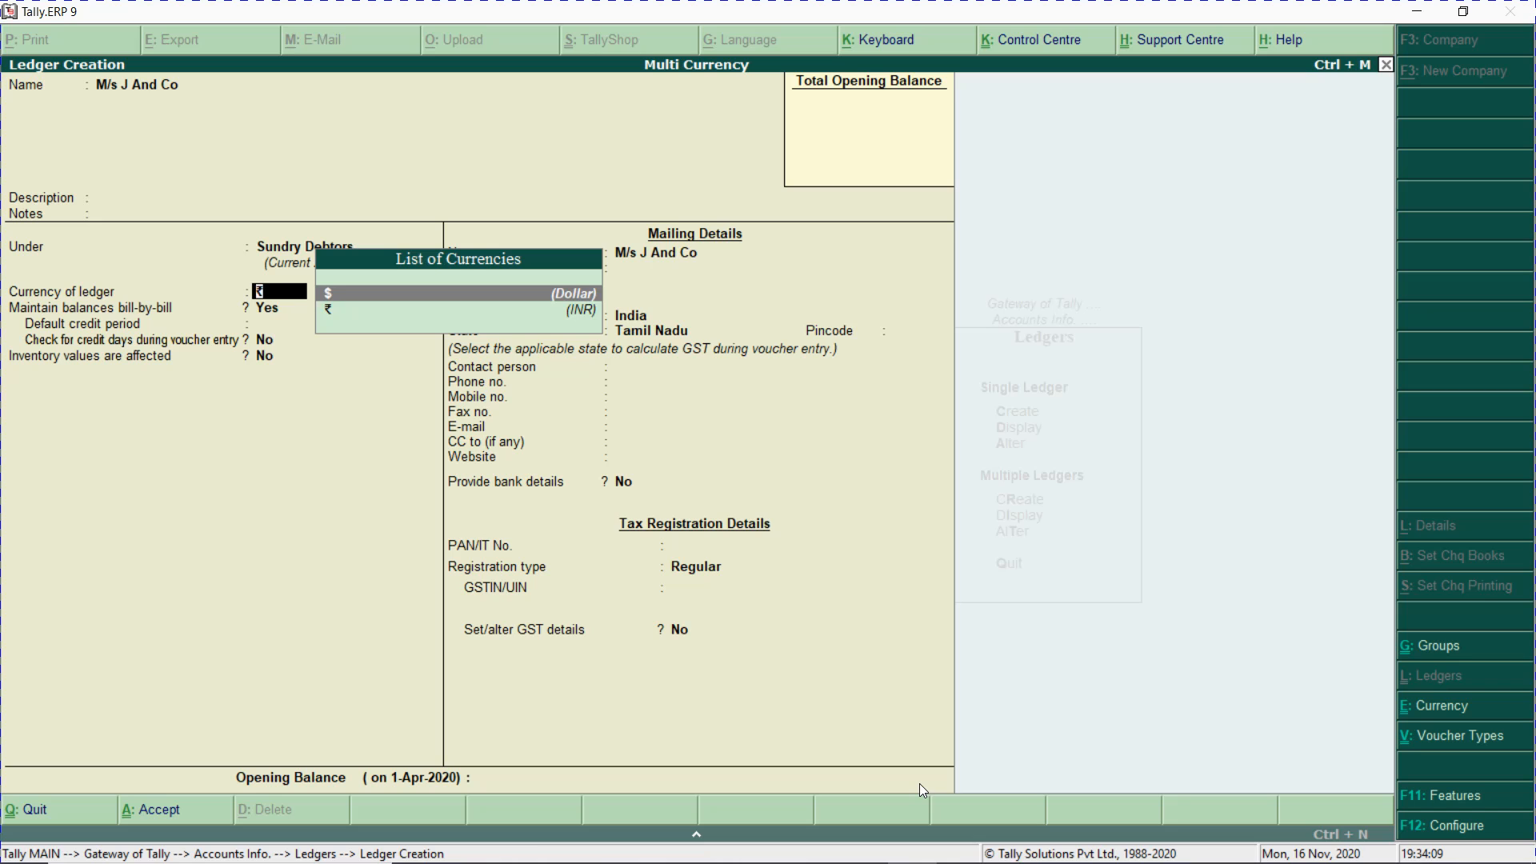
{"action": "type", "text": "d"}
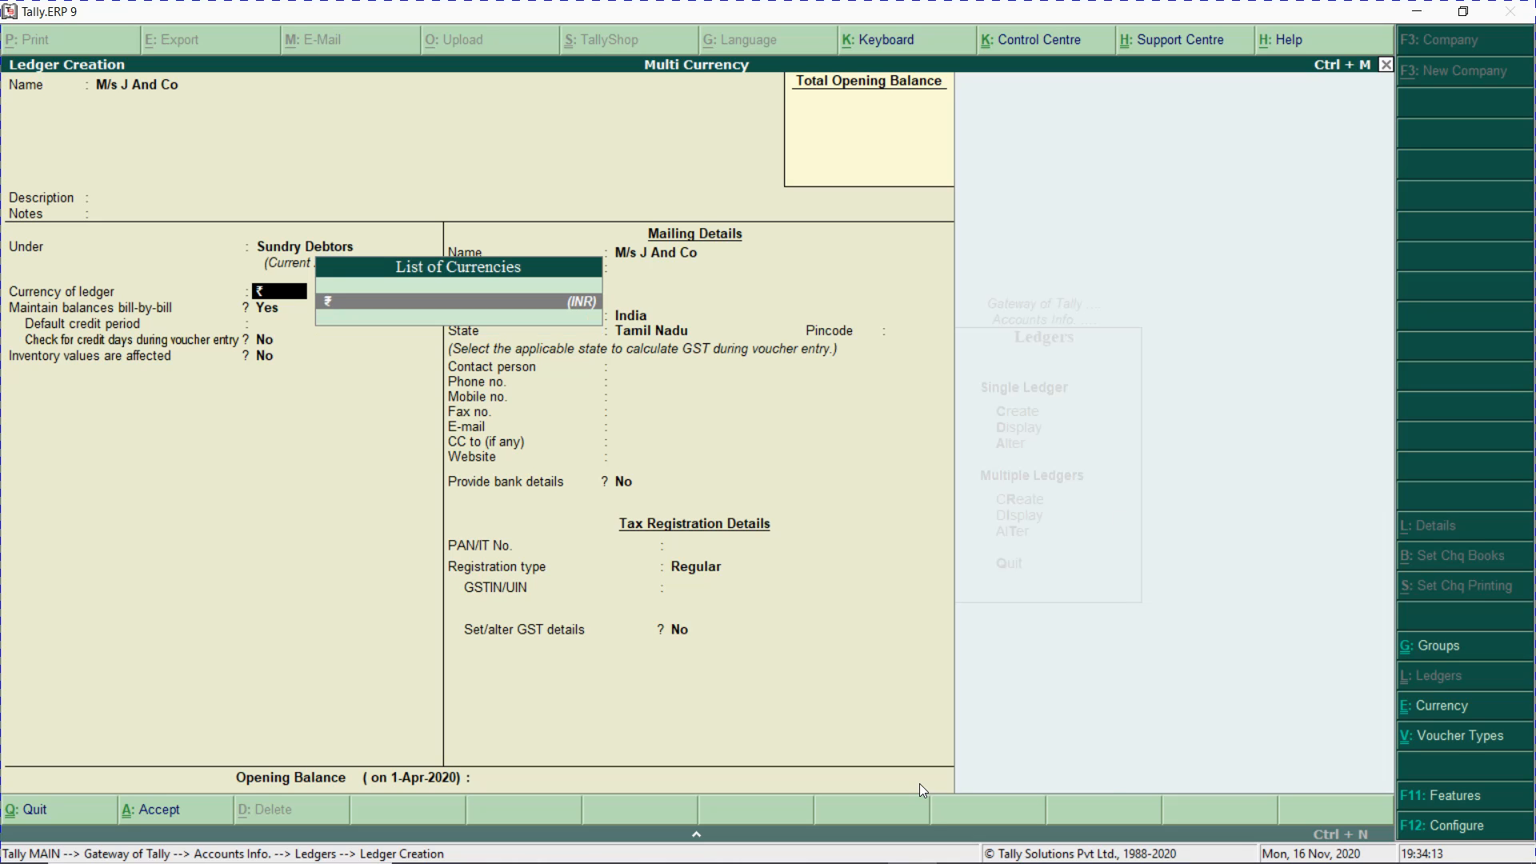
{"action": "key", "text": "BackSpace"}
{"action": "key", "text": "Return"}
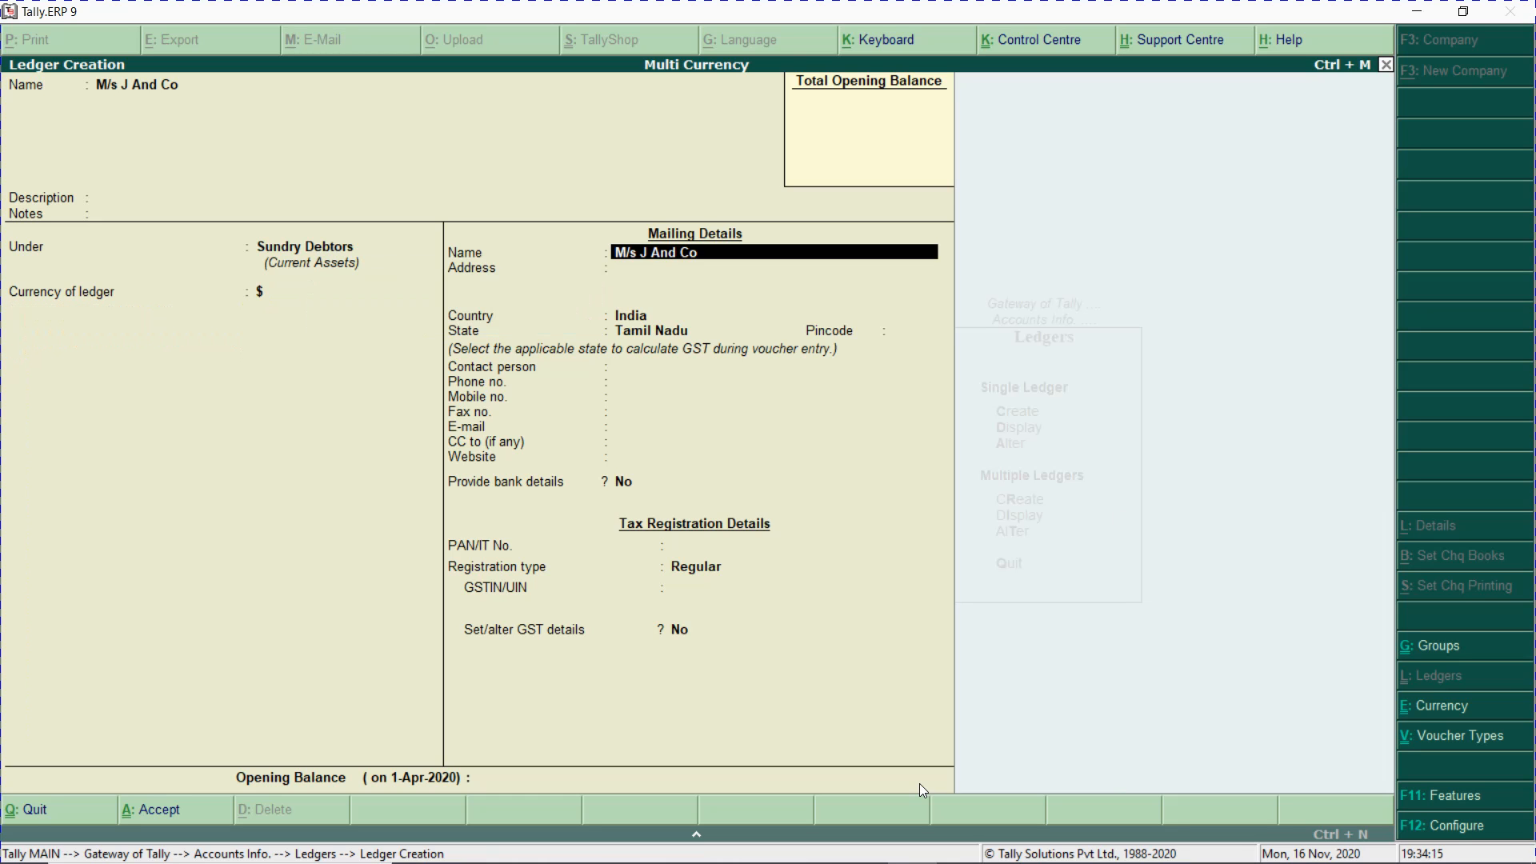
{"action": "key", "text": "Return"}
{"action": "key", "text": "Return"}
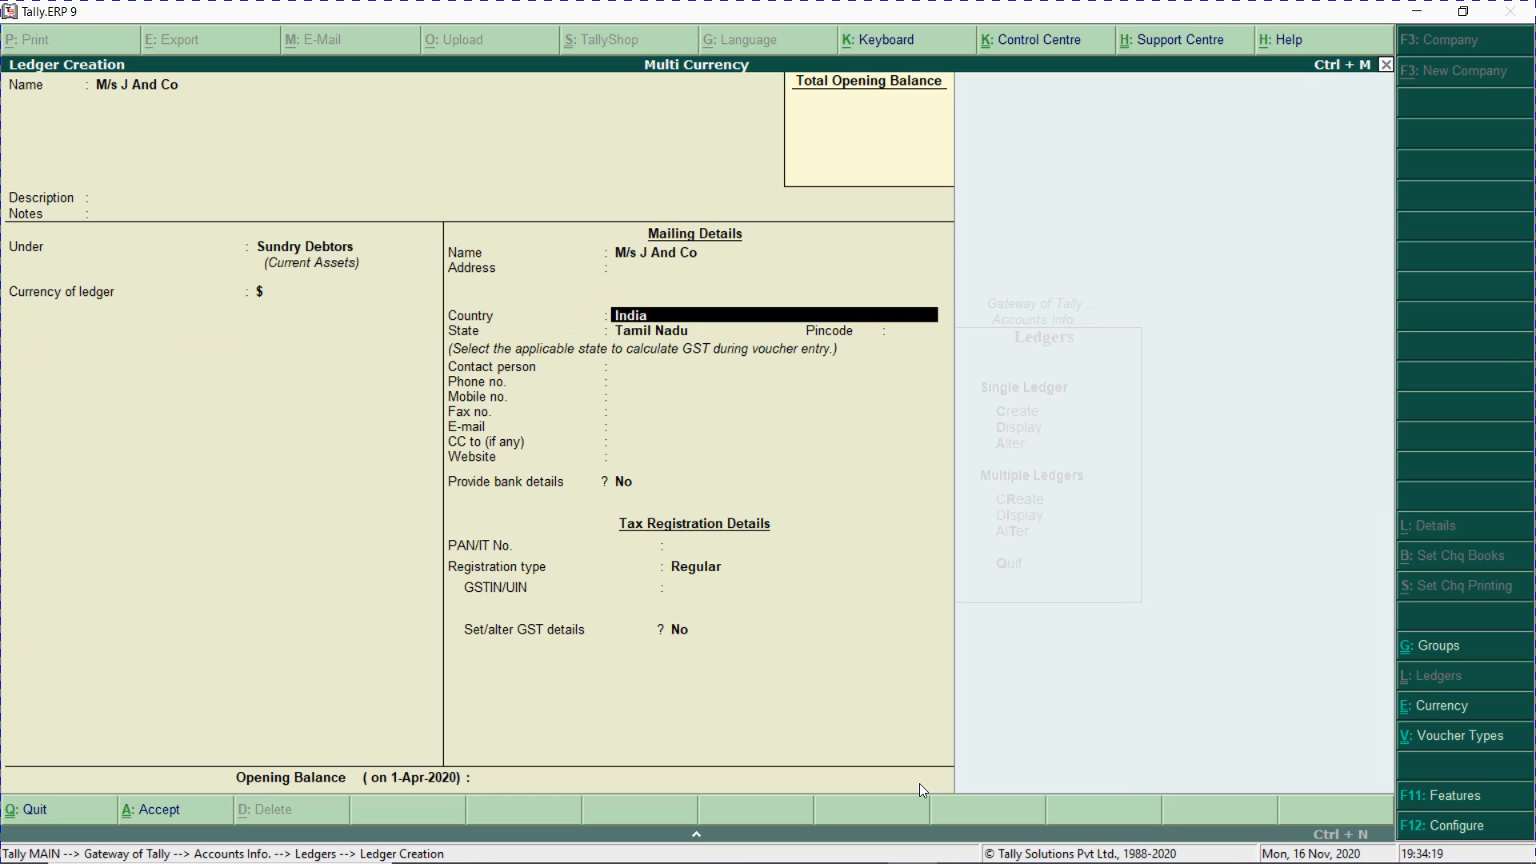
{"action": "key", "text": "BackSpace"}
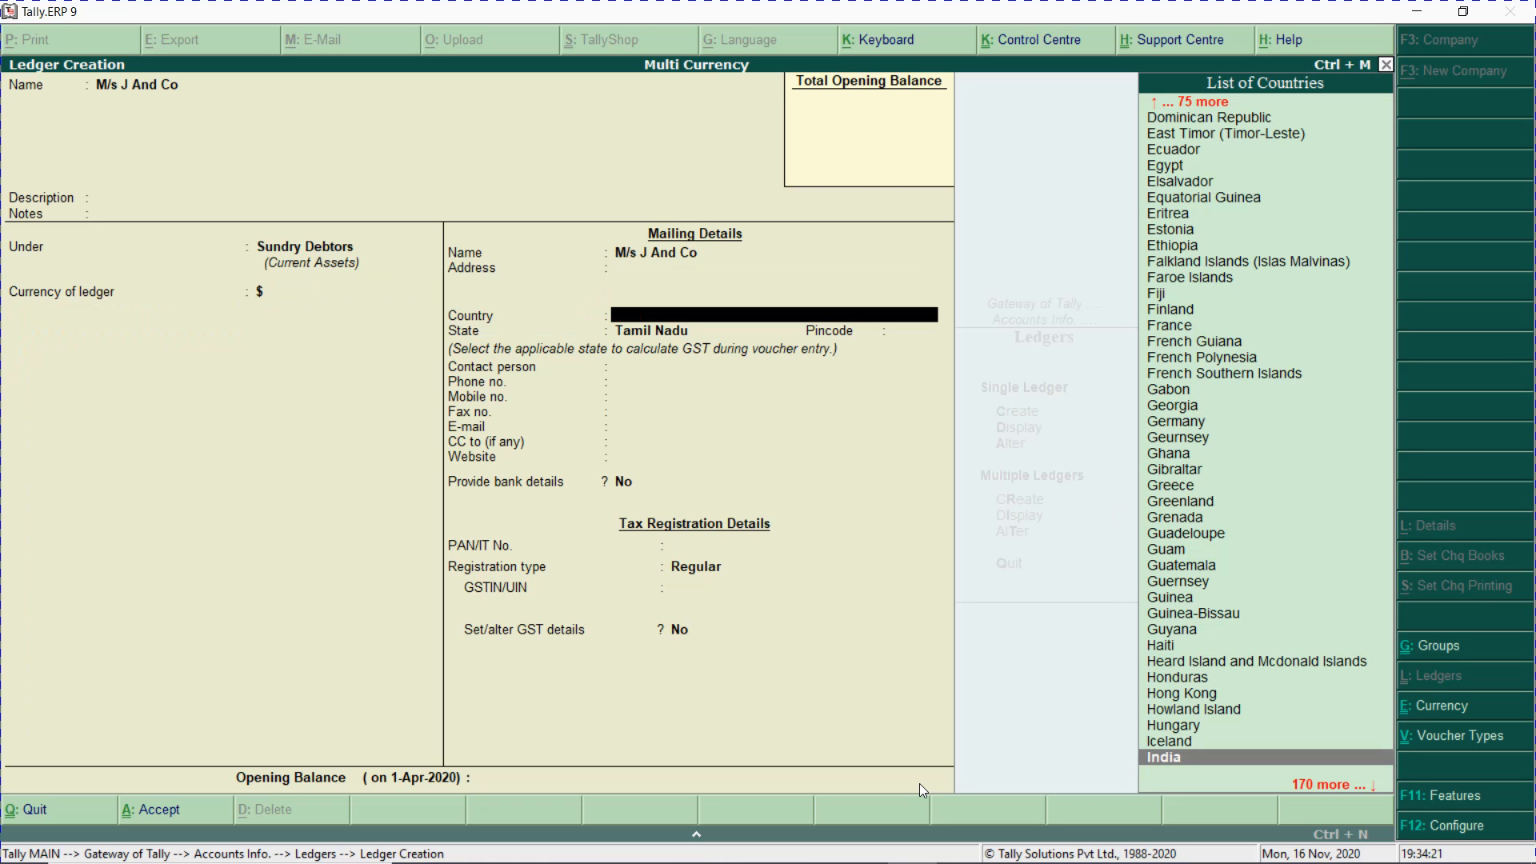
{"action": "type", "text": "Unite"}
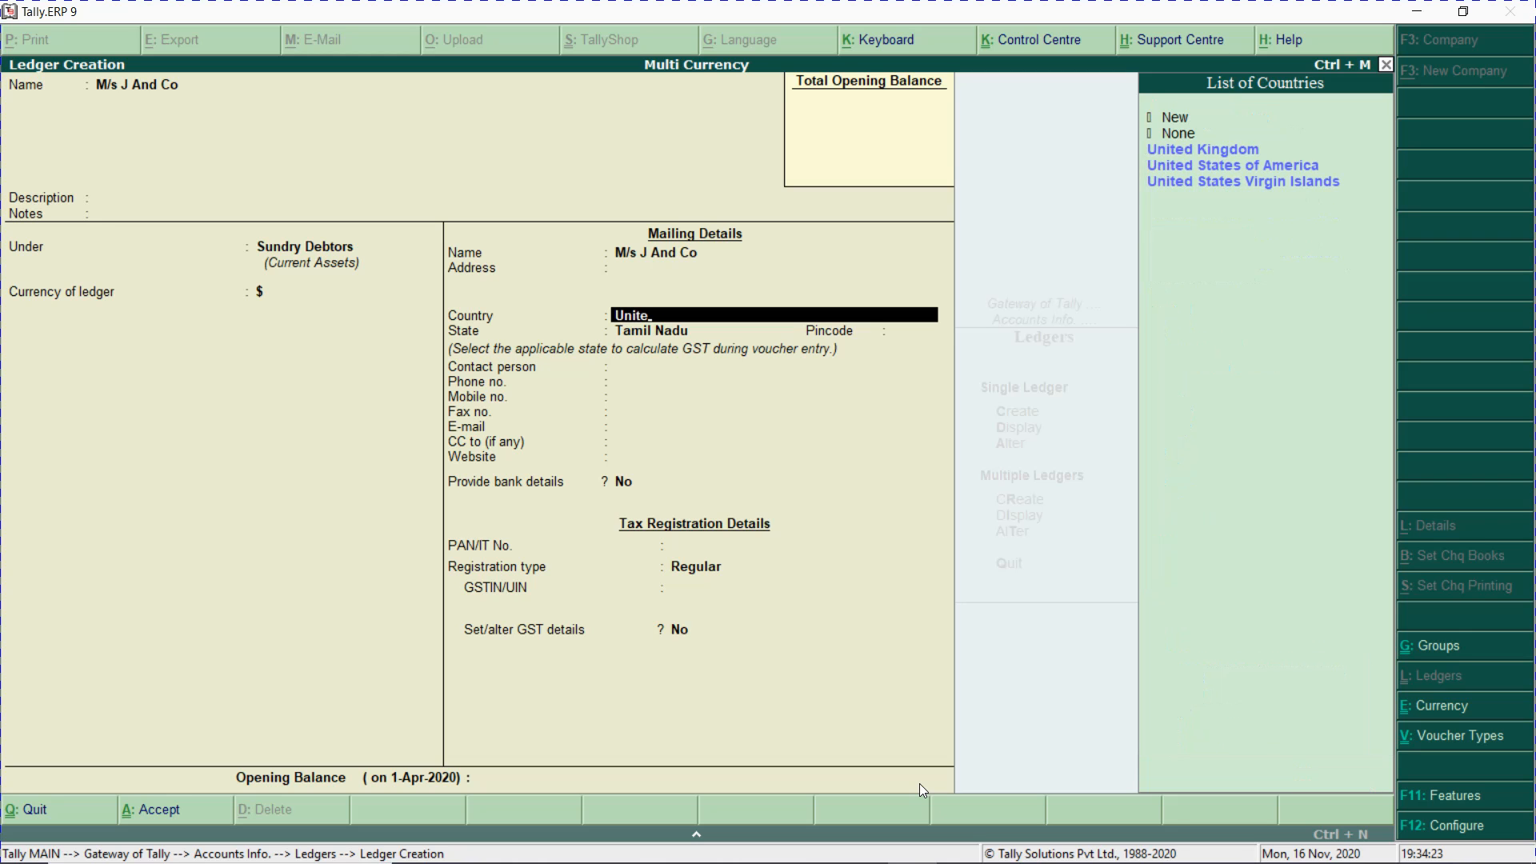
{"action": "key", "text": "Down"}
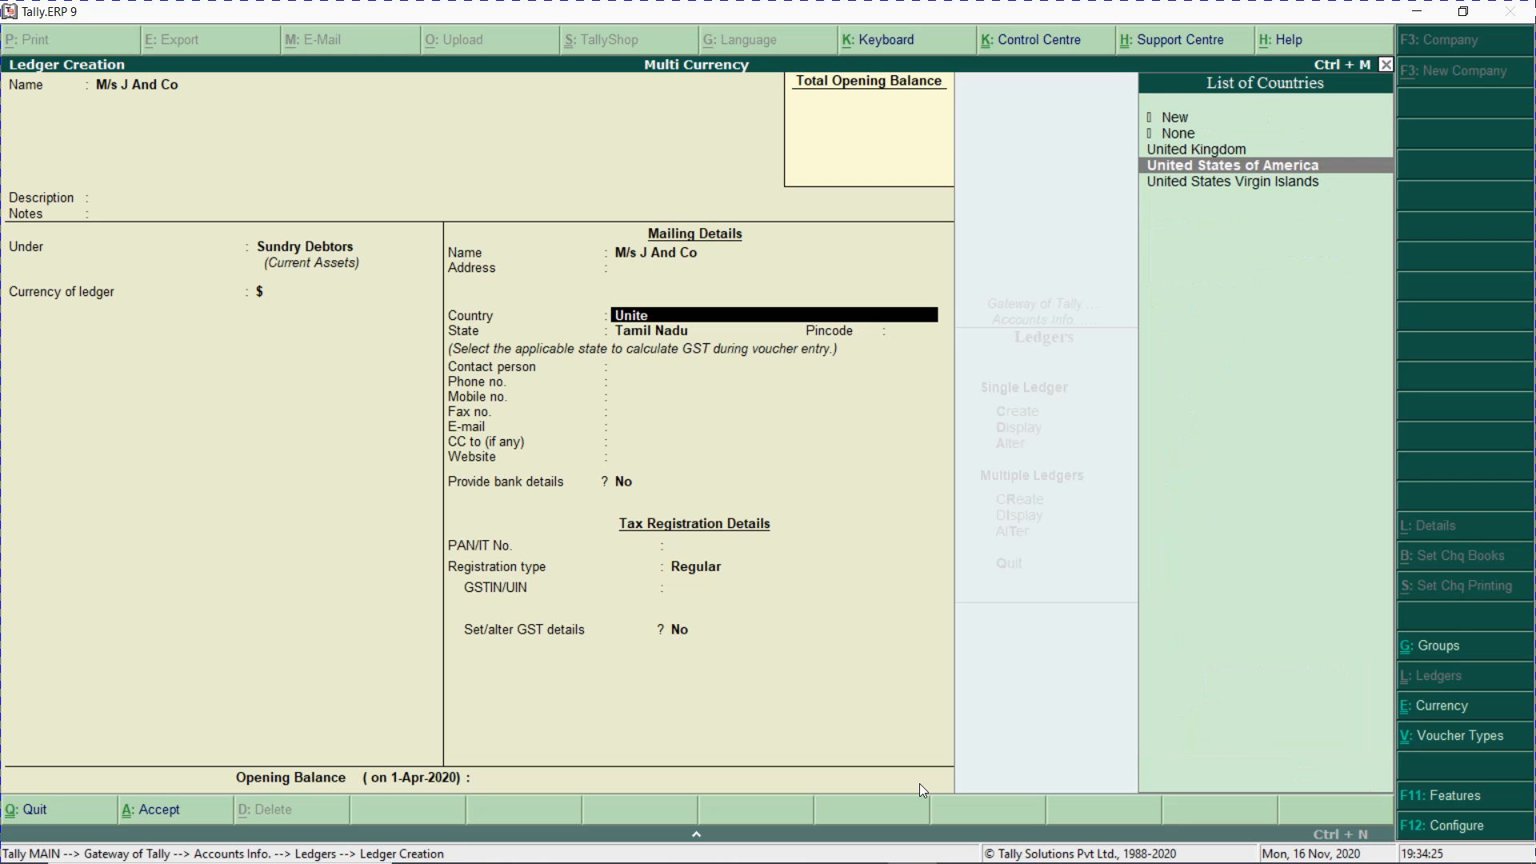
{"action": "key", "text": "BackSpace"}
{"action": "key", "text": "BackSpace"}
{"action": "key", "text": "BackSpace"}
{"action": "key", "text": "BackSpace"}
{"action": "key", "text": "BackSpace"}
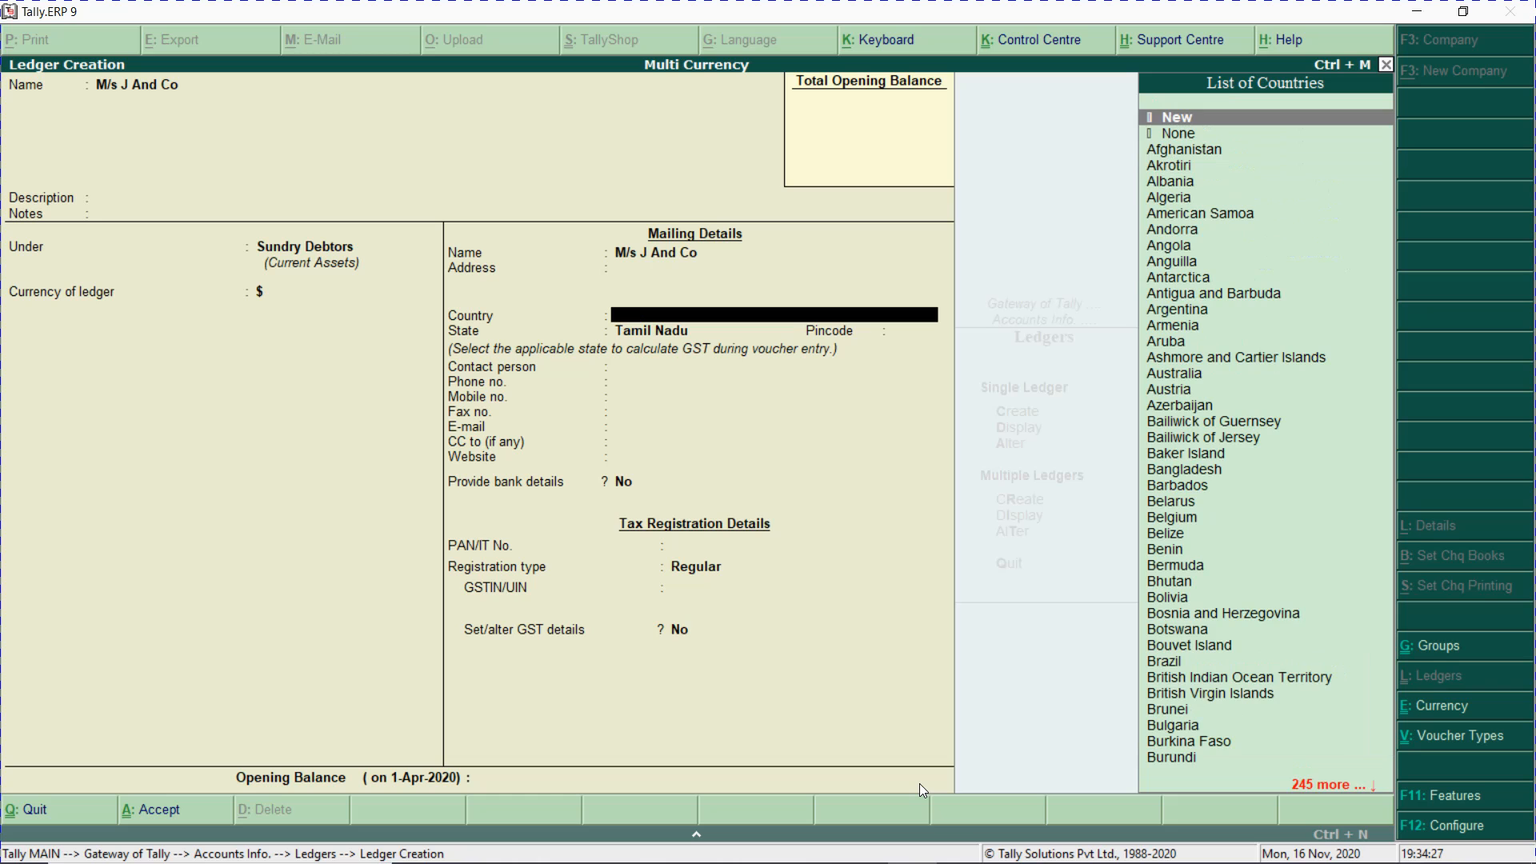
- Set the mailing country of M/s J And Co to United States of America and save the ledger
{"action": "type", "text": "Unite"}
{"action": "key", "text": "Down"}
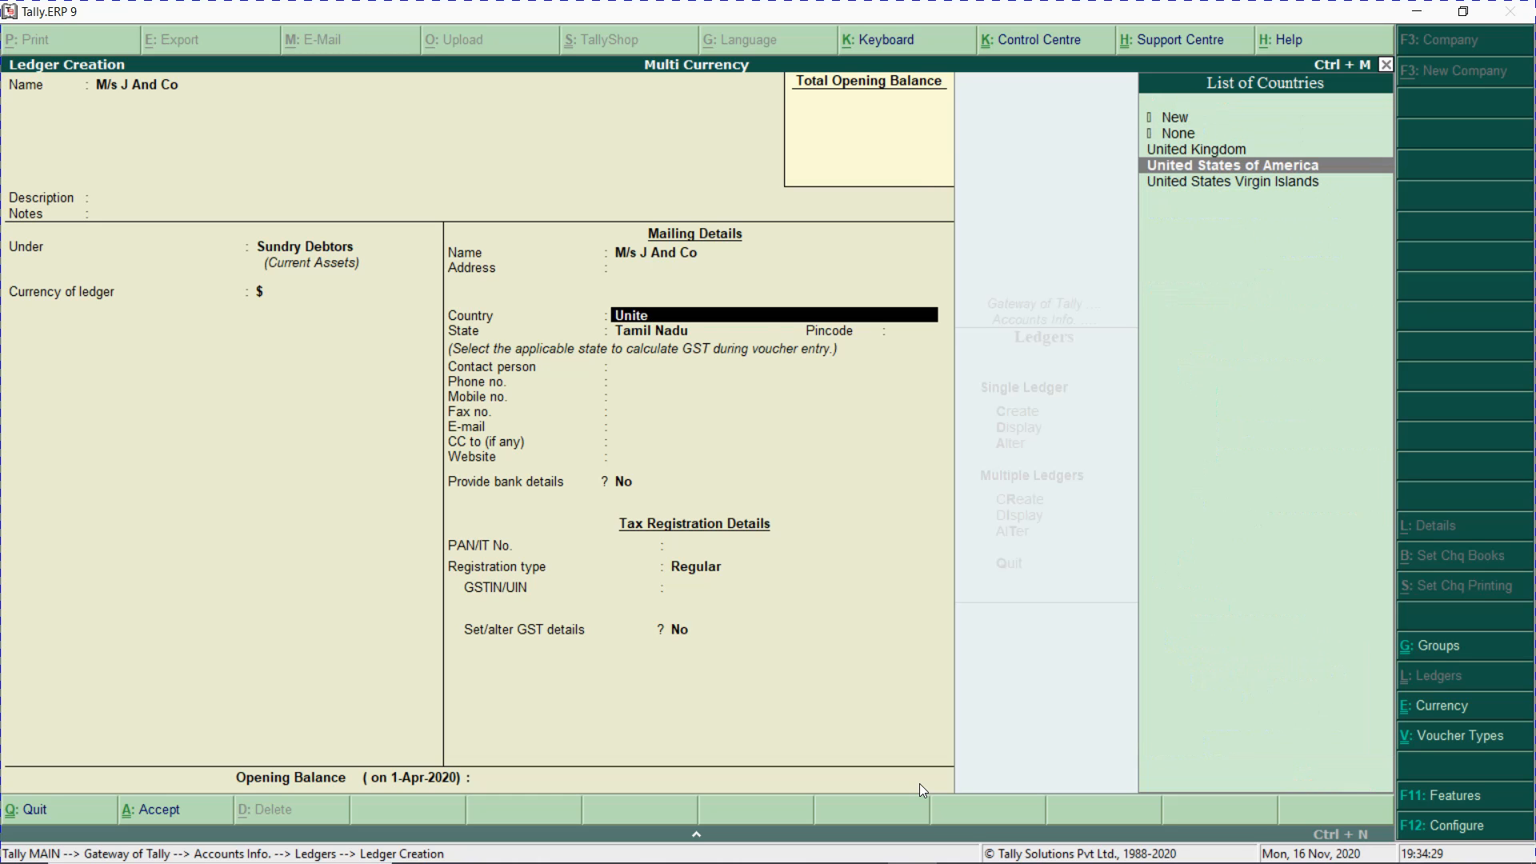
{"action": "key", "text": "Return"}
{"action": "key", "text": "Return"}
{"action": "key", "text": "Return"}
{"action": "key", "text": "Return"}
{"action": "key", "text": "Return"}
{"action": "key", "text": "Return"}
{"action": "key", "text": "Return"}
{"action": "key", "text": "Return"}
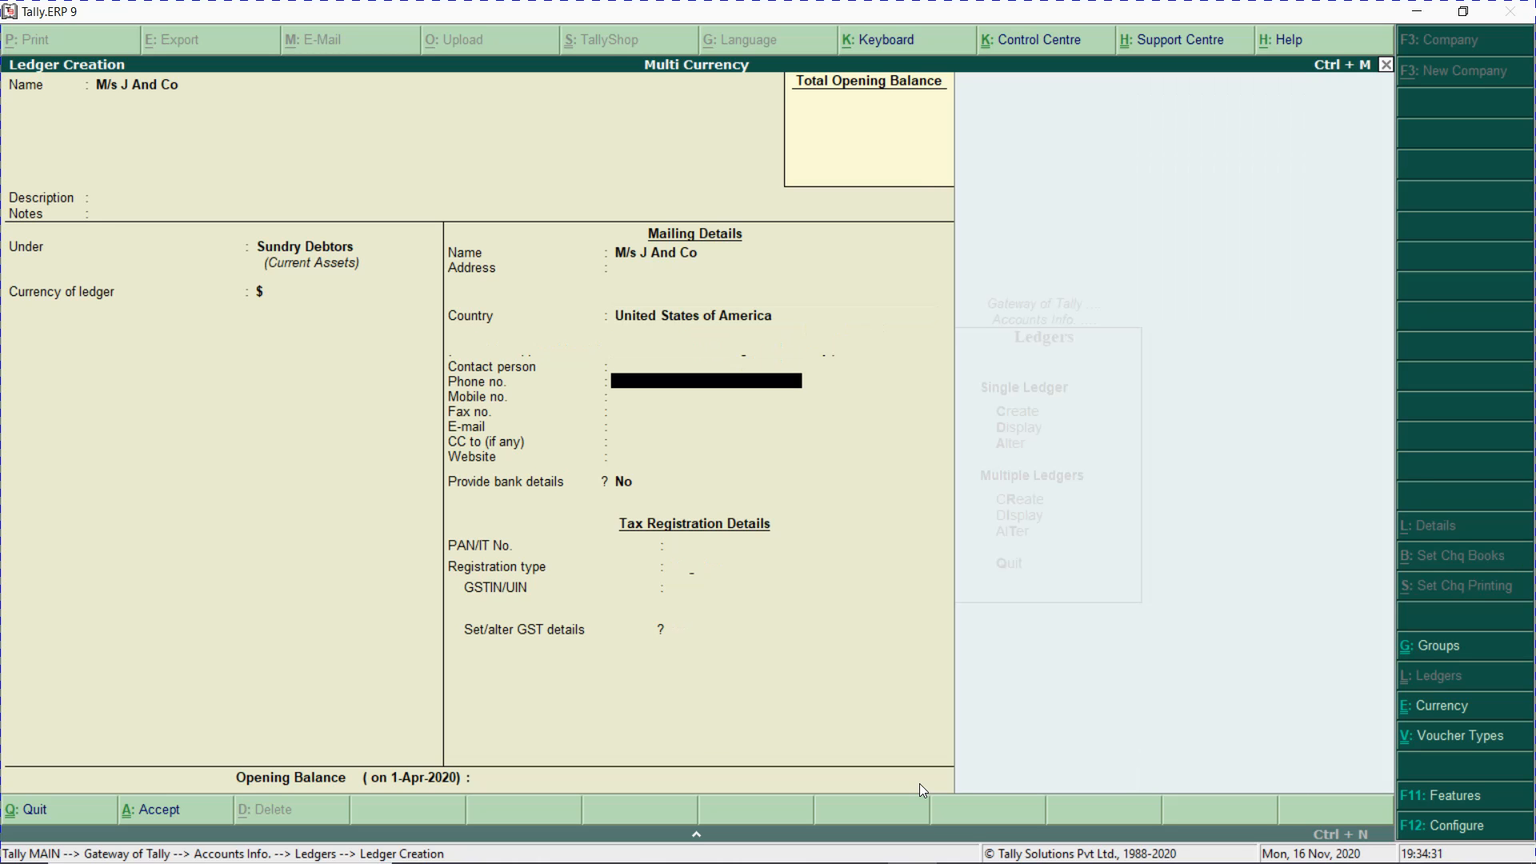
{"action": "key", "text": "Return"}
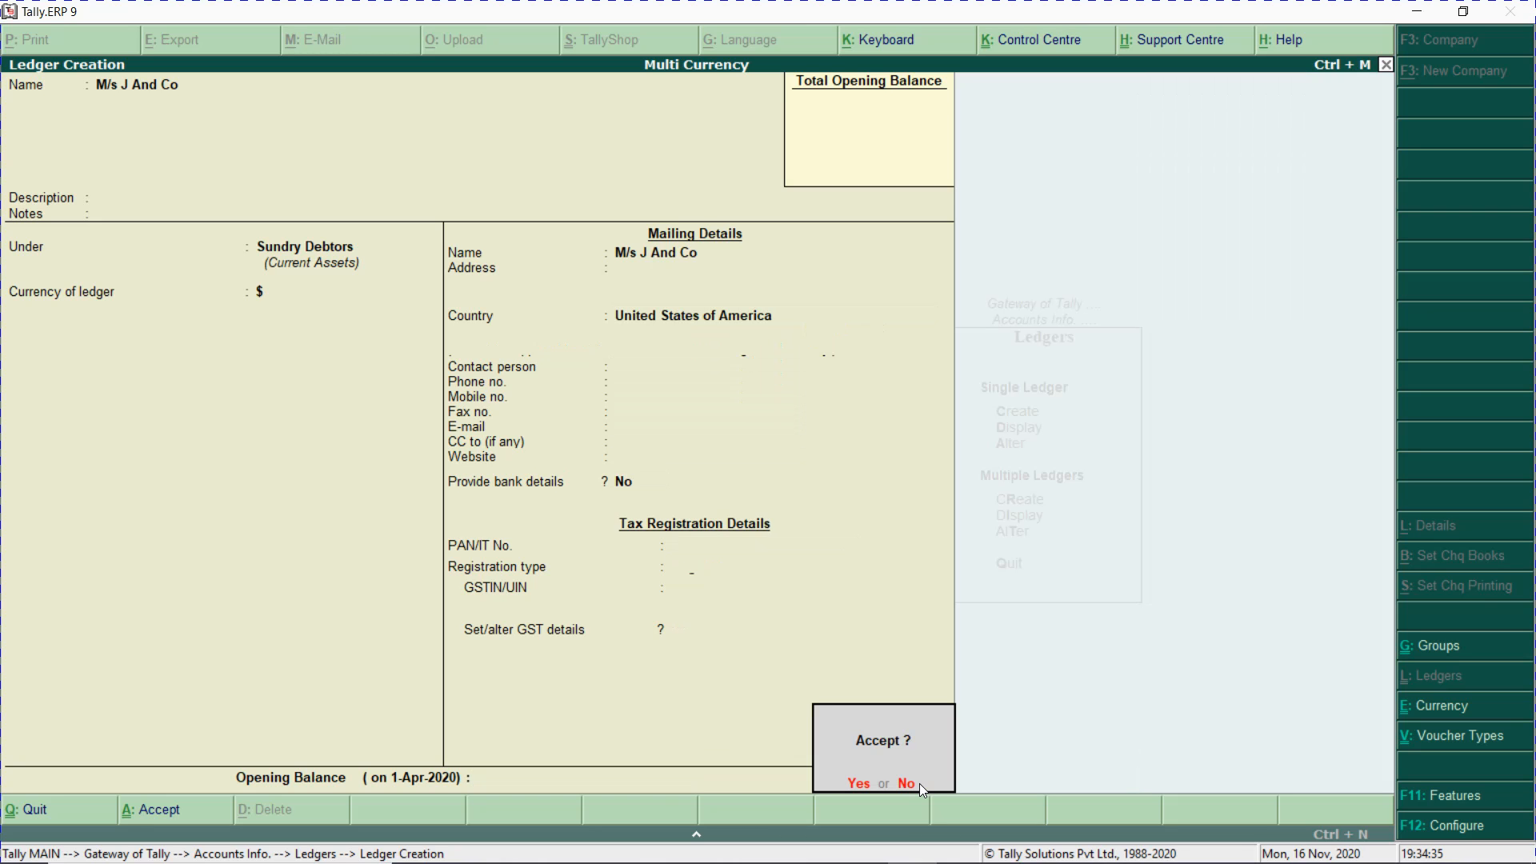
{"action": "key", "text": "Return"}
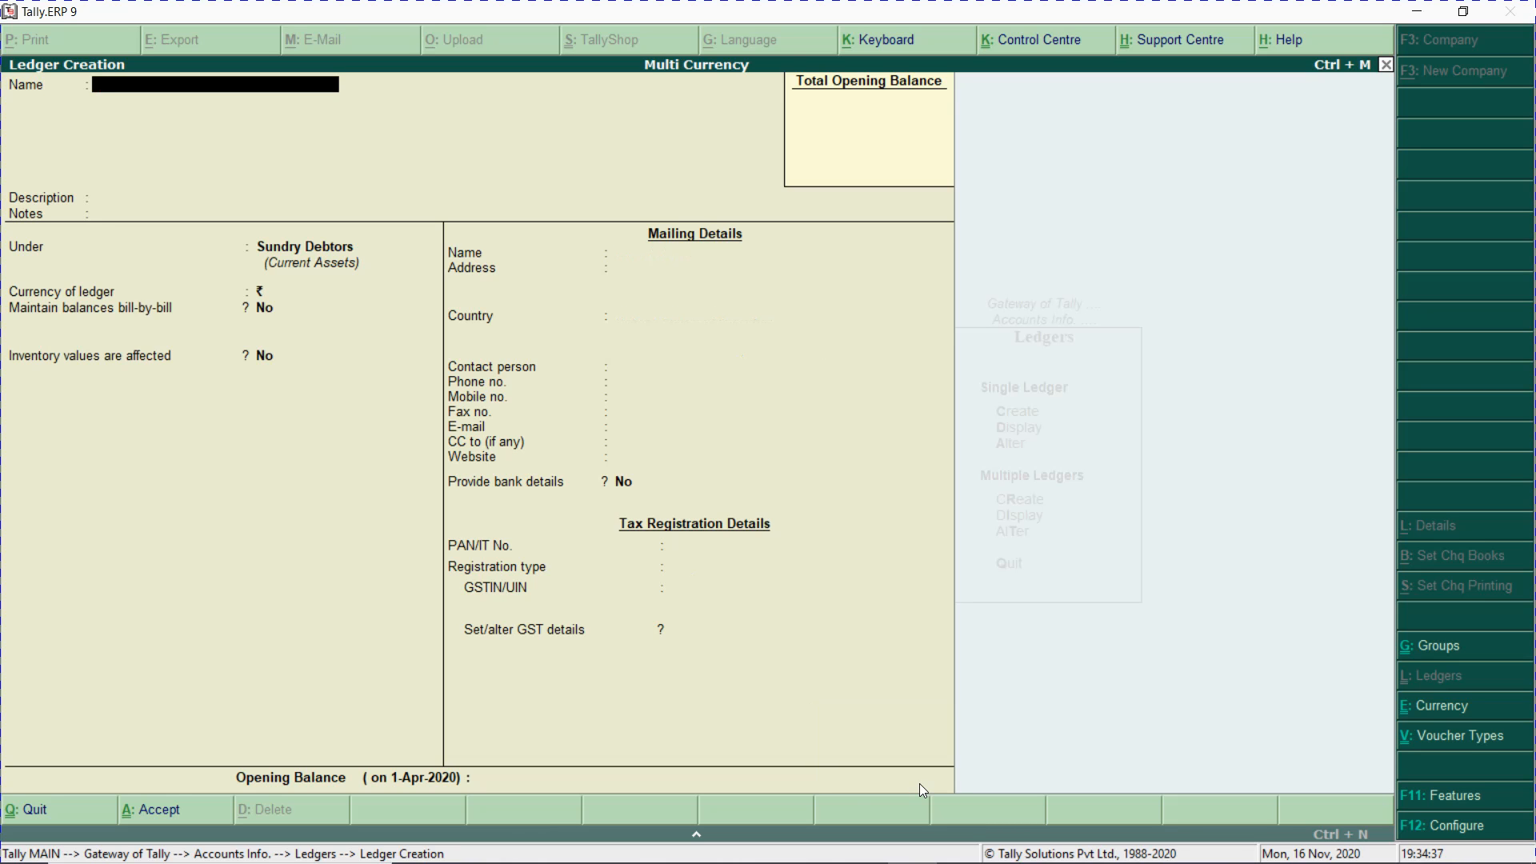
{"action": "type", "text": "EXPORT SALES"}
{"action": "key", "text": "Return"}
{"action": "key", "text": "Return"}
{"action": "key", "text": "Return"}
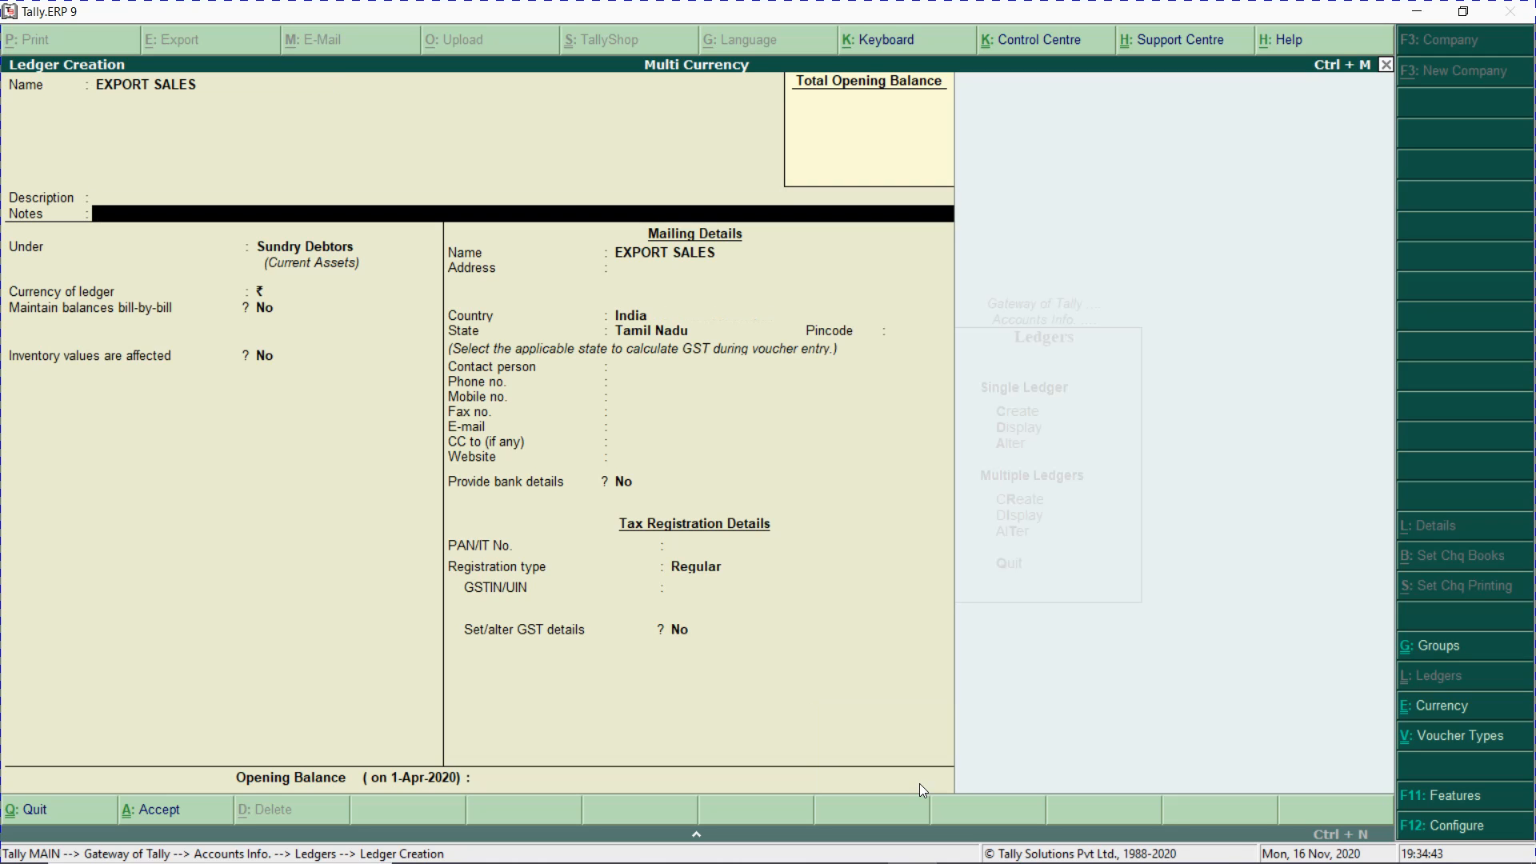
{"action": "type", "text": "SA"}
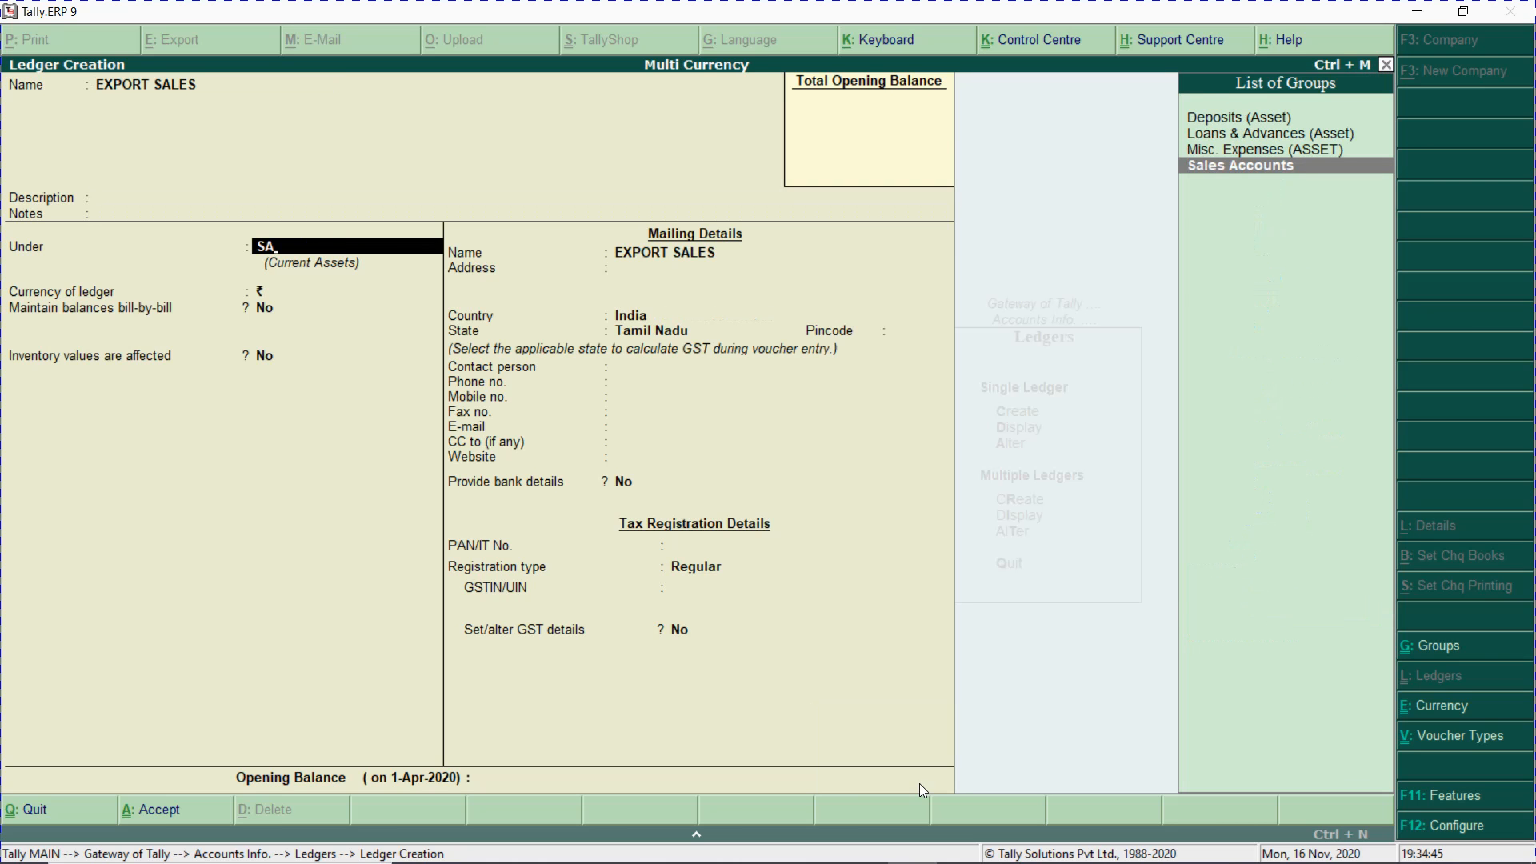
{"action": "key", "text": "Return"}
{"action": "key", "text": "Return"}
{"action": "key", "text": "Return"}
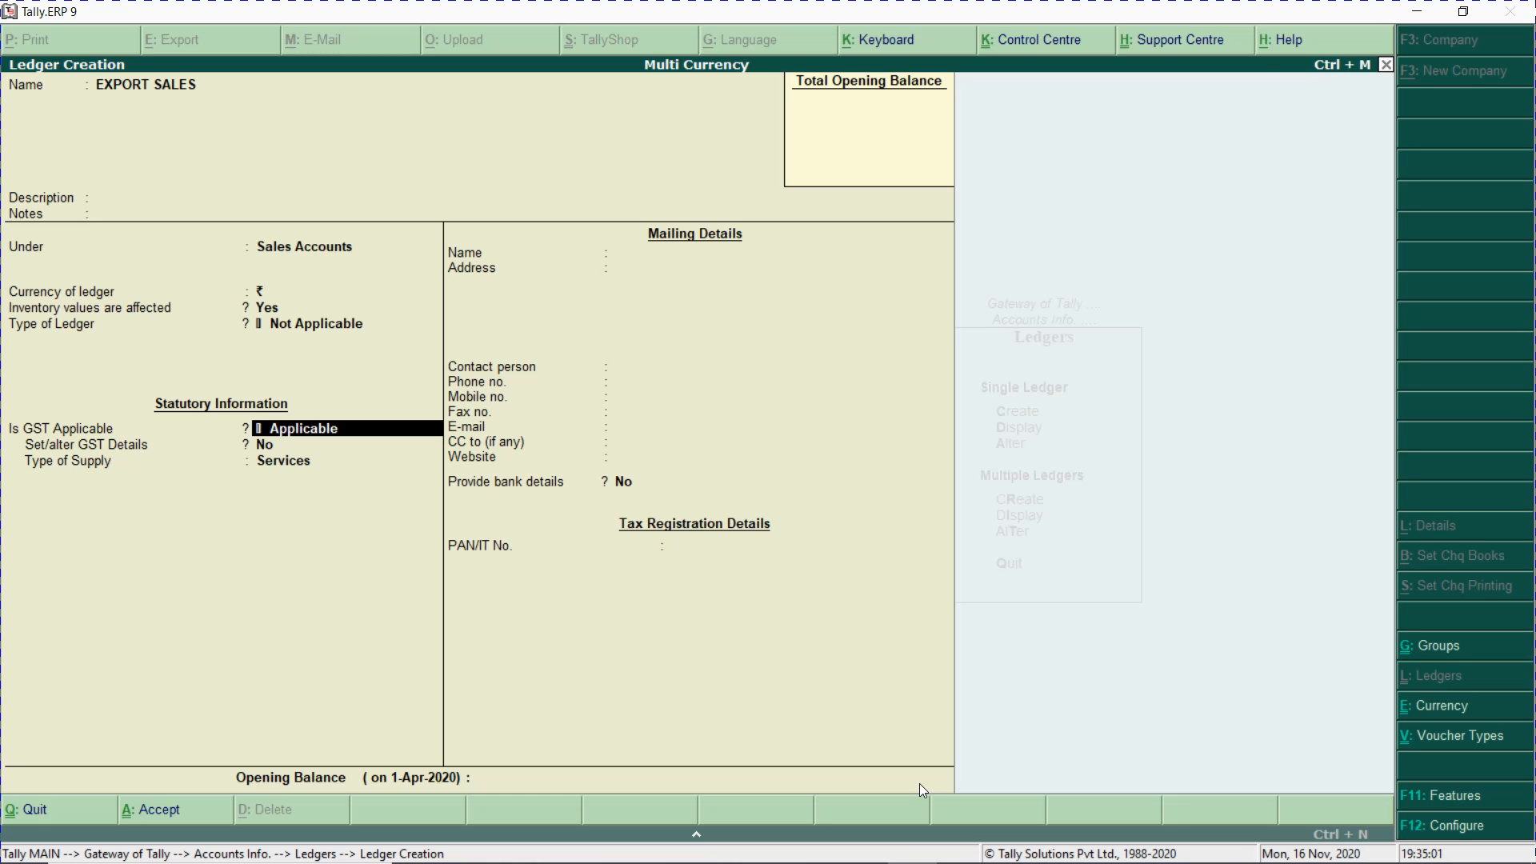
- Leave ledger creation without saving the current entry and go to the stock item masters in Inventory Info
{"action": "key", "text": "Escape"}
{"action": "key", "text": "Escape"}
{"action": "key", "text": "Escape"}
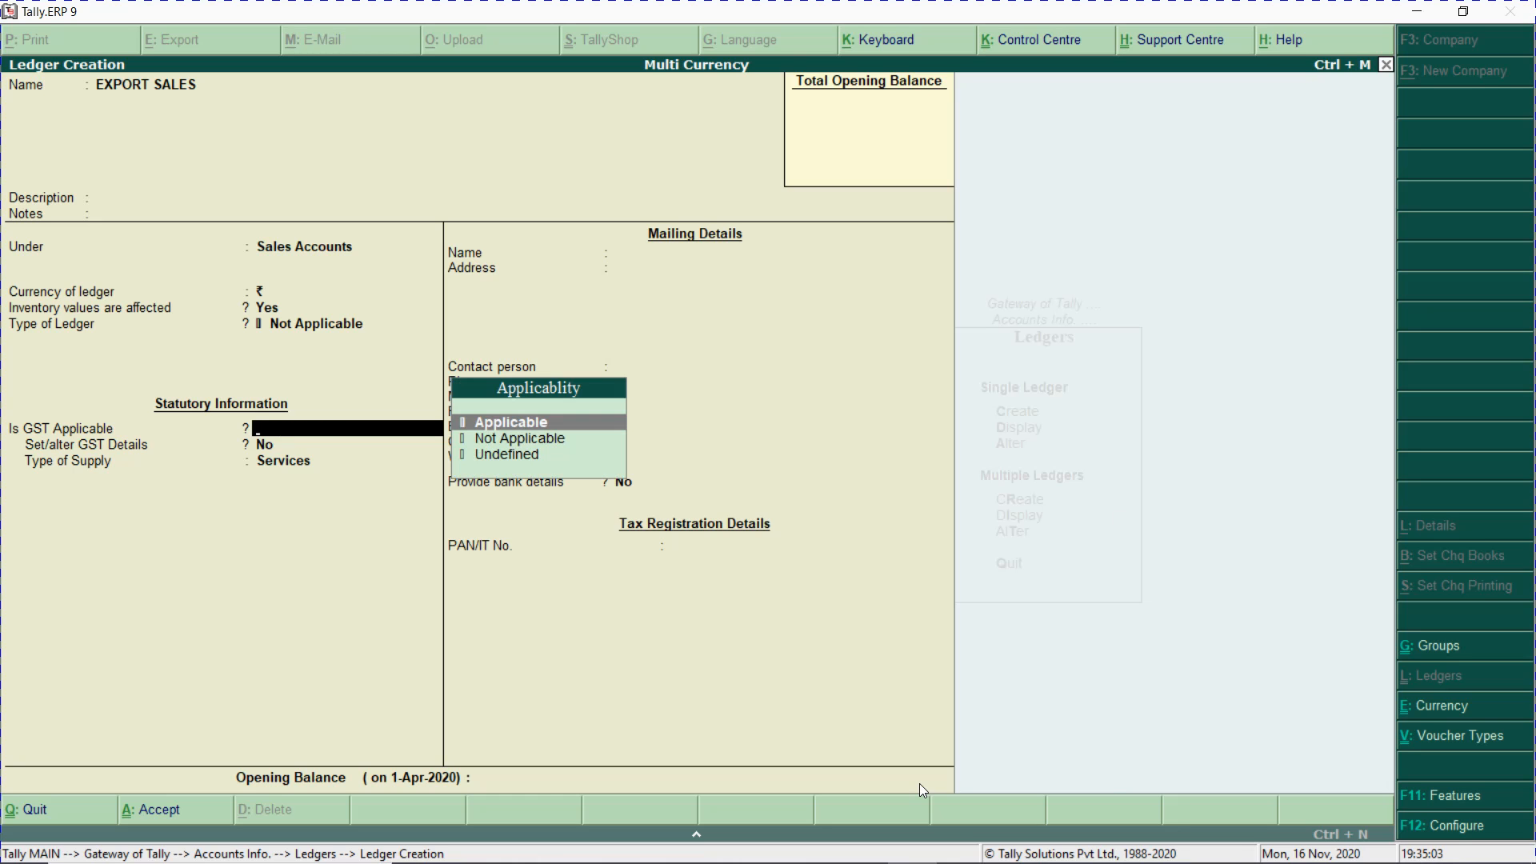
{"action": "key", "text": "y"}
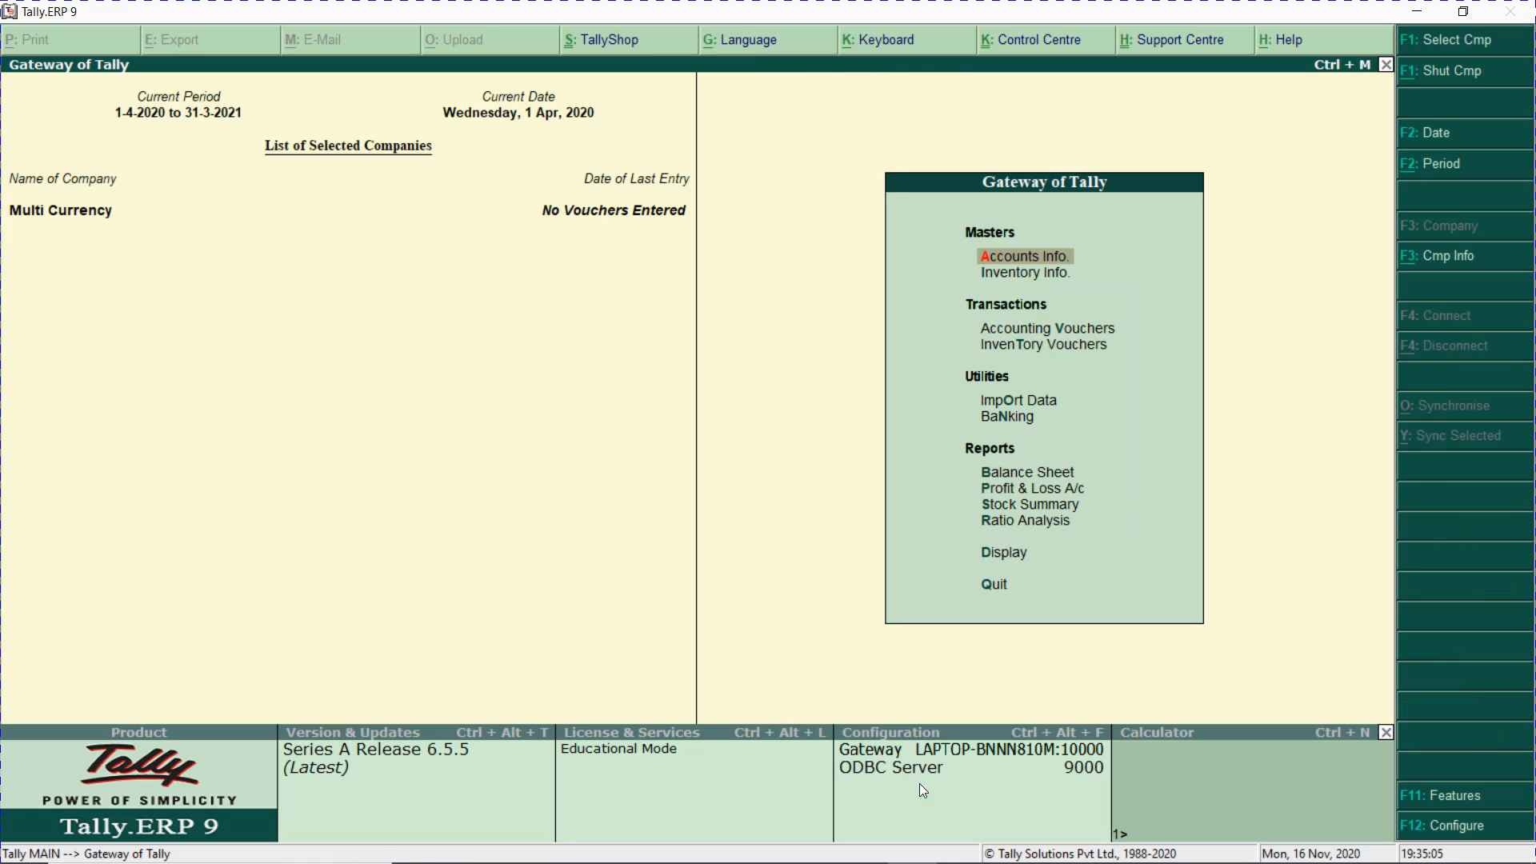
{"action": "key", "text": "i"}
{"action": "key", "text": "i"}
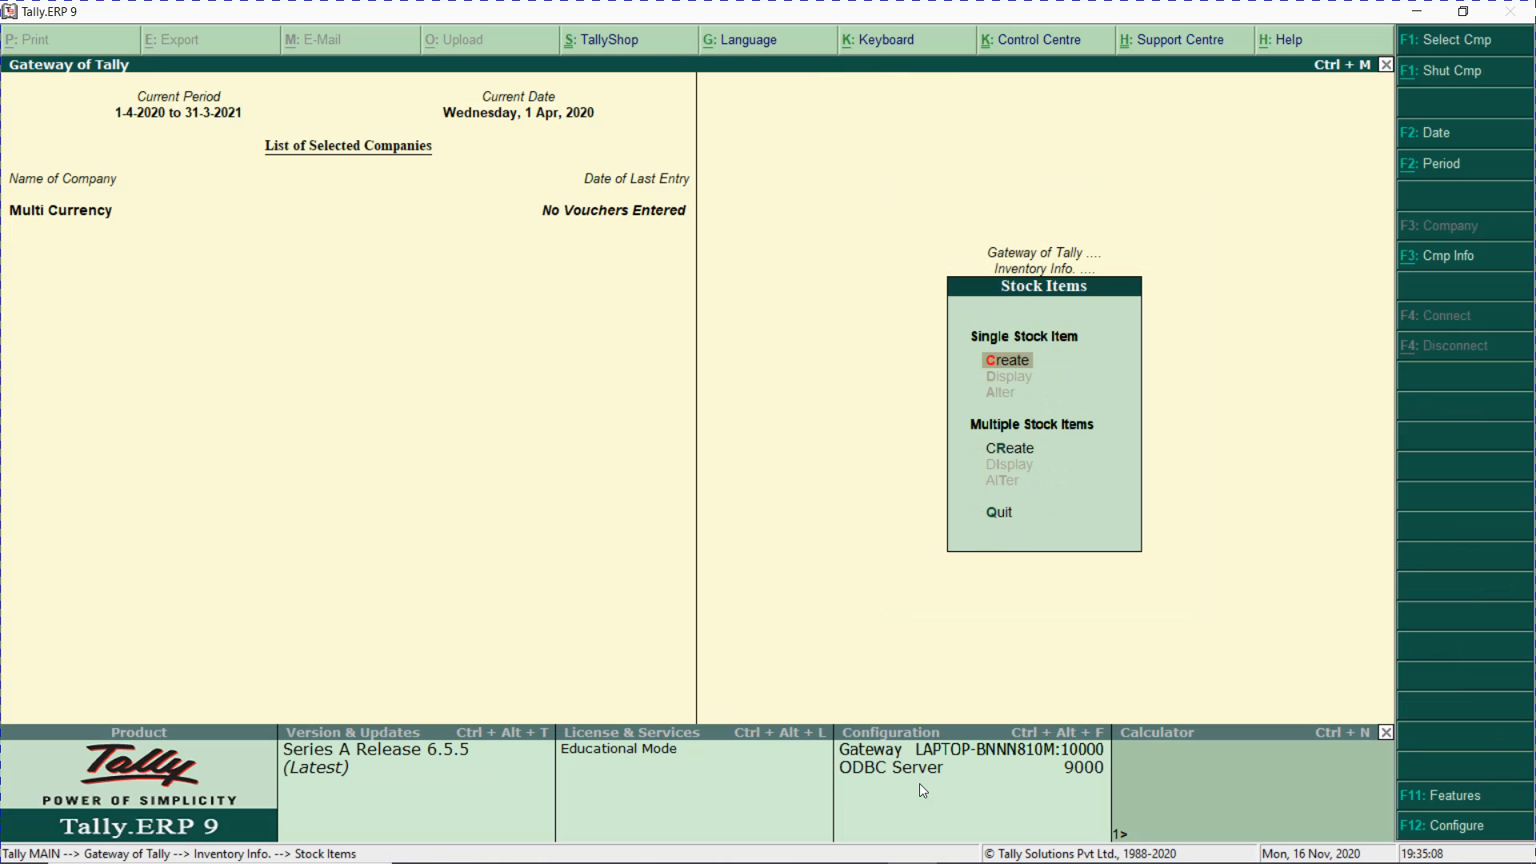
- Start a new single stock item and name it HCL COMPUTER
{"action": "type", "text": "cC"}
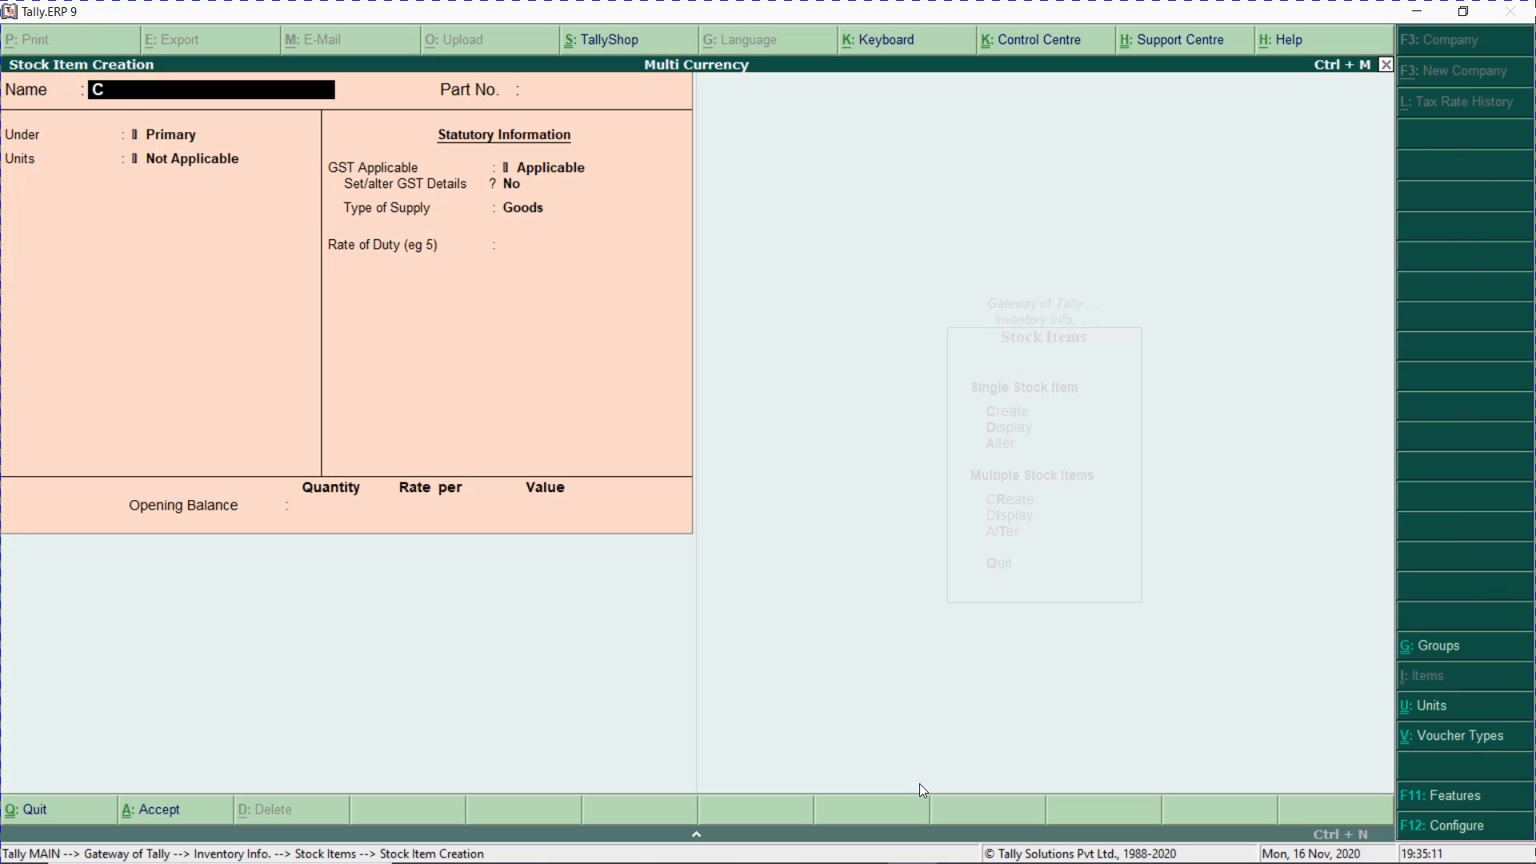
{"action": "type", "text": "OMPUTER"}
{"action": "key", "text": "Escape"}
{"action": "type", "text": "HCL COMPUTER"}
{"action": "key", "text": "Return"}
{"action": "key", "text": "Return"}
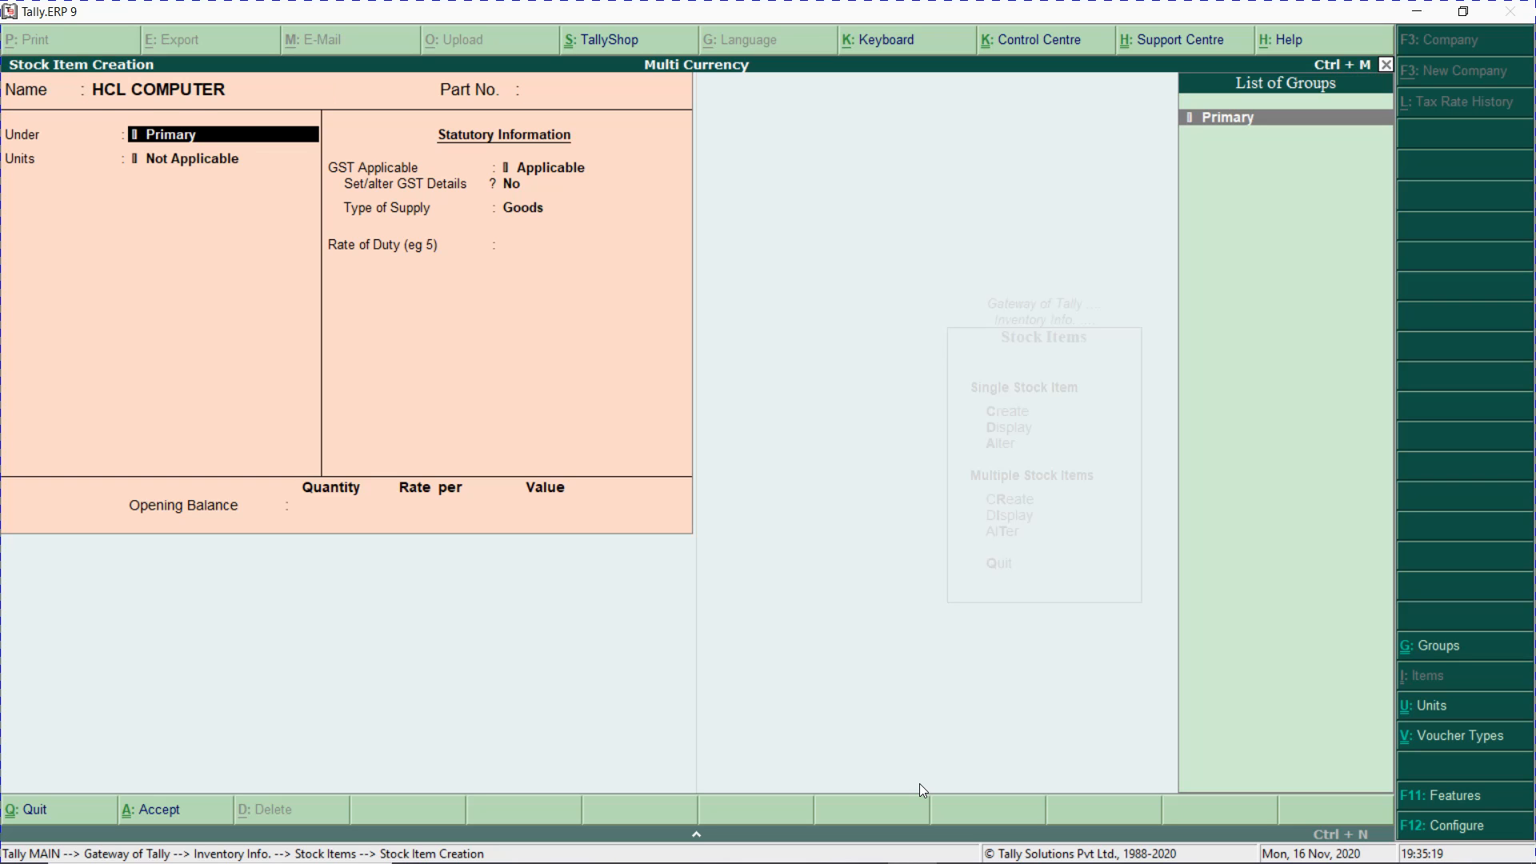
- Keep the stock item under Primary and assign it a new simple unit NOS with quantity code NOS-NUMBERS
{"action": "key", "text": "Return"}
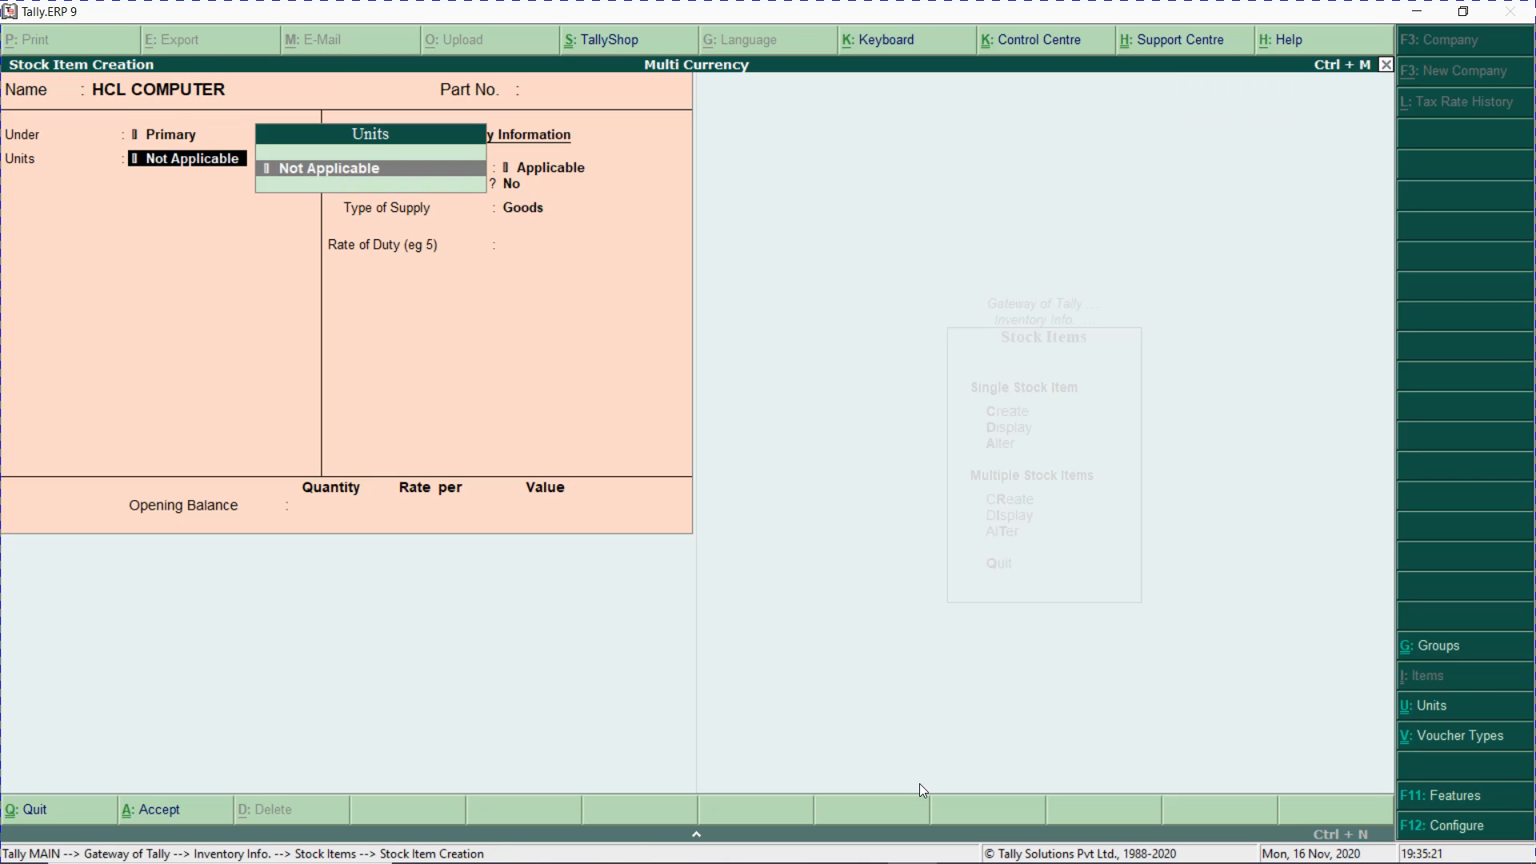
{"action": "key", "text": "alt+c"}
{"action": "type", "text": "NOS"}
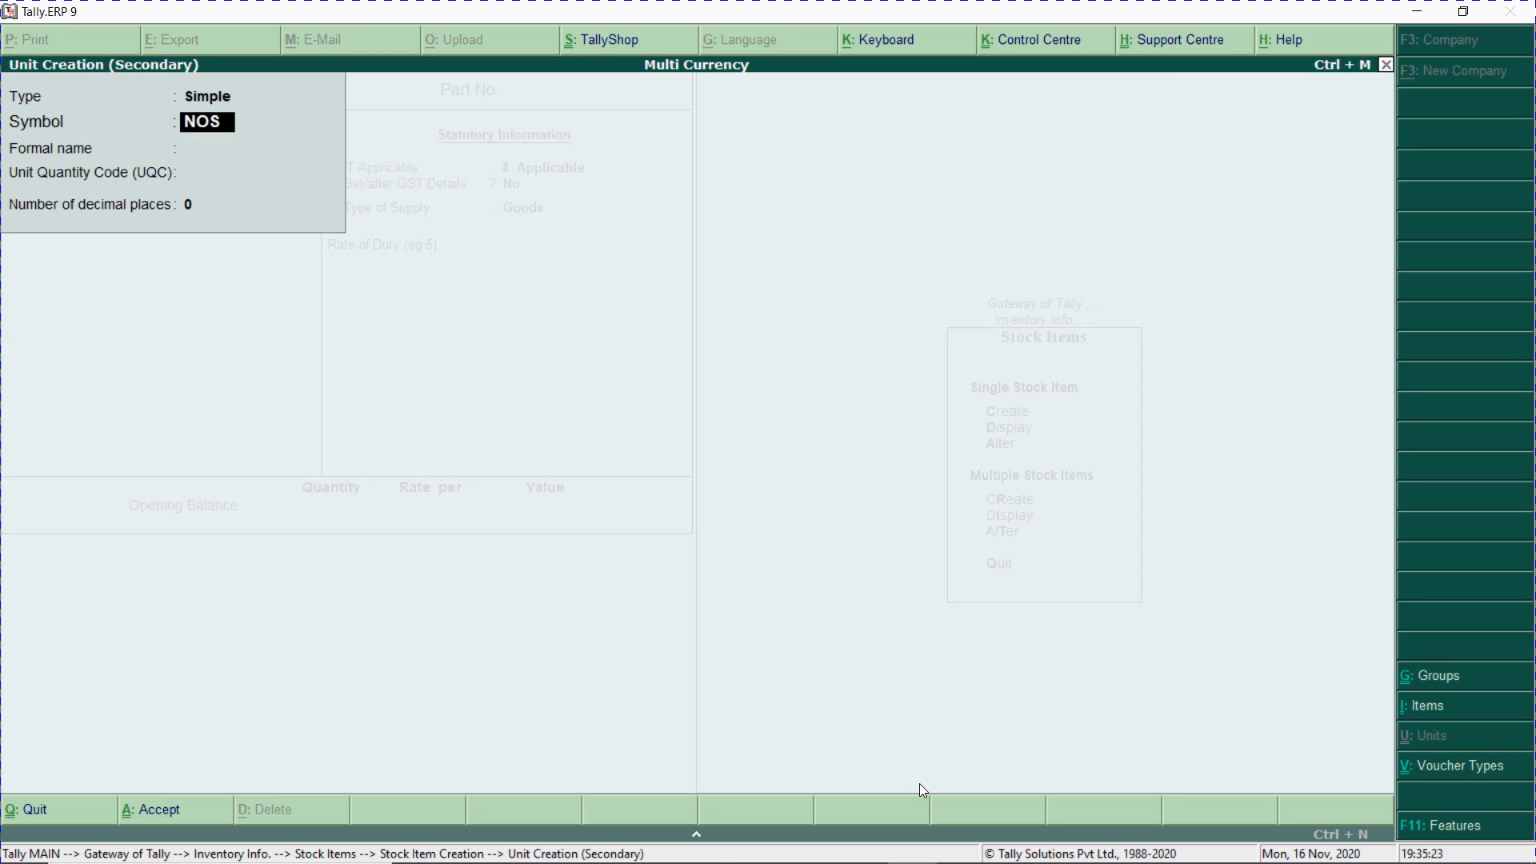
{"action": "key", "text": "Return"}
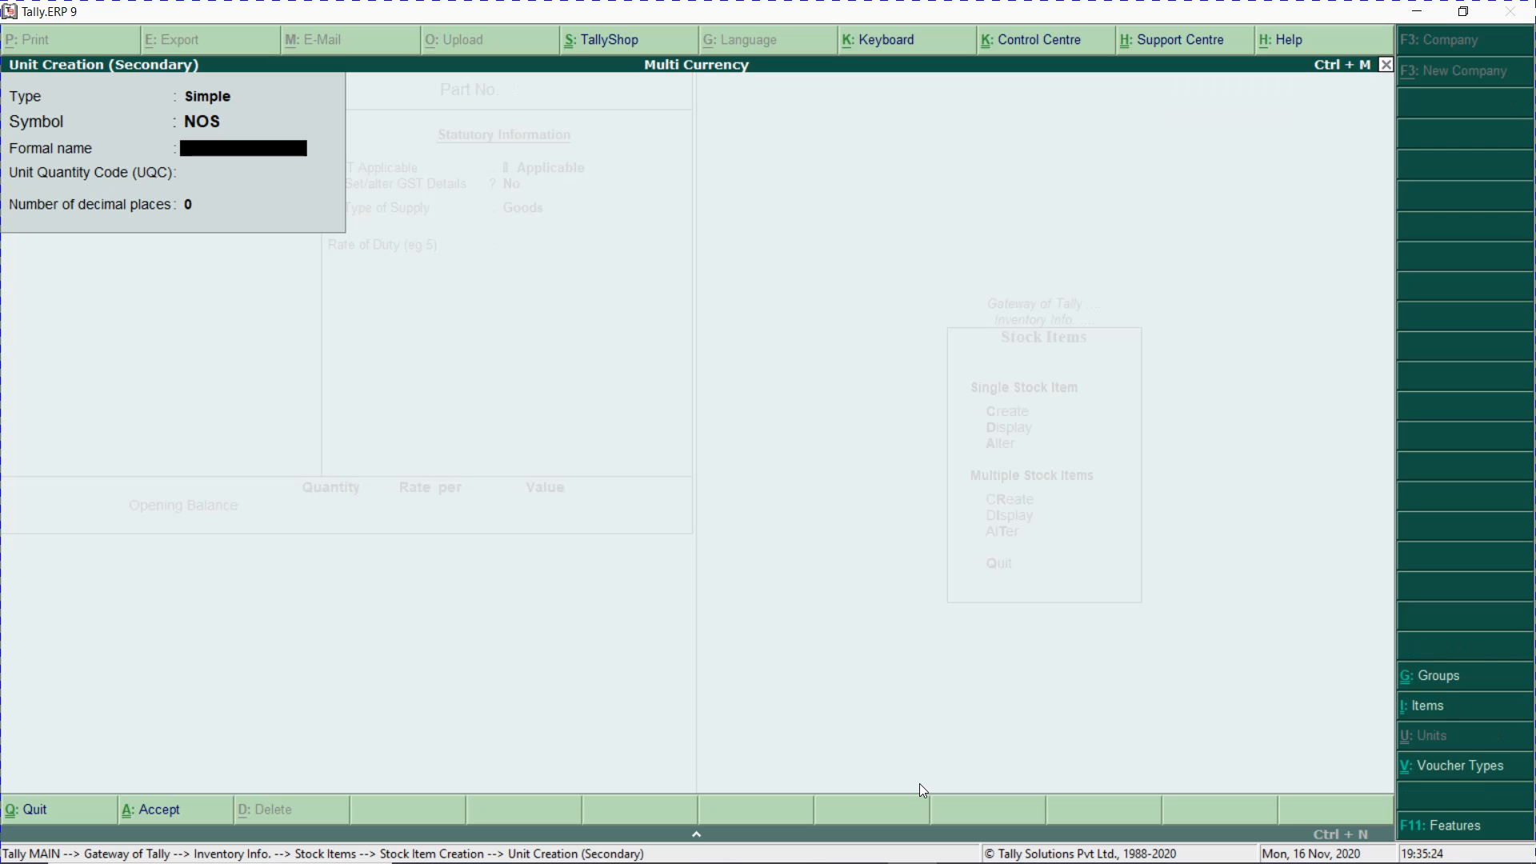
{"action": "key", "text": "Return"}
{"action": "type", "text": "NOS"}
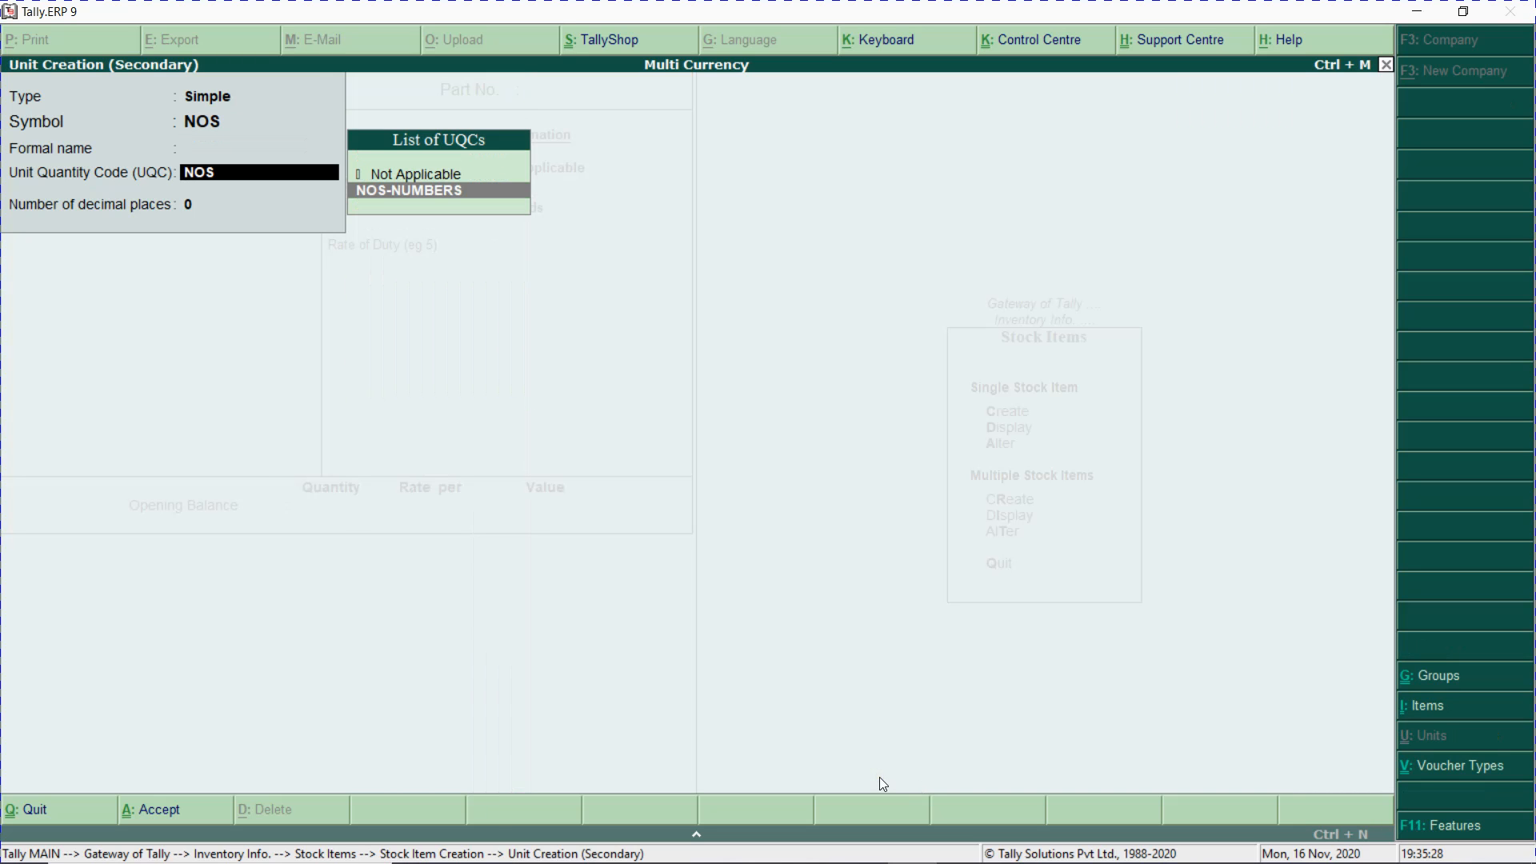
{"action": "key", "text": "Return"}
{"action": "left_click", "coordinate": [880, 775]}
{"action": "key", "text": "Return"}
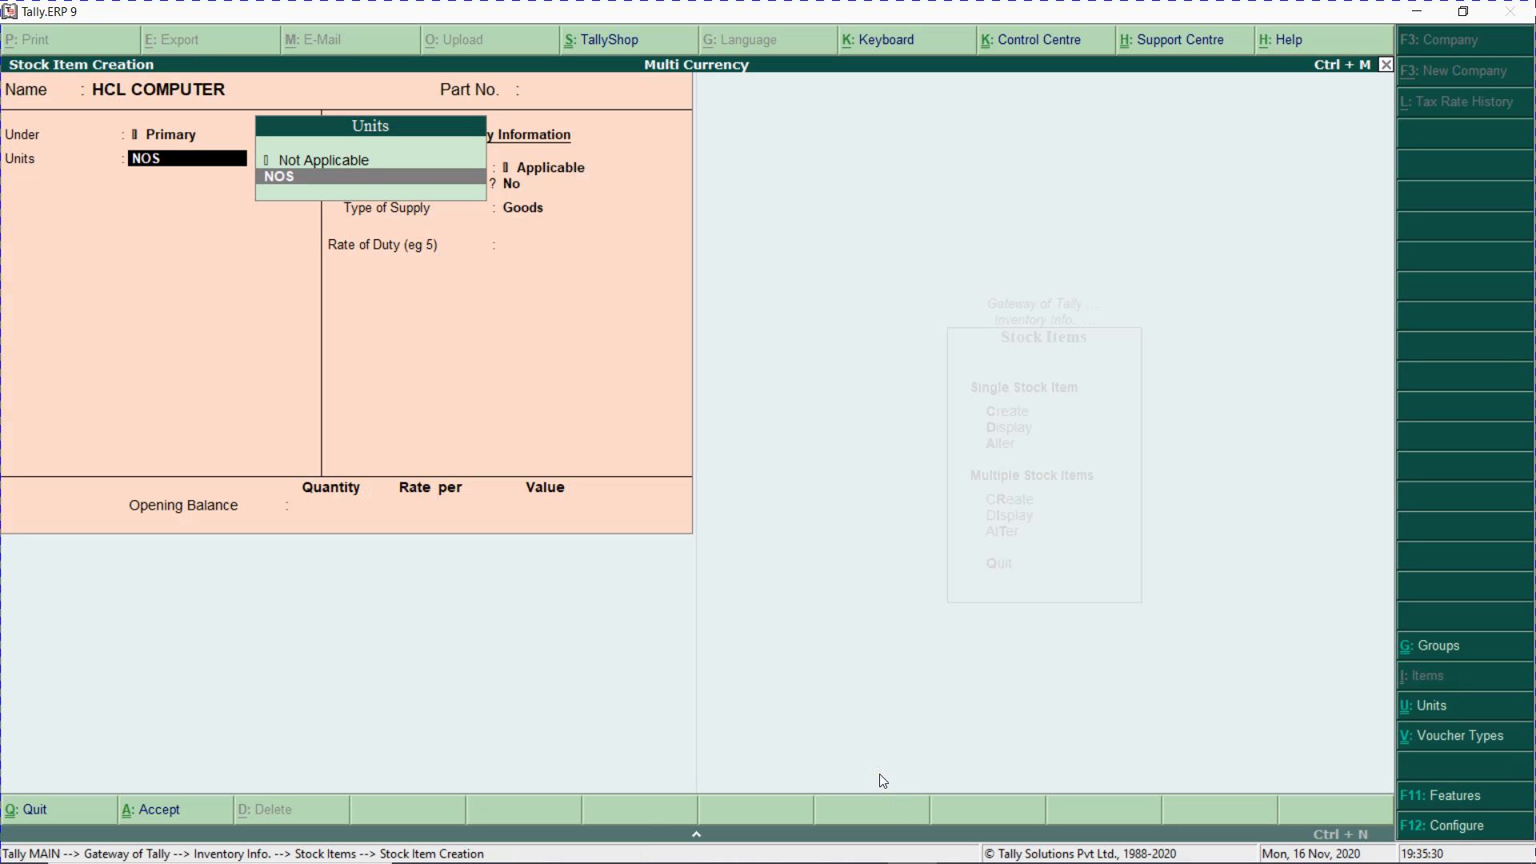
{"action": "key", "text": "Return"}
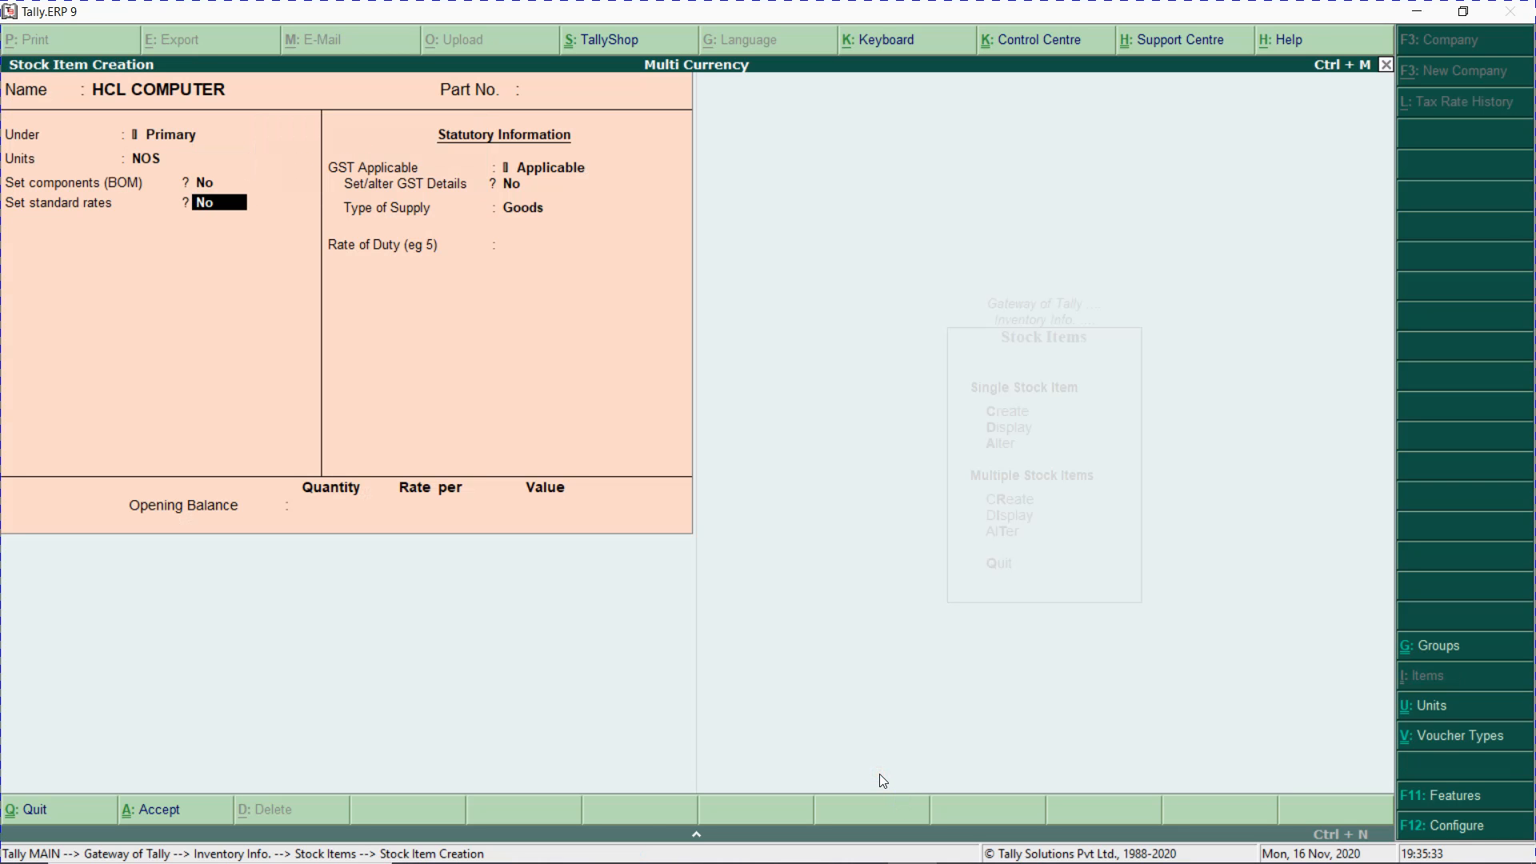
- Enable GST details for HCL COMPUTER and enter 123456 as its HSN/SAC code
{"action": "key", "text": "Return"}
{"action": "key", "text": "Return"}
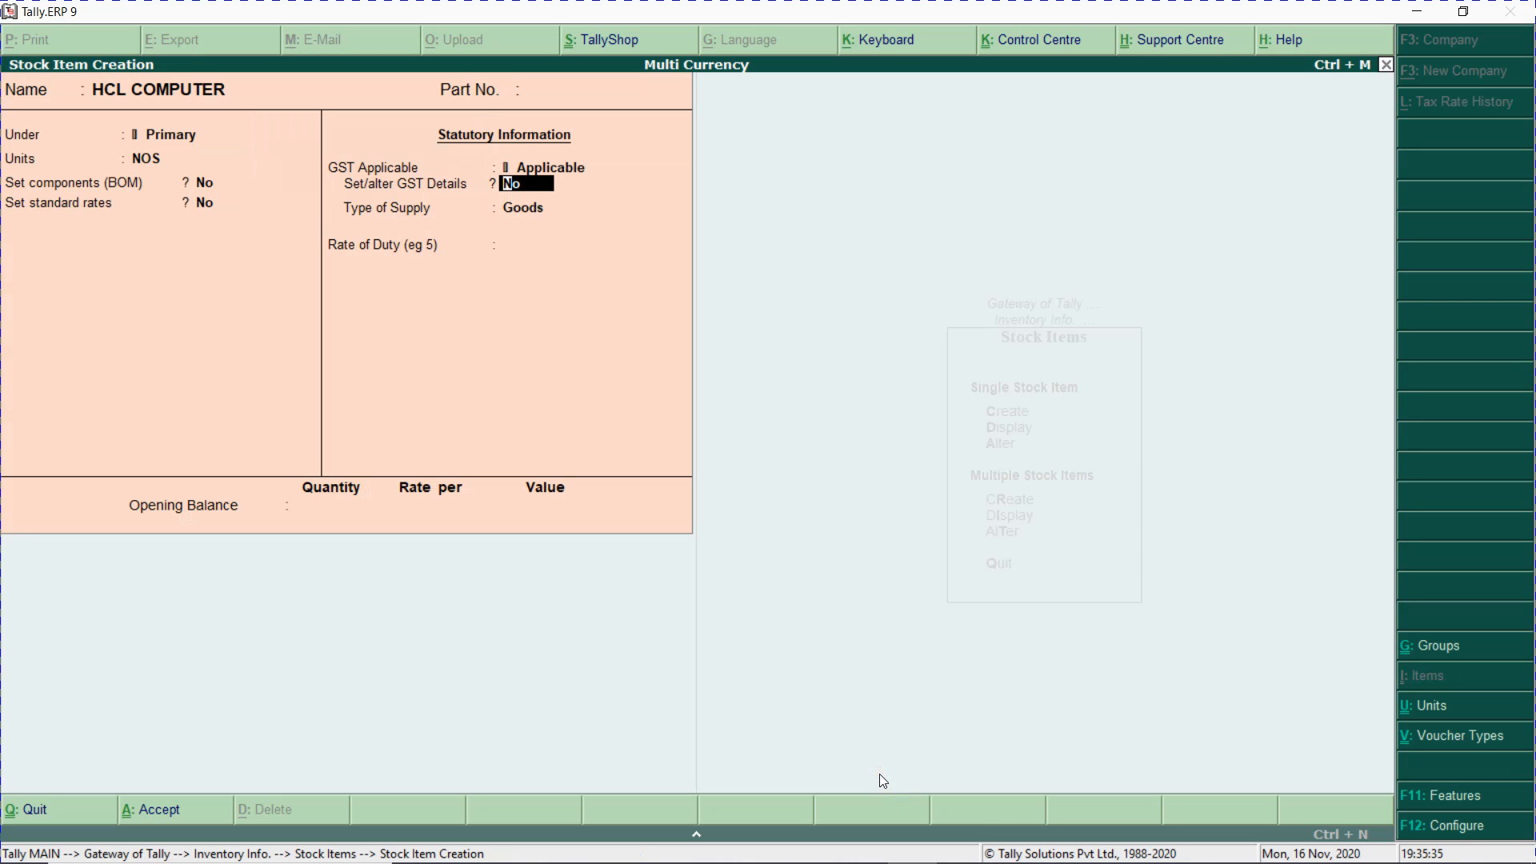
{"action": "type", "text": "y"}
{"action": "key", "text": "Return"}
{"action": "key", "text": "Return"}
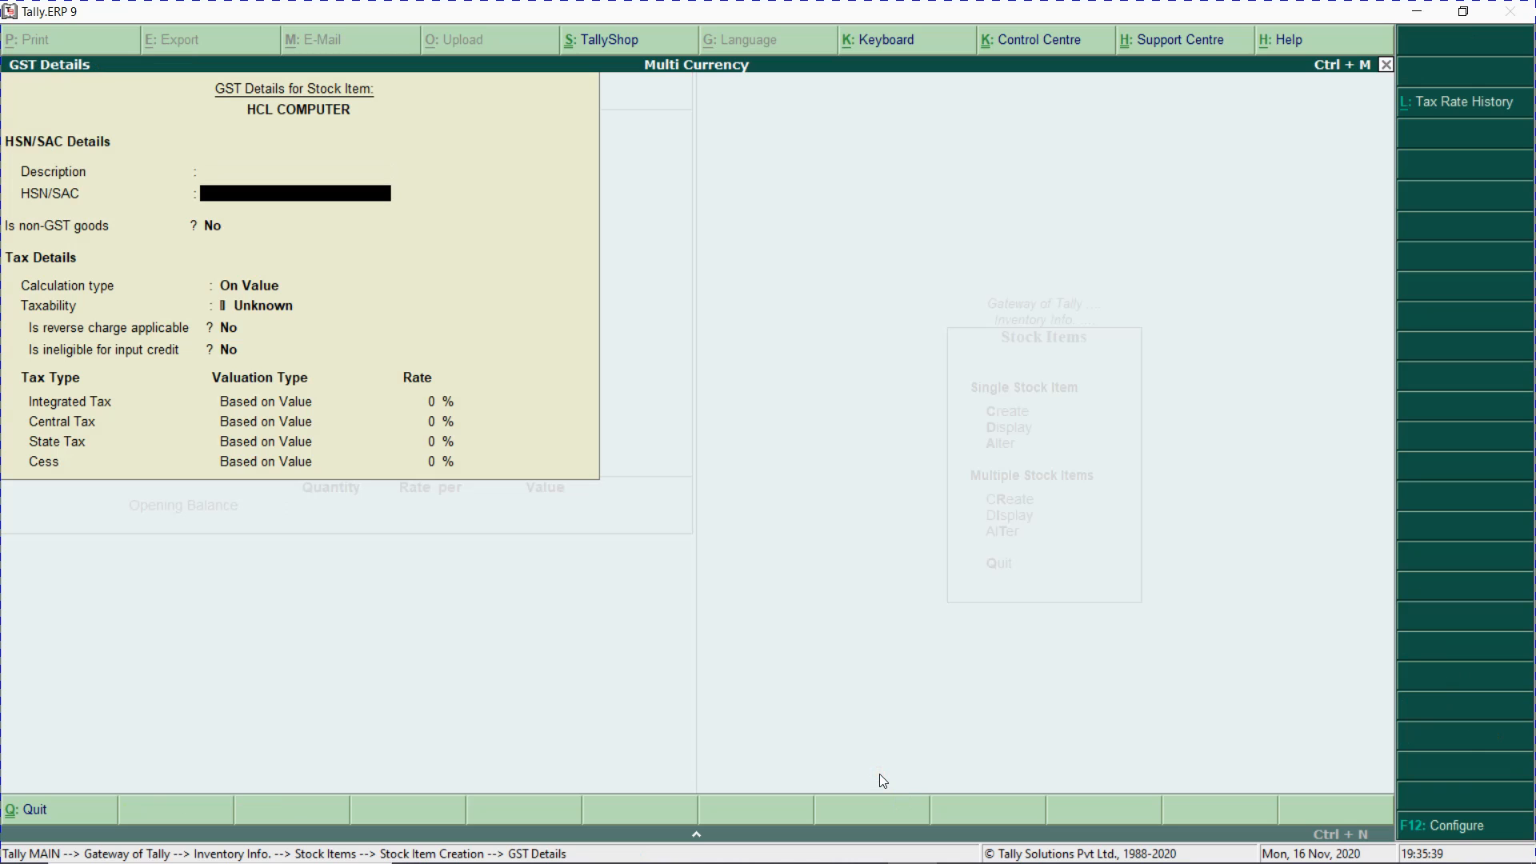
{"action": "type", "text": "123456"}
{"action": "key", "text": "Return"}
{"action": "key", "text": "Return"}
{"action": "key", "text": "Return"}
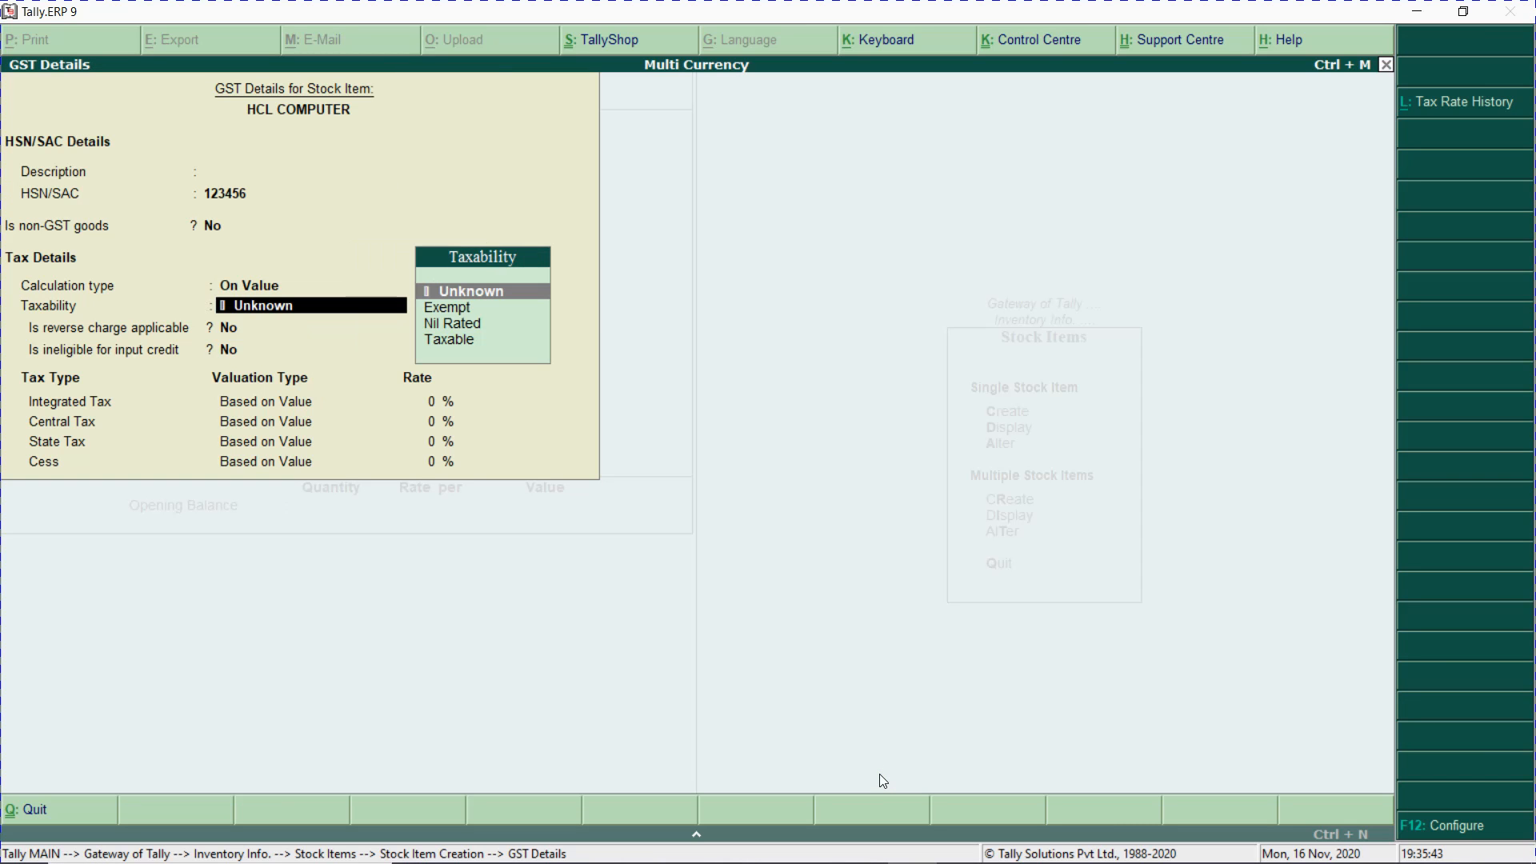
- Set the item's taxability to Taxable, keeping reverse charge and input credit ineligibility at No
{"action": "key", "text": "Down"}
{"action": "key", "text": "Down"}
{"action": "key", "text": "Down"}
{"action": "key", "text": "Return"}
{"action": "key", "text": "Return"}
{"action": "key", "text": "Return"}
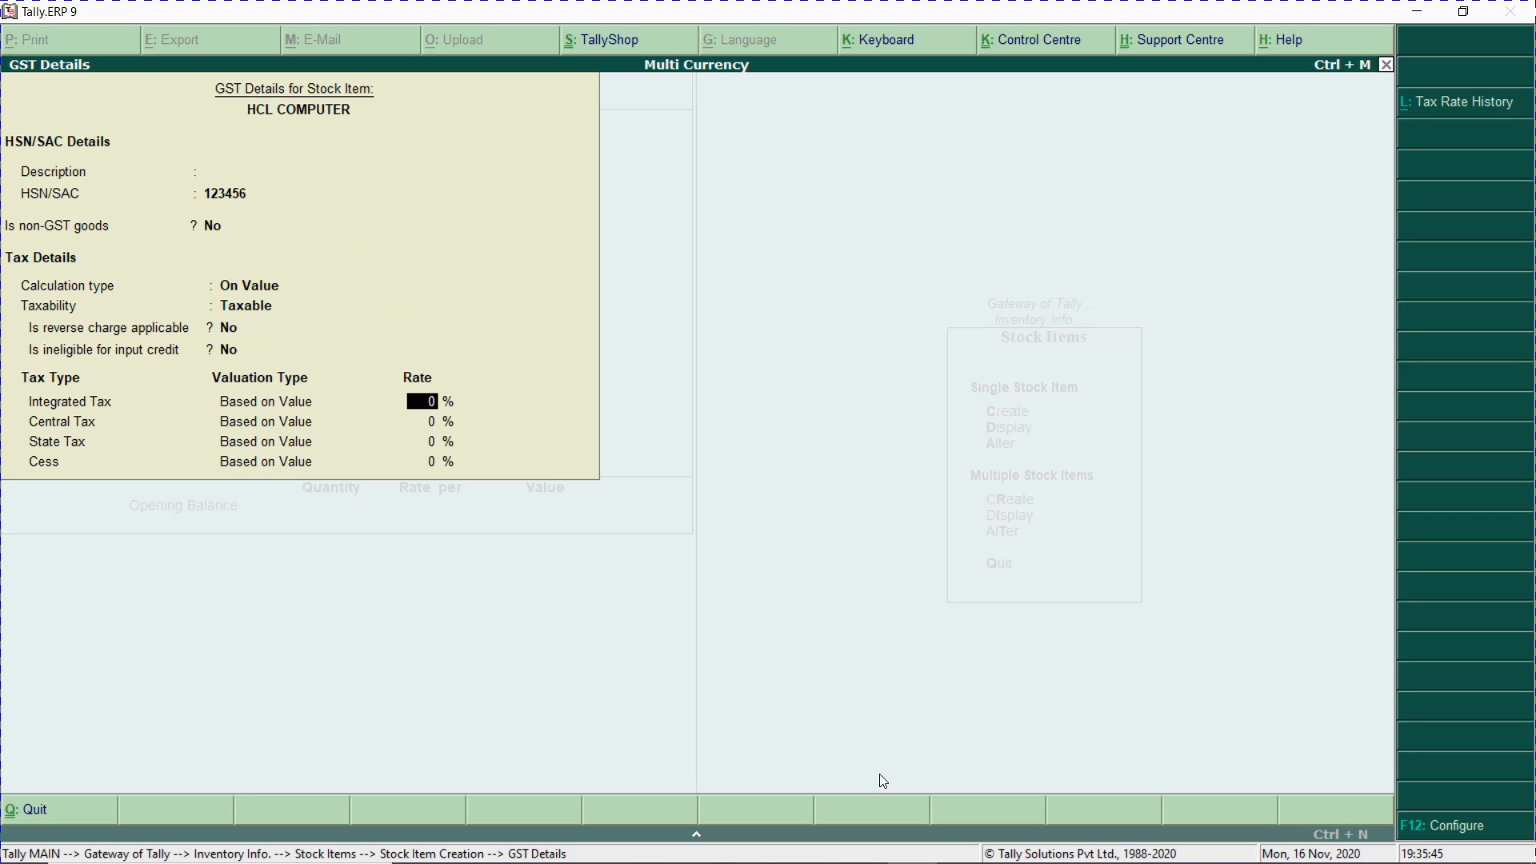
- Set the integrated tax rate to 18% and finish the item's GST details
{"action": "type", "text": "18"}
{"action": "key", "text": "Return"}
{"action": "key", "text": "Return"}
{"action": "key", "text": "Return"}
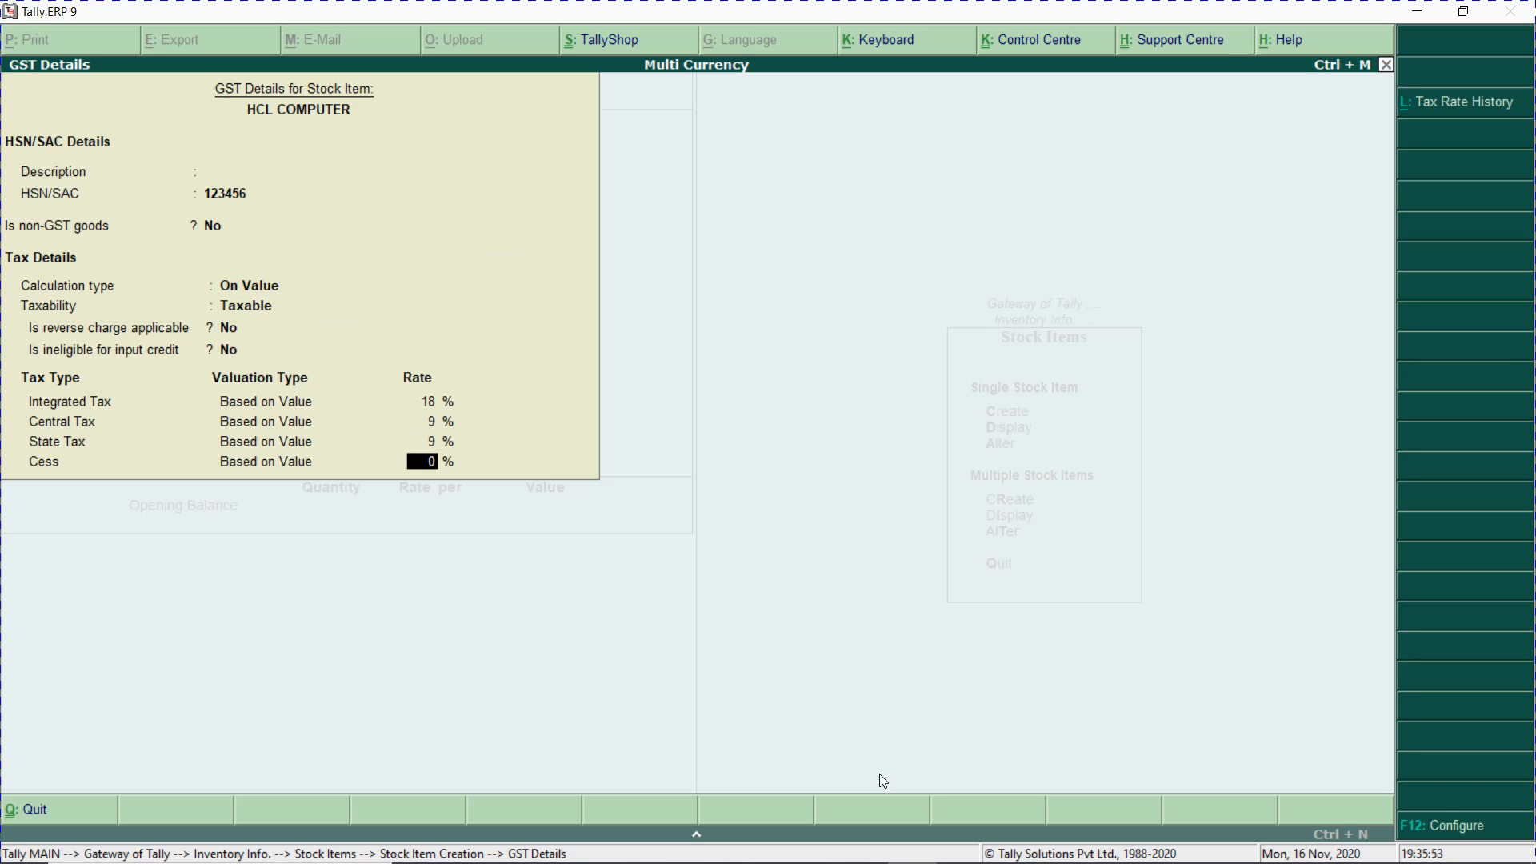
{"action": "key", "text": "Return"}
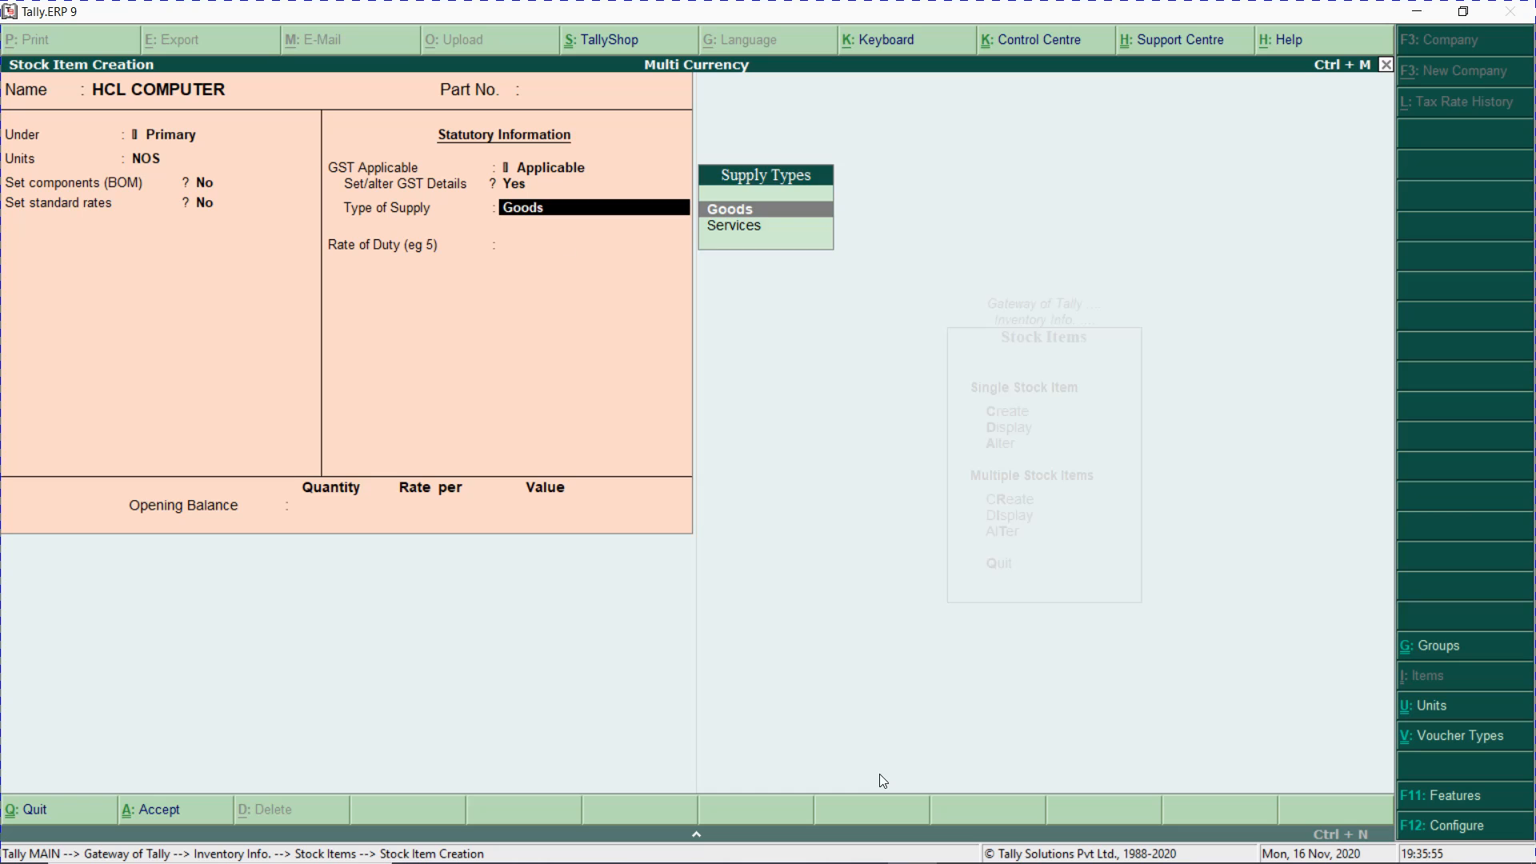
- Reopen the GST details of HCL COMPUTER and review the HSN code, taxability and tax rates
{"action": "key", "text": "Return"}
{"action": "key", "text": "Return"}
{"action": "key", "text": "Up"}
{"action": "key", "text": "Up"}
{"action": "key", "text": "Up"}
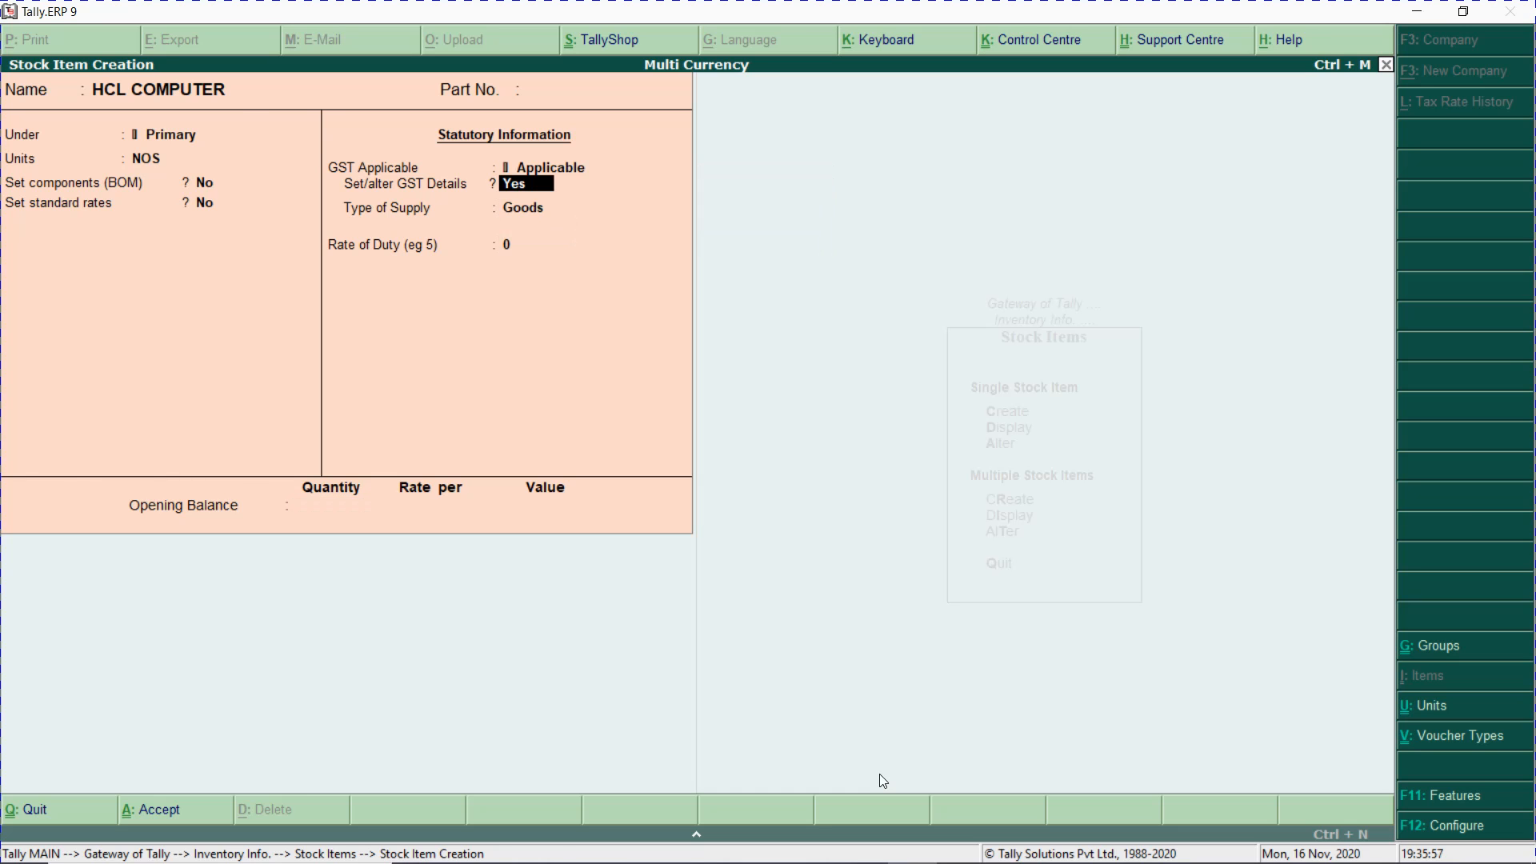
{"action": "key", "text": "Return"}
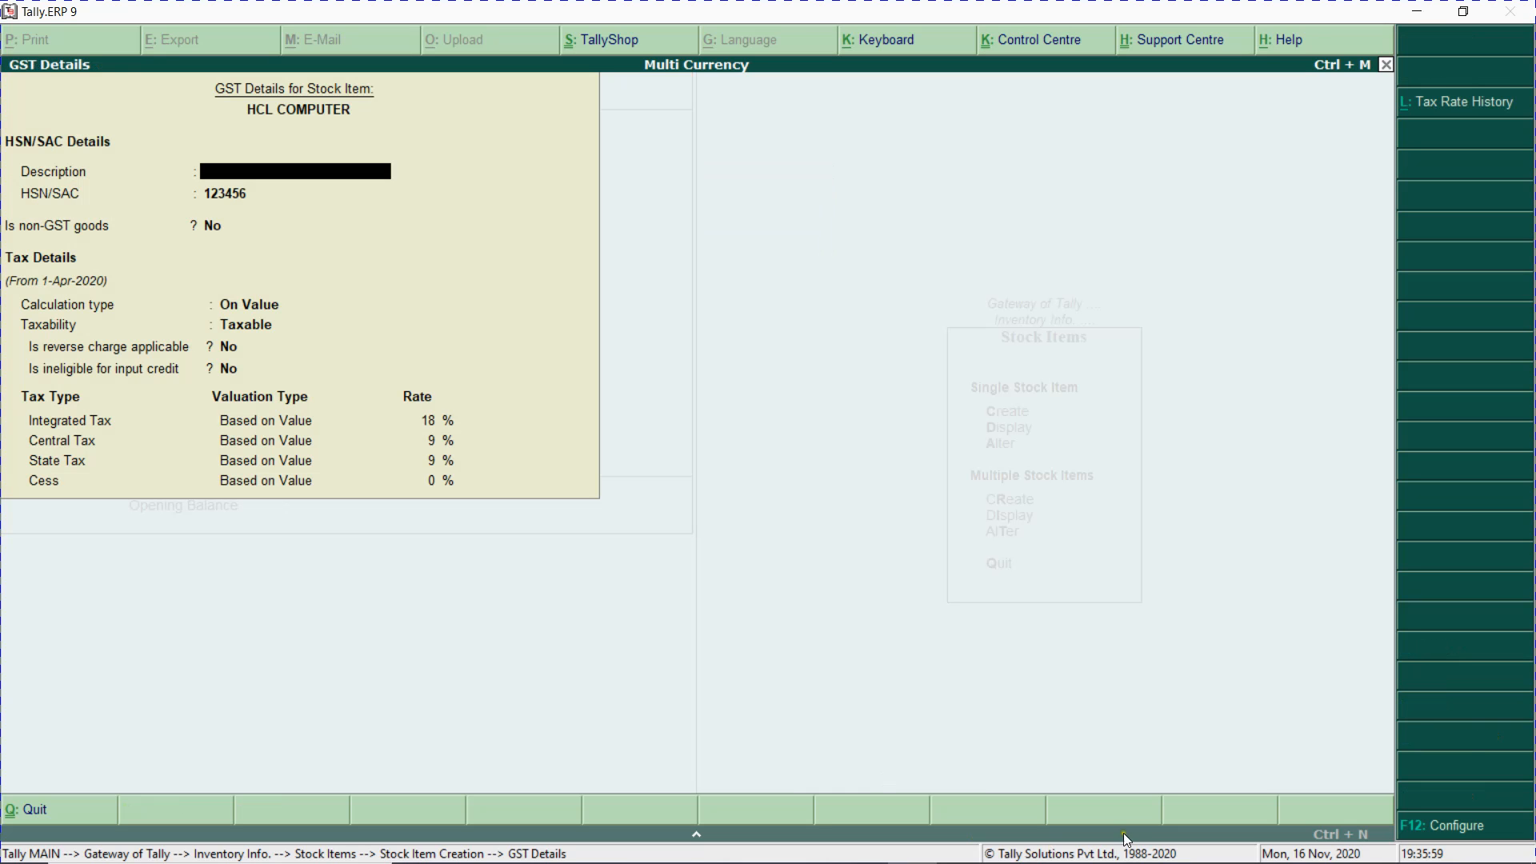
{"action": "mouse_move", "coordinate": [629, 863]}
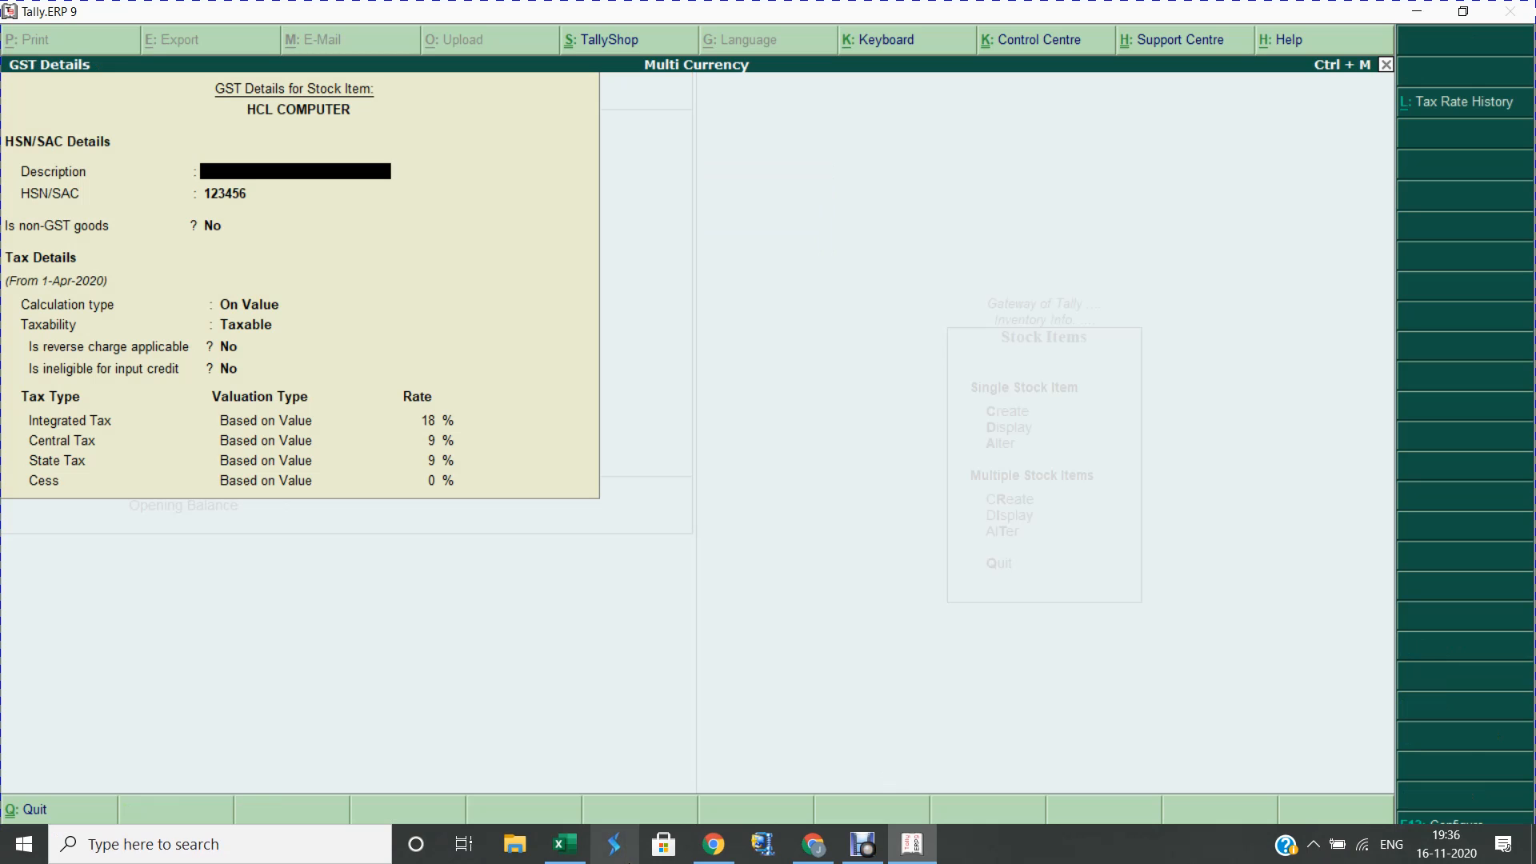
{"action": "key", "text": "Return"}
{"action": "key", "text": "Return"}
{"action": "key", "text": "Return"}
{"action": "key", "text": "Return"}
{"action": "key", "text": "Return"}
{"action": "key", "text": "Return"}
{"action": "key", "text": "Return"}
{"action": "key", "text": "Return"}
{"action": "key", "text": "Return"}
{"action": "key", "text": "Return"}
{"action": "key", "text": "Return"}
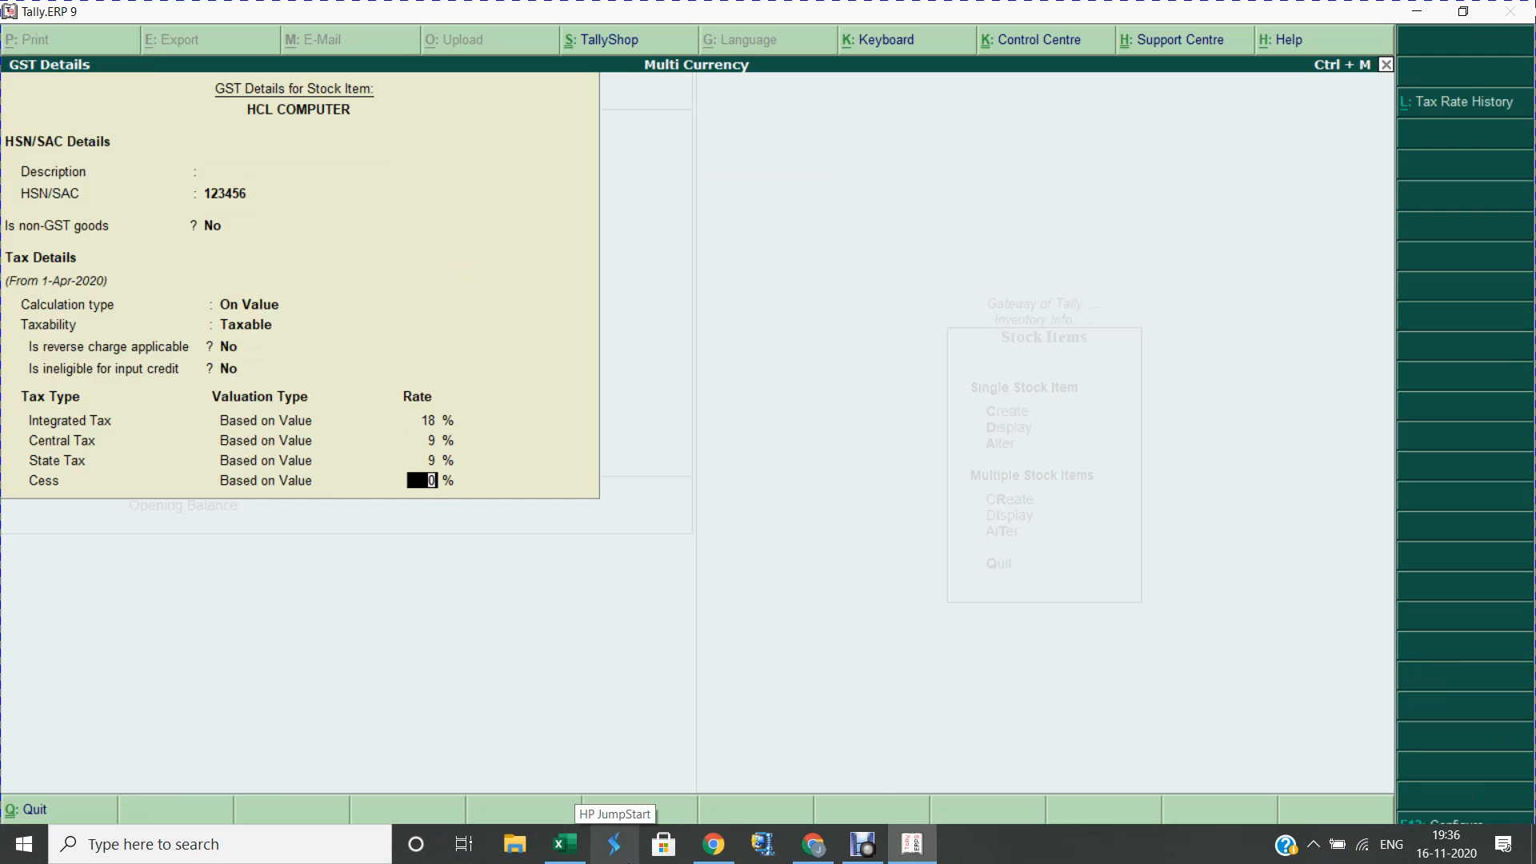
{"action": "key", "text": "Return"}
- Save the HCL COMPUTER stock item with Goods as its supply type and return to the Gateway of Tally
{"action": "key", "text": "Return"}
{"action": "key", "text": "Return"}
{"action": "key", "text": "Return"}
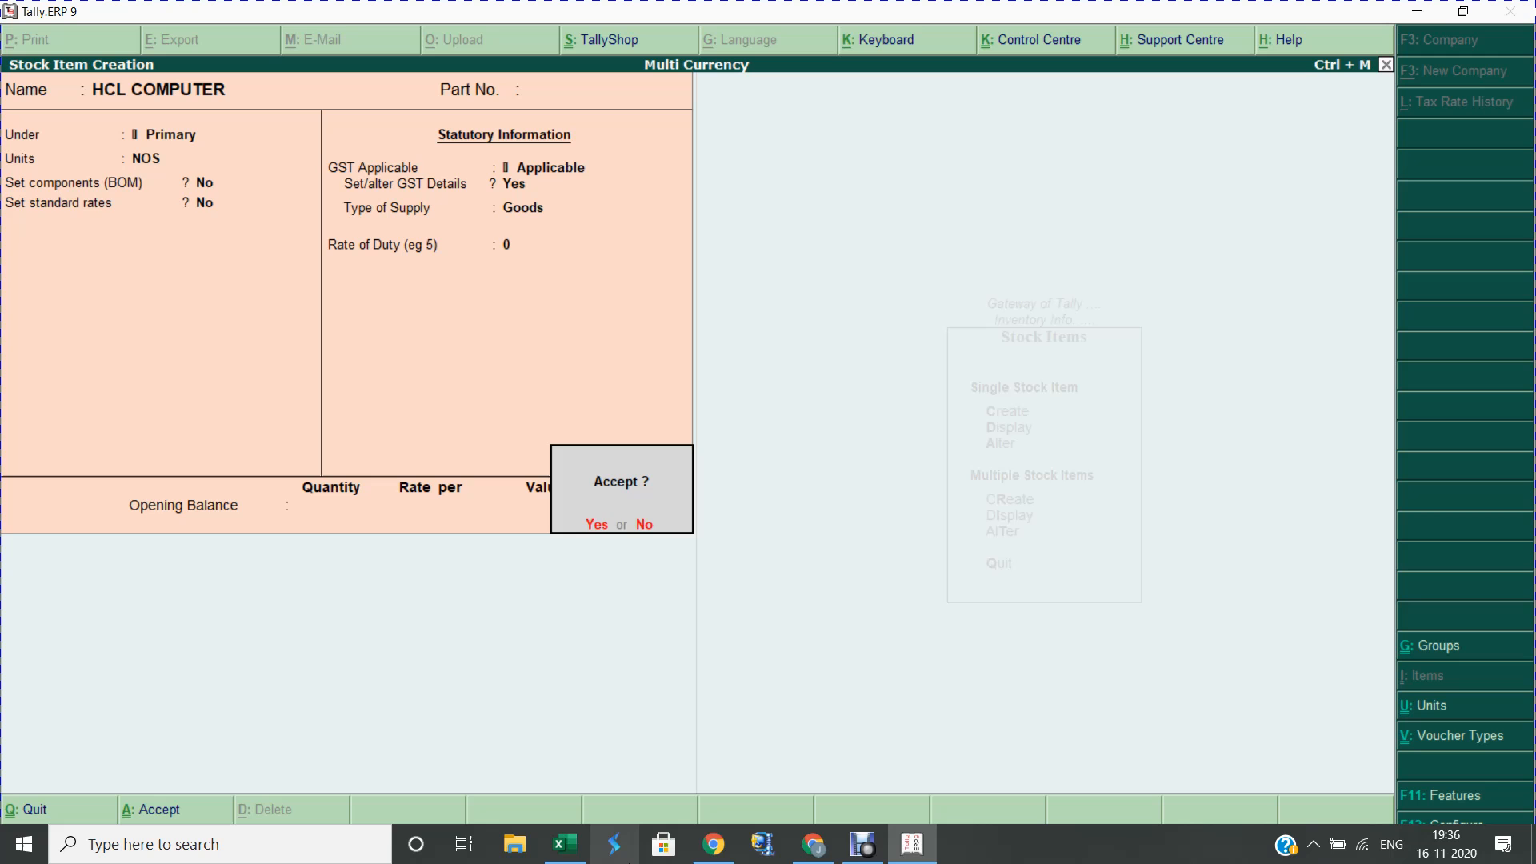
{"action": "key", "text": "Return"}
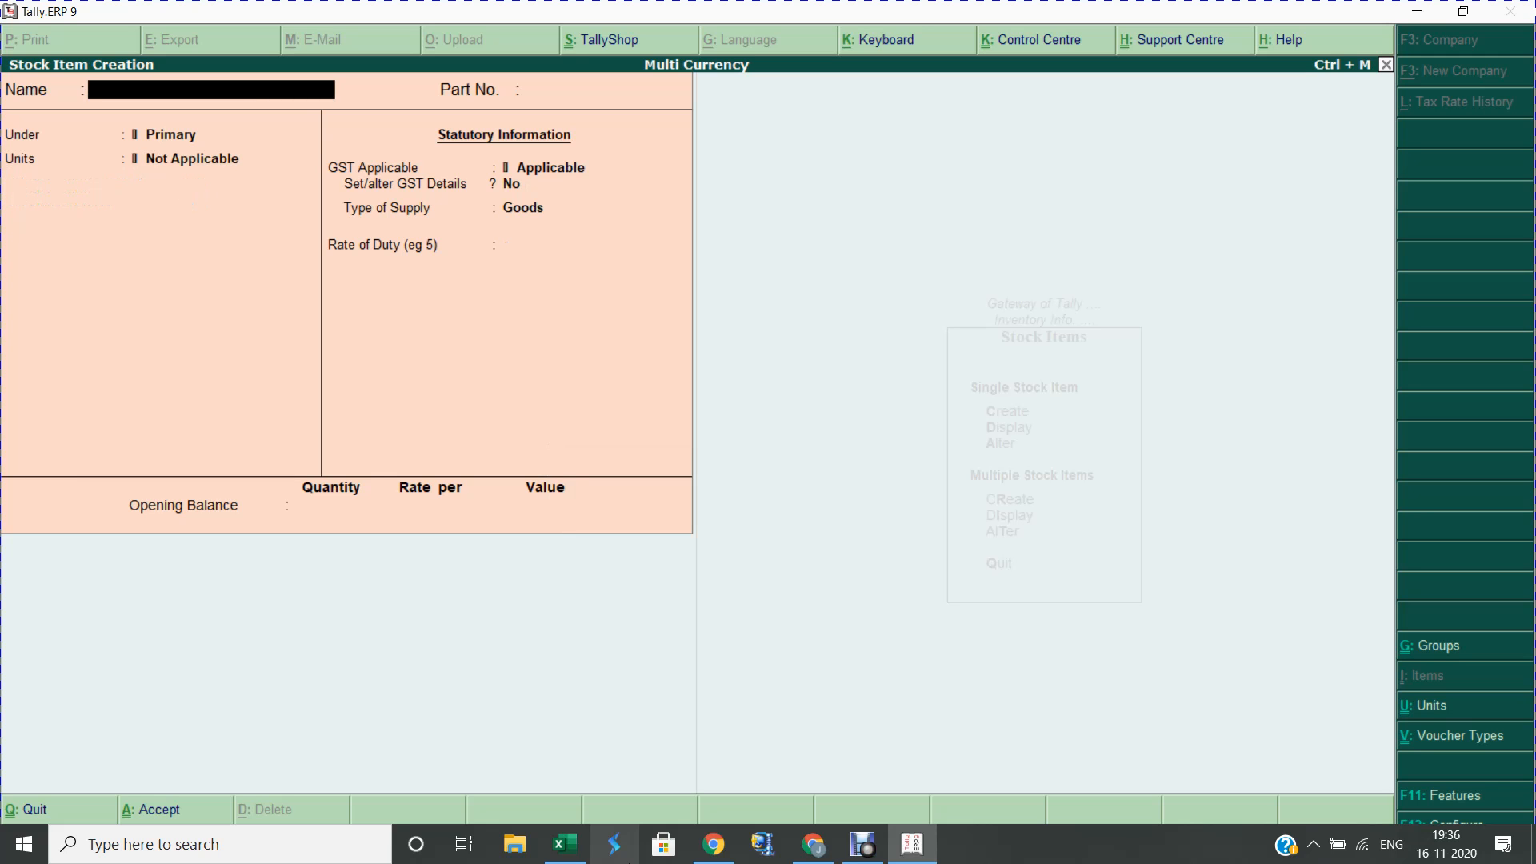
{"action": "key", "text": "Escape"}
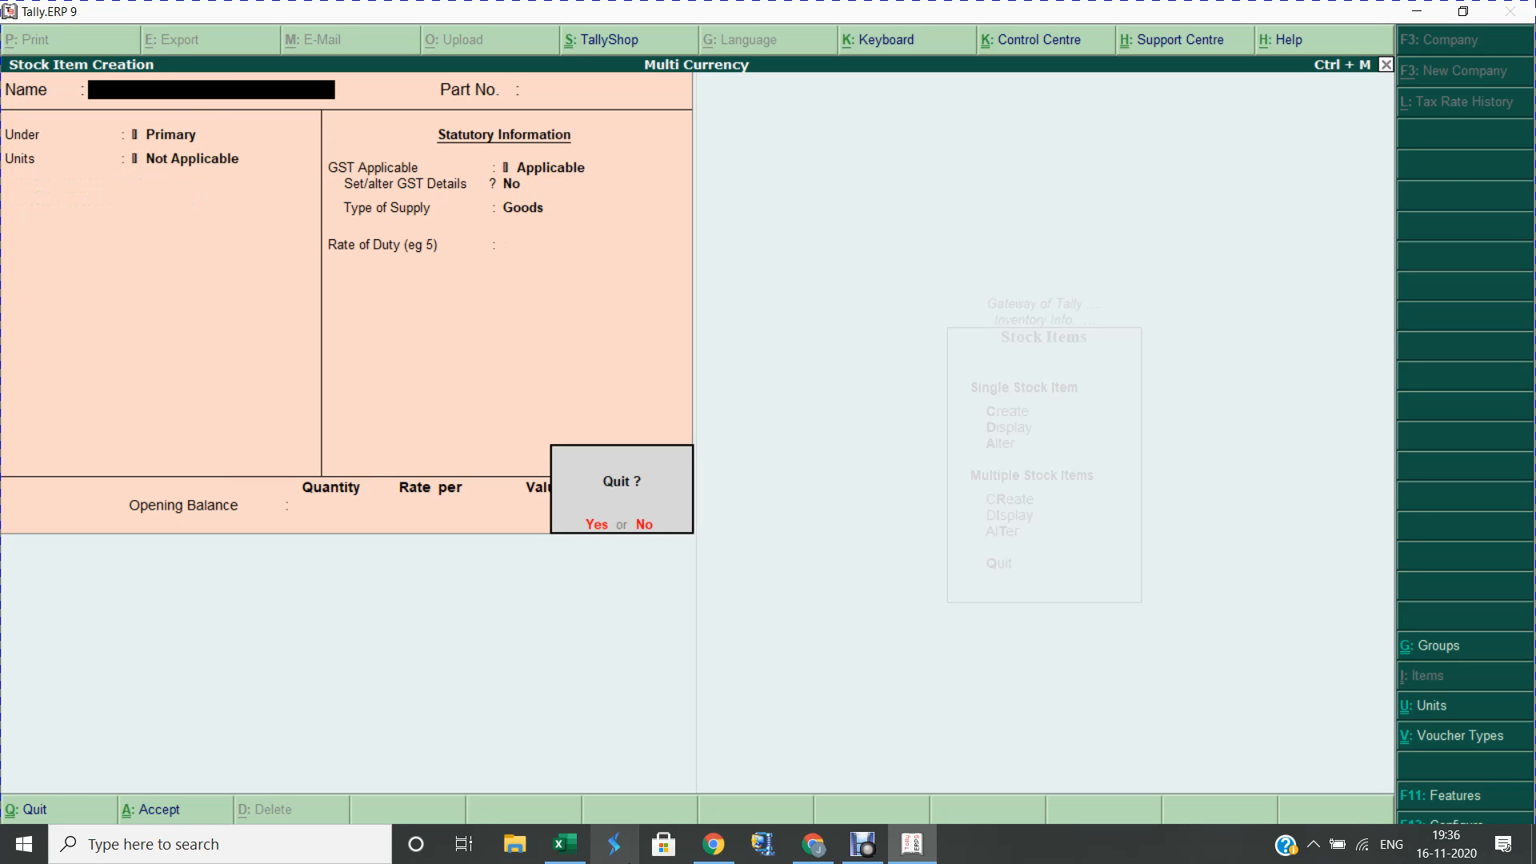
{"action": "key", "text": "Return"}
{"action": "key", "text": "Escape"}
{"action": "key", "text": "Escape"}
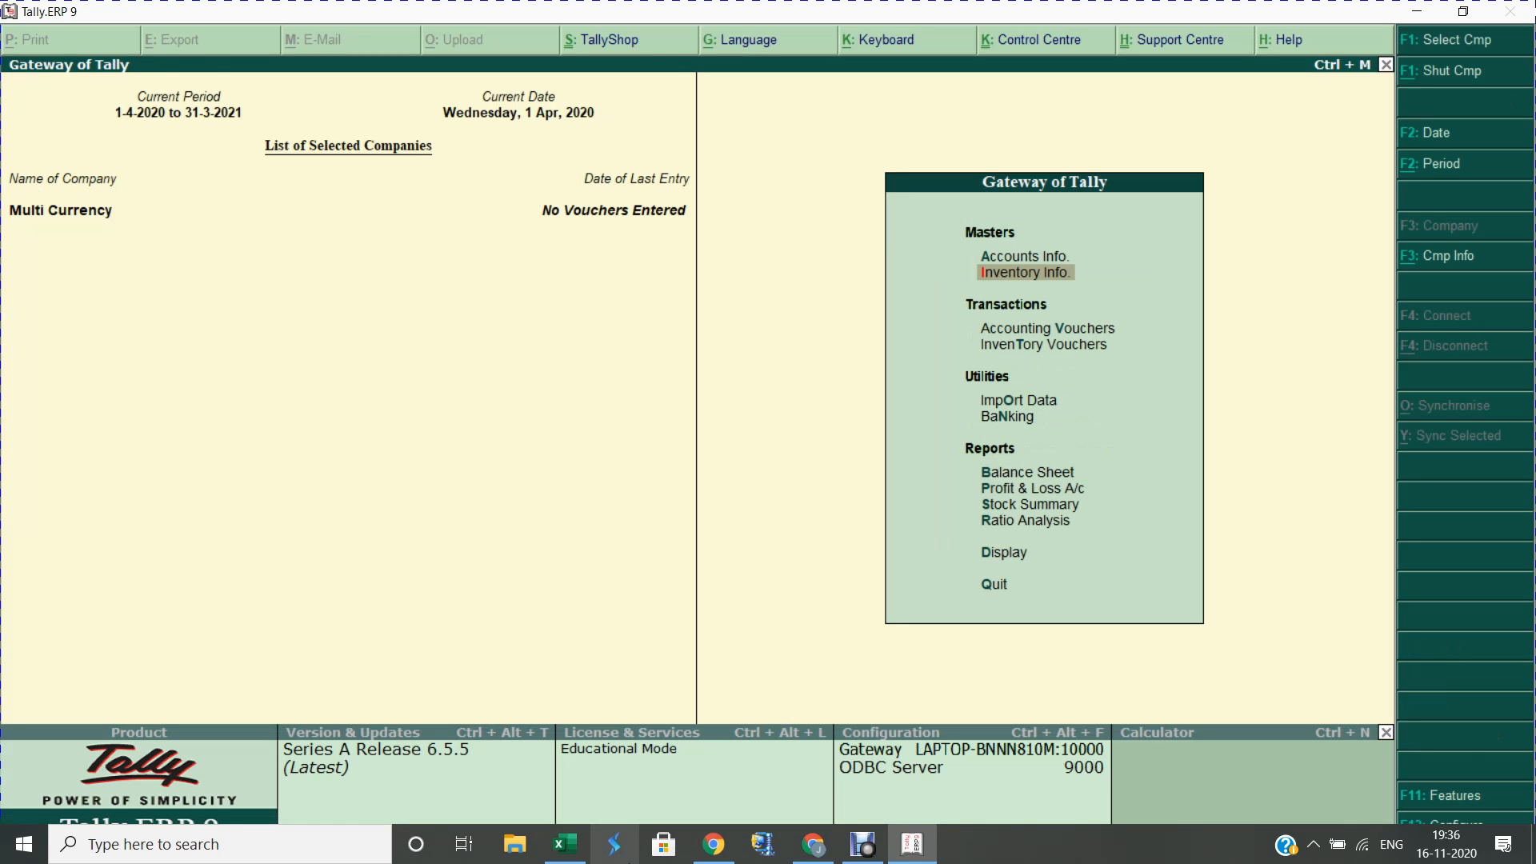
- Start a sales voucher with reference number 1, party account Cash and sales ledger Gst Local Sales
{"action": "key", "text": "v"}
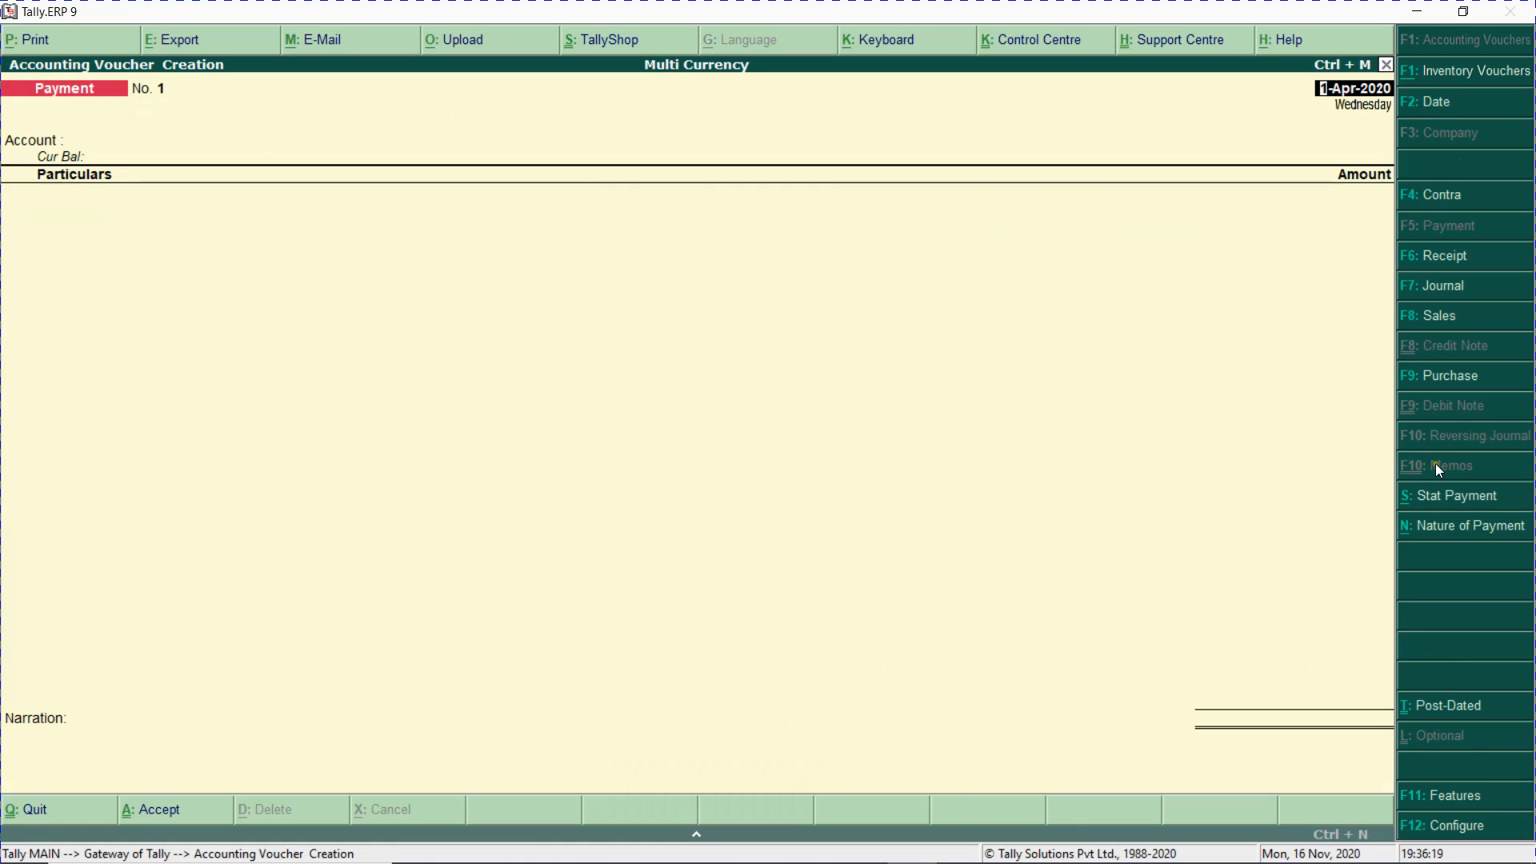
{"action": "left_click", "coordinate": [1440, 316]}
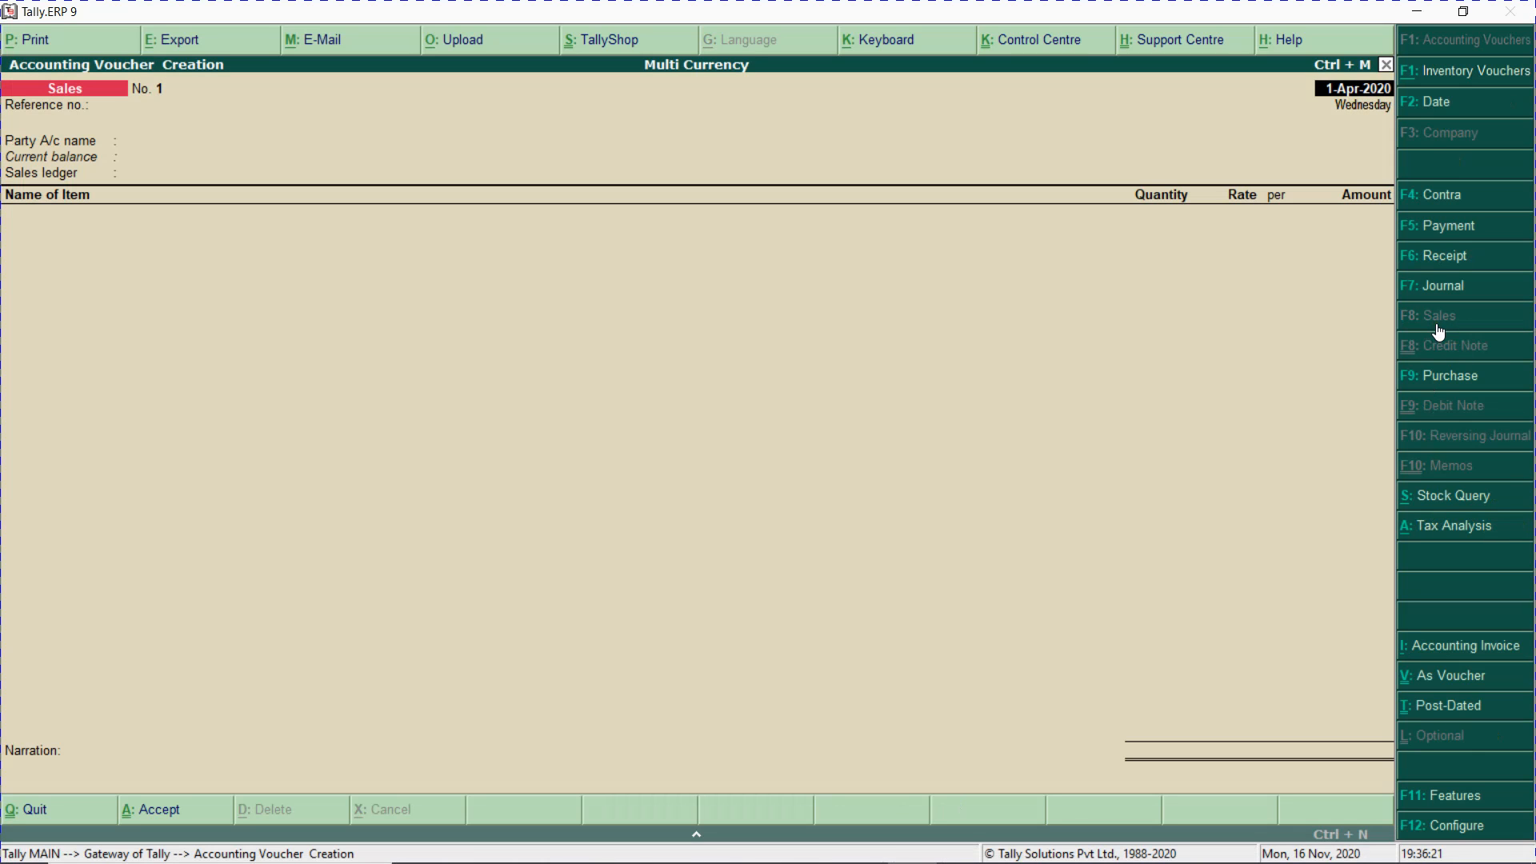
{"action": "key", "text": "Return"}
{"action": "type", "text": "1"}
{"action": "key", "text": "Return"}
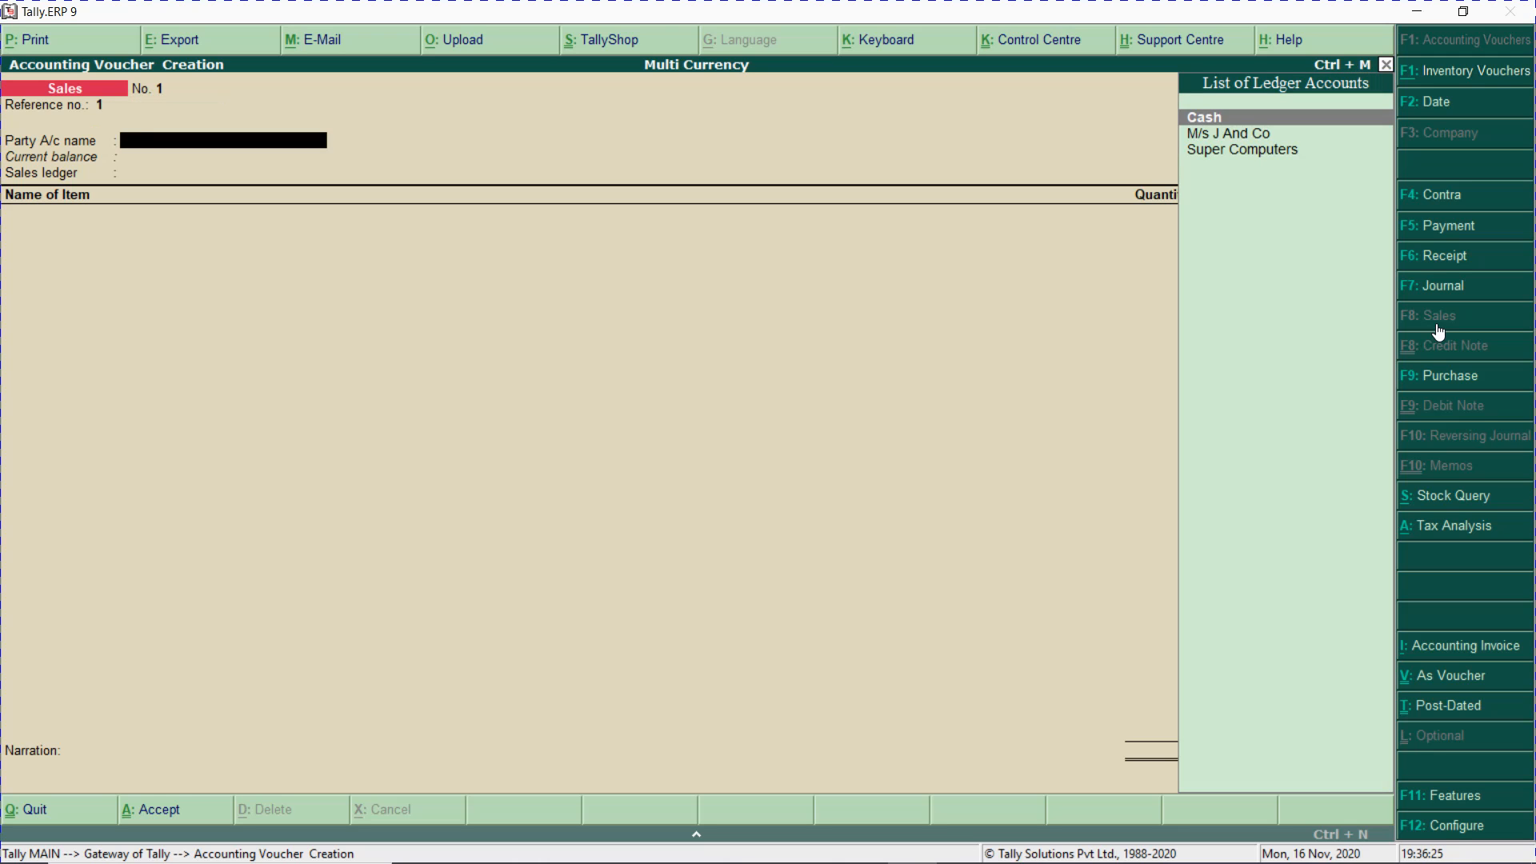
{"action": "key", "text": "Return"}
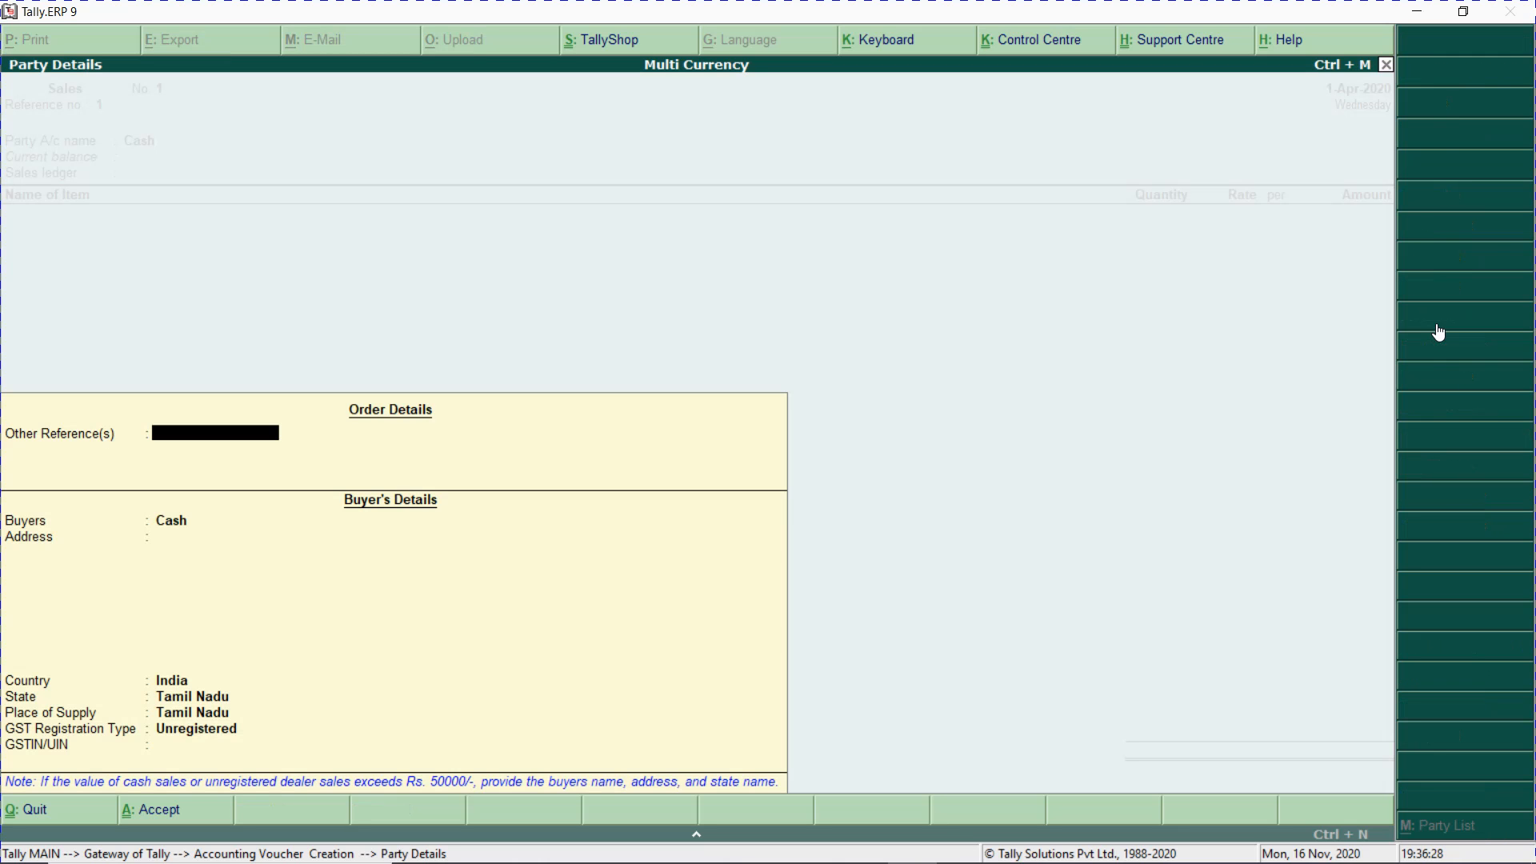
{"action": "key", "text": "Return"}
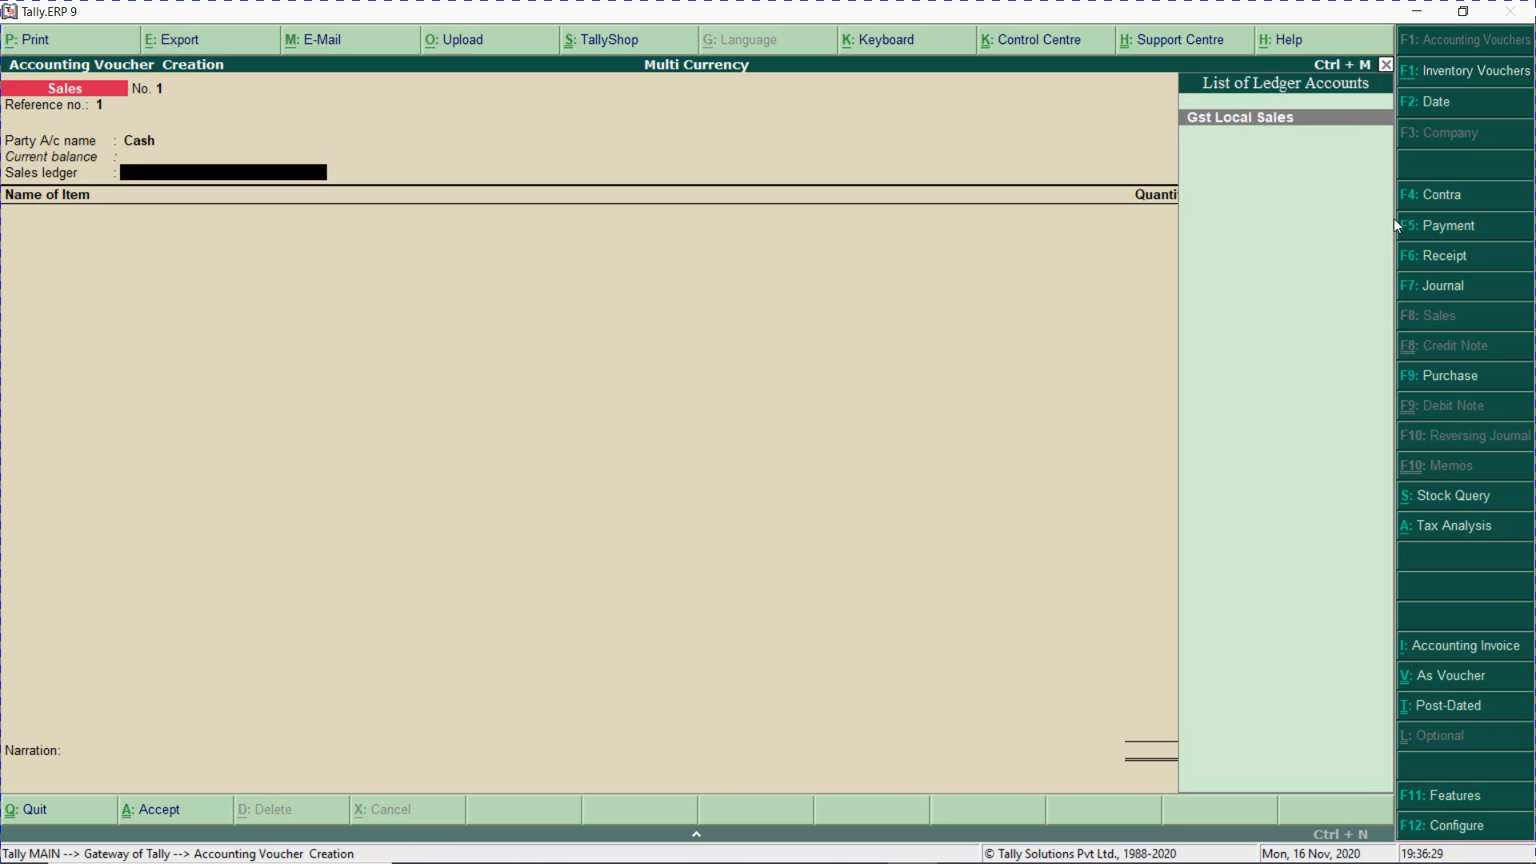
{"action": "key", "text": "Return"}
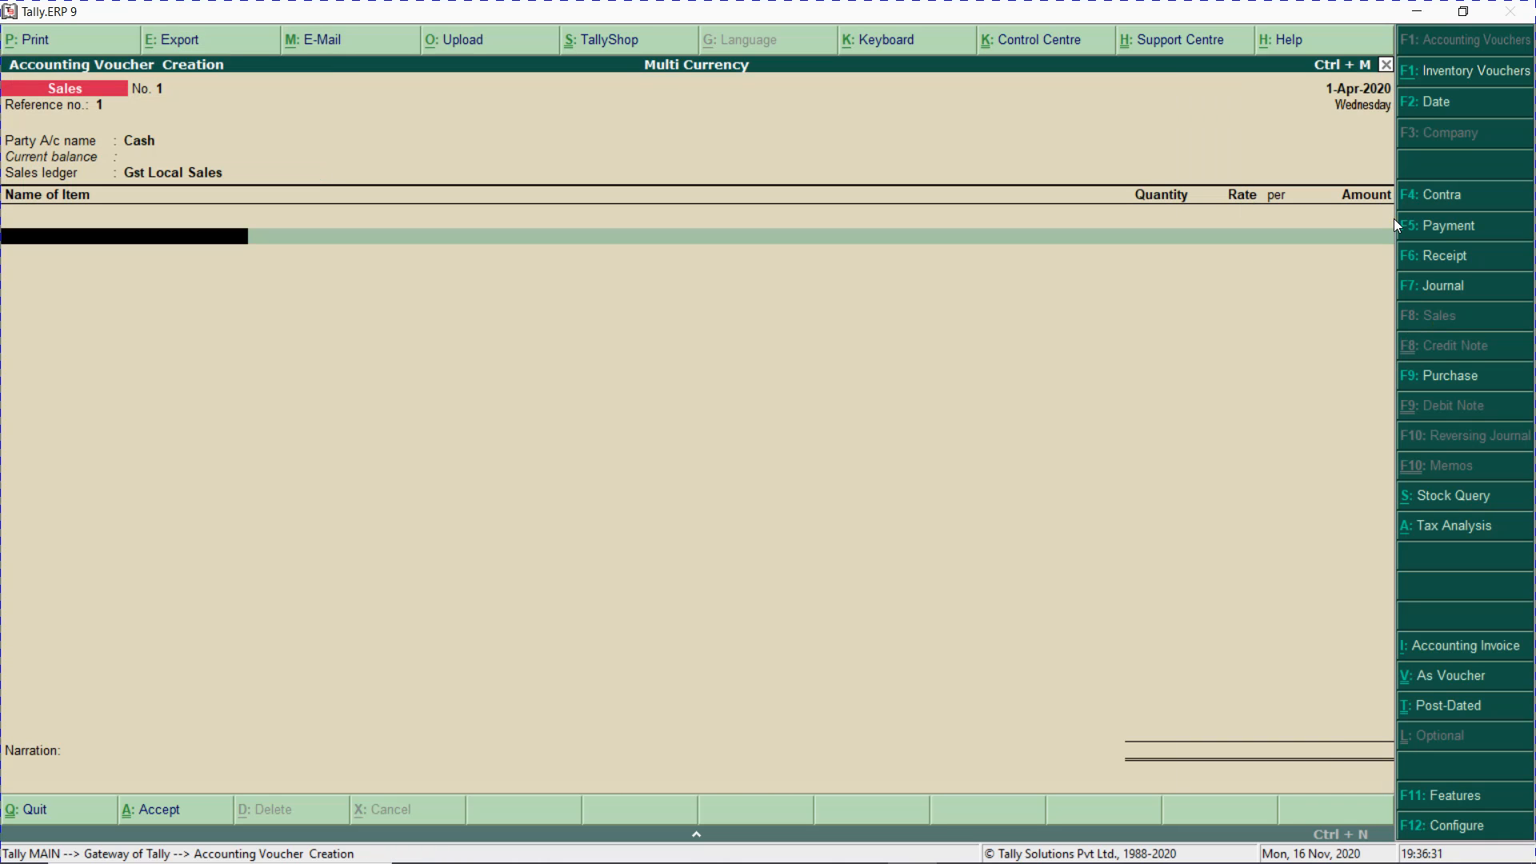
- Add HCL COMPUTER to the sales voucher with a quantity of 2 NOS at a rate of 40000
{"action": "type", "text": "H"}
{"action": "key", "text": "Return"}
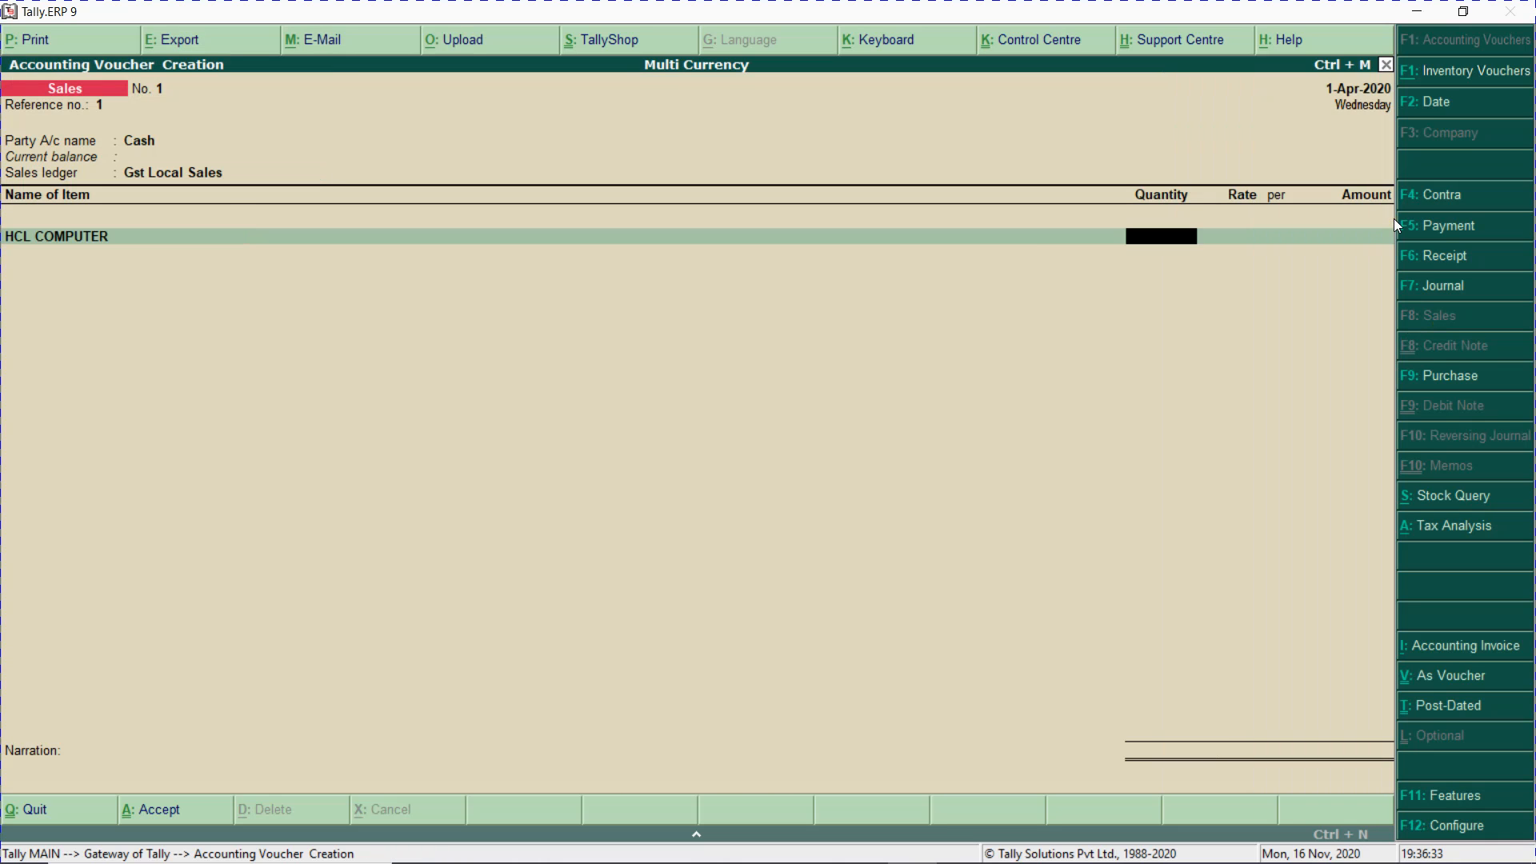
{"action": "type", "text": "2"}
{"action": "key", "text": "Return"}
{"action": "key", "text": "Return"}
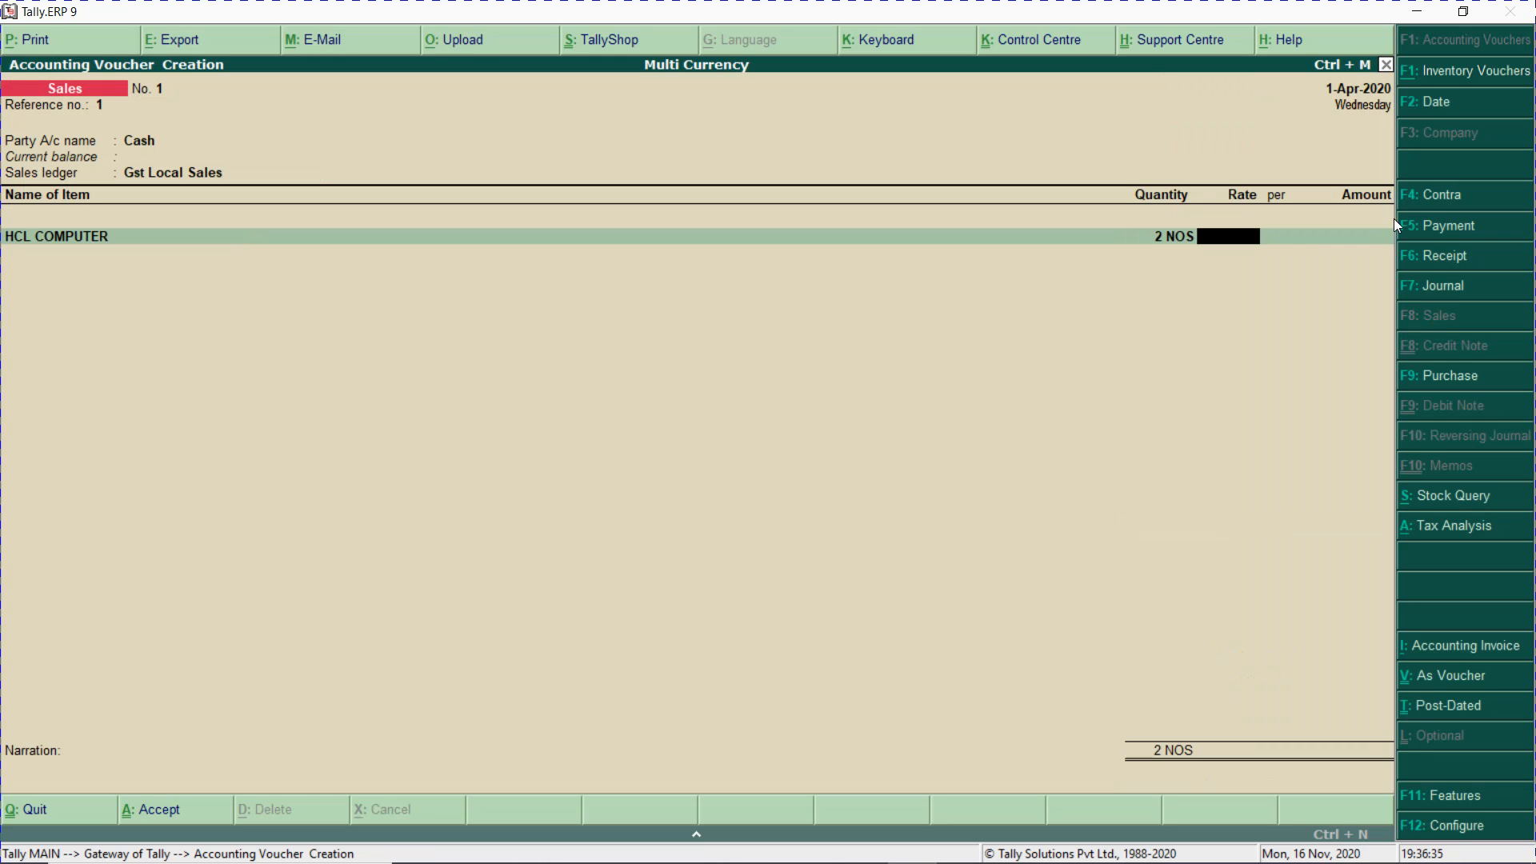
{"action": "type", "text": "40000"}
{"action": "key", "text": "Return"}
{"action": "key", "text": "Return"}
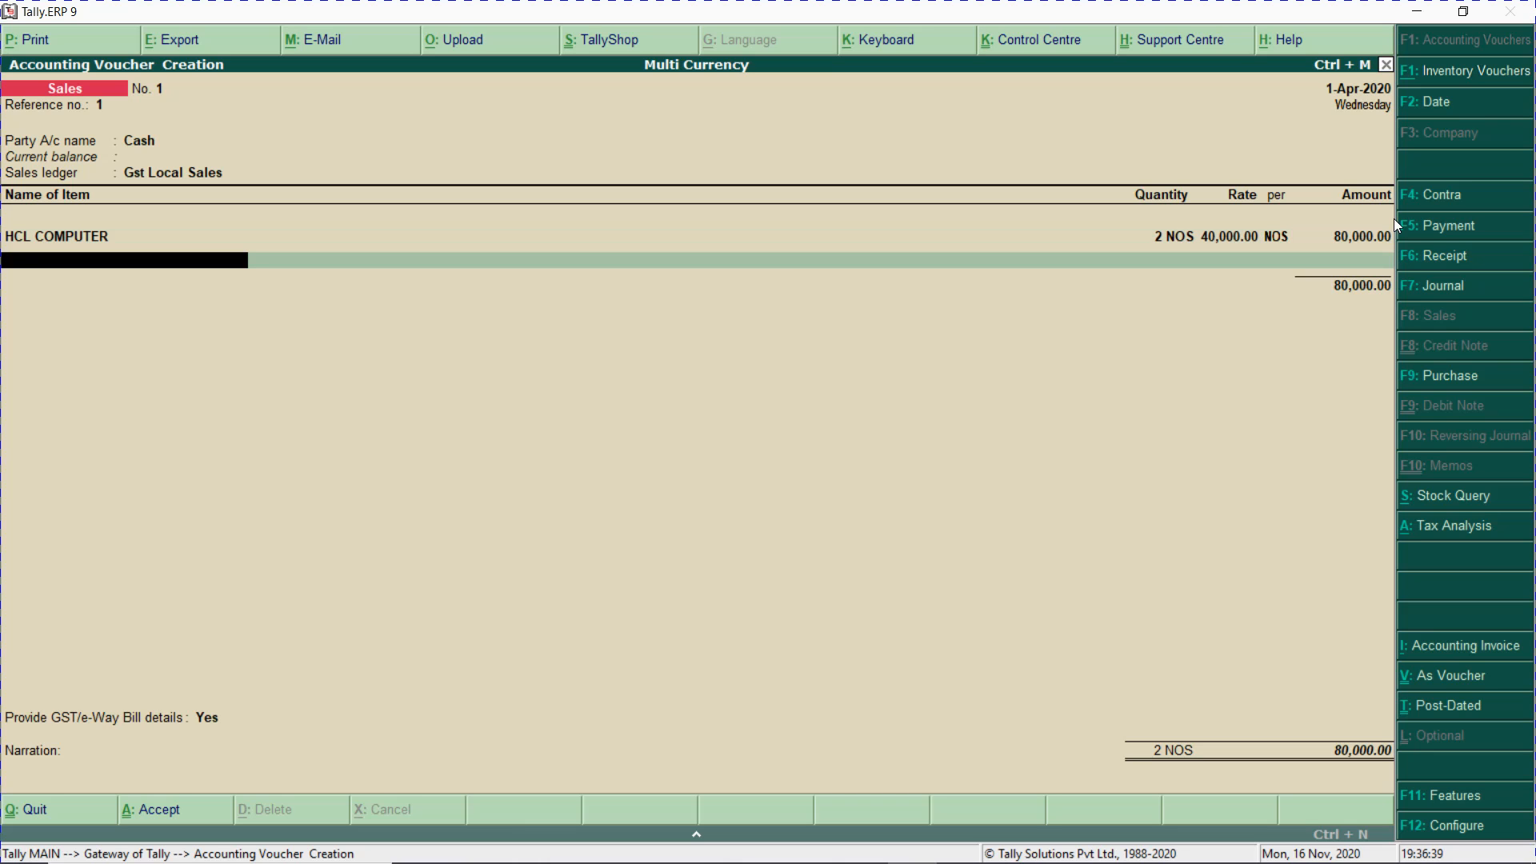
- Add the Output Cgst and Output Sgst tax ledgers below the item in the sales voucher
{"action": "key", "text": "Return"}
{"action": "type", "text": "OUT"}
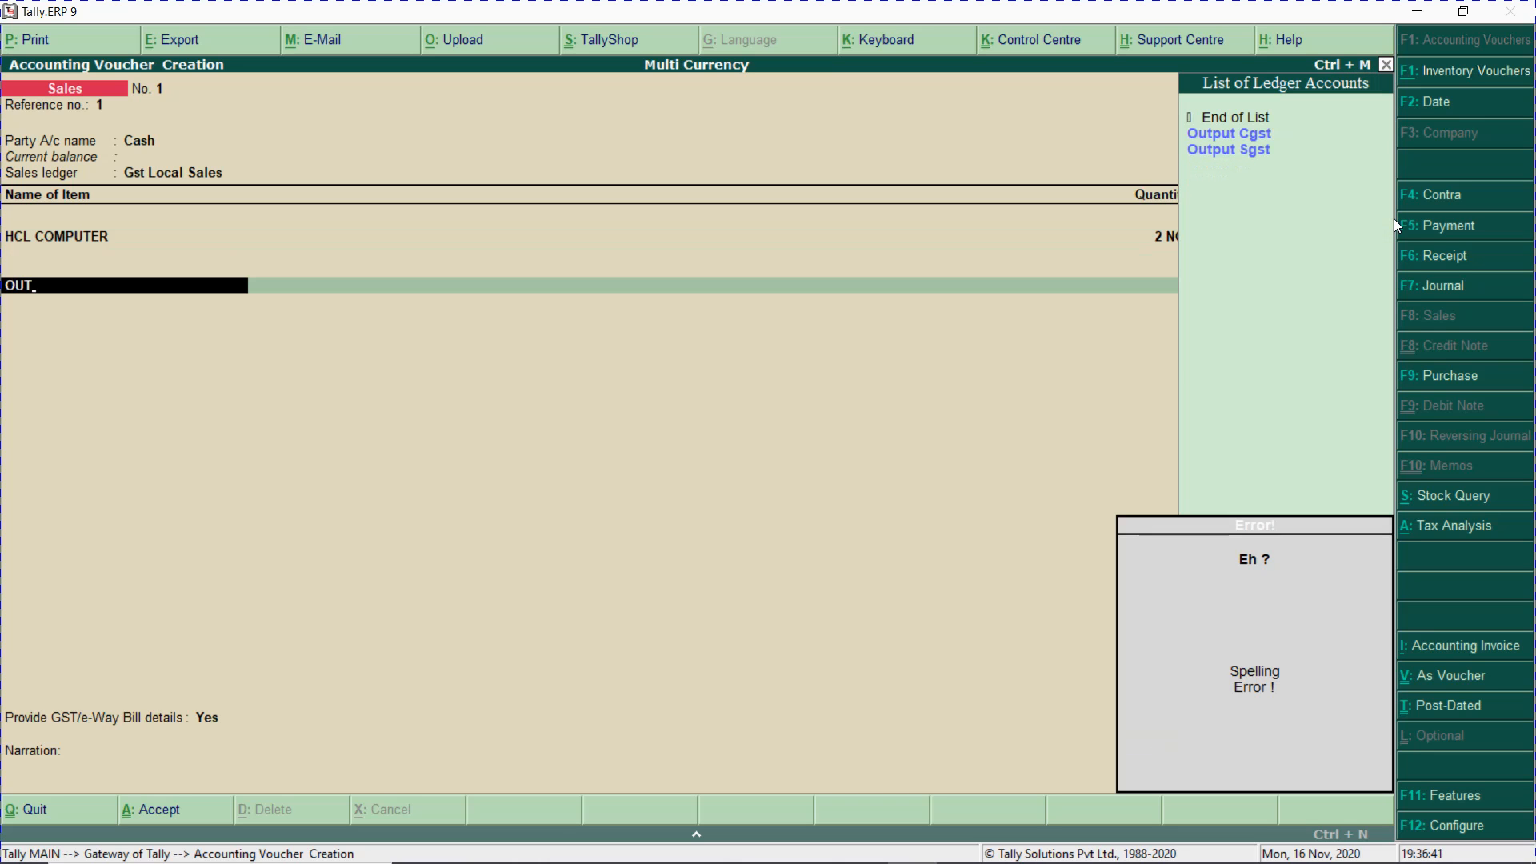
{"action": "key", "text": "Down"}
{"action": "key", "text": "Return"}
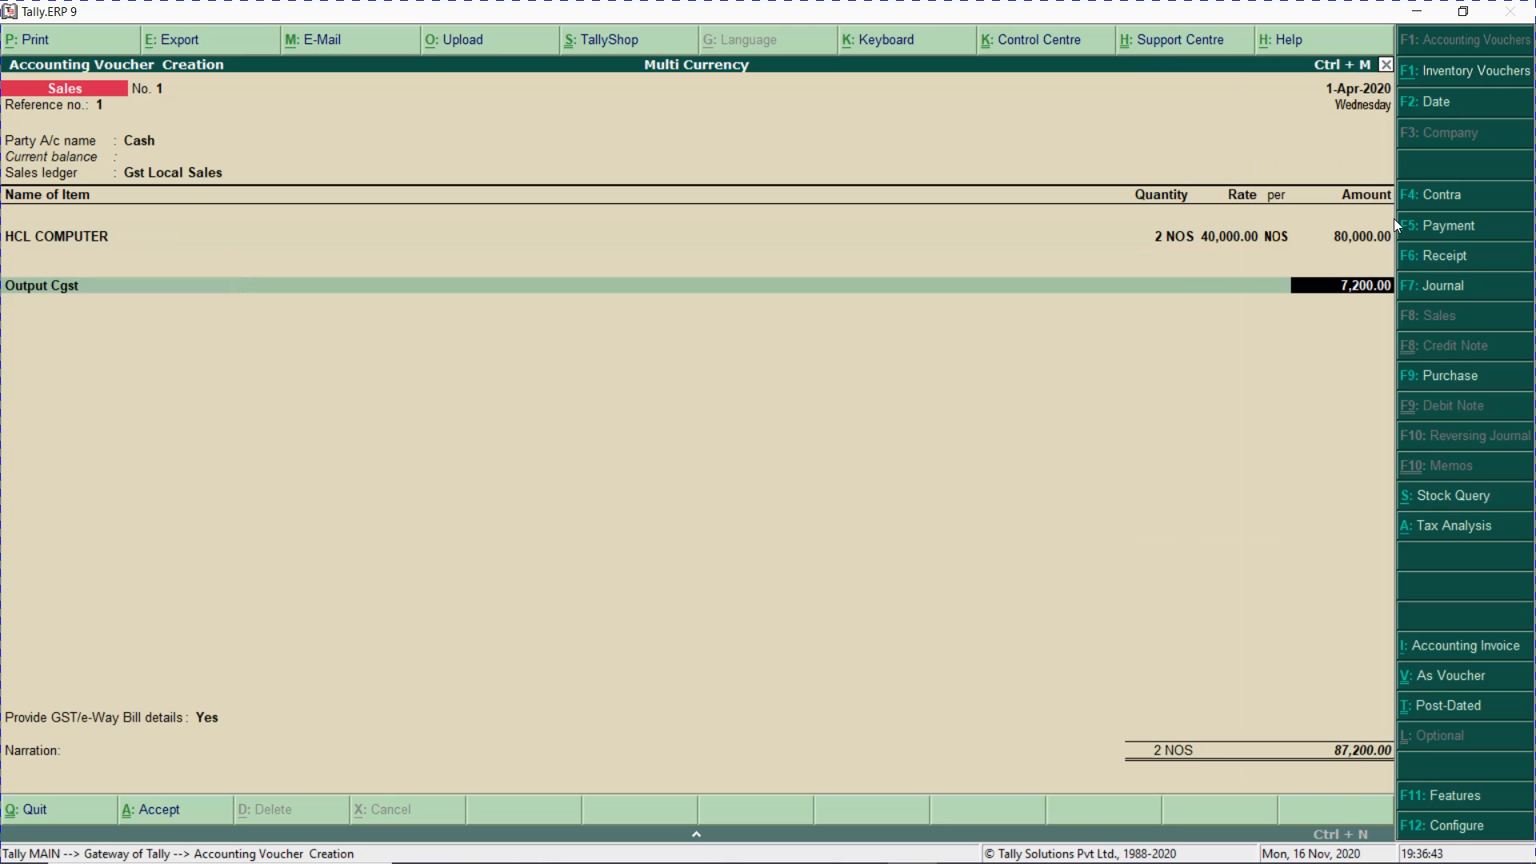
{"action": "key", "text": "Return"}
{"action": "type", "text": "OUT"}
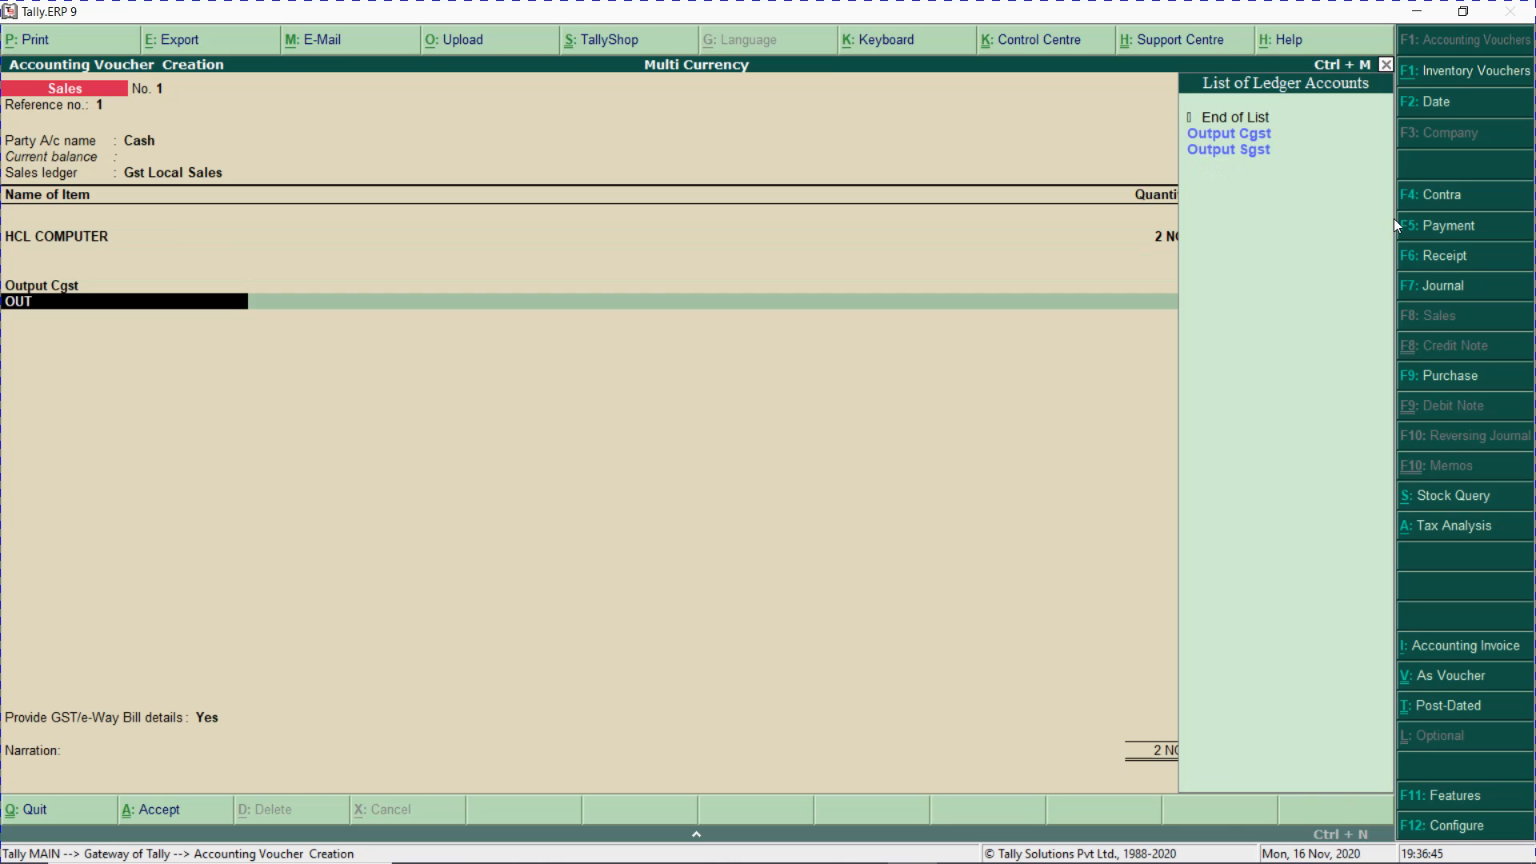
{"action": "key", "text": "Down"}
{"action": "key", "text": "Down"}
{"action": "key", "text": "Return"}
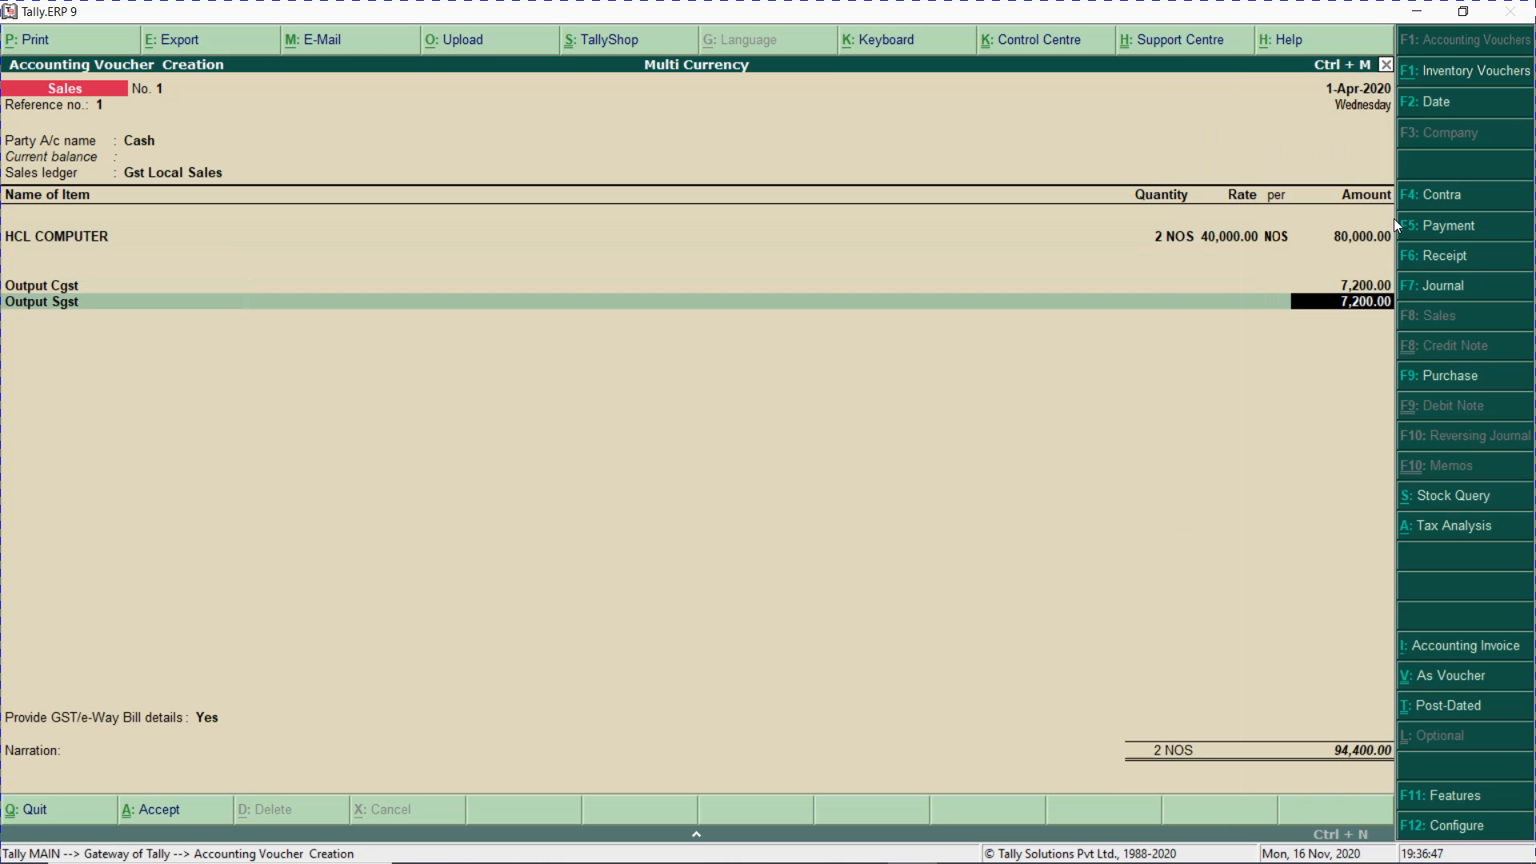
{"action": "key", "text": "Return"}
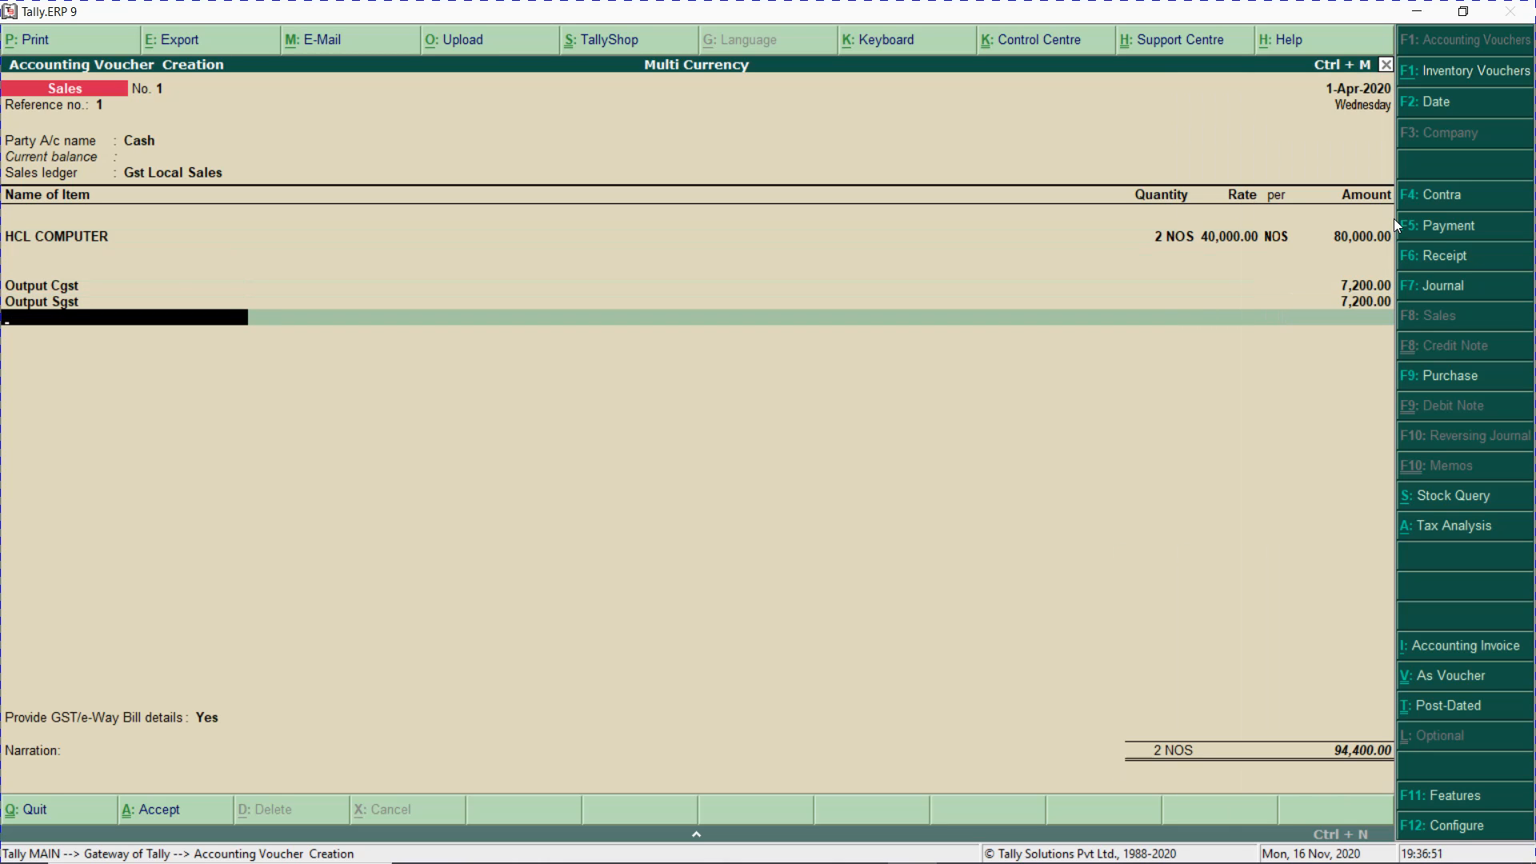
- Open the sales voucher's tax analysis to check the GST breakdown for HCL COMPUTER
{"action": "key", "text": "alt+a"}
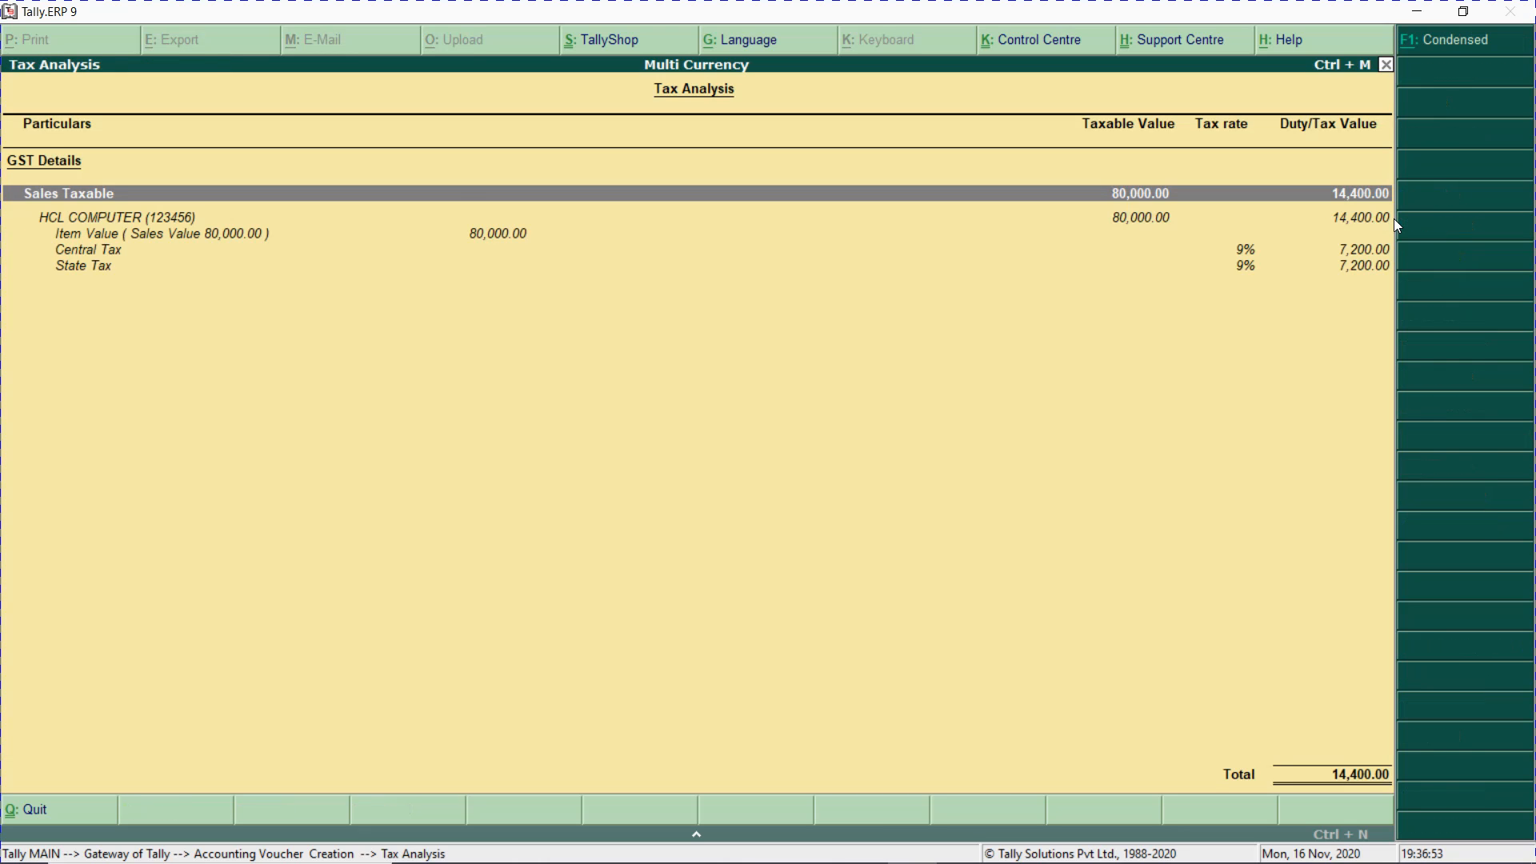
- Close the tax analysis and go back through the sales voucher to the party account name
{"action": "key", "text": "Escape"}
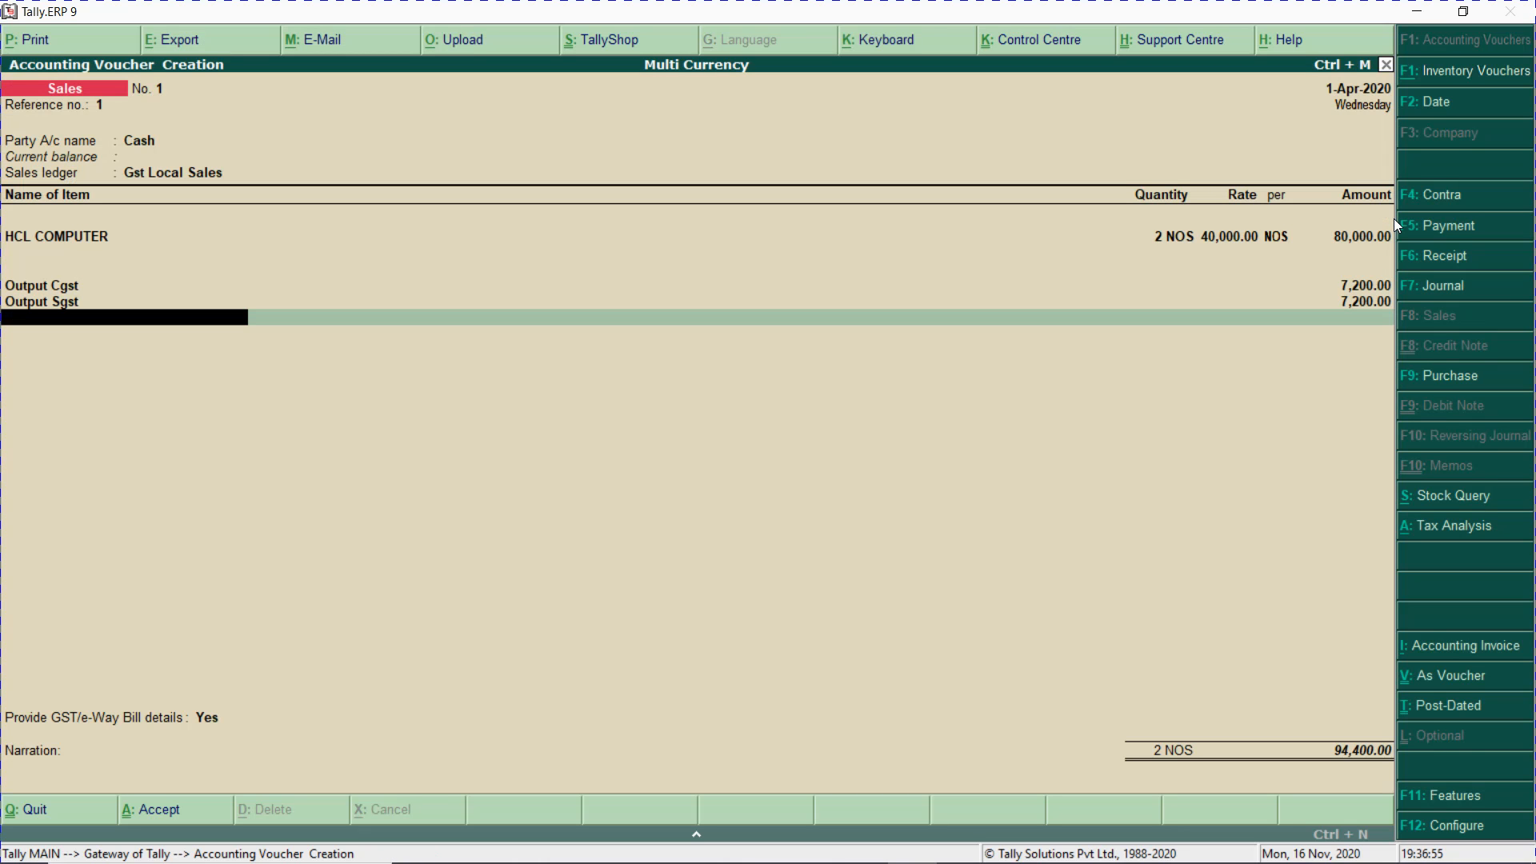
{"action": "key", "text": "Return"}
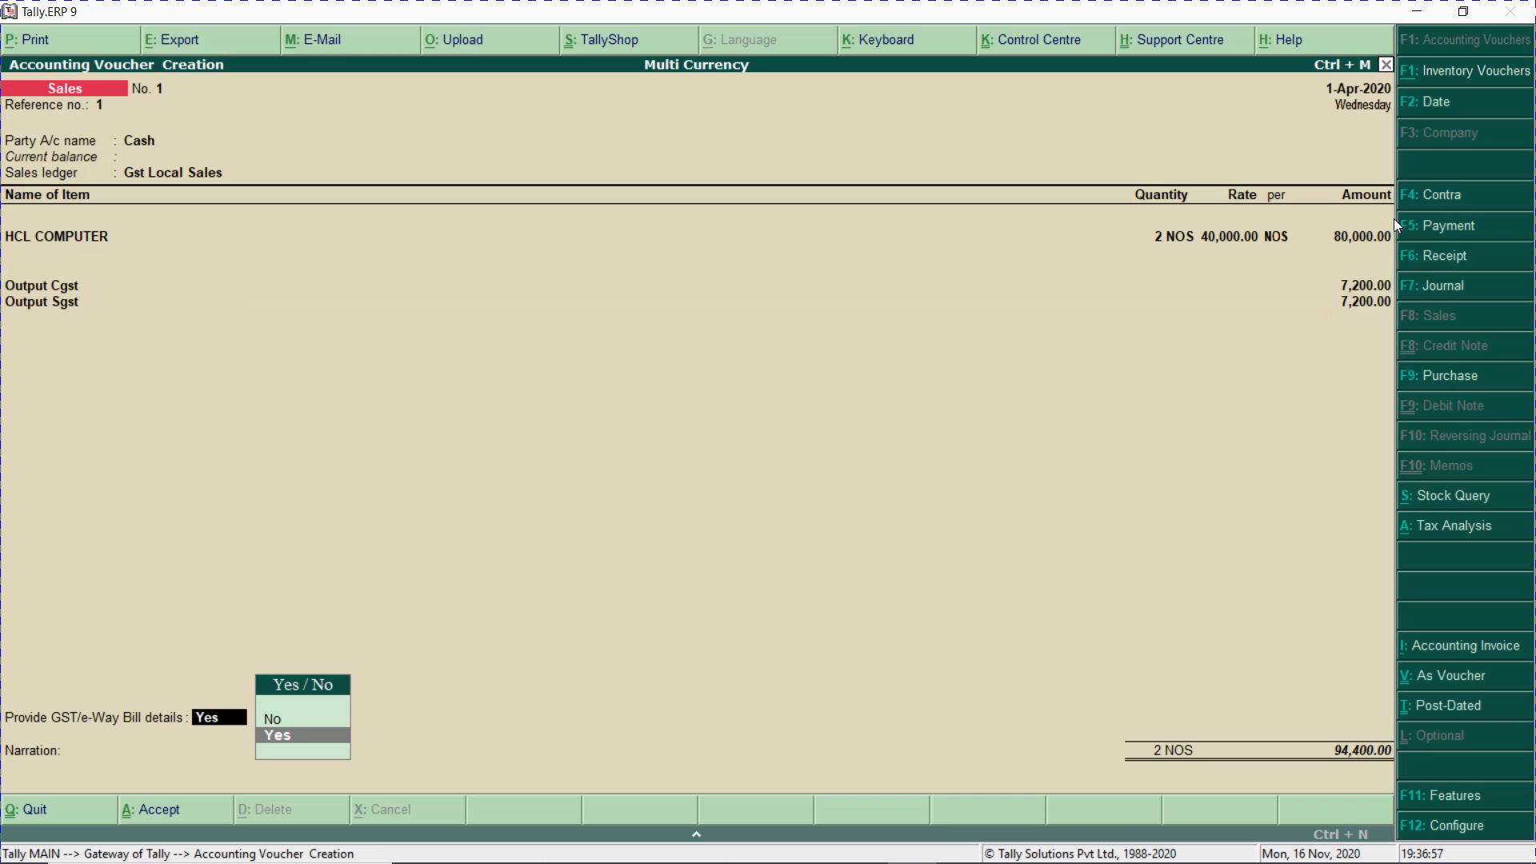
{"action": "key", "text": "BackSpace"}
{"action": "key", "text": "BackSpace"}
{"action": "key", "text": "BackSpace"}
{"action": "key", "text": "BackSpace"}
{"action": "key", "text": "BackSpace"}
{"action": "key", "text": "BackSpace"}
{"action": "key", "text": "BackSpace"}
{"action": "key", "text": "BackSpace"}
{"action": "key", "text": "BackSpace"}
{"action": "key", "text": "BackSpace"}
{"action": "key", "text": "BackSpace"}
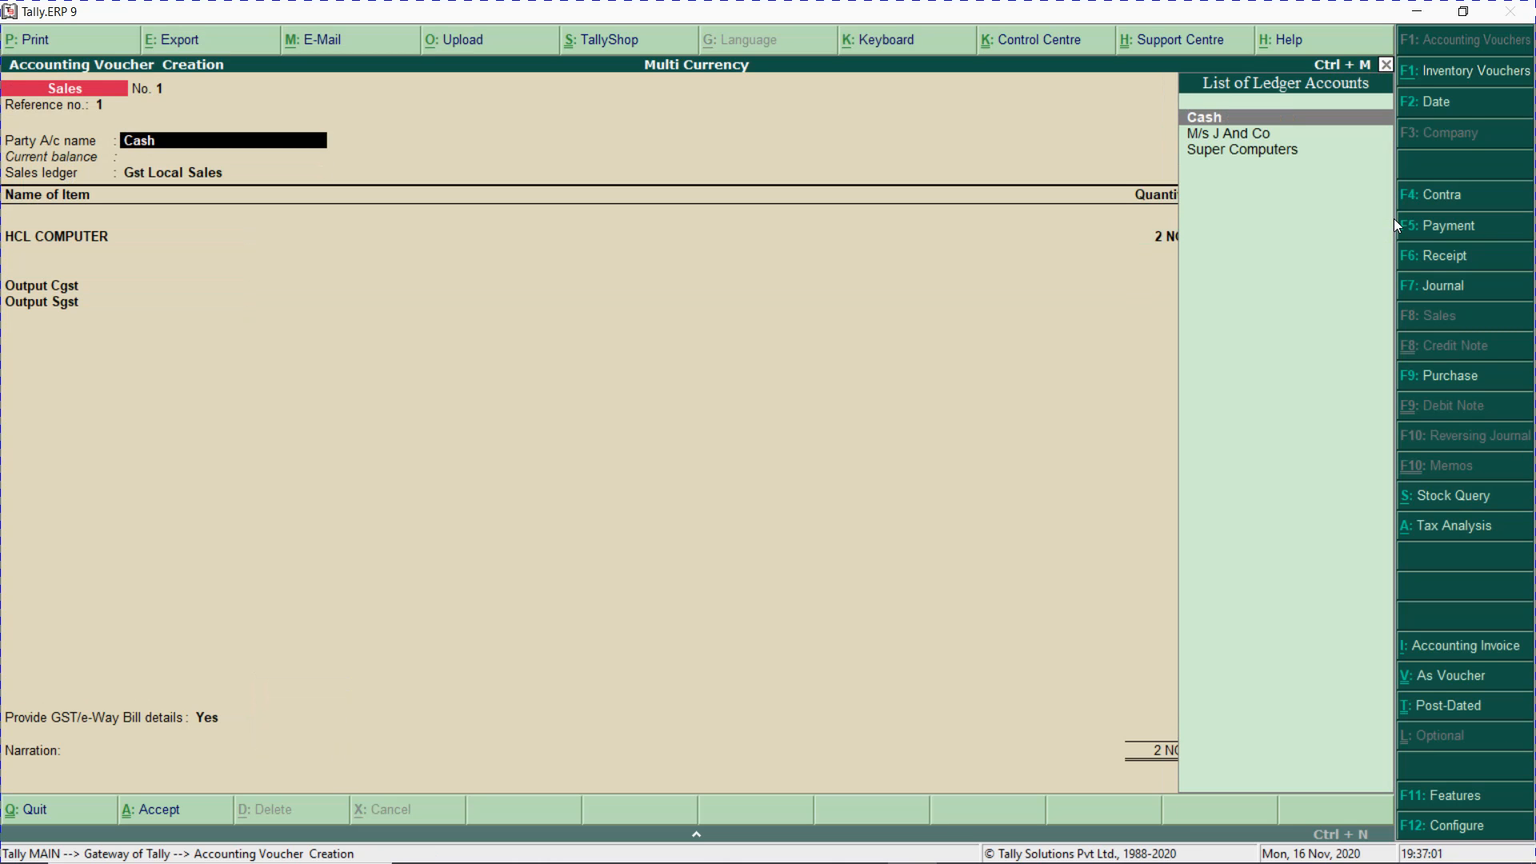
- Review the Cash buyer's state, place of supply and GST registration type, continuing to the item amount
{"action": "key", "text": "Return"}
{"action": "key", "text": "Return"}
{"action": "key", "text": "Return"}
{"action": "key", "text": "Return"}
{"action": "key", "text": "Return"}
{"action": "key", "text": "Return"}
{"action": "key", "text": "Return"}
{"action": "key", "text": "Return"}
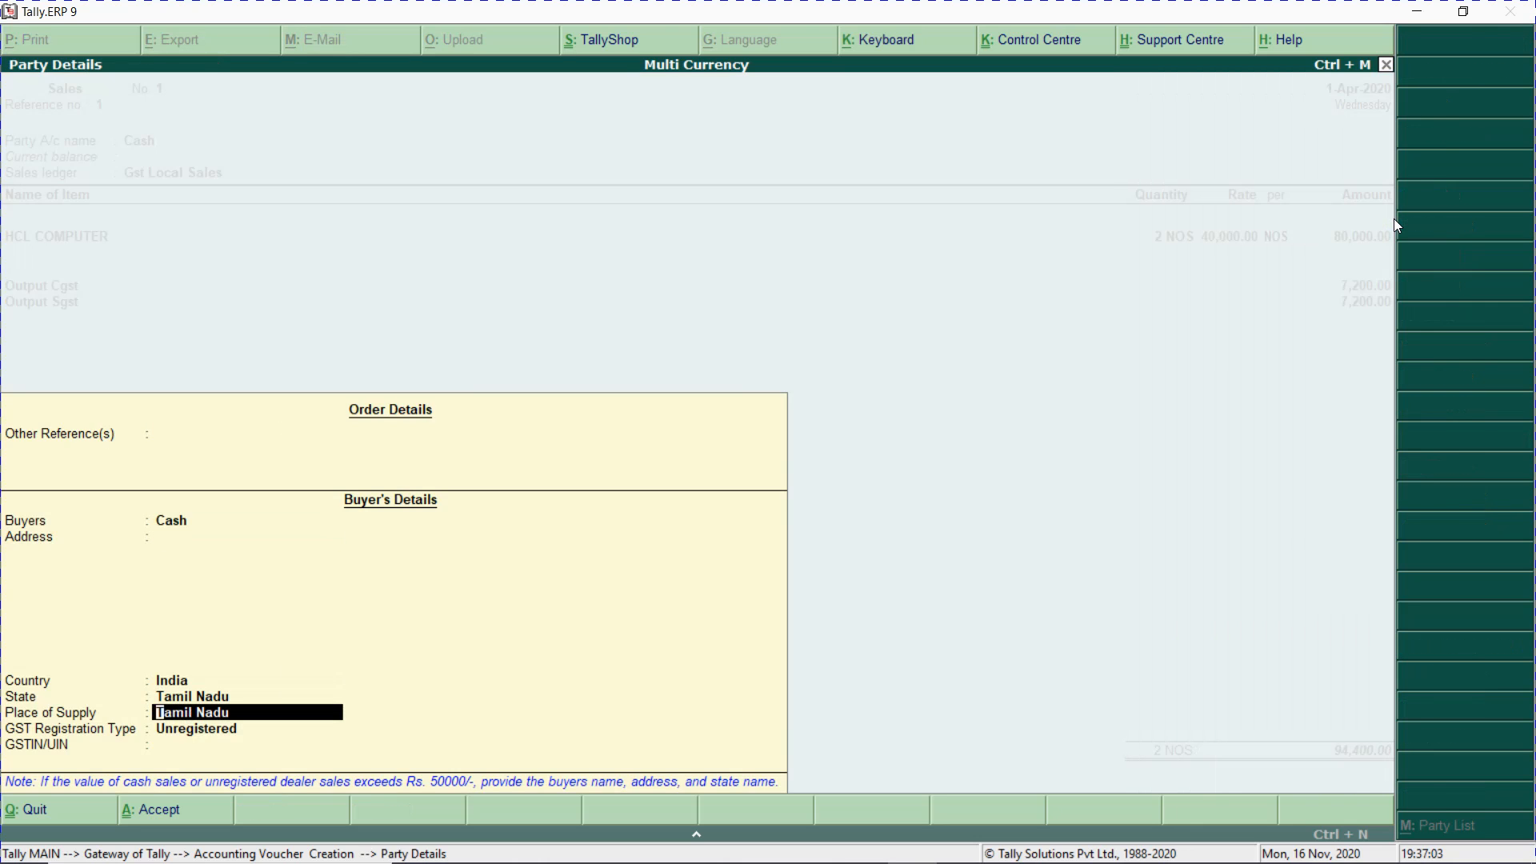
{"action": "key", "text": "Return"}
{"action": "key", "text": "Return"}
{"action": "key", "text": "Return"}
{"action": "key", "text": "Return"}
{"action": "key", "text": "Return"}
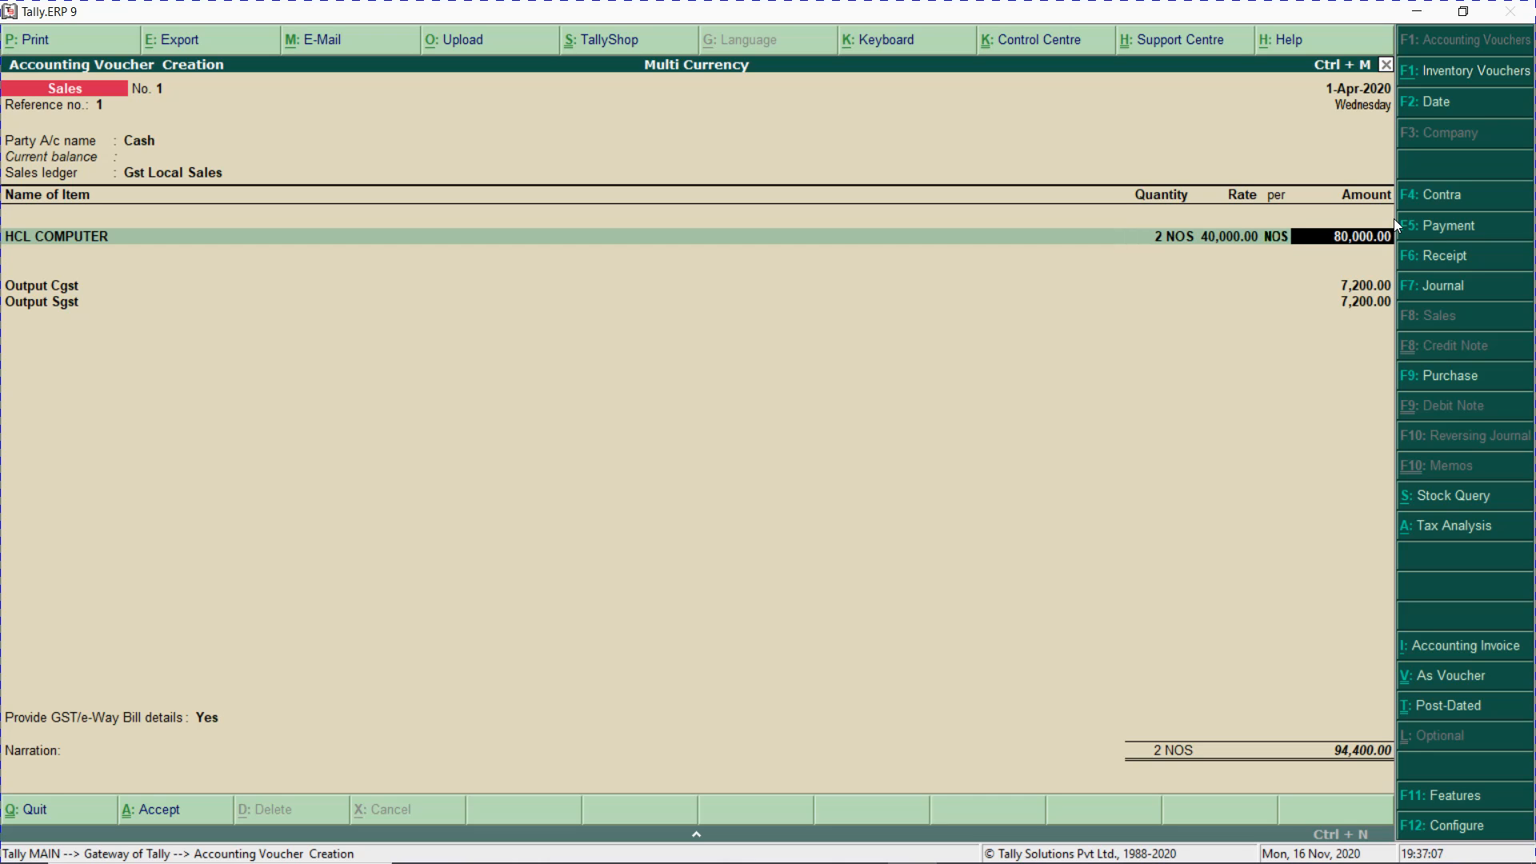
- Return to the voucher header, recheck the sales ledger and Cash party details, and go on to the stock item
{"action": "key", "text": "BackSpace"}
{"action": "key", "text": "BackSpace"}
{"action": "key", "text": "BackSpace"}
{"action": "key", "text": "BackSpace"}
{"action": "key", "text": "BackSpace"}
{"action": "key", "text": "BackSpace"}
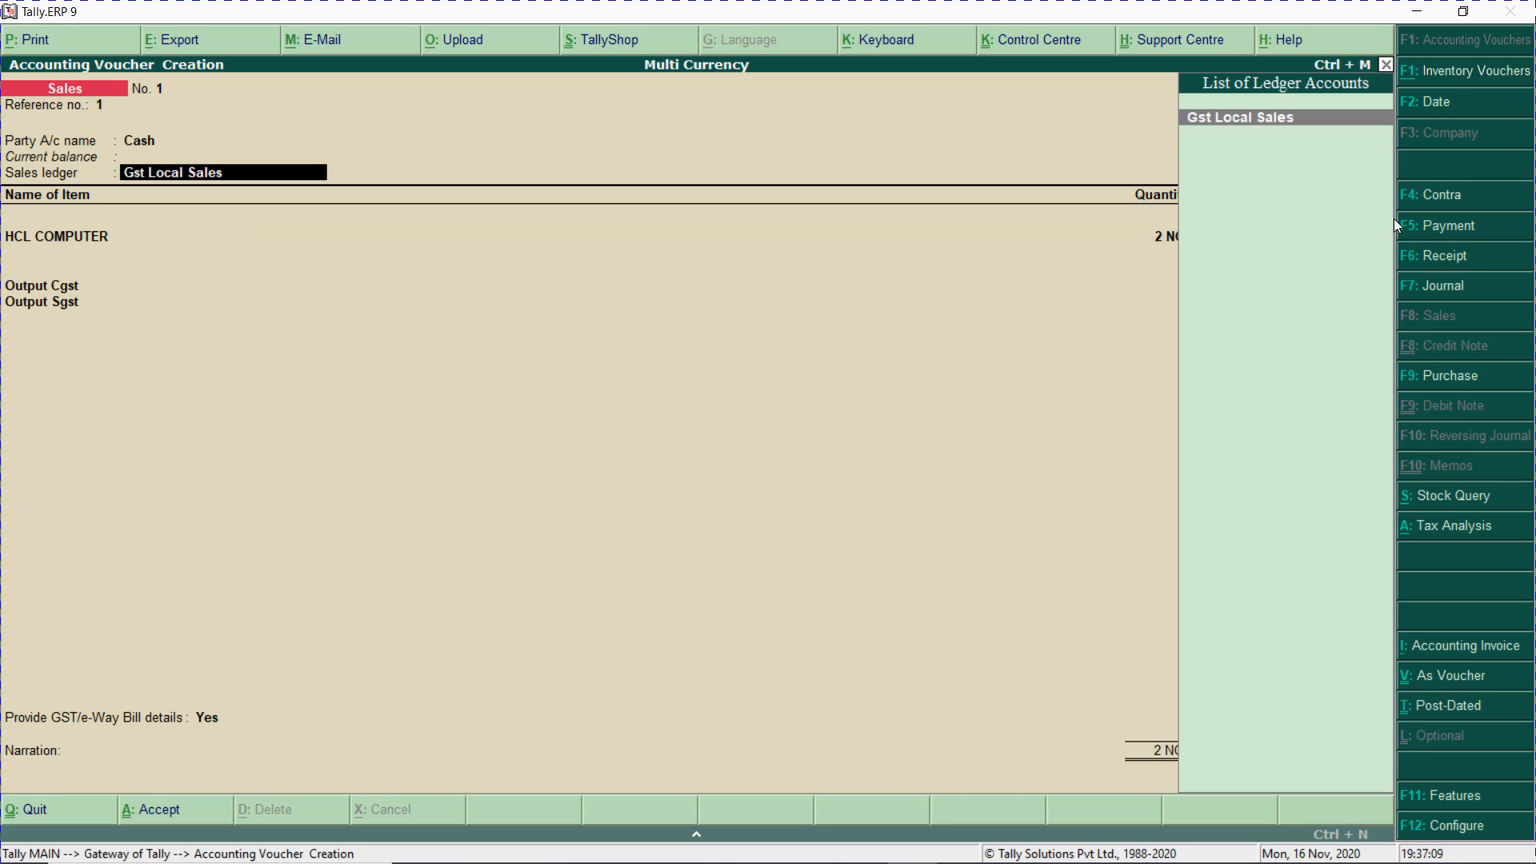
{"action": "key", "text": "Return"}
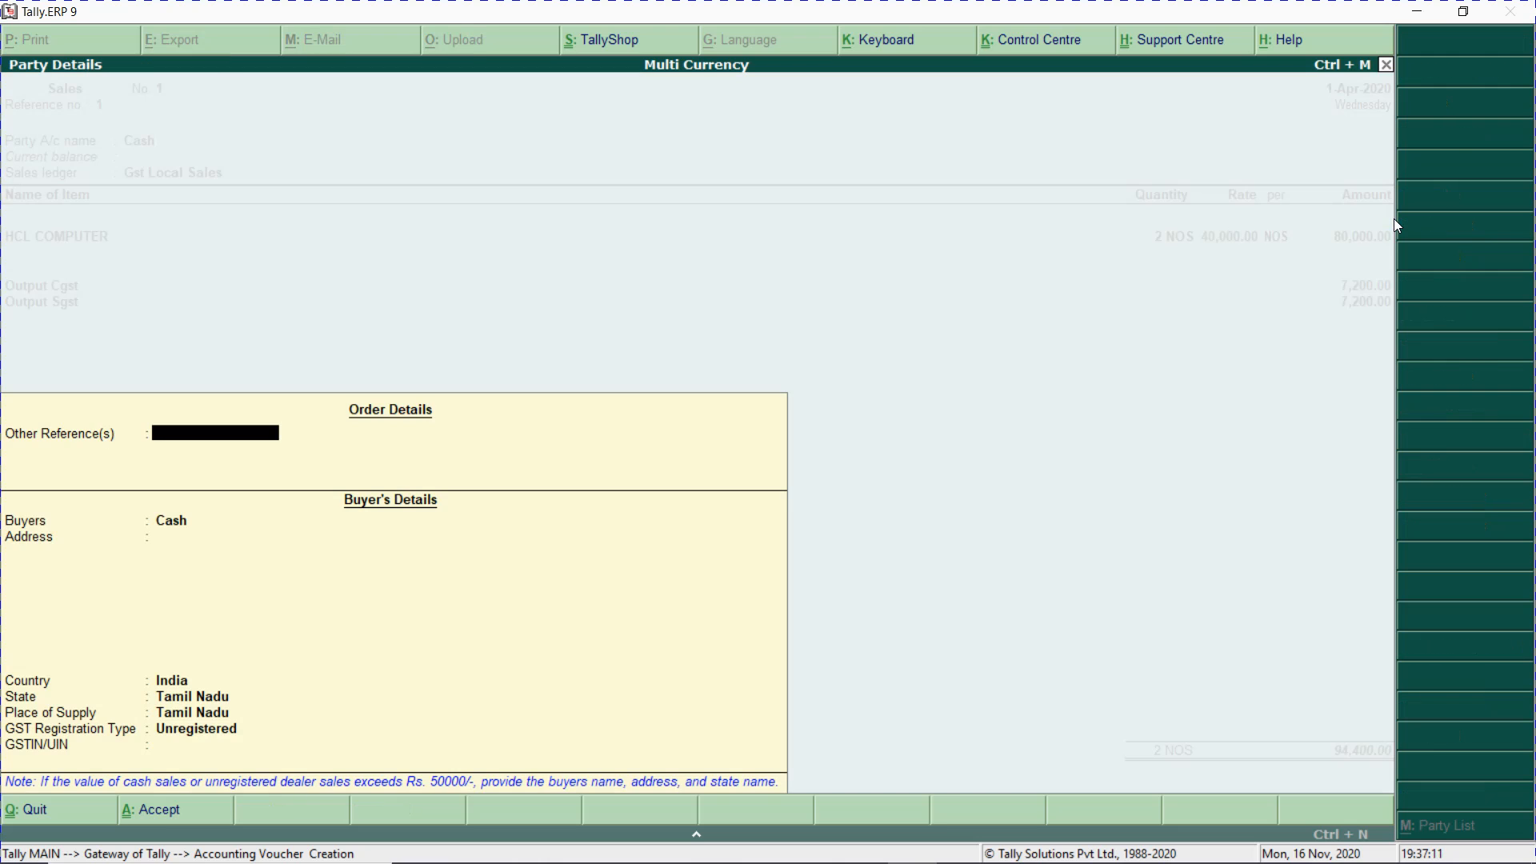
{"action": "key", "text": "Escape"}
{"action": "key", "text": "Return"}
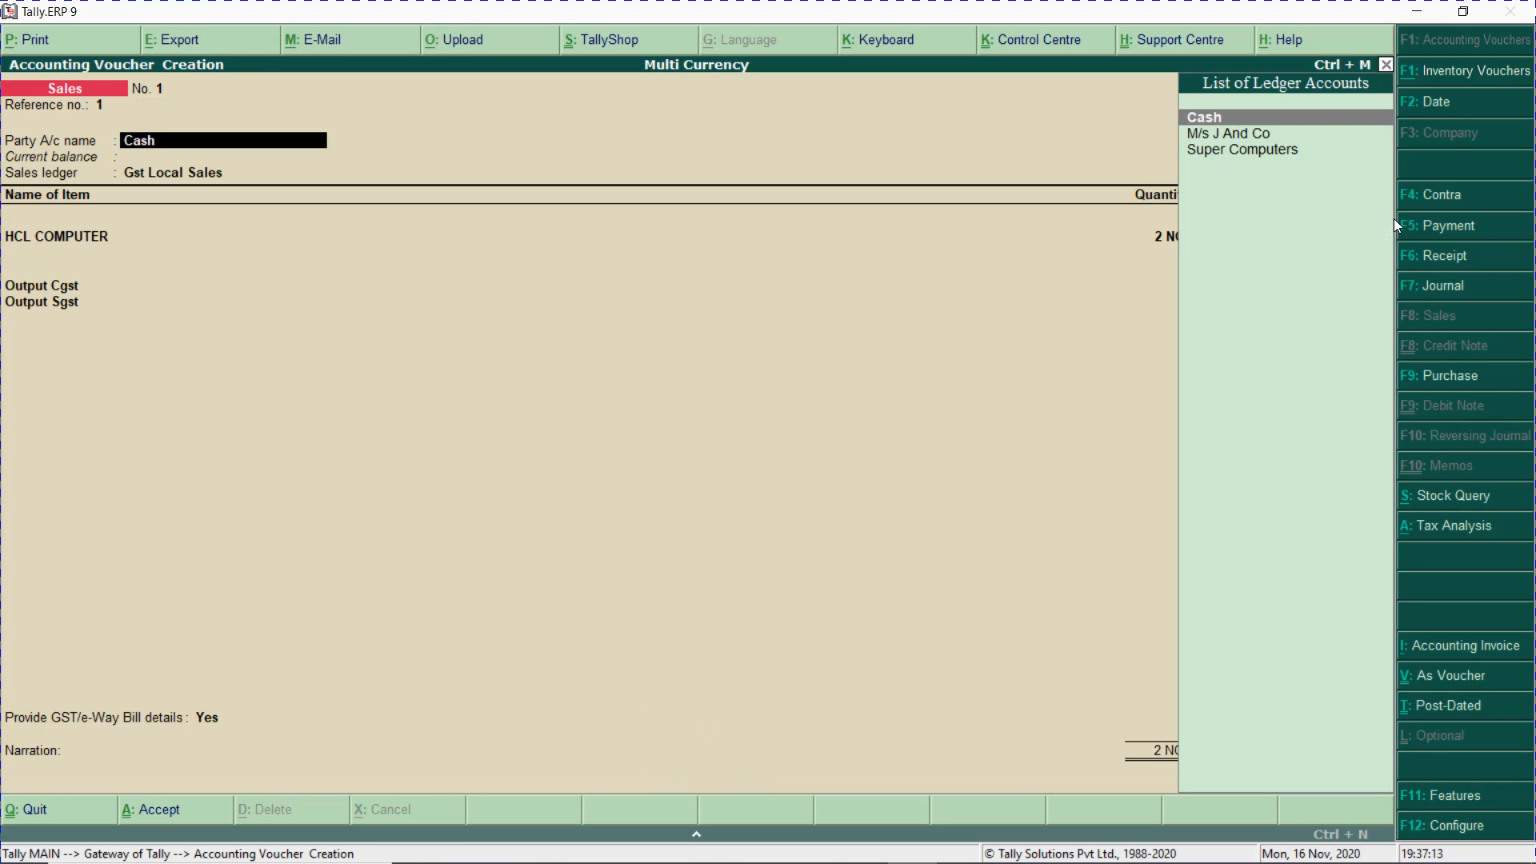
{"action": "key", "text": "Return"}
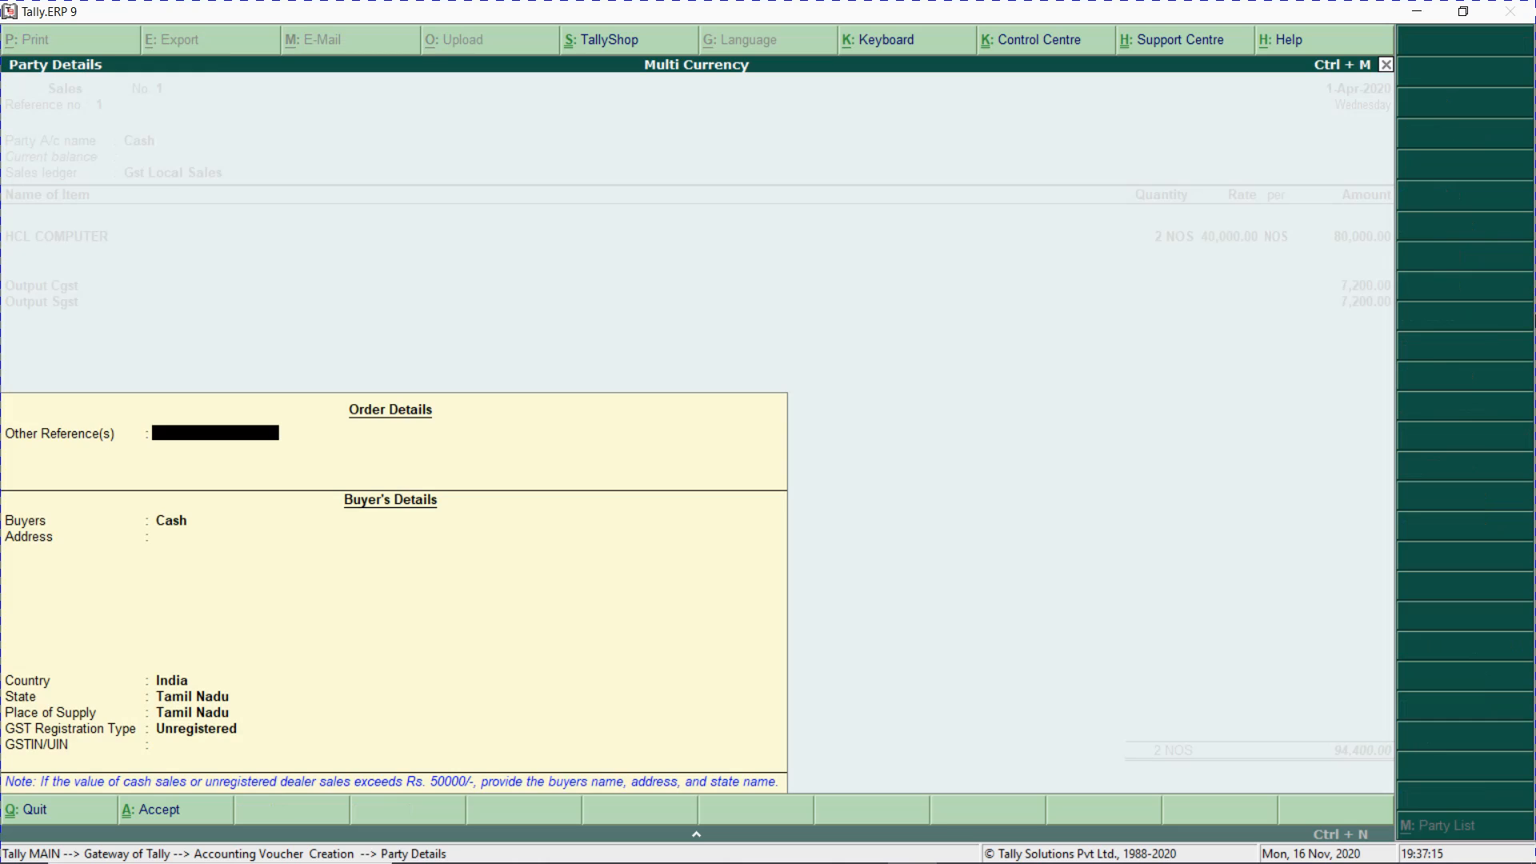
{"action": "key", "text": "ctrl+a"}
{"action": "key", "text": "Return"}
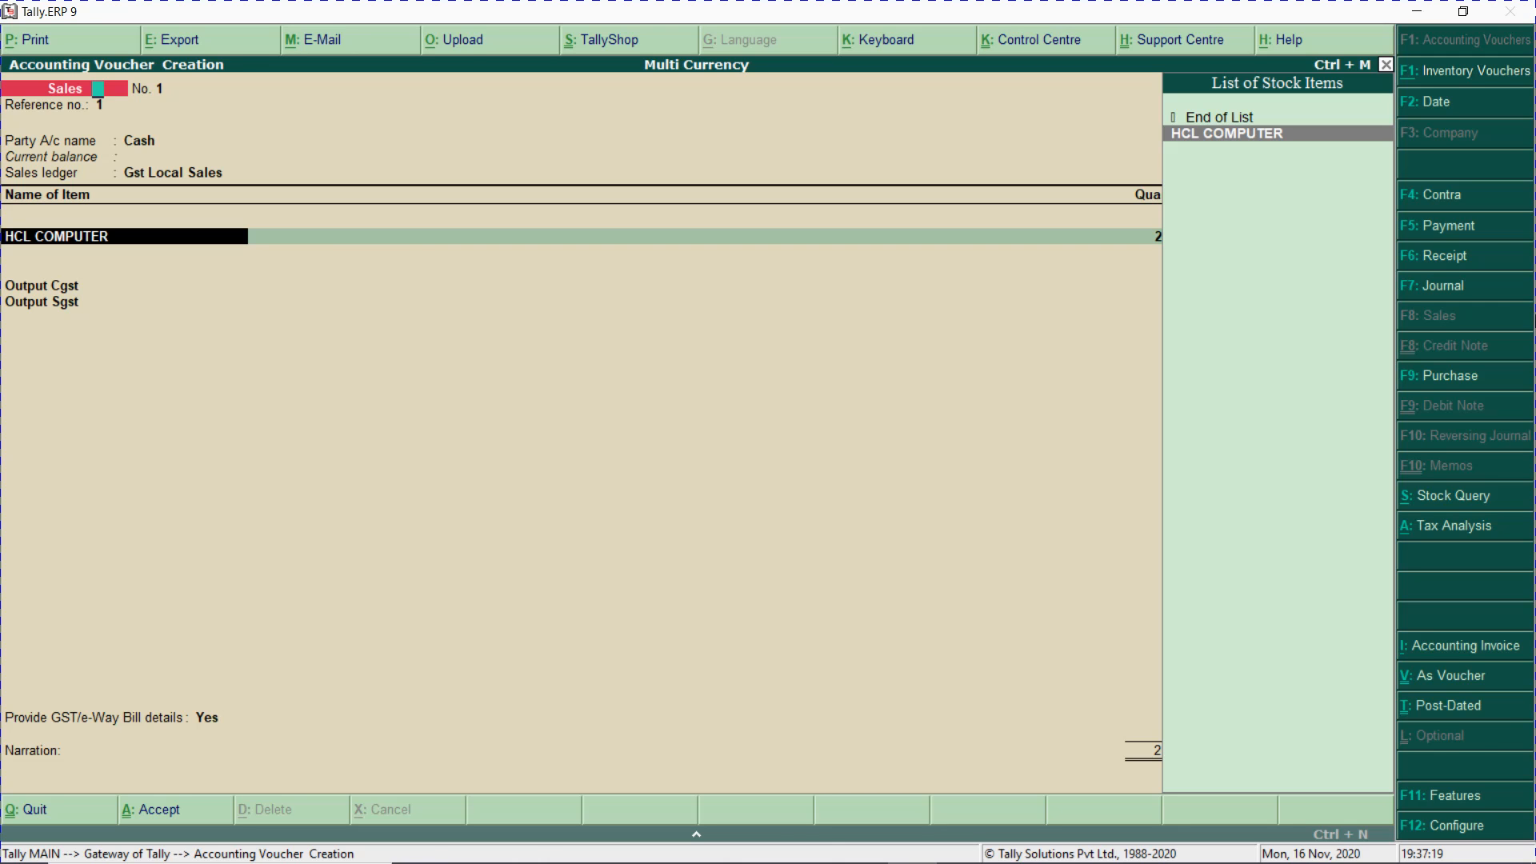
- Open the HCL COMPUTER stock item from the voucher, examine its GST details and tax rates, and quit the alteration
{"action": "key", "text": "ctrl+Return"}
{"action": "key", "text": "Return"}
{"action": "key", "text": "Return"}
{"action": "key", "text": "Return"}
{"action": "key", "text": "Return"}
{"action": "key", "text": "Return"}
{"action": "key", "text": "Return"}
{"action": "key", "text": "Return"}
{"action": "key", "text": "y"}
{"action": "key", "text": "Return"}
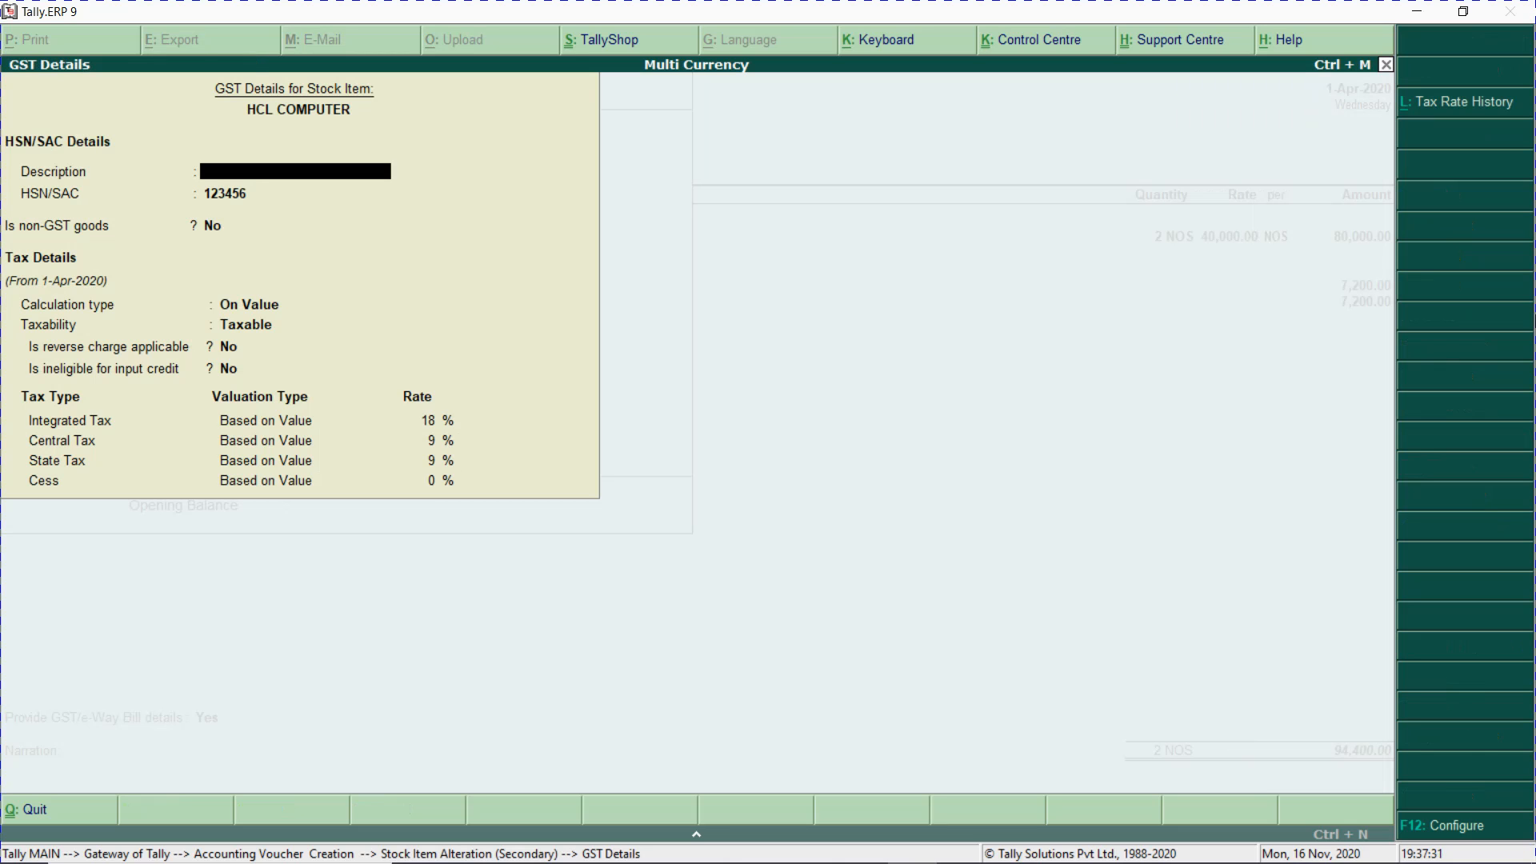
{"action": "key", "text": "Escape"}
{"action": "key", "text": "Escape"}
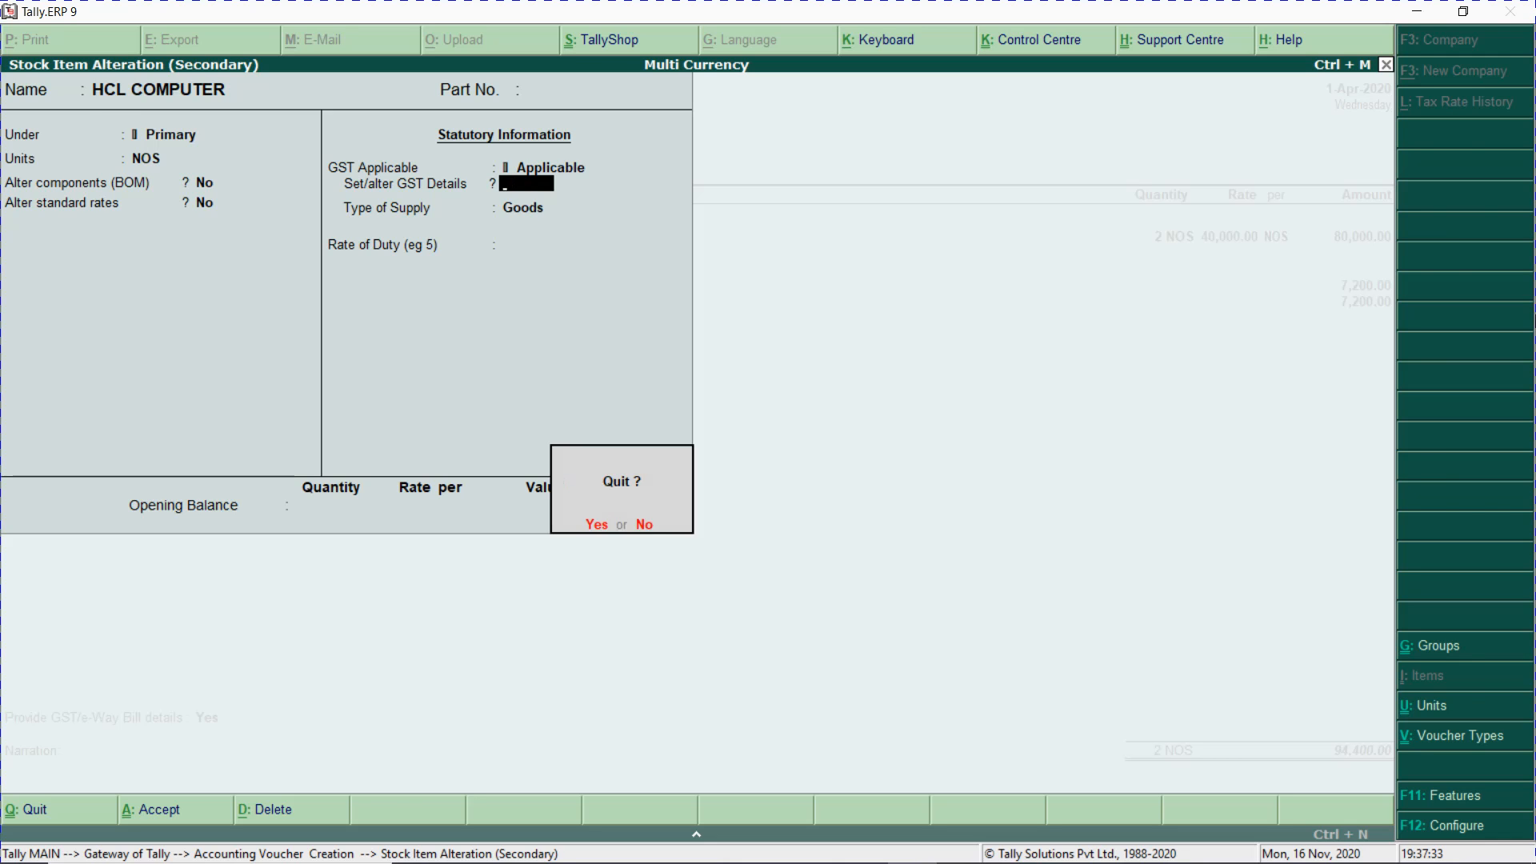
{"action": "key", "text": "Return"}
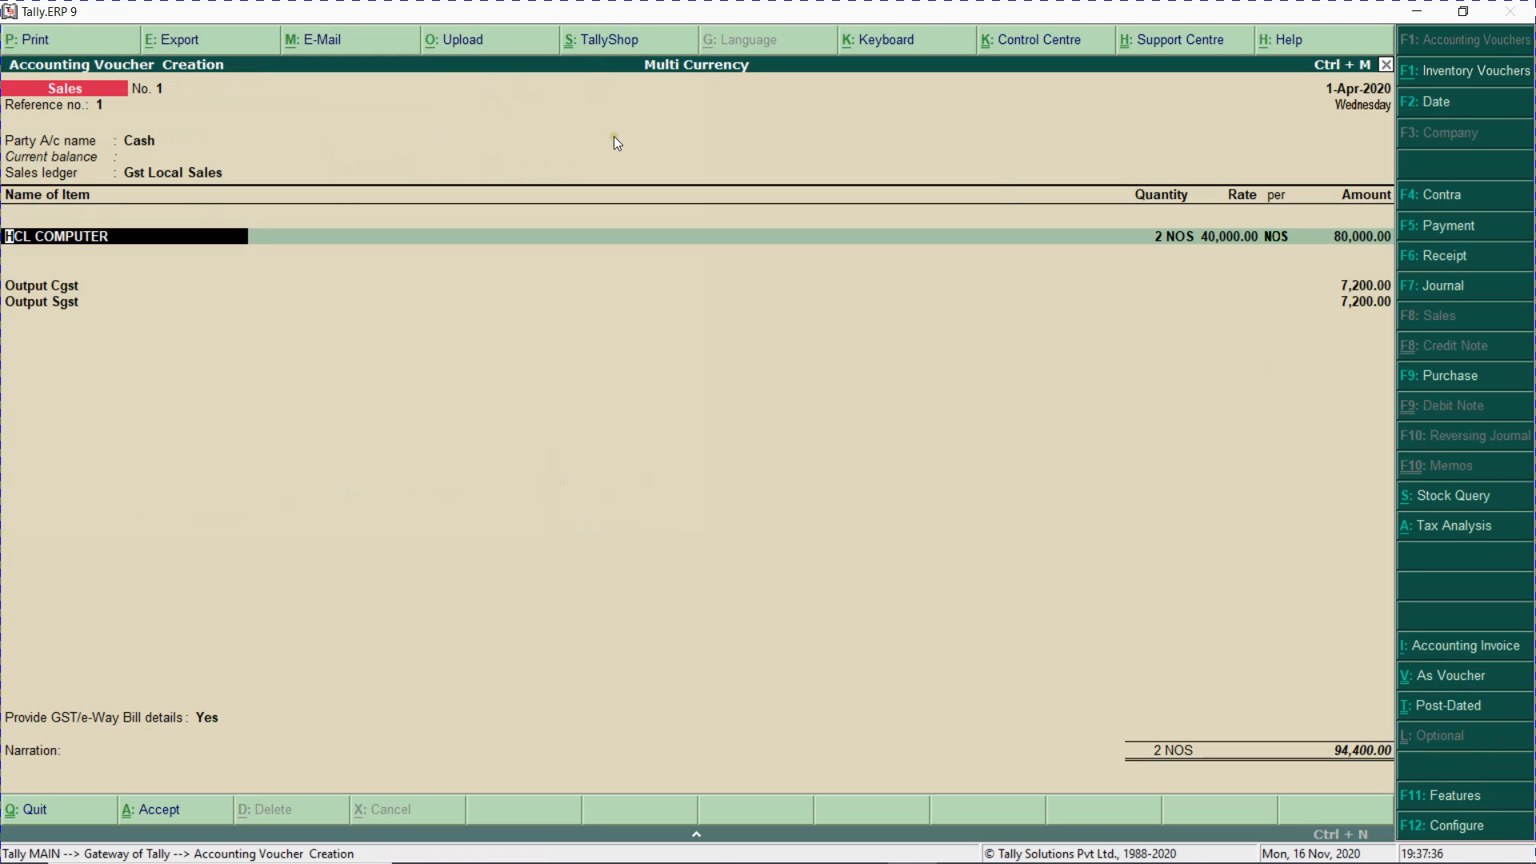
- Recheck the party details for Cash and pass through the HCL COMPUTER line to the next item line
{"action": "key", "text": "BackSpace"}
{"action": "key", "text": "BackSpace"}
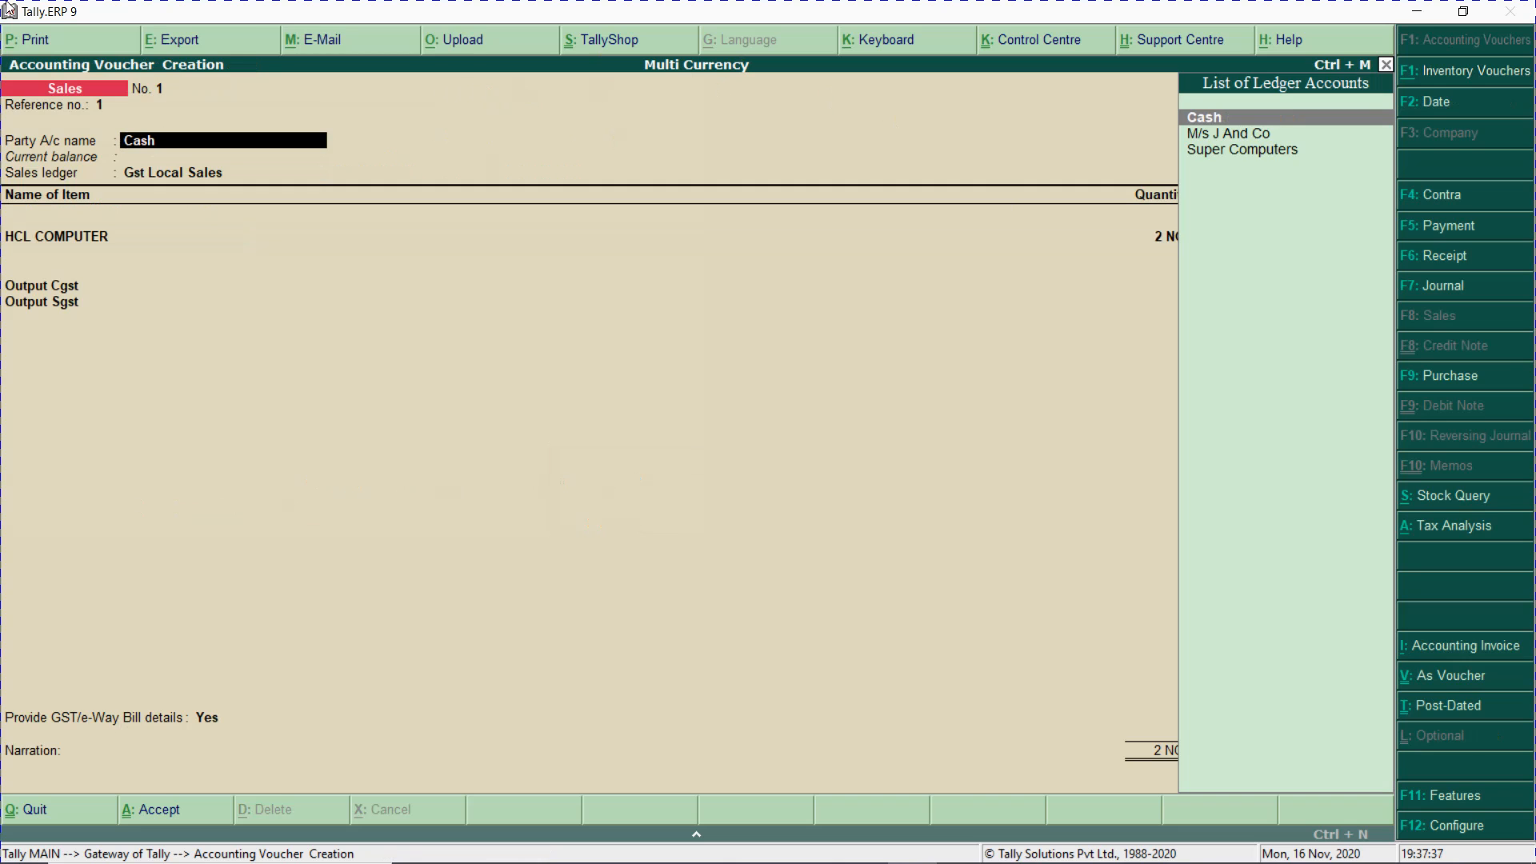
{"action": "key", "text": "Return"}
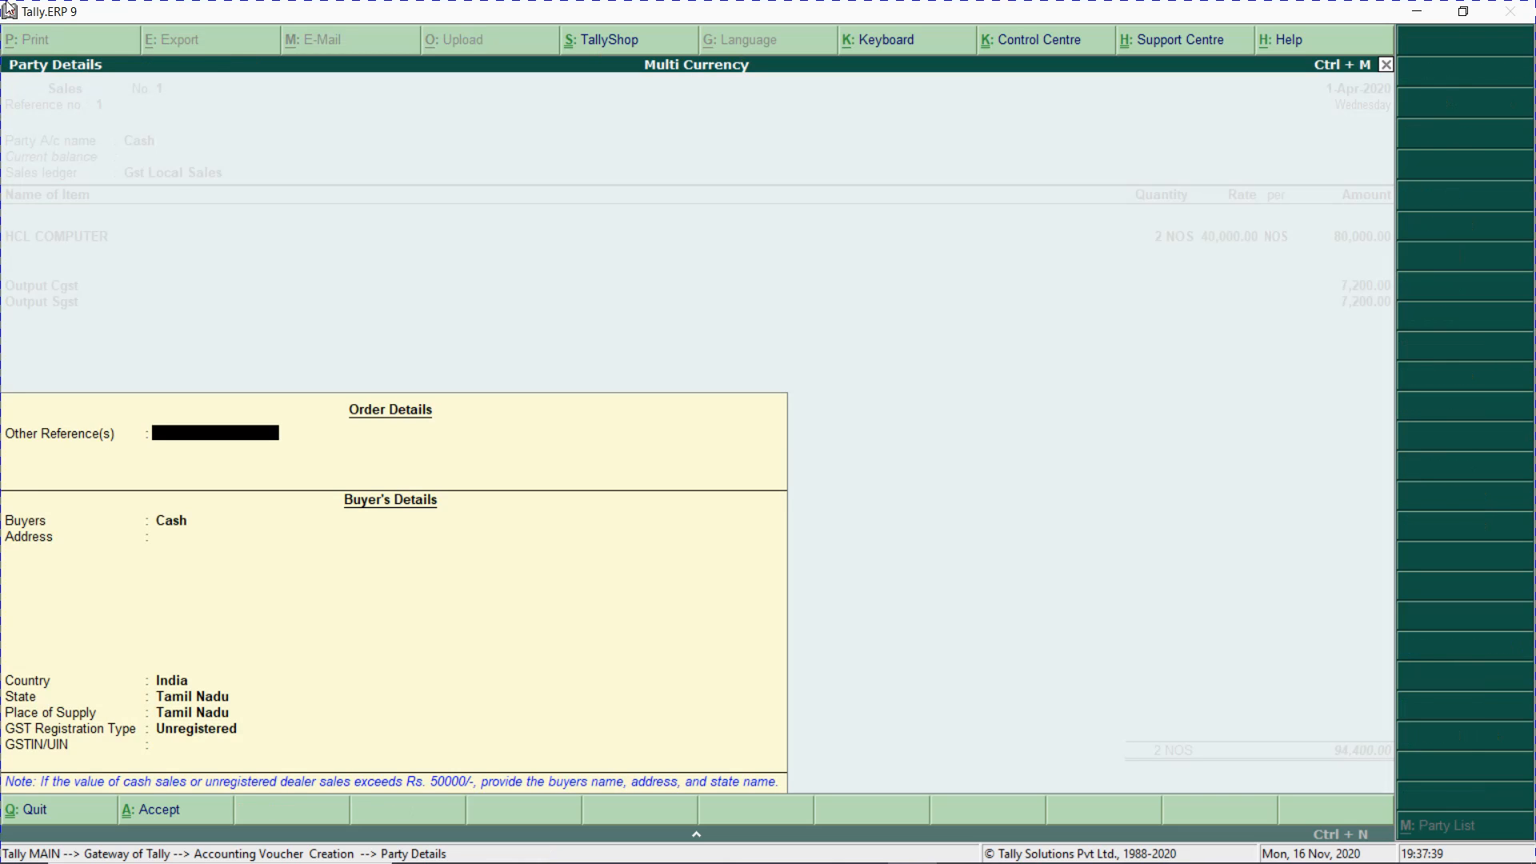
{"action": "key", "text": "Return"}
{"action": "key", "text": "Return"}
{"action": "key", "text": "Return"}
{"action": "key", "text": "Return"}
{"action": "key", "text": "Return"}
{"action": "key", "text": "Return"}
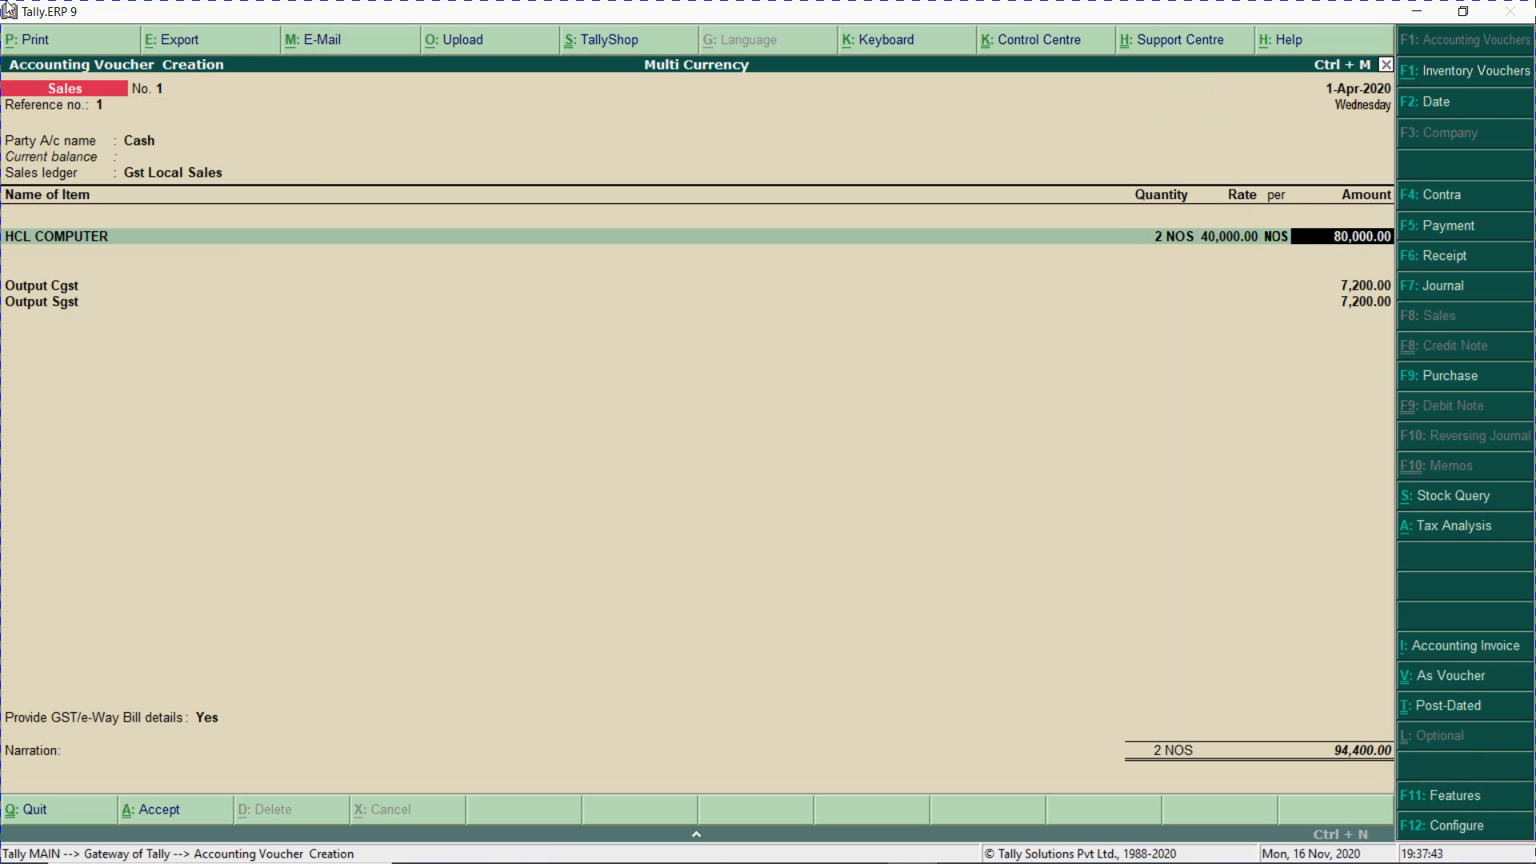
{"action": "key", "text": "Return"}
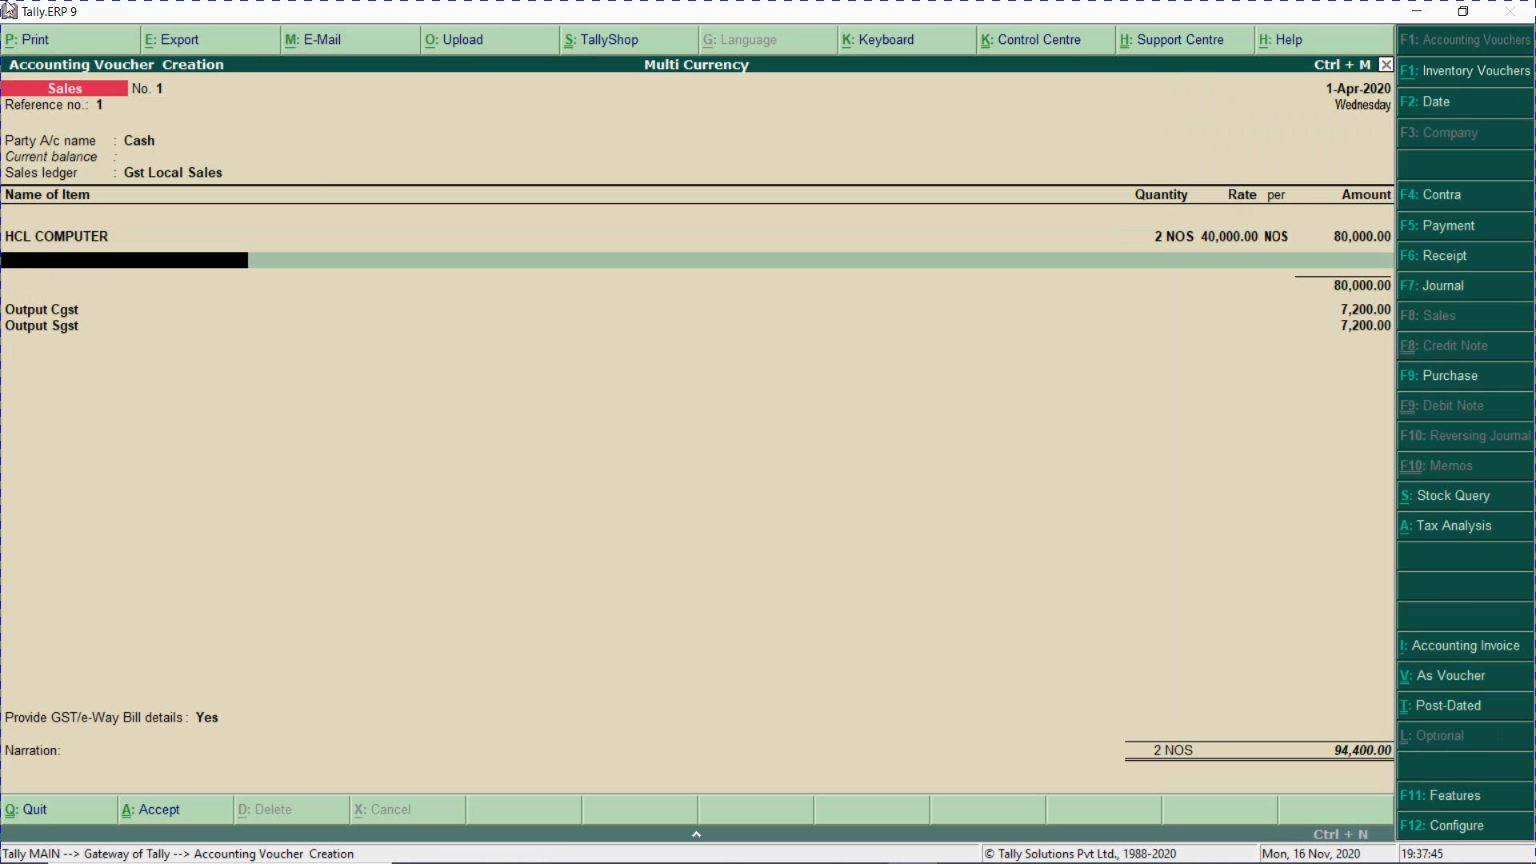
- Remove the Output Cgst and Output Sgst tax ledgers from the sales voucher
{"action": "key", "text": "Return"}
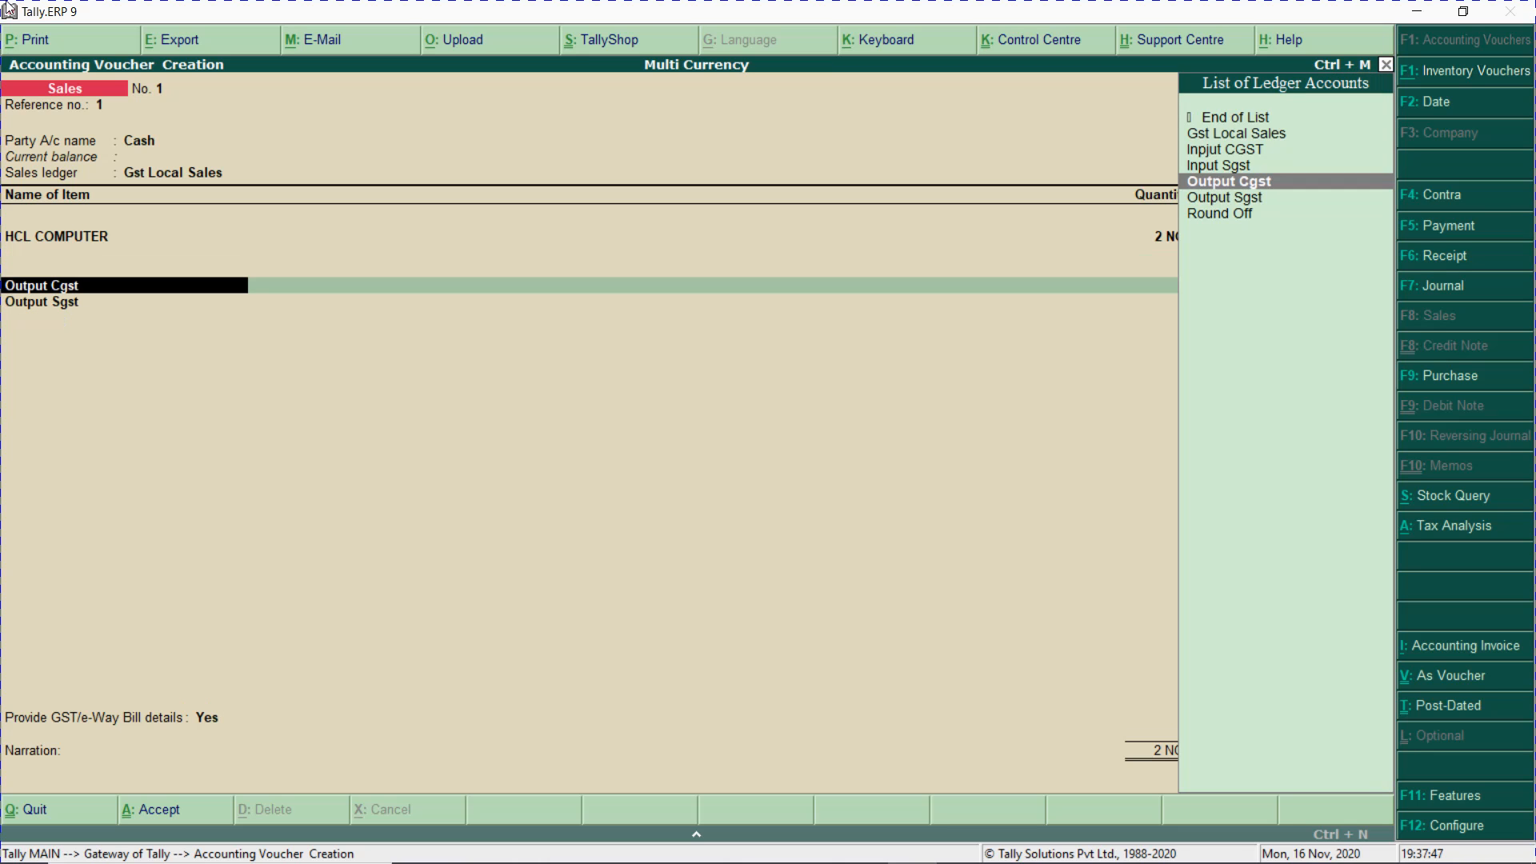
{"action": "key", "text": "Up"}
{"action": "key", "text": "Up"}
{"action": "key", "text": "Up"}
{"action": "key", "text": "Up"}
{"action": "key", "text": "Return"}
{"action": "key", "text": "Up"}
{"action": "key", "text": "Up"}
{"action": "key", "text": "Up"}
{"action": "key", "text": "Up"}
{"action": "key", "text": "Up"}
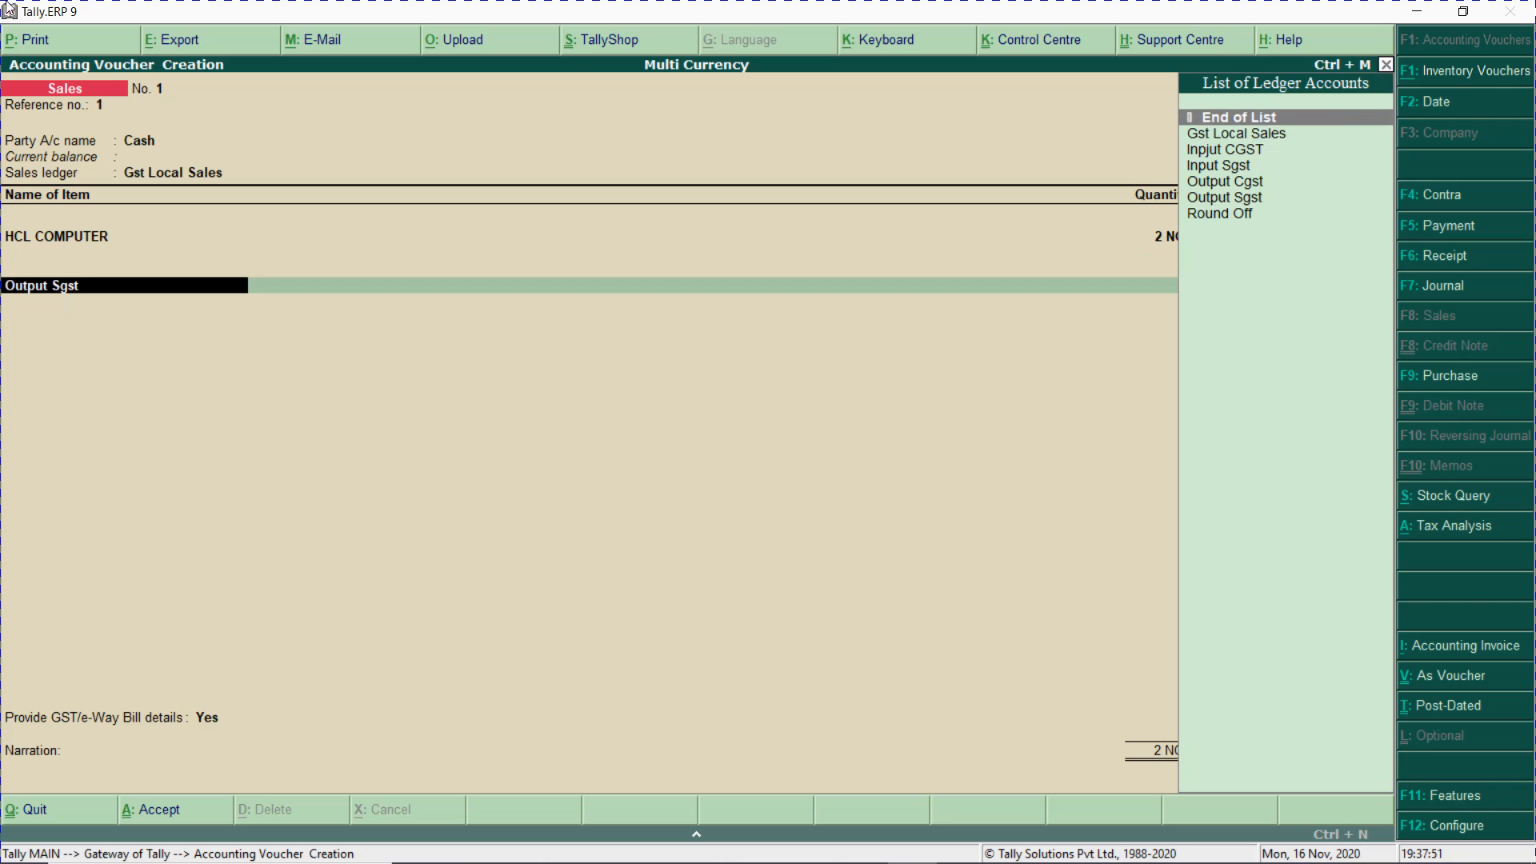
{"action": "key", "text": "Return"}
{"action": "key", "text": "BackSpace"}
{"action": "type", "text": "o"}
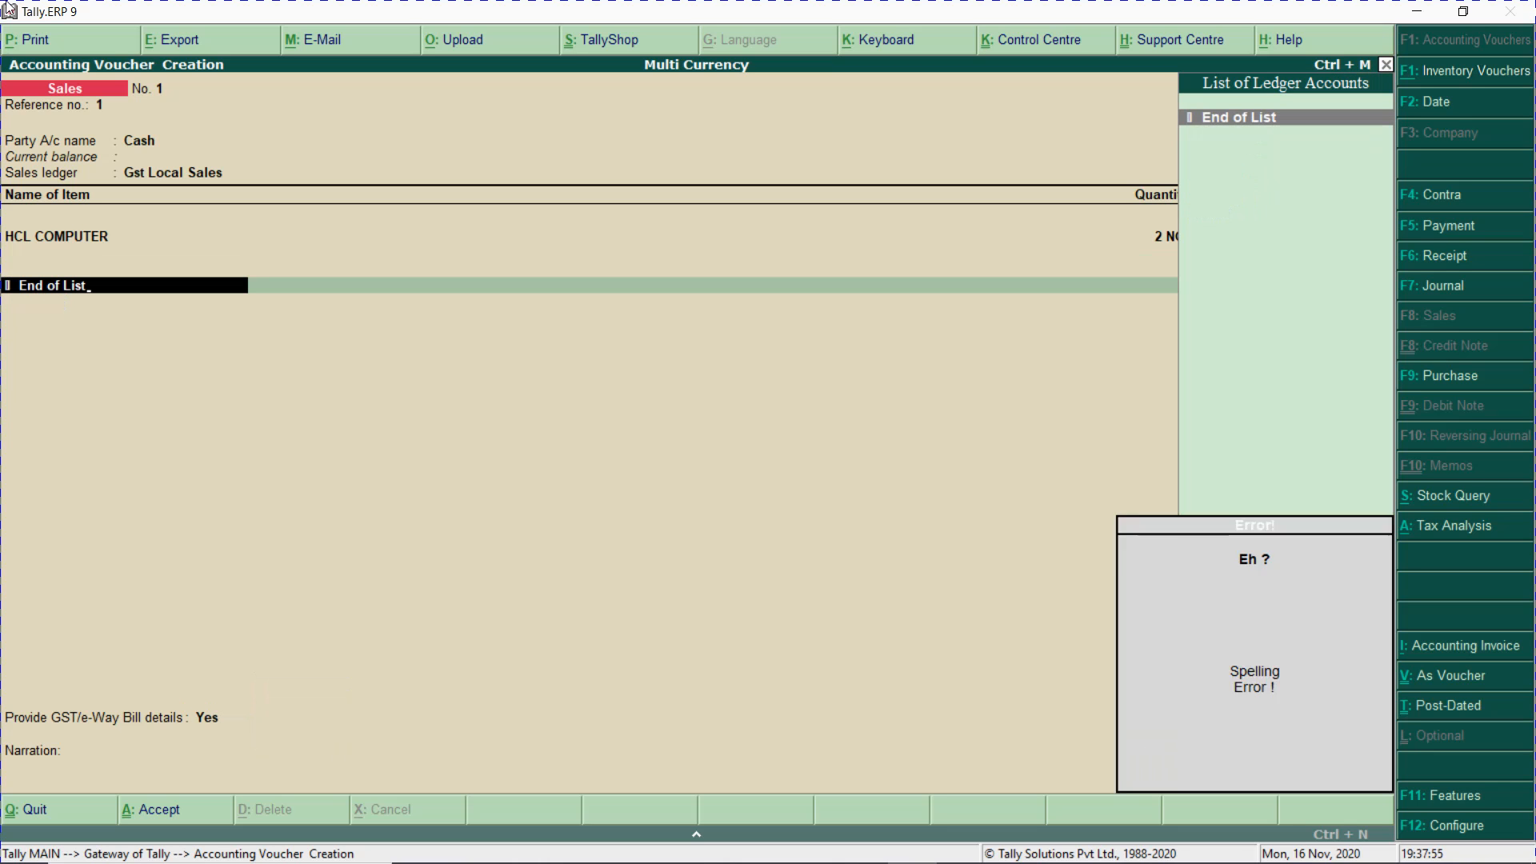
{"action": "left_click", "coordinate": [9, 8]}
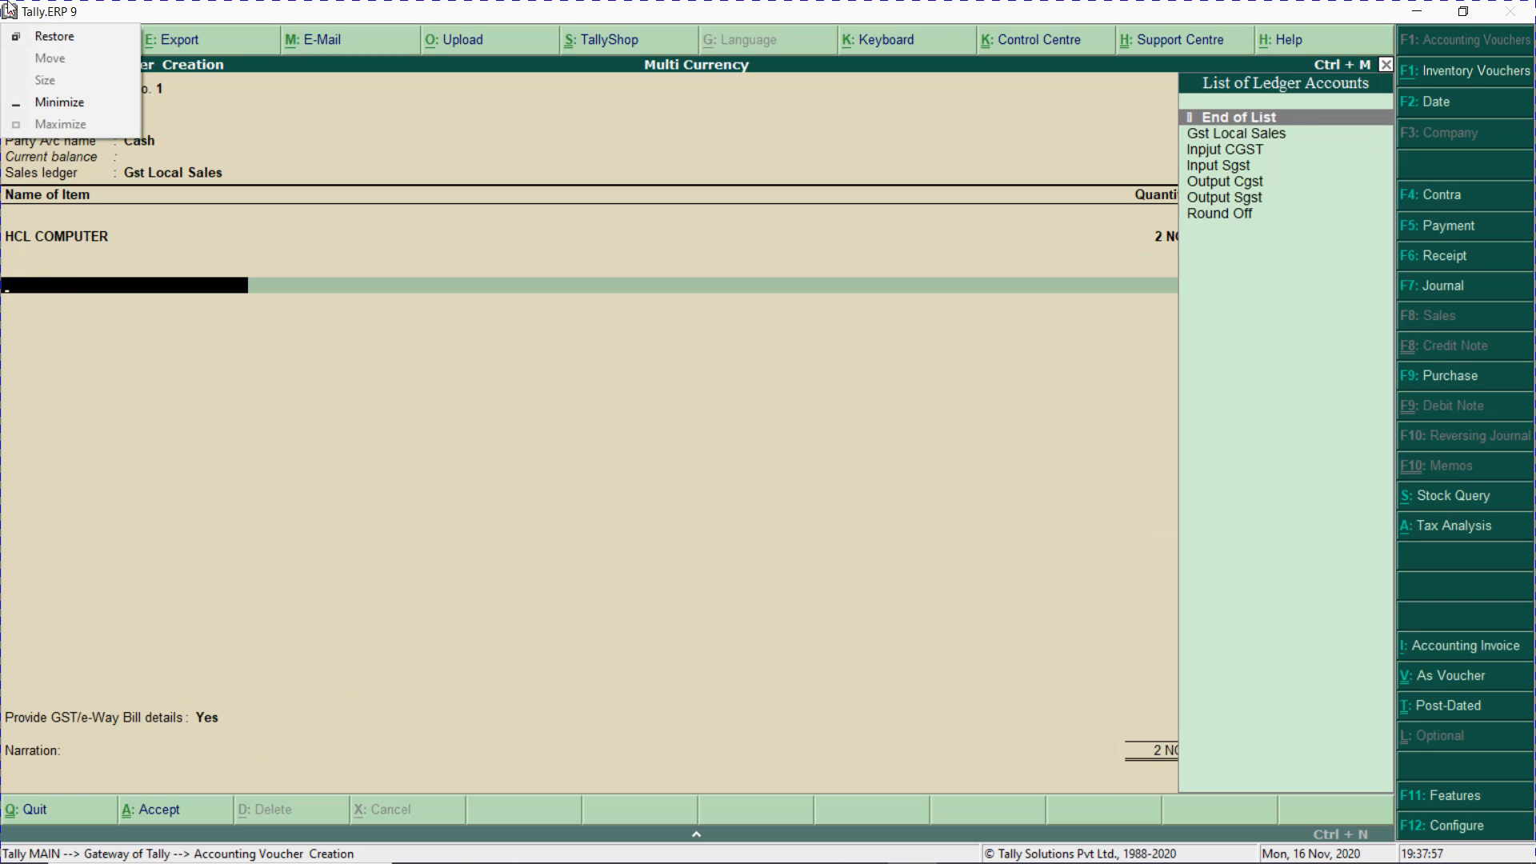
{"action": "key", "text": "Down"}
{"action": "key", "text": "Down"}
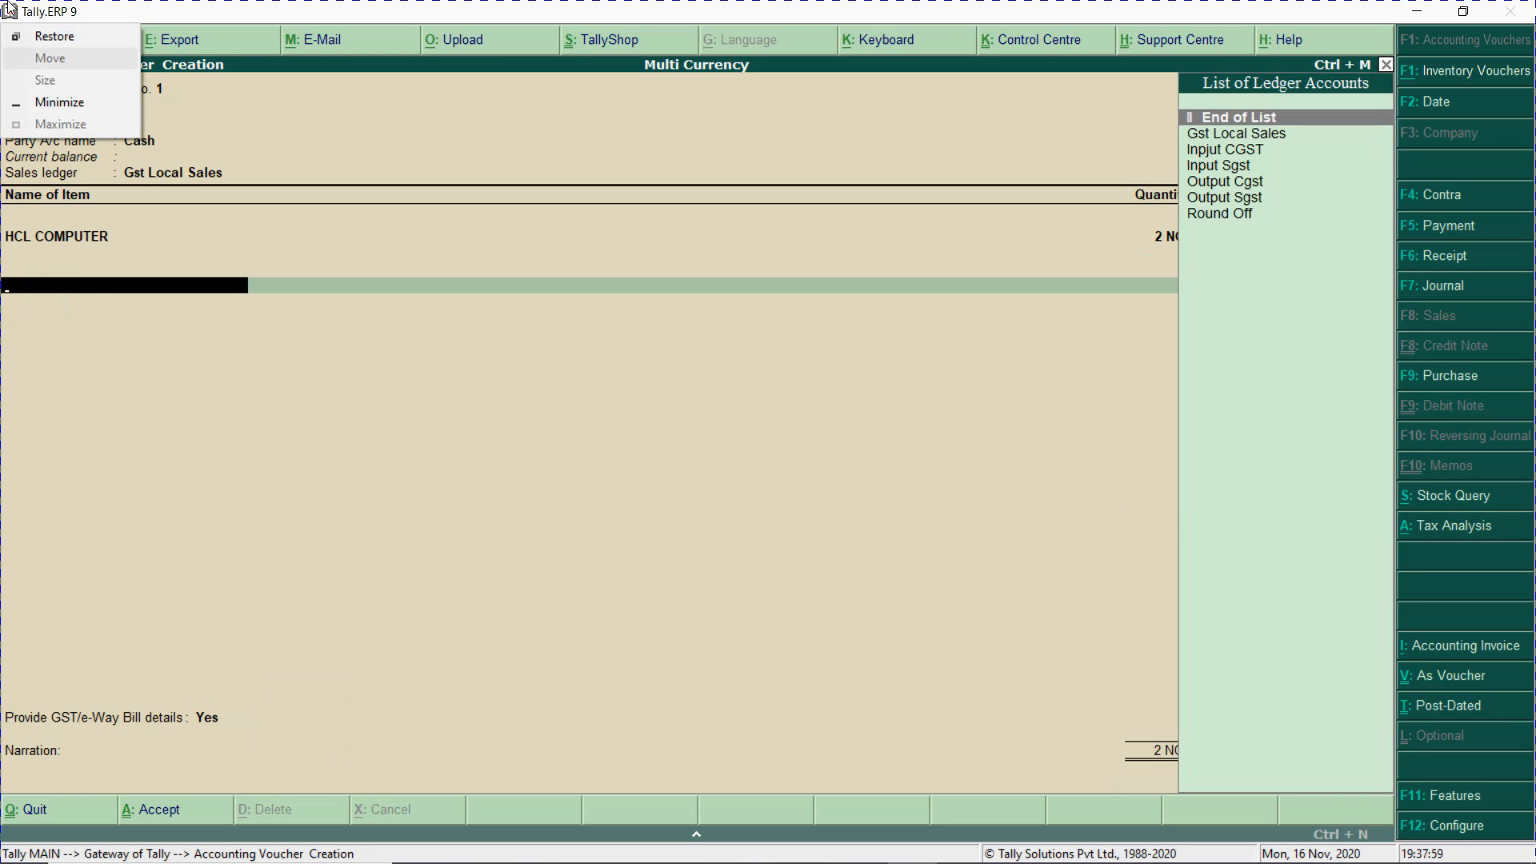
{"action": "key", "text": "Escape"}
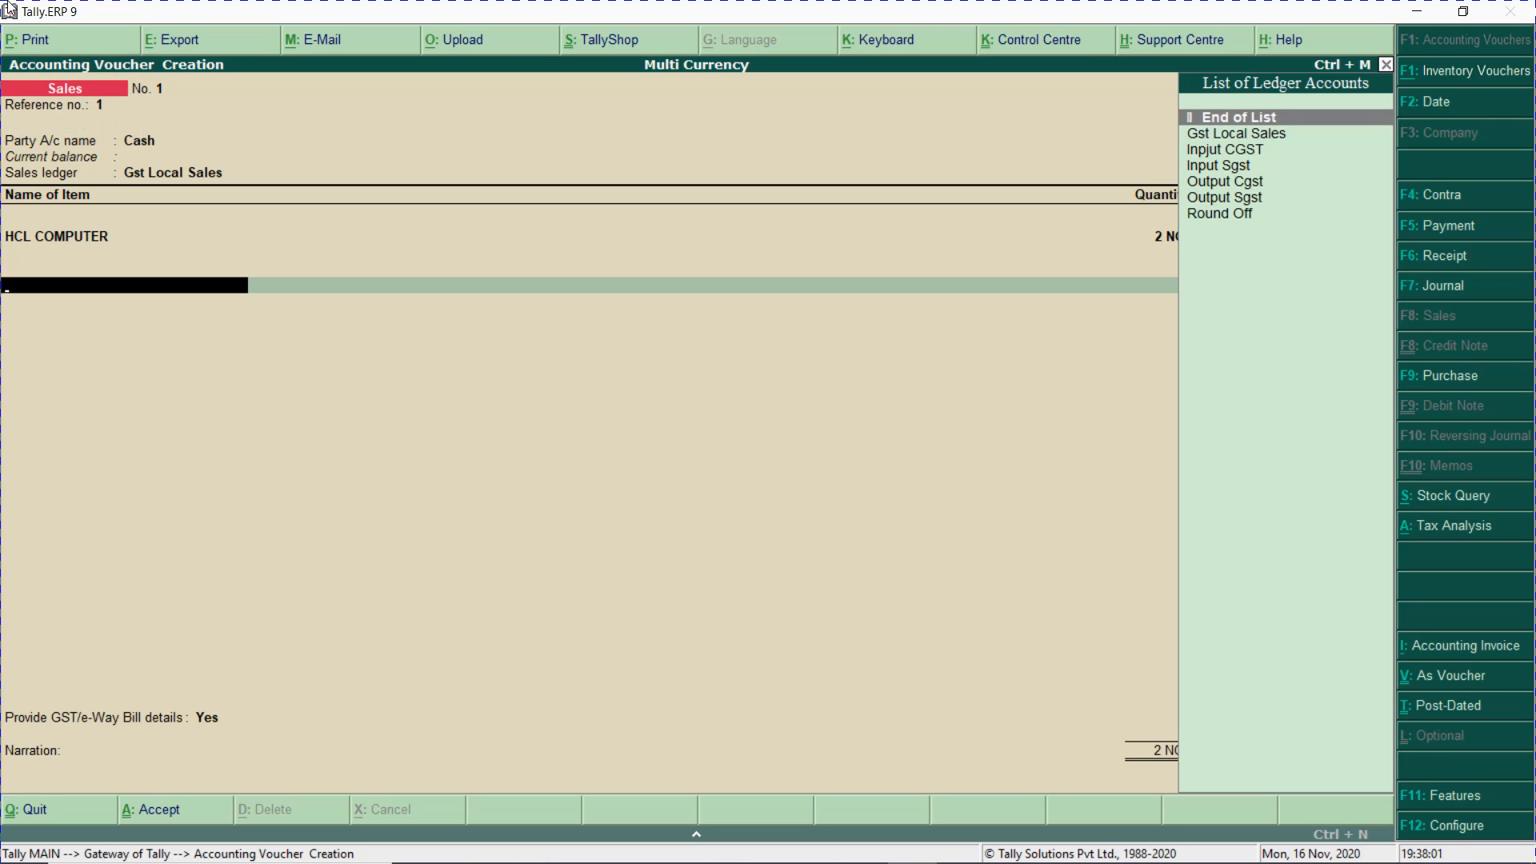
{"action": "left_click", "coordinate": [9, 8]}
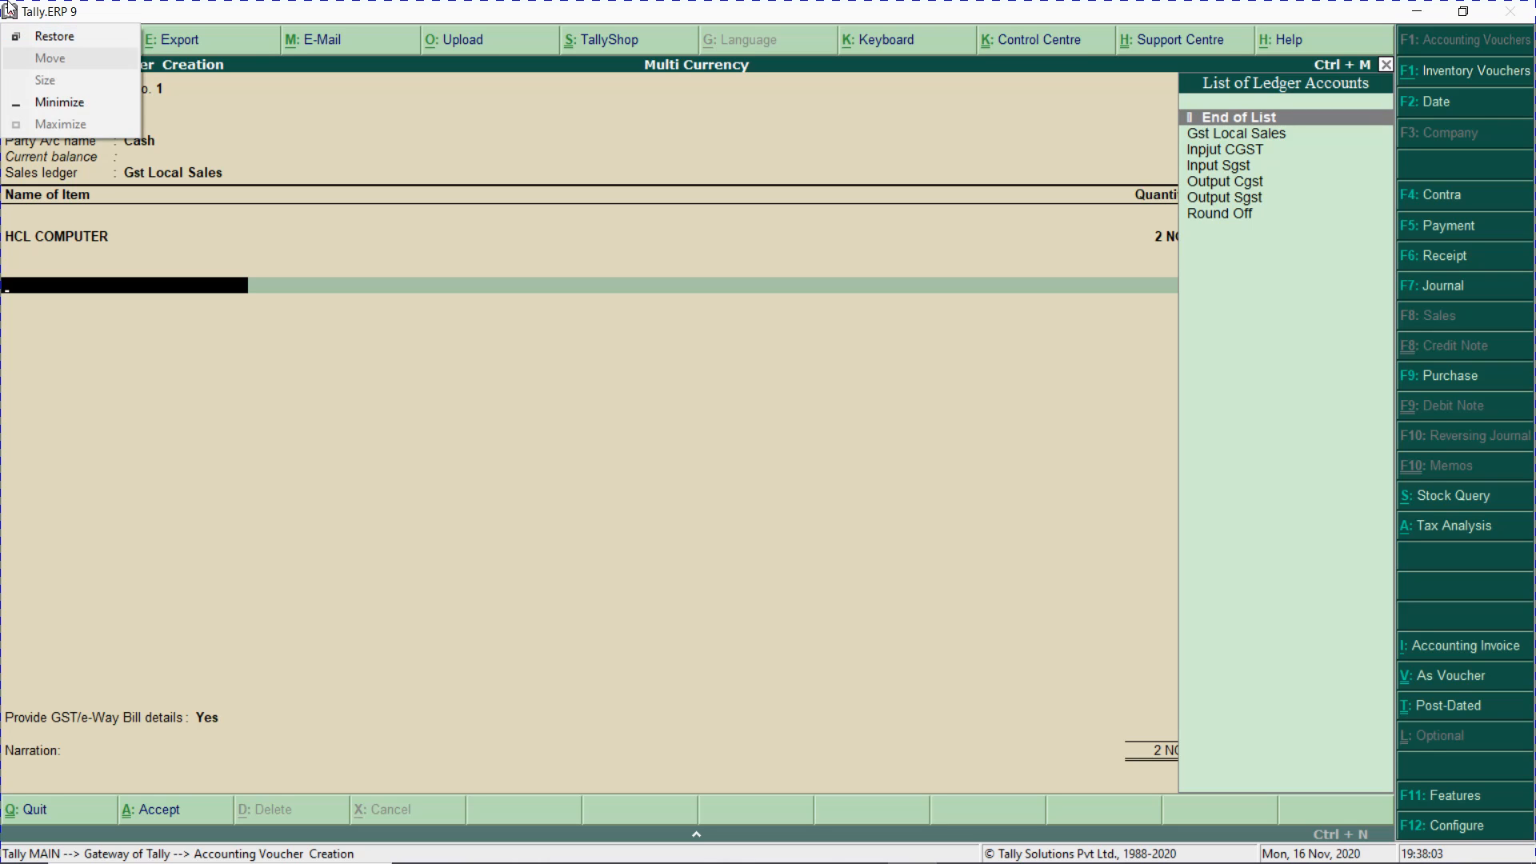
{"action": "key", "text": "Escape"}
- Start a new ledger named OUTPUT IGST from the voucher's tax line and place it under Duties & Taxes
{"action": "key", "text": "alt+c"}
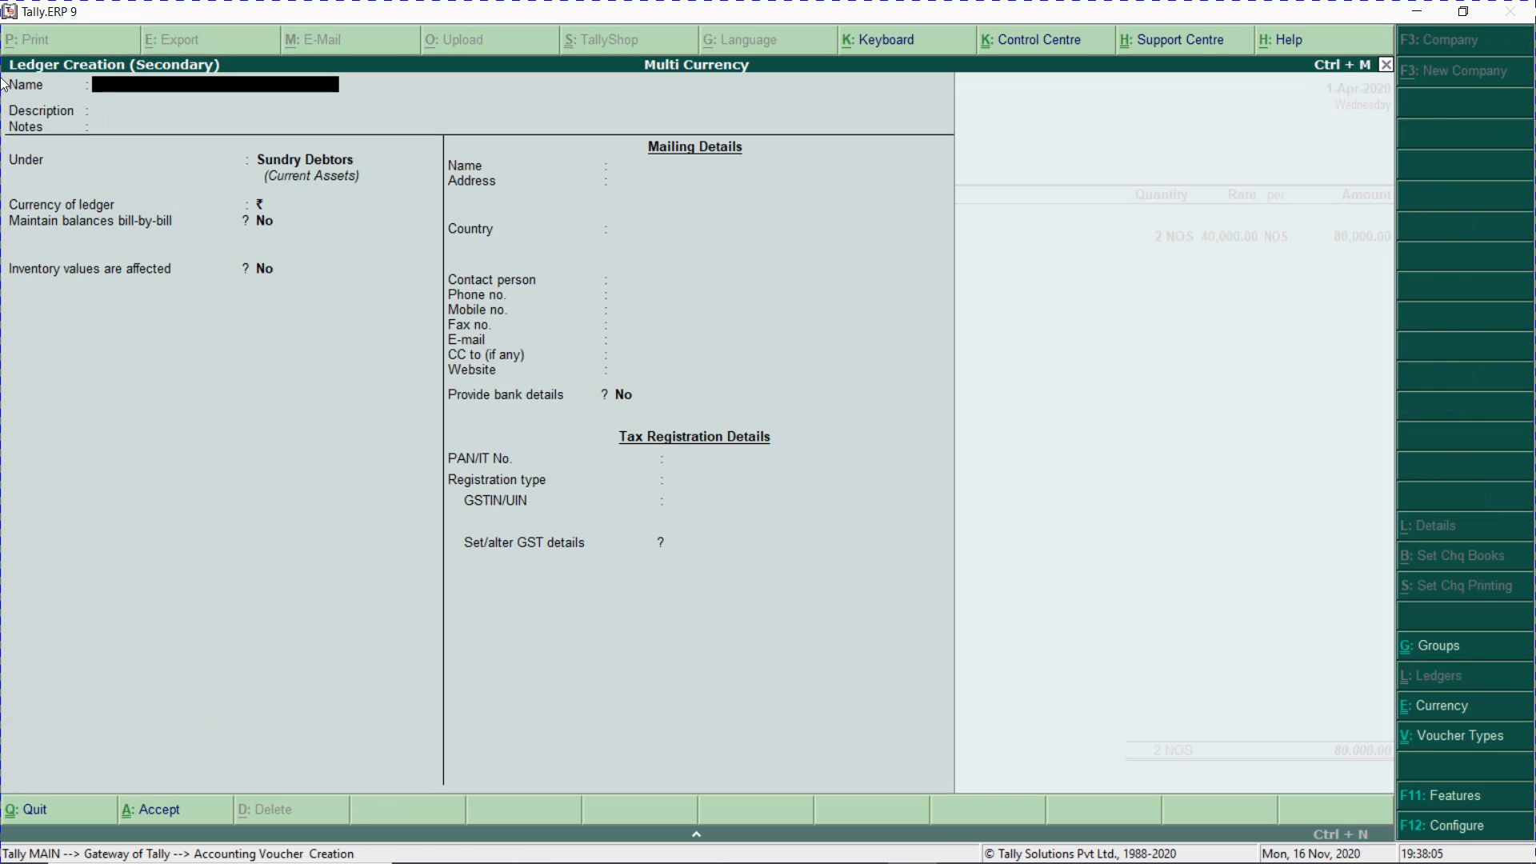
{"action": "type", "text": "OUTPUT IGST"}
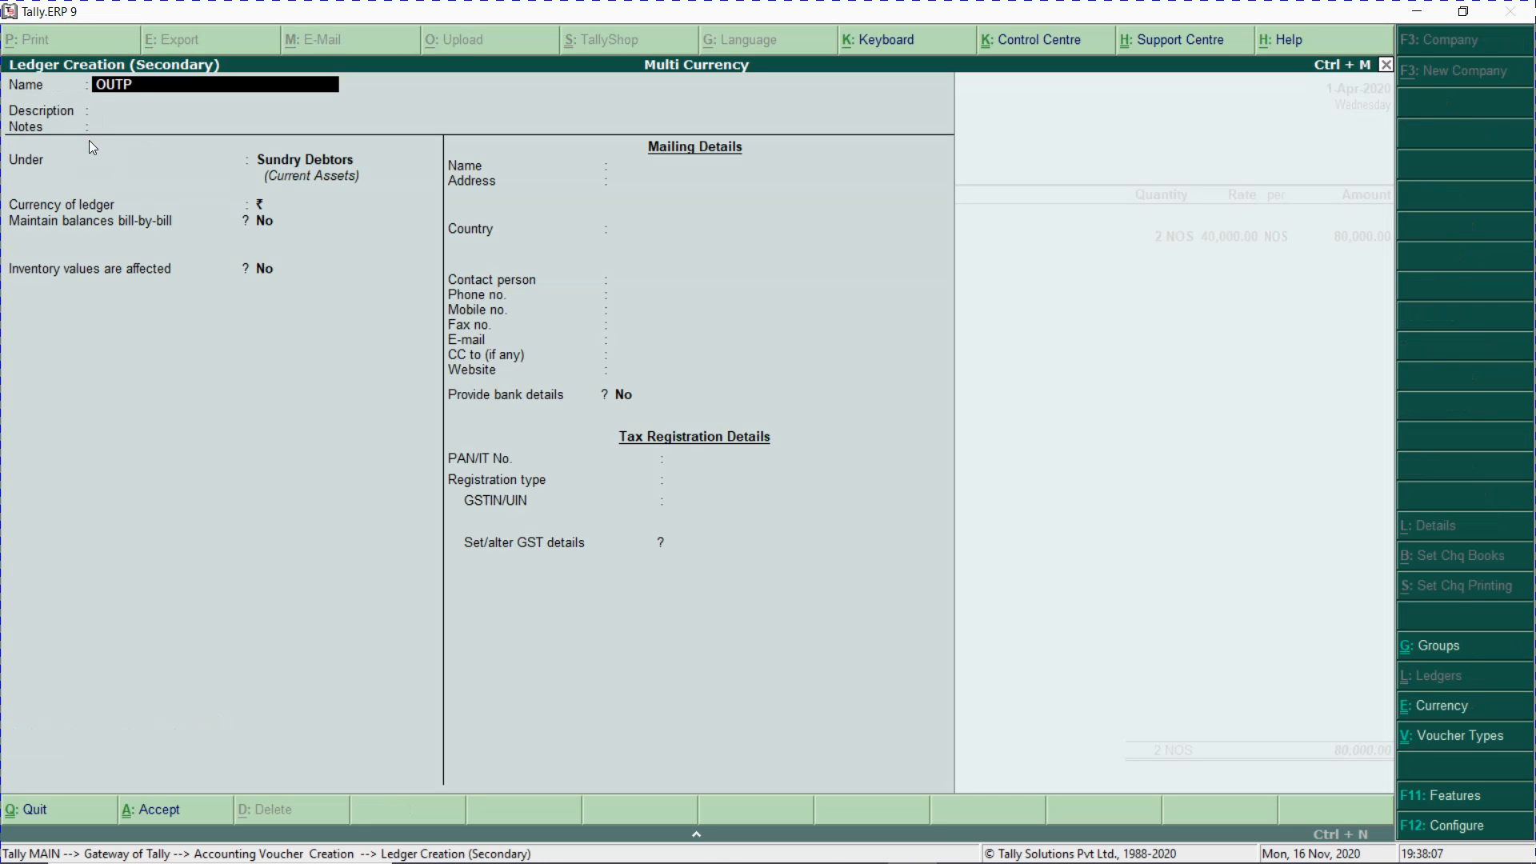
{"action": "key", "text": "Return"}
{"action": "key", "text": "Return"}
{"action": "key", "text": "Return"}
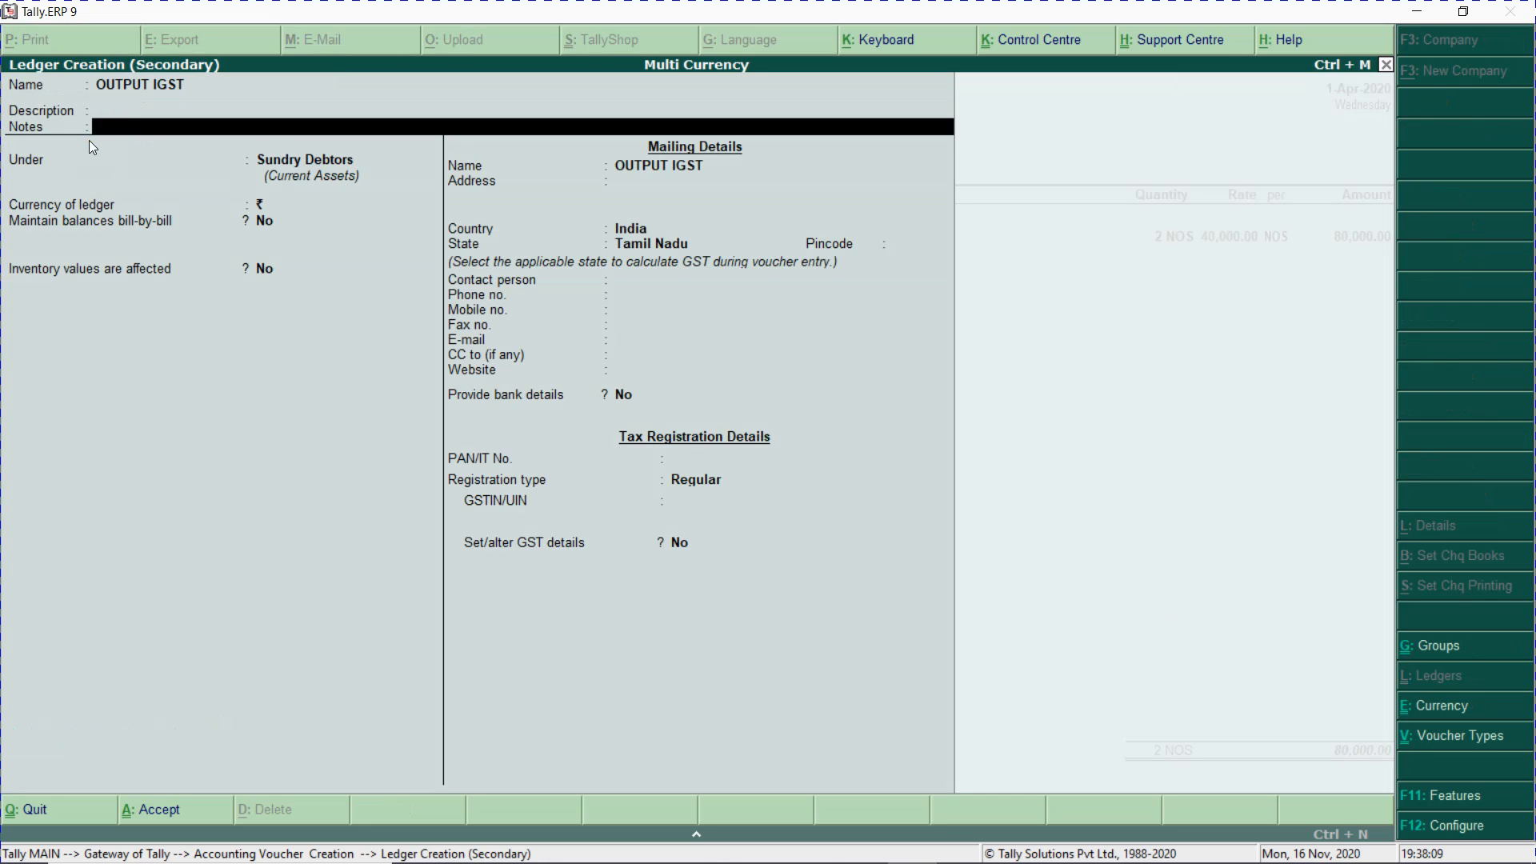
{"action": "type", "text": "DUT"}
{"action": "key", "text": "Return"}
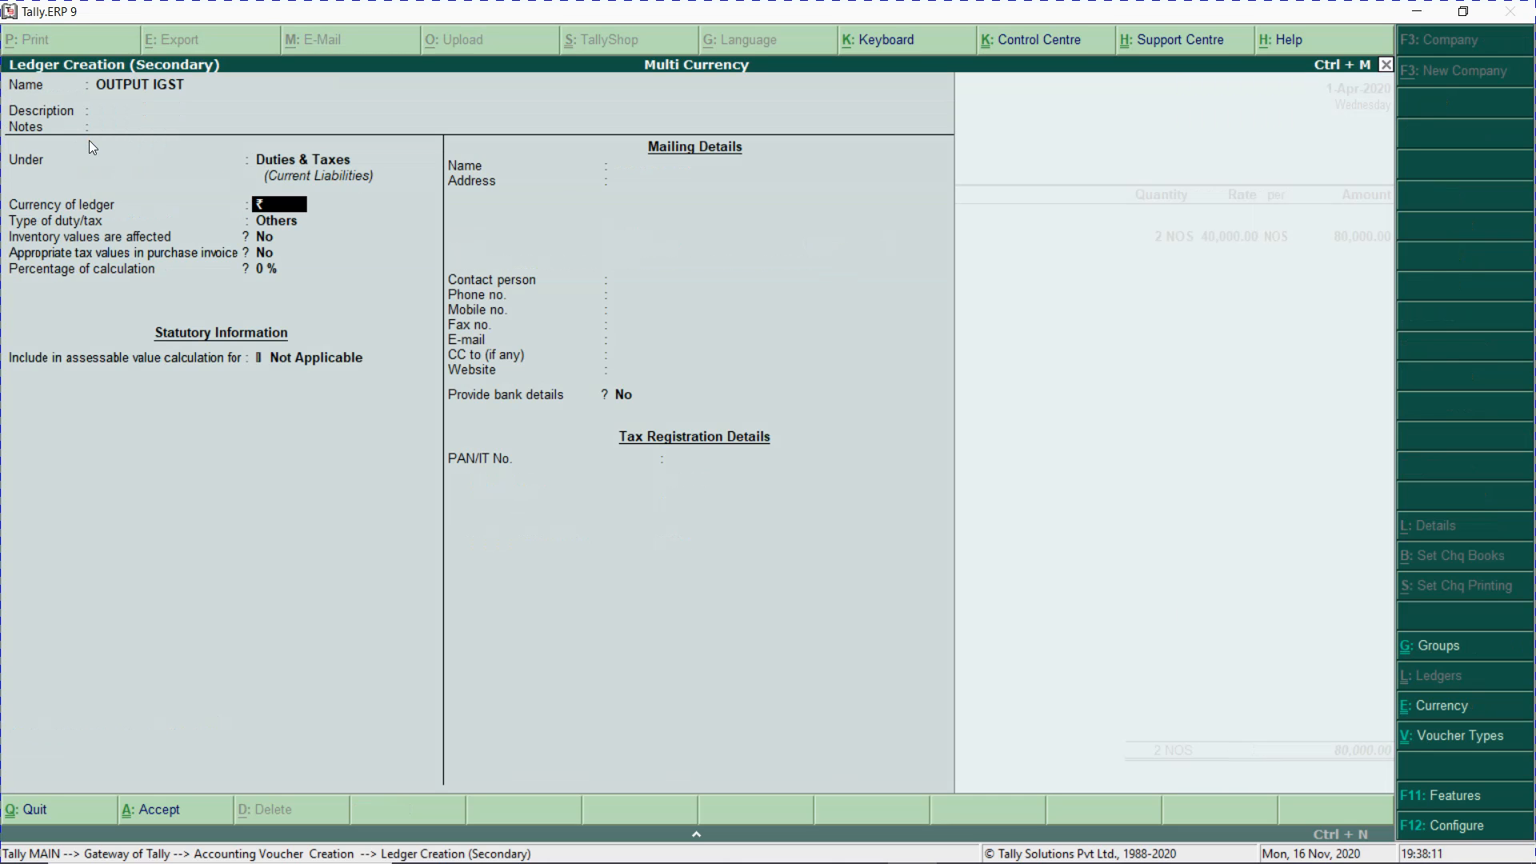
- Set the OUTPUT IGST ledger's duty type to GST and tax type to Integrated Tax, and save it
{"action": "key", "text": "Return"}
{"action": "key", "text": "Up"}
{"action": "key", "text": "Return"}
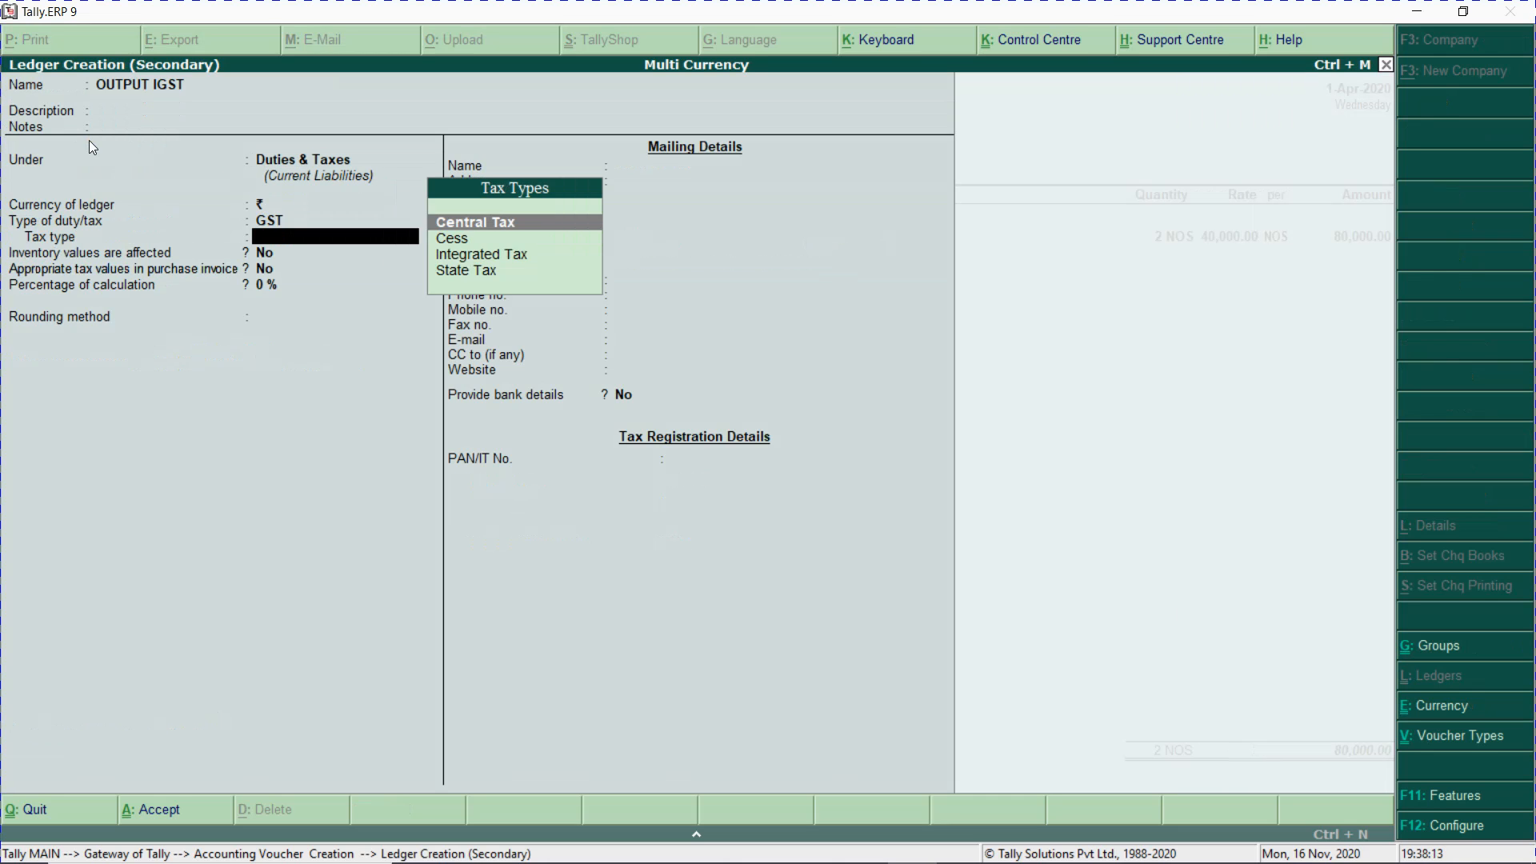
{"action": "key", "text": "Down"}
{"action": "key", "text": "Down"}
{"action": "key", "text": "Return"}
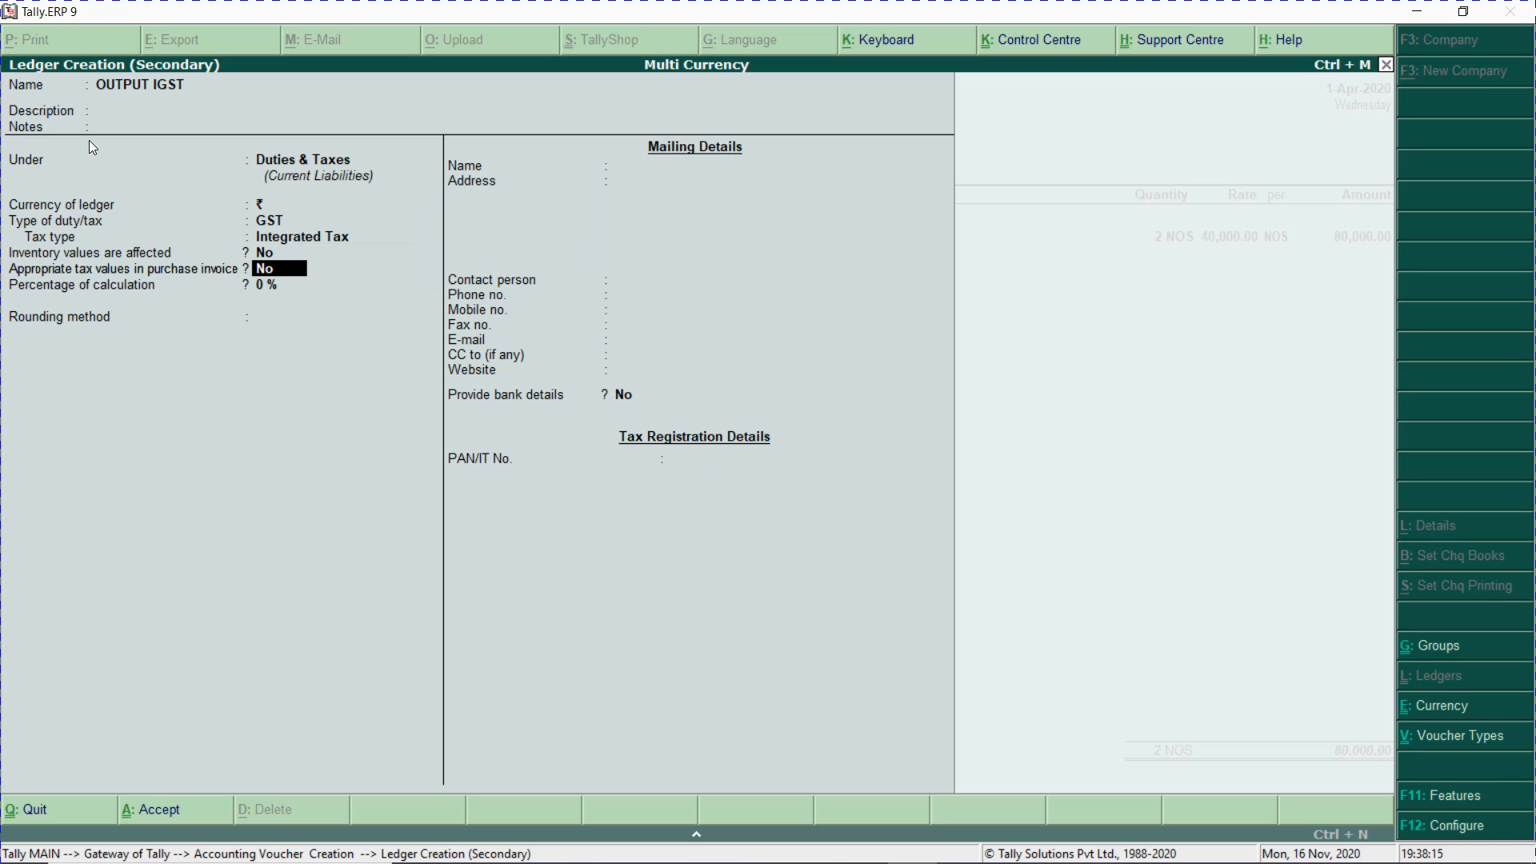
{"action": "key", "text": "ctrl+a"}
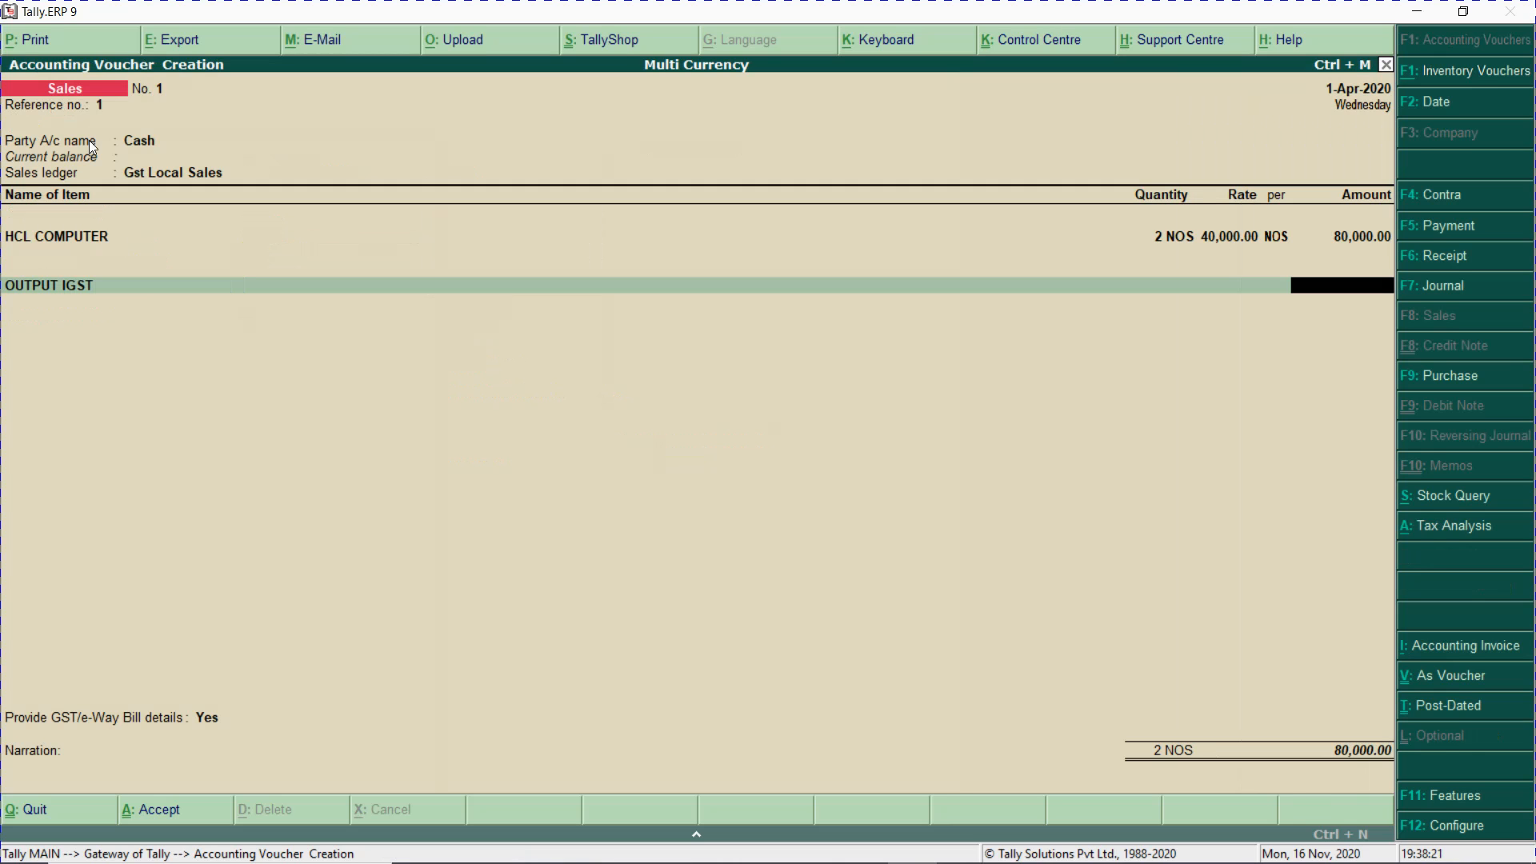
- Replace the OUTPUT IGST line in the sales voucher with the Inpjut CGST ledger
{"action": "key", "text": "BackSpace"}
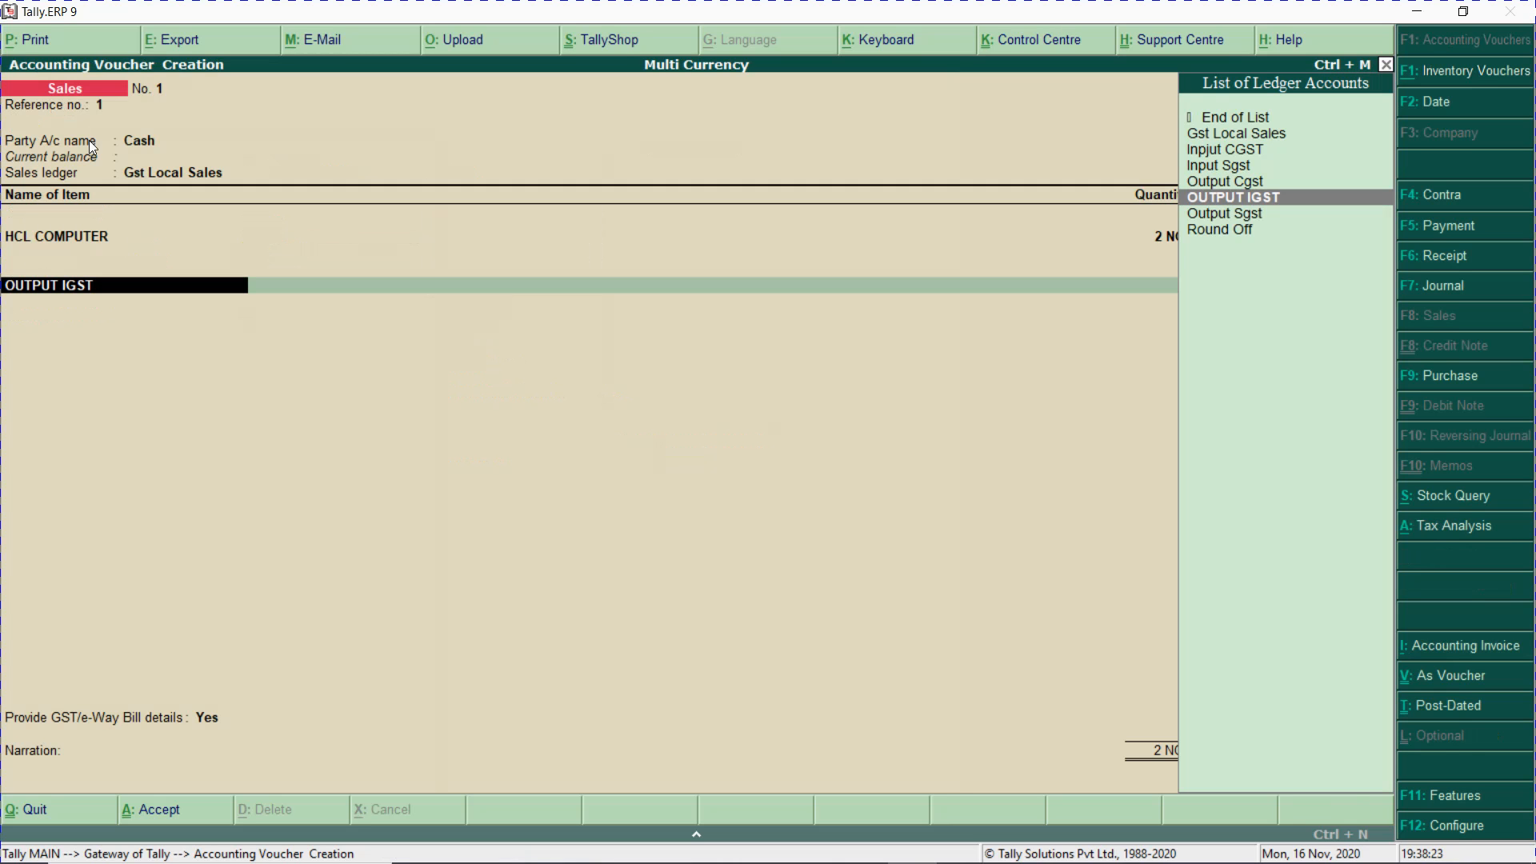
{"action": "key", "text": "Up"}
{"action": "key", "text": "Up"}
{"action": "key", "text": "Up"}
{"action": "key", "text": "Return"}
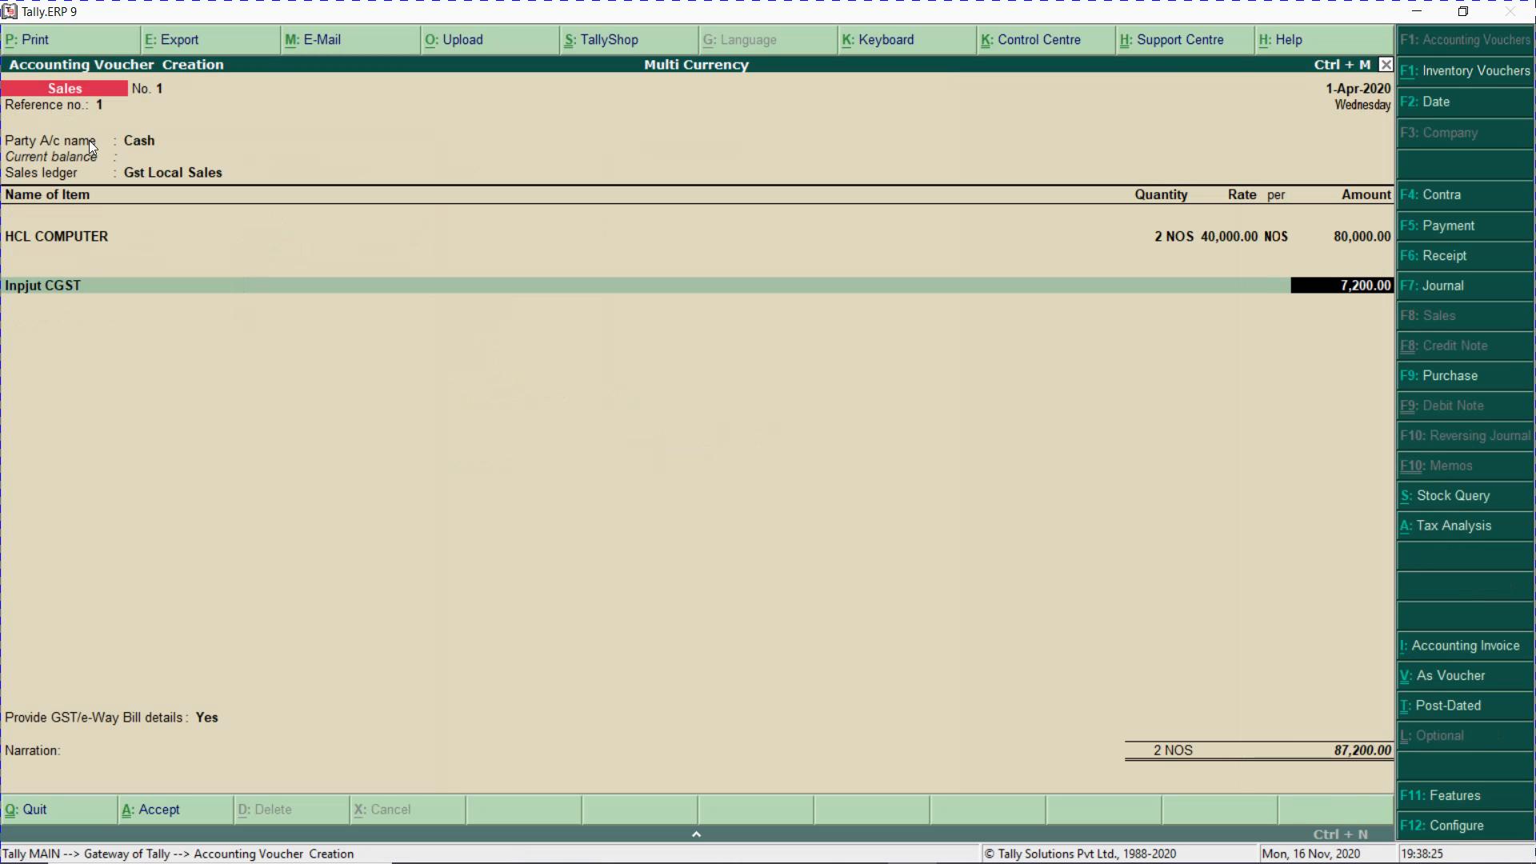
{"action": "key", "text": "Return"}
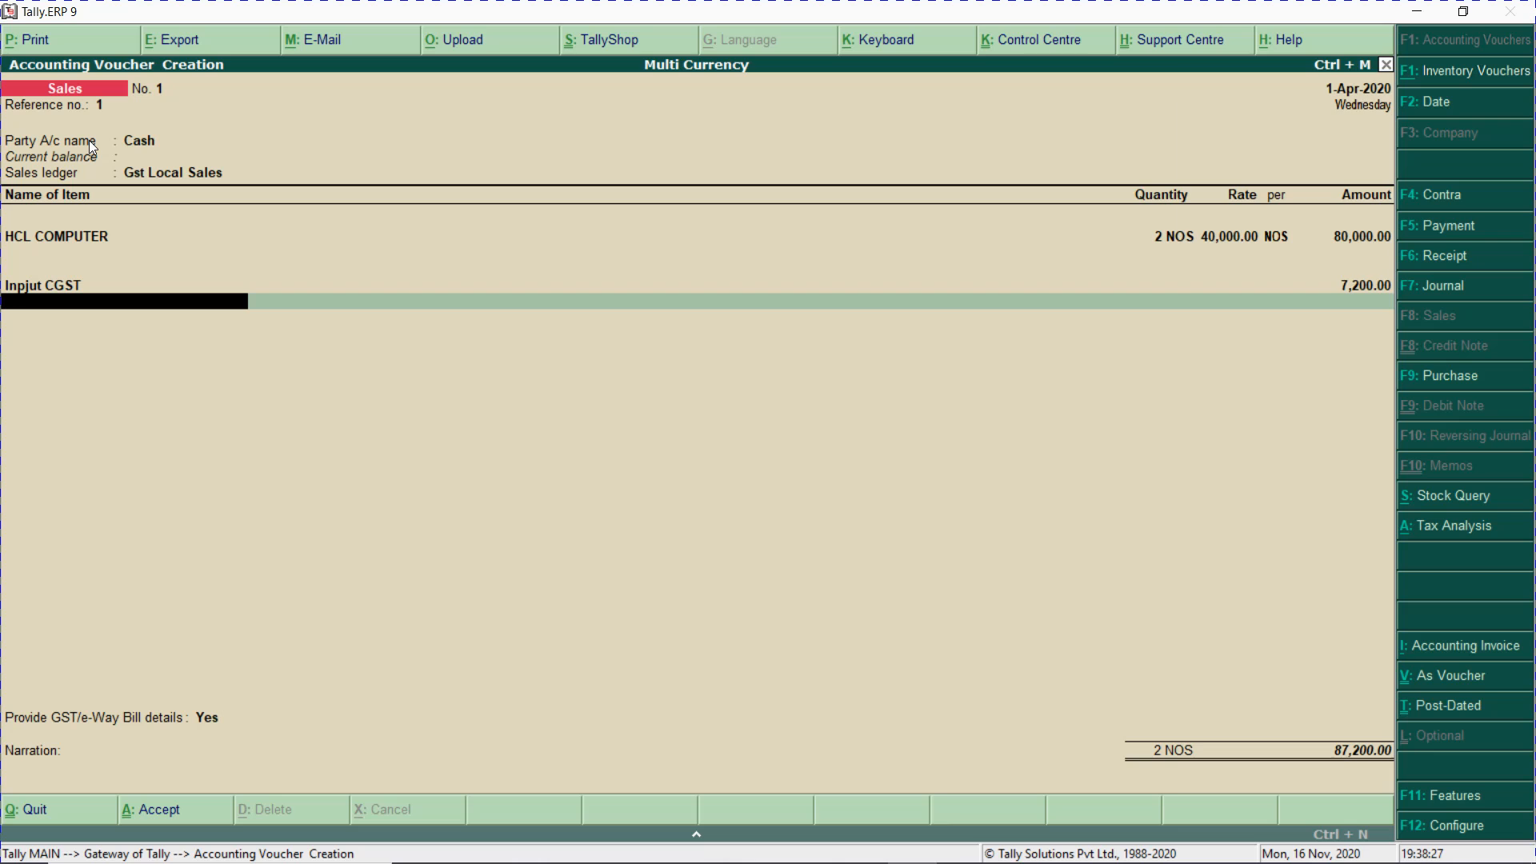
- Add the Output Sgst ledger as the second tax line of the sales voucher
{"action": "type", "text": "SGS"}
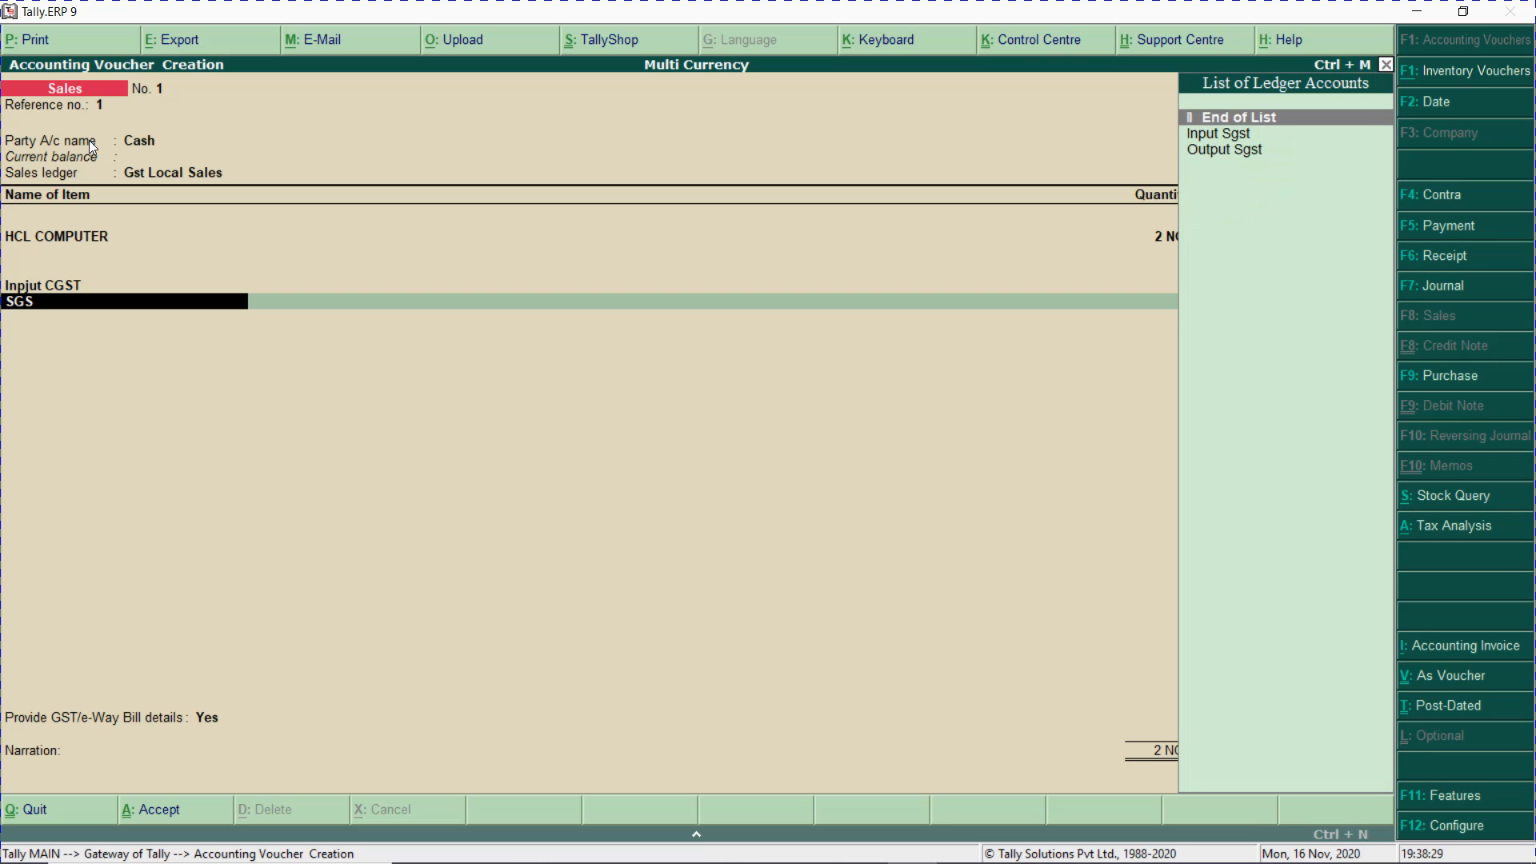
{"action": "key", "text": "Down"}
{"action": "key", "text": "Down"}
{"action": "key", "text": "Return"}
{"action": "key", "text": "Return"}
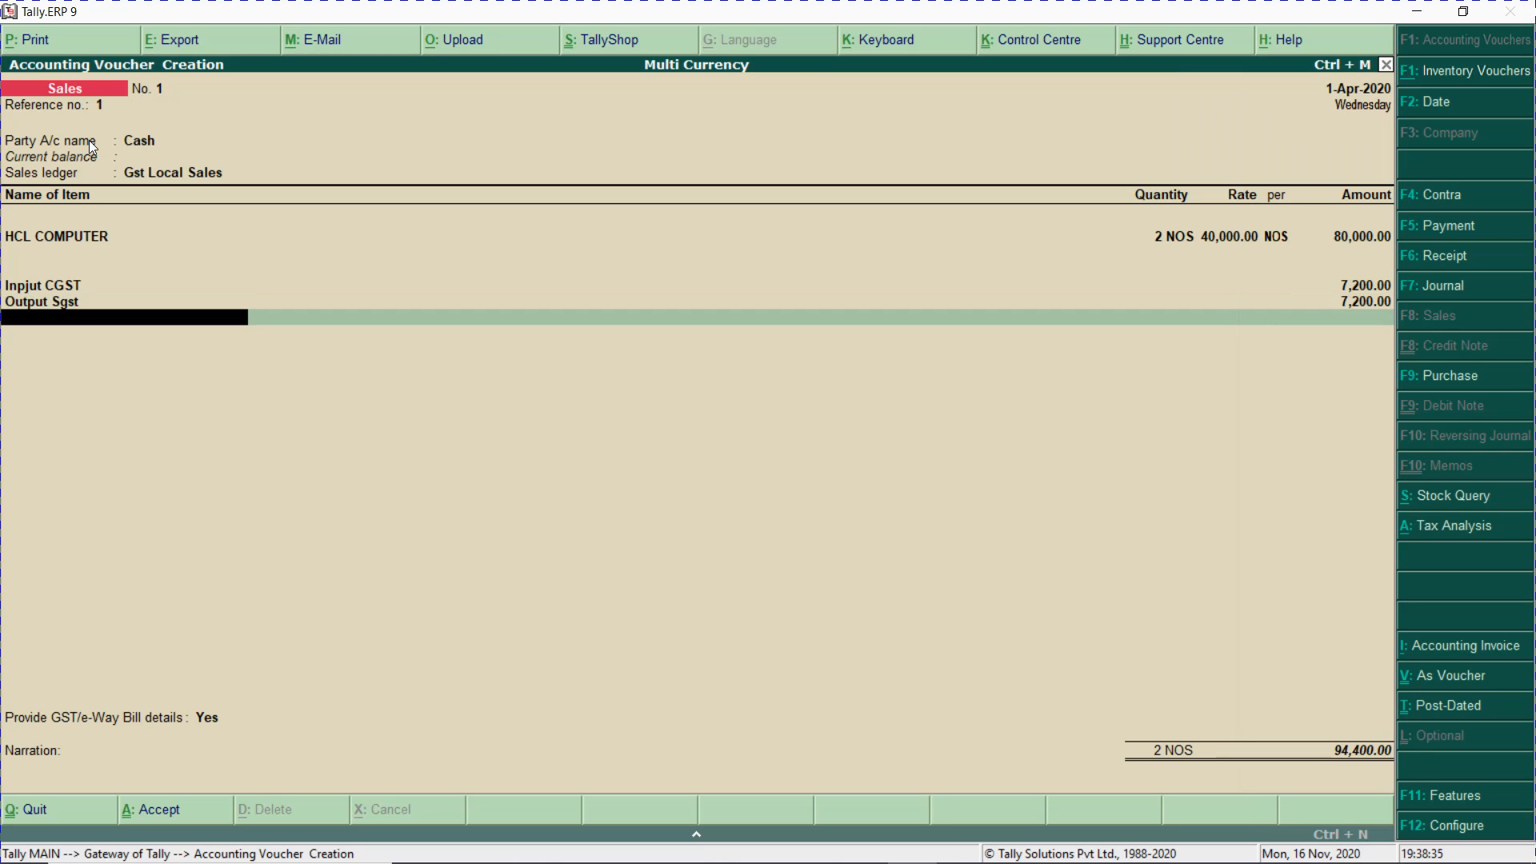
- Finish the tax lines, keep GST/e-Way Bill details at Yes and save the sales voucher
{"action": "key", "text": "Return"}
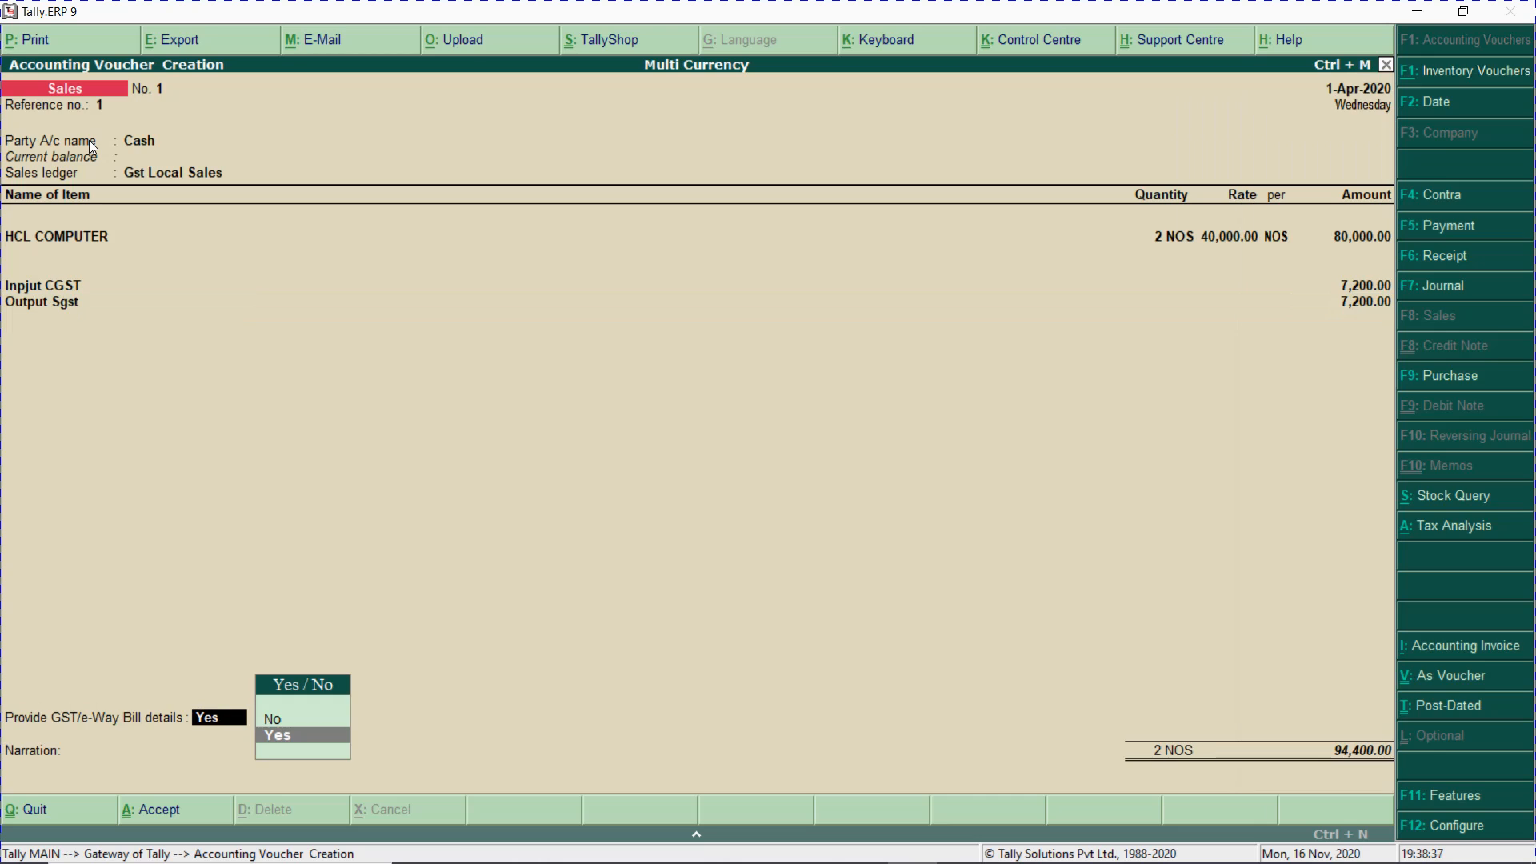
{"action": "key", "text": "Return"}
{"action": "key", "text": "ctrl+a"}
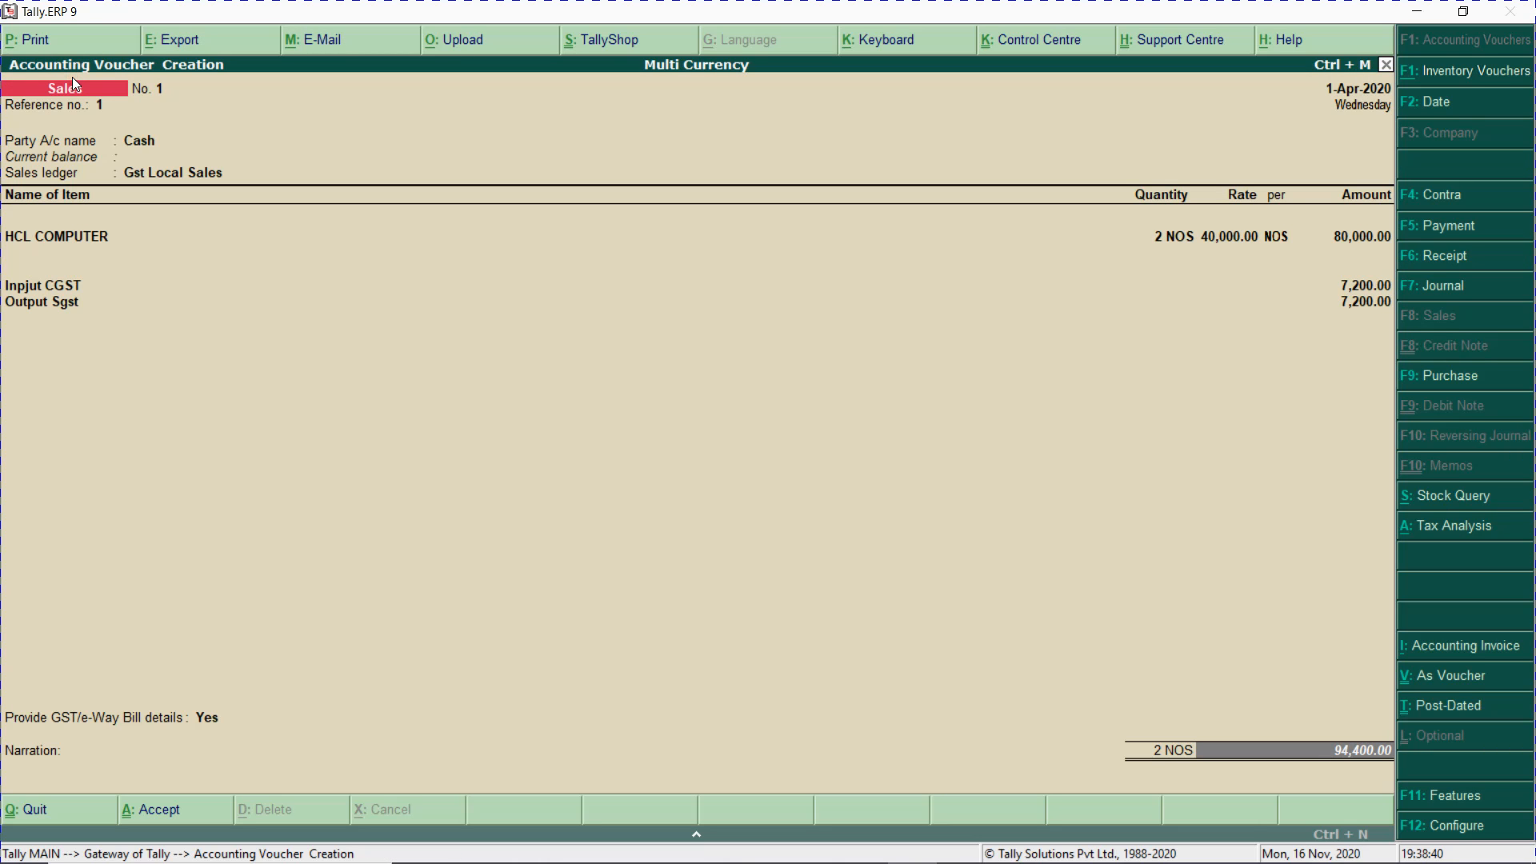
{"action": "key", "text": "ctrl+a"}
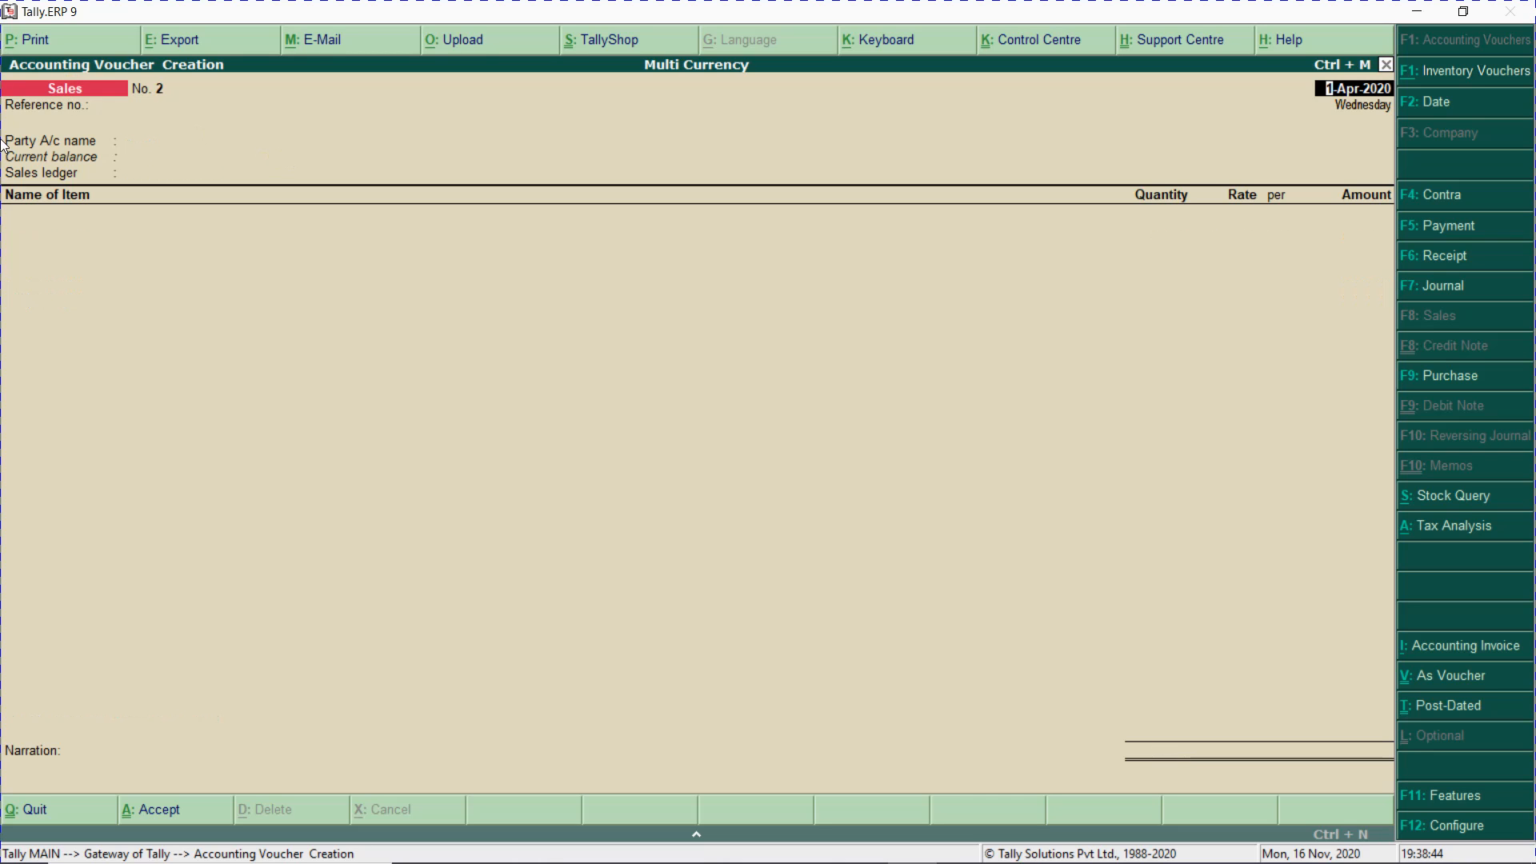
- Start the next sales voucher with reference number 2 and Cash as the party account
{"action": "key", "text": "Return"}
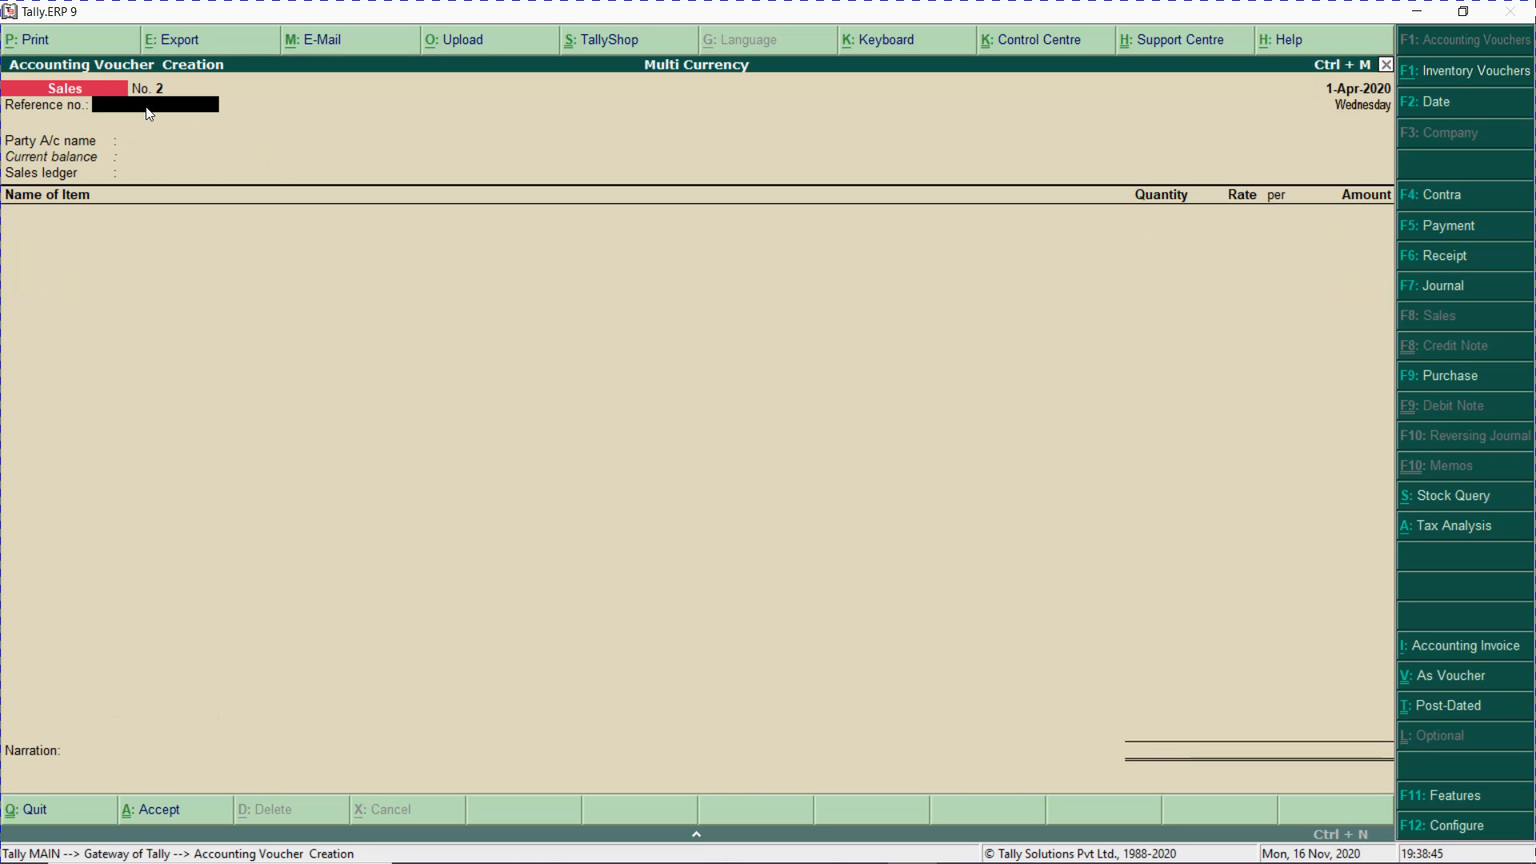
{"action": "type", "text": "2"}
{"action": "key", "text": "Return"}
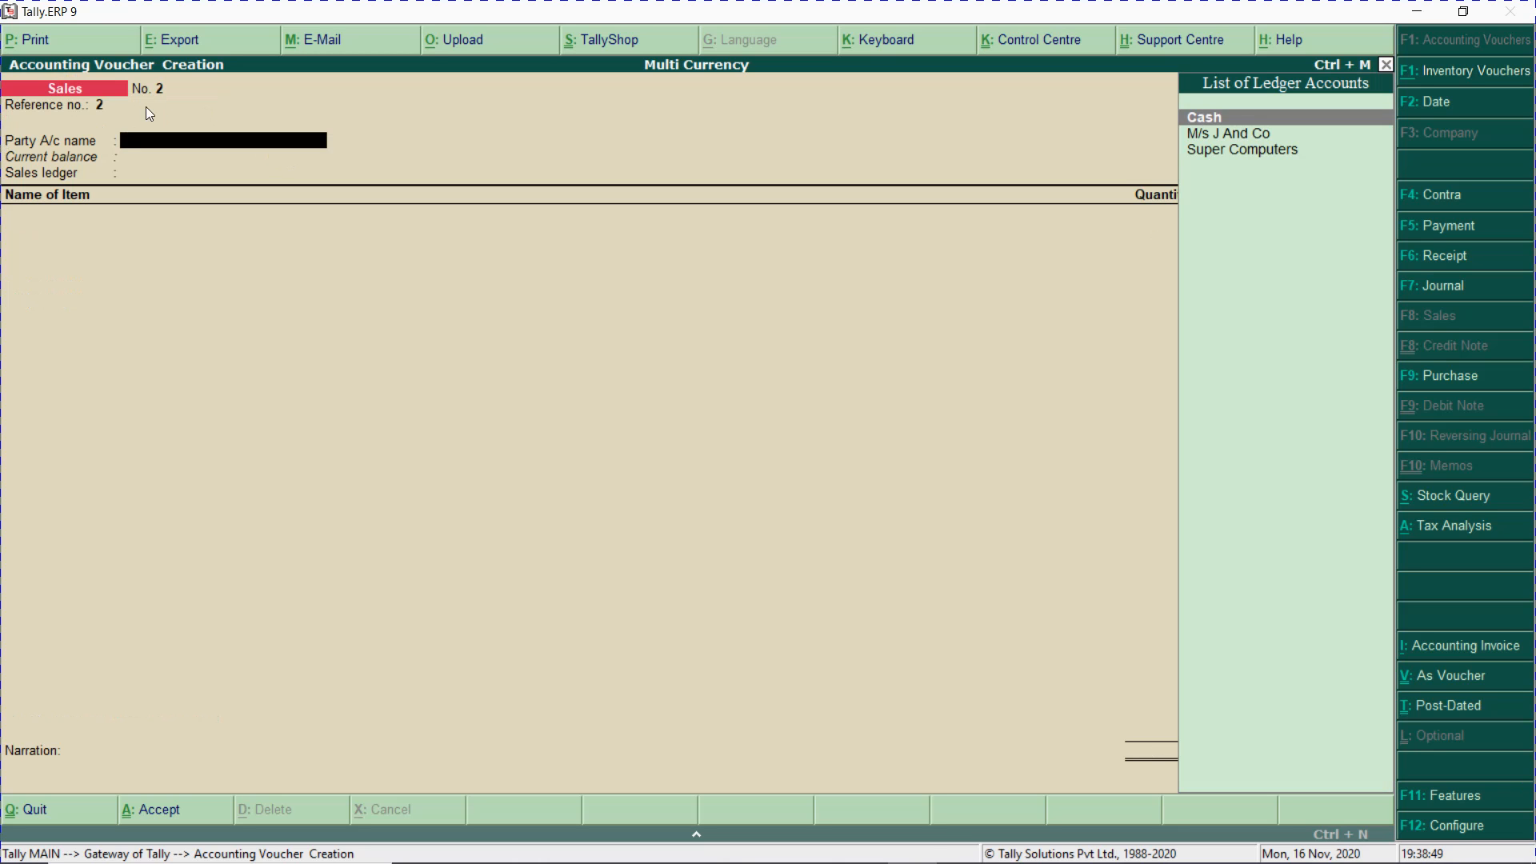
{"action": "key", "text": "Return"}
{"action": "key", "text": "Return"}
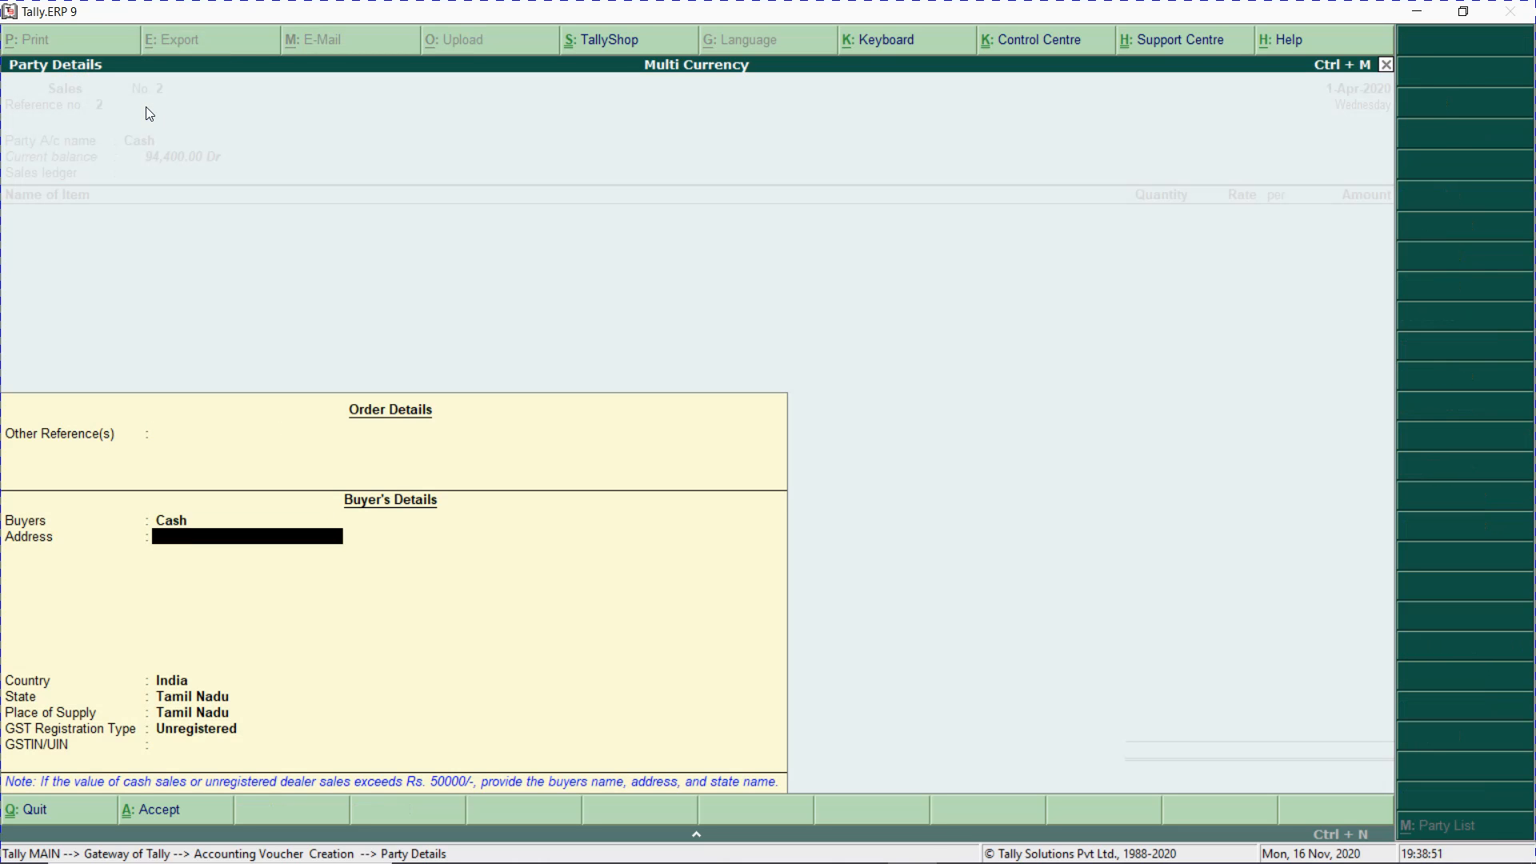
- Set the buyer's state and place of supply to Telangana in the party details and accept them
{"action": "key", "text": "Return"}
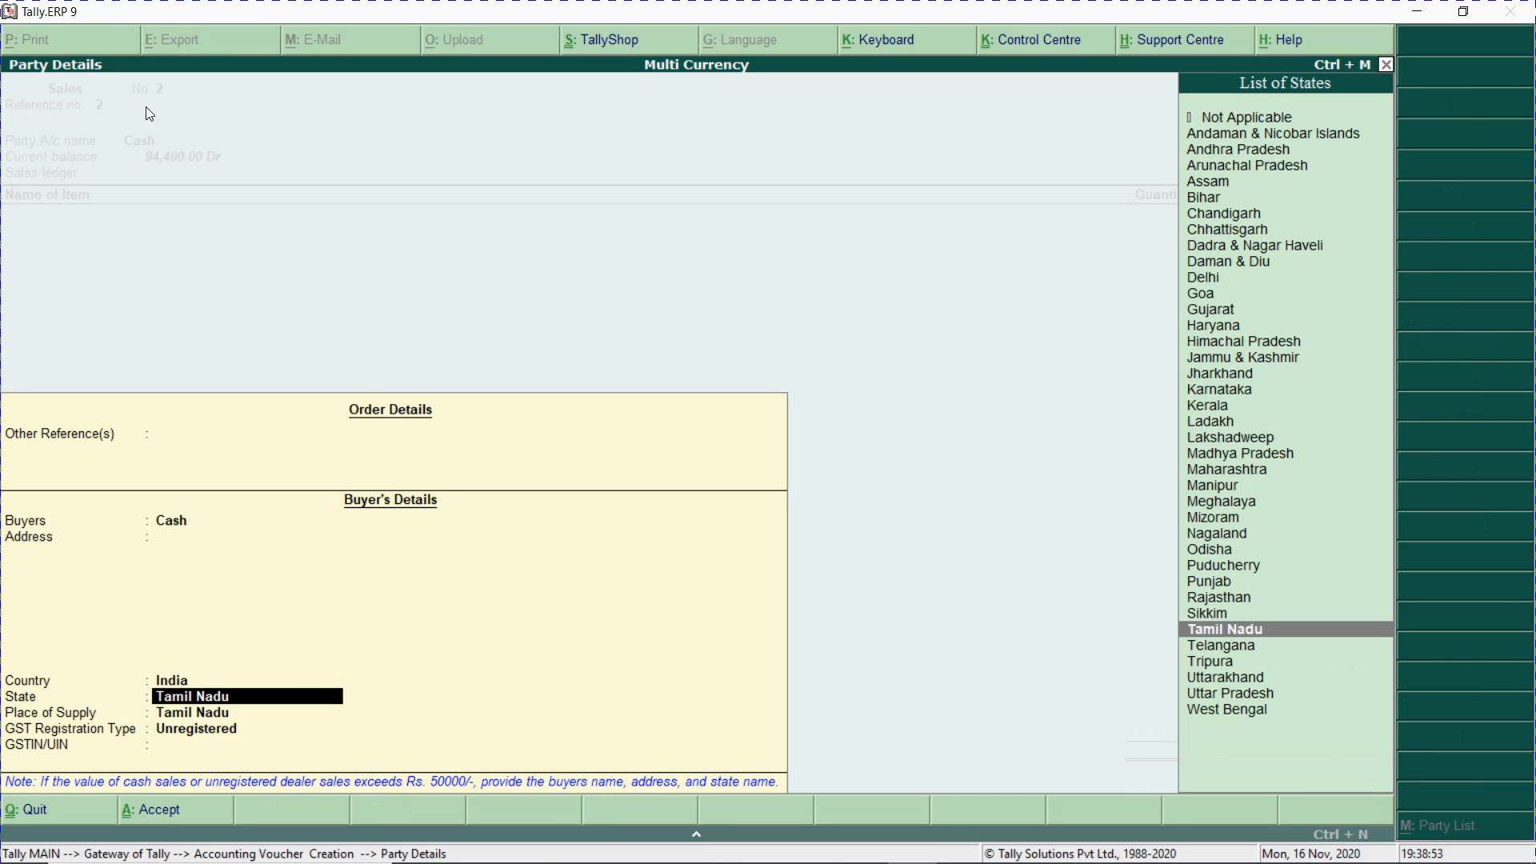
{"action": "key", "text": "Down"}
{"action": "key", "text": "Return"}
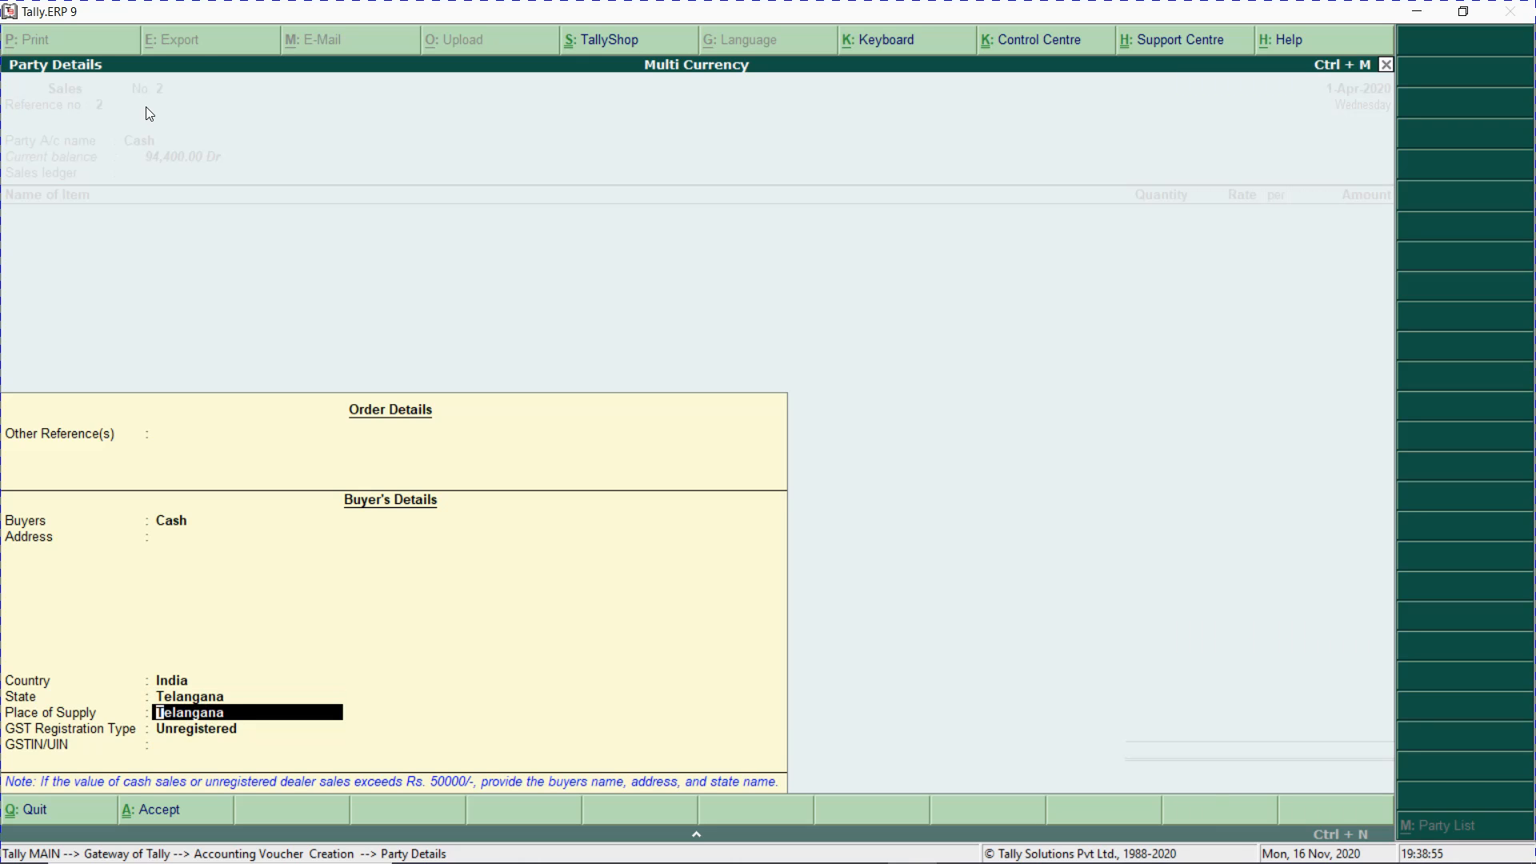
{"action": "key", "text": "Return"}
{"action": "key", "text": "Return"}
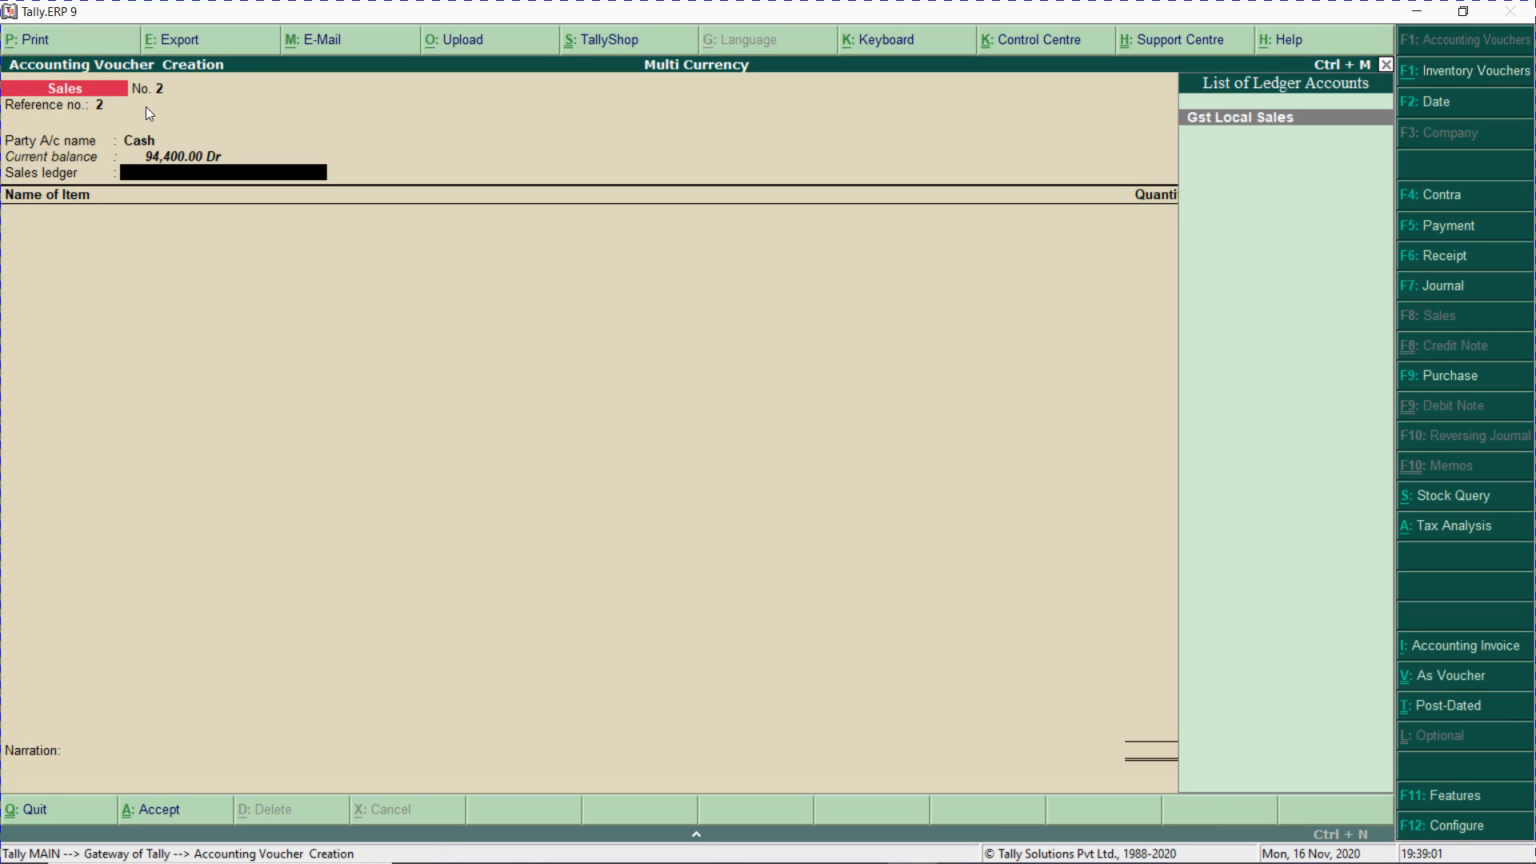
- Start a new ledger named GST INTERSTATE SALES from the voucher's sales ledger field
{"action": "type", "text": "GST"}
{"action": "key", "text": "alt+c"}
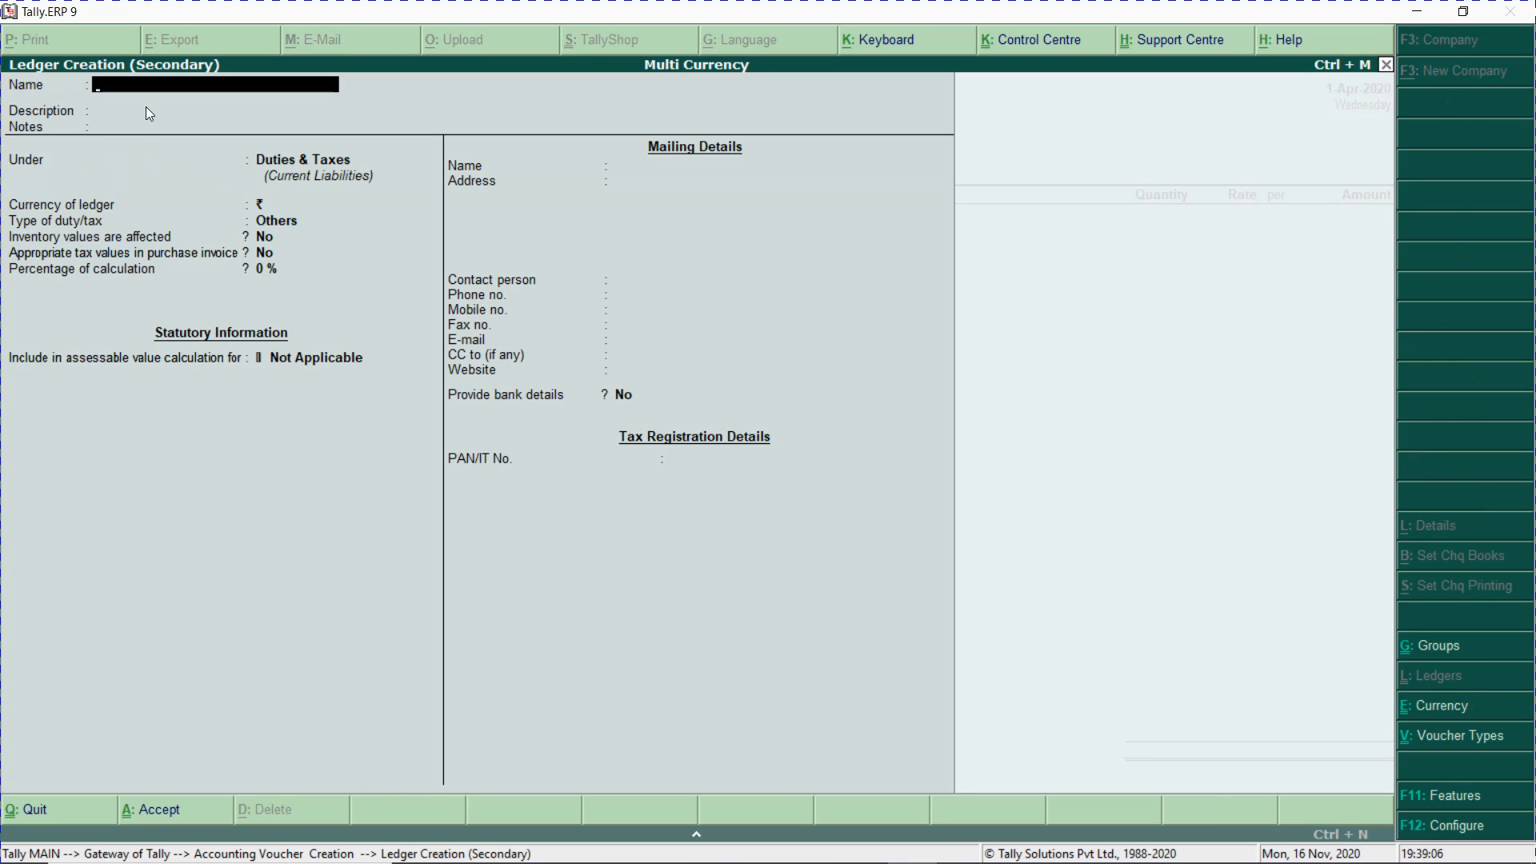
{"action": "type", "text": "GST INTERSTATE"}
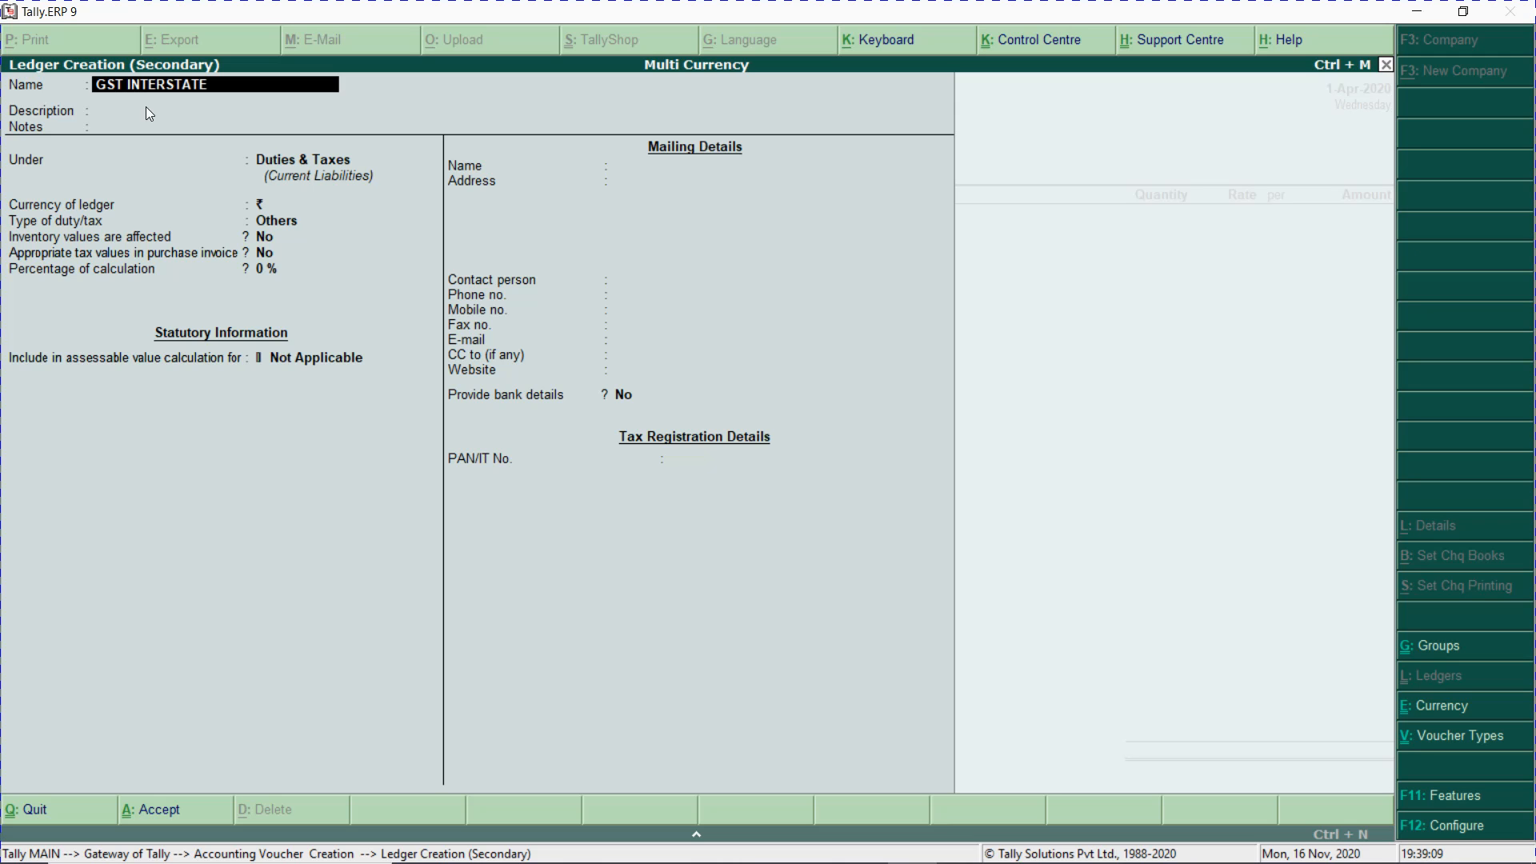
{"action": "type", "text": " SALES"}
{"action": "key", "text": "Return"}
{"action": "key", "text": "Return"}
{"action": "key", "text": "Return"}
- Place the GST INTERSTATE SALES ledger under Sales Accounts with Goods as the type of supply, and save it
{"action": "type", "text": "SA"}
{"action": "key", "text": "Return"}
{"action": "key", "text": "Return"}
{"action": "key", "text": "Return"}
{"action": "key", "text": "Return"}
{"action": "key", "text": "Return"}
{"action": "key", "text": "Up"}
{"action": "key", "text": "Return"}
{"action": "left_click", "coordinate": [146, 107]}
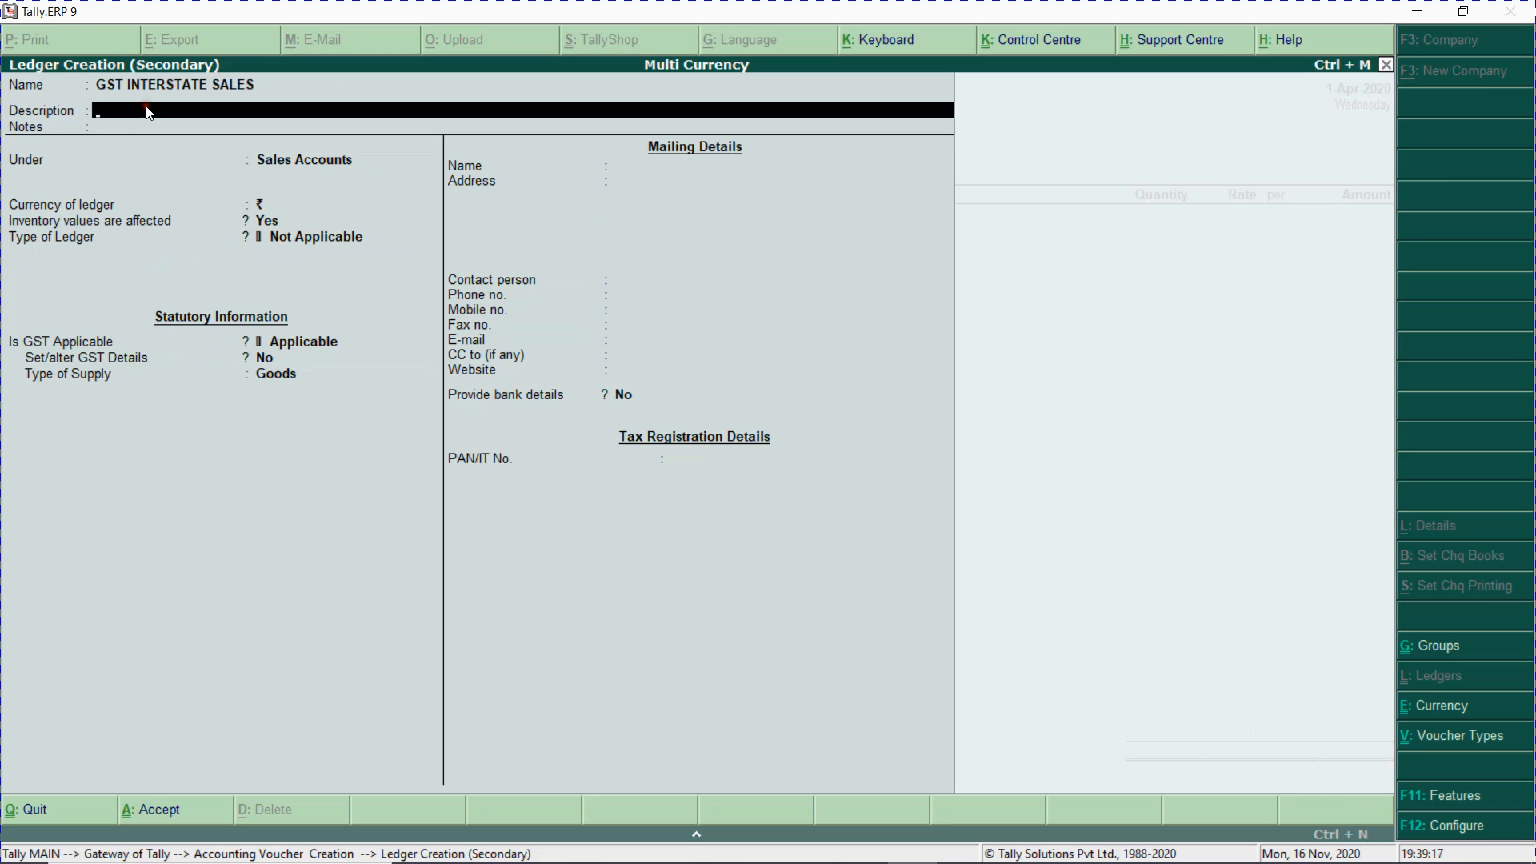
{"action": "key", "text": "ctrl+a"}
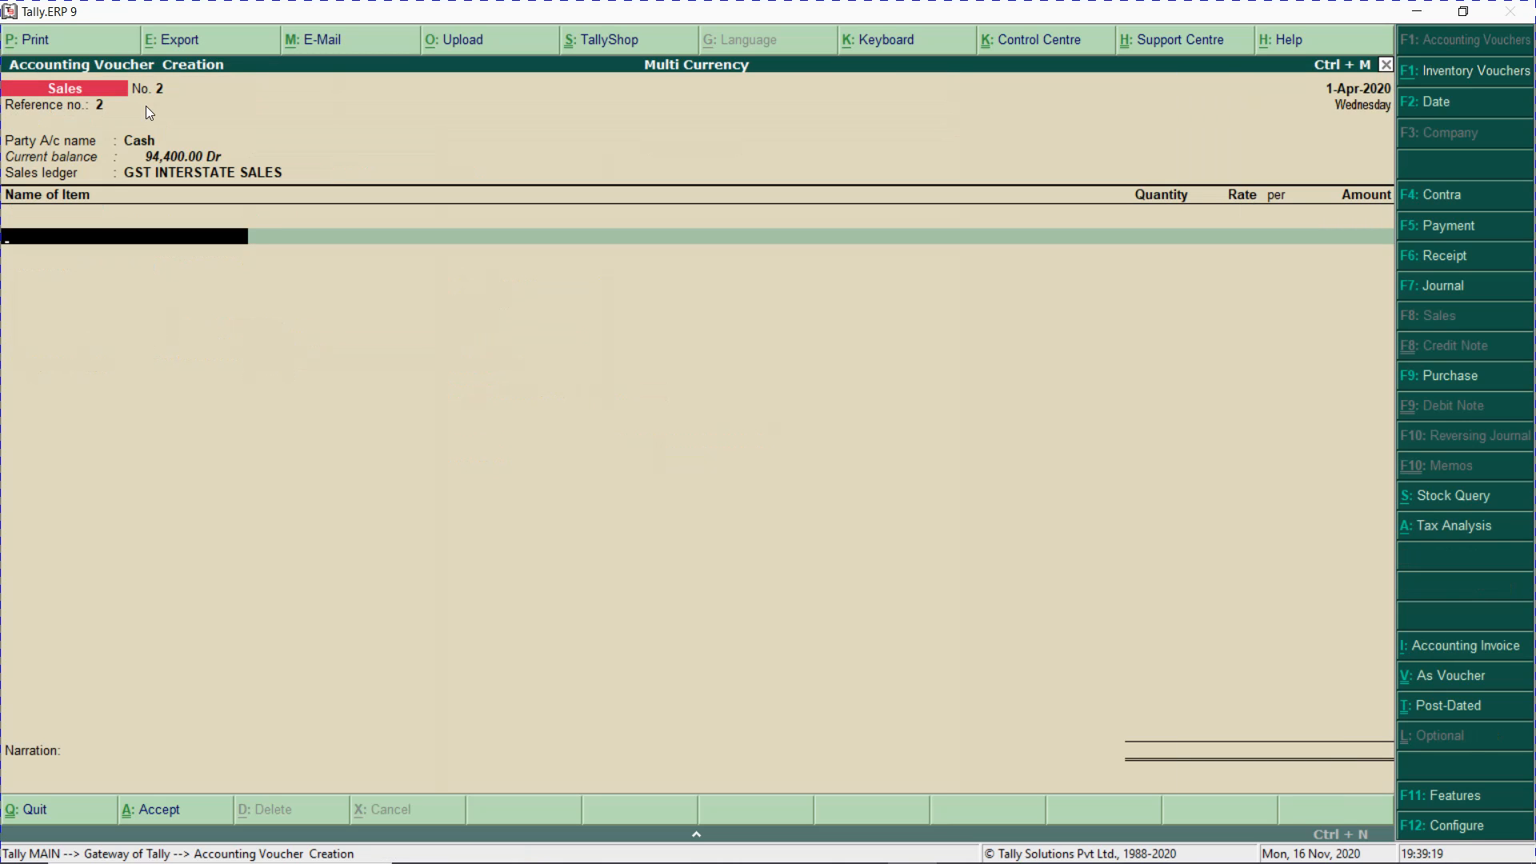
- Add the HCL COMPUTER item to the voucher with a quantity of 1 NOS at a rate of 40,000
{"action": "type", "text": "hc"}
{"action": "key", "text": "Return"}
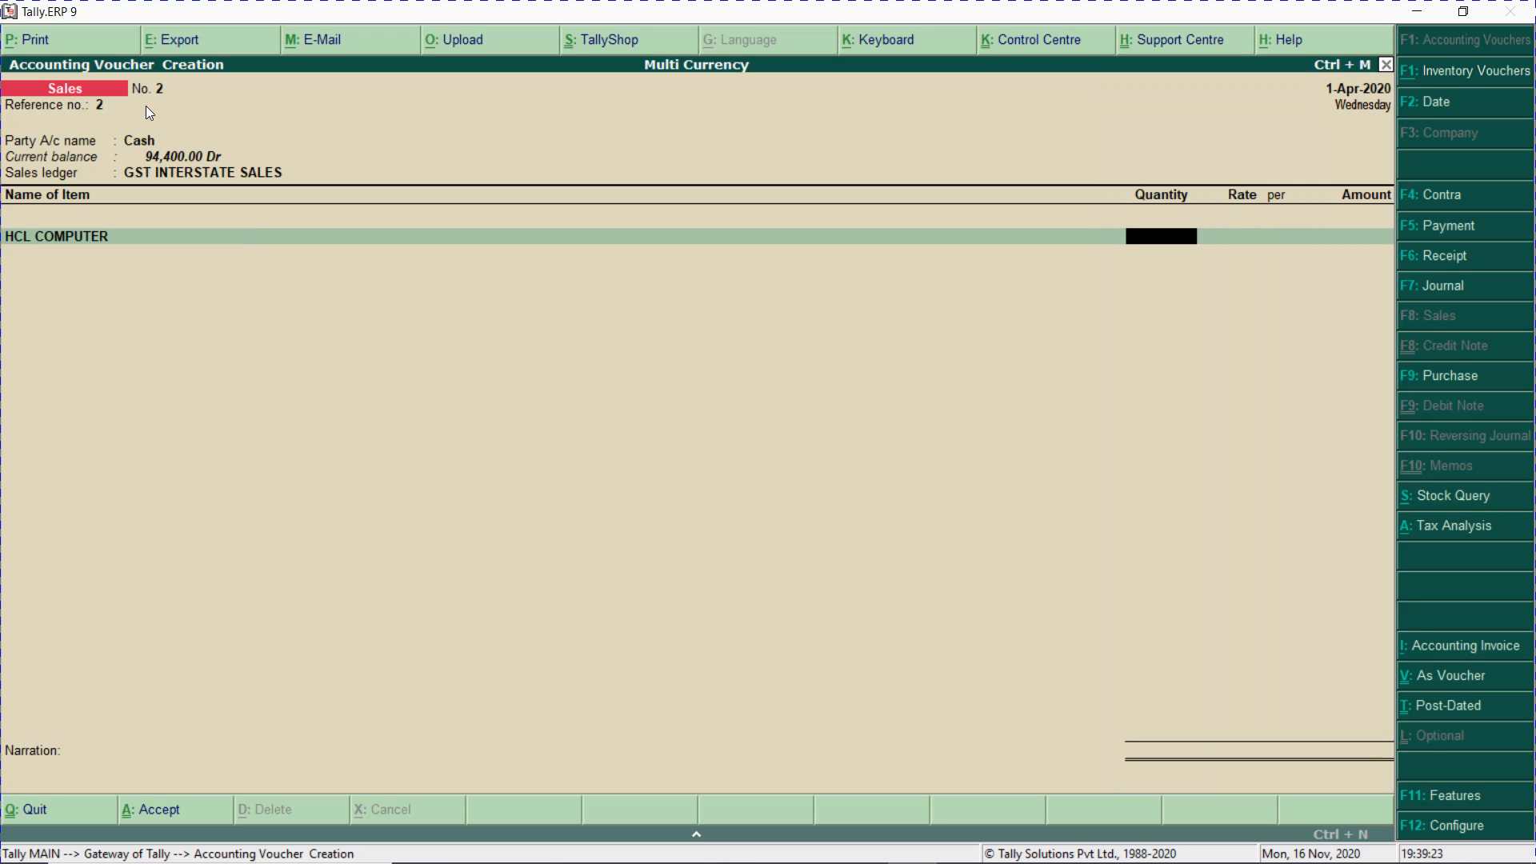
{"action": "type", "text": "1"}
{"action": "key", "text": "Return"}
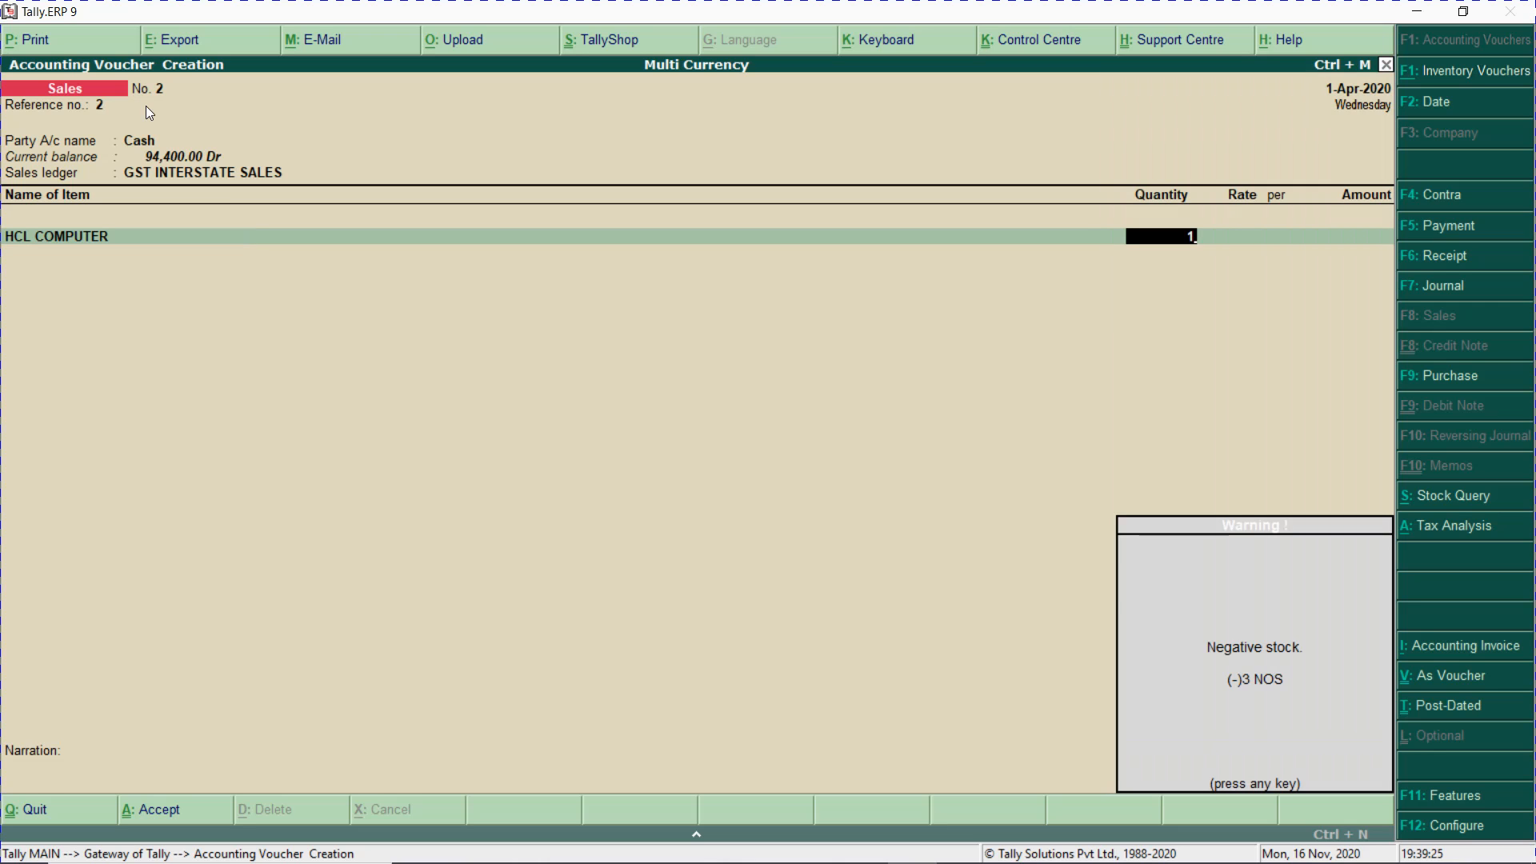
{"action": "key", "text": "Return"}
{"action": "key", "text": "Return"}
{"action": "key", "text": "Return"}
{"action": "key", "text": "Return"}
{"action": "key", "text": "Return"}
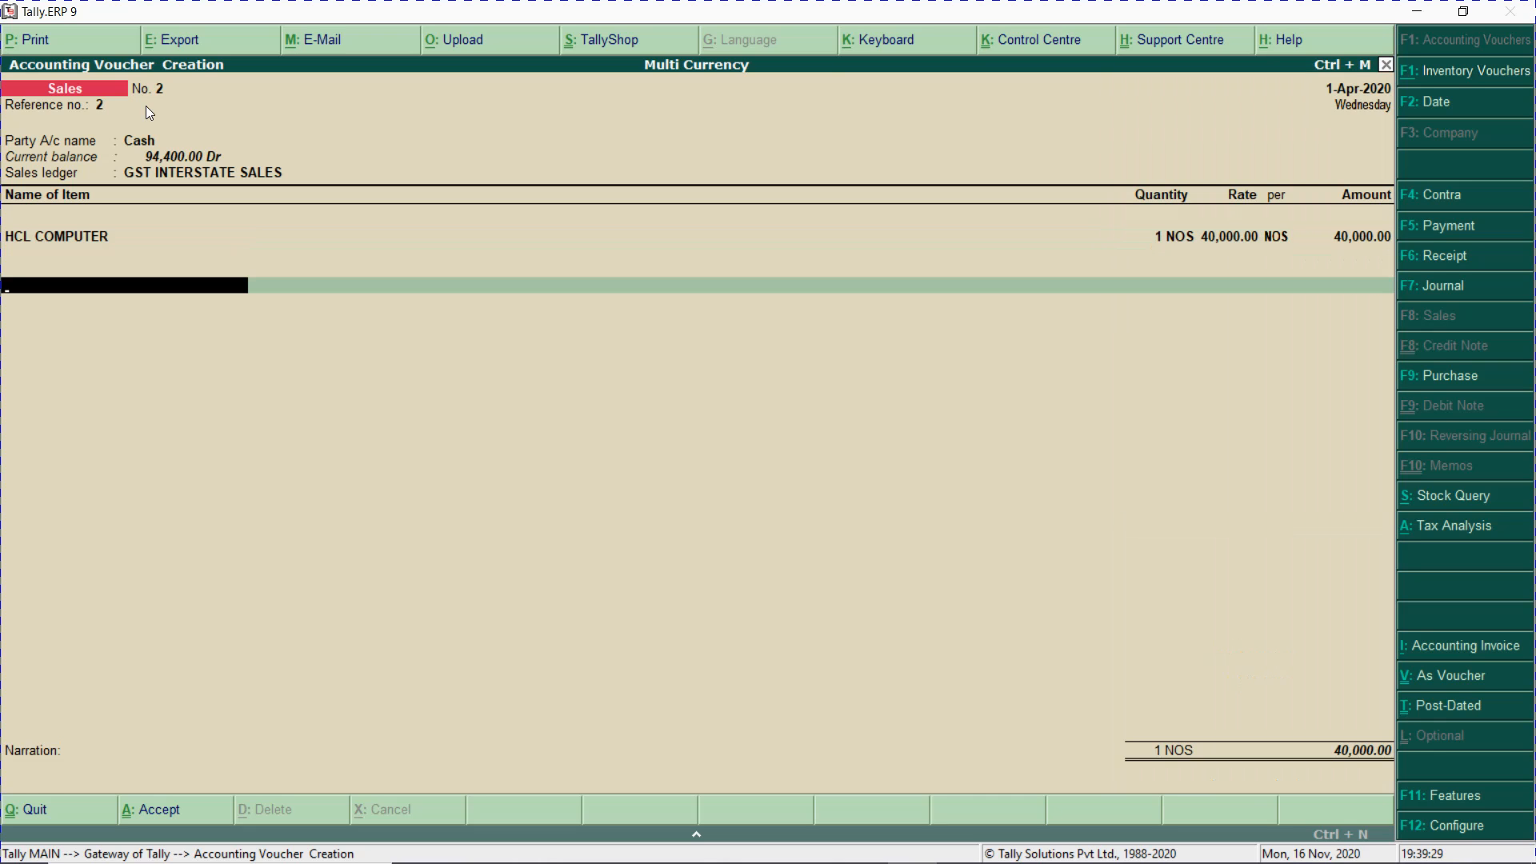
- Add the Output Cgst and Output Sgst ledgers to the interstate voucher to test whether they calculate tax
{"action": "type", "text": "OUT"}
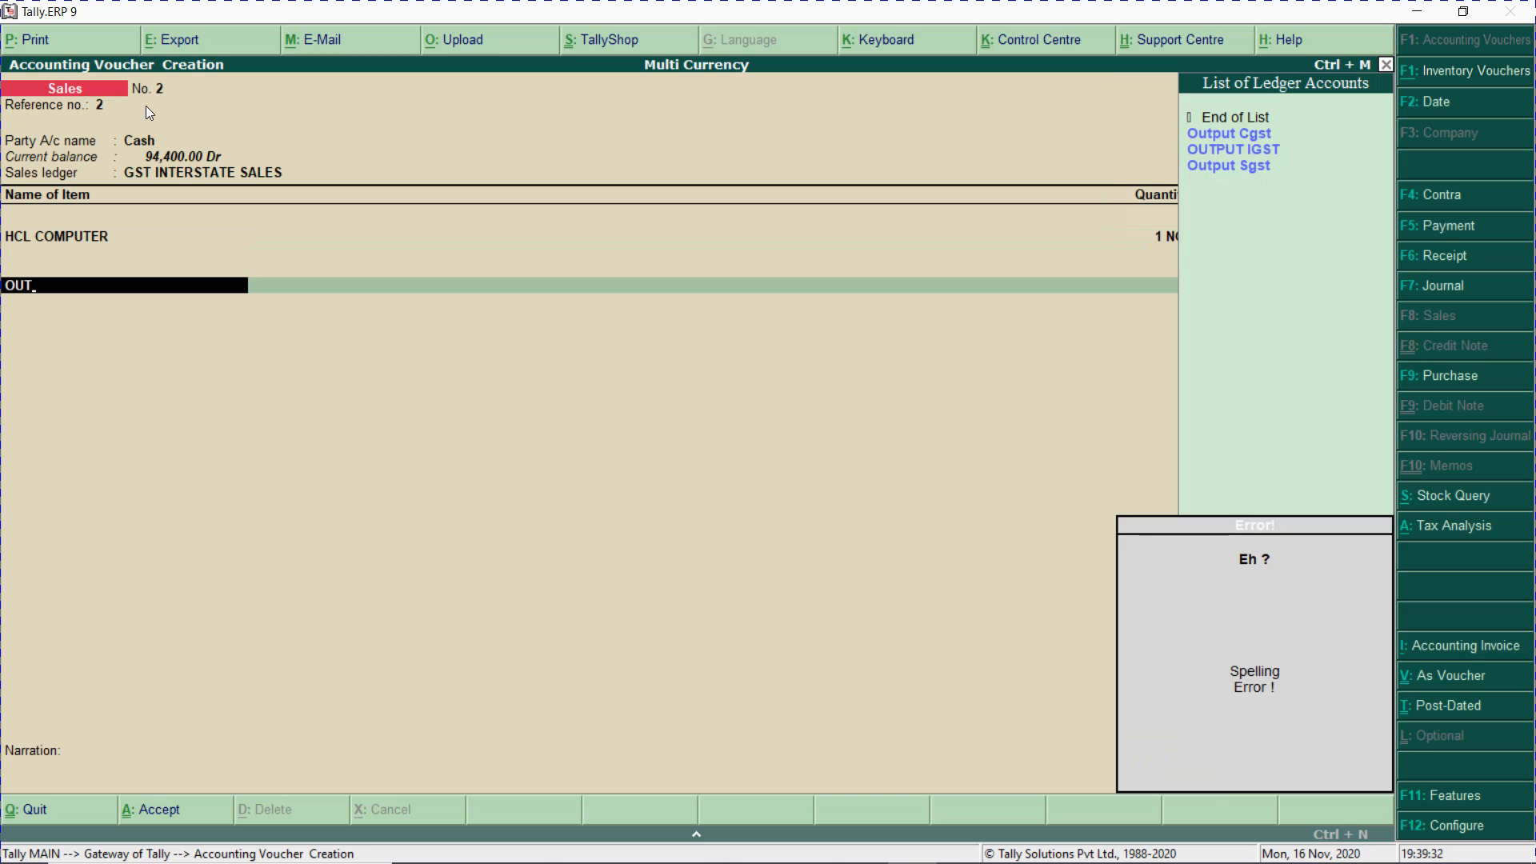
{"action": "key", "text": "Return"}
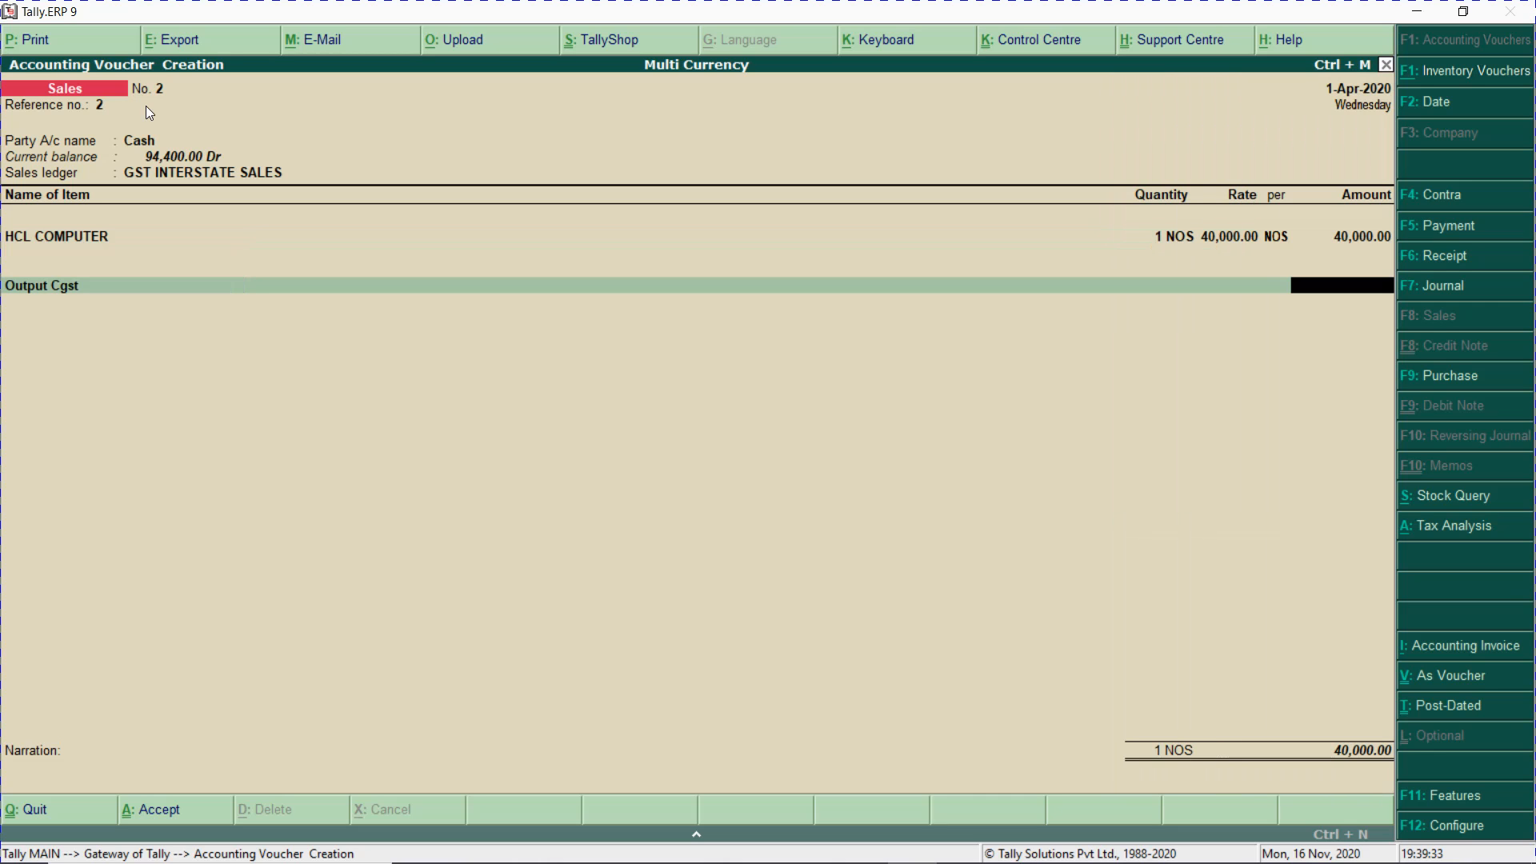
{"action": "key", "text": "Return"}
{"action": "type", "text": "OUT"}
{"action": "key", "text": "Down"}
{"action": "key", "text": "Down"}
{"action": "key", "text": "Down"}
{"action": "key", "text": "Return"}
{"action": "key", "text": "Return"}
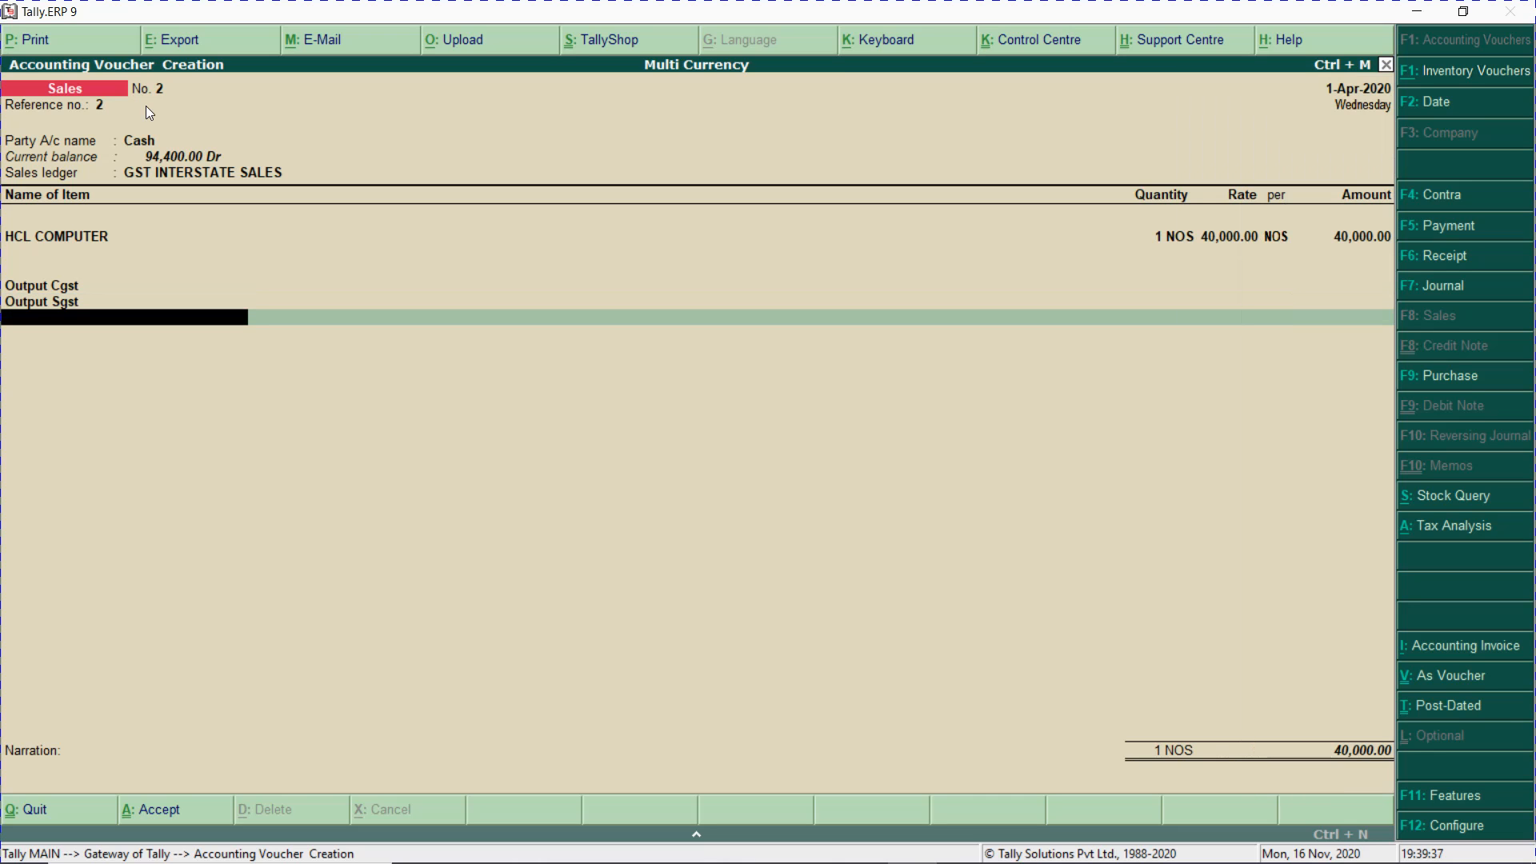
- Add the OUTPUT IGST ledger as the third tax line of the interstate voucher
{"action": "type", "text": "OUT"}
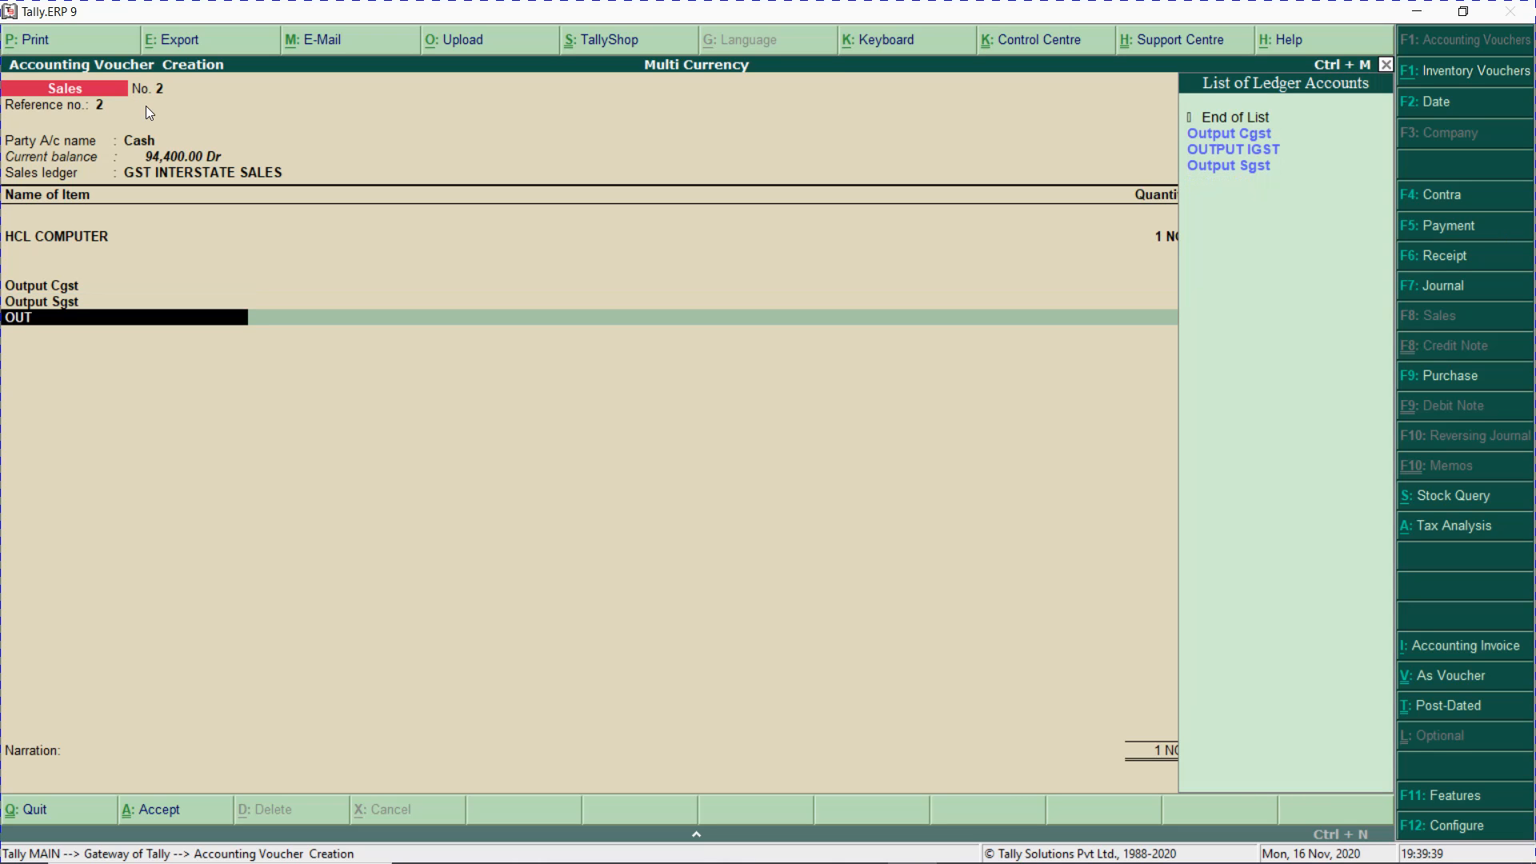
{"action": "key", "text": "Down"}
{"action": "key", "text": "Down"}
{"action": "key", "text": "Return"}
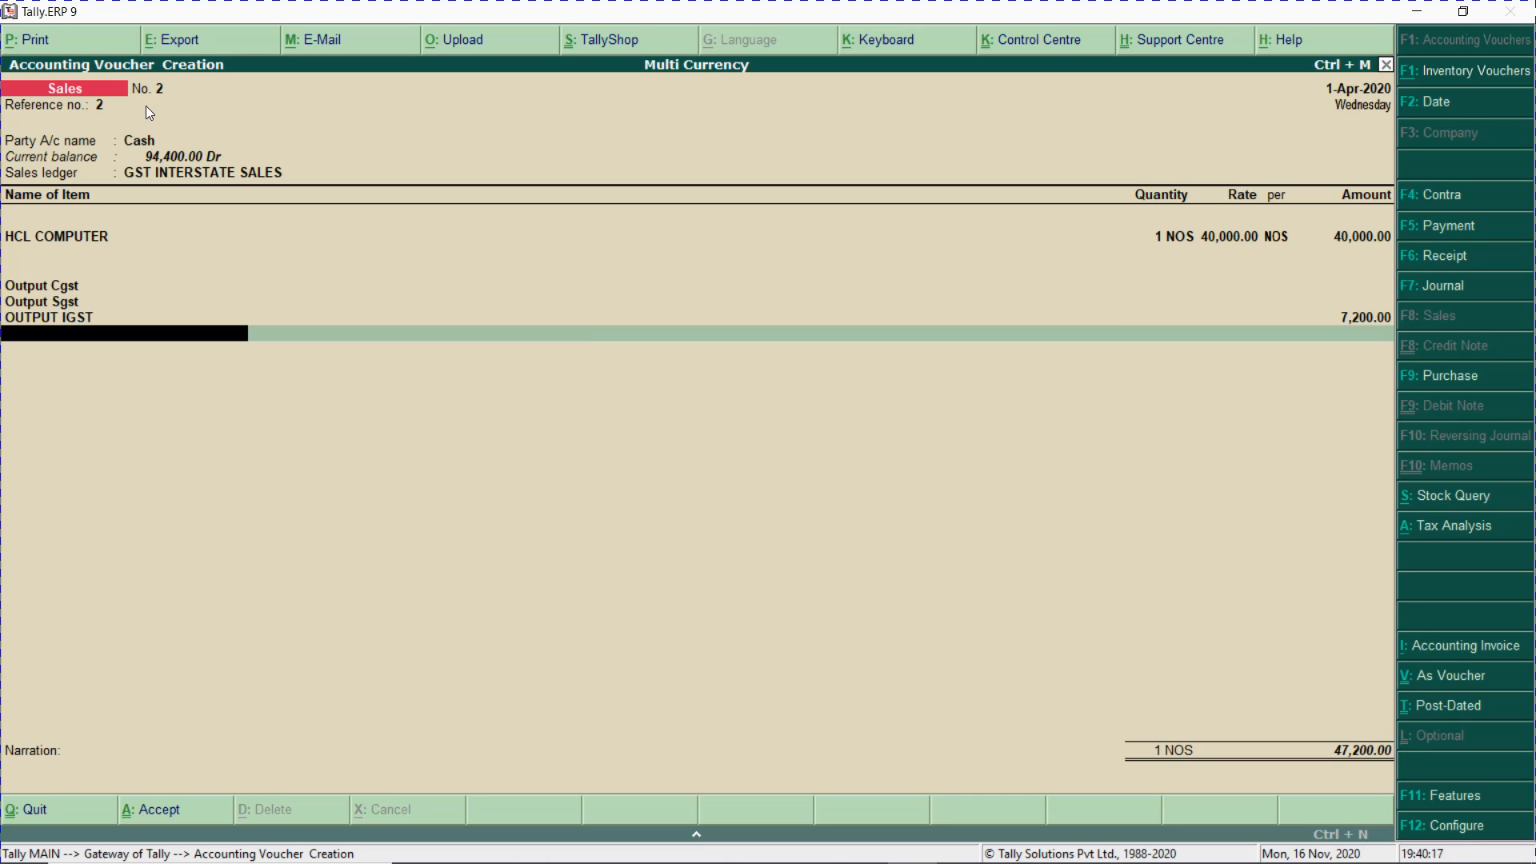
- Go back from the tax lines to the HCL COMPUTER item and open its stock item master
{"action": "key", "text": "BackSpace"}
{"action": "key", "text": "BackSpace"}
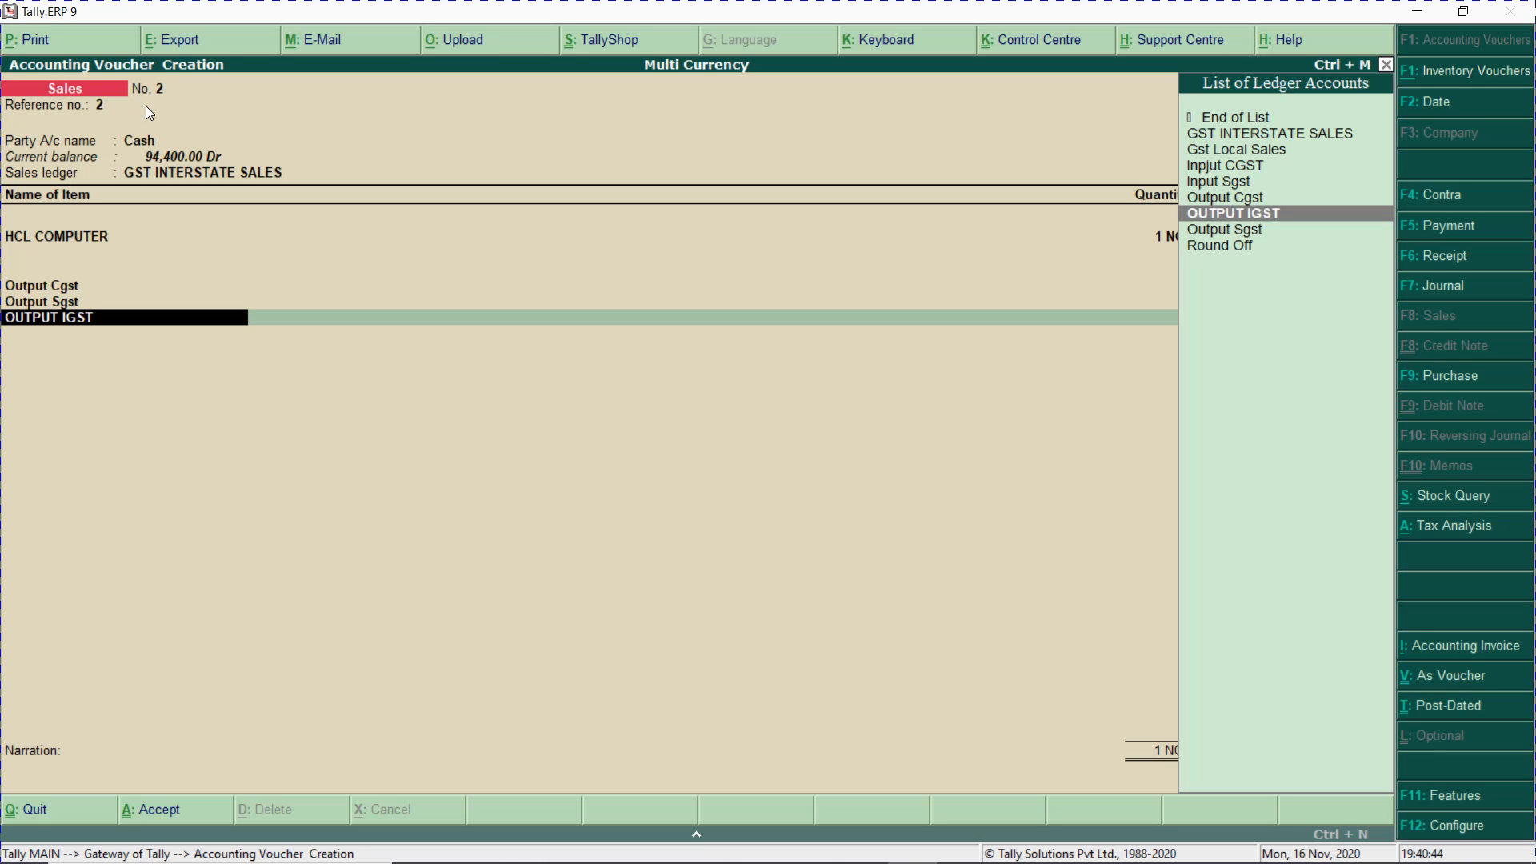
{"action": "key", "text": "BackSpace"}
{"action": "key", "text": "BackSpace"}
{"action": "key", "text": "BackSpace"}
{"action": "key", "text": "BackSpace"}
{"action": "key", "text": "BackSpace"}
{"action": "key", "text": "BackSpace"}
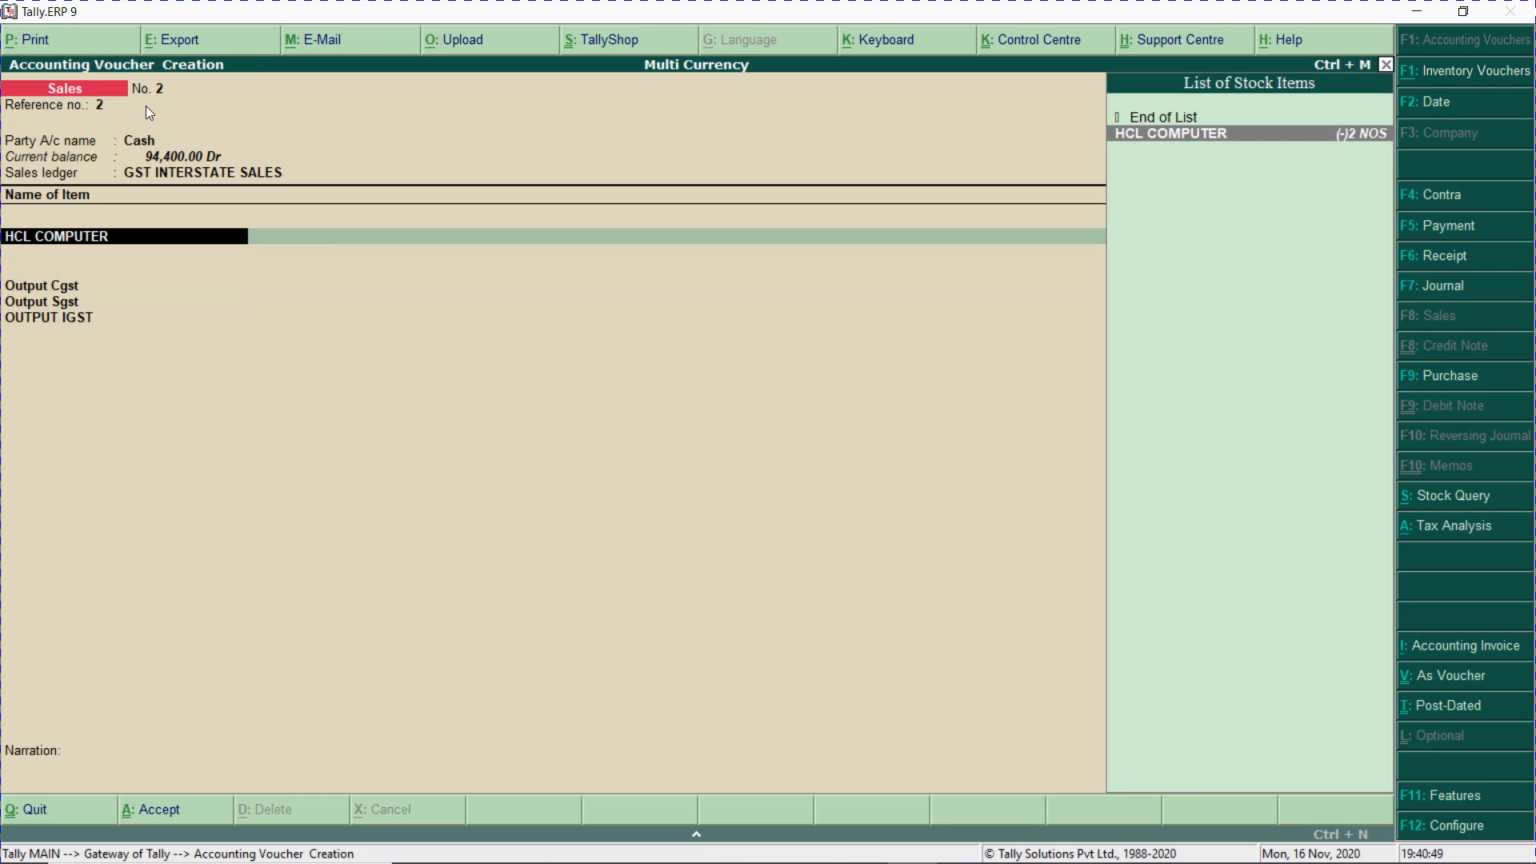
{"action": "key", "text": "ctrl+Return"}
- Review the GST details of the HCL COMPUTER item for its integrated, central and state tax rates, and return to the voucher
{"action": "key", "text": "Return"}
{"action": "key", "text": "Return"}
{"action": "key", "text": "Return"}
{"action": "key", "text": "Return"}
{"action": "key", "text": "Return"}
{"action": "key", "text": "Return"}
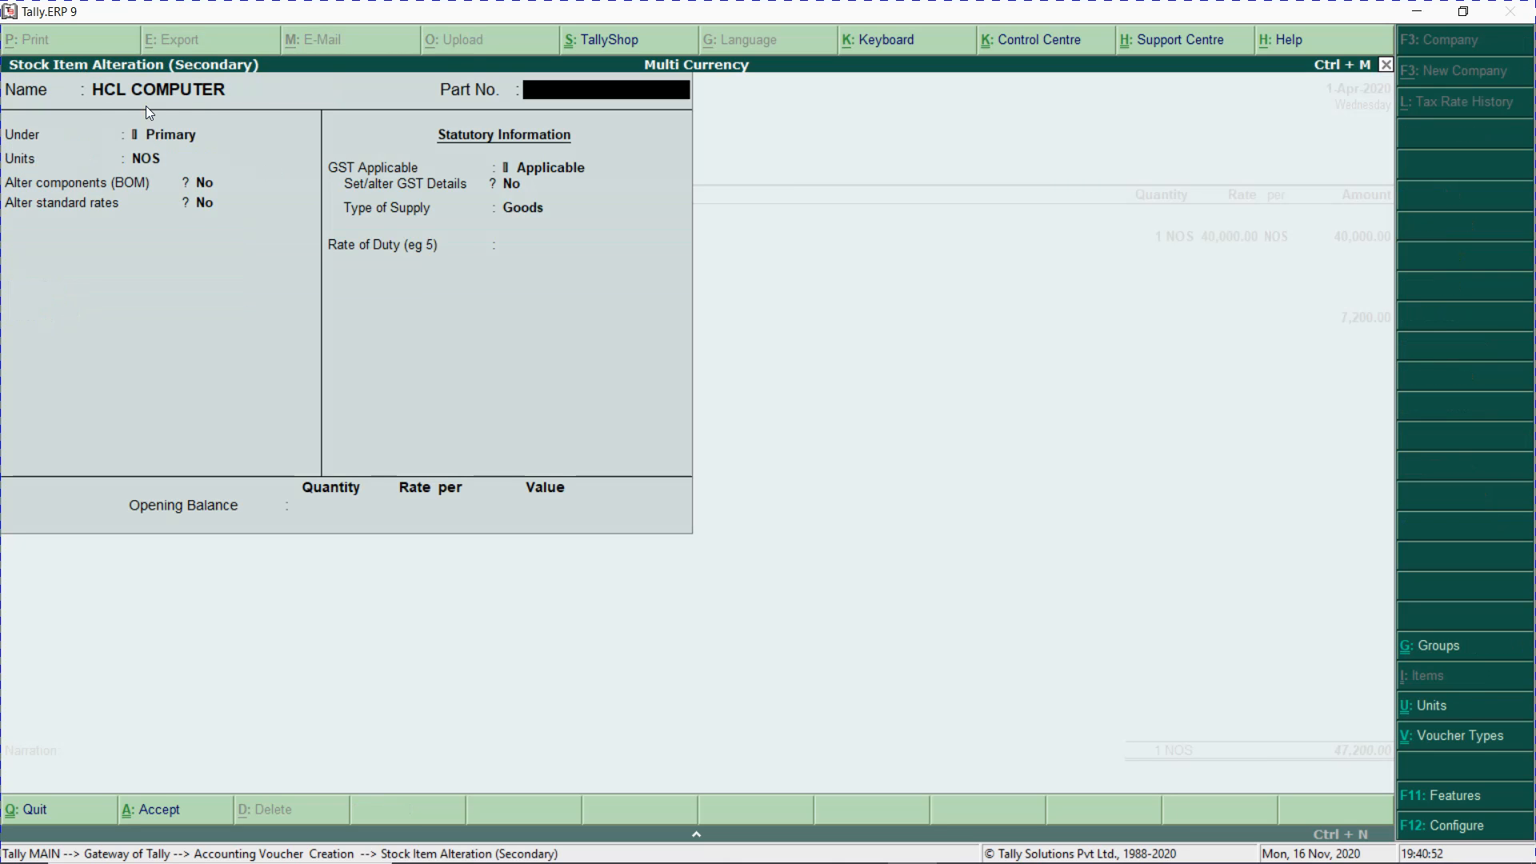
{"action": "key", "text": "y"}
{"action": "key", "text": "Return"}
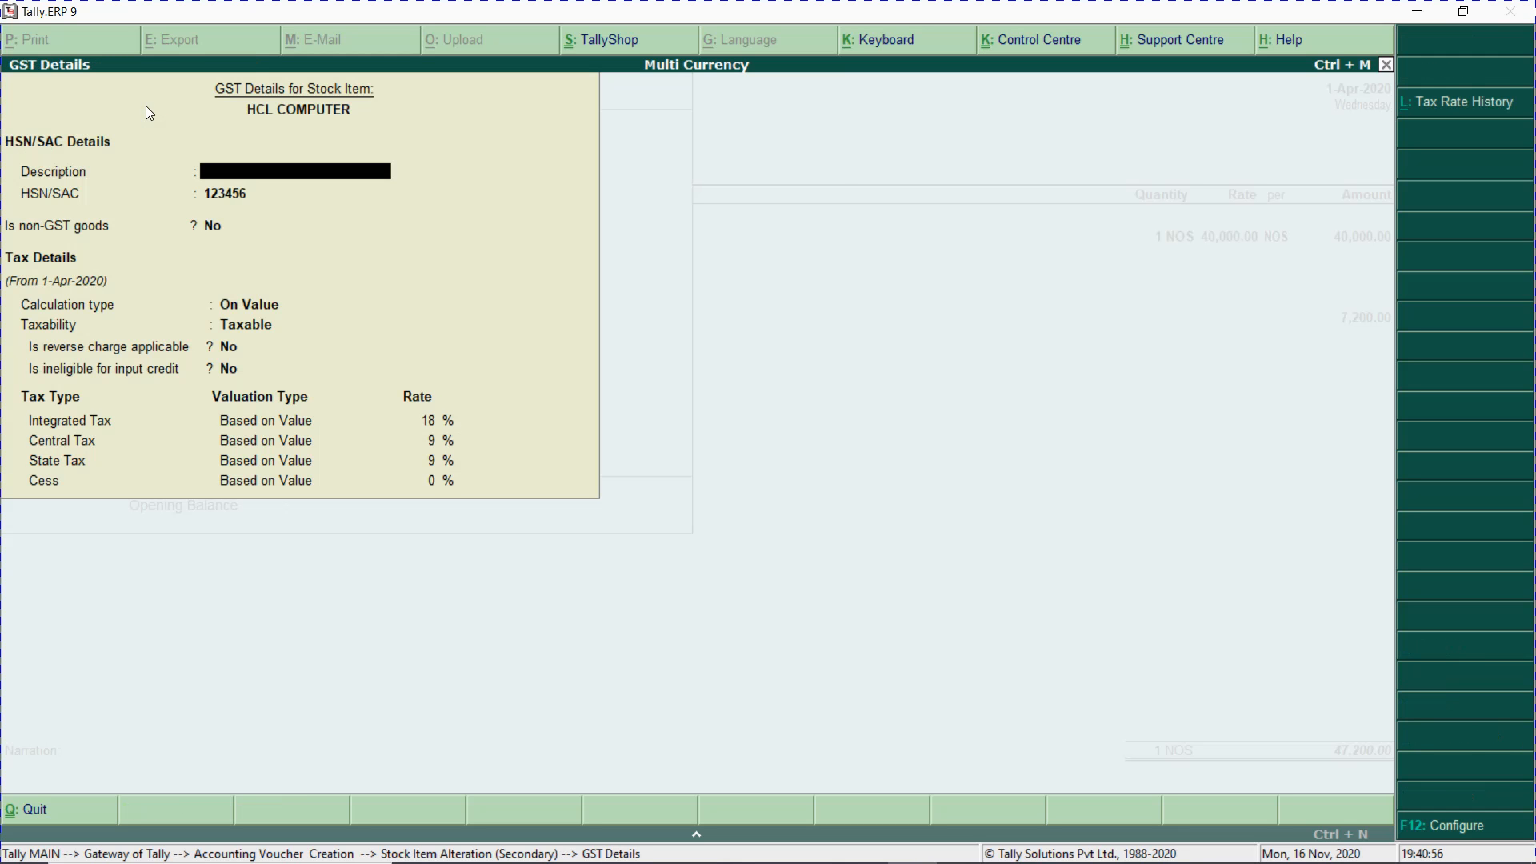
{"action": "key", "text": "ctrl+a"}
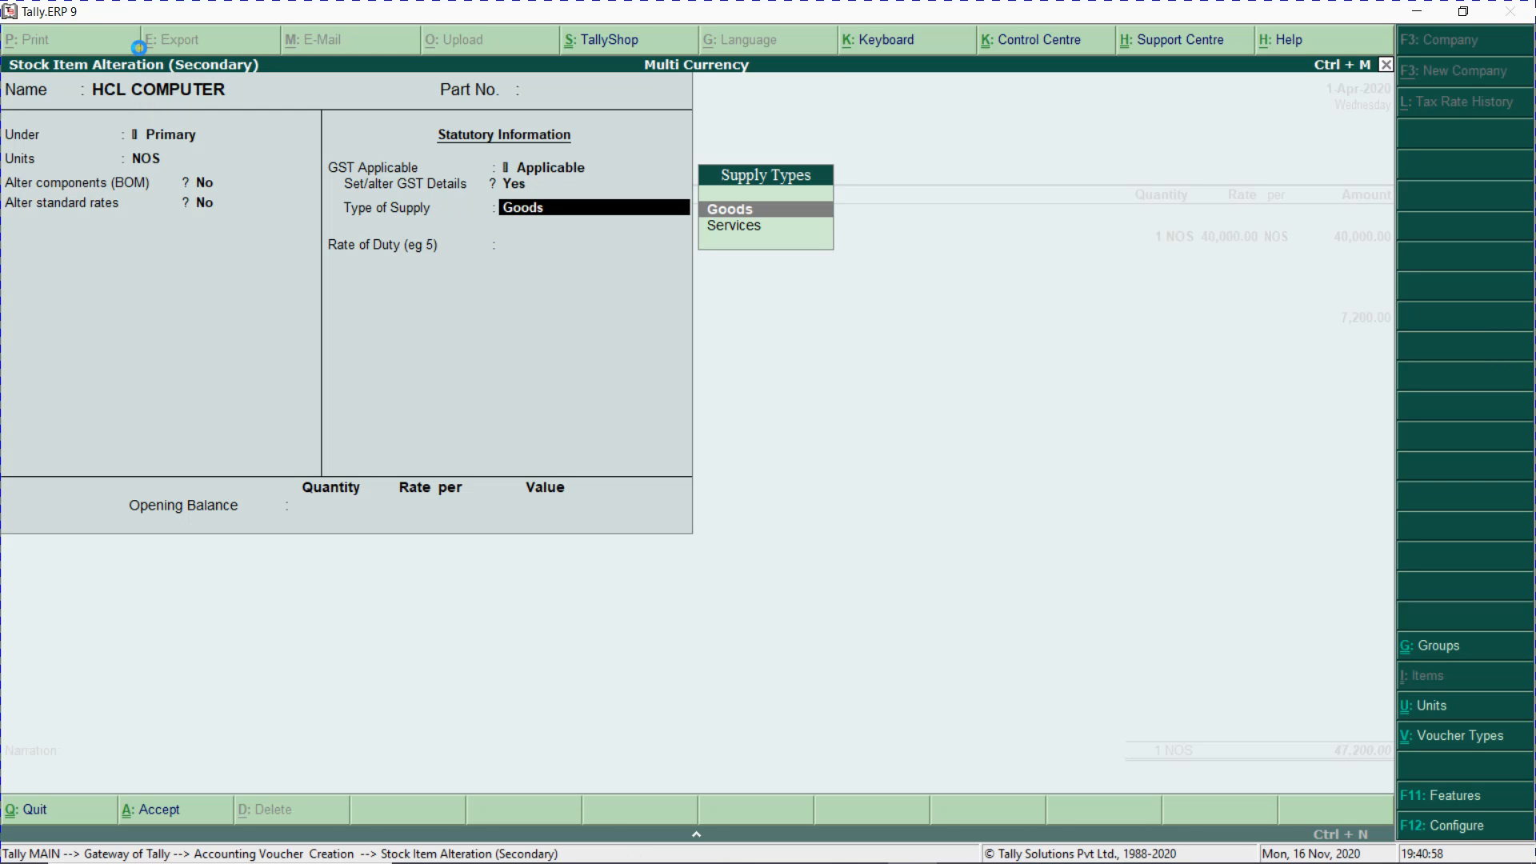
{"action": "key", "text": "ctrl+a"}
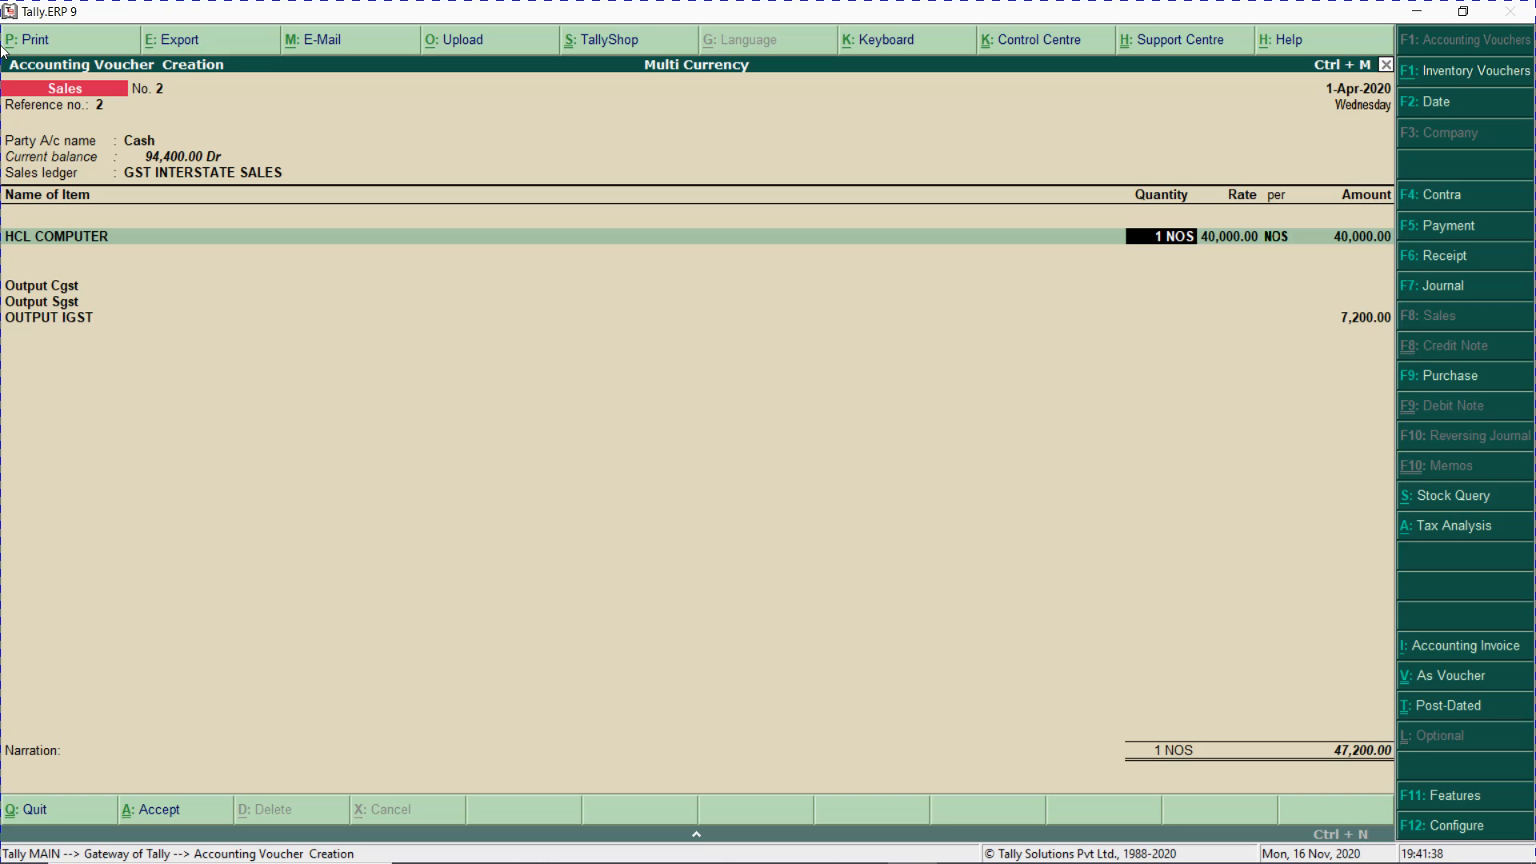
- Abandon the interstate sales voucher without saving and start a new ledger named EXPORT SALES under Sales Accounts
{"action": "key", "text": "Escape"}
{"action": "key", "text": "y"}
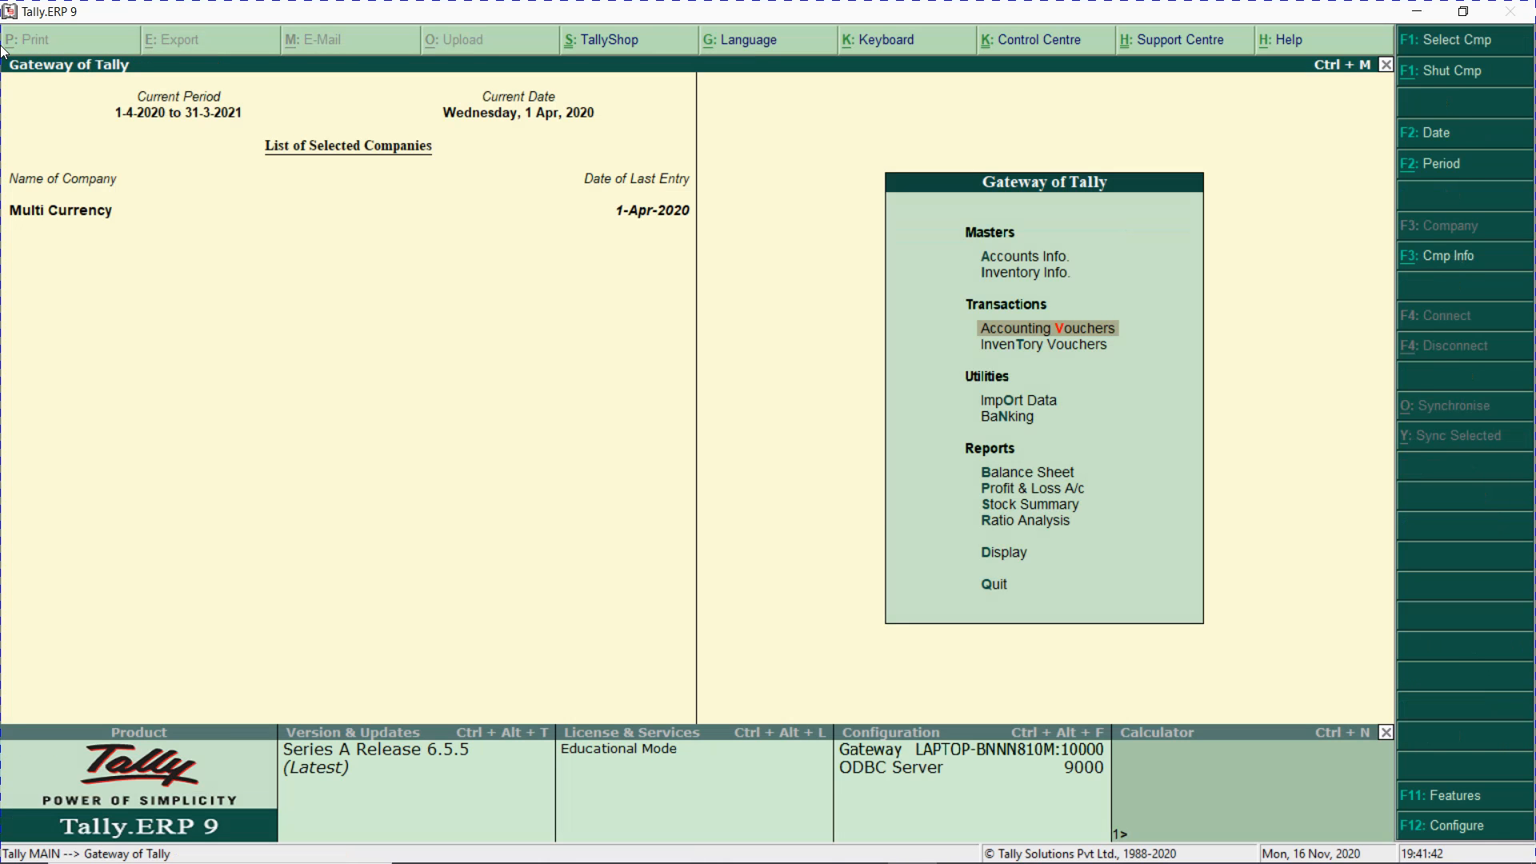
{"action": "key", "text": "a"}
{"action": "key", "text": "l"}
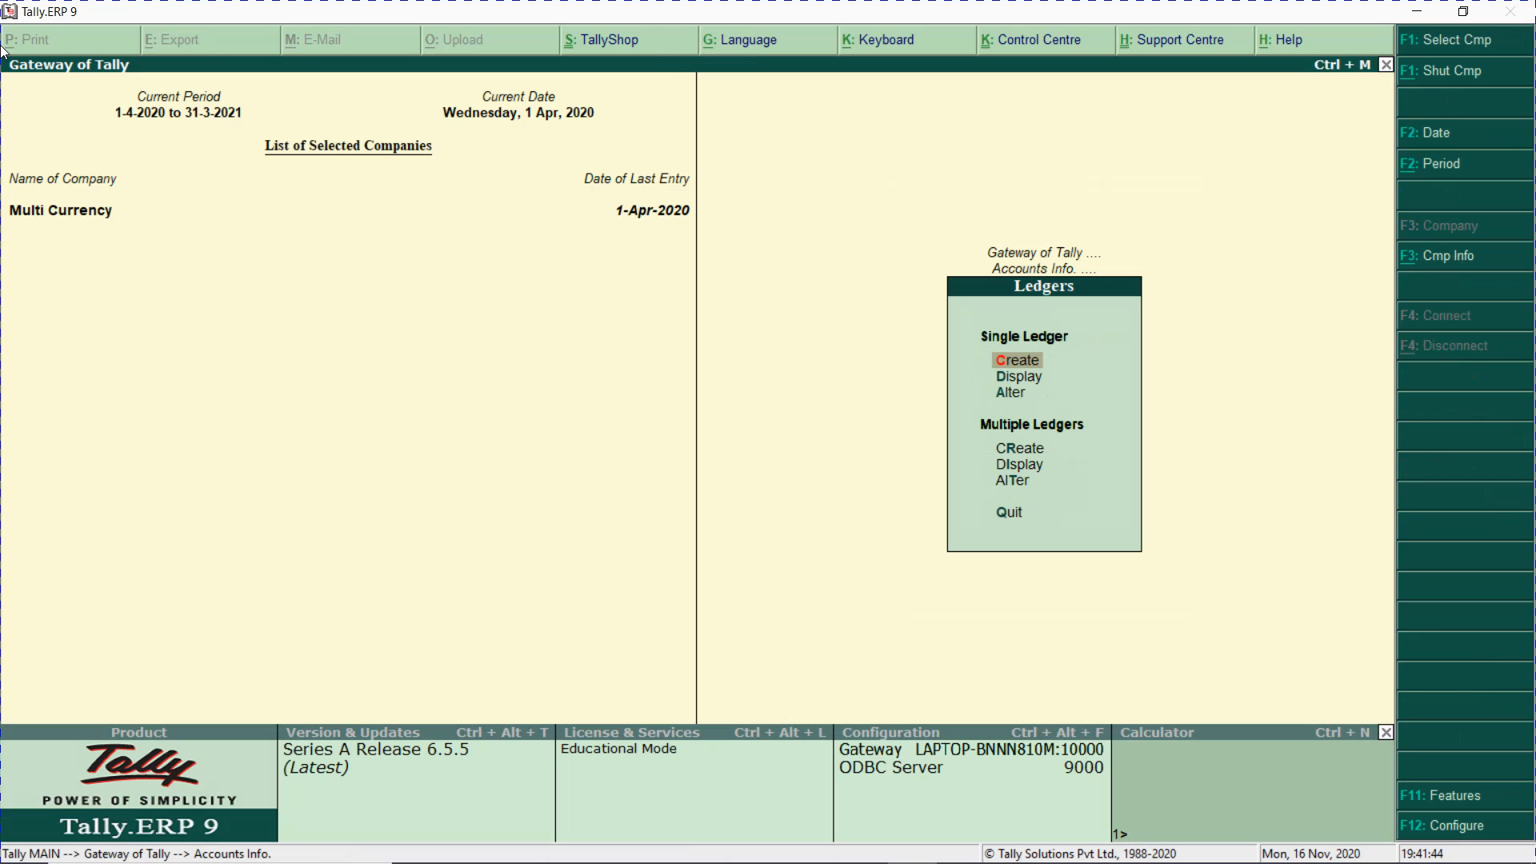
{"action": "type", "text": "cEXP"}
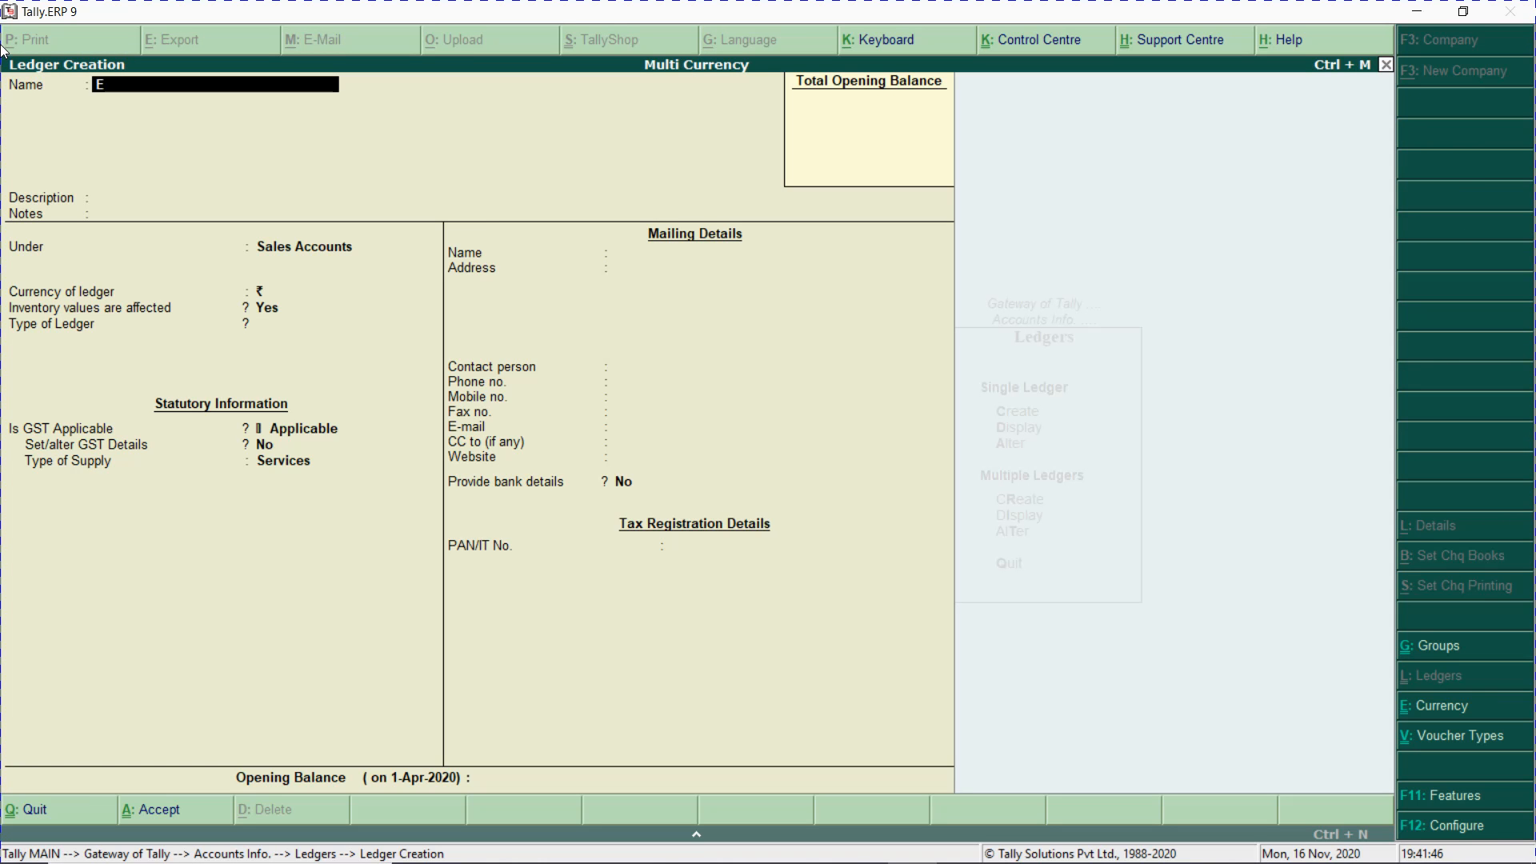
{"action": "type", "text": "ORT SALES"}
{"action": "key", "text": "Return"}
{"action": "key", "text": "Return"}
{"action": "key", "text": "Return"}
{"action": "key", "text": "Return"}
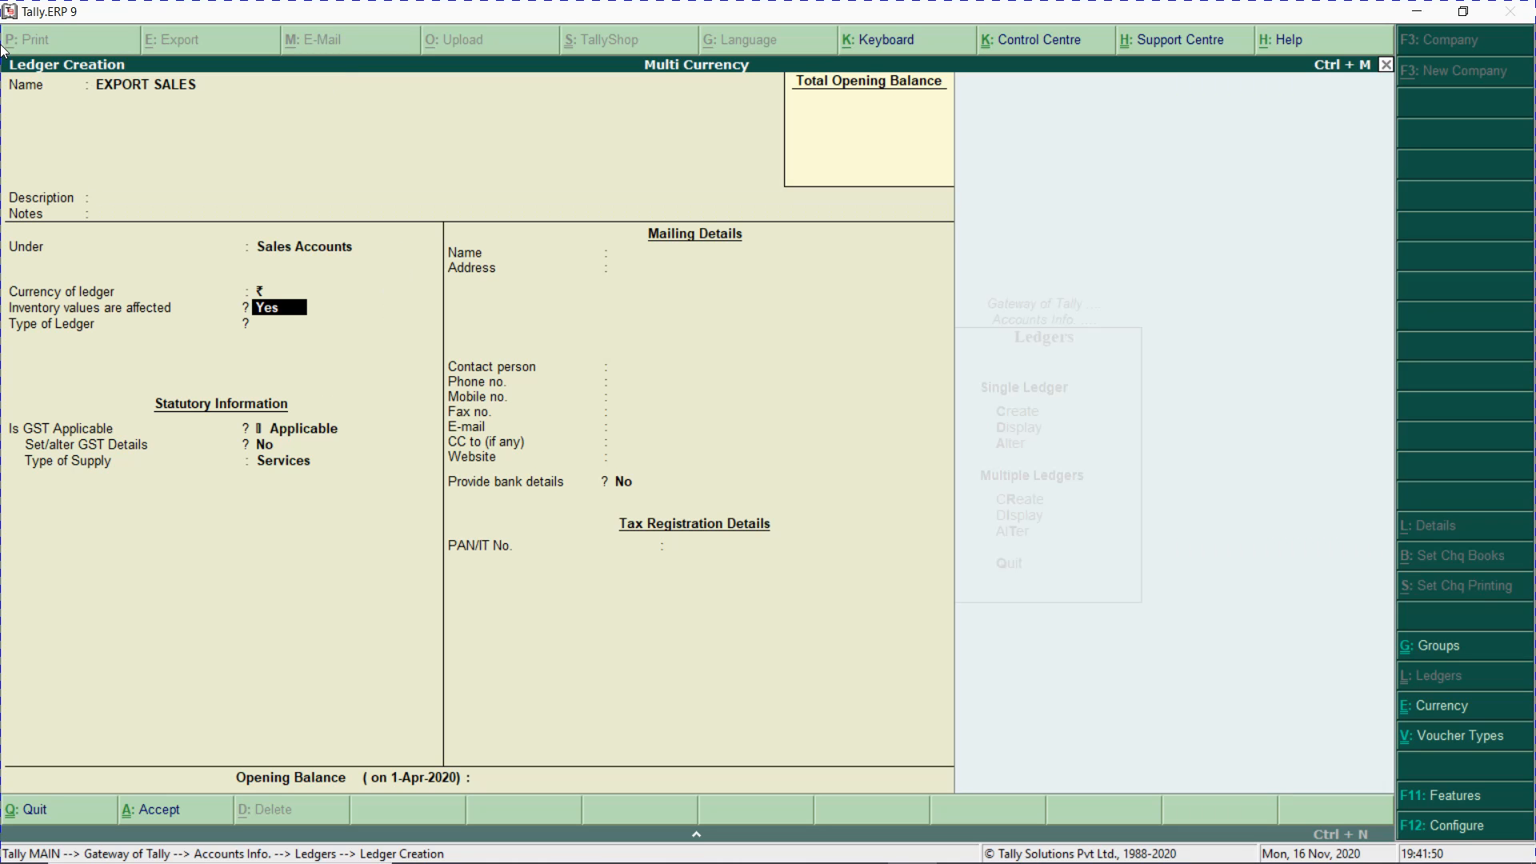
- Keep inventory values affected, ledger type Not Applicable and GST Applicable for EXPORT SALES, and choose to set its GST details
{"action": "key", "text": "Return"}
{"action": "key", "text": "BackSpace"}
{"action": "key", "text": "BackSpace"}
{"action": "key", "text": "Return"}
{"action": "key", "text": "Return"}
{"action": "key", "text": "Return"}
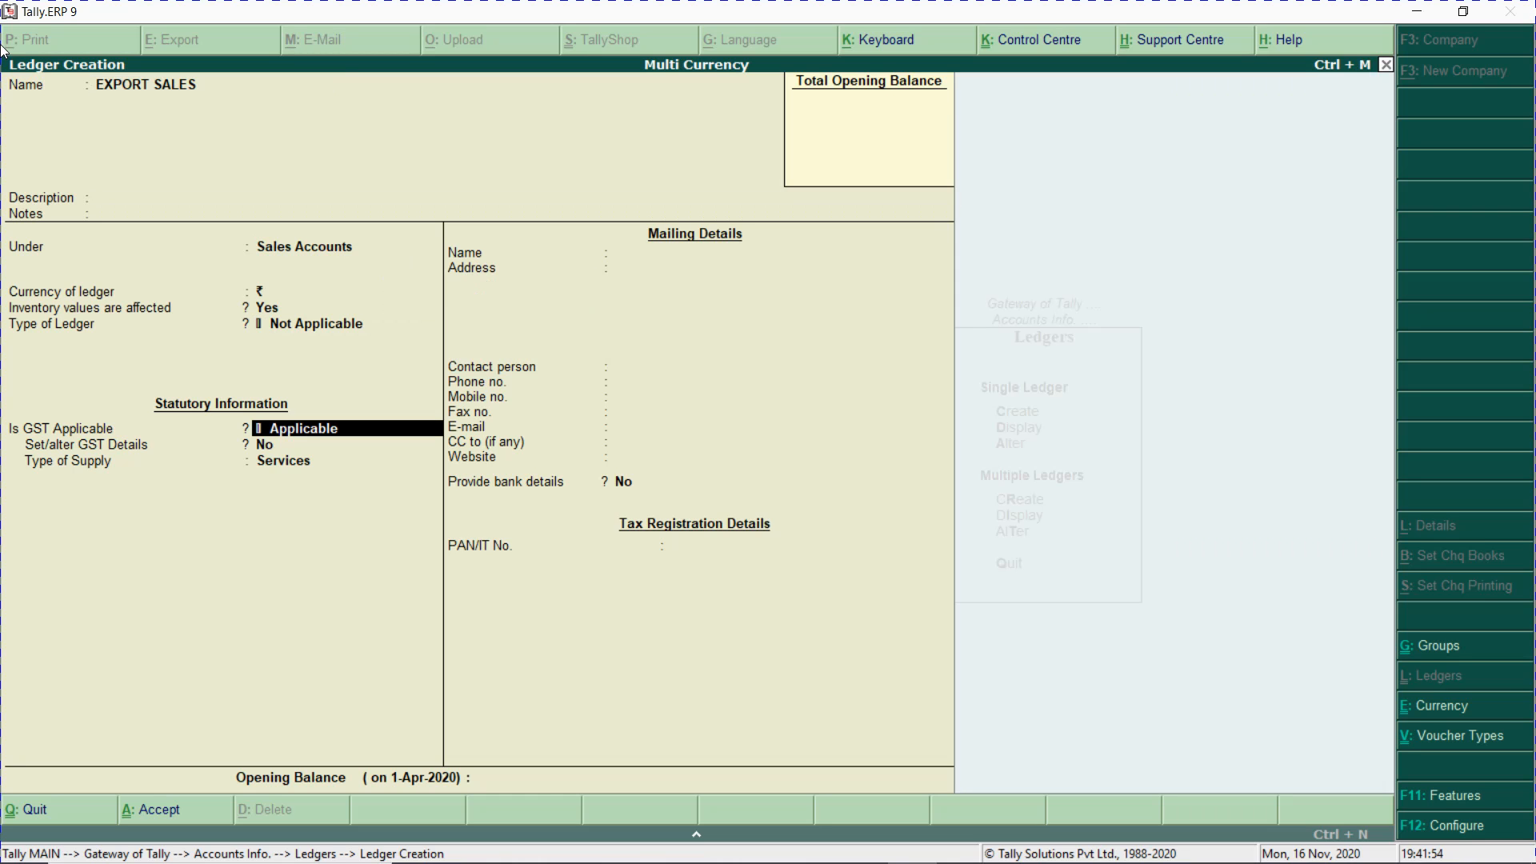
{"action": "key", "text": "Return"}
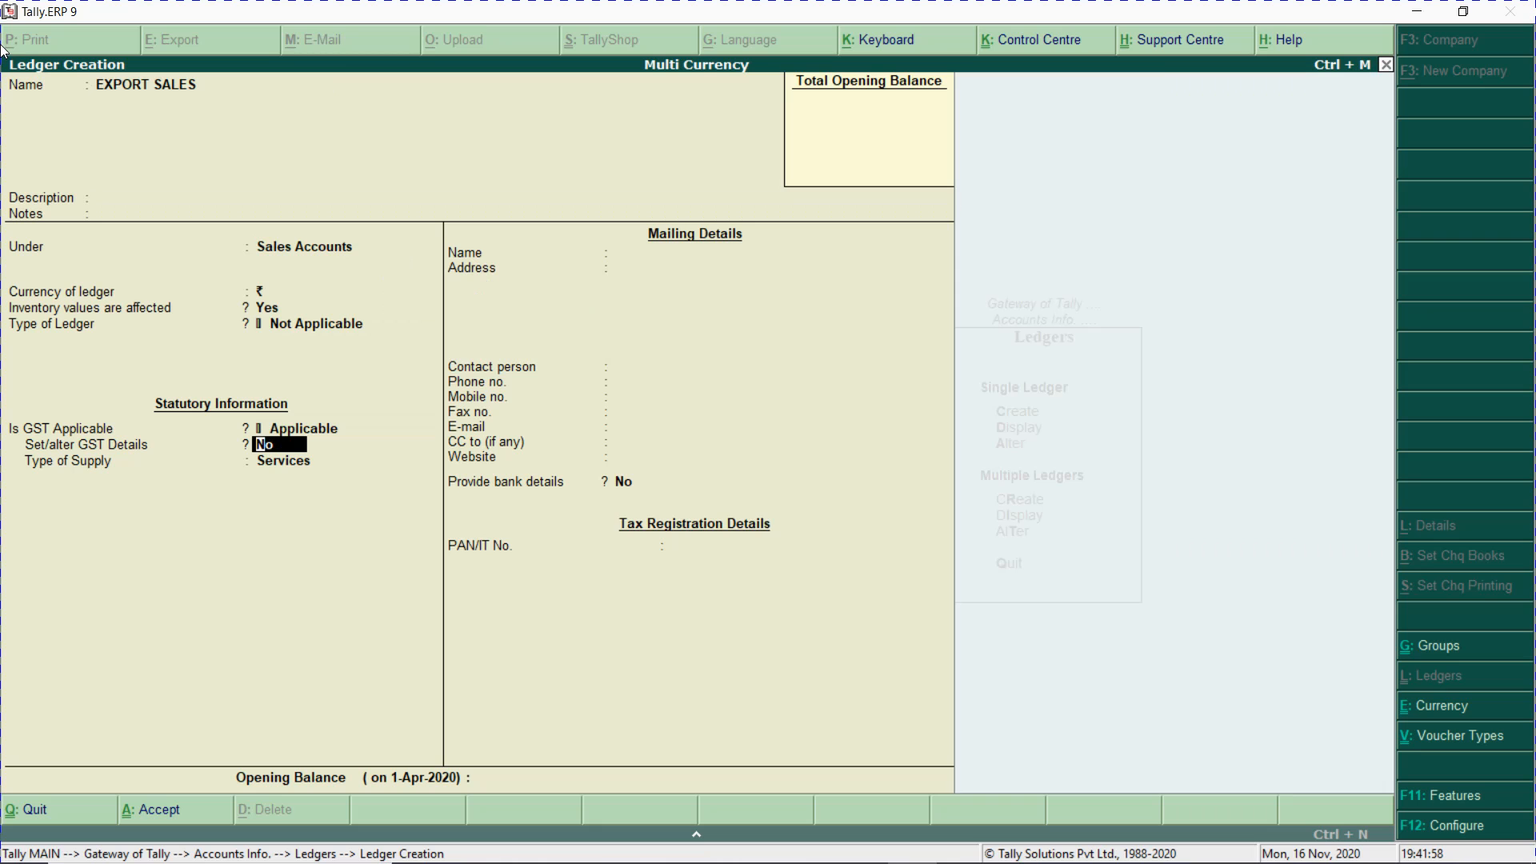
{"action": "type", "text": "Y"}
{"action": "key", "text": "Return"}
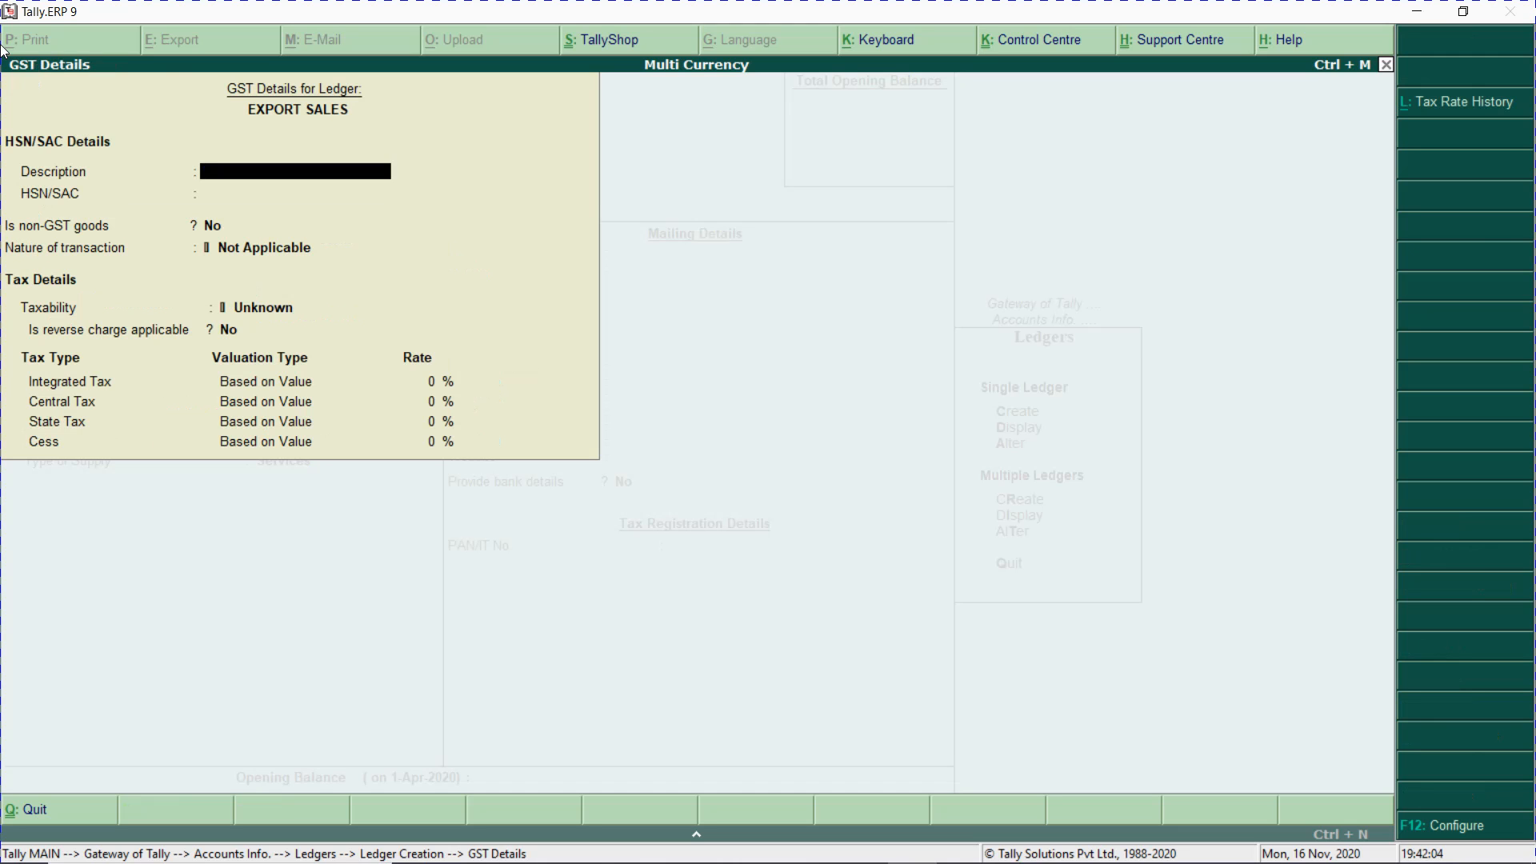
- Enter HSN/SAC 123456 in the EXPORT SALES GST details, pick an Exports nature of transaction and accept the details
{"action": "key", "text": "Return"}
{"action": "type", "text": "123456"}
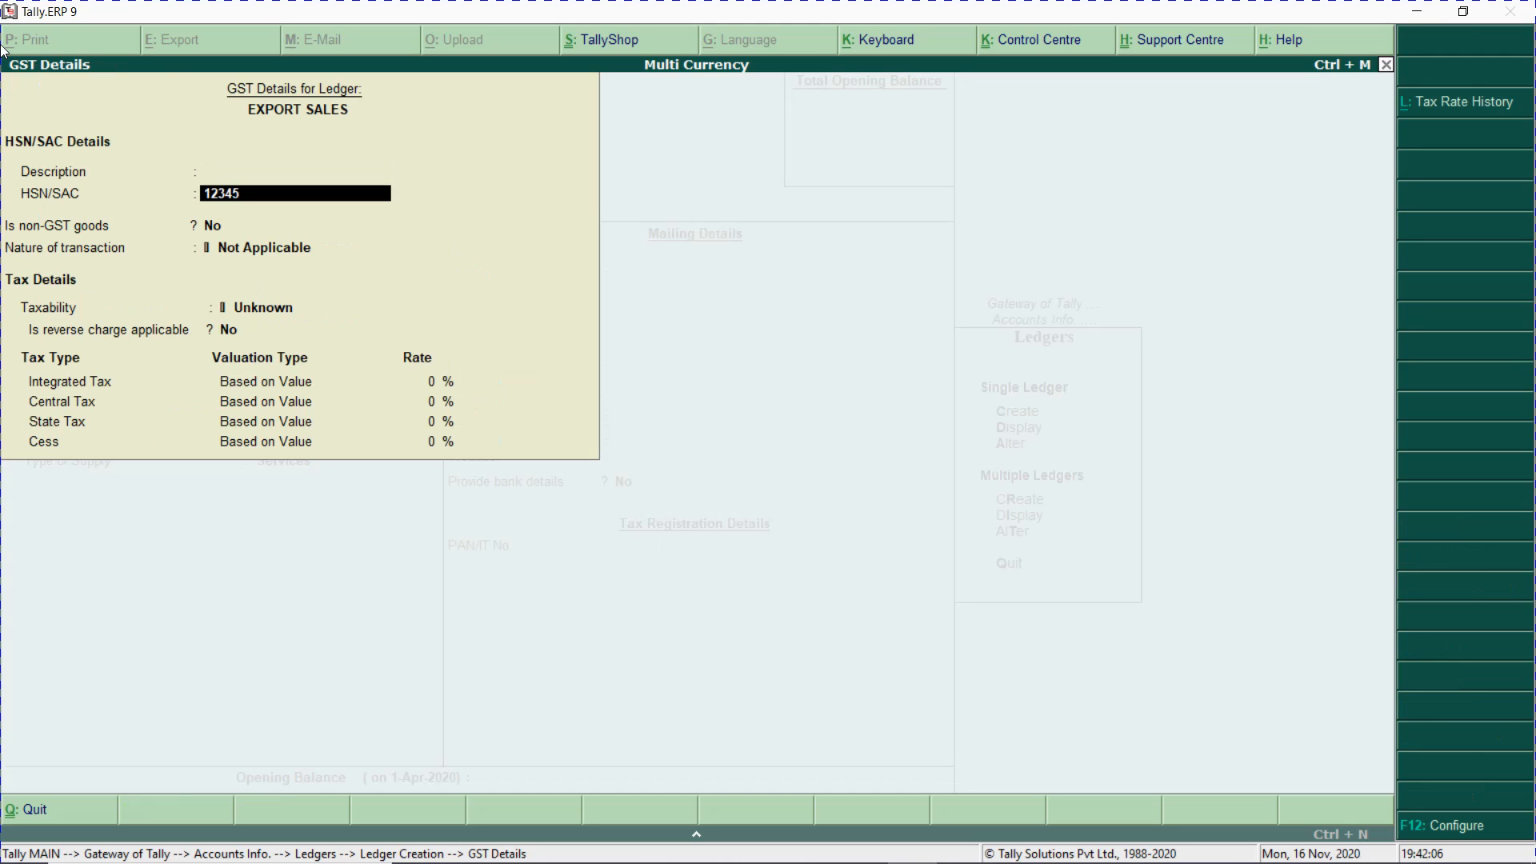
{"action": "key", "text": "Return"}
{"action": "key", "text": "Return"}
{"action": "key", "text": "BackSpace"}
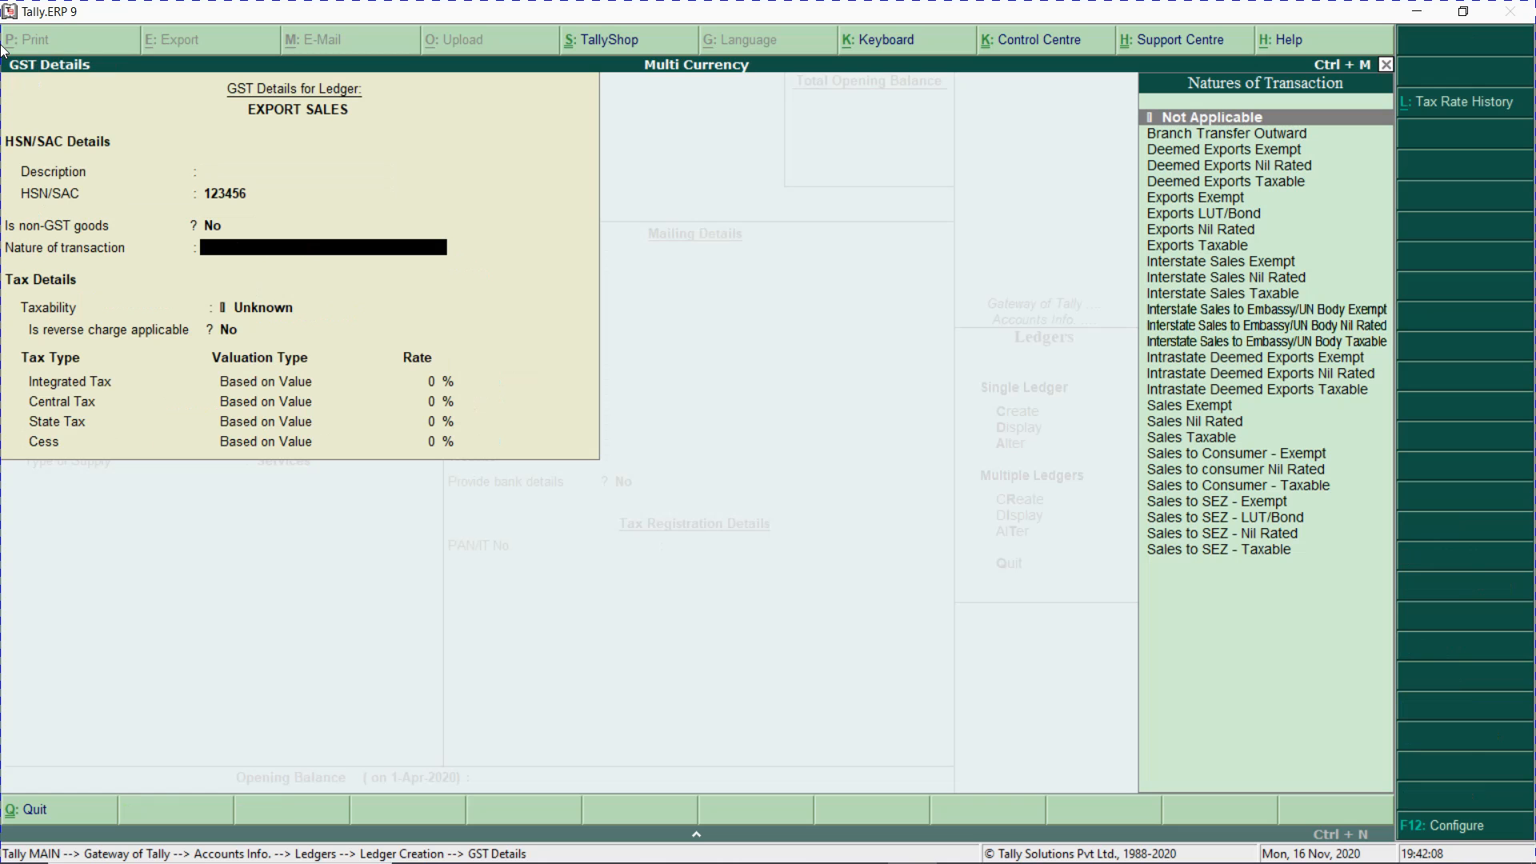
{"action": "type", "text": "E"}
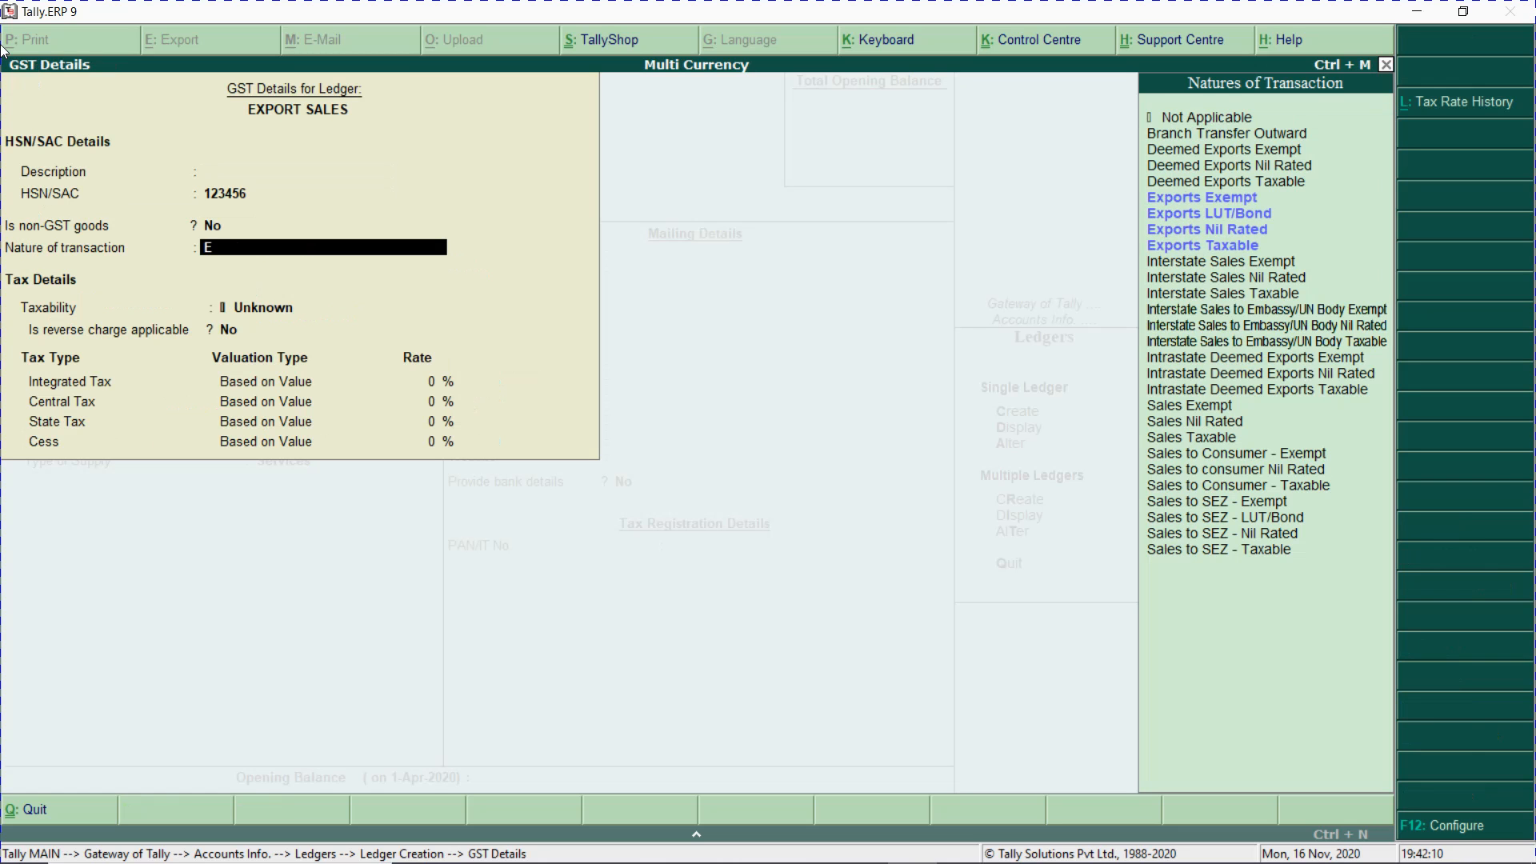
{"action": "type", "text": "XPOR"}
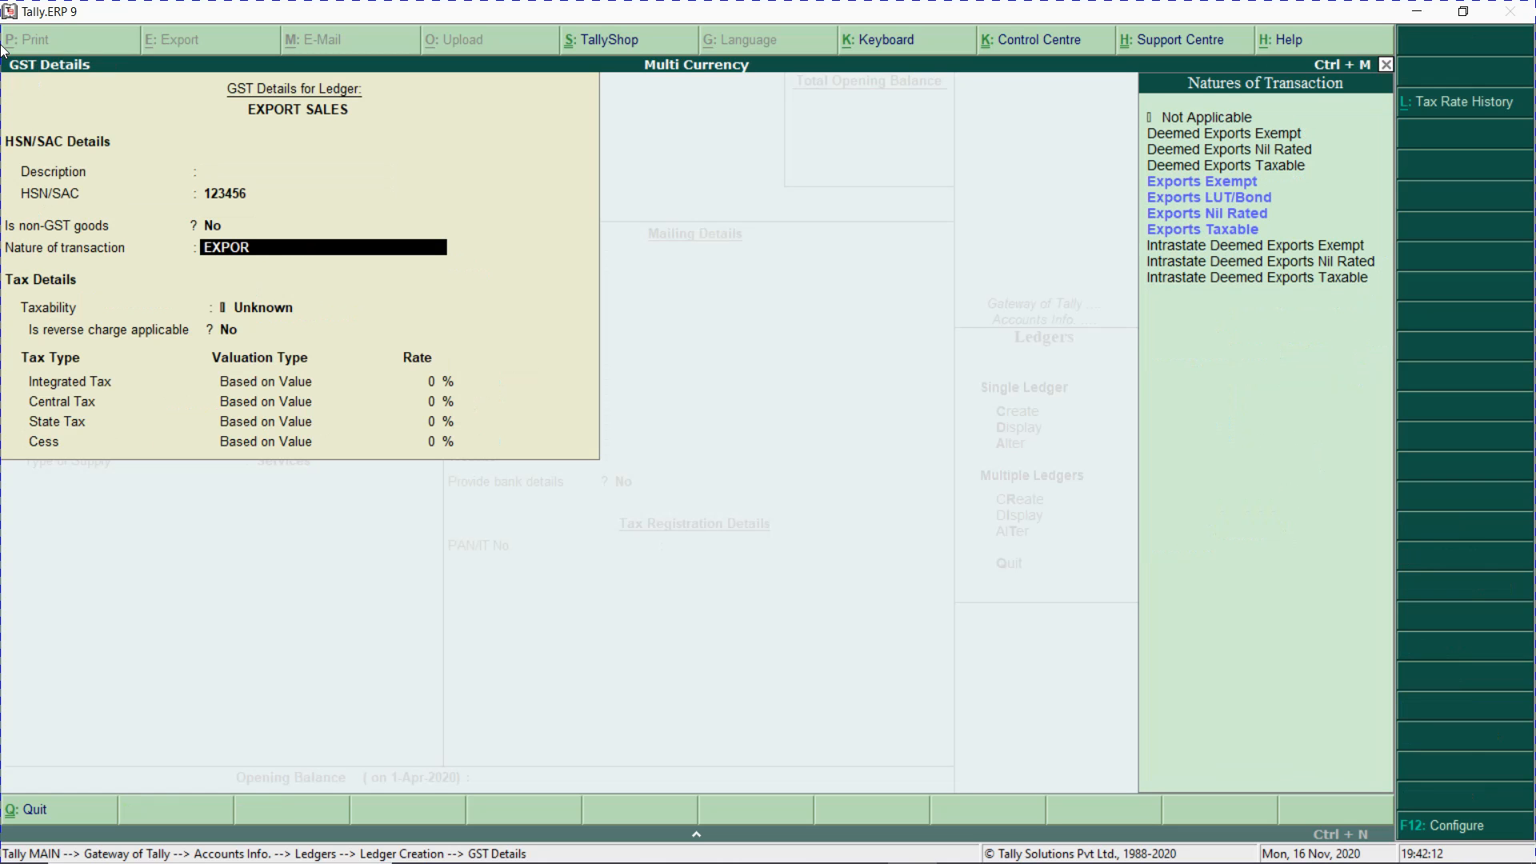
{"action": "key", "text": "Down"}
{"action": "key", "text": "Down"}
{"action": "key", "text": "Down"}
{"action": "key", "text": "Up"}
{"action": "key", "text": "Up"}
{"action": "key", "text": "Up"}
{"action": "key", "text": "Down"}
{"action": "key", "text": "Down"}
{"action": "key", "text": "Up"}
{"action": "key", "text": "ctrl+a"}
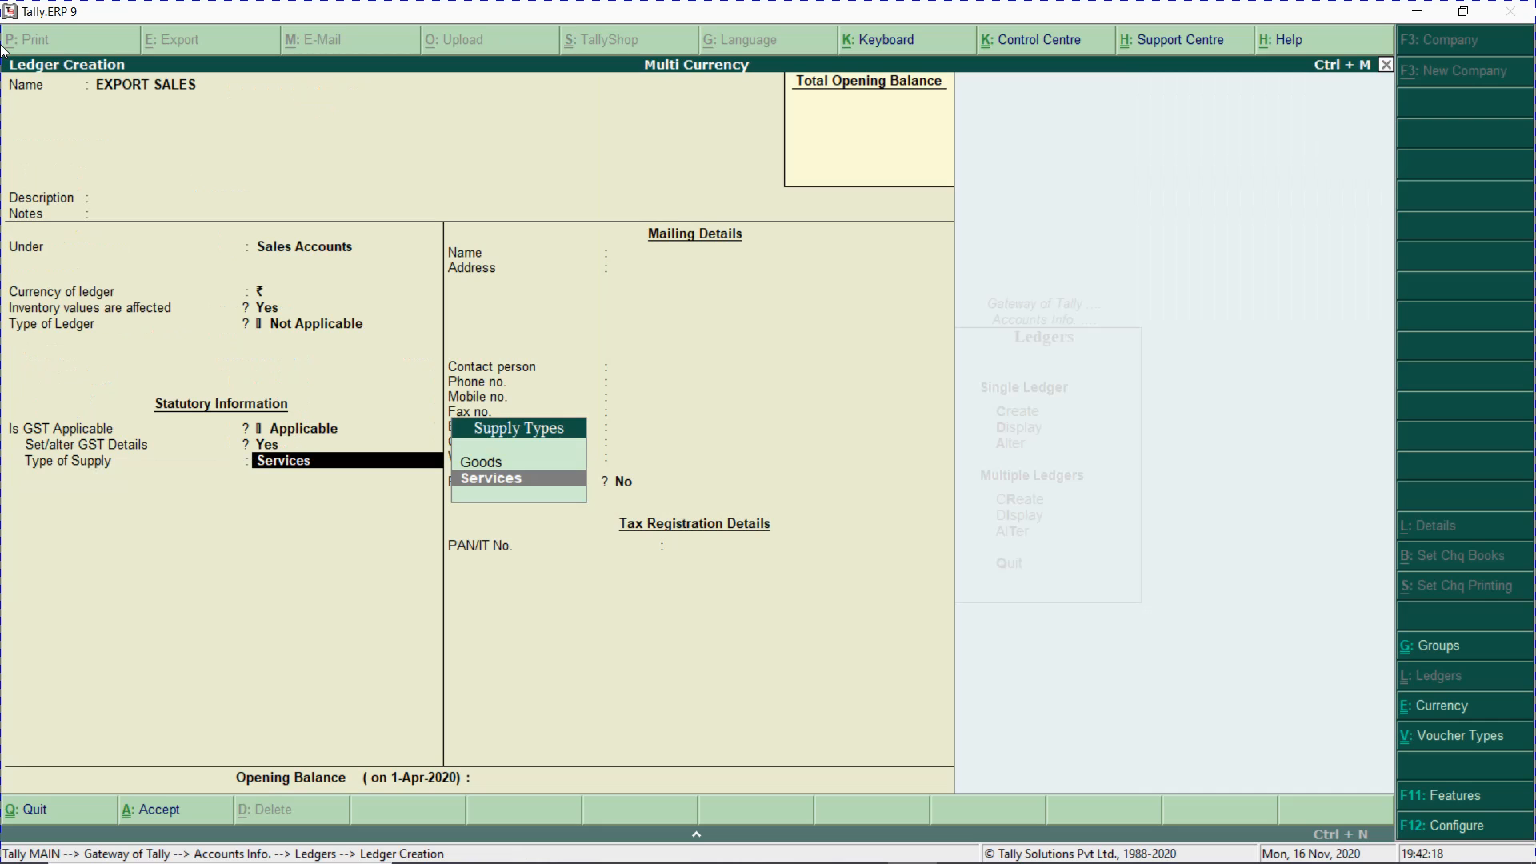
- Set the type of supply to Goods, save the EXPORT SALES ledger and return to the Gateway of Tally
{"action": "key", "text": "Up"}
{"action": "key", "text": "Return"}
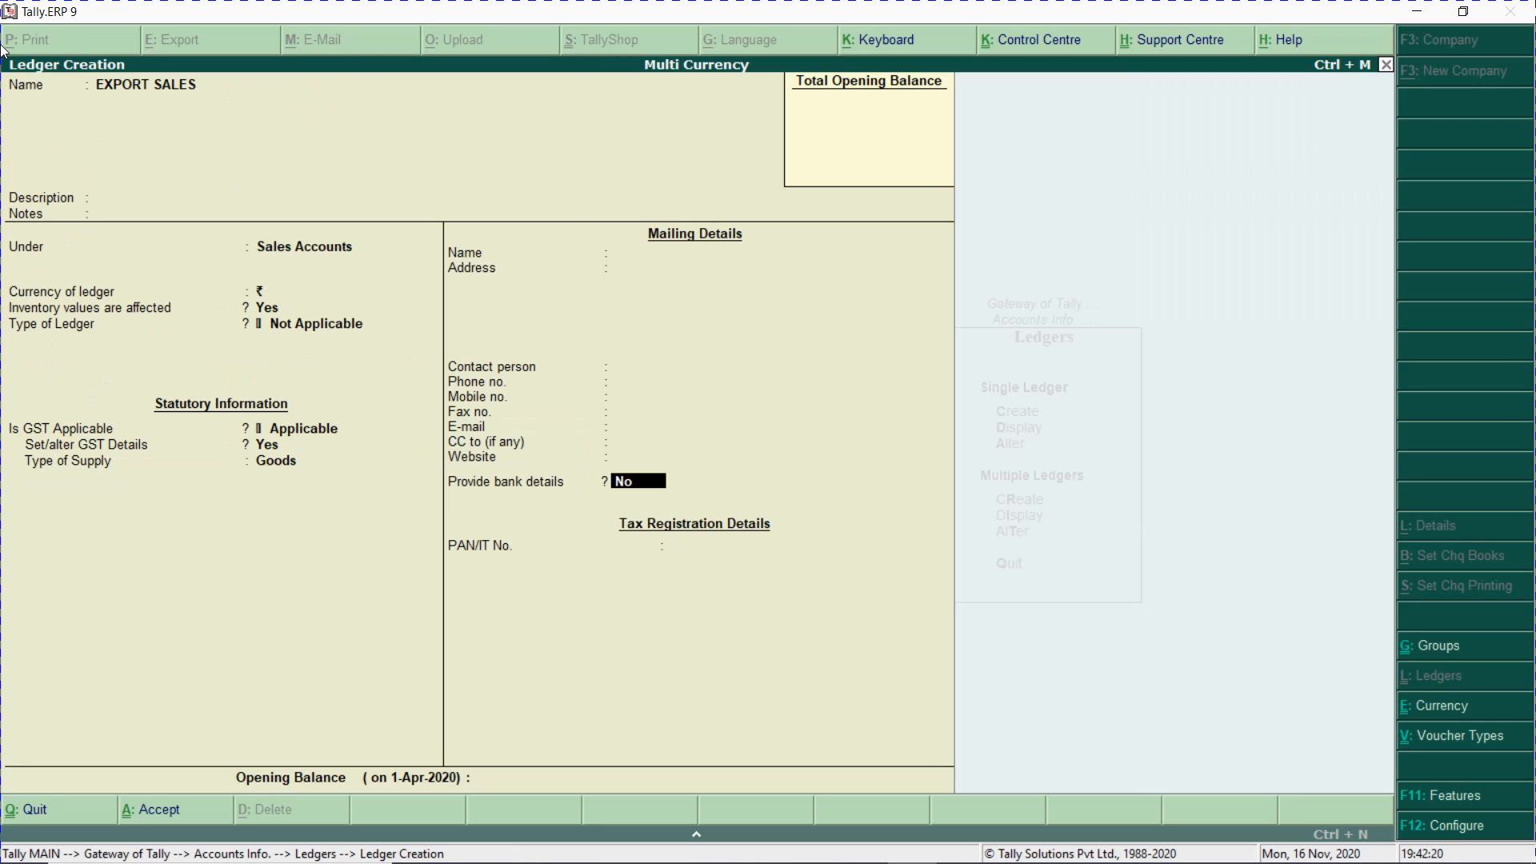
{"action": "key", "text": "Return"}
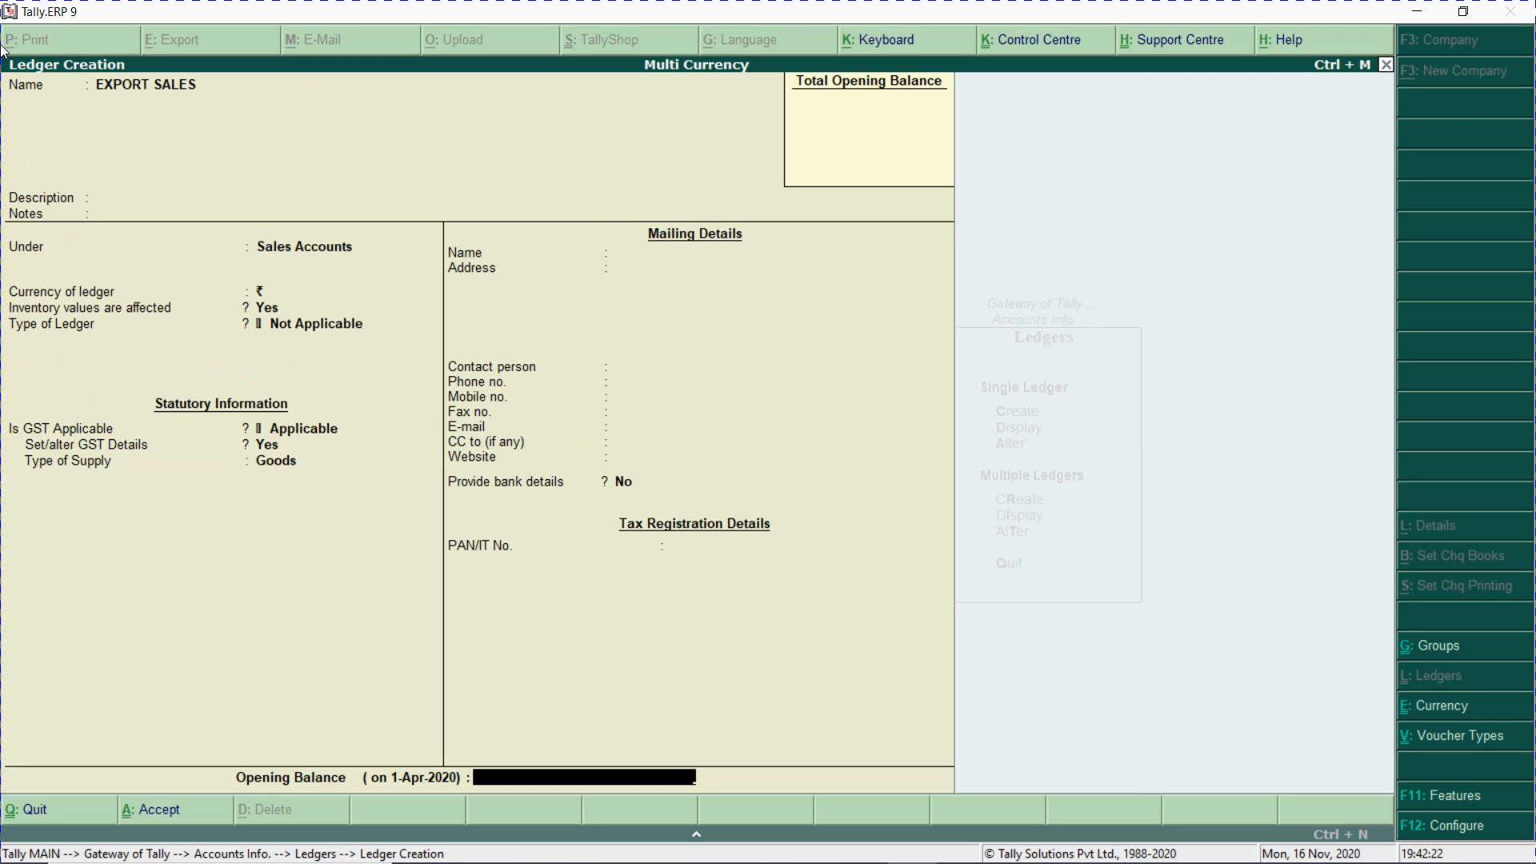
{"action": "key", "text": "Return"}
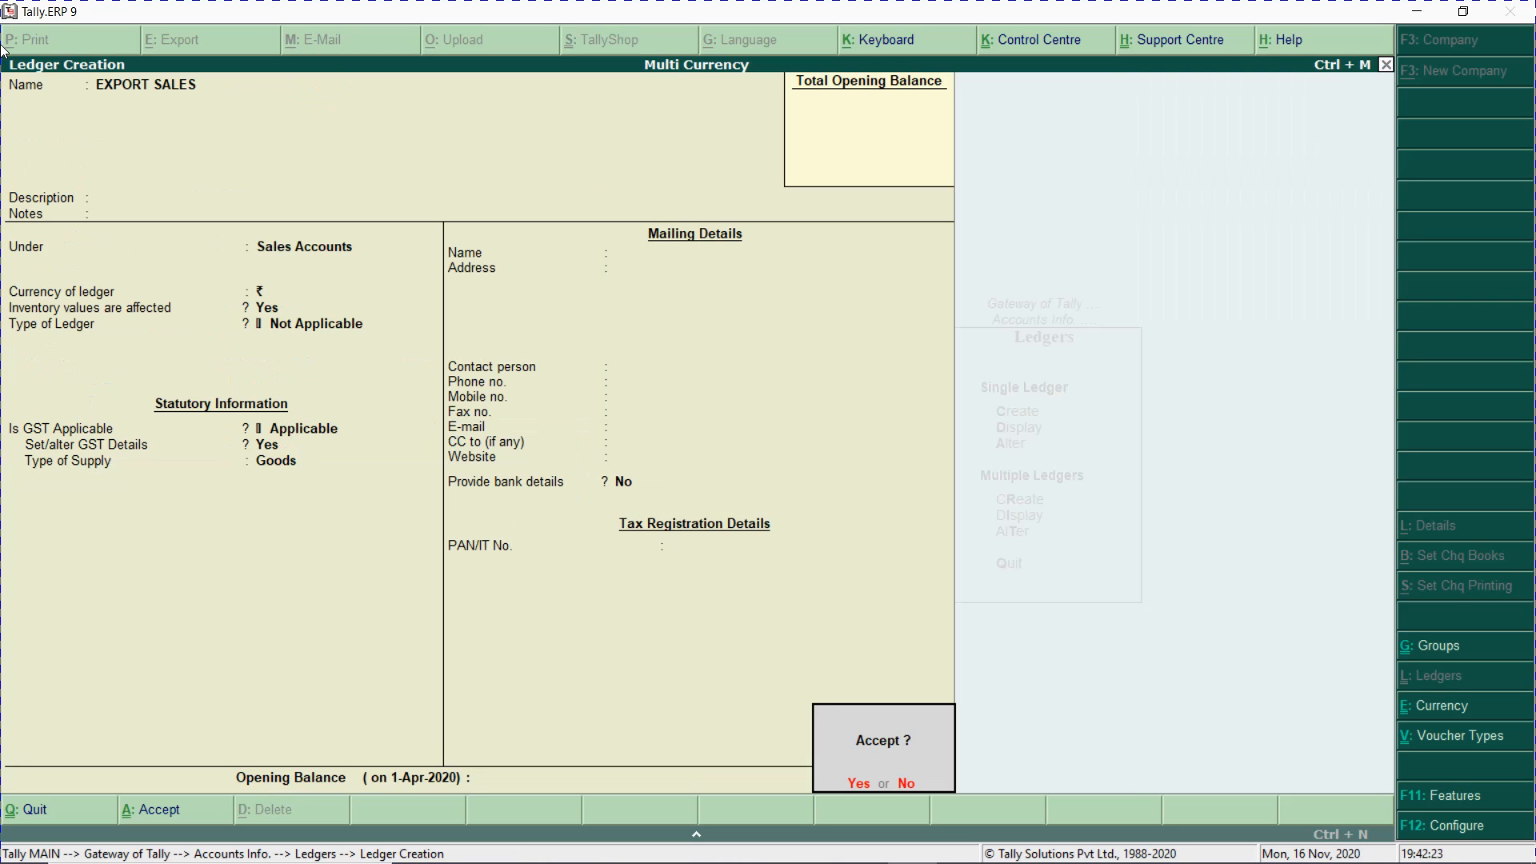
{"action": "key", "text": "Return"}
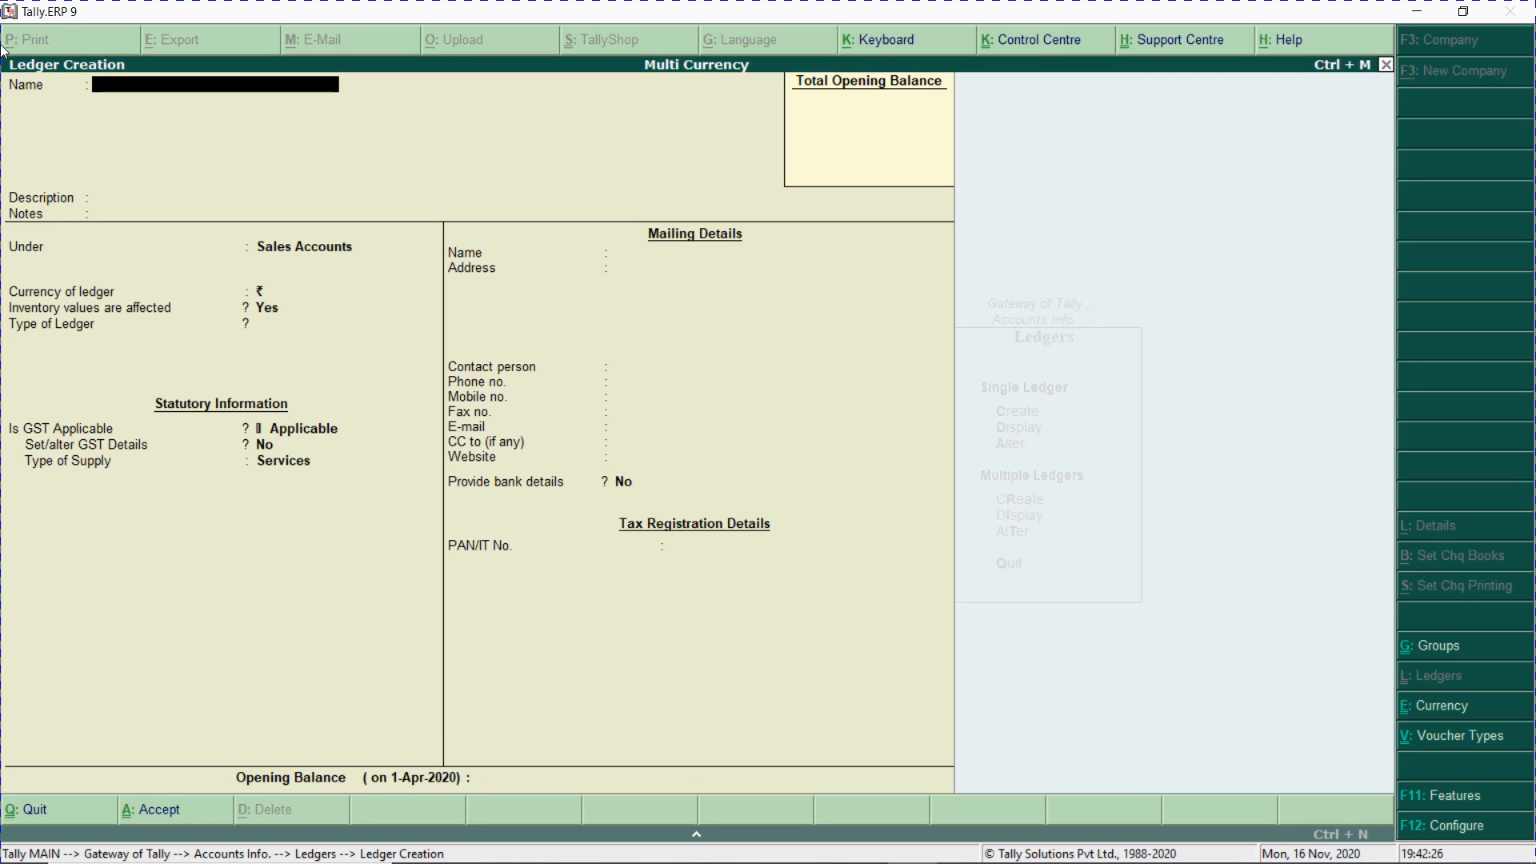
{"action": "key", "text": "Escape"}
{"action": "key", "text": "Return"}
{"action": "key", "text": "Escape"}
{"action": "key", "text": "Escape"}
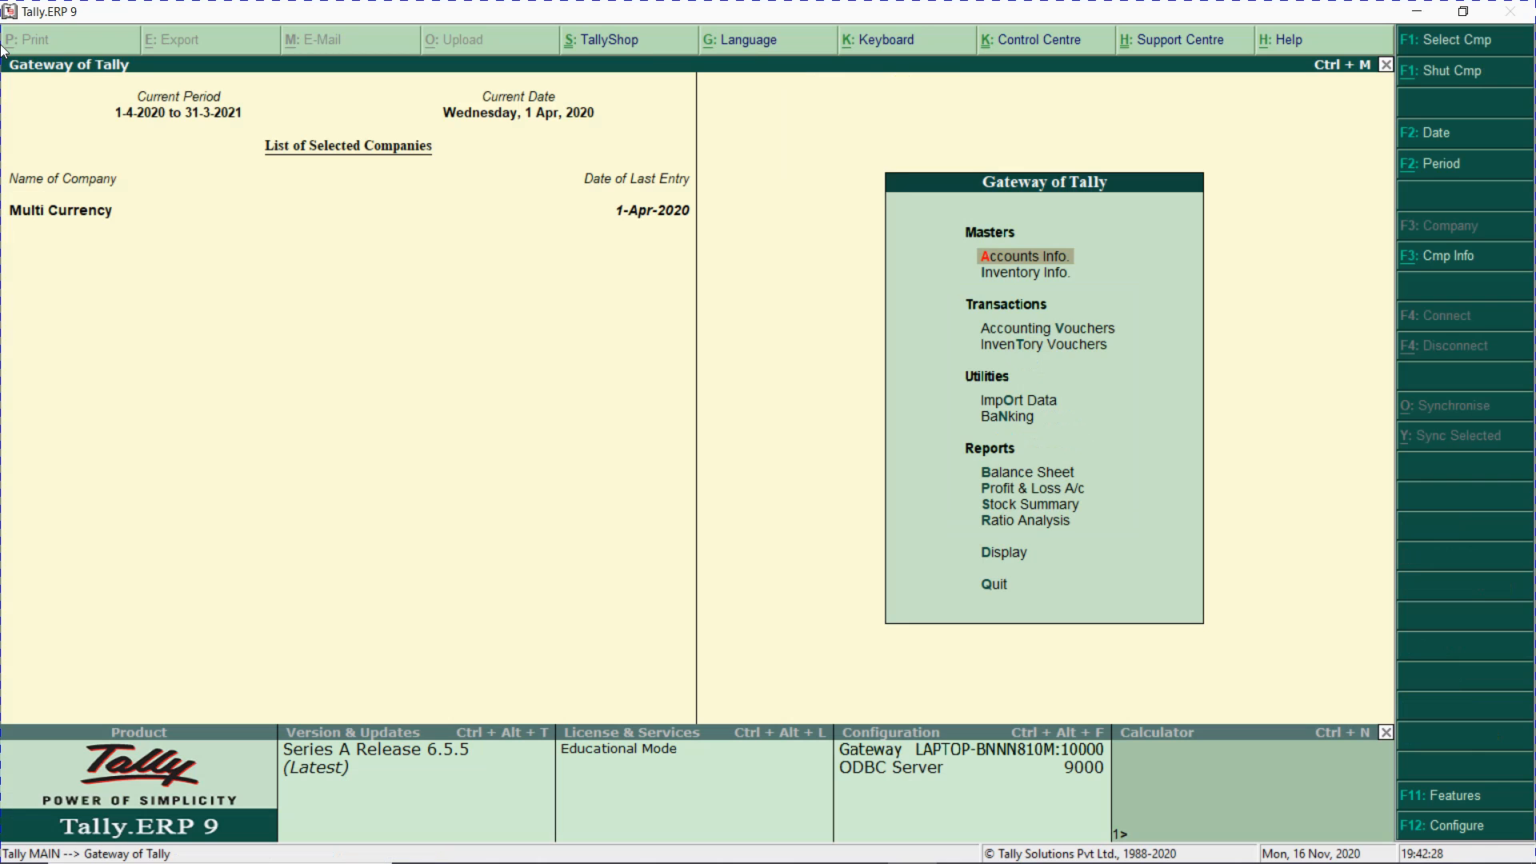
- Switch to the multi currency workbook in Excel and read the checklist rows on the sales, bank, forex and export sales ledgers
{"action": "key", "text": "alt+Tab"}
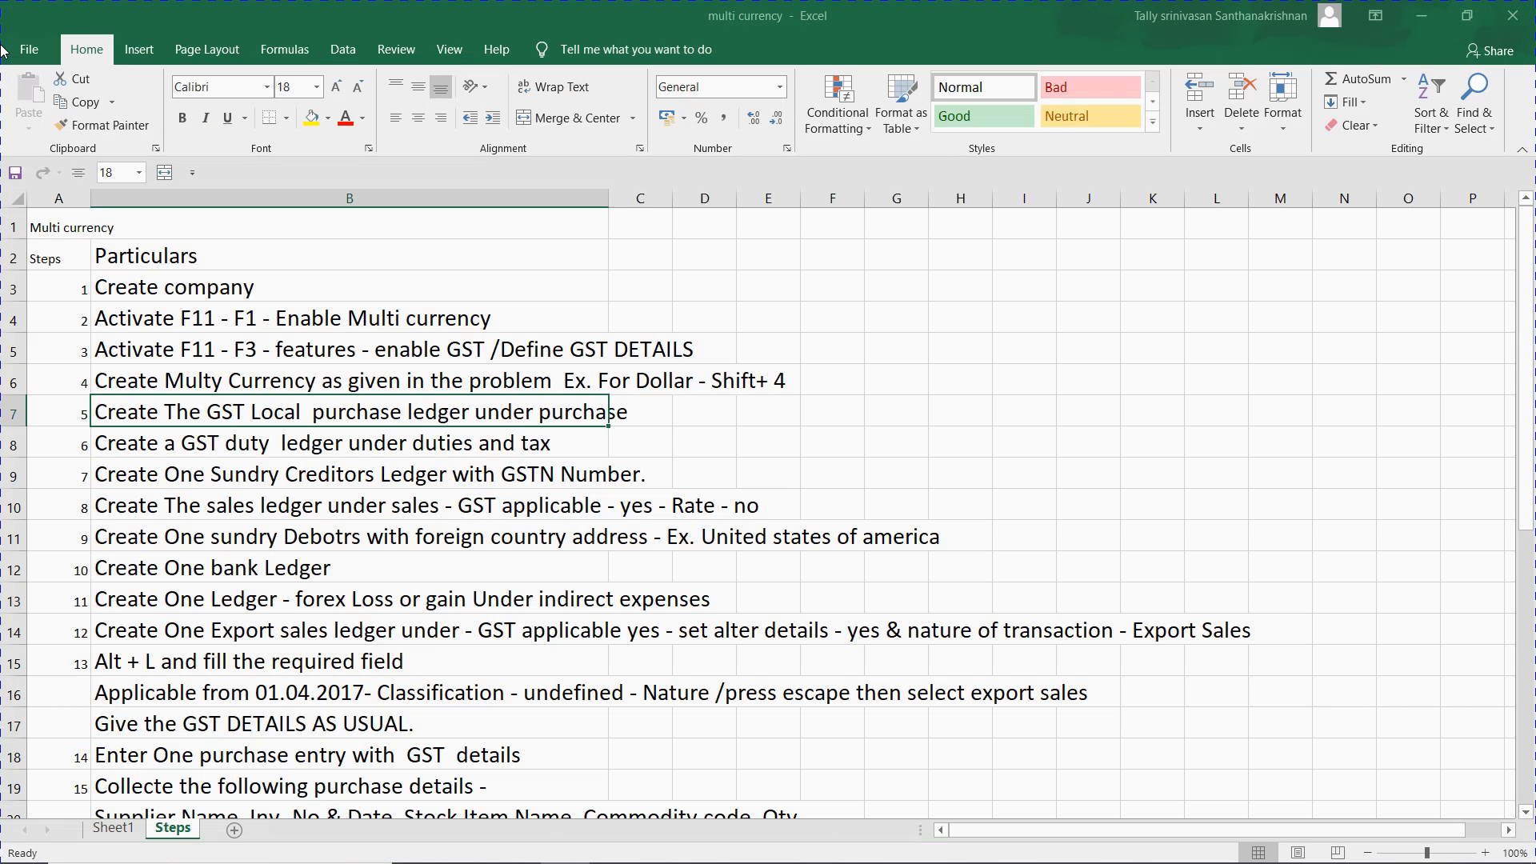
{"action": "key", "text": "Down"}
{"action": "key", "text": "Down"}
{"action": "key", "text": "Down"}
{"action": "key", "text": "Down"}
{"action": "key", "text": "Down"}
{"action": "key", "text": "Down"}
{"action": "key", "text": "Down"}
{"action": "key", "text": "Down"}
{"action": "key", "text": "Down"}
{"action": "key", "text": "Up"}
{"action": "key", "text": "Up"}
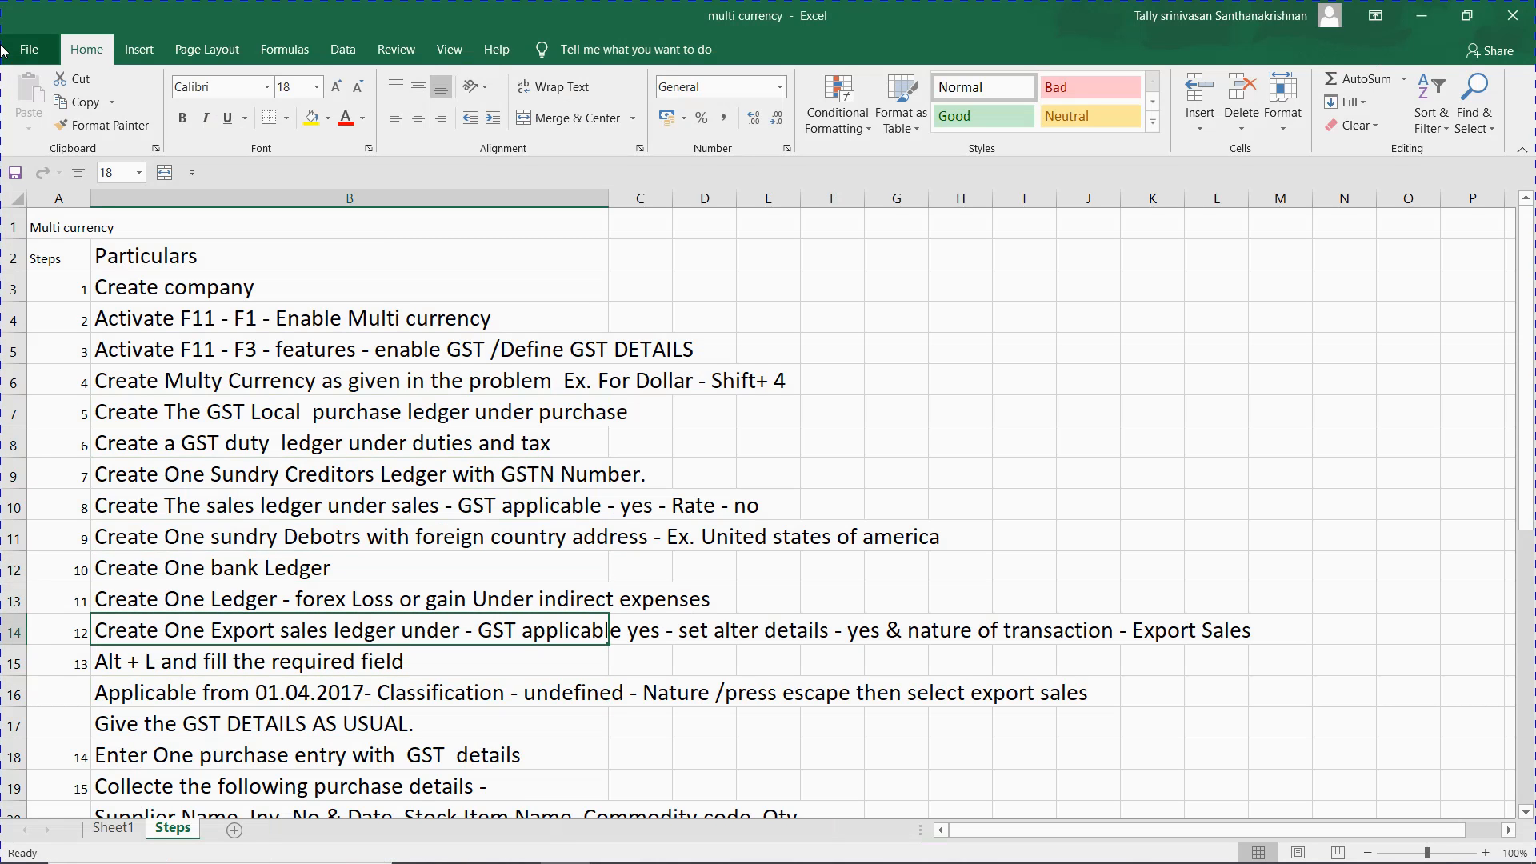
{"action": "key", "text": "Down"}
{"action": "key", "text": "Down"}
{"action": "key", "text": "Down"}
{"action": "key", "text": "Down"}
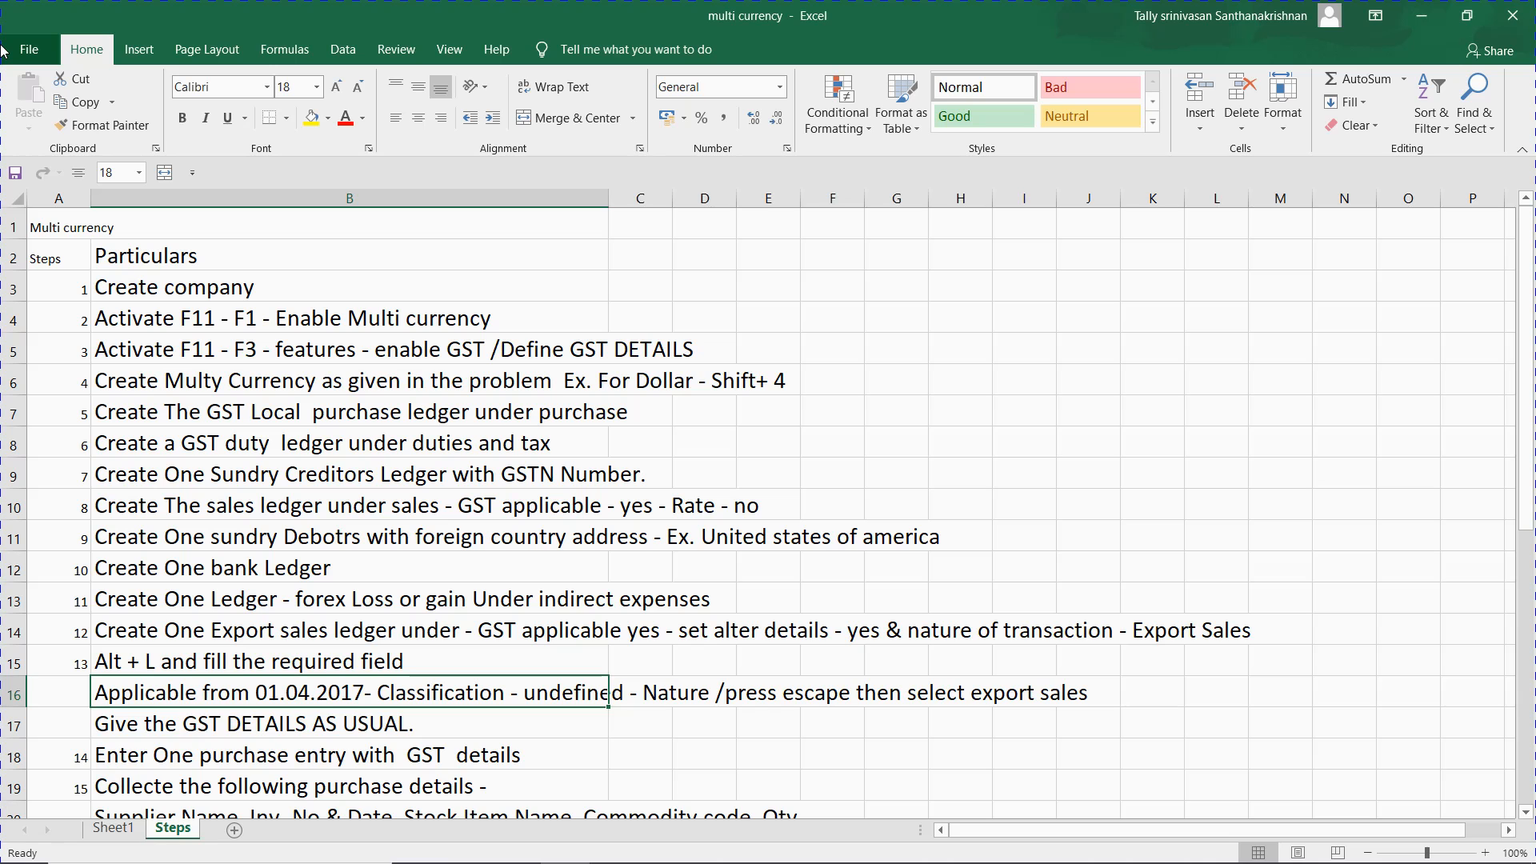
- Read the checklist rows on the GST purchase entry, its purchase details and the export sales entry
{"action": "key", "text": "Down"}
{"action": "key", "text": "Down"}
{"action": "key", "text": "Down"}
{"action": "key", "text": "Down"}
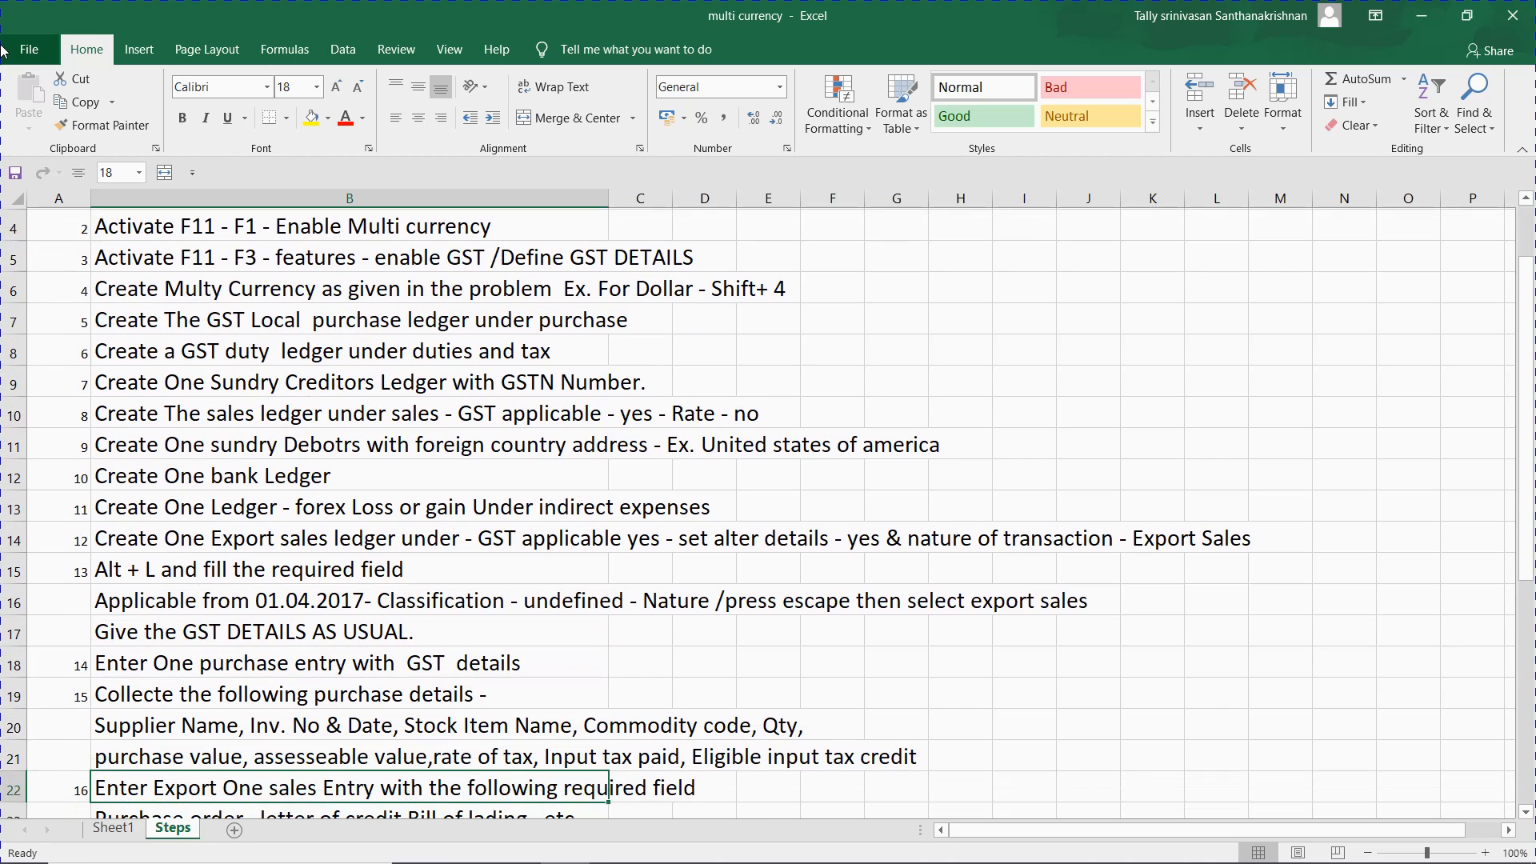
{"action": "key", "text": "Down"}
{"action": "key", "text": "Up"}
{"action": "key", "text": "Up"}
{"action": "key", "text": "Up"}
{"action": "key", "text": "Up"}
{"action": "key", "text": "Up"}
{"action": "key", "text": "Up"}
{"action": "key", "text": "Up"}
{"action": "key", "text": "Down"}
{"action": "key", "text": "Down"}
{"action": "key", "text": "Down"}
{"action": "key", "text": "Down"}
{"action": "key", "text": "Down"}
{"action": "key", "text": "Down"}
{"action": "key", "text": "Down"}
{"action": "key", "text": "Down"}
{"action": "key", "text": "Down"}
{"action": "key", "text": "Down"}
{"action": "key", "text": "Down"}
{"action": "key", "text": "Down"}
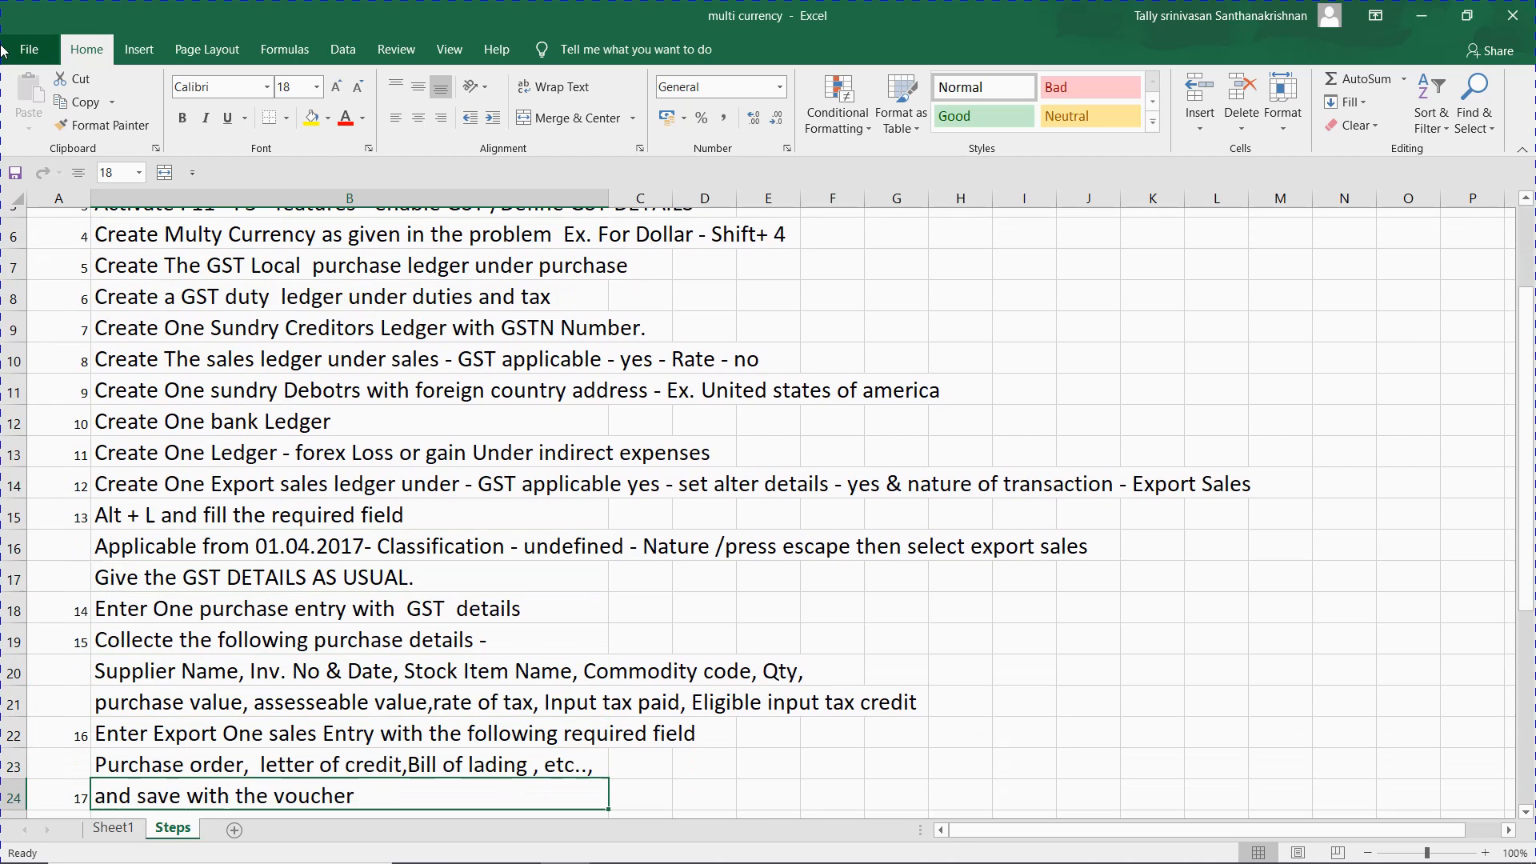
- Read the checklist rows on the receipt entry, altering the voucher type and the foreign exchange loss/gain class
{"action": "key", "text": "Up"}
{"action": "key", "text": "Up"}
{"action": "key", "text": "Up"}
{"action": "key", "text": "Up"}
{"action": "key", "text": "Up"}
{"action": "key", "text": "Up"}
{"action": "key", "text": "Up"}
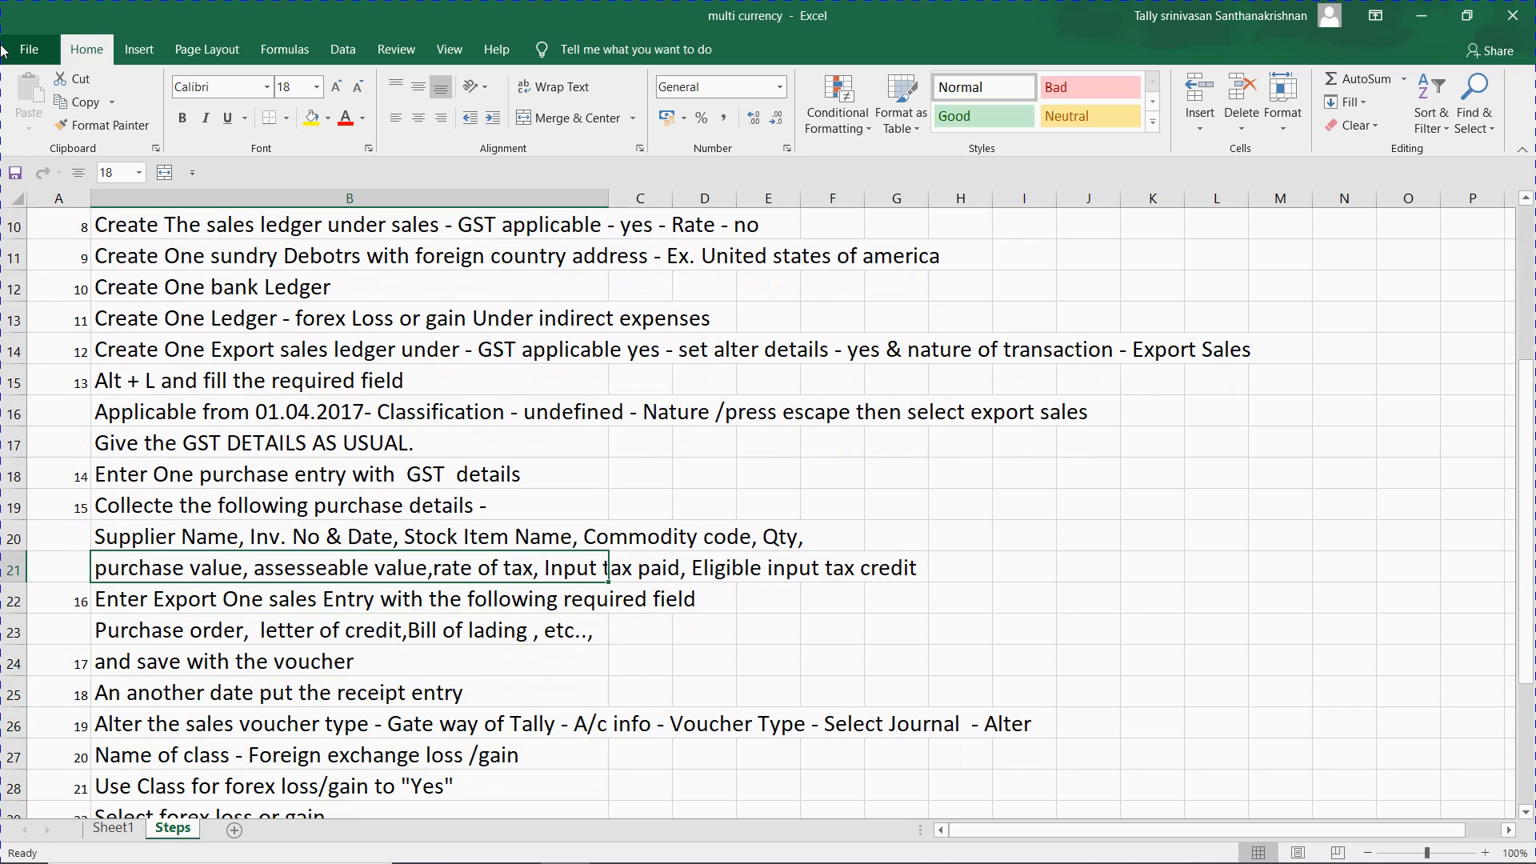
{"action": "key", "text": "Down"}
{"action": "key", "text": "Down"}
{"action": "key", "text": "Down"}
{"action": "key", "text": "Down"}
{"action": "key", "text": "Down"}
{"action": "key", "text": "Down"}
{"action": "key", "text": "Down"}
{"action": "key", "text": "Down"}
{"action": "key", "text": "Down"}
{"action": "key", "text": "Down"}
{"action": "key", "text": "Down"}
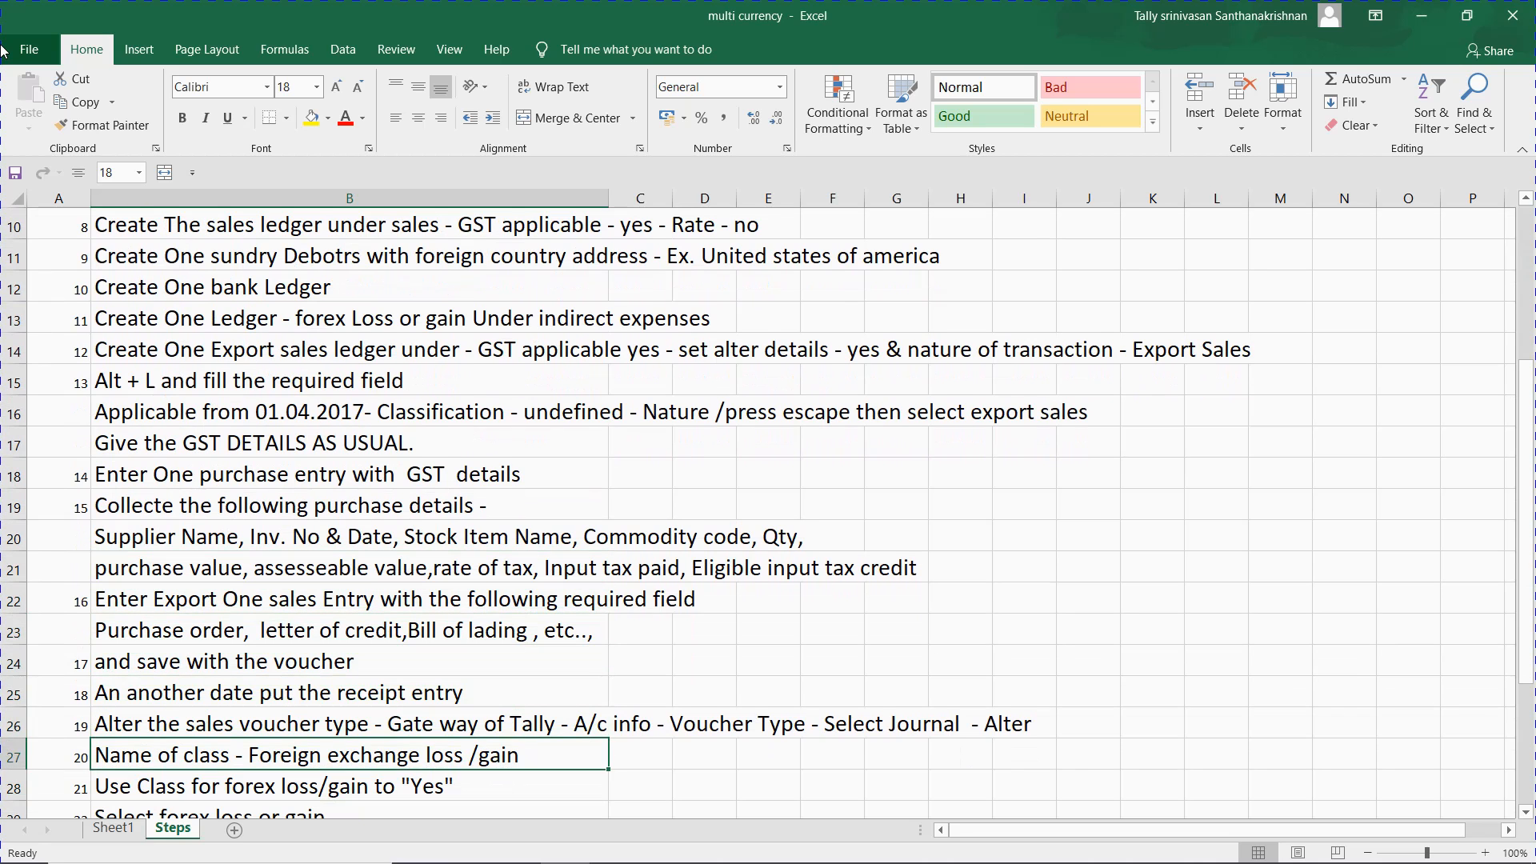
{"action": "key", "text": "Down"}
{"action": "key", "text": "Up"}
{"action": "key", "text": "Up"}
{"action": "key", "text": "Up"}
{"action": "key", "text": "Up"}
{"action": "key", "text": "Up"}
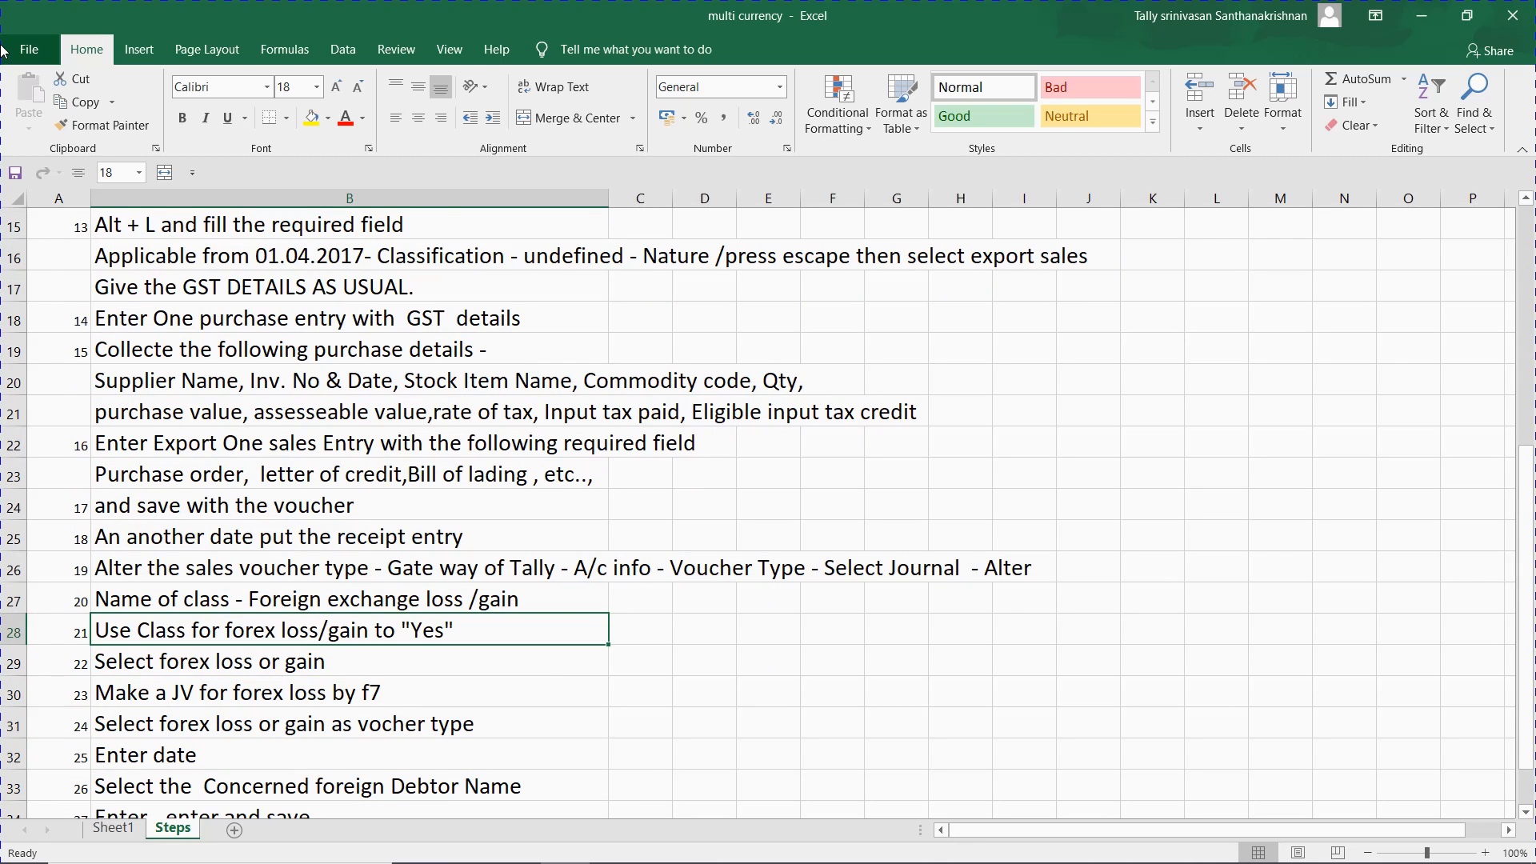
- Switch back to Tally.ERP 9 and start a ledger named Forex Loss Or Gain under Indirect Expenses
{"action": "key", "text": "alt+Tab"}
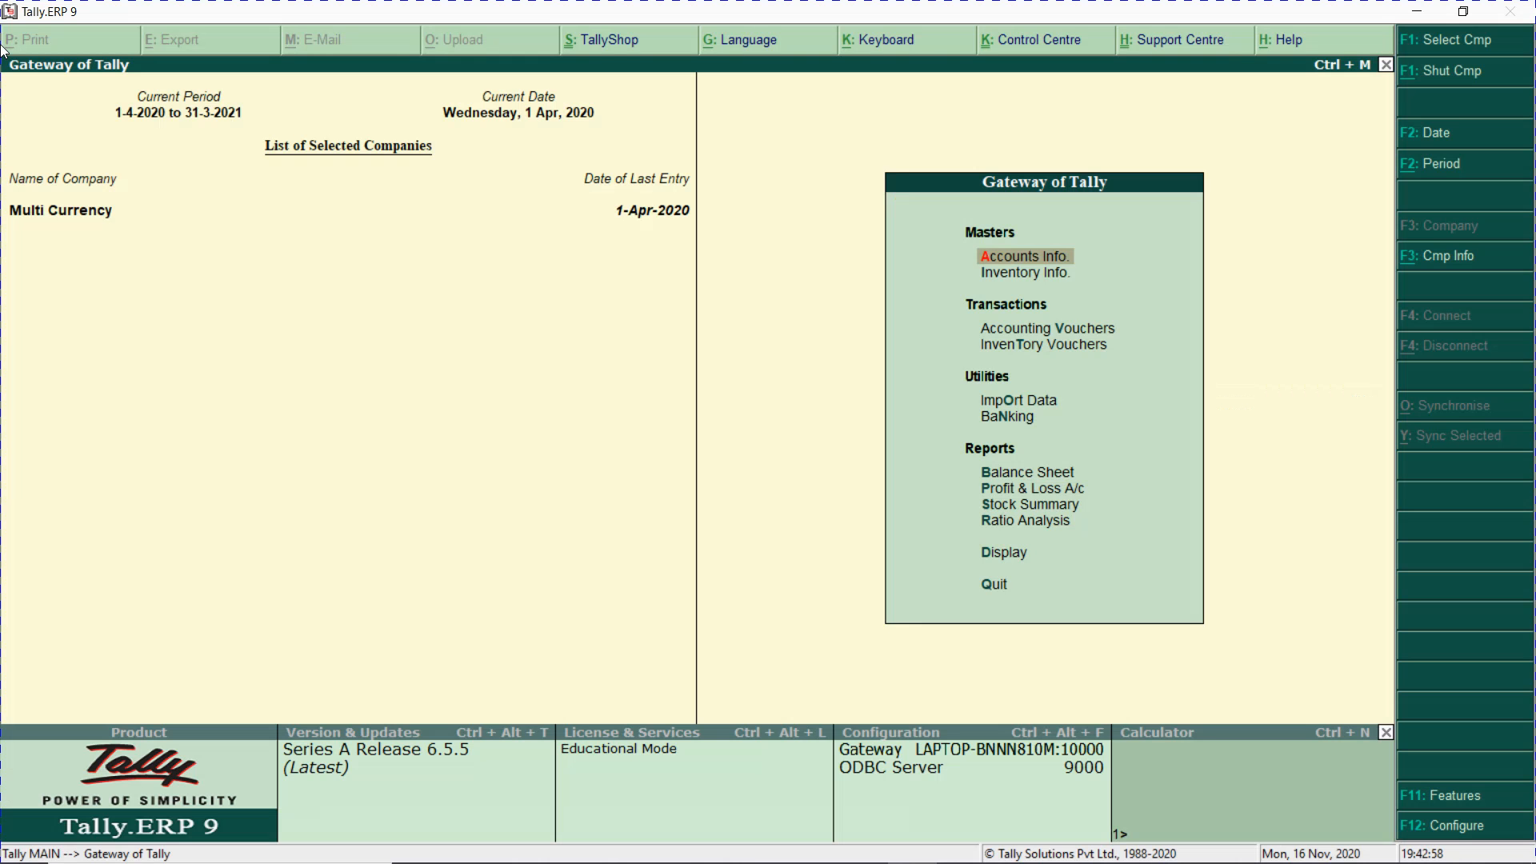
{"action": "key", "text": "Return"}
{"action": "key", "text": "l"}
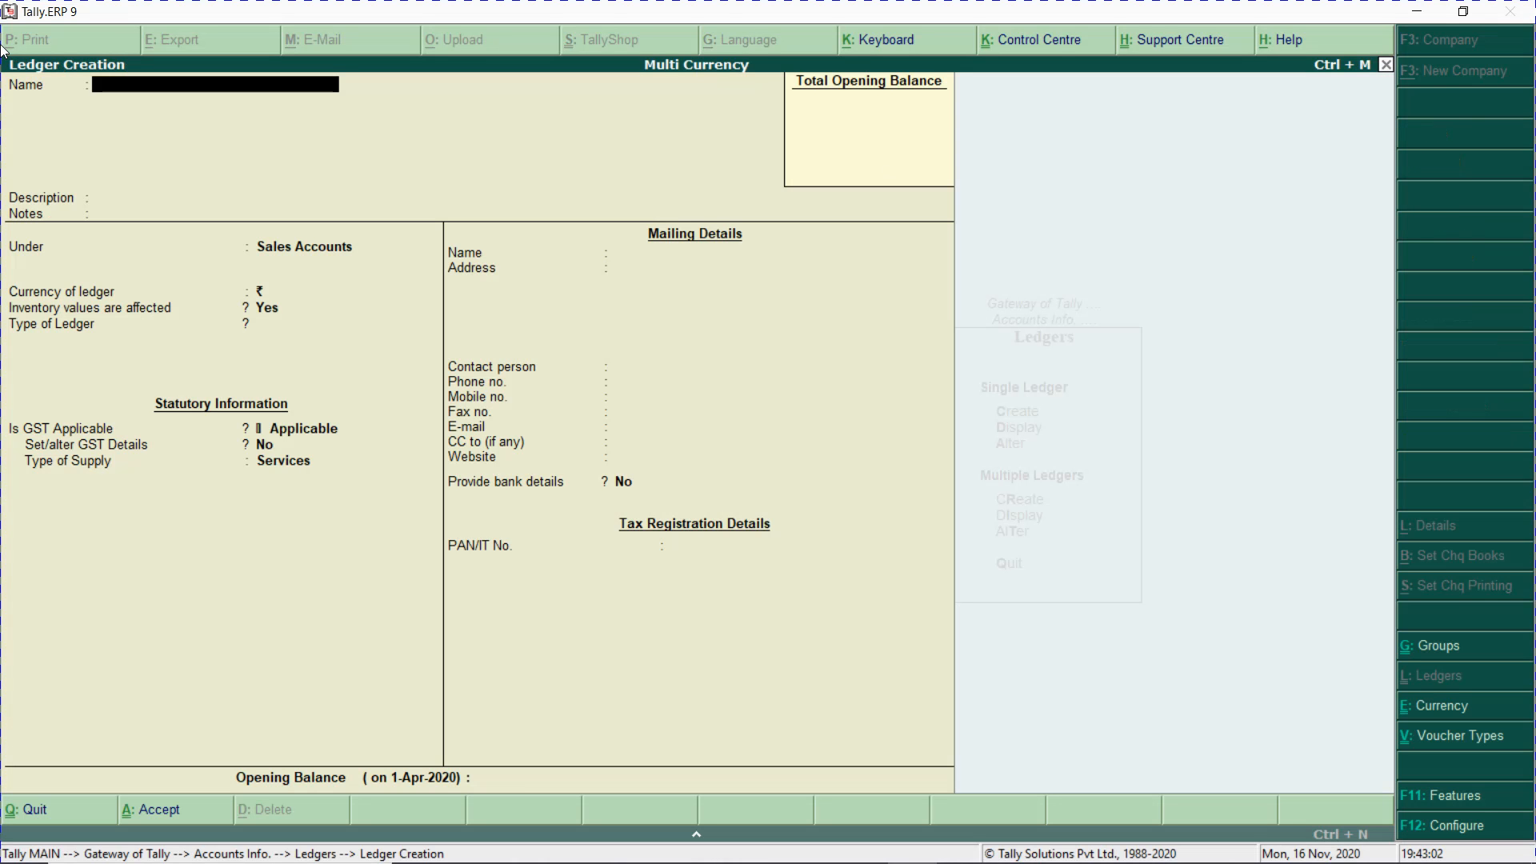
{"action": "type", "text": "Forex Loss or Gain"}
{"action": "key", "text": "Return"}
{"action": "key", "text": "Return"}
{"action": "key", "text": "Return"}
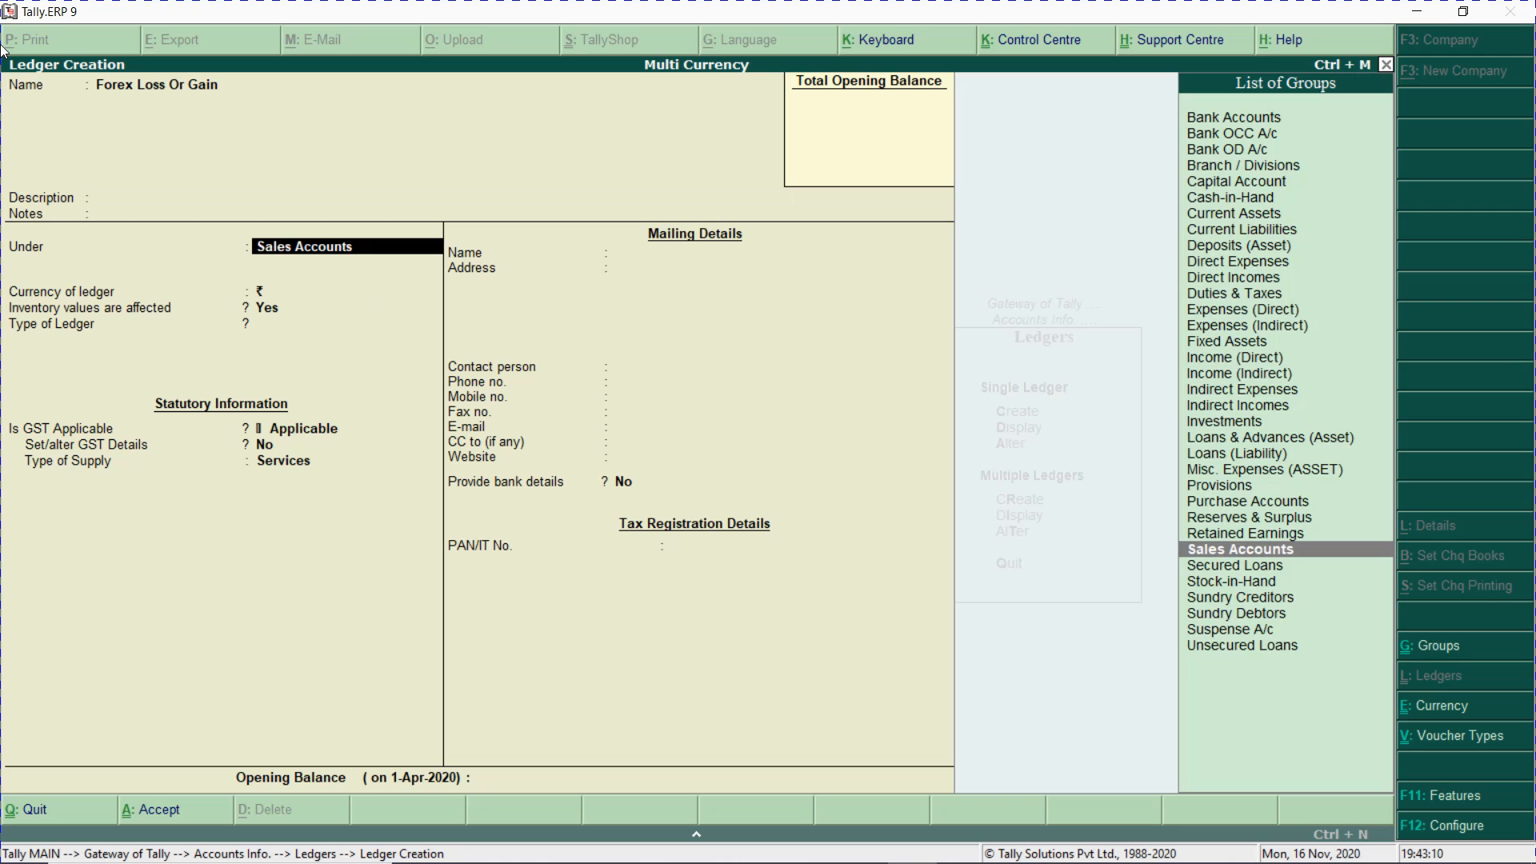
{"action": "type", "text": "Ind"}
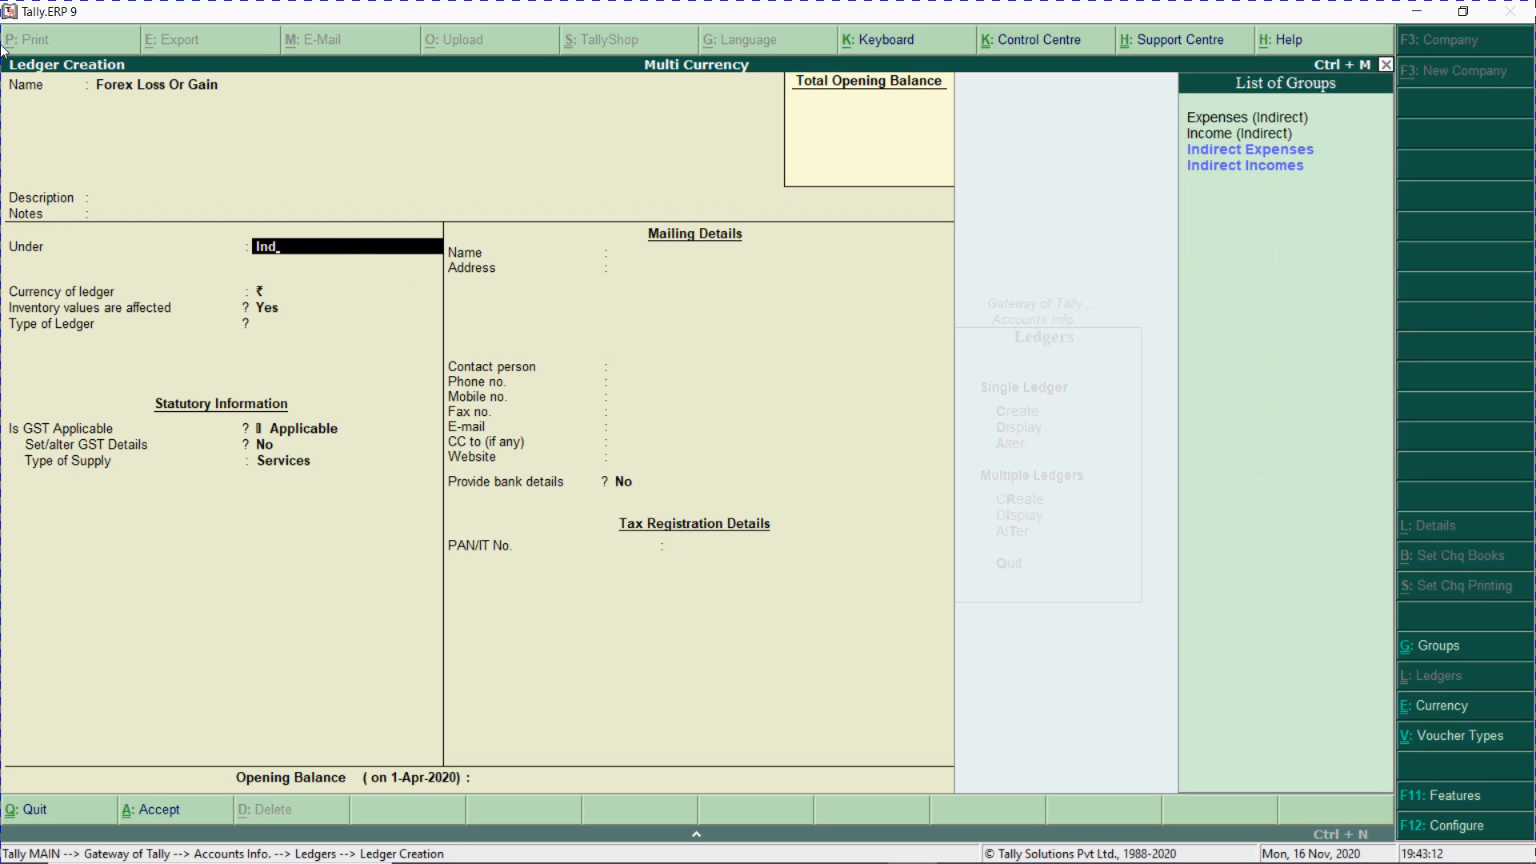
{"action": "key", "text": "Return"}
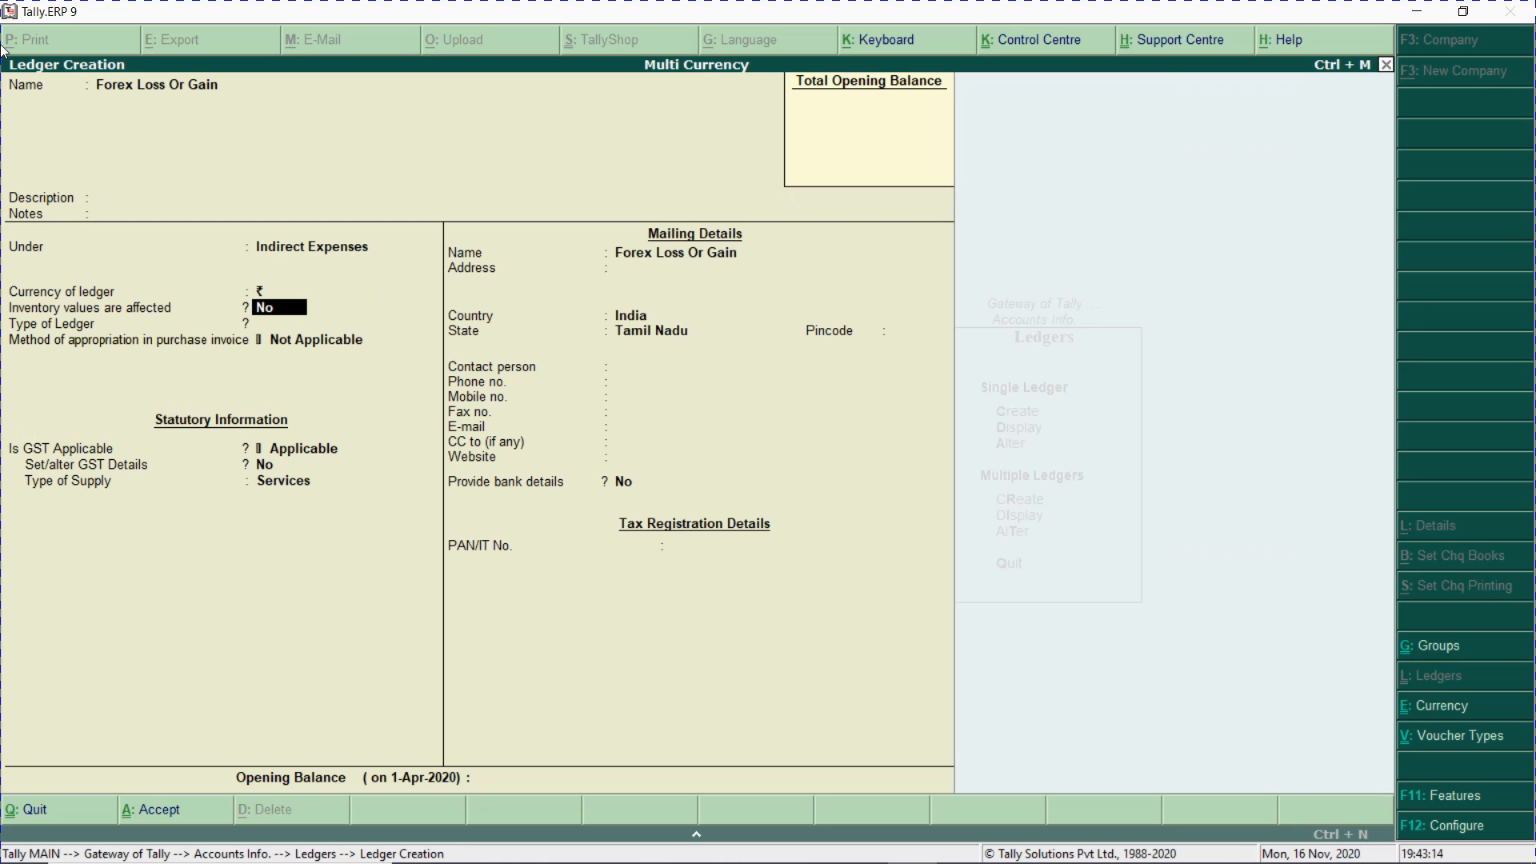
- Keep inventory values unaffected and set GST applicability of the Forex Loss Or Gain ledger to Not Applicable
{"action": "key", "text": "Return"}
{"action": "key", "text": "Return"}
{"action": "key", "text": "Return"}
{"action": "key", "text": "Return"}
{"action": "key", "text": "BackSpace"}
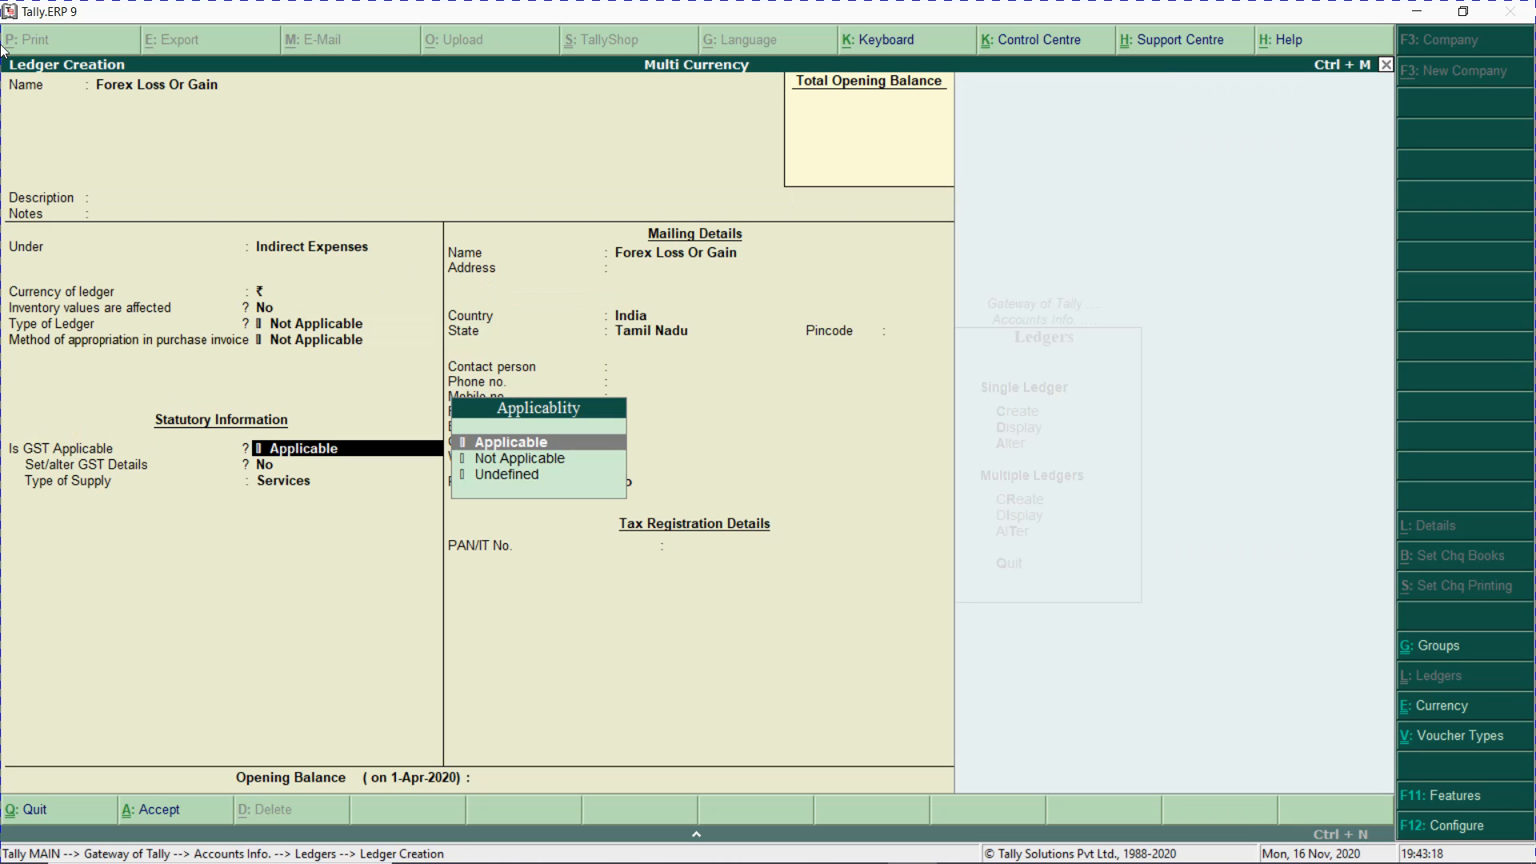
{"action": "key", "text": "Down"}
{"action": "key", "text": "Return"}
- Accept the default mailing, bank and tax registration details, leave the opening balance empty and save the Forex Loss Or Gain ledger
{"action": "key", "text": "Return"}
{"action": "key", "text": "Return"}
{"action": "key", "text": "Return"}
{"action": "key", "text": "Return"}
{"action": "key", "text": "Return"}
{"action": "key", "text": "Return"}
{"action": "key", "text": "Return"}
{"action": "key", "text": "Return"}
{"action": "key", "text": "Return"}
{"action": "key", "text": "Return"}
{"action": "key", "text": "Return"}
{"action": "key", "text": "Return"}
{"action": "key", "text": "Return"}
{"action": "key", "text": "Return"}
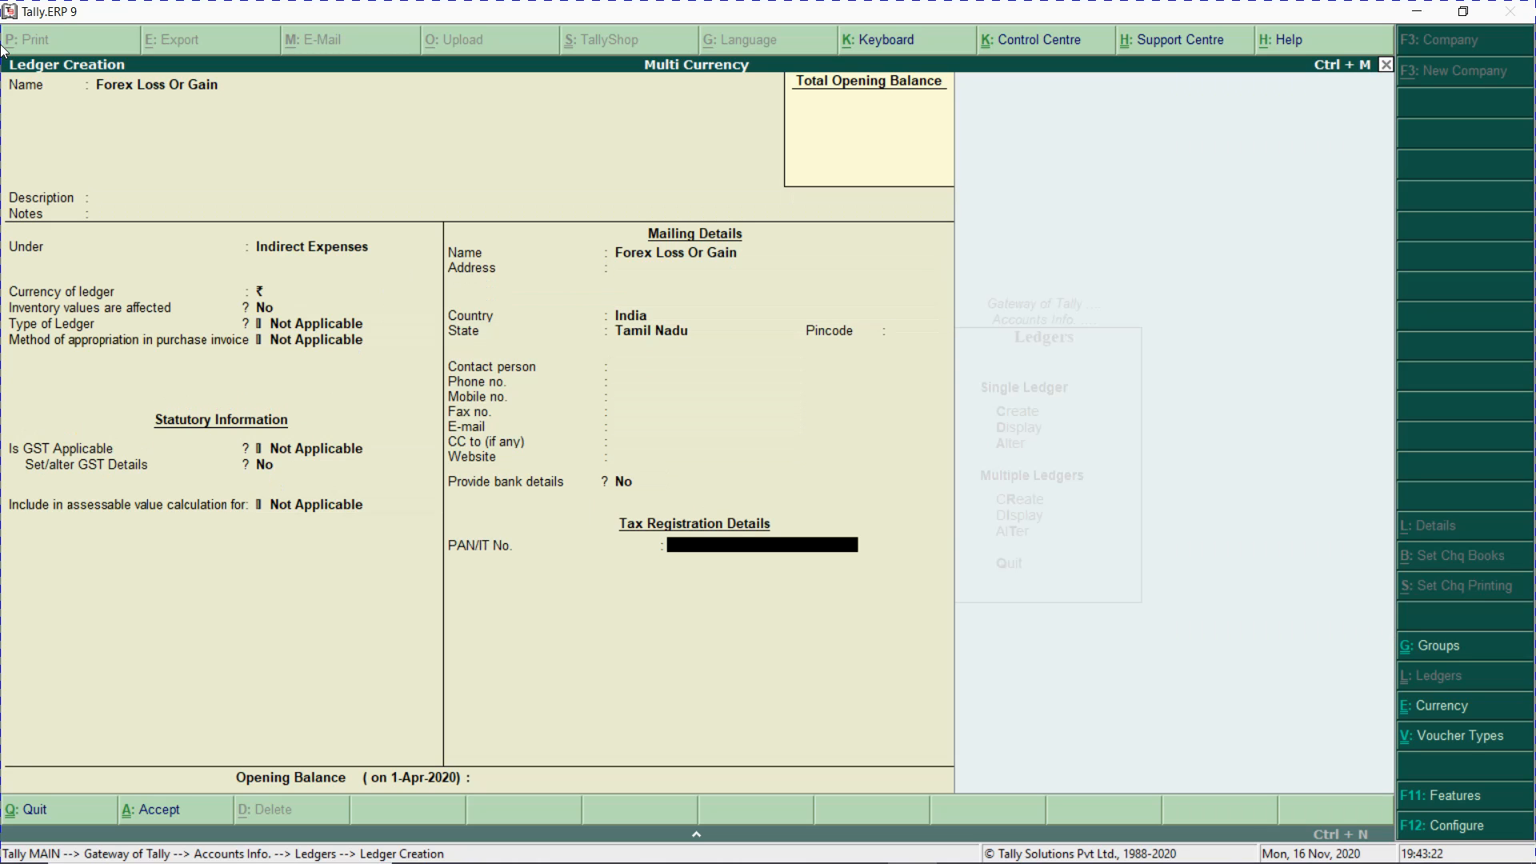
{"action": "key", "text": "Return"}
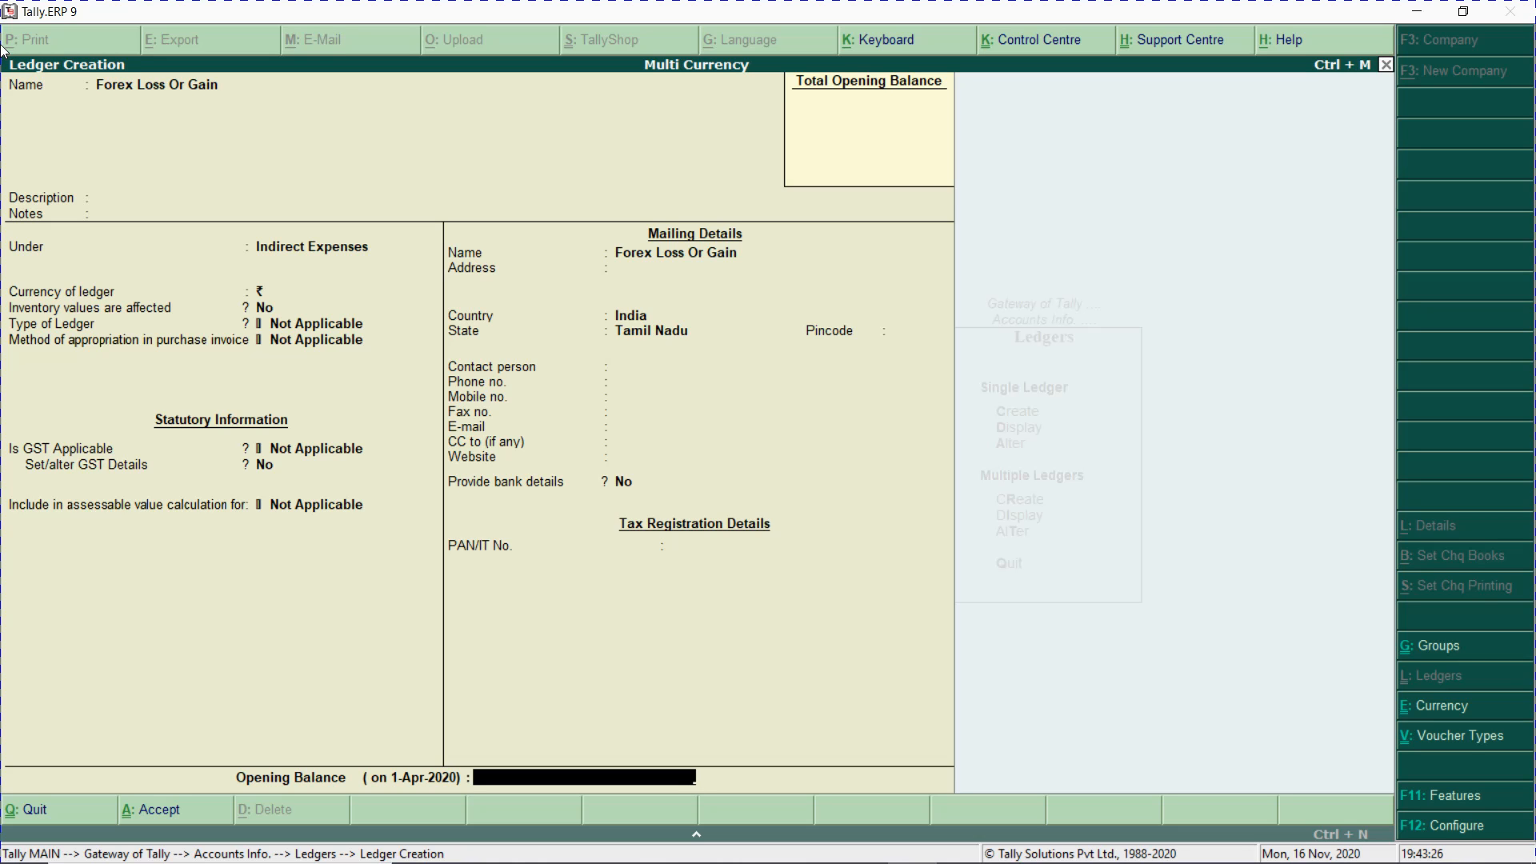
{"action": "key", "text": "Return"}
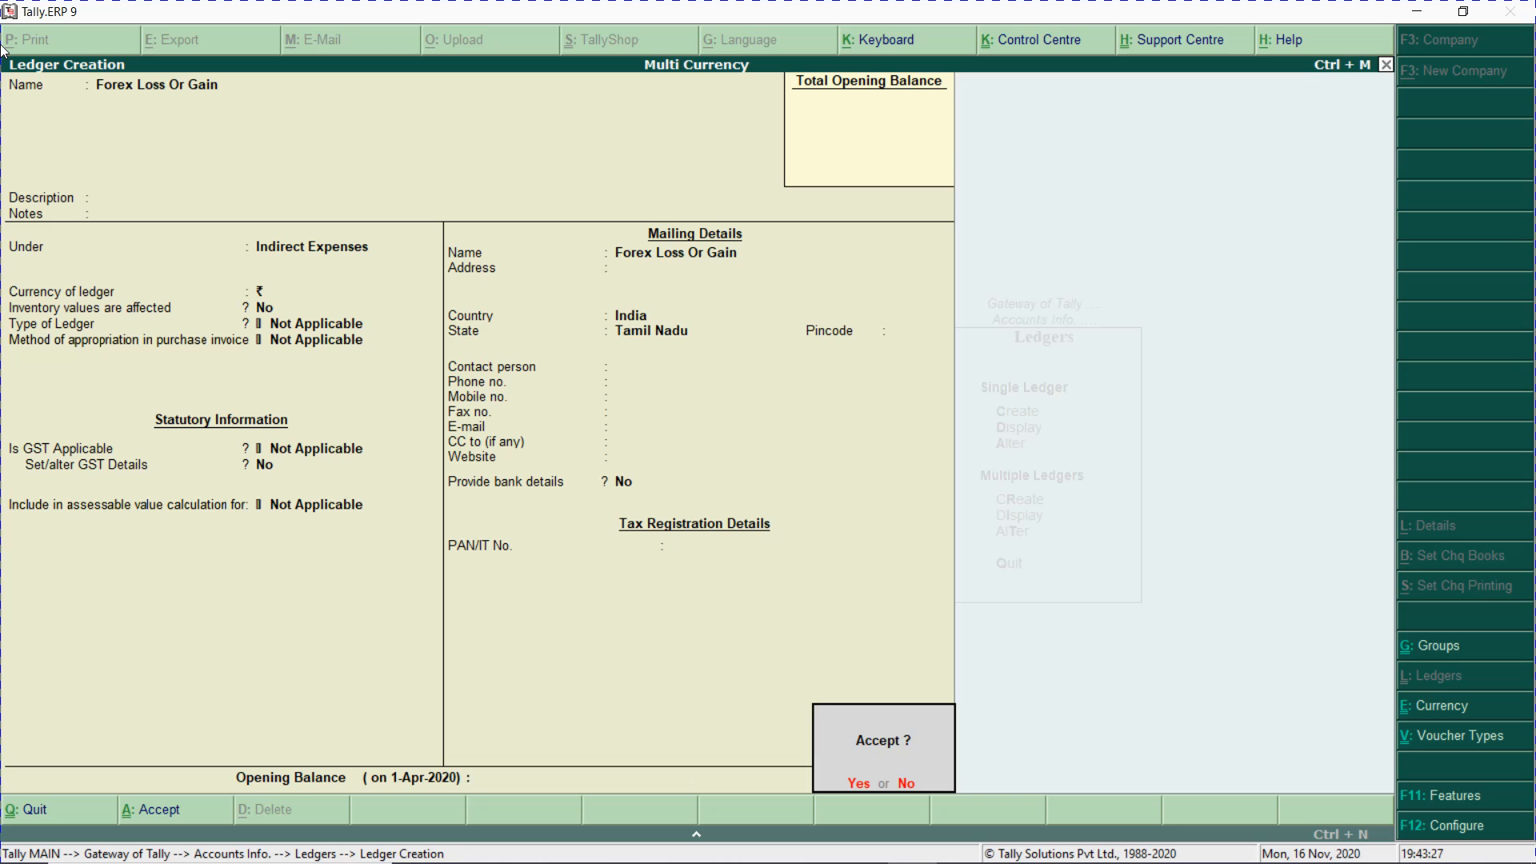
{"action": "key", "text": "Return"}
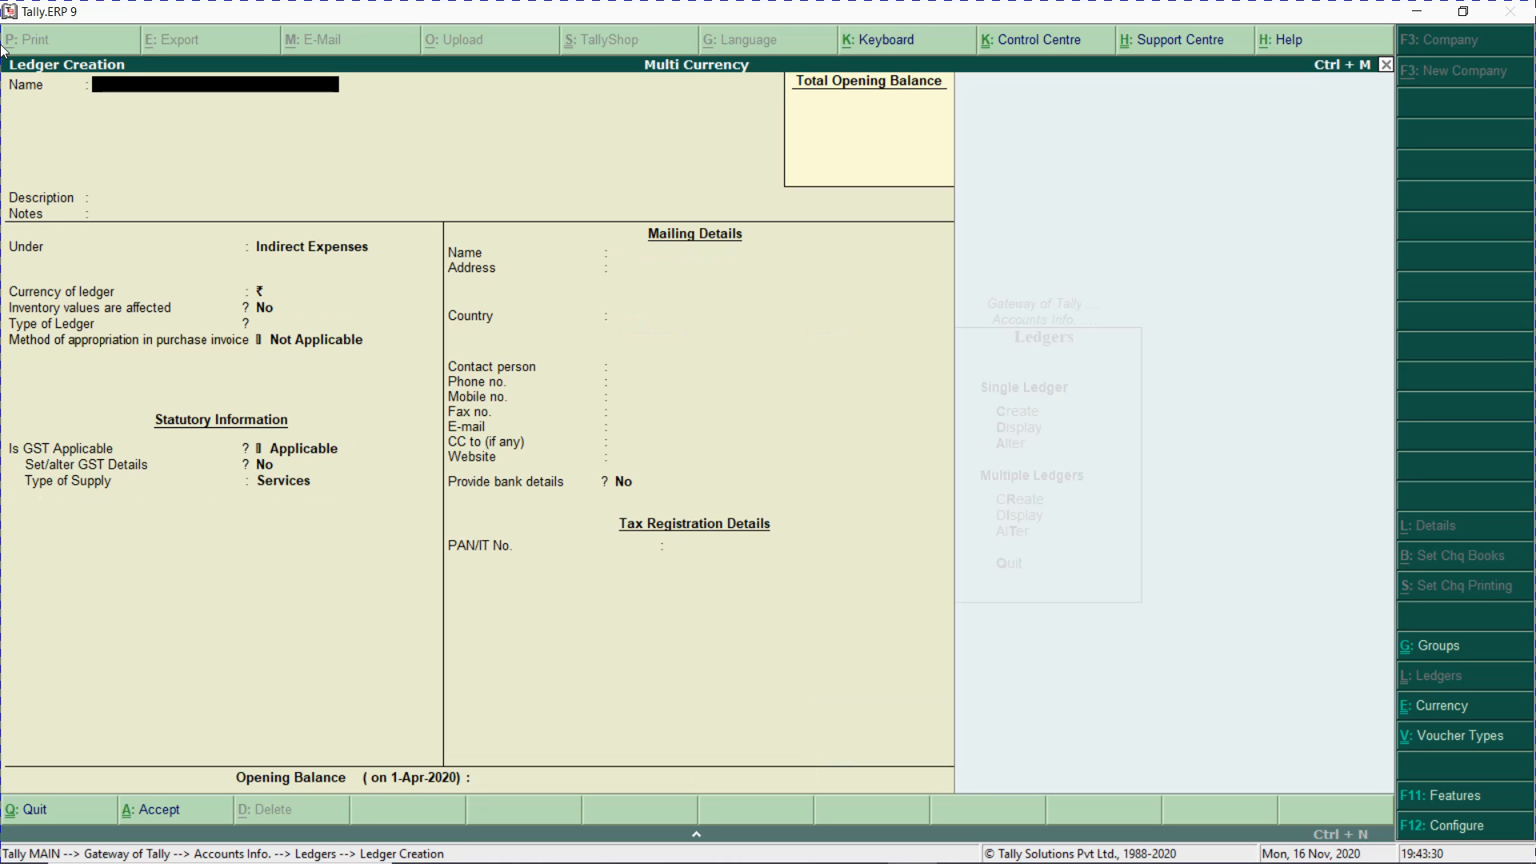
- Close ledger creation and start creating a new voucher type for the company
{"action": "key", "text": "Escape"}
{"action": "key", "text": "Return"}
{"action": "key", "text": "Escape"}
{"action": "key", "text": "Escape"}
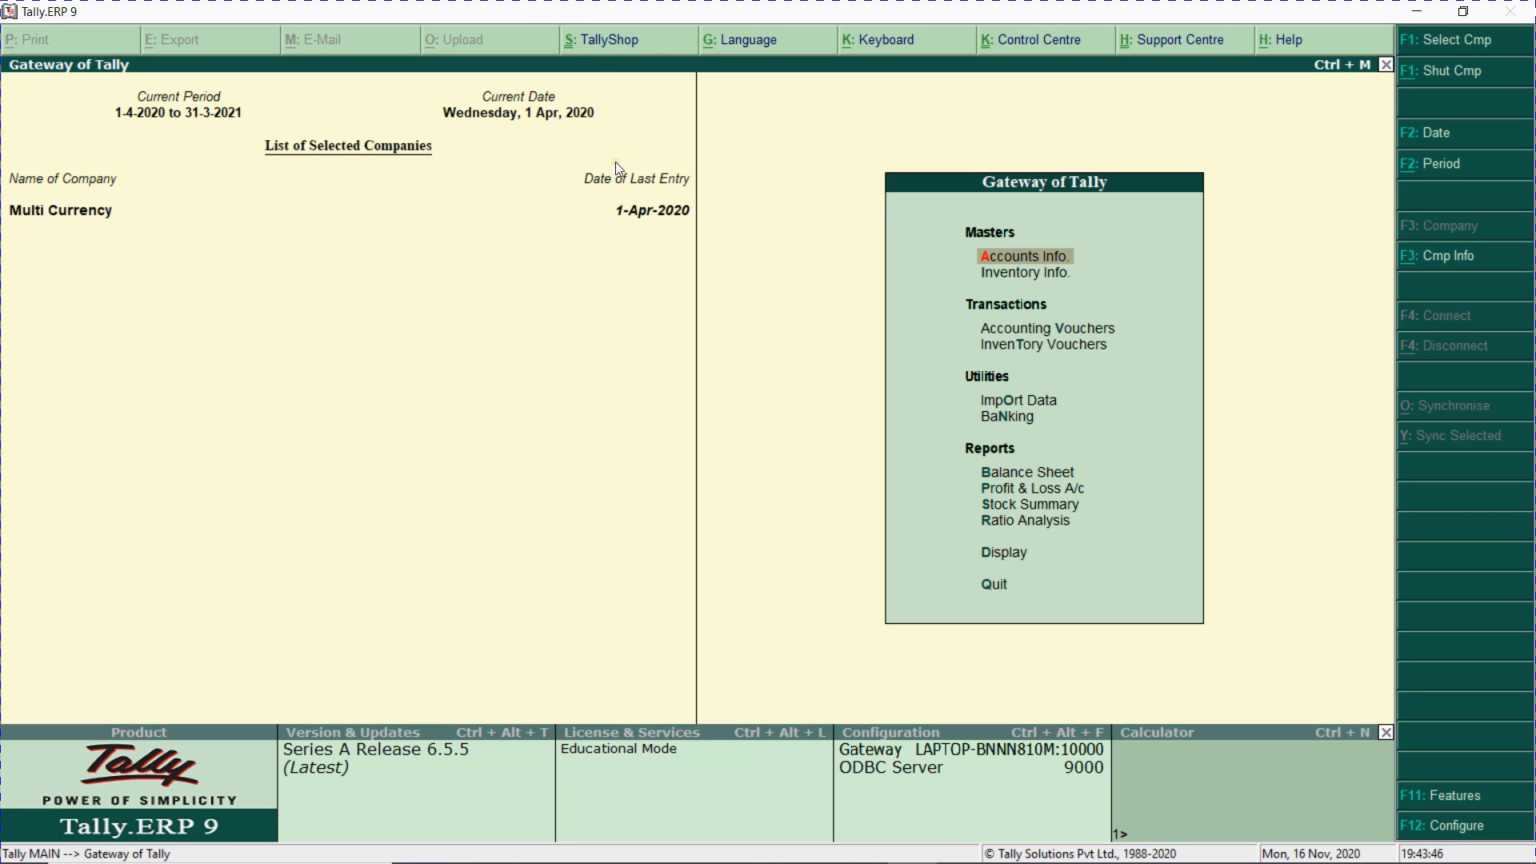
{"action": "key", "text": "Return"}
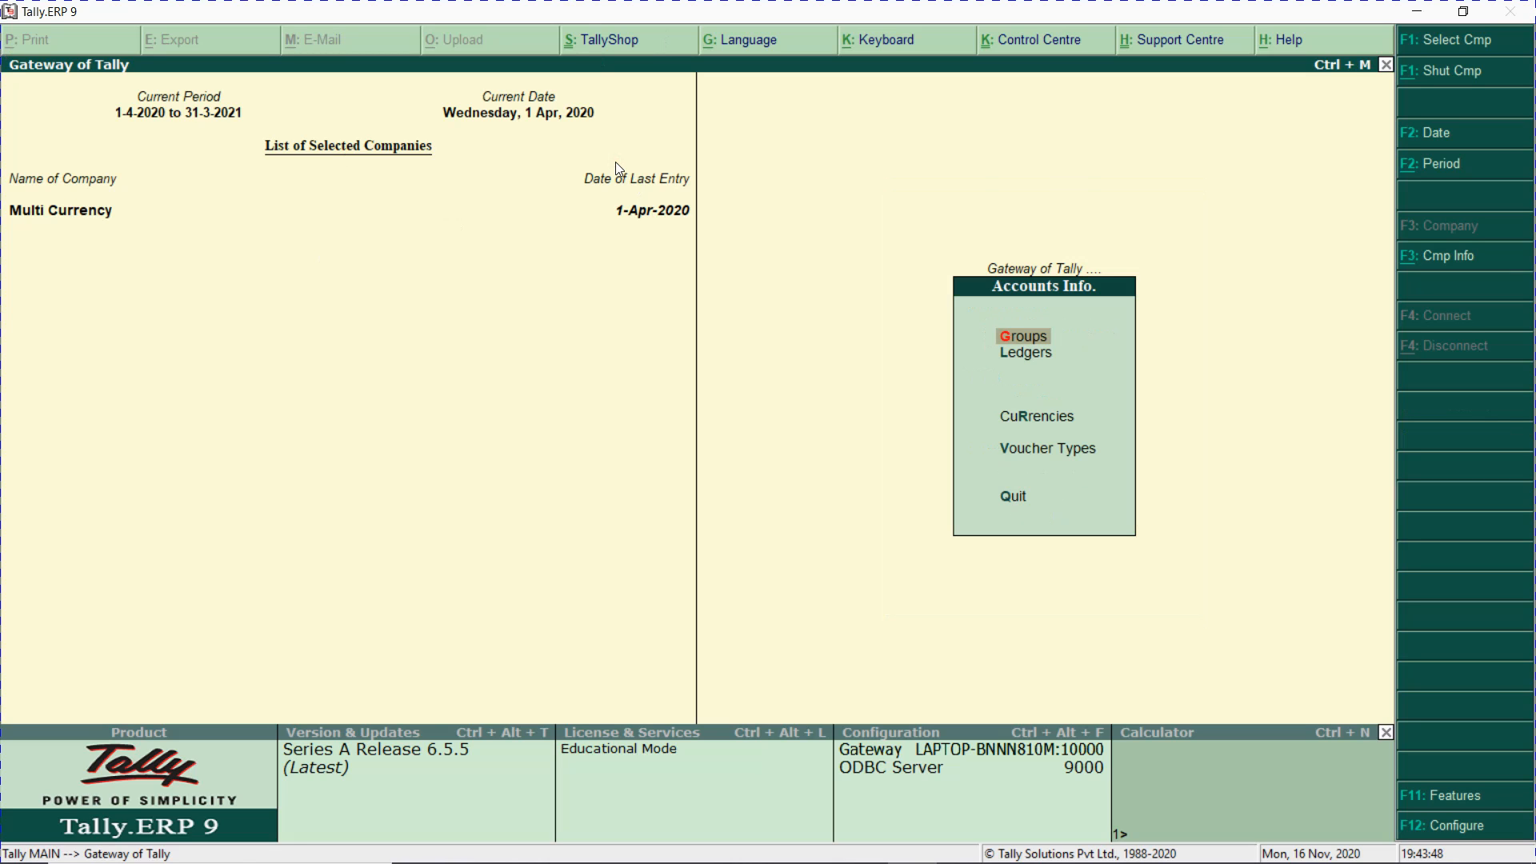
{"action": "key", "text": "v"}
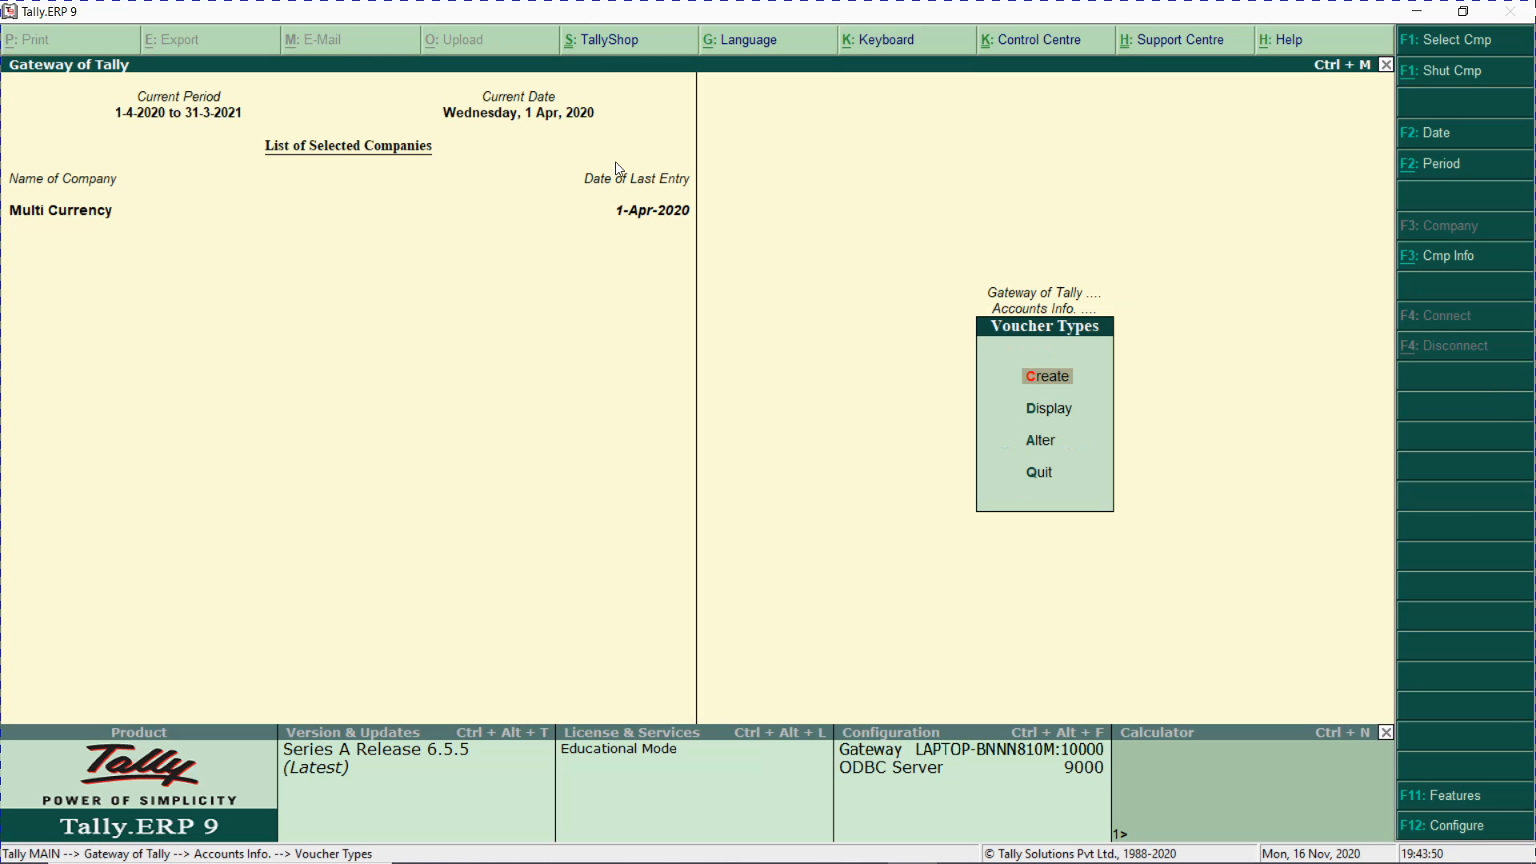
{"action": "key", "text": "Return"}
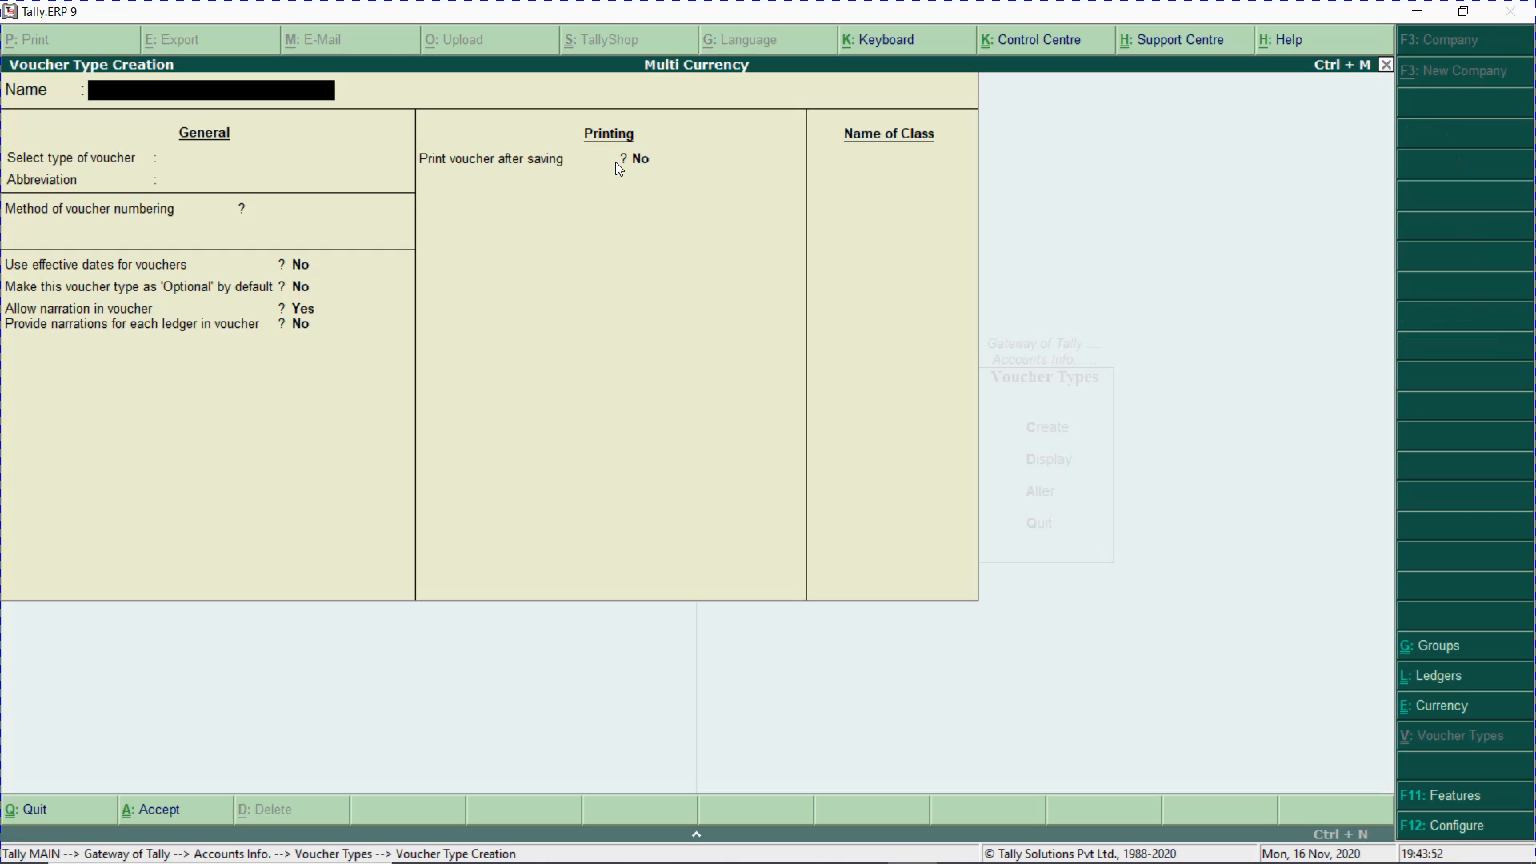
- Name the voucher type Forex Loss Or Gain and base it on Journal with the default abbreviation
{"action": "type", "text": "F"}
{"action": "type", "text": "orex MI"}
{"action": "type", "text": "oss"}
{"action": "key", "text": "BackSpace"}
{"action": "key", "text": "BackSpace"}
{"action": "key", "text": "BackSpace"}
{"action": "key", "text": "BackSpace"}
{"action": "key", "text": "BackSpace"}
{"action": "type", "text": "Loss Or Gain"}
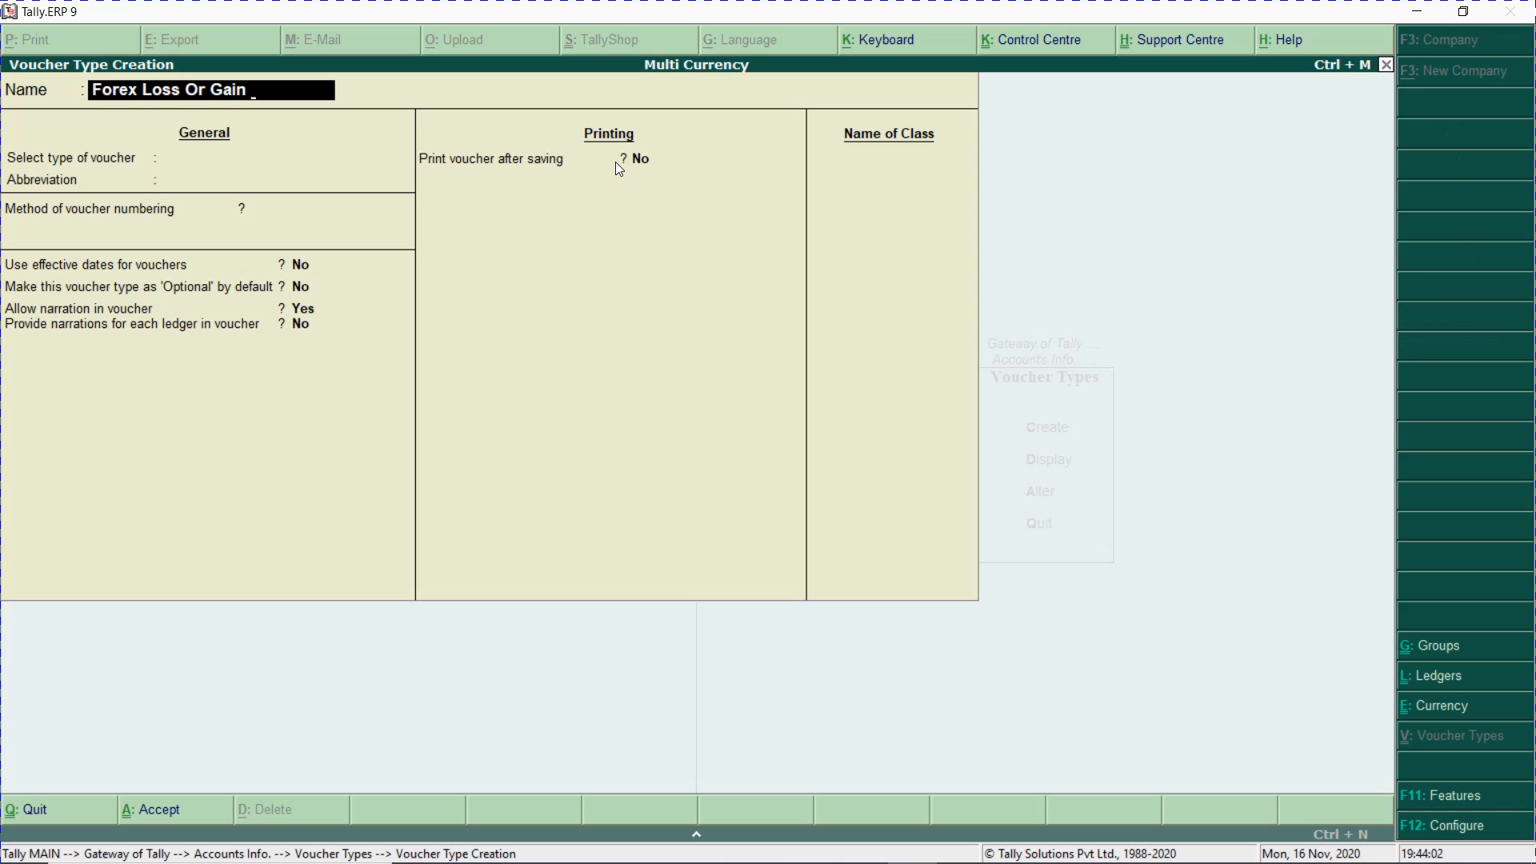
{"action": "key", "text": "Return"}
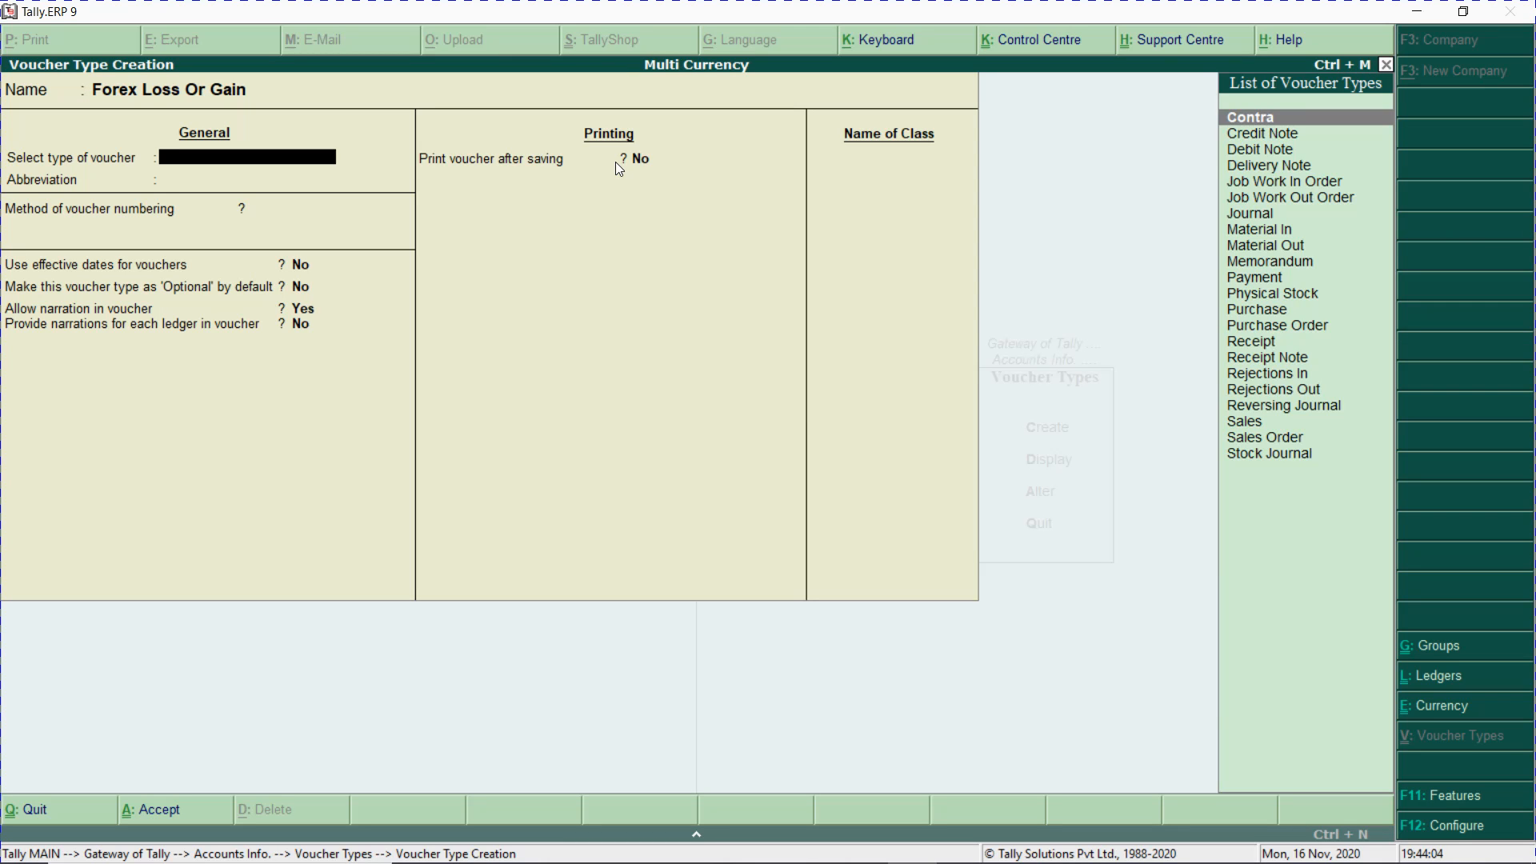
{"action": "type", "text": "Jour"}
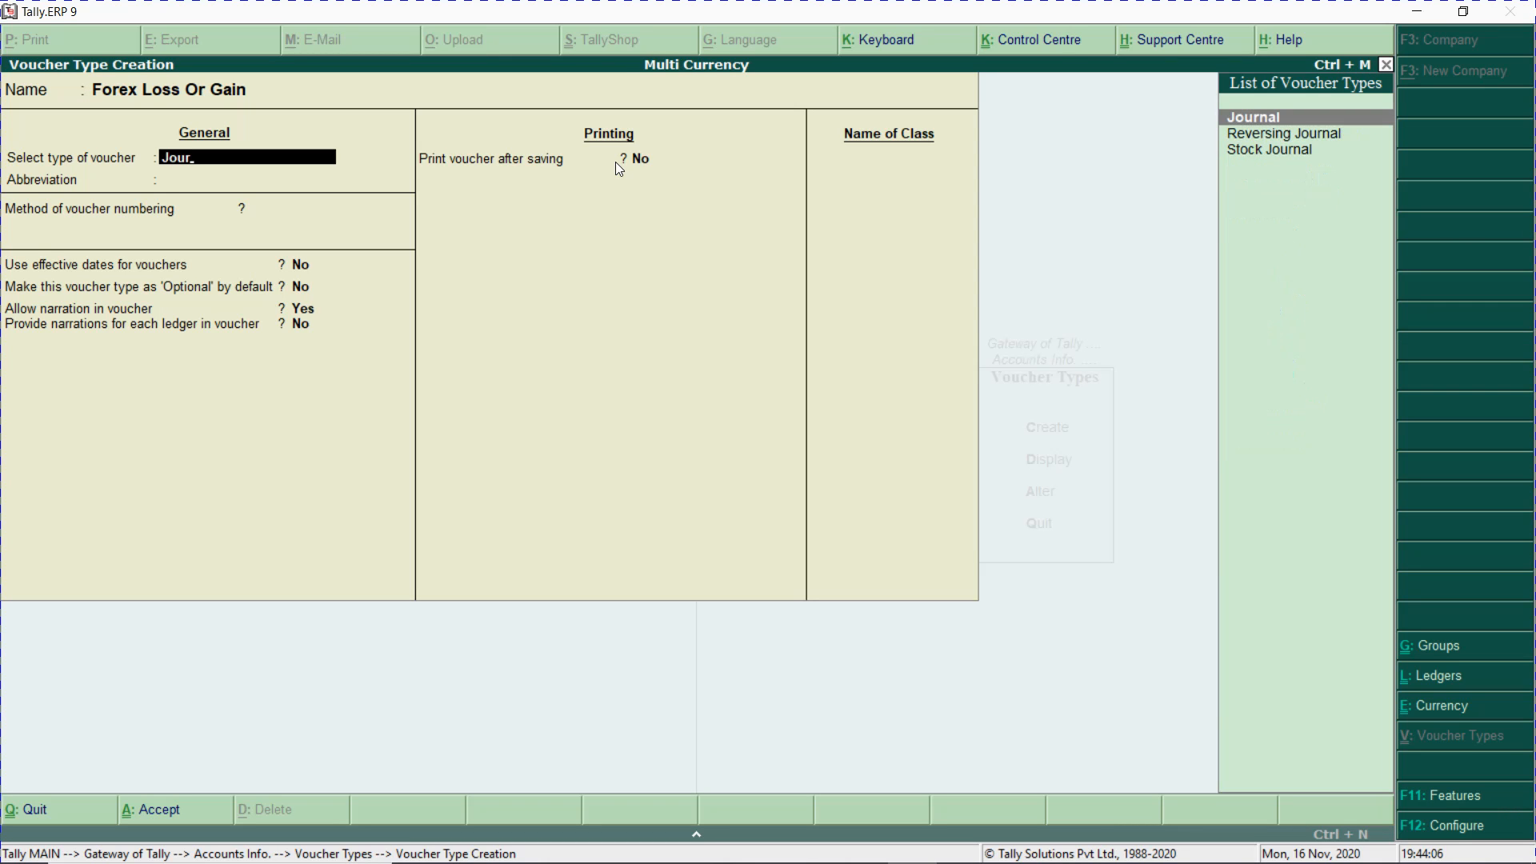
{"action": "key", "text": "Return"}
{"action": "key", "text": "Return"}
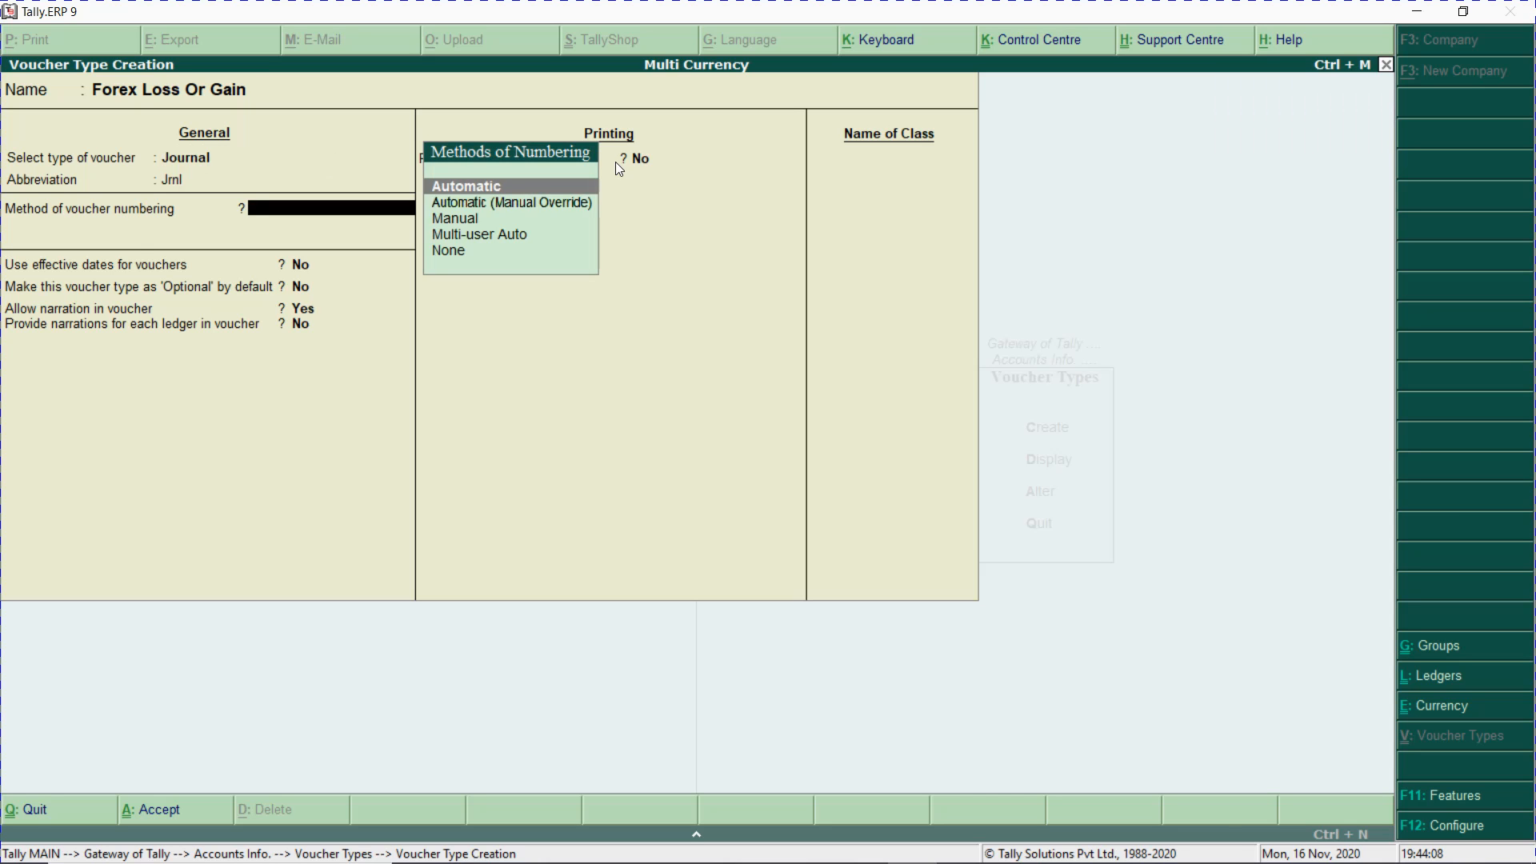
- Use Automatic voucher numbering and keep the default effective date, optional and narration settings
{"action": "key", "text": "Return"}
{"action": "key", "text": "Return"}
{"action": "key", "text": "Return"}
{"action": "key", "text": "Return"}
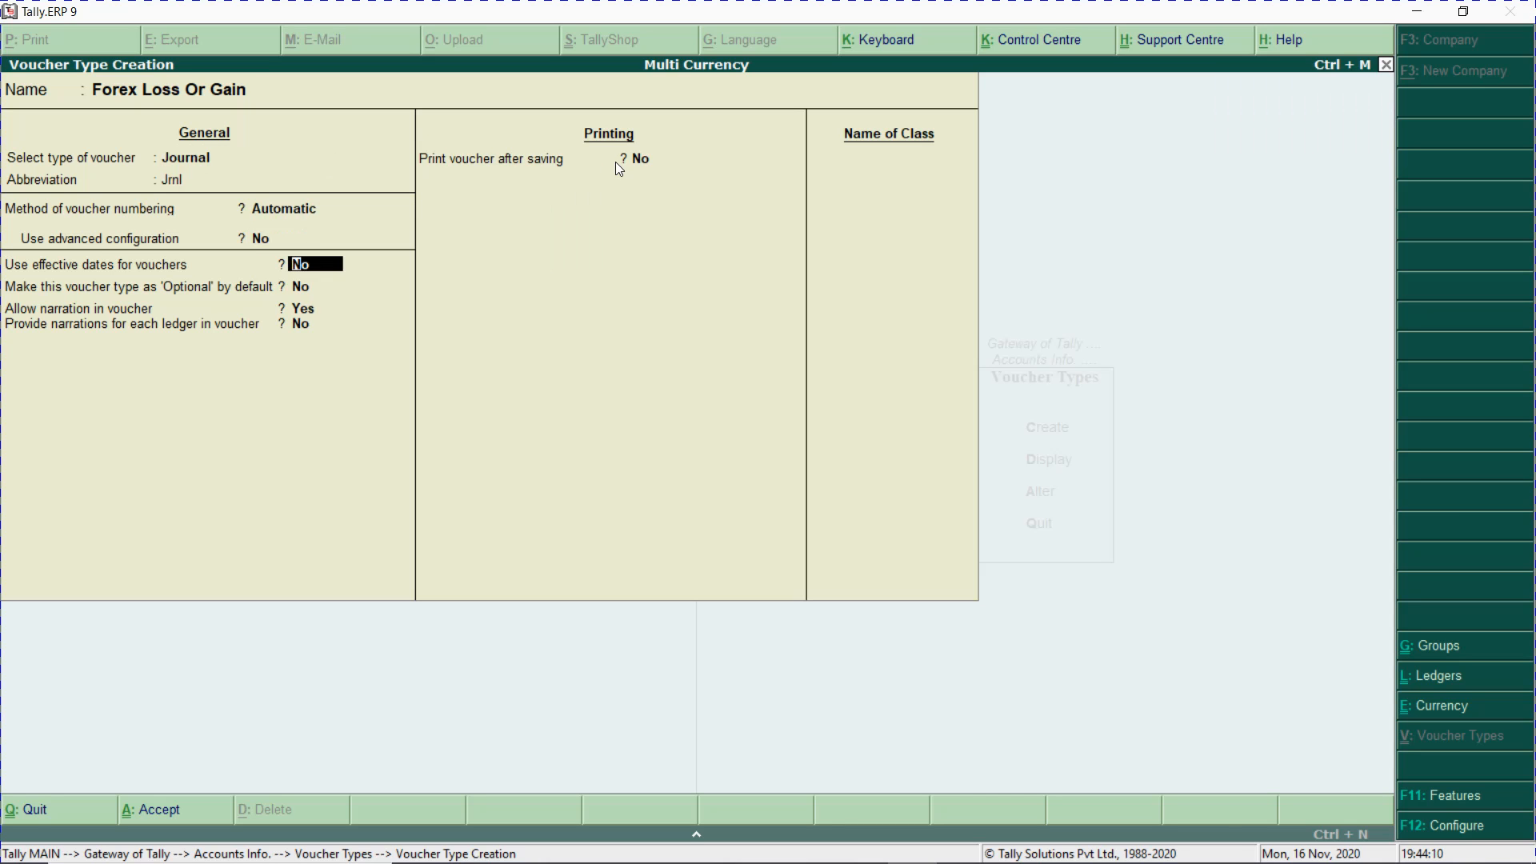
{"action": "key", "text": "Return"}
{"action": "key", "text": "Return"}
{"action": "key", "text": "Return"}
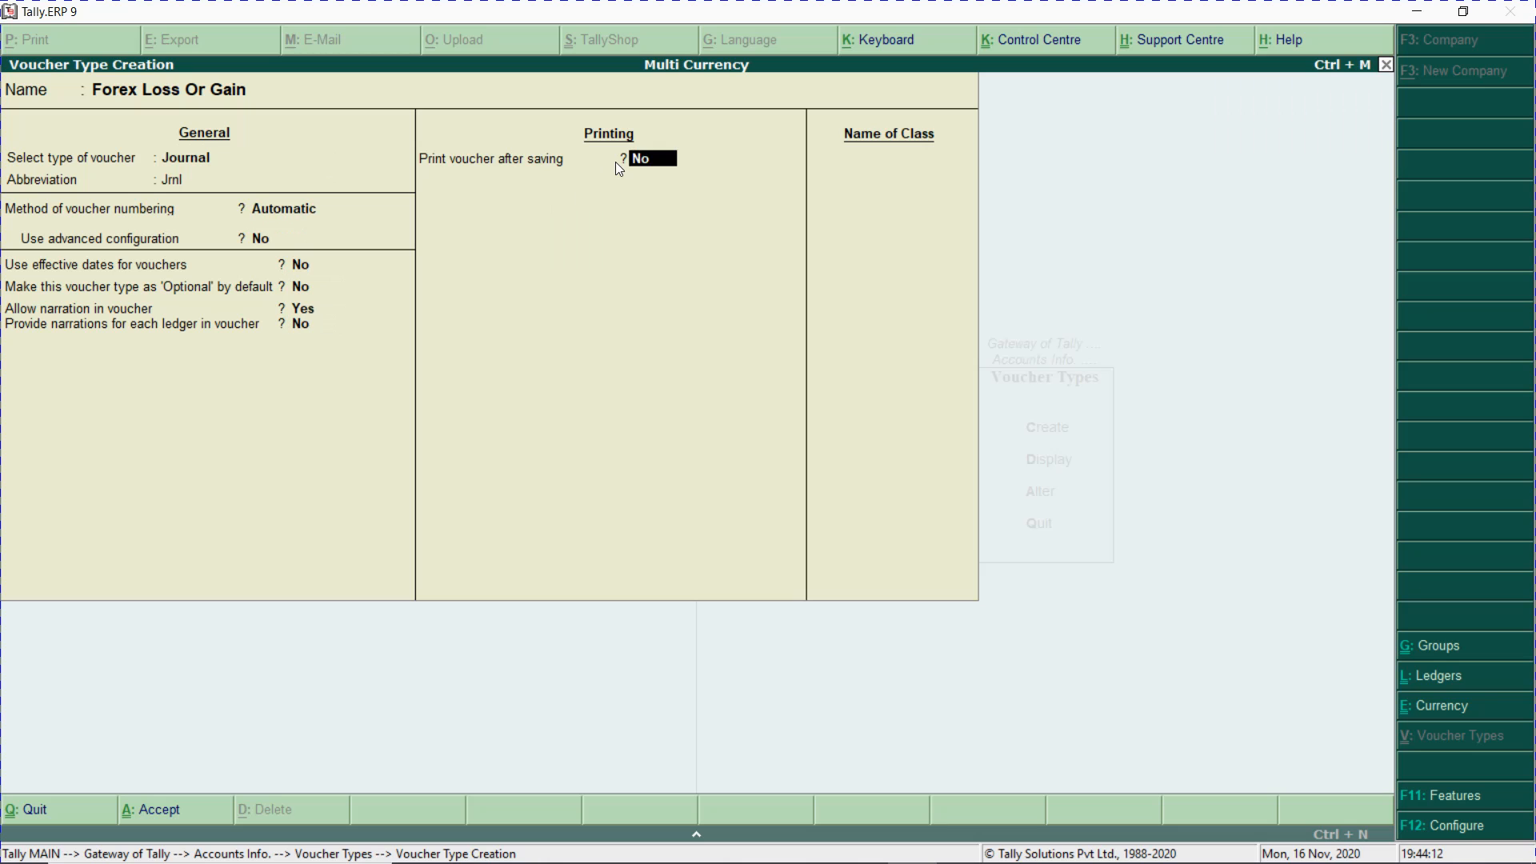
- Add a class named Forex Loss Or Gain and enable its use for forex gain/loss adjustments
{"action": "type", "text": "For"}
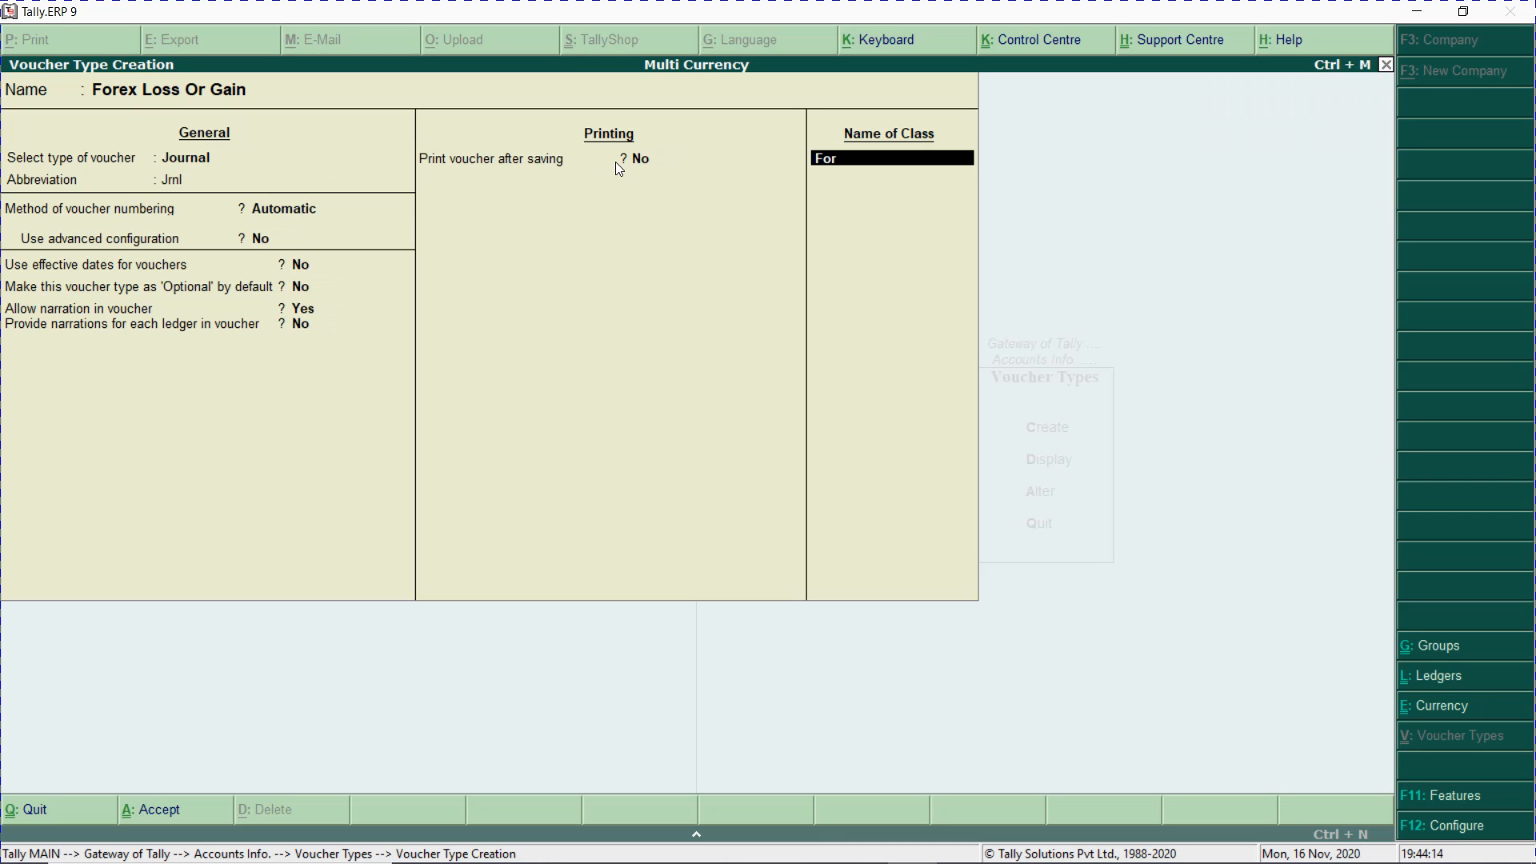
{"action": "type", "text": "ex Loss Or Gain"}
{"action": "key", "text": "Return"}
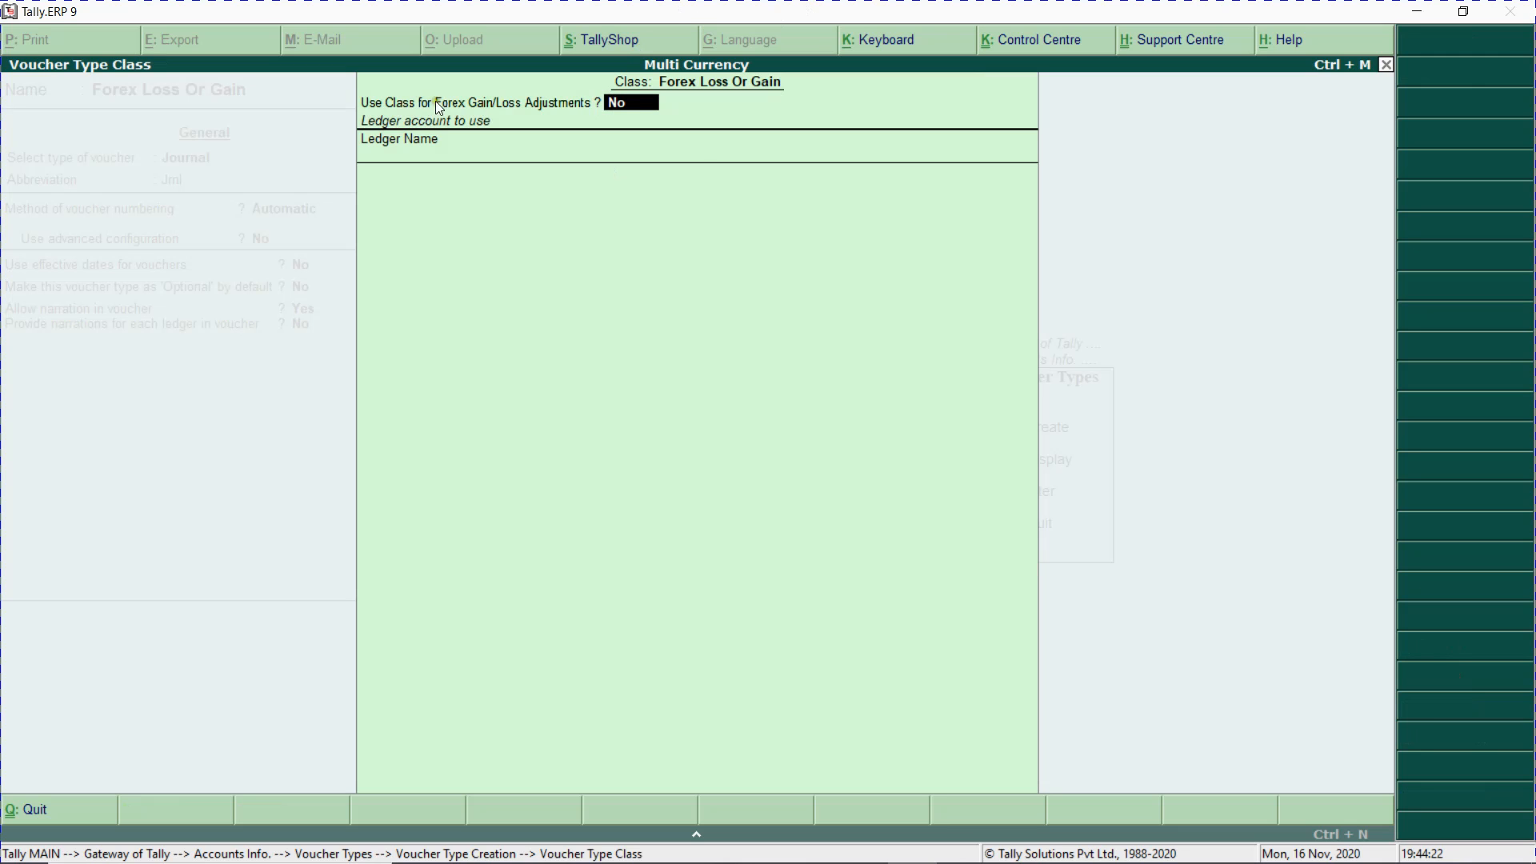
{"action": "type", "text": "y"}
{"action": "key", "text": "Return"}
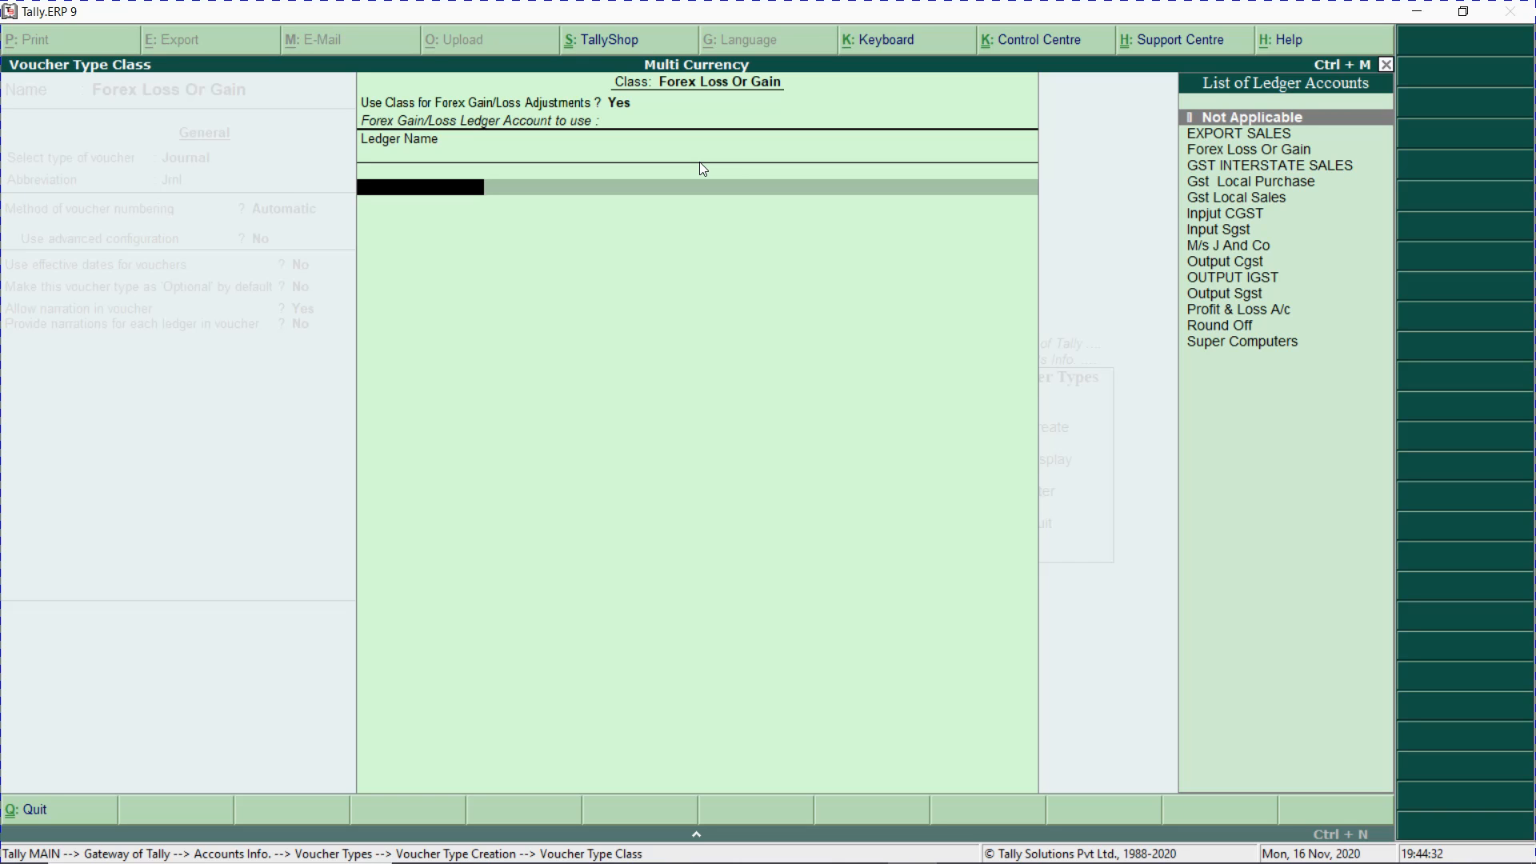
- Assign the Forex Loss Or Gain ledger to the class, save the voucher type and return to the Gateway of Tally
{"action": "key", "text": "Down"}
{"action": "key", "text": "Down"}
{"action": "key", "text": "Down"}
{"action": "key", "text": "Up"}
{"action": "key", "text": "Up"}
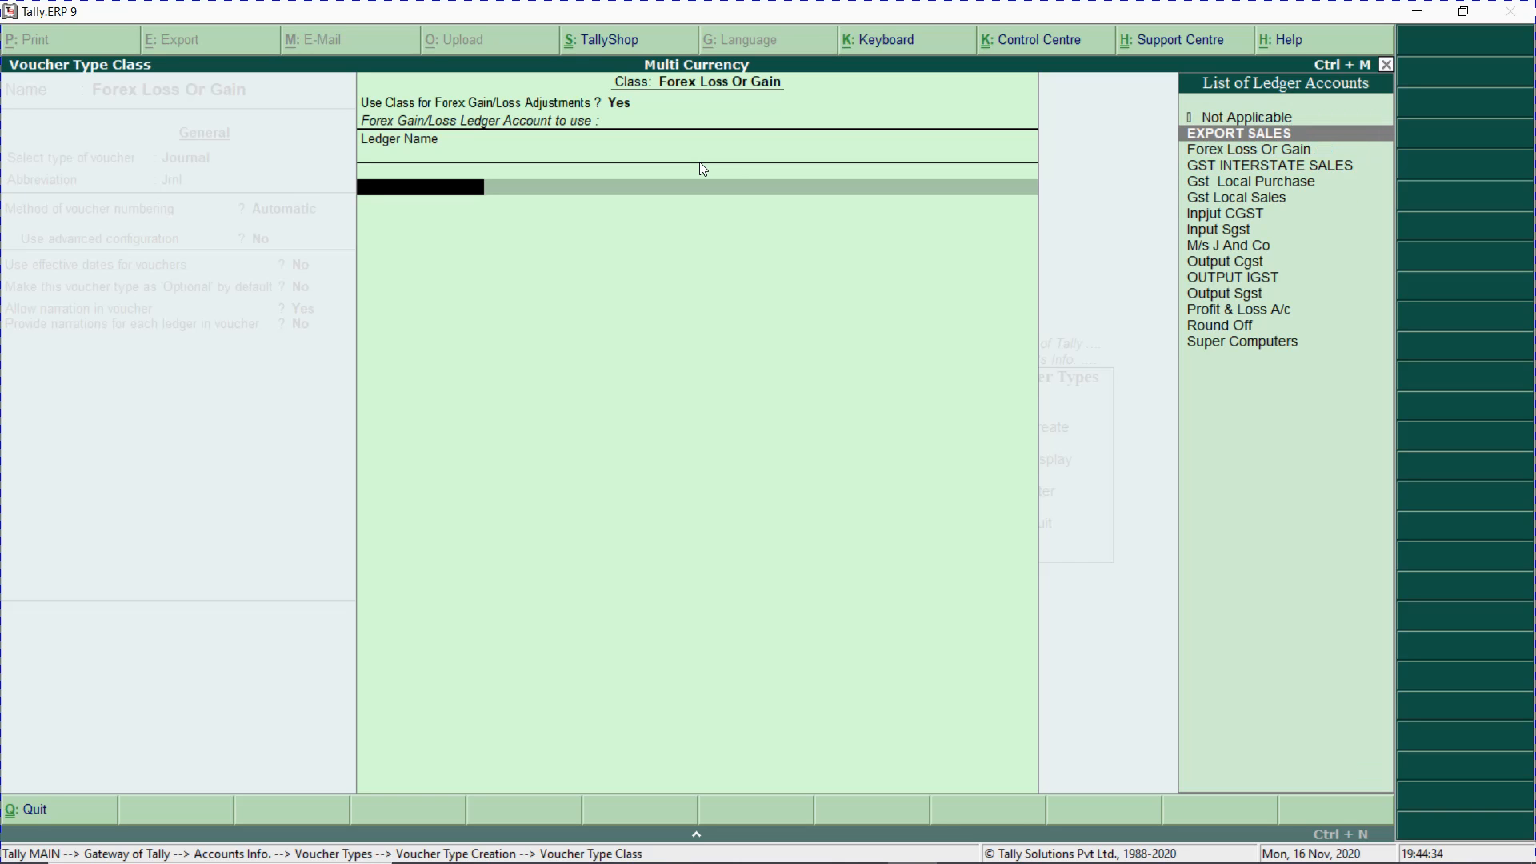
{"action": "key", "text": "Down"}
{"action": "key", "text": "Down"}
{"action": "key", "text": "Up"}
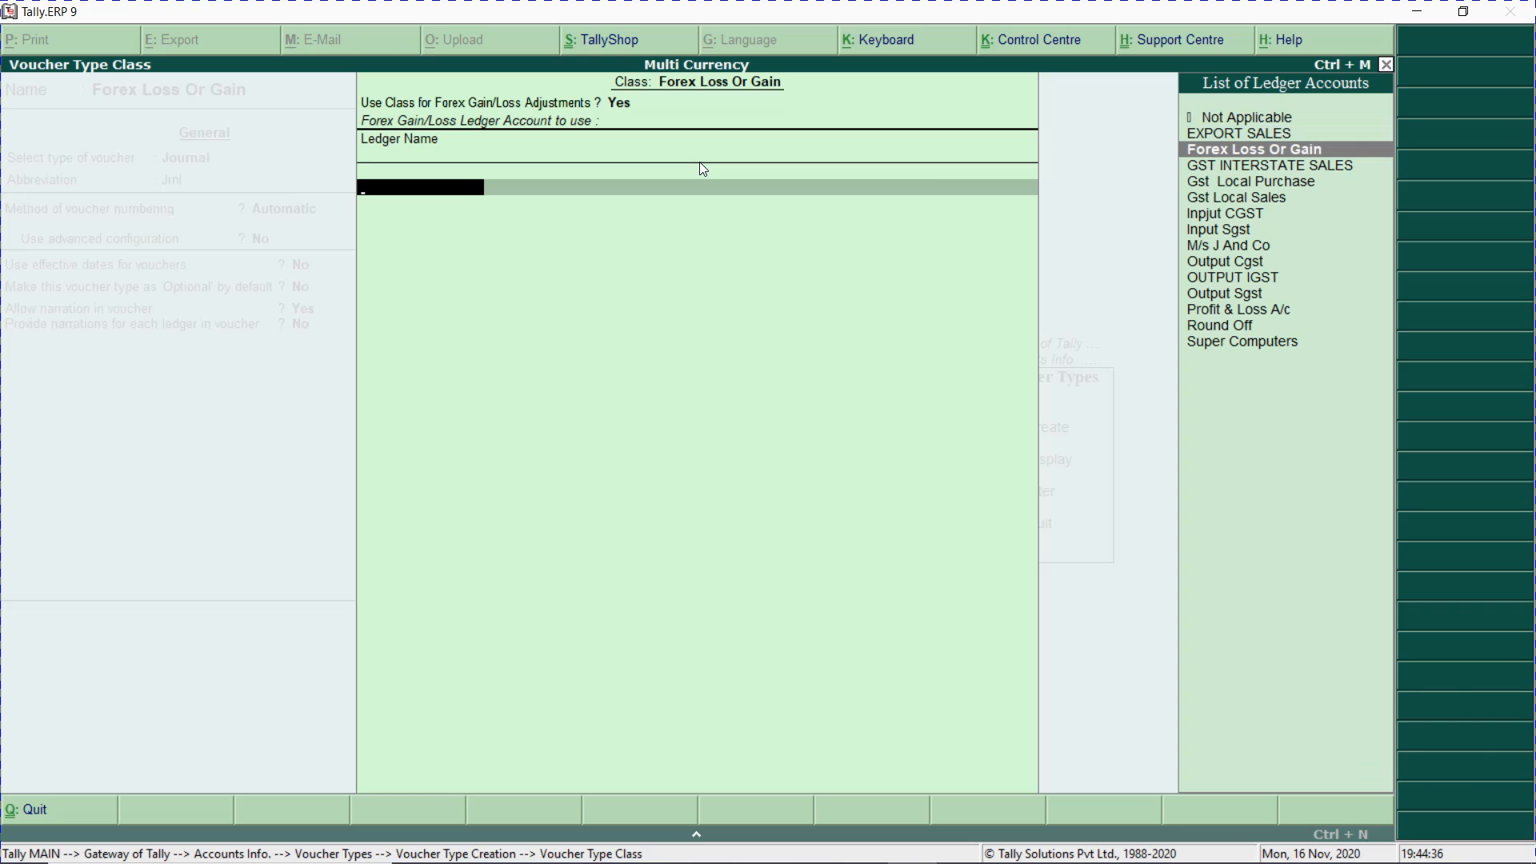
{"action": "key", "text": "Return"}
{"action": "key", "text": "Return"}
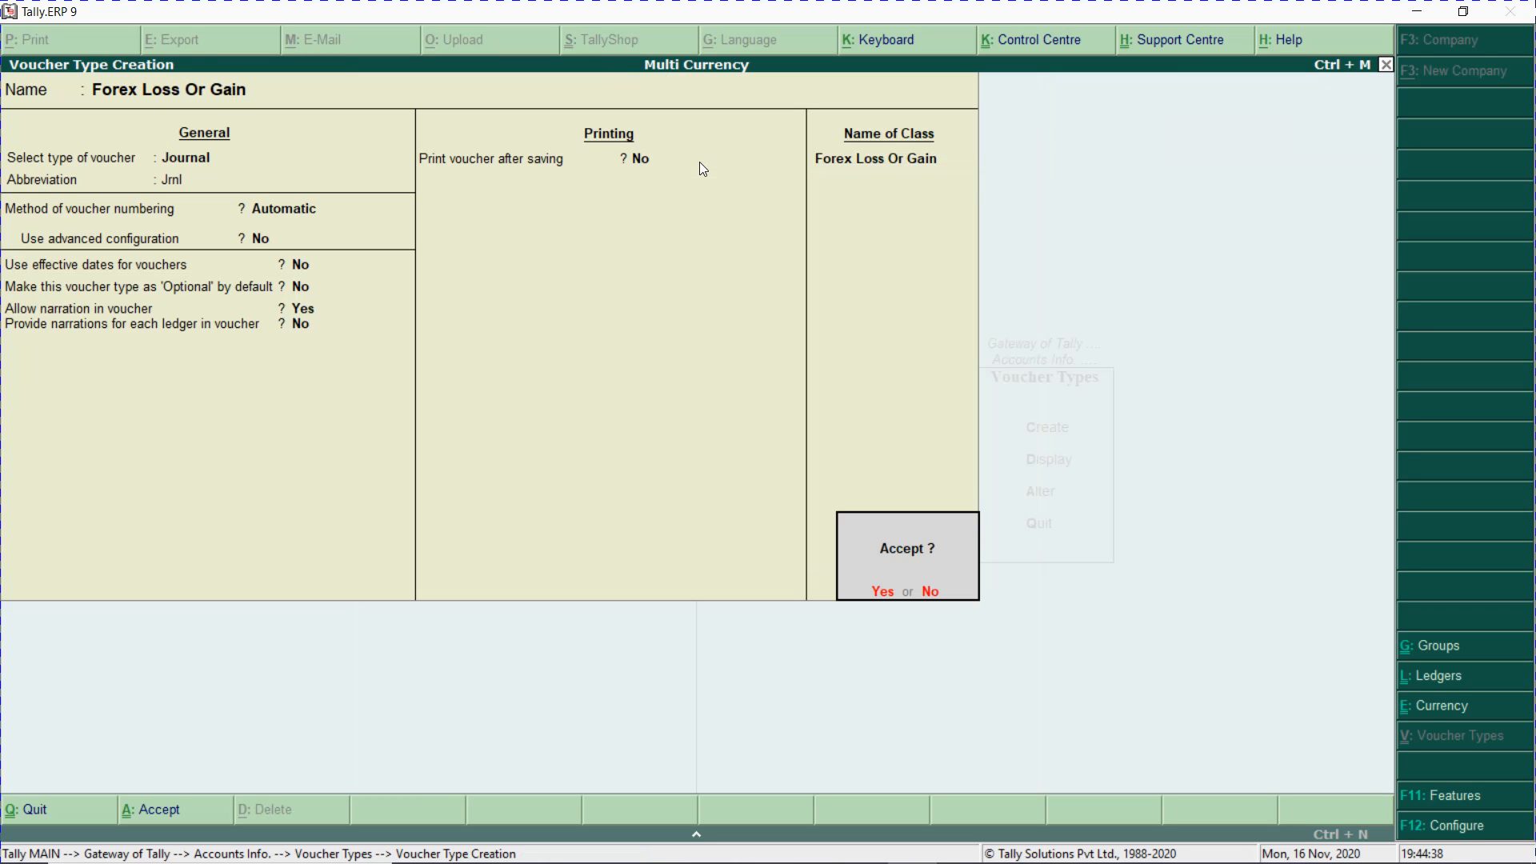
{"action": "key", "text": "Return"}
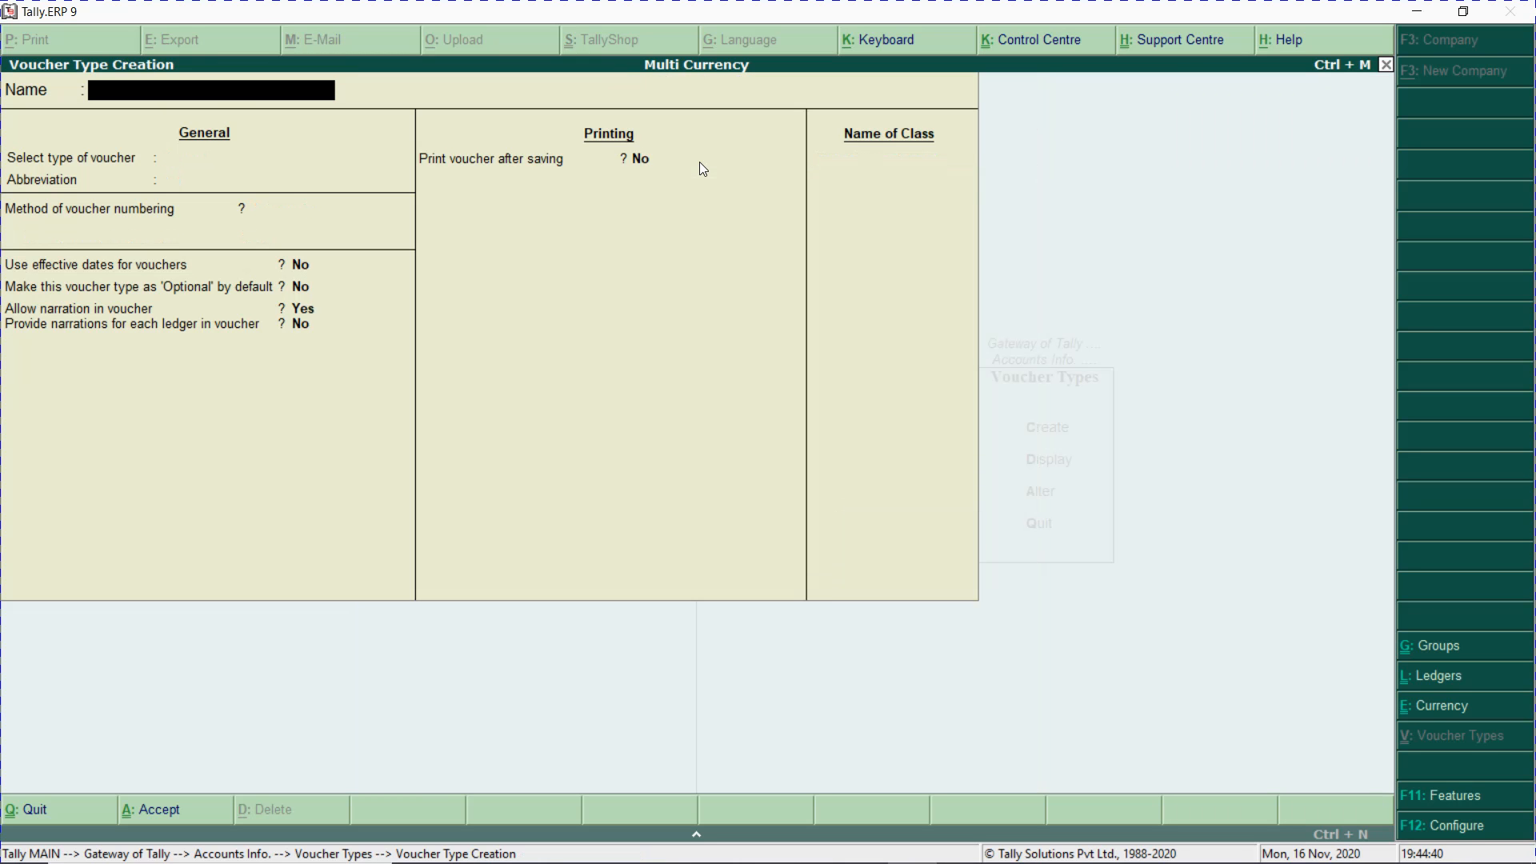
{"action": "key", "text": "Escape"}
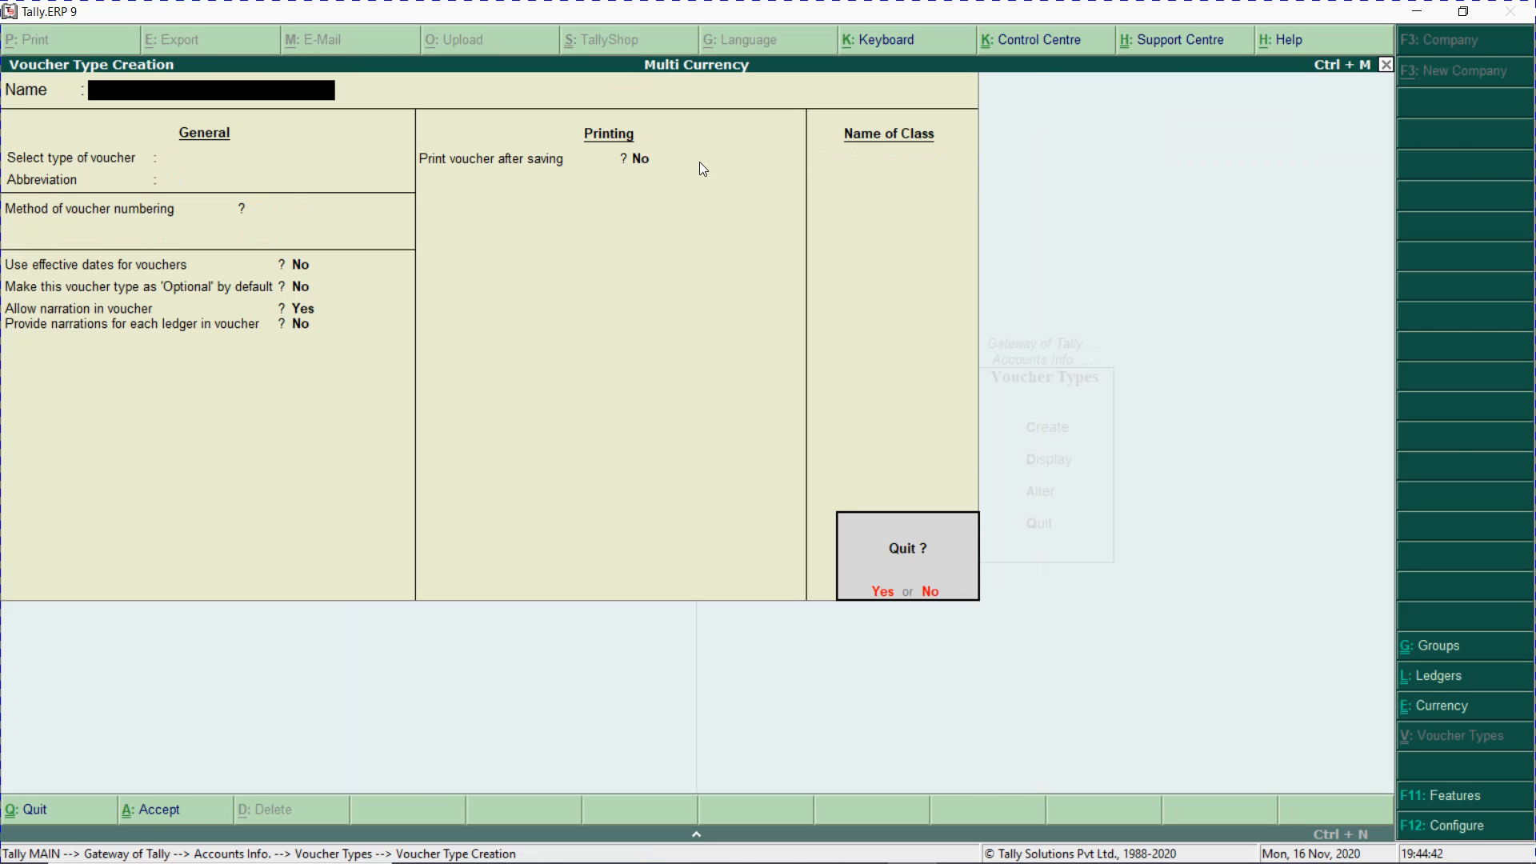
{"action": "key", "text": "Return"}
{"action": "key", "text": "Escape"}
{"action": "key", "text": "Escape"}
{"action": "key", "text": "Escape"}
{"action": "key", "text": "Escape"}
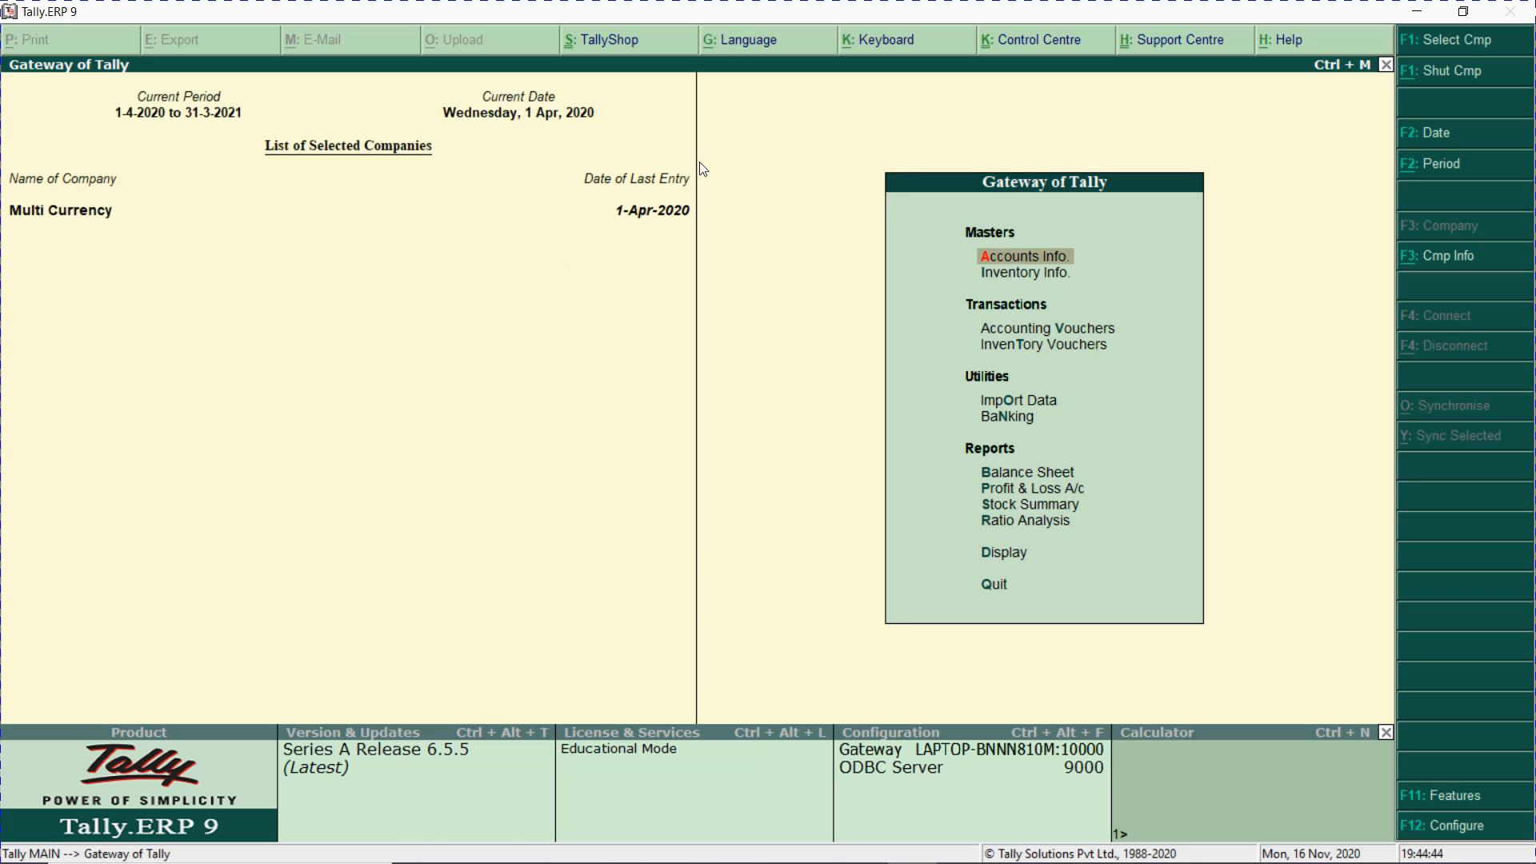
- Switch to Excel and read the remaining checklist rows down to the forex journal entry and the final reports
{"action": "key", "text": "alt+Tab"}
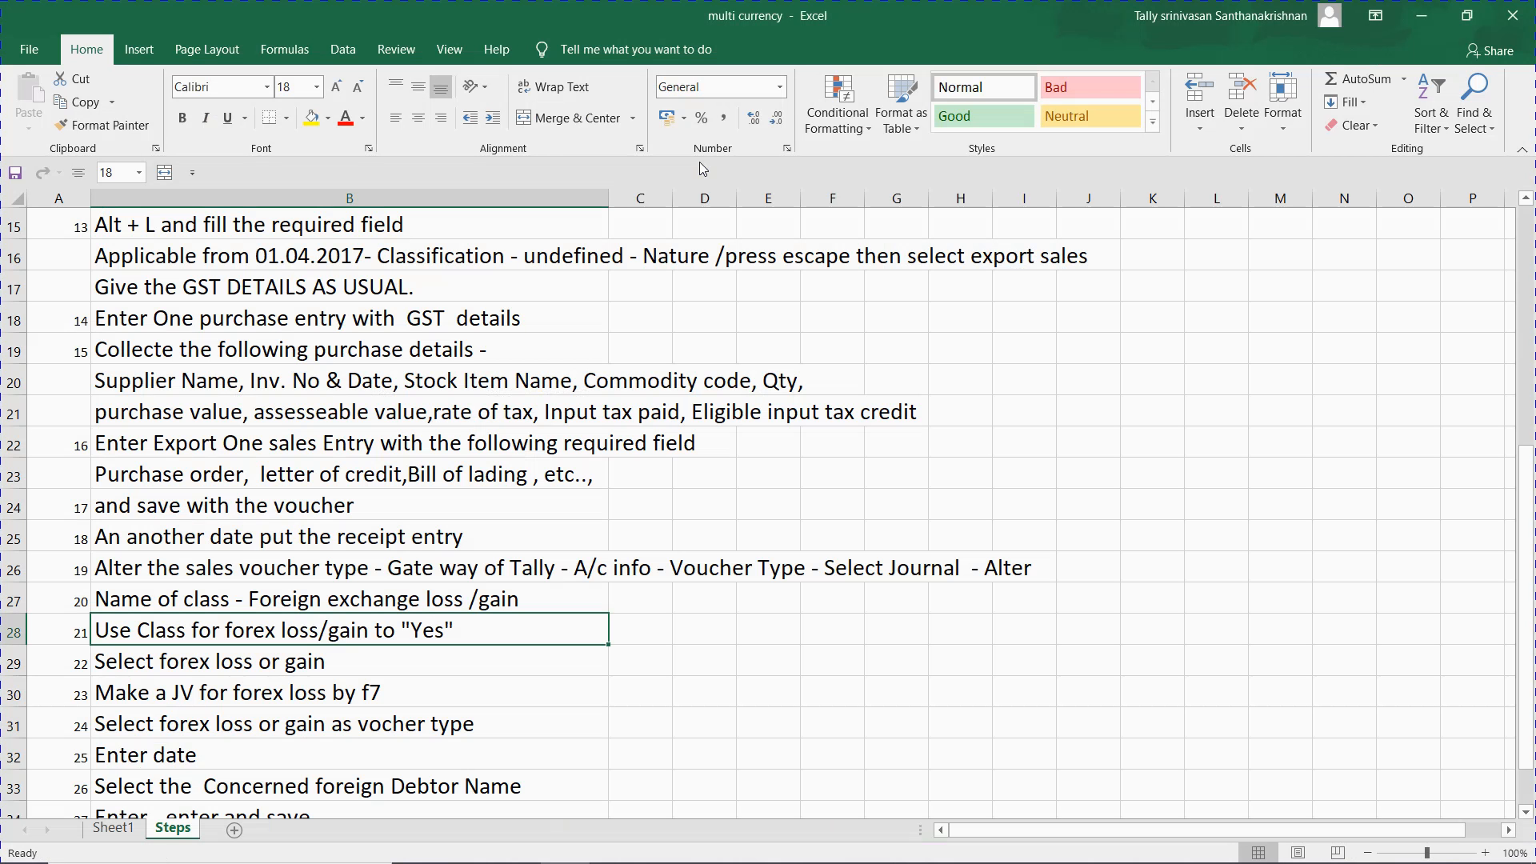
{"action": "key", "text": "Down"}
{"action": "key", "text": "Down"}
{"action": "key", "text": "Down"}
{"action": "key", "text": "Down"}
{"action": "key", "text": "Down"}
{"action": "key", "text": "Down"}
{"action": "key", "text": "Down"}
{"action": "key", "text": "Down"}
{"action": "key", "text": "Down"}
{"action": "key", "text": "Down"}
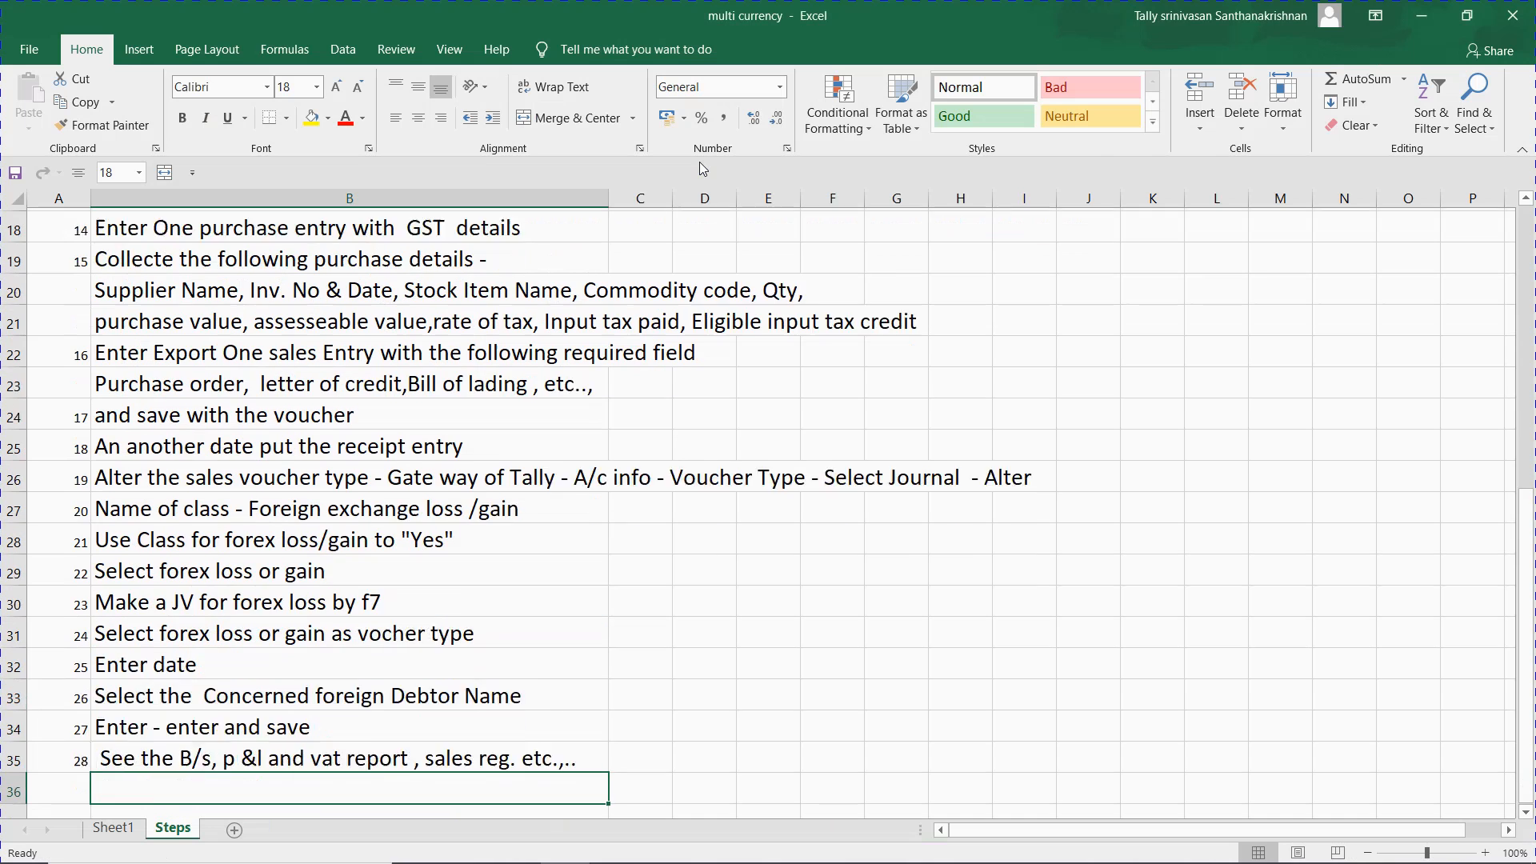
- Switch back to Tally.ERP 9, open a sales voucher and set its date to 1-Nov-2020
{"action": "key", "text": "alt+Tab"}
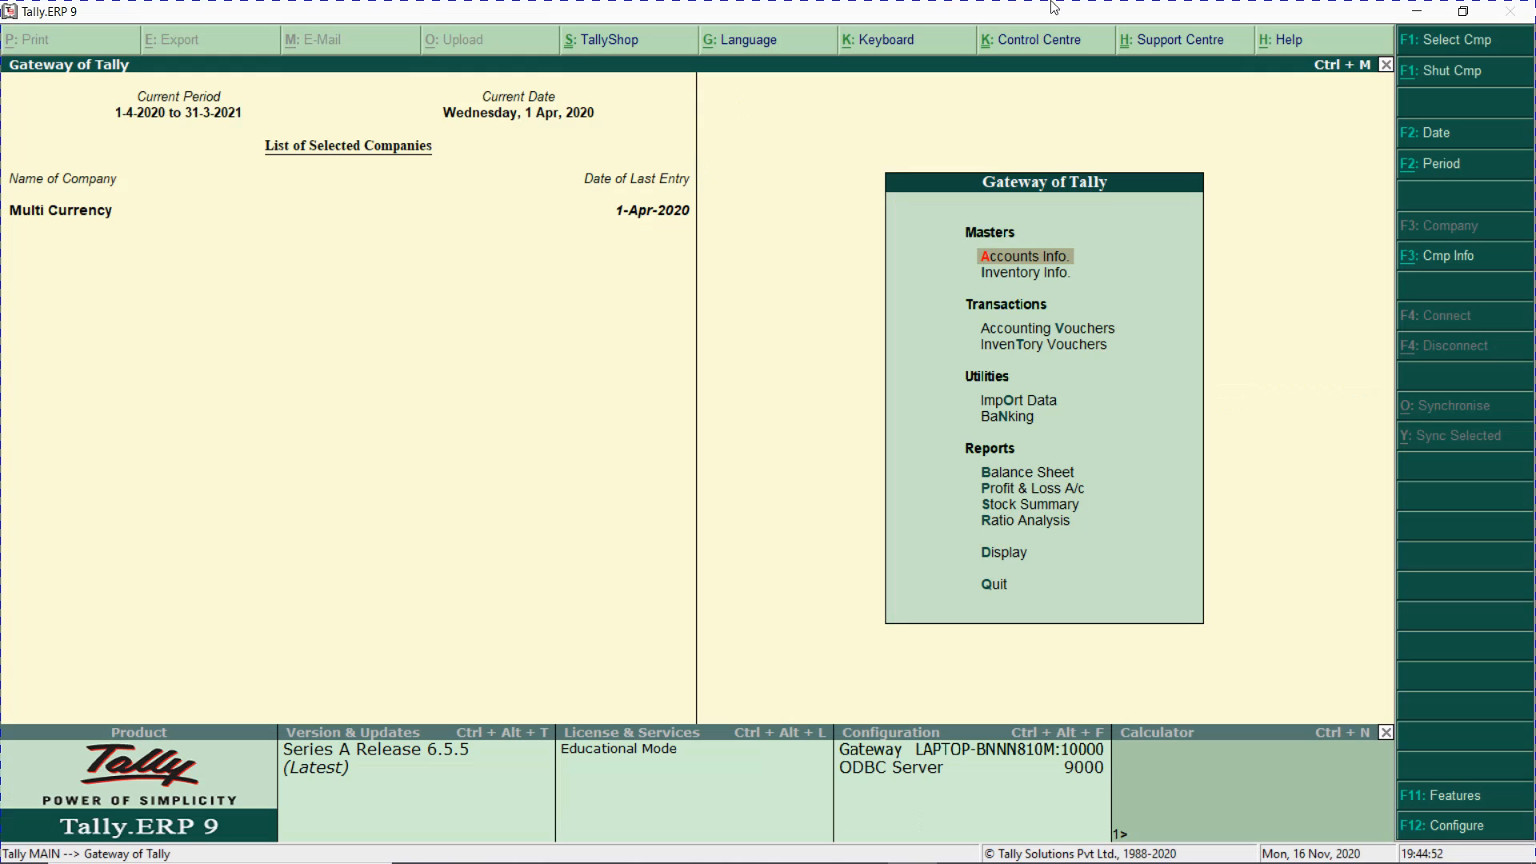
{"action": "key", "text": "v"}
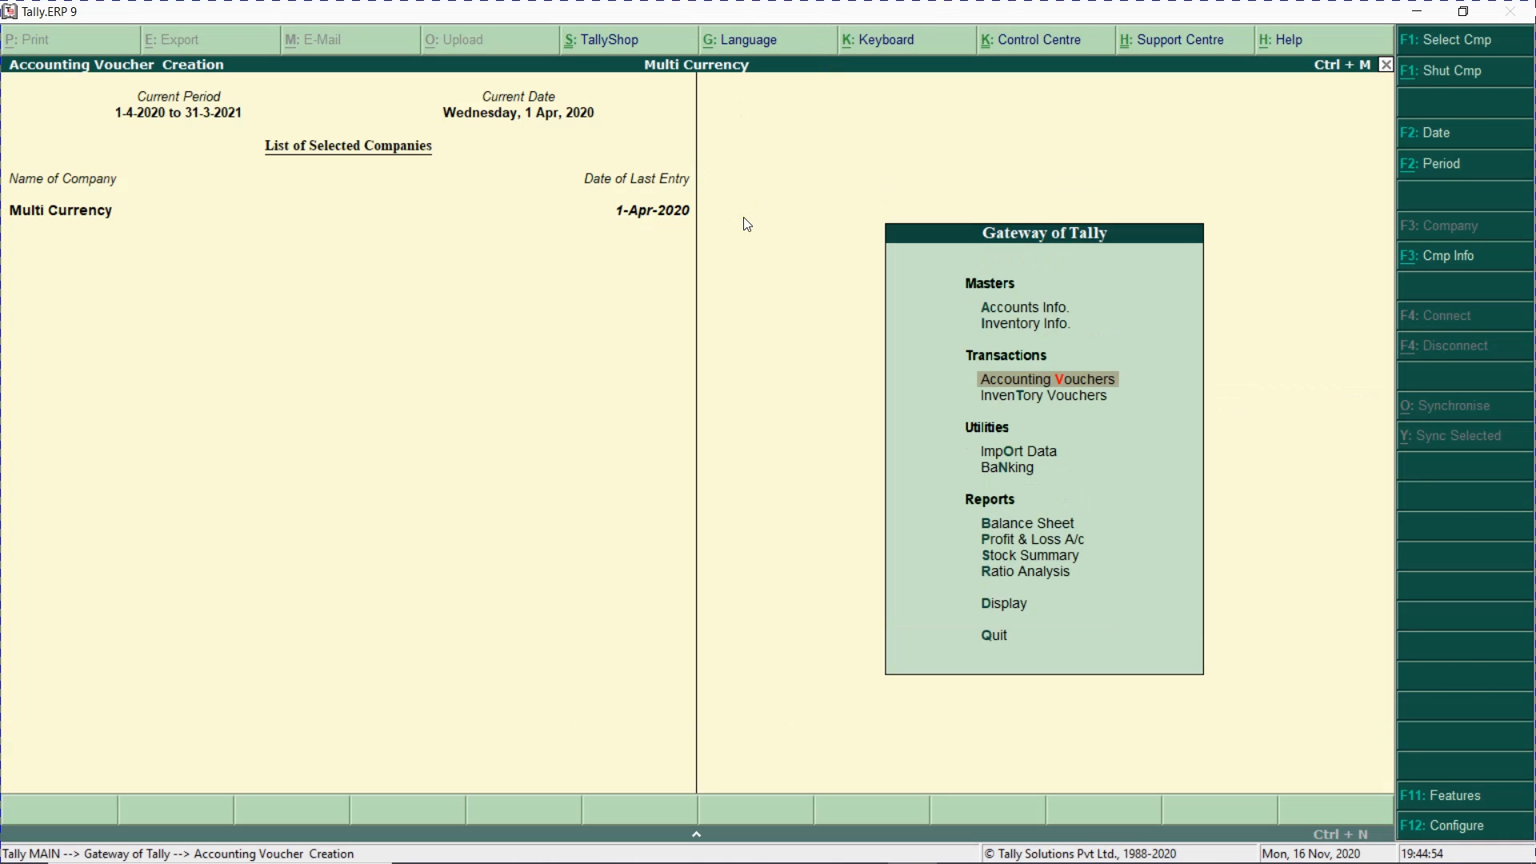
{"action": "key", "text": "Return"}
{"action": "key", "text": "Return"}
{"action": "key", "text": "Return"}
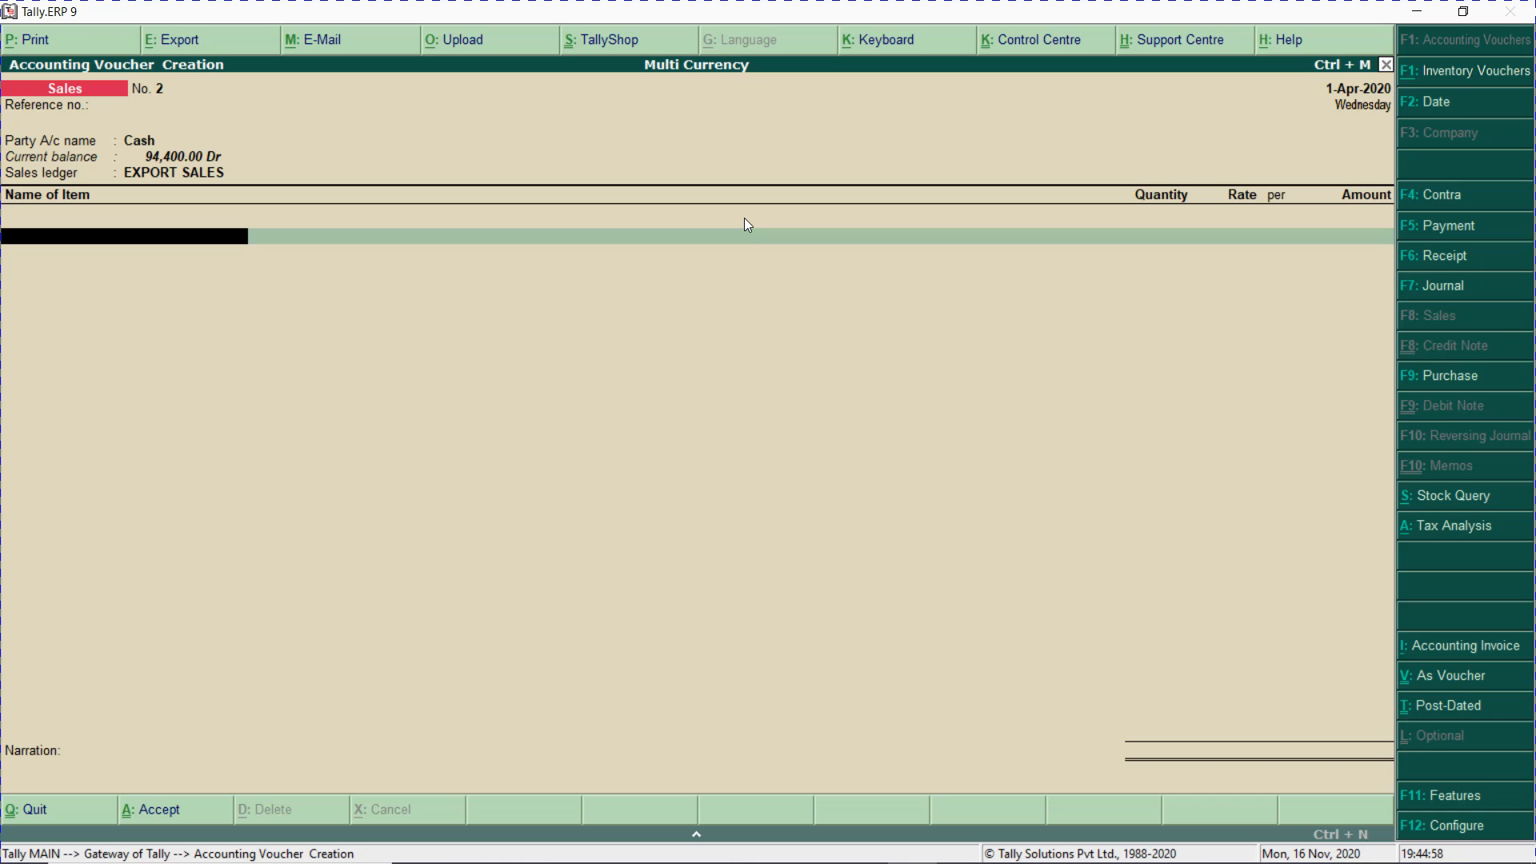
{"action": "key", "text": "F2"}
{"action": "type", "text": "1..1"}
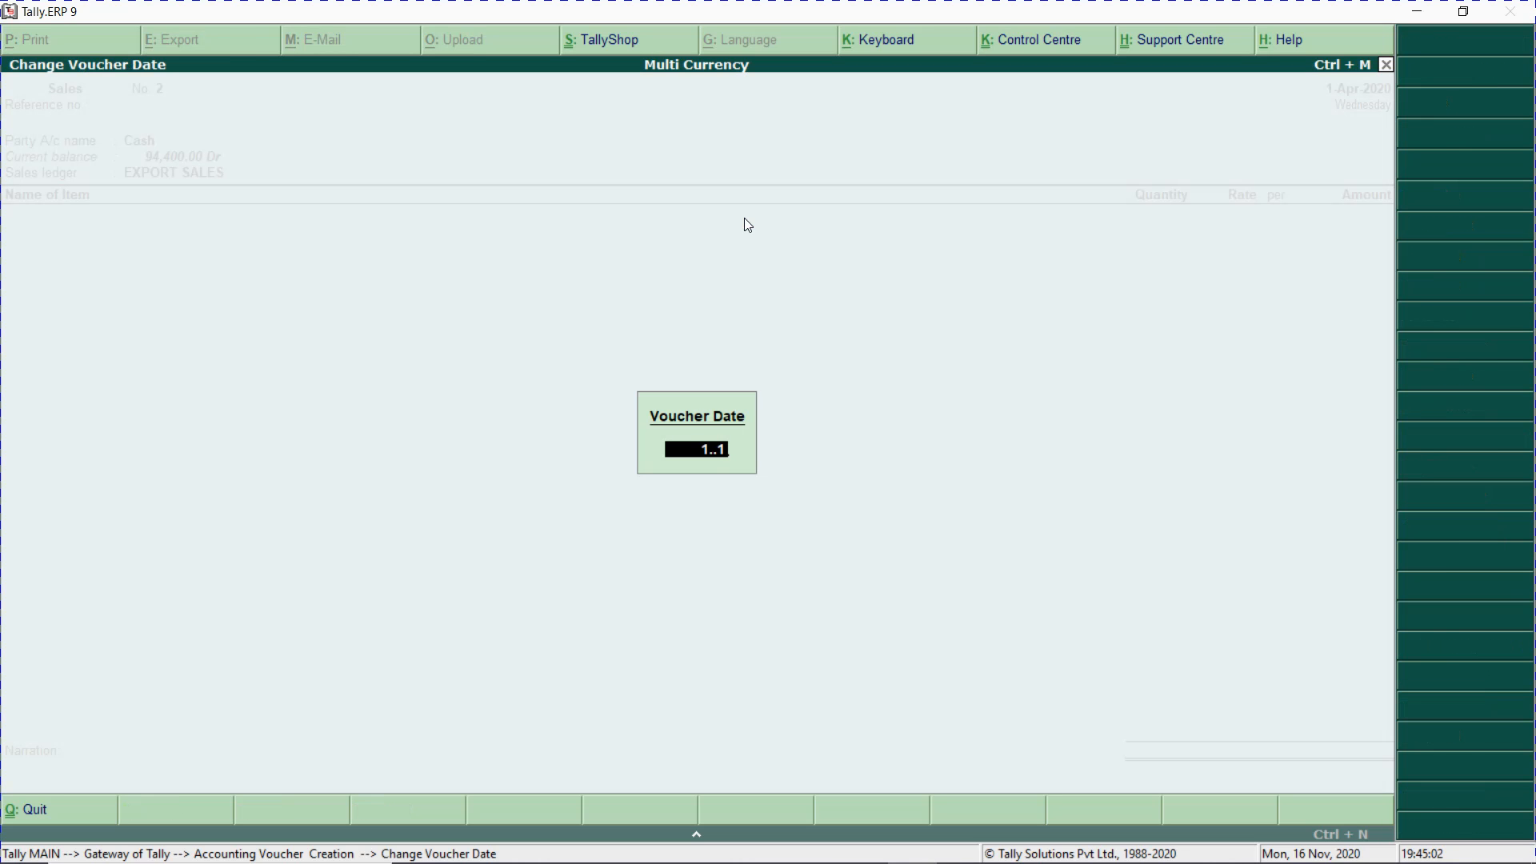
{"action": "key", "text": "BackSpace"}
{"action": "key", "text": "BackSpace"}
{"action": "key", "text": "BackSpace"}
{"action": "key", "text": "BackSpace"}
{"action": "type", "text": "01.11"}
{"action": "key", "text": "Return"}
- Change the sales voucher's party to M/s J And Co, accept its party details and keep EXPORT SALES as sales ledger
{"action": "key", "text": "BackSpace"}
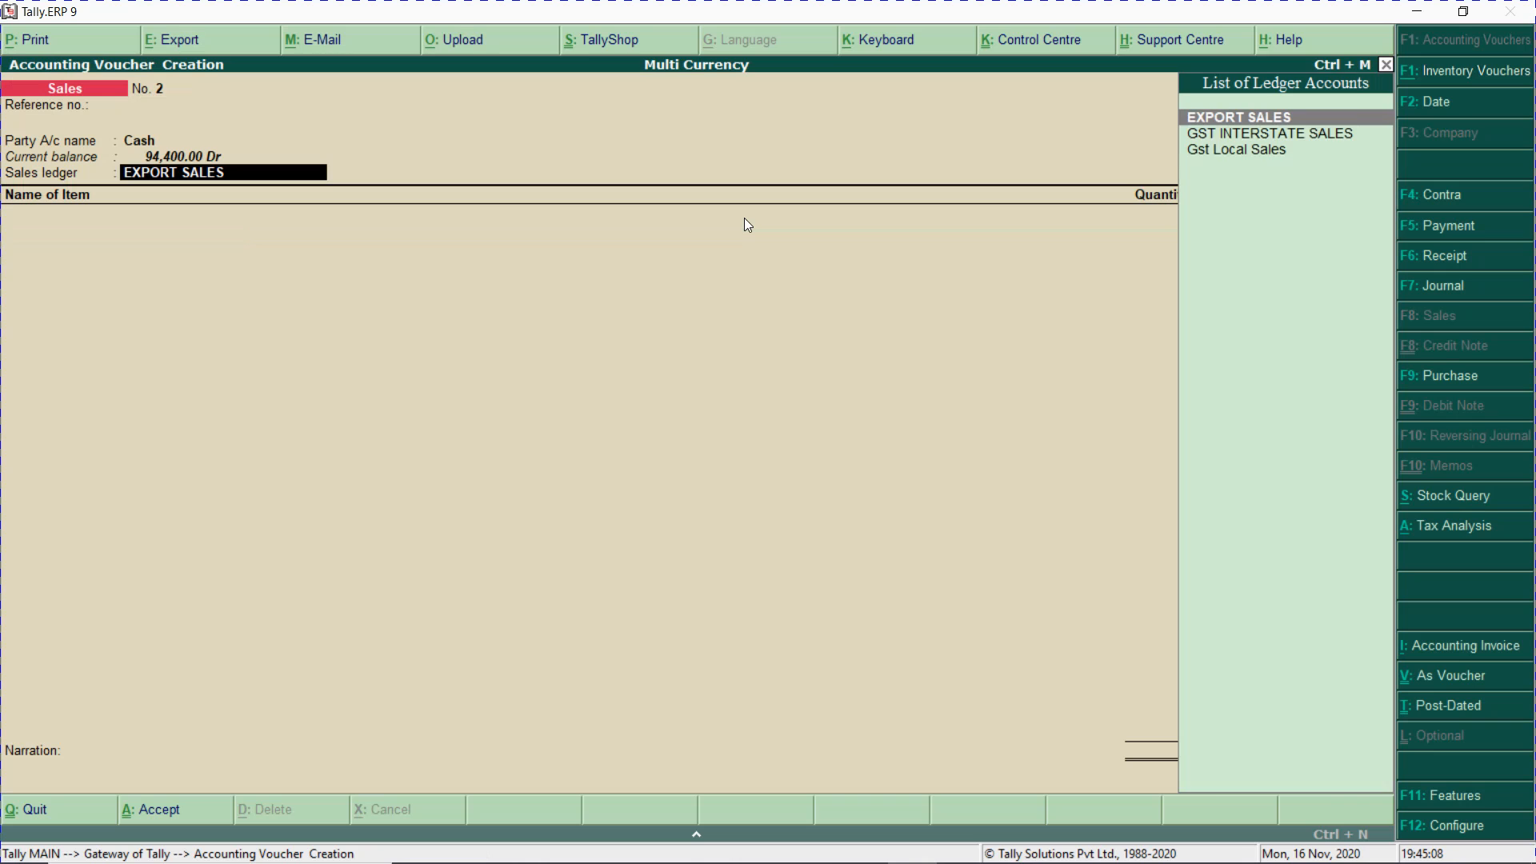
{"action": "key", "text": "BackSpace"}
{"action": "type", "text": "J"}
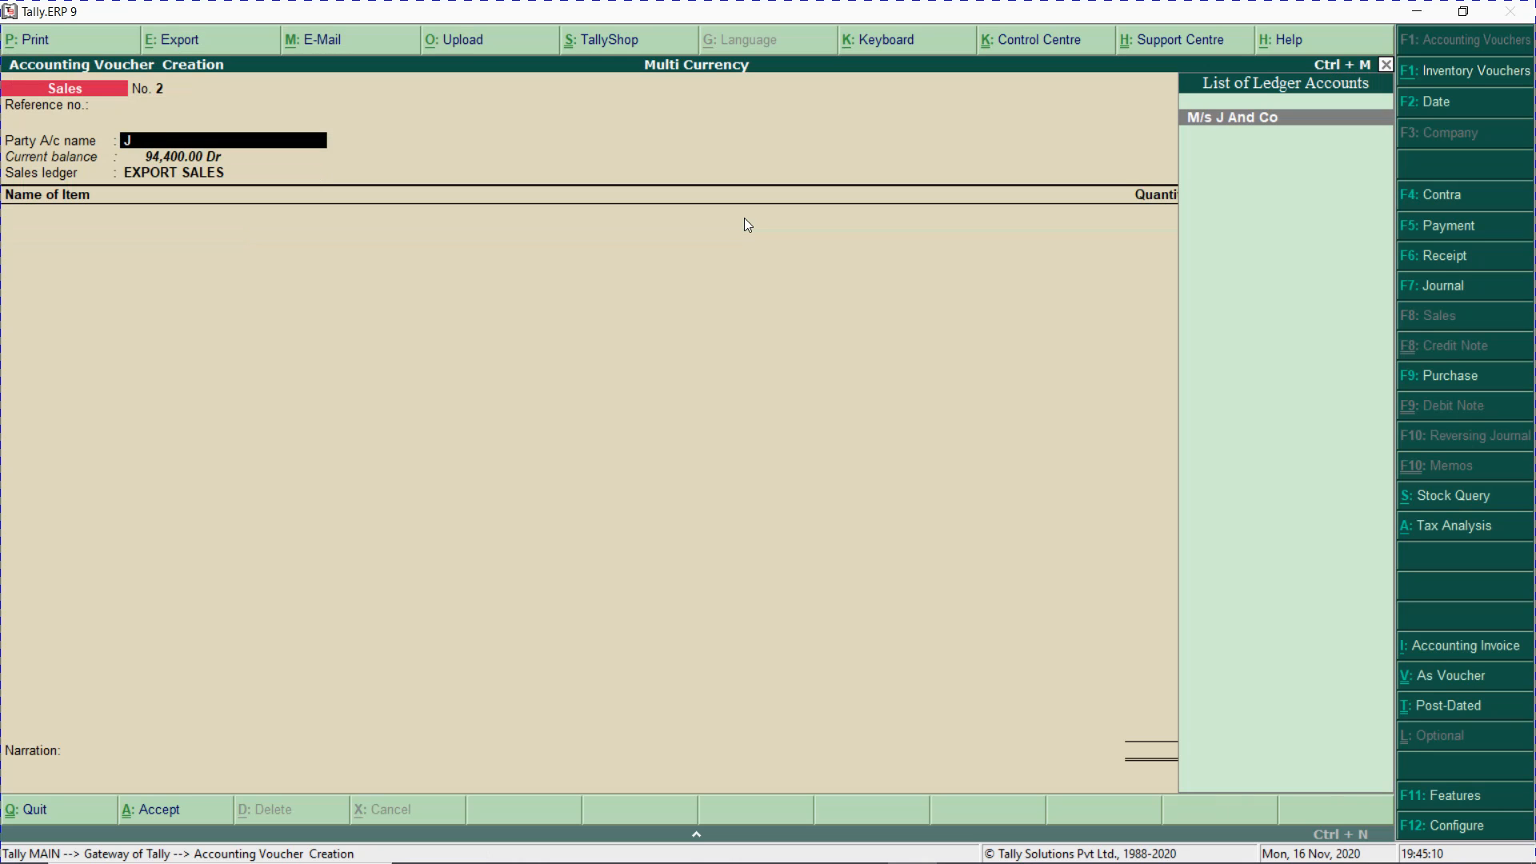
{"action": "key", "text": "Return"}
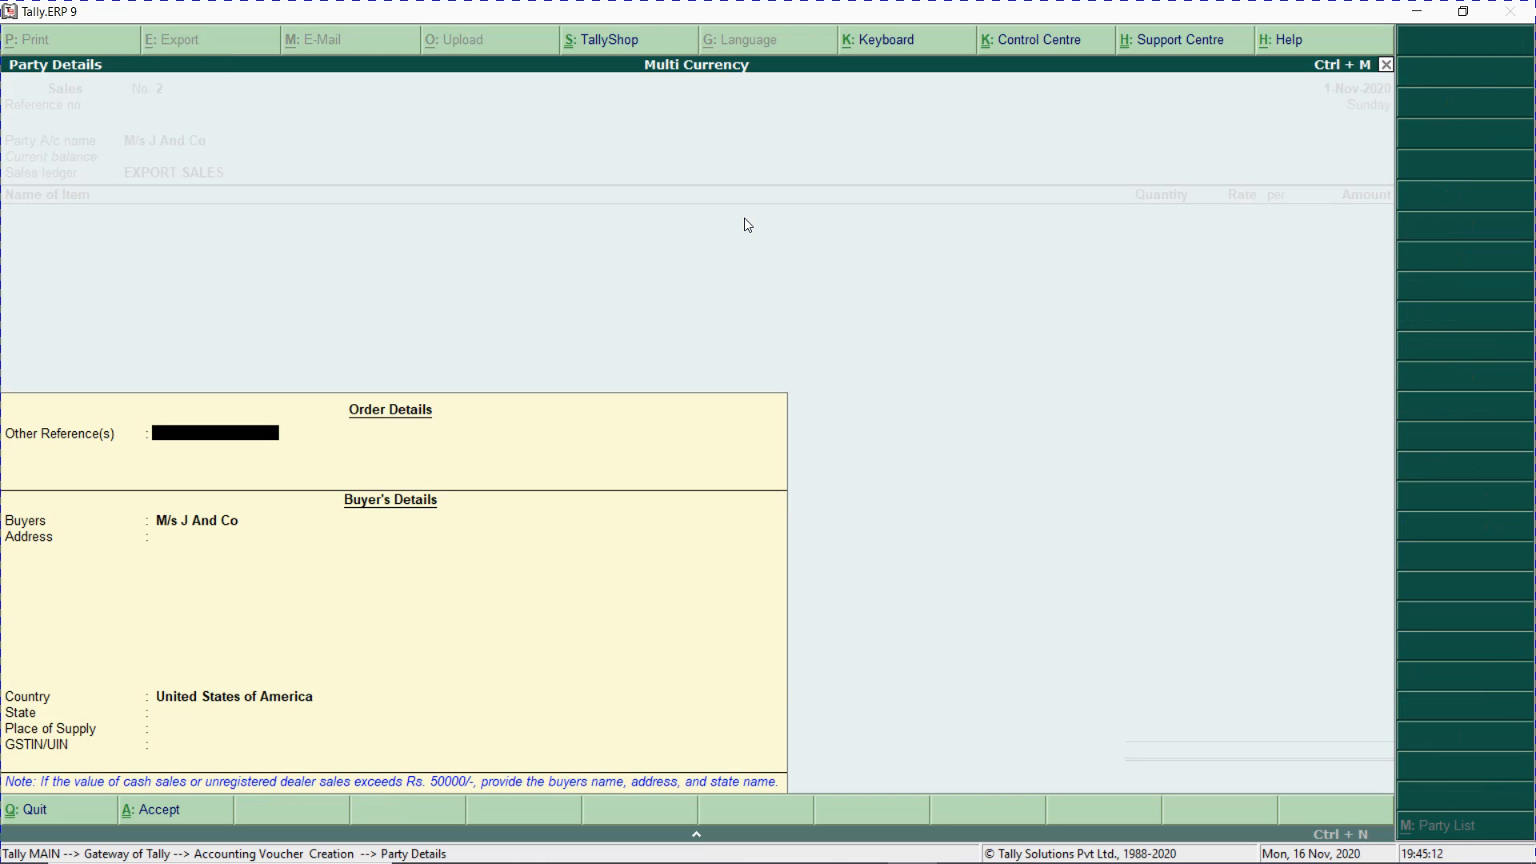
{"action": "key", "text": "Return"}
{"action": "key", "text": "Return"}
{"action": "key", "text": "Return"}
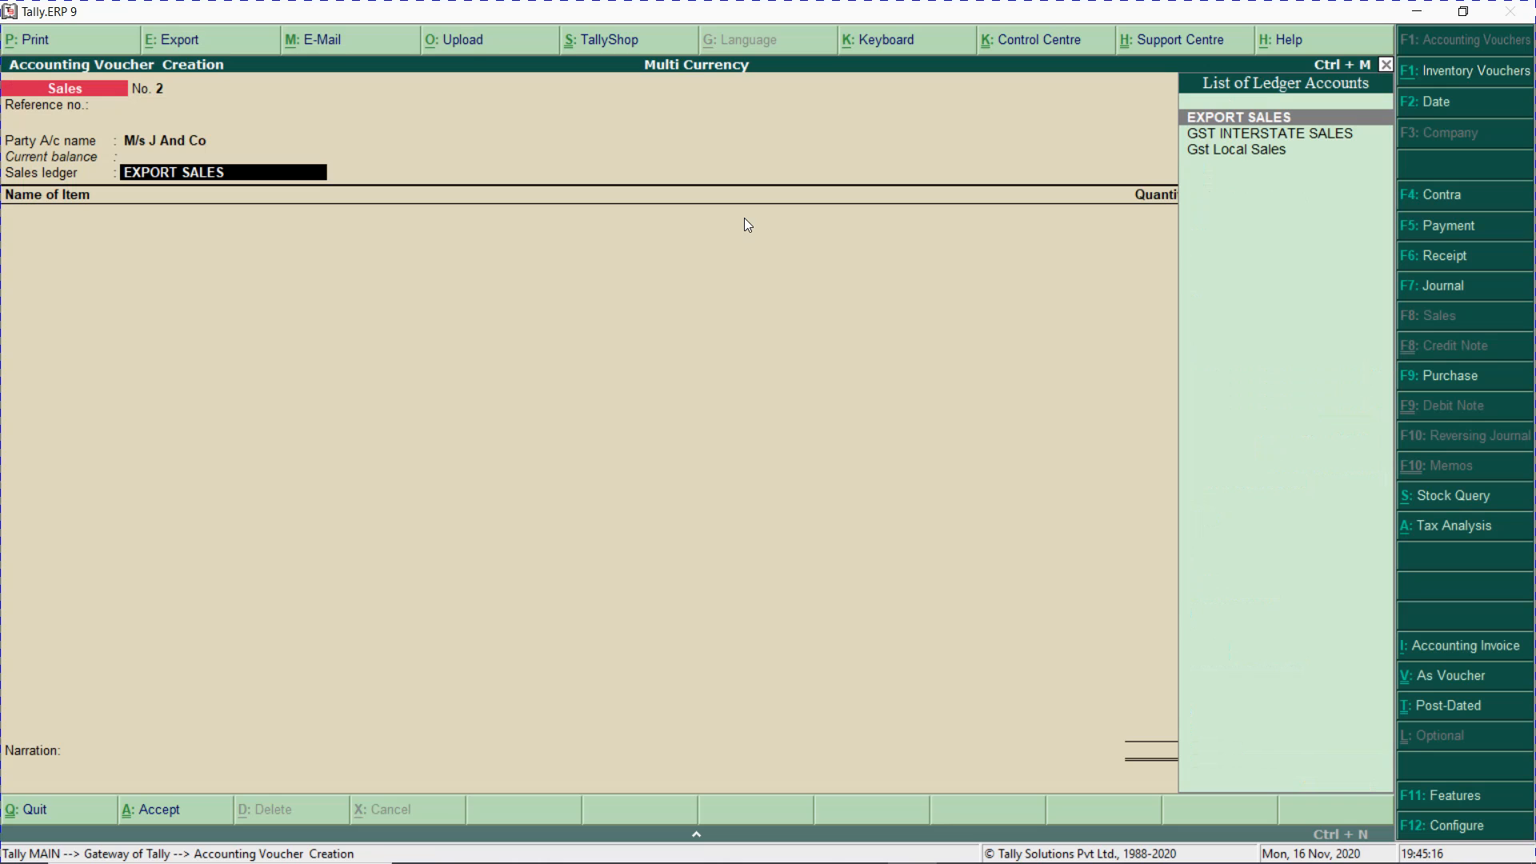
{"action": "key", "text": "Return"}
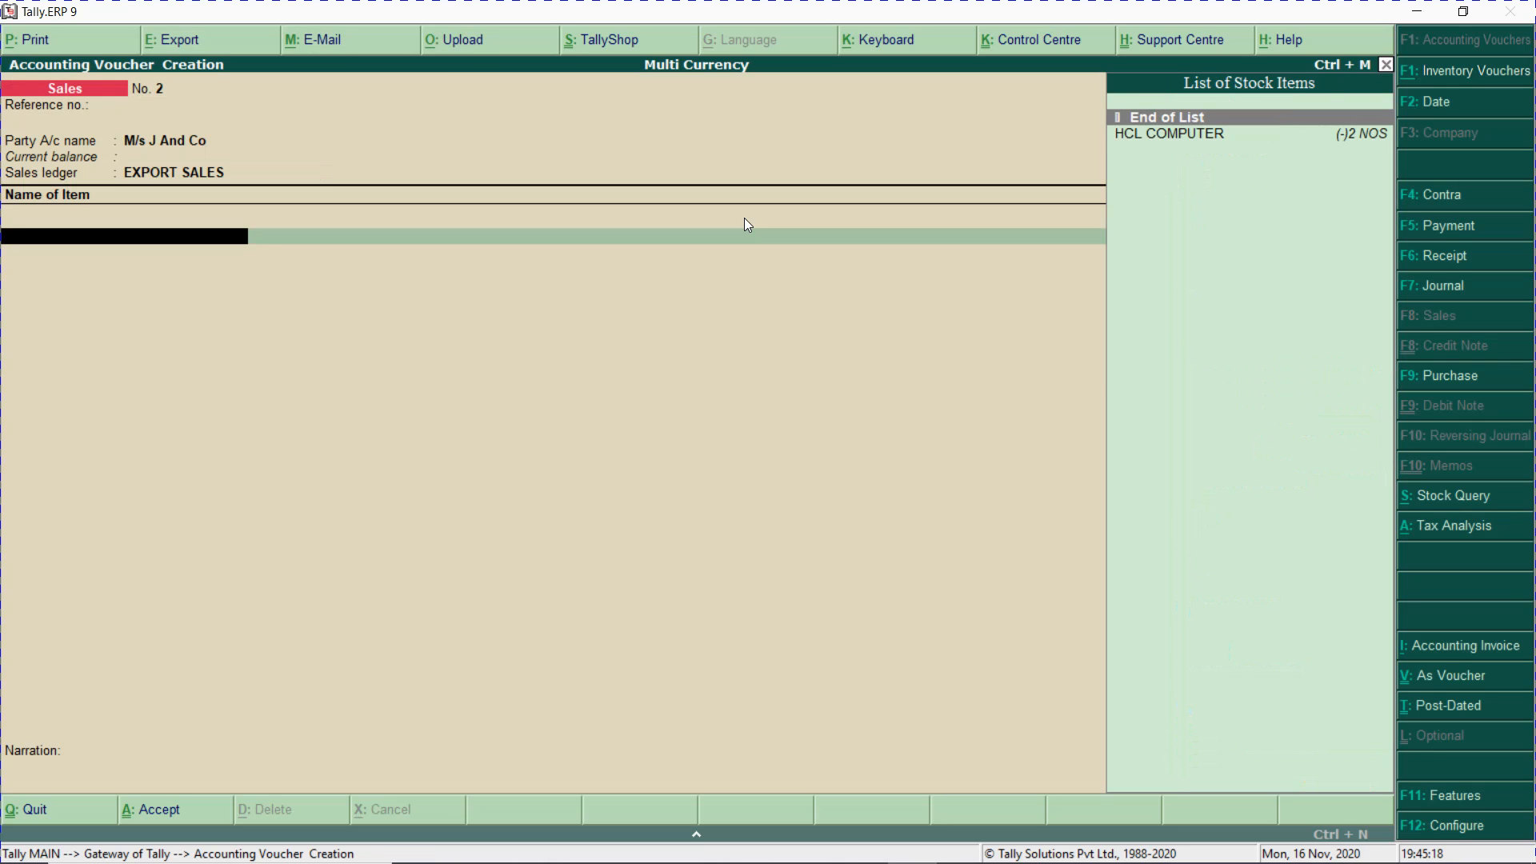
- Add the stock item HCL COMPUTER with a quantity of 100 NOS at a rate of 40,000.00
{"action": "key", "text": "Down"}
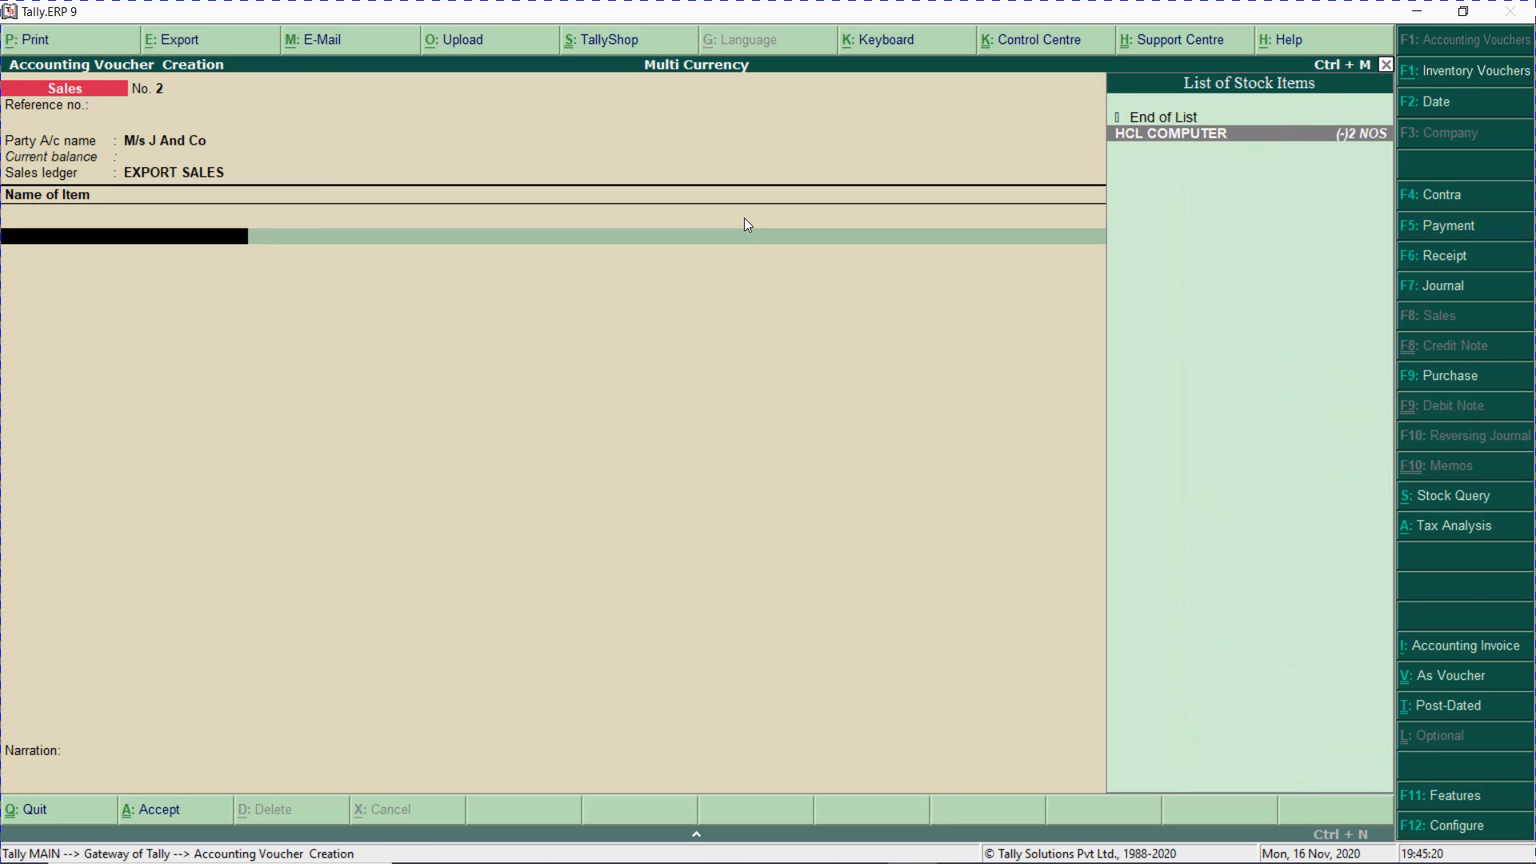
{"action": "key", "text": "Return"}
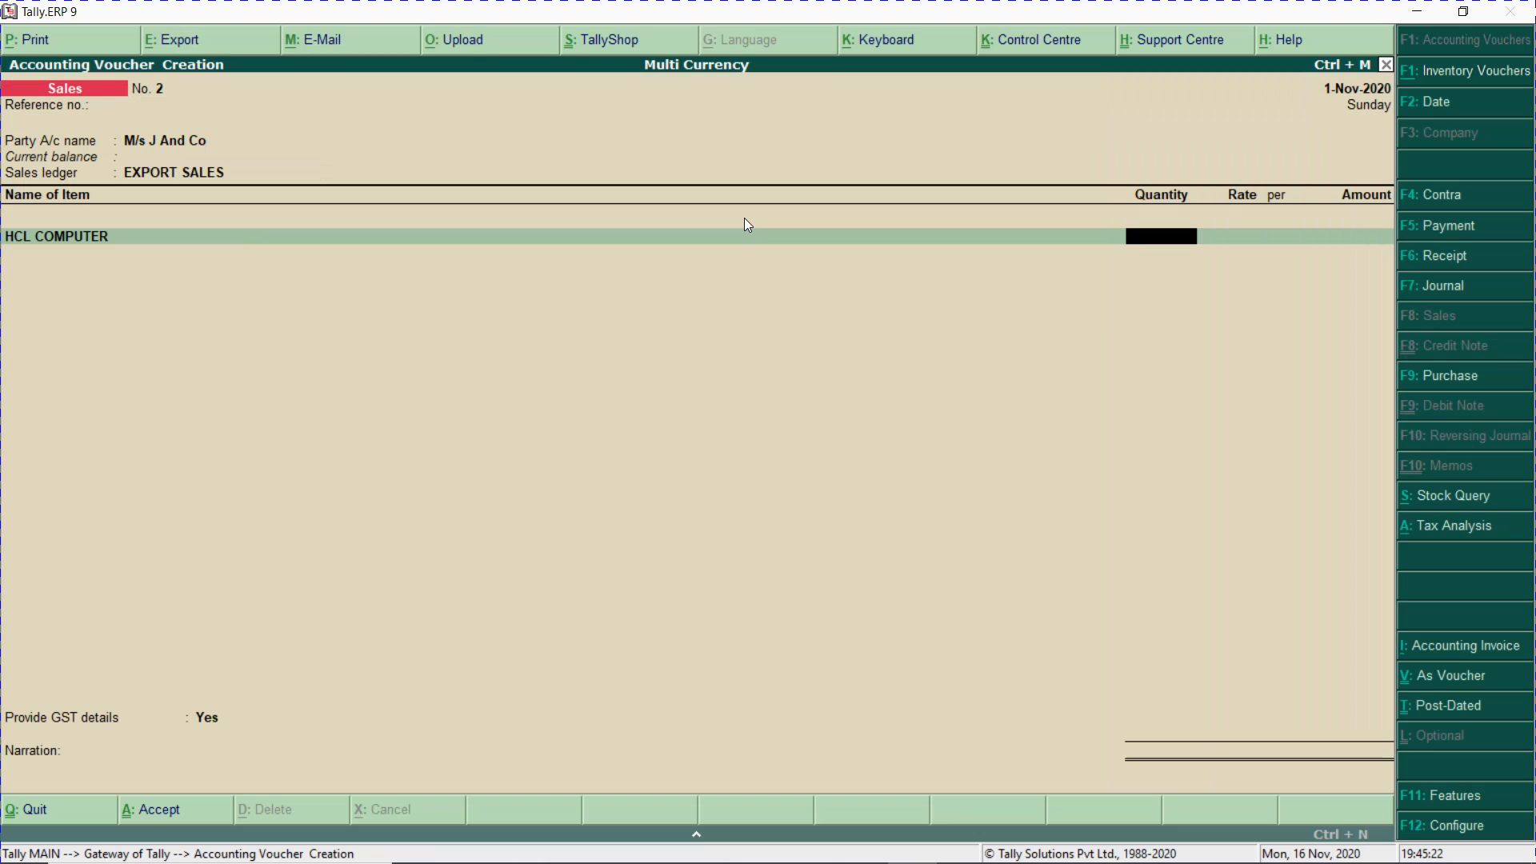
{"action": "type", "text": "100"}
{"action": "key", "text": "Return"}
{"action": "key", "text": "Return"}
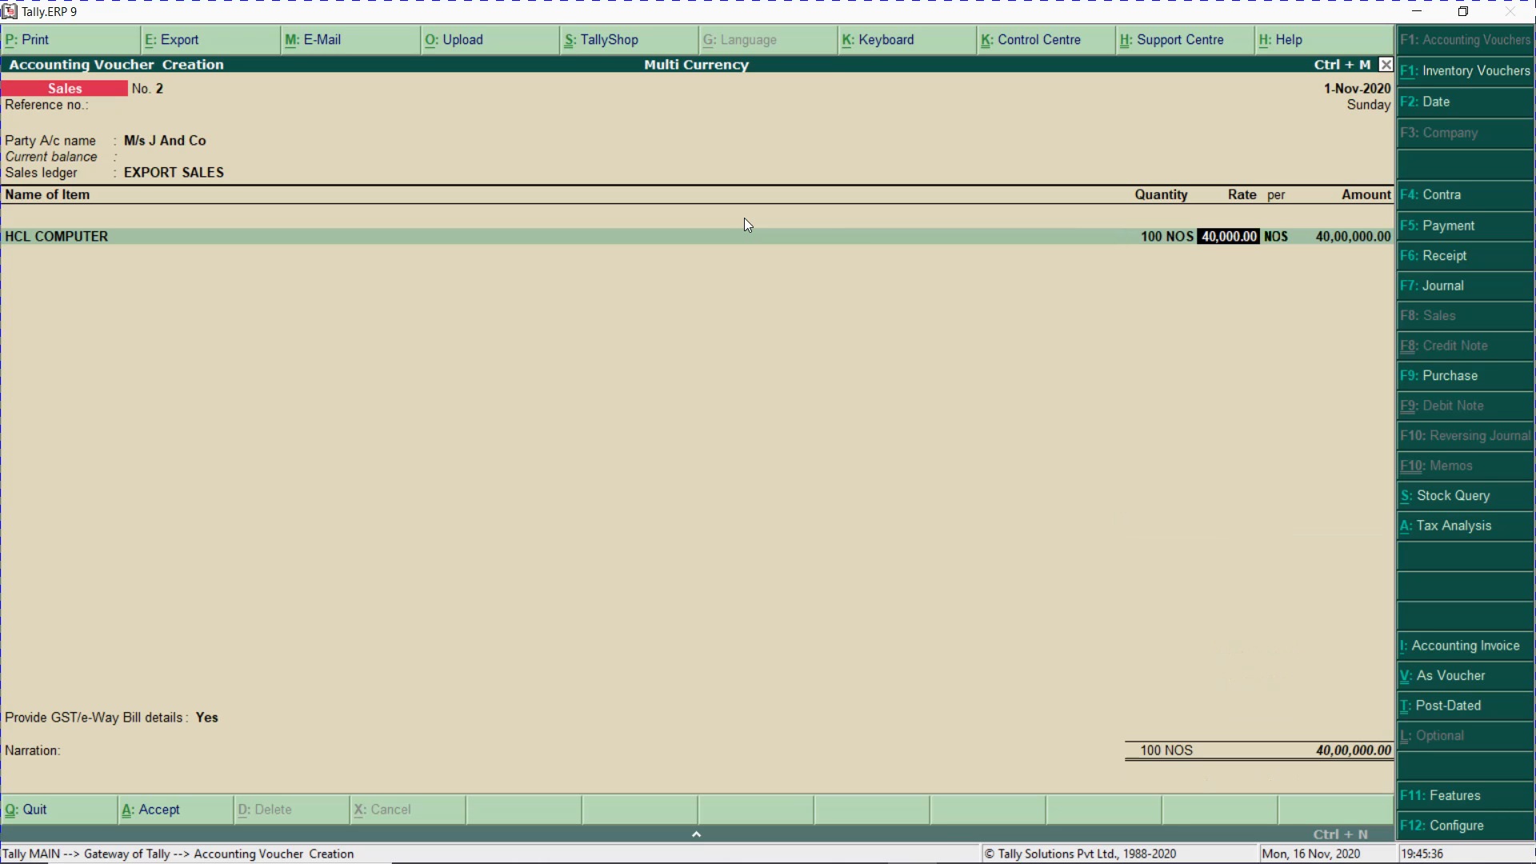
- Switch to Excel and look up the dollar rate and the dollar price per computer on Sheet1
{"action": "key", "text": "alt+Tab"}
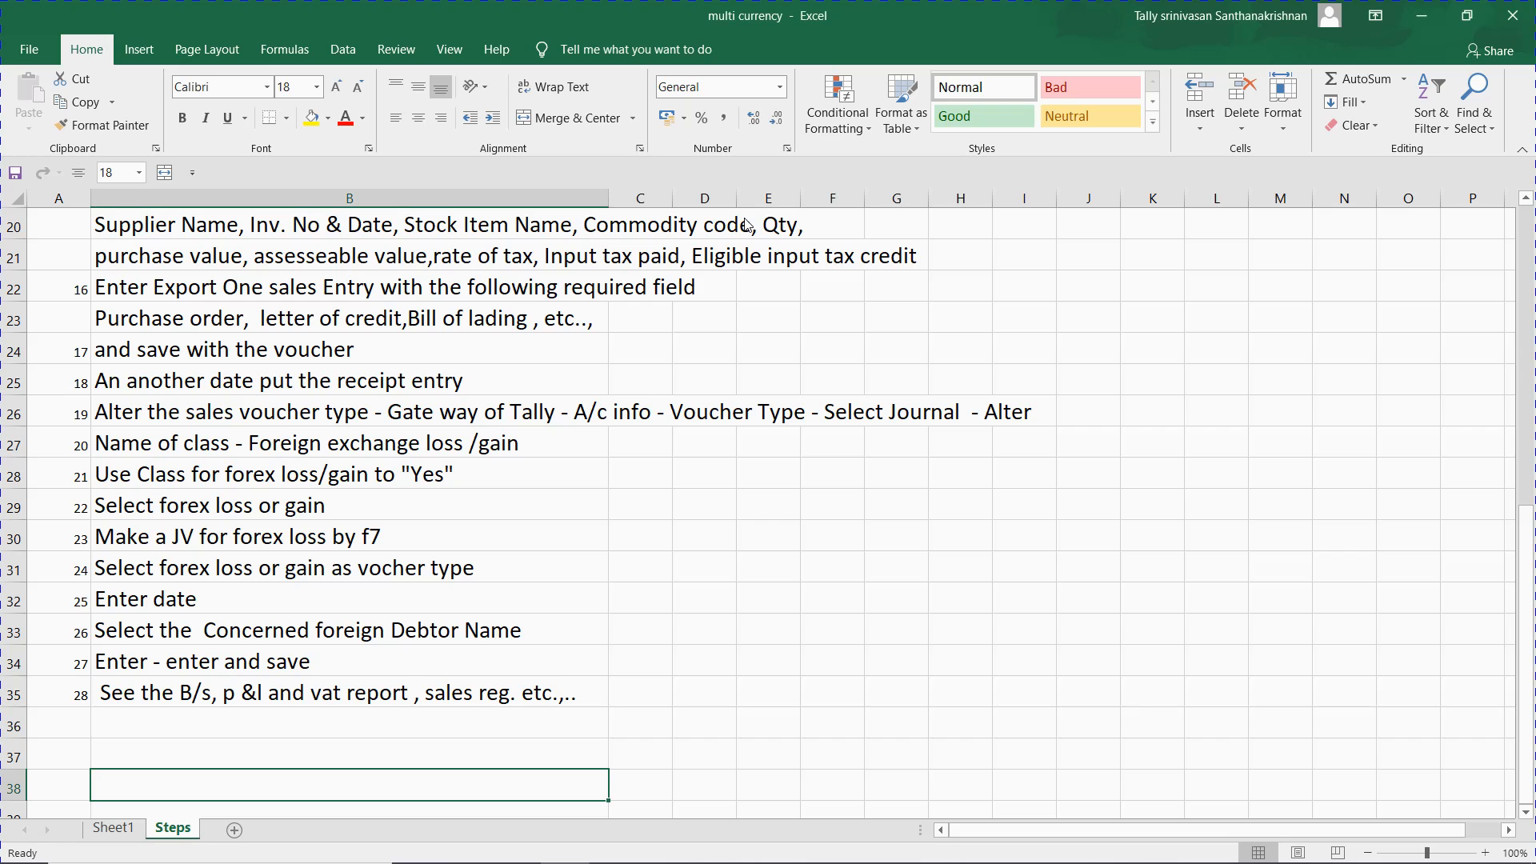
{"action": "left_click", "coordinate": [112, 829]}
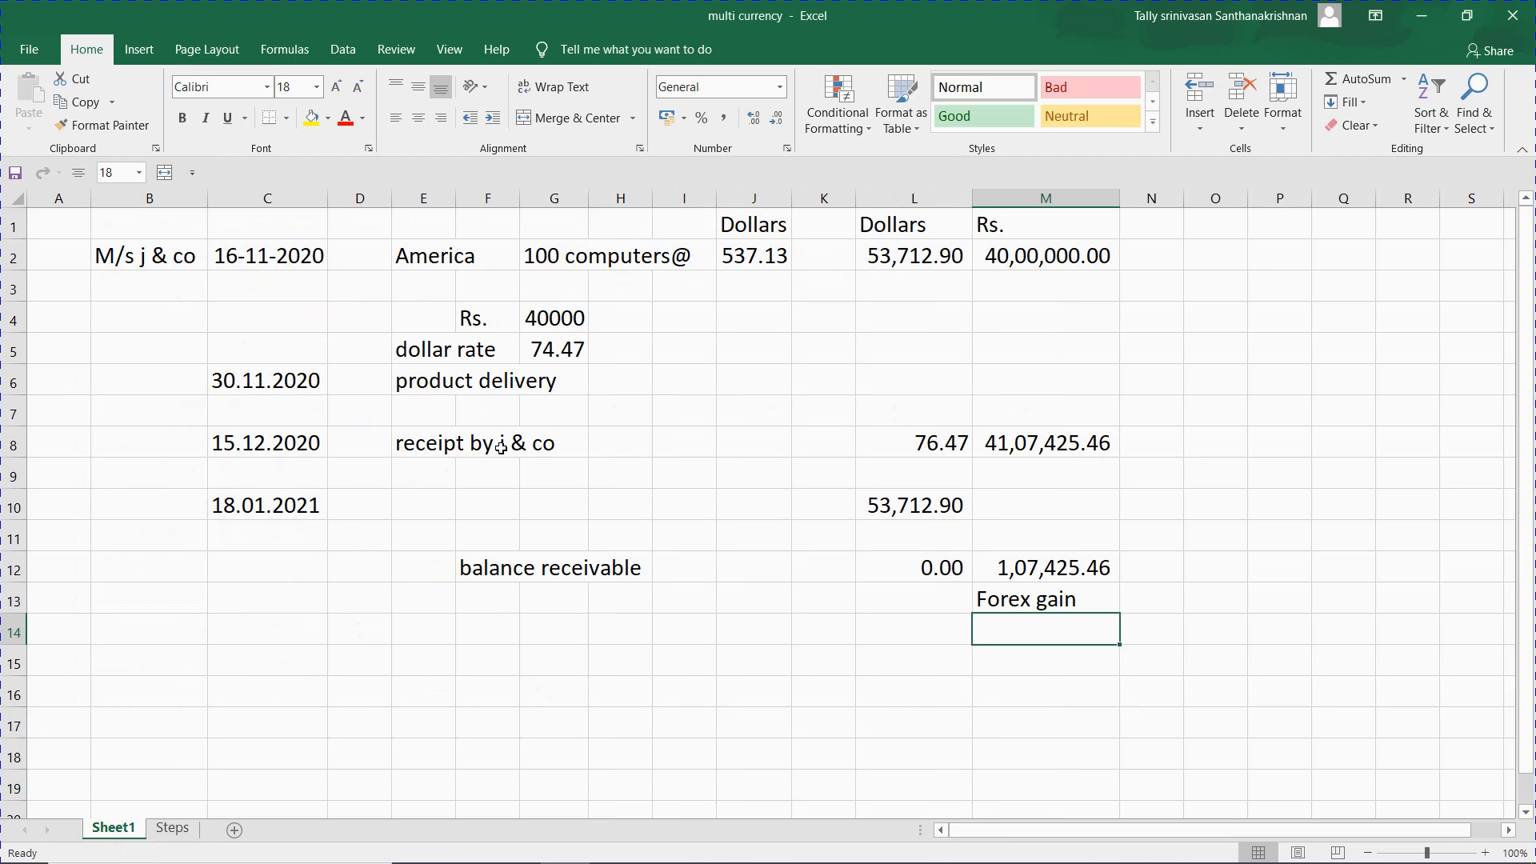
{"action": "left_click", "coordinate": [557, 342]}
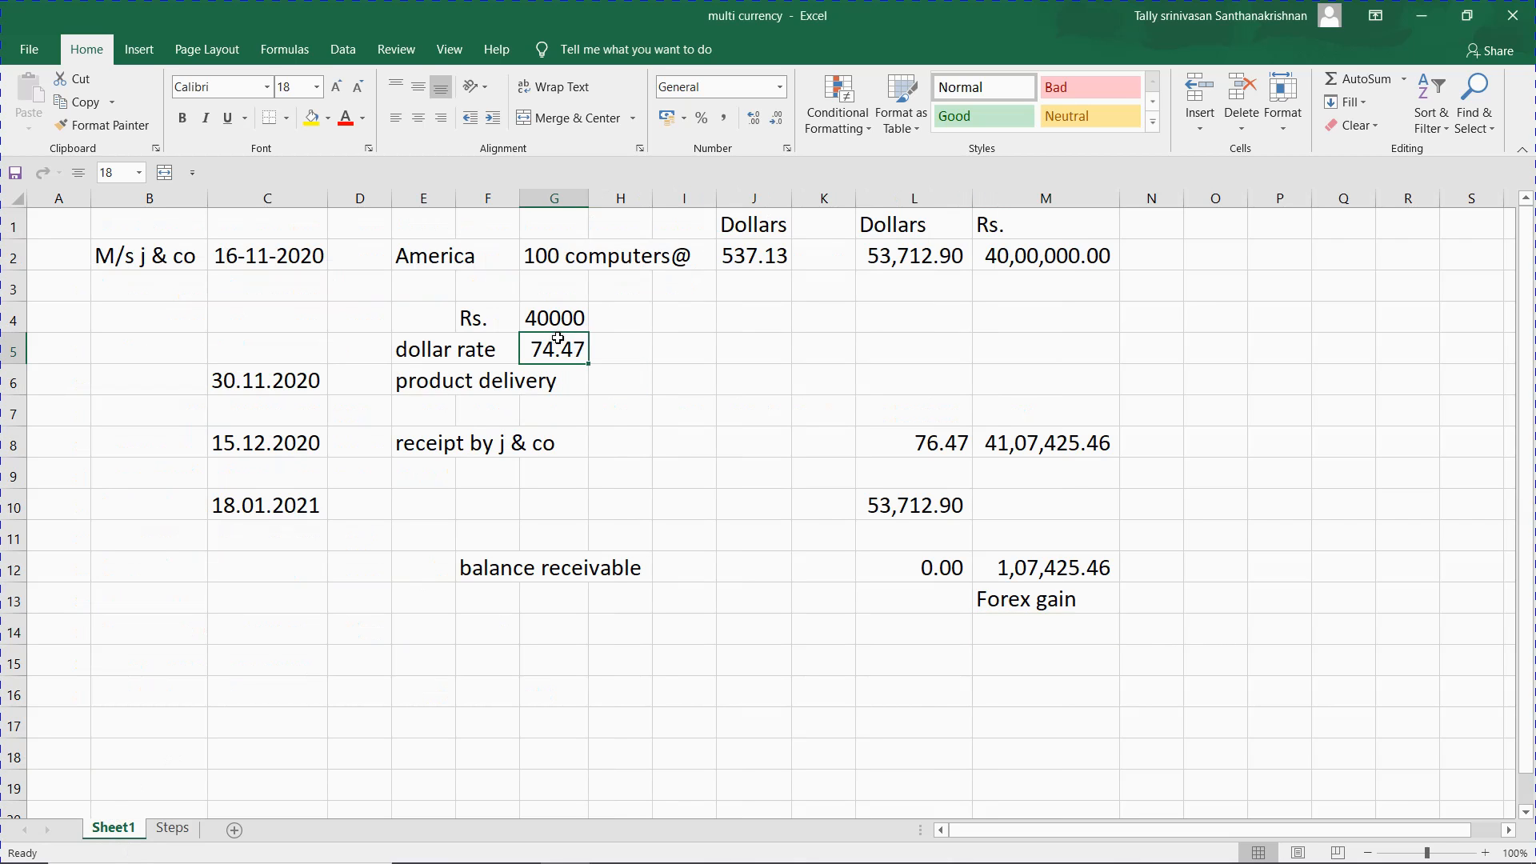
{"action": "left_click", "coordinate": [749, 251]}
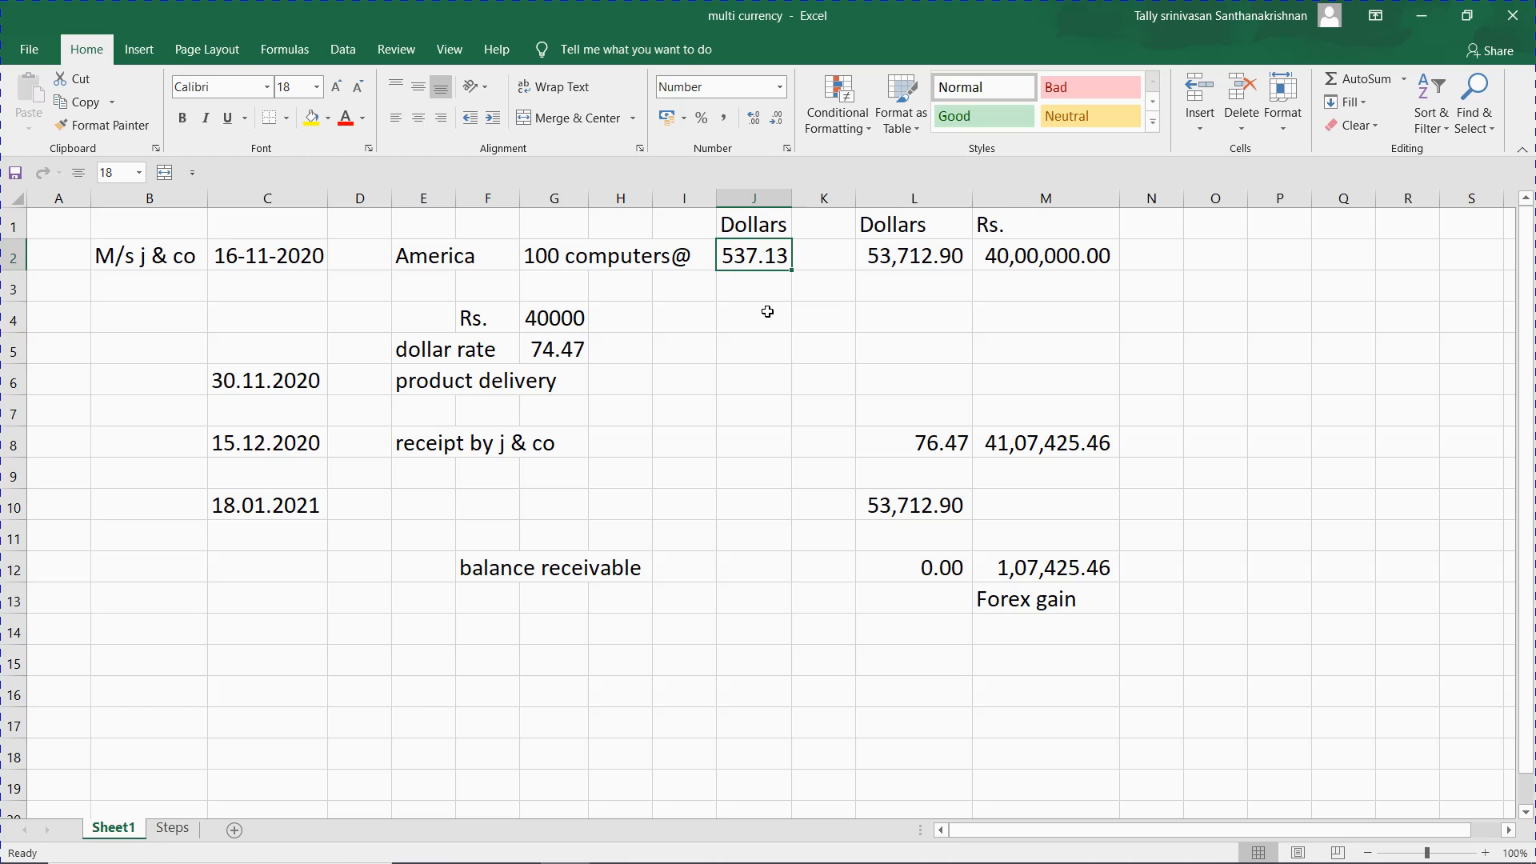
- Switch back to Tally.ERP 9 and change the HCL COMPUTER rate to $537.13, checking the price in Excel
{"action": "key", "text": "alt+Tab"}
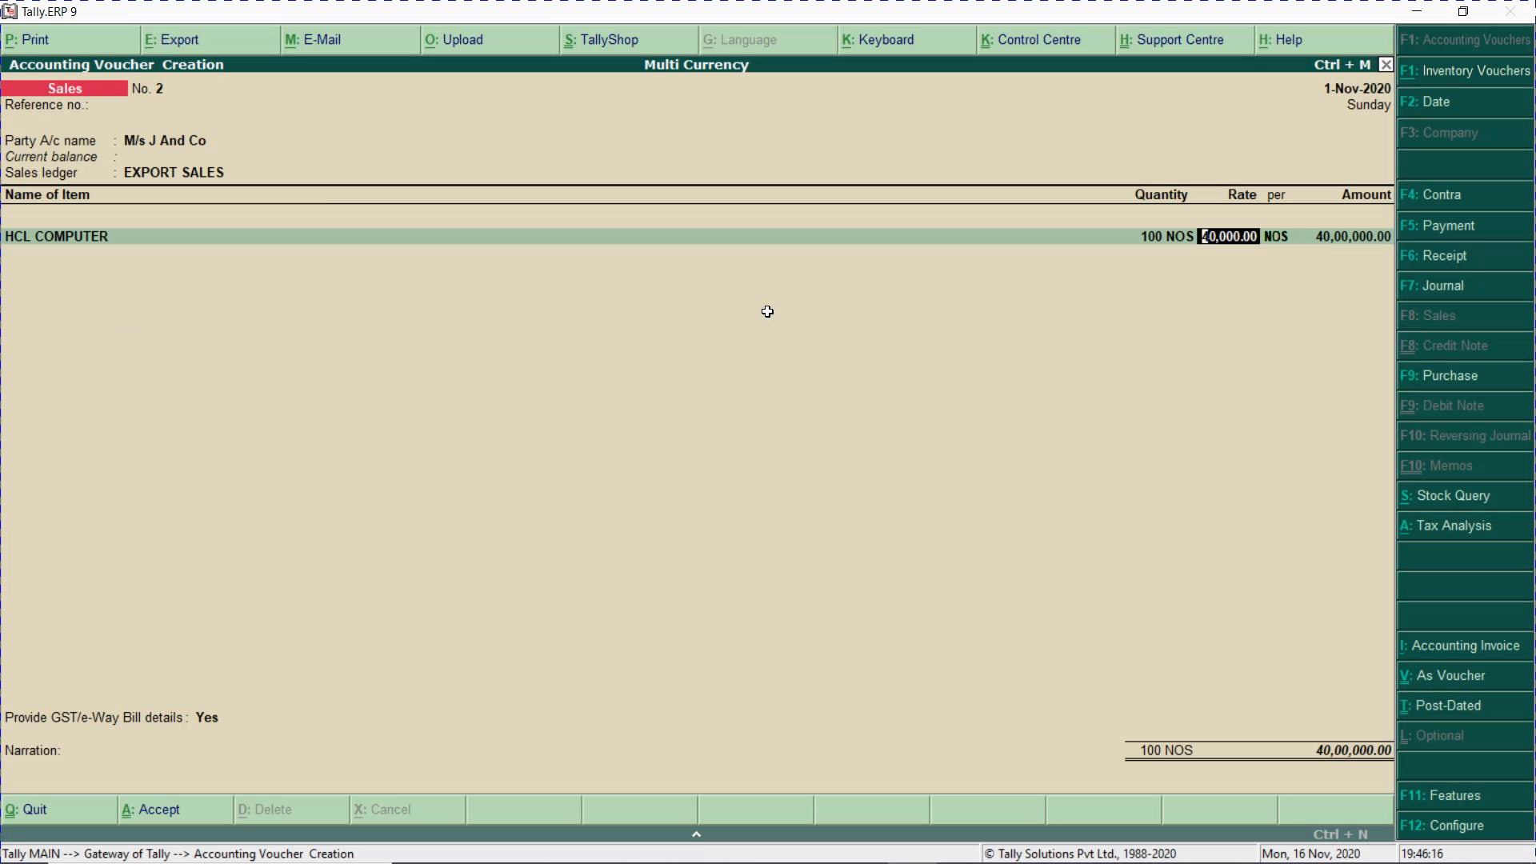
{"action": "type", "text": "$"}
{"action": "type", "text": "00"}
{"action": "key", "text": "Escape"}
{"action": "key", "text": "BackSpace"}
{"action": "key", "text": "Return"}
{"action": "key", "text": "BackSpace"}
{"action": "type", "text": "$"}
{"action": "key", "text": "alt+Tab"}
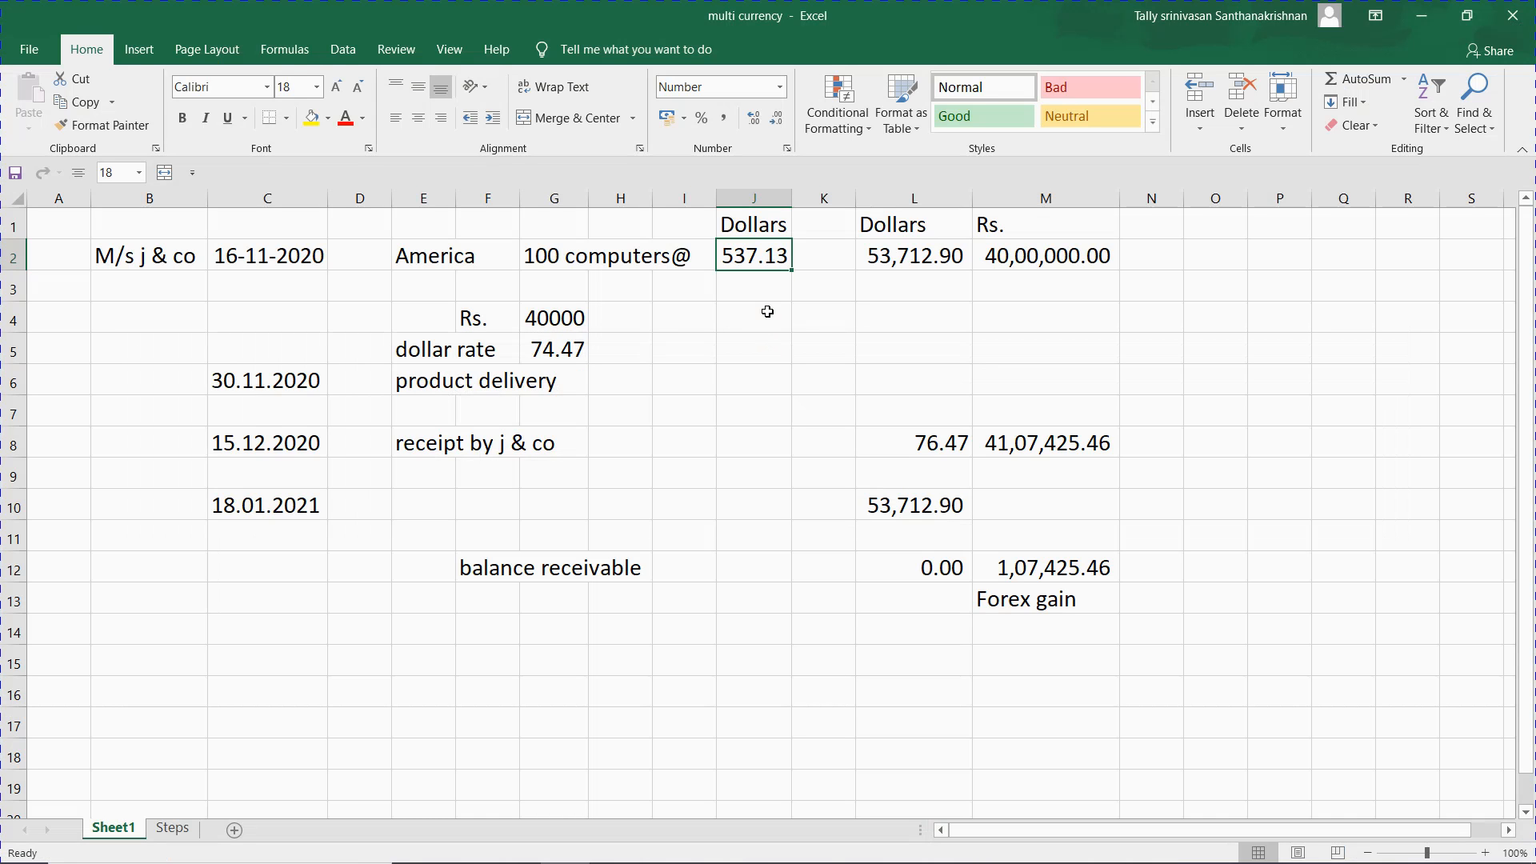
{"action": "key", "text": "alt+Tab"}
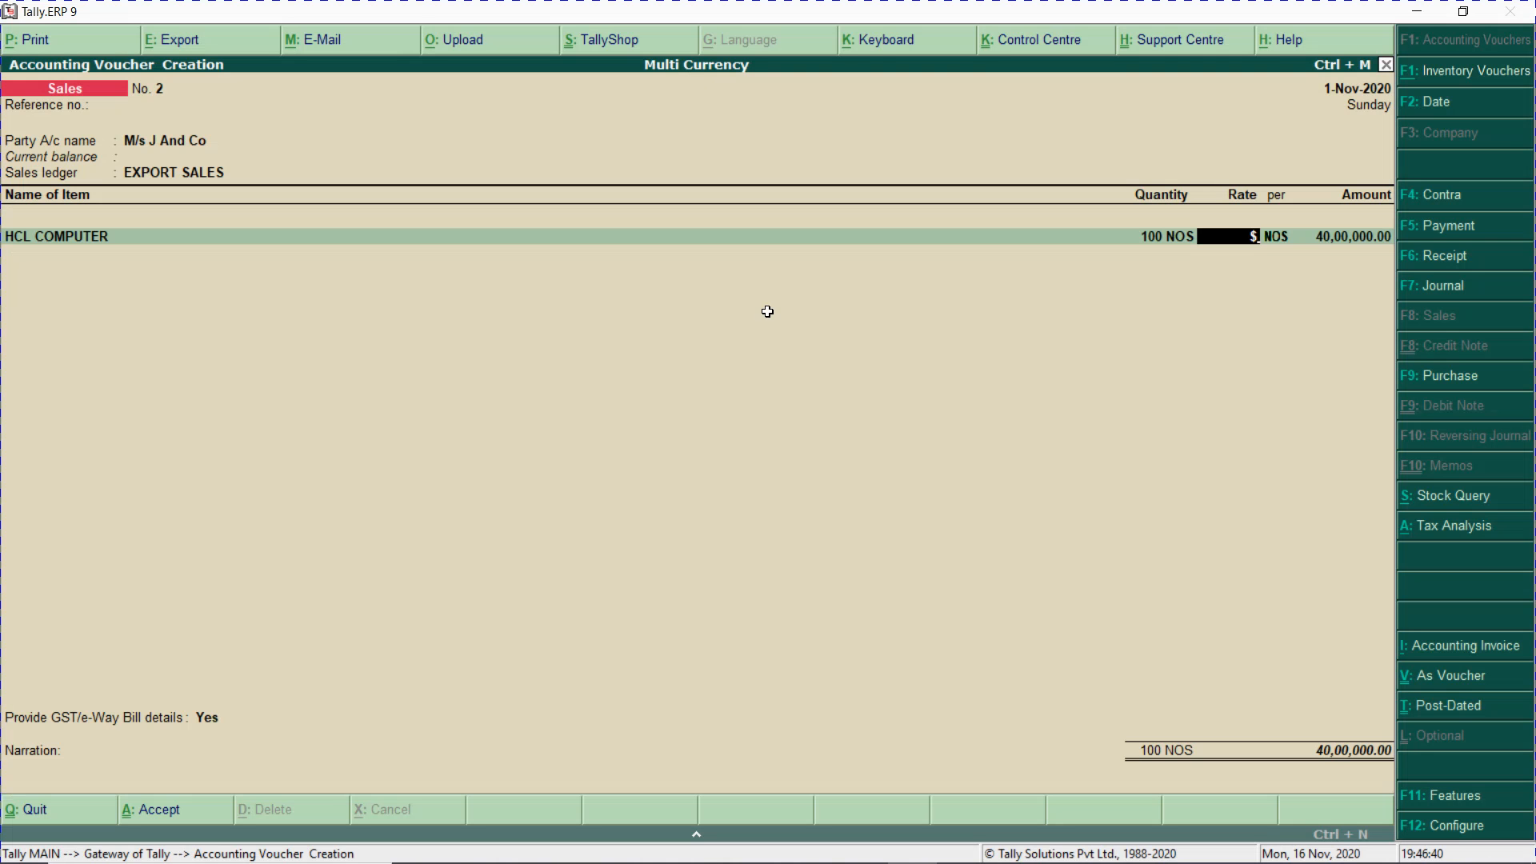
{"action": "type", "text": "537.13"}
{"action": "key", "text": "Return"}
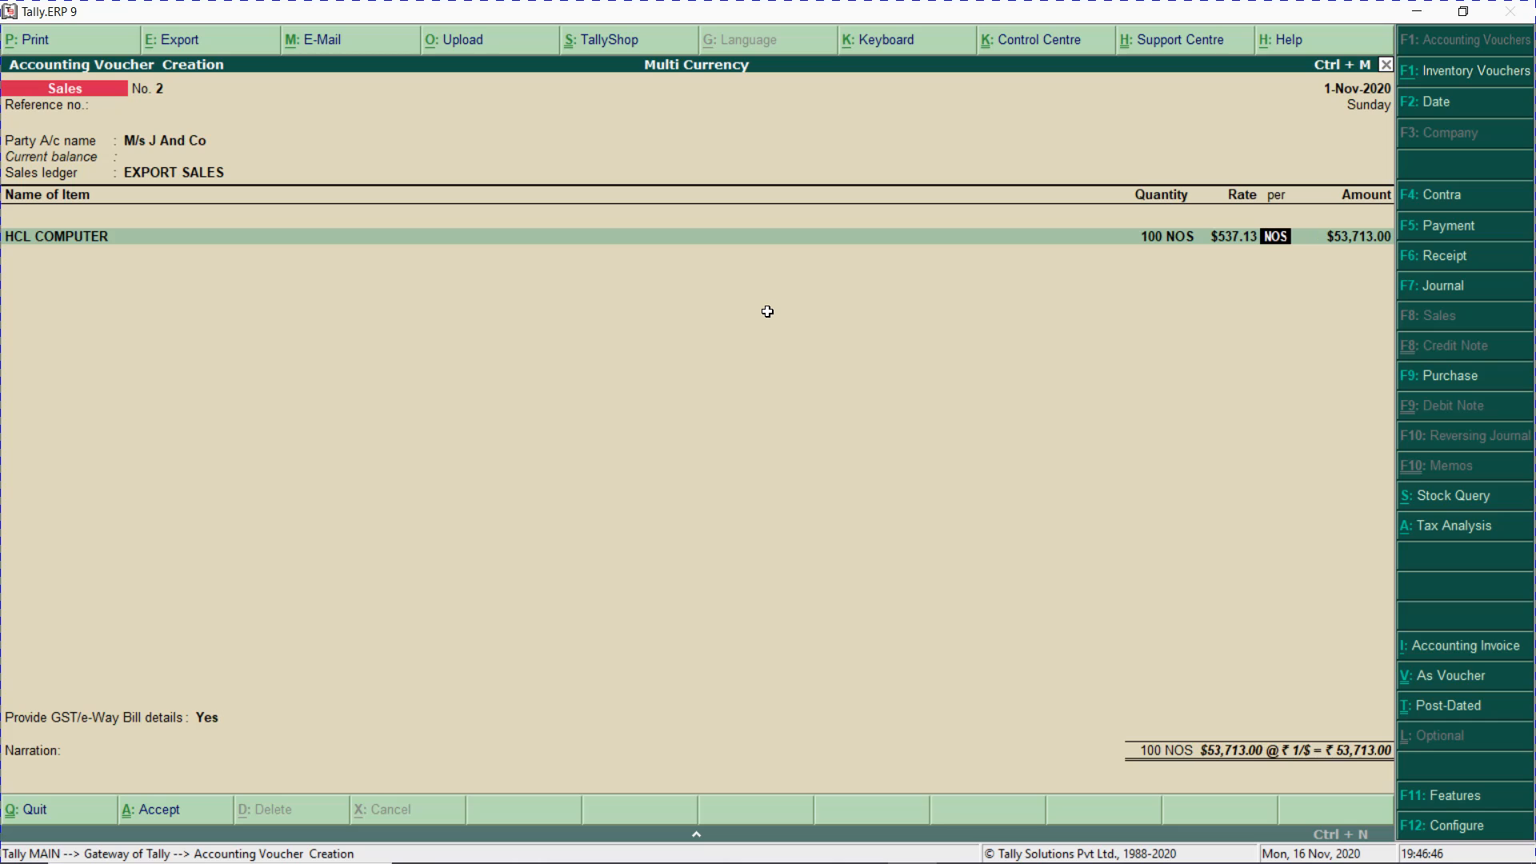
- Set the forex rate of exchange for the HCL COMPUTER line to 74.47/$, checking the rate in Excel
{"action": "key", "text": "Return"}
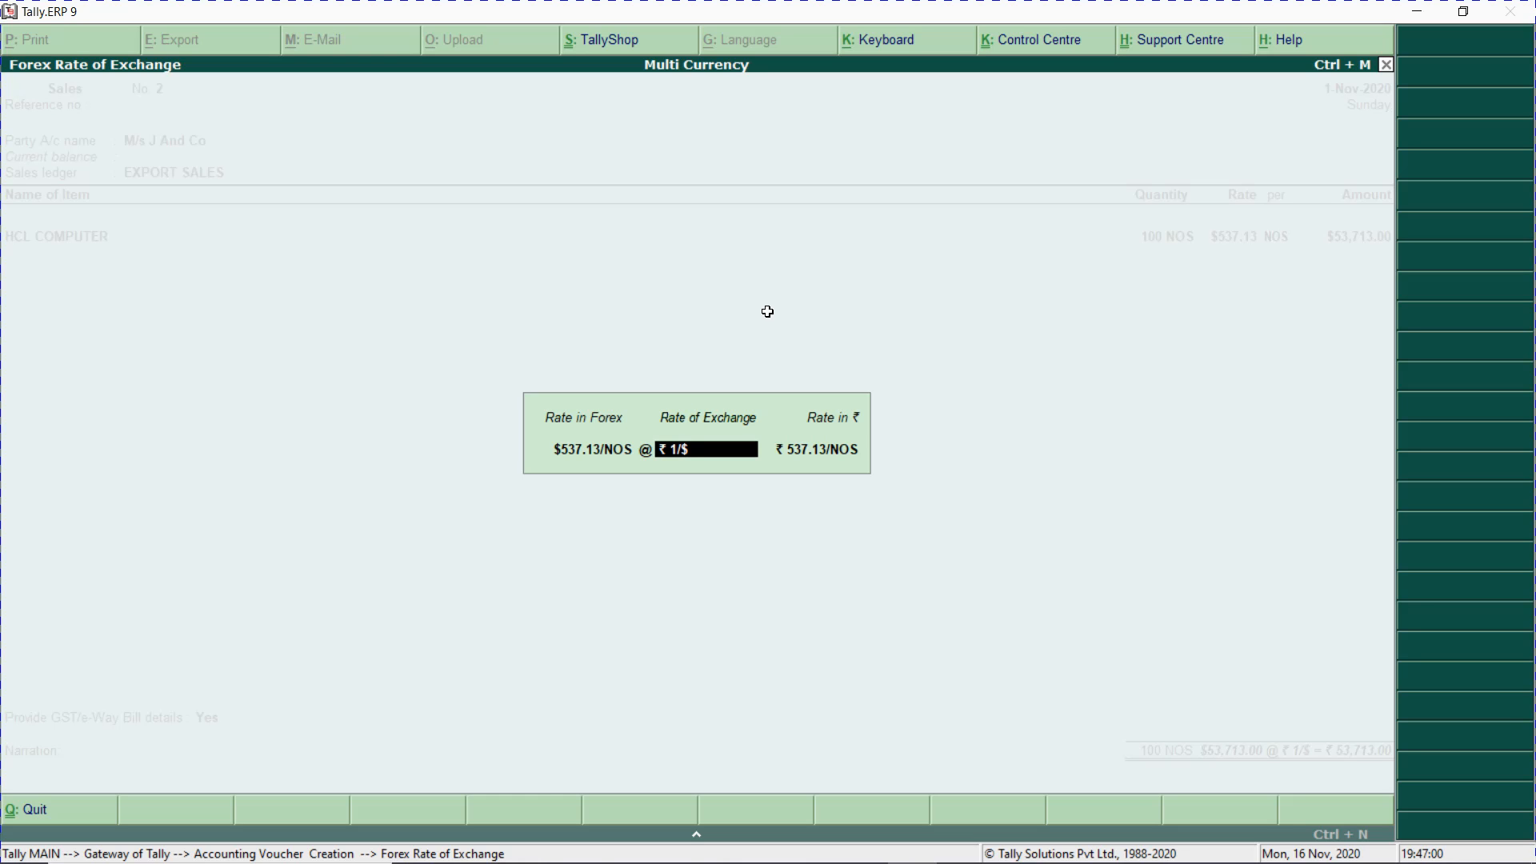
{"action": "key", "text": "BackSpace"}
{"action": "key", "text": "alt+Tab"}
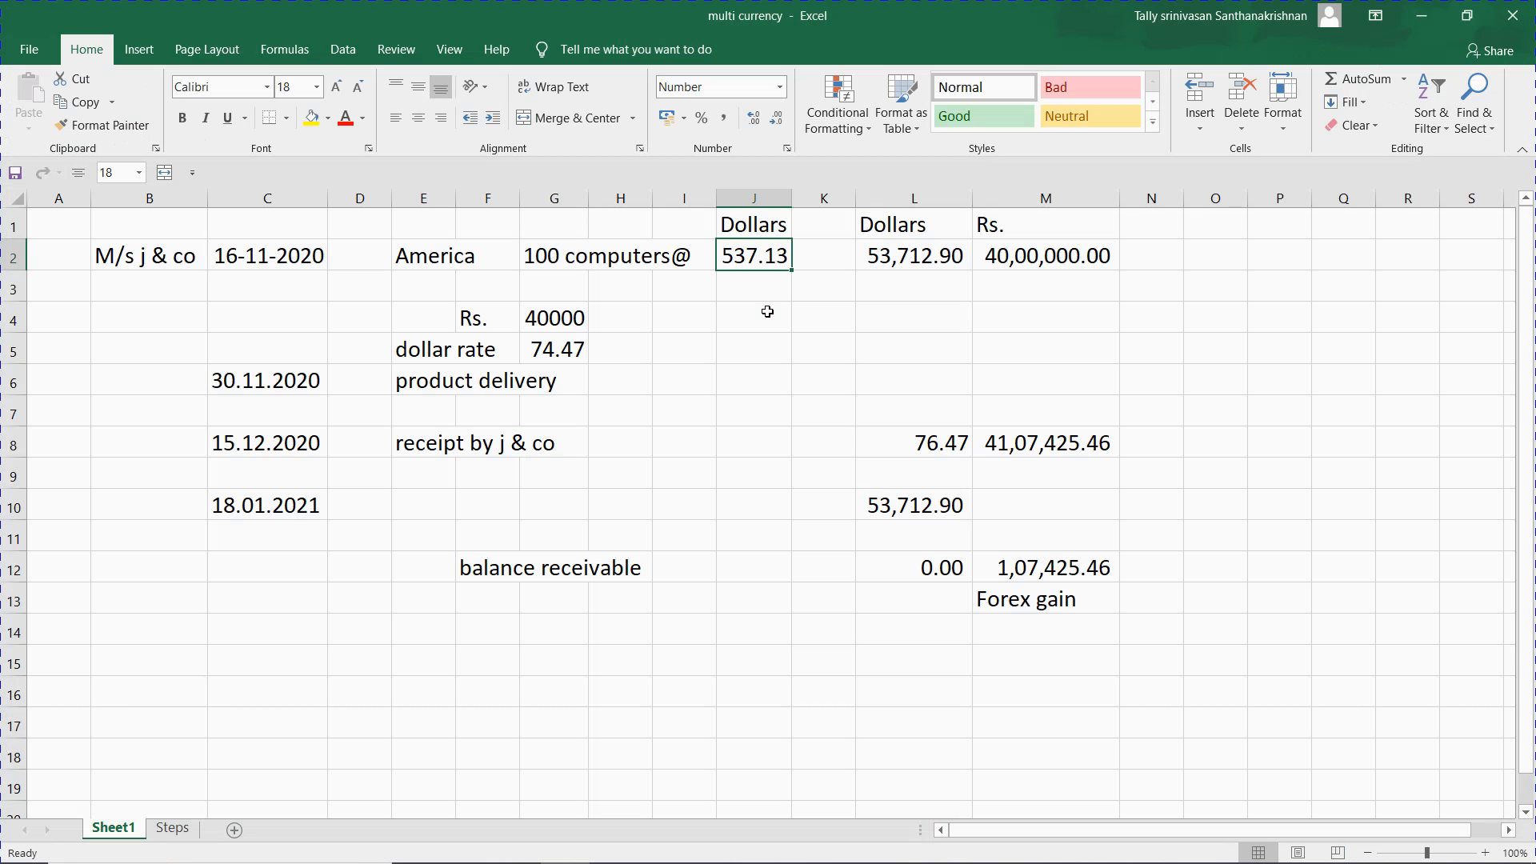
{"action": "key", "text": "alt+Tab"}
{"action": "type", "text": "74.47"}
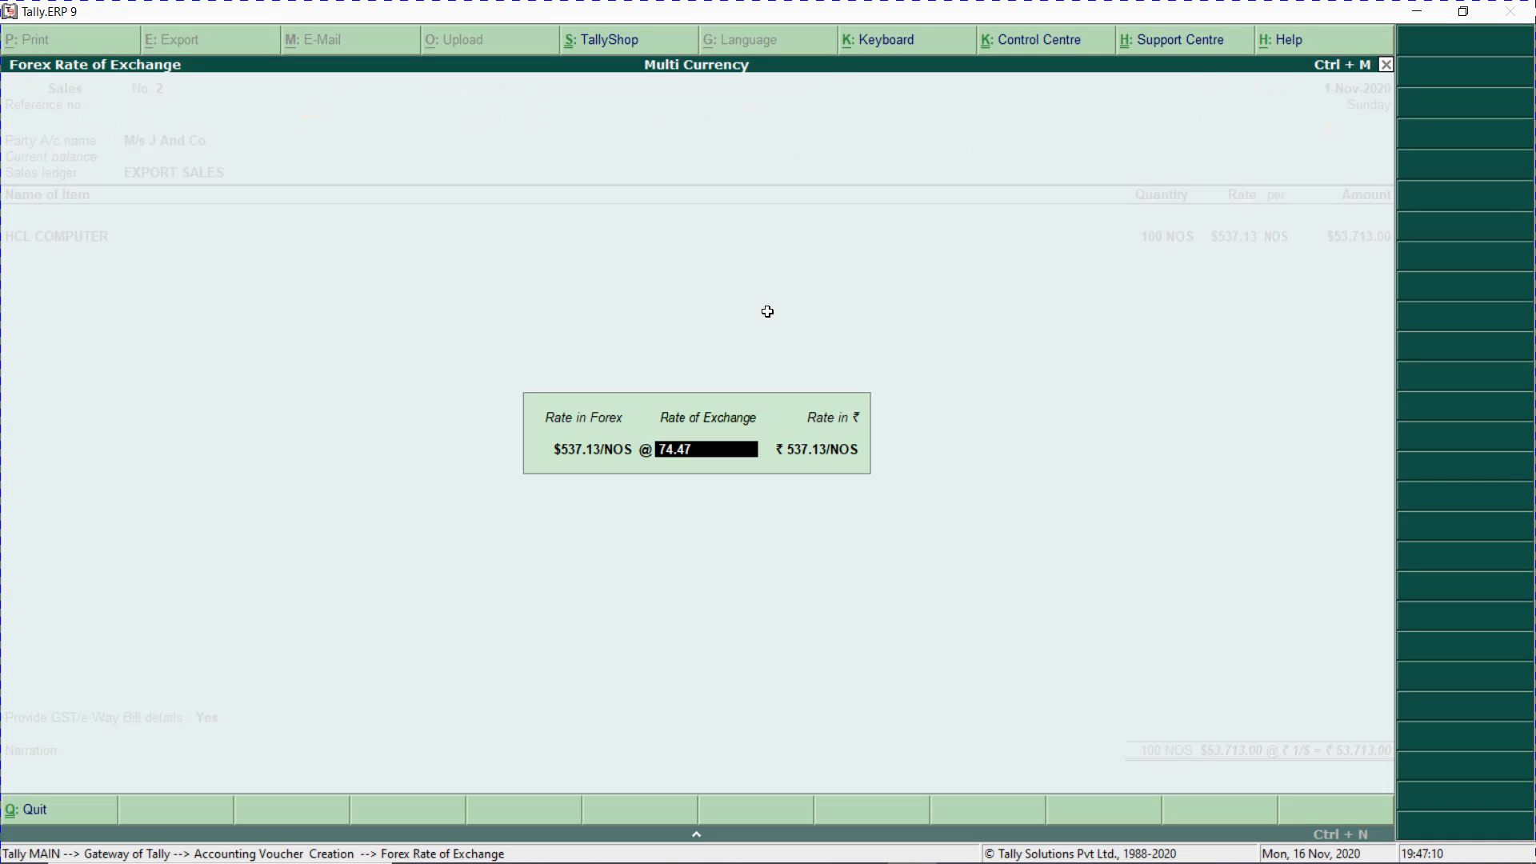
{"action": "type", "text": "/$"}
{"action": "key", "text": "Return"}
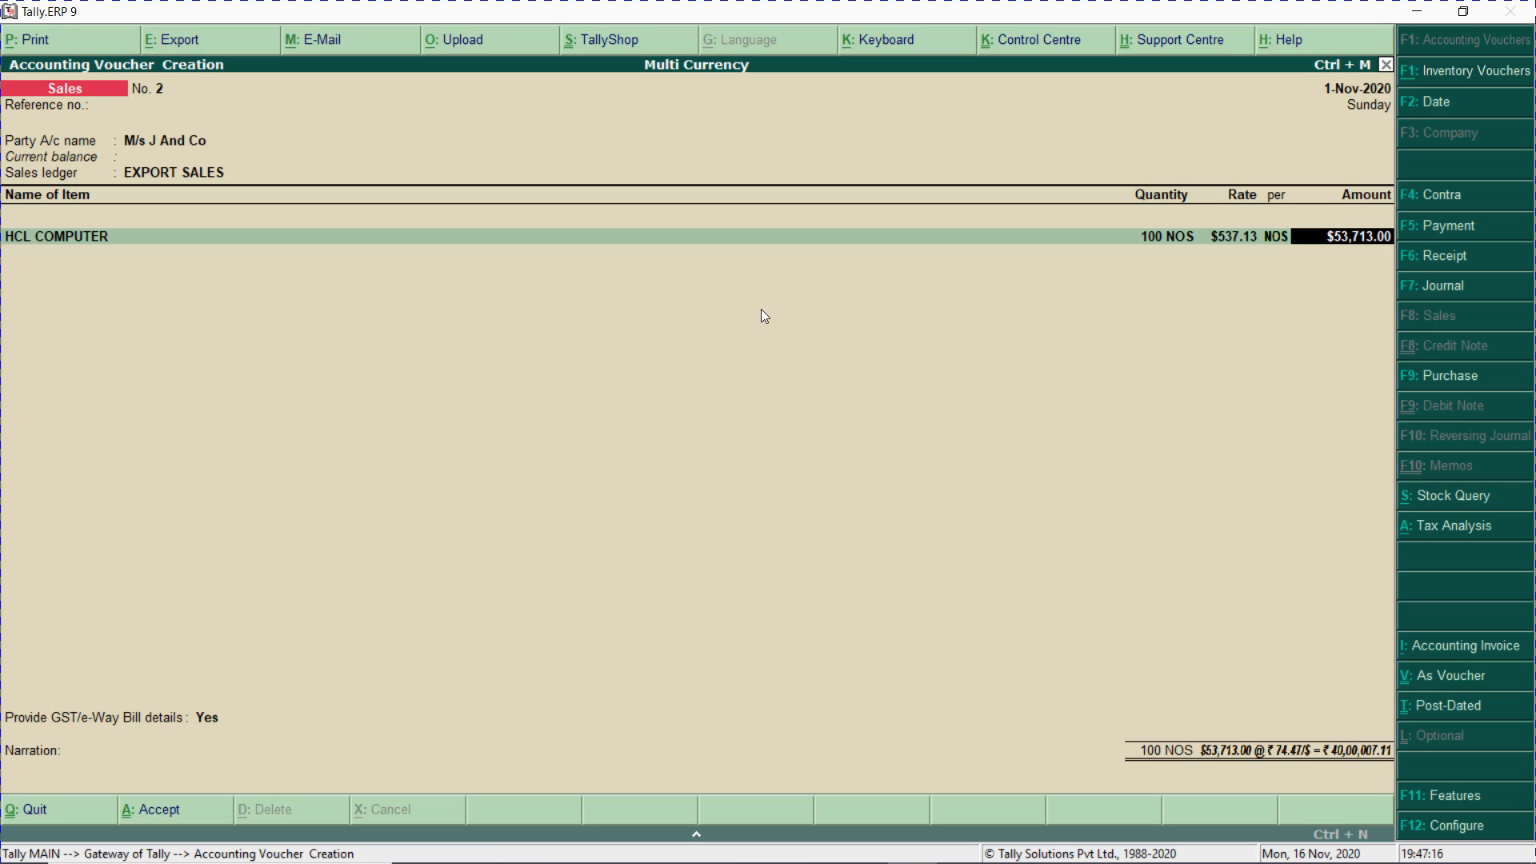
- Go back to the HCL COMPUTER line's rate and re-enter its rate of exchange as 74.47/$
{"action": "key", "text": "BackSpace"}
{"action": "key", "text": "BackSpace"}
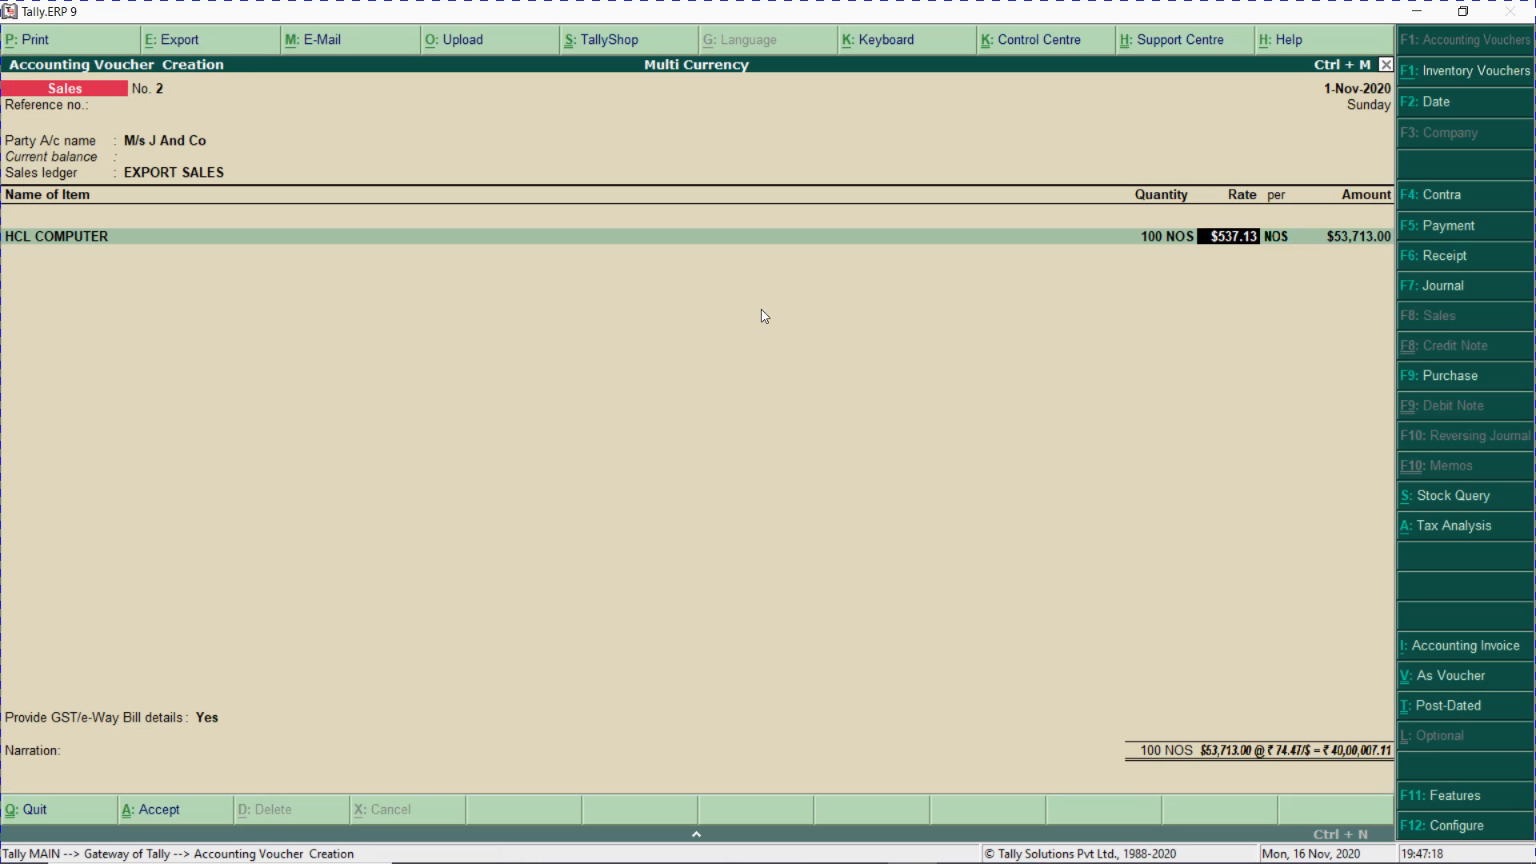
{"action": "key", "text": "Return"}
{"action": "key", "text": "Return"}
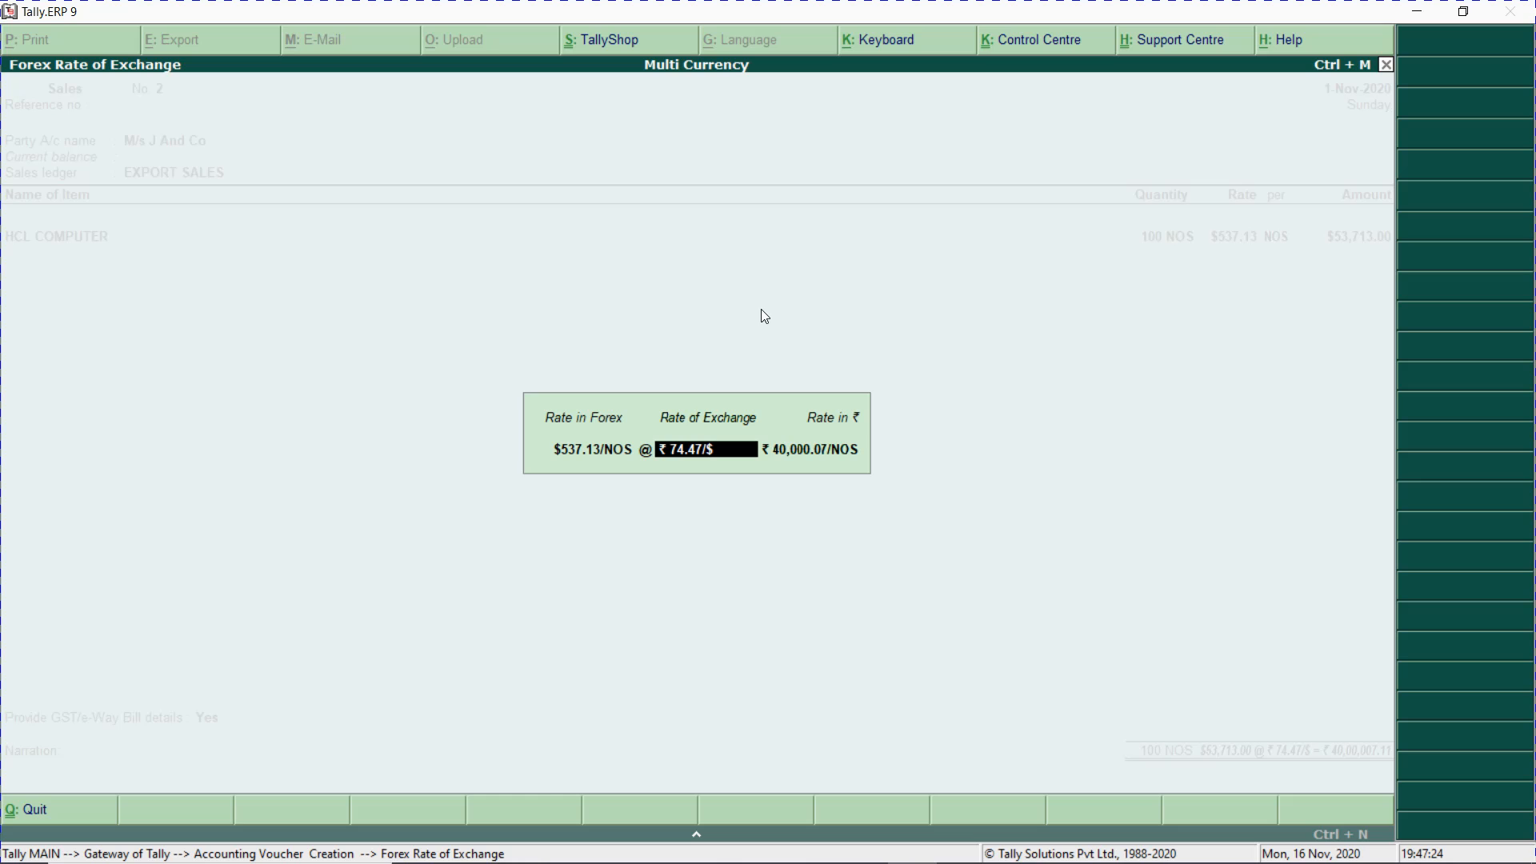
{"action": "key", "text": "BackSpace"}
{"action": "type", "text": "74.47/$"}
{"action": "key", "text": "Return"}
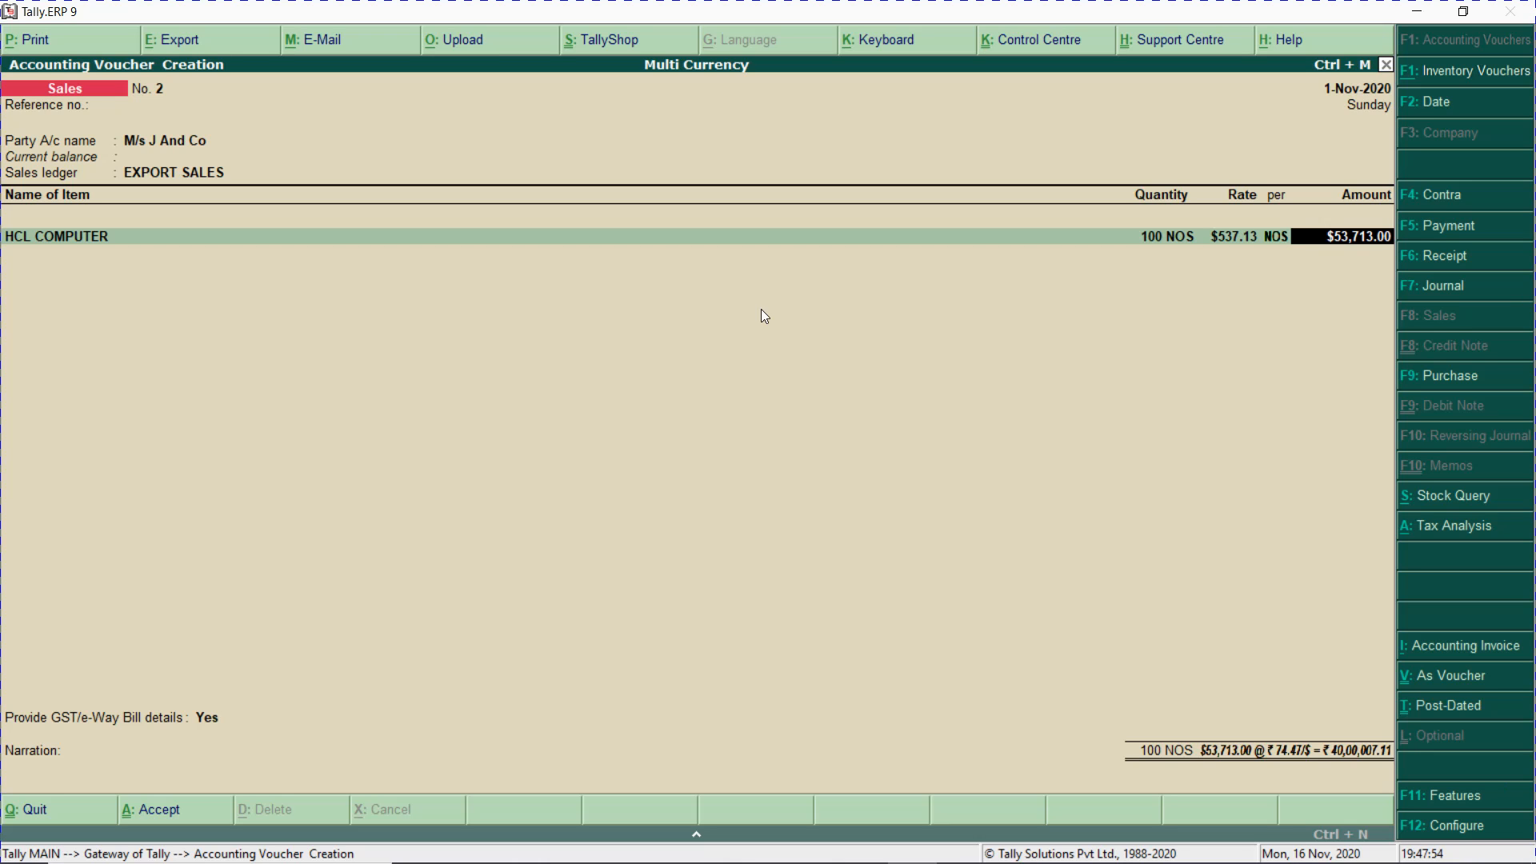
- Accept the HCL COMPUTER amount, end the item list and open the voucher's statutory details
{"action": "key", "text": "Return"}
{"action": "key", "text": "Return"}
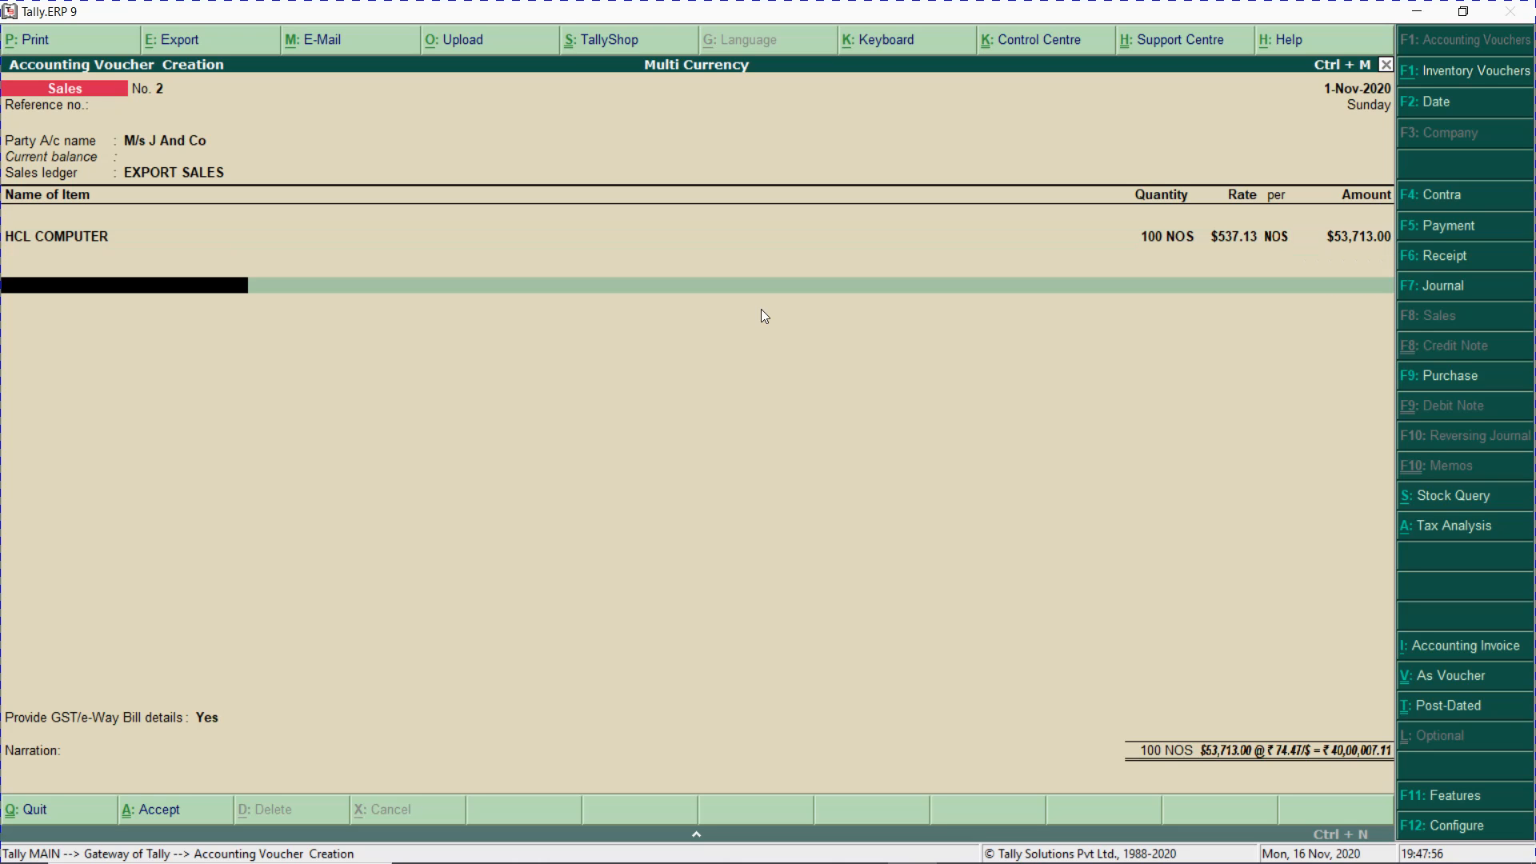
{"action": "key", "text": "Return"}
{"action": "key", "text": "Return"}
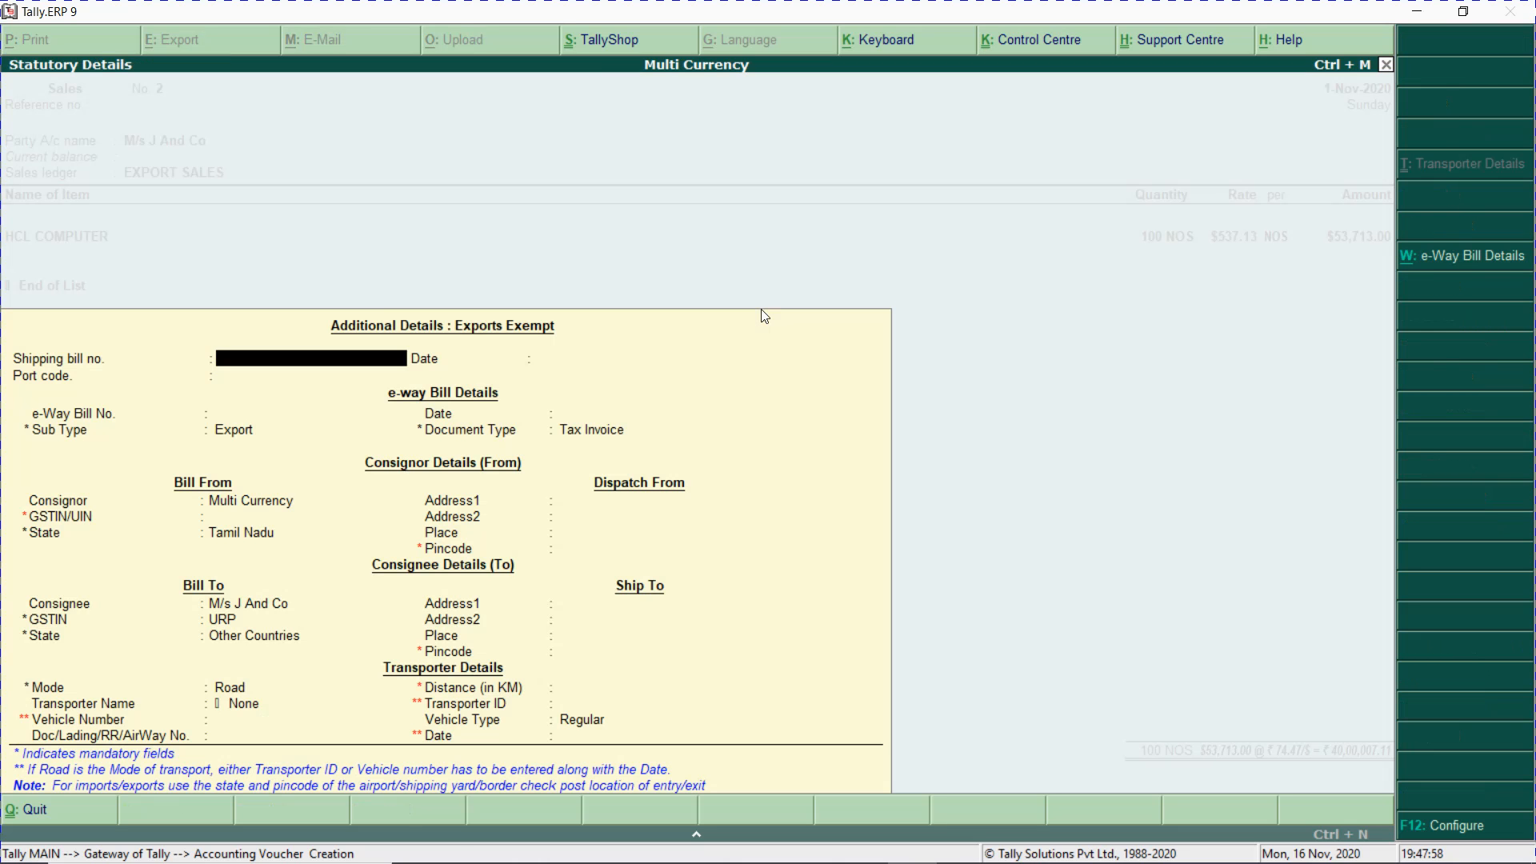
- Accept the export, e-Way Bill, consignor, consignee and transporter details without filling in anything
{"action": "key", "text": "Return"}
{"action": "key", "text": "Return"}
{"action": "key", "text": "Return"}
{"action": "key", "text": "Return"}
{"action": "key", "text": "Return"}
{"action": "key", "text": "Return"}
{"action": "key", "text": "Return"}
{"action": "key", "text": "Return"}
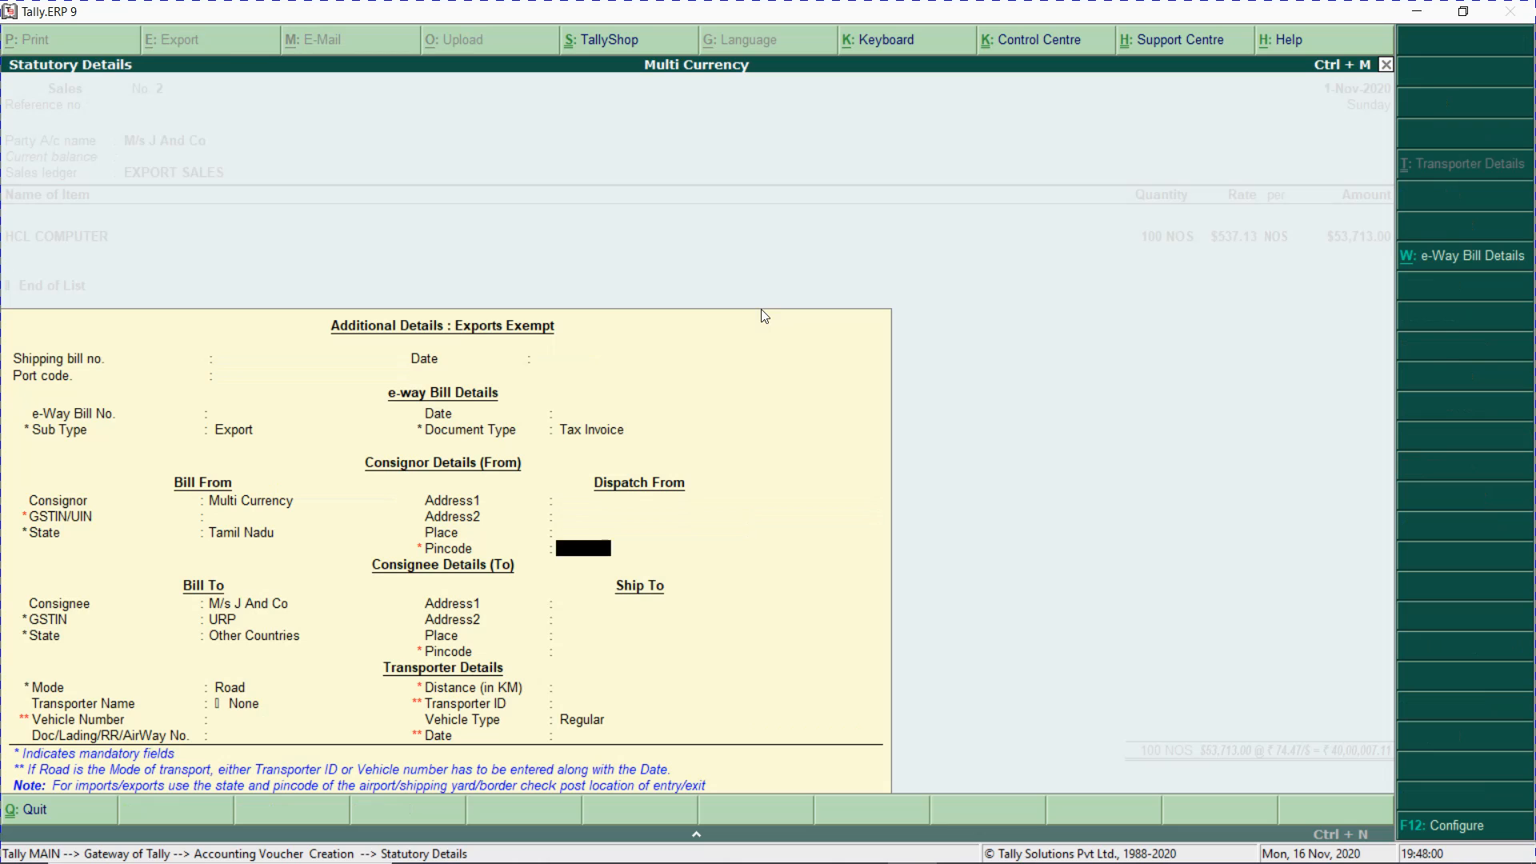
{"action": "key", "text": "Return"}
{"action": "key", "text": "Return"}
{"action": "key", "text": "Return"}
{"action": "key", "text": "Return"}
{"action": "key", "text": "Return"}
{"action": "key", "text": "Return"}
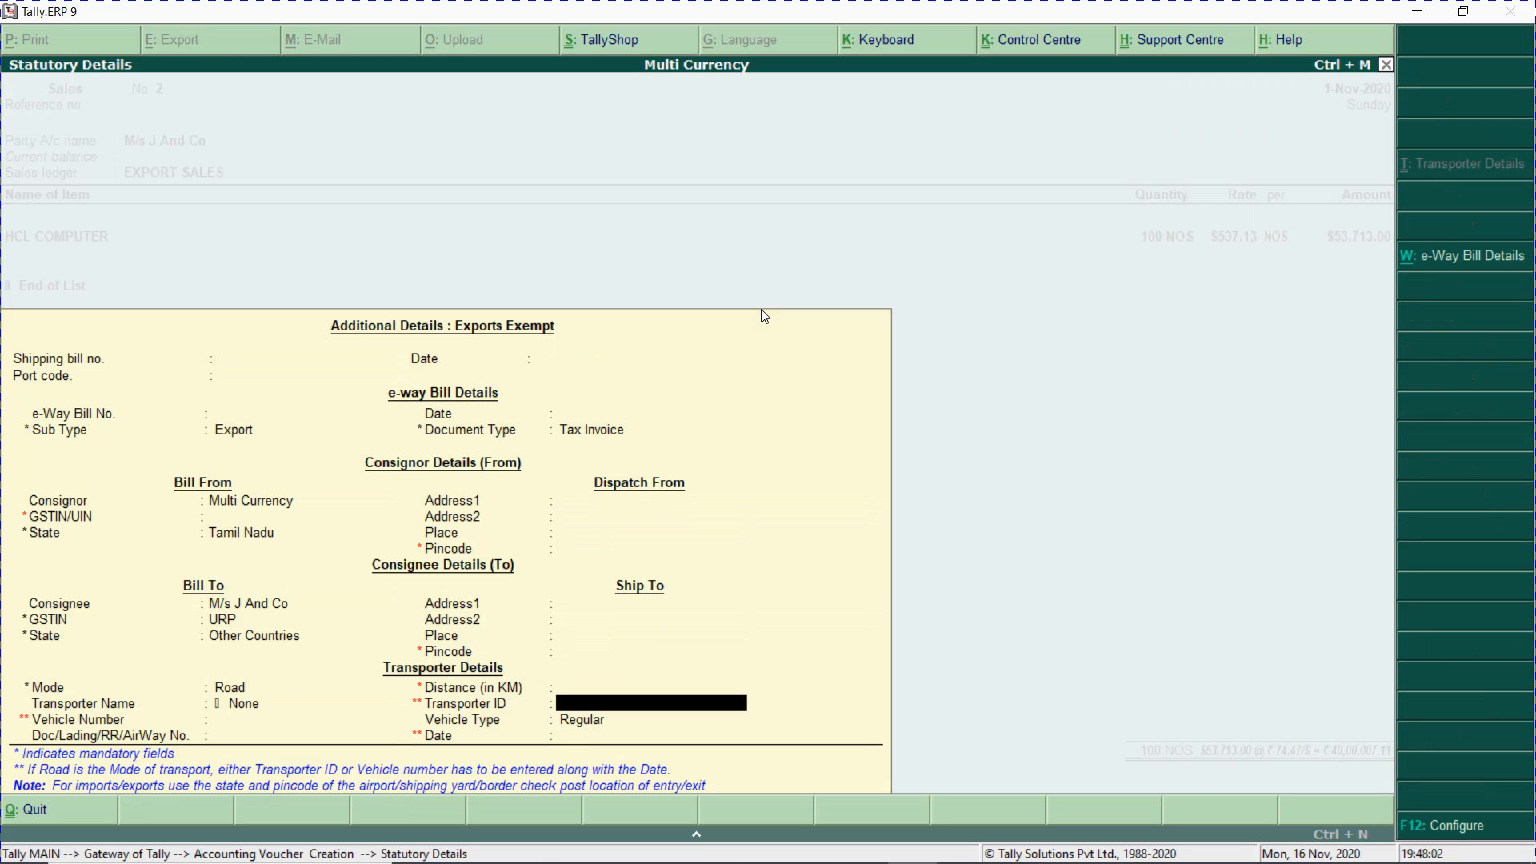
{"action": "key", "text": "Return"}
{"action": "key", "text": "Return"}
{"action": "key", "text": "Return"}
{"action": "key", "text": "Return"}
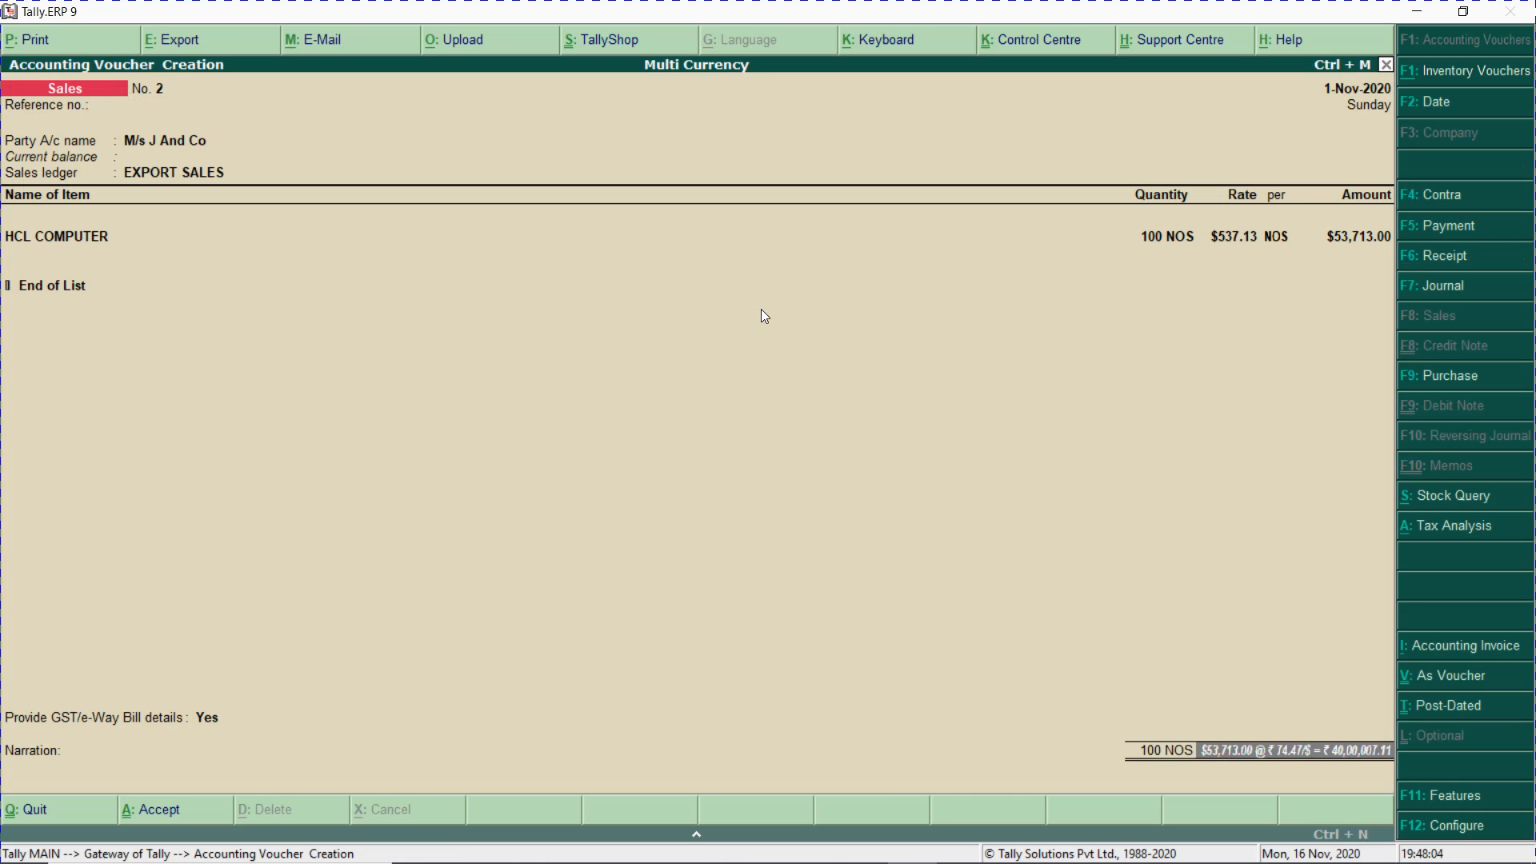
- Leave the narration empty, dismiss the e-Way Bill warning and save the sales voucher
{"action": "key", "text": "Return"}
{"action": "key", "text": "Return"}
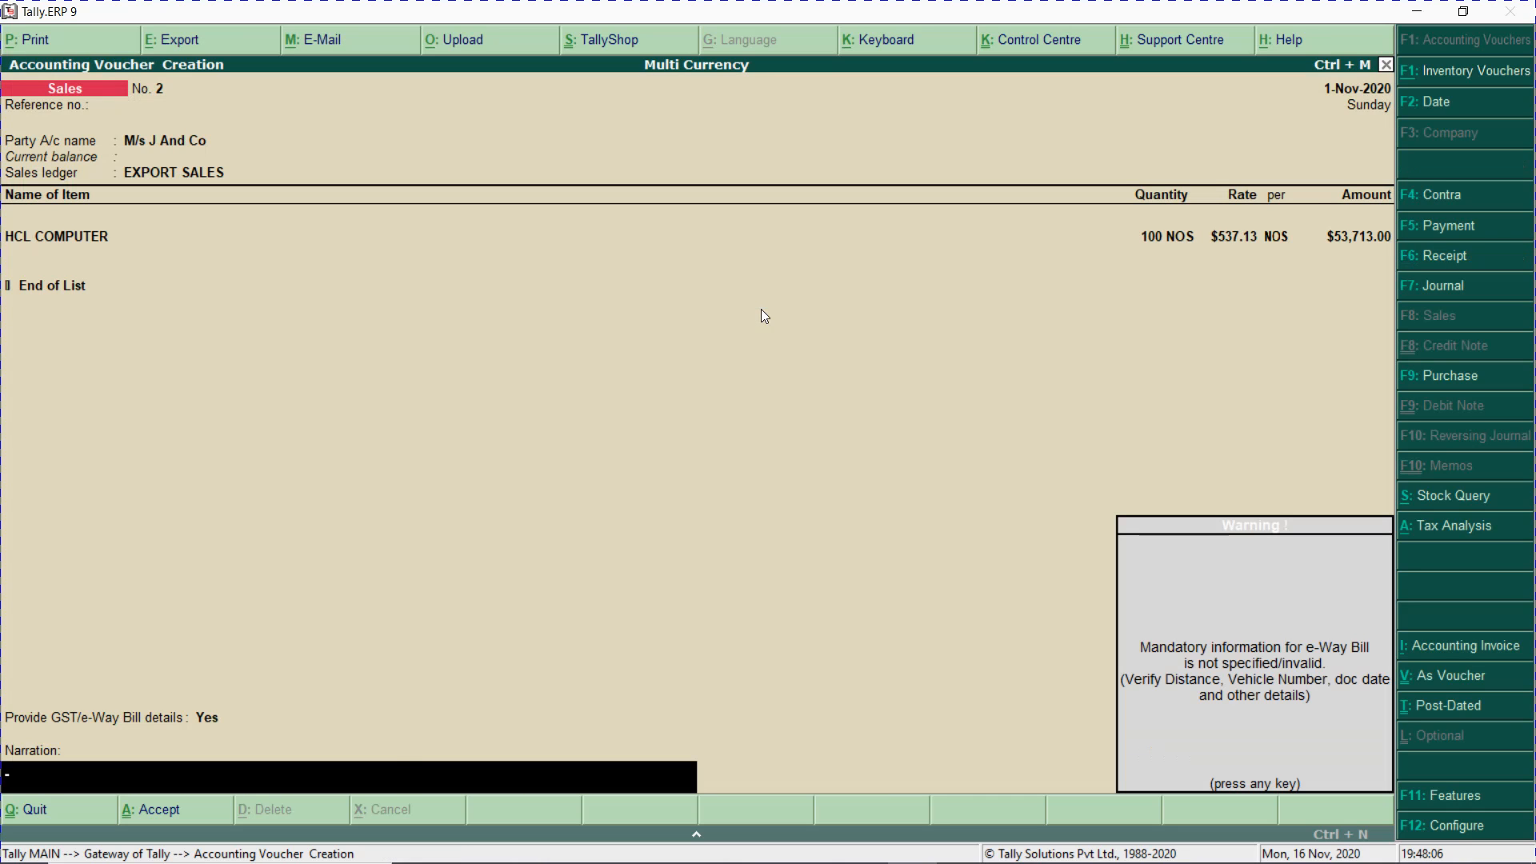
{"action": "key", "text": "Return"}
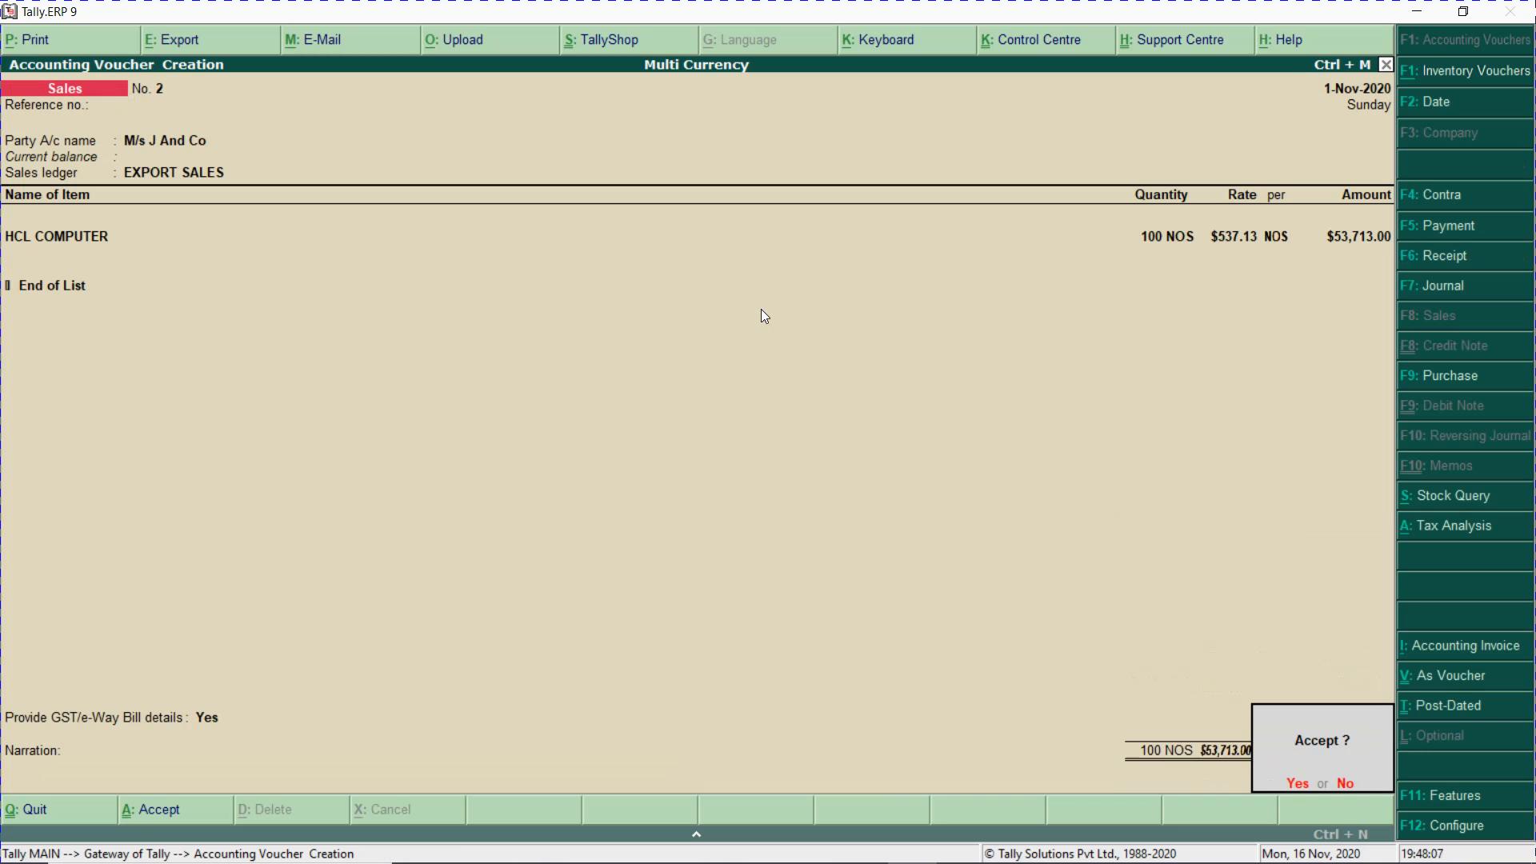
{"action": "key", "text": "Return"}
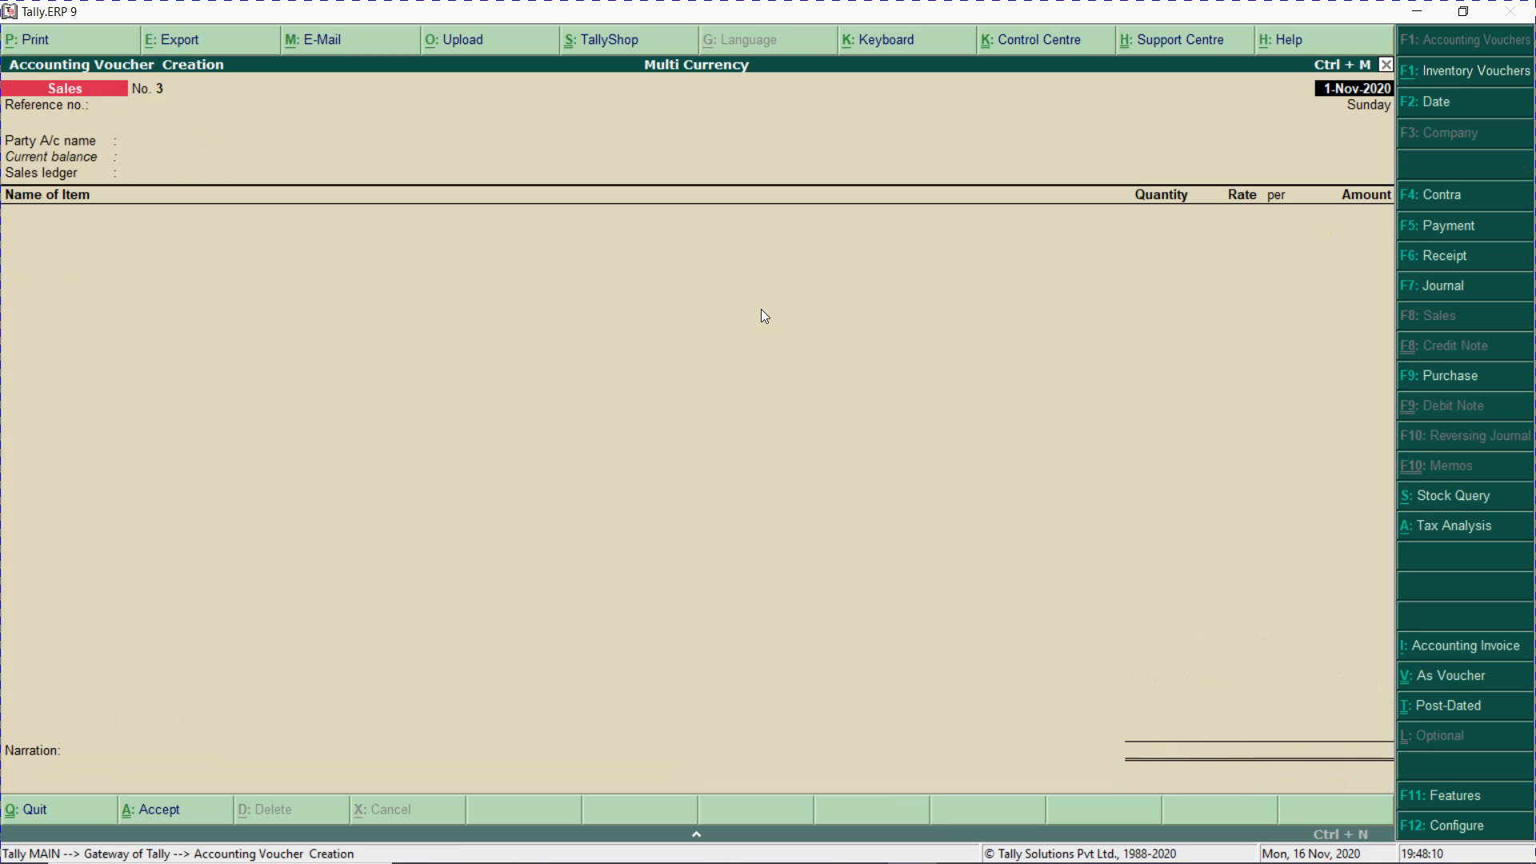
- Reopen the saved sales voucher, examine its tax invoice enlarged in the print preview, and return to the Gateway of Tally
{"action": "key", "text": "Page_Up"}
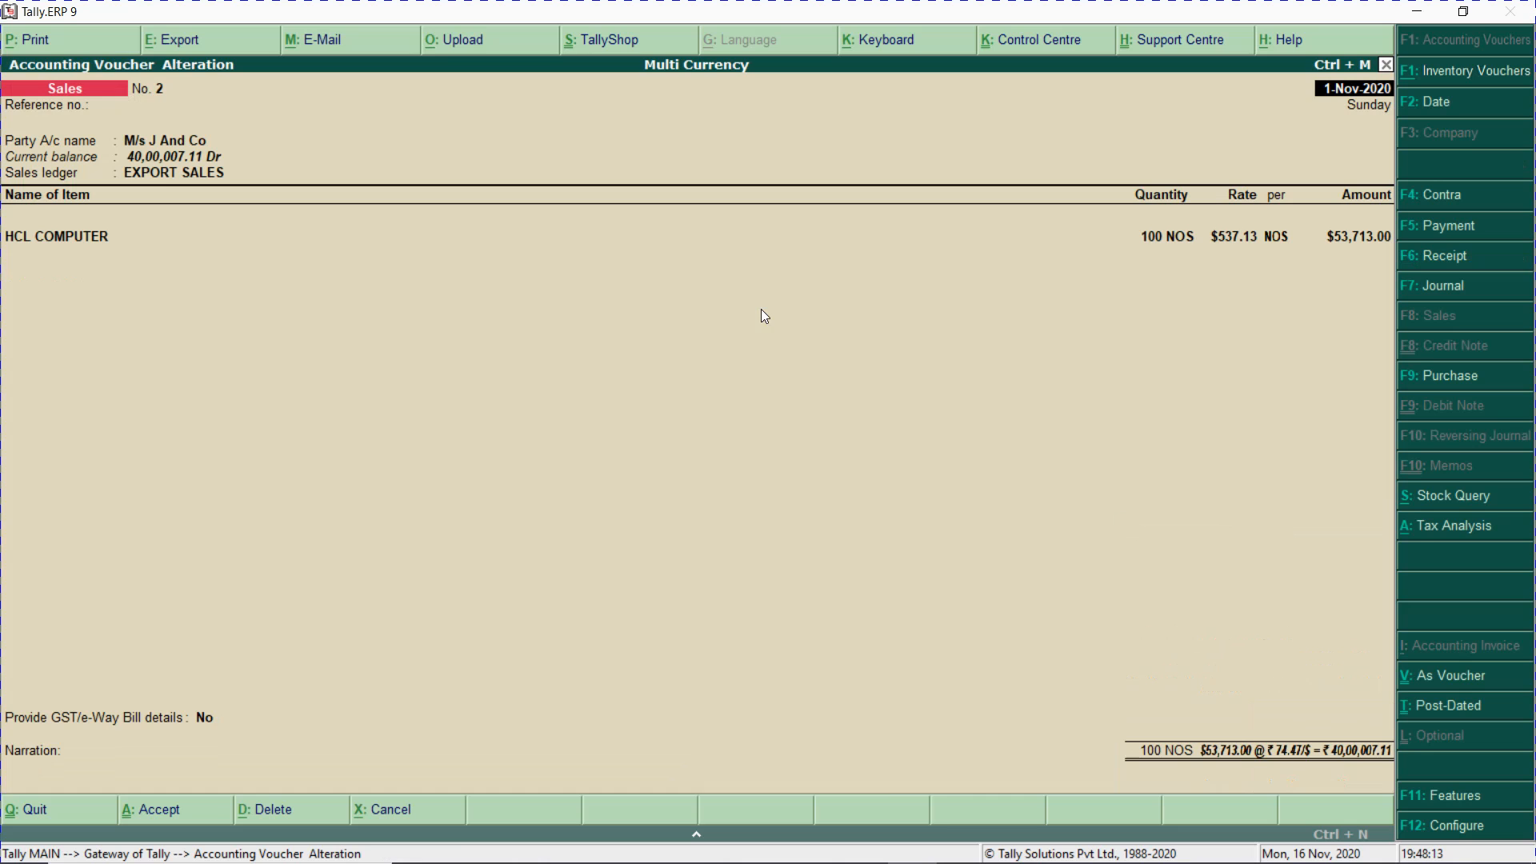
{"action": "key", "text": "alt+p"}
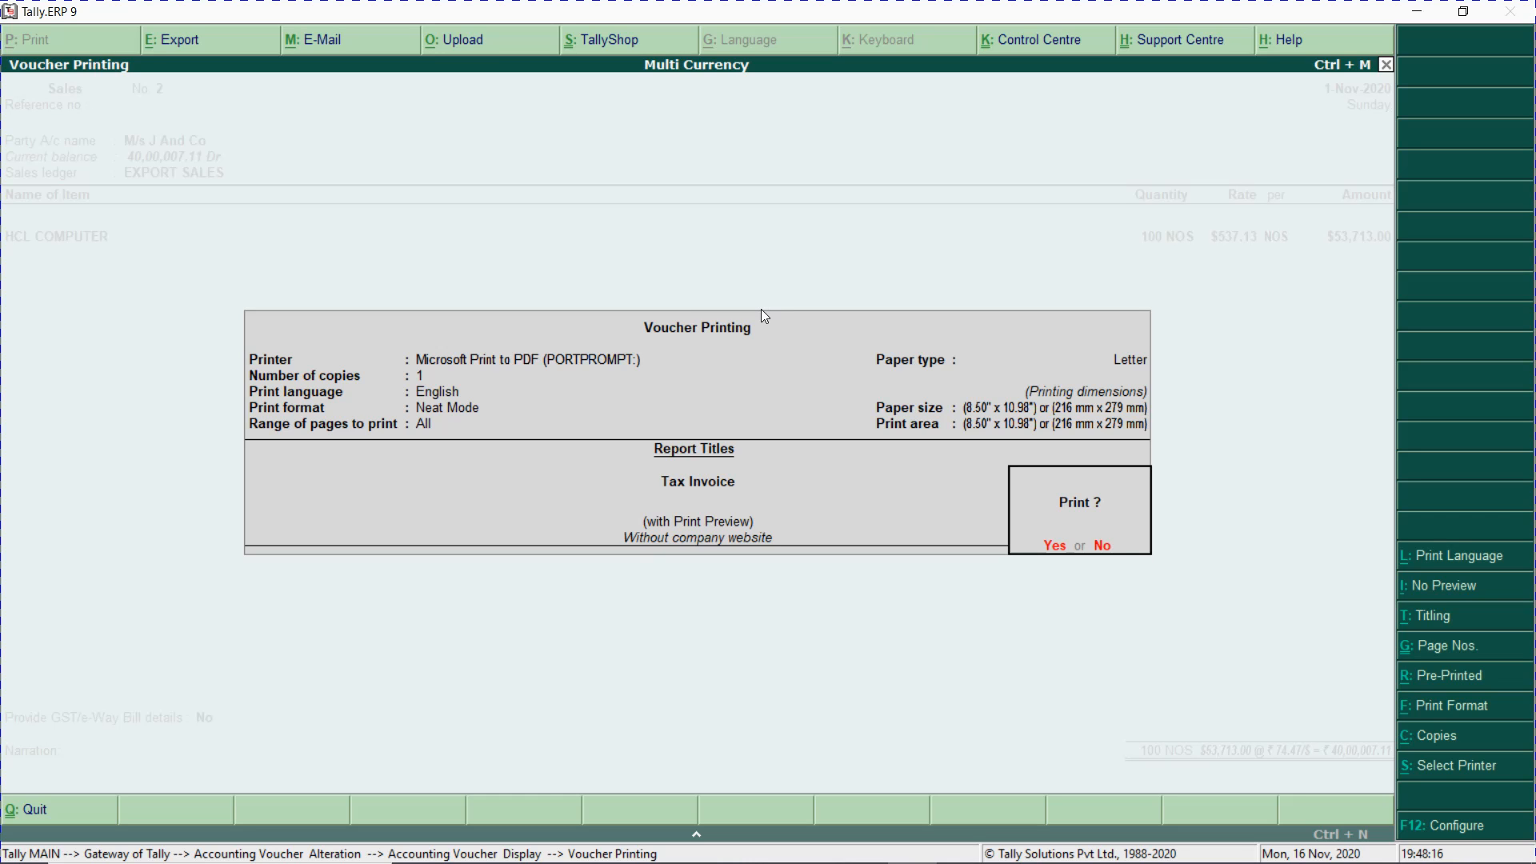
{"action": "key", "text": "Return"}
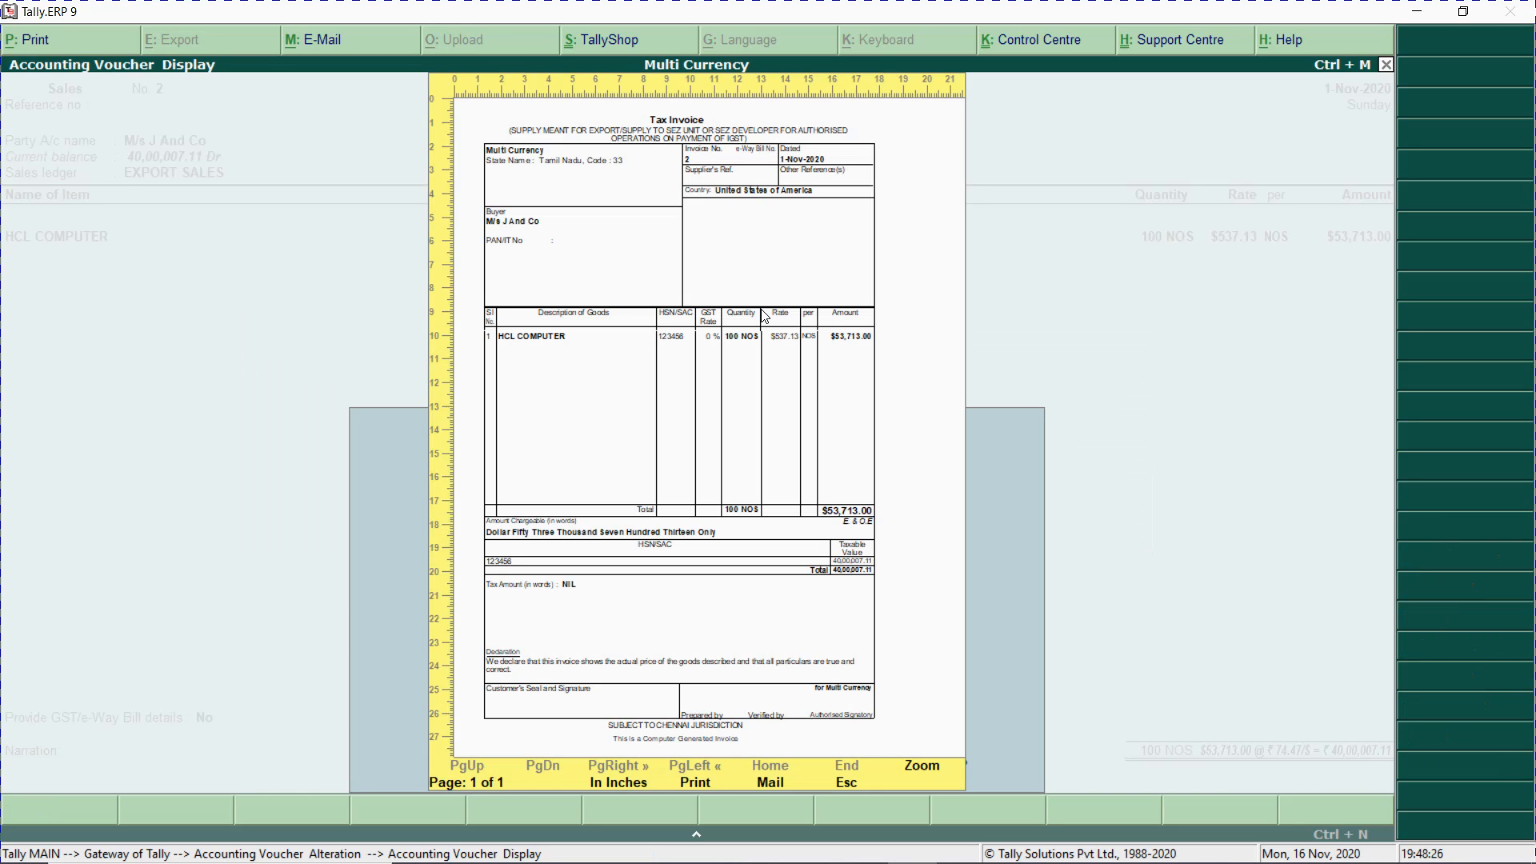
{"action": "key", "text": "alt+z"}
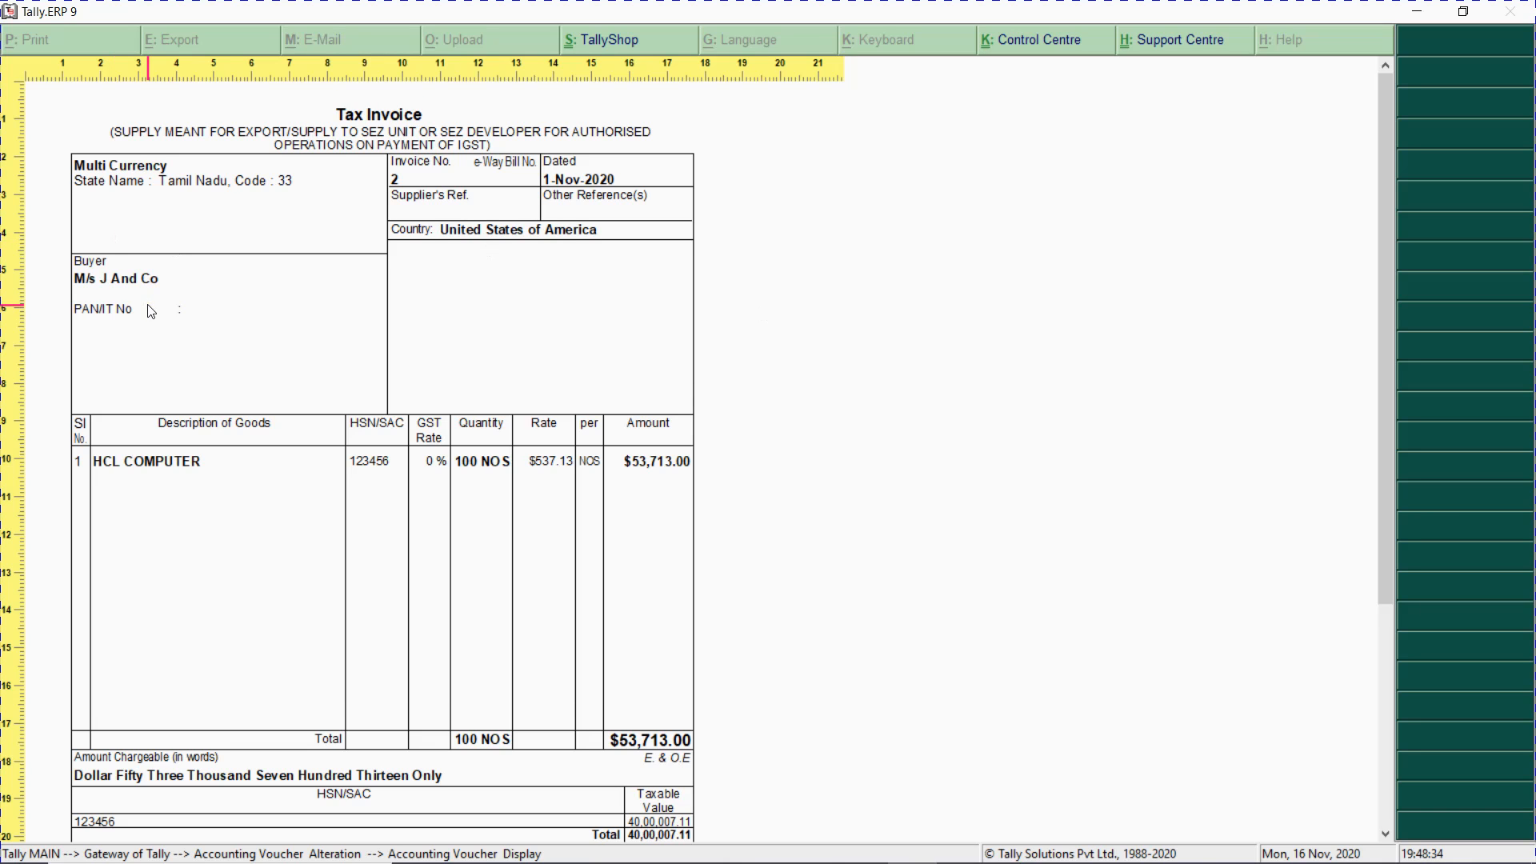
{"action": "scroll", "coordinate": [150, 312], "scroll_direction": "down", "scroll_amount": 3}
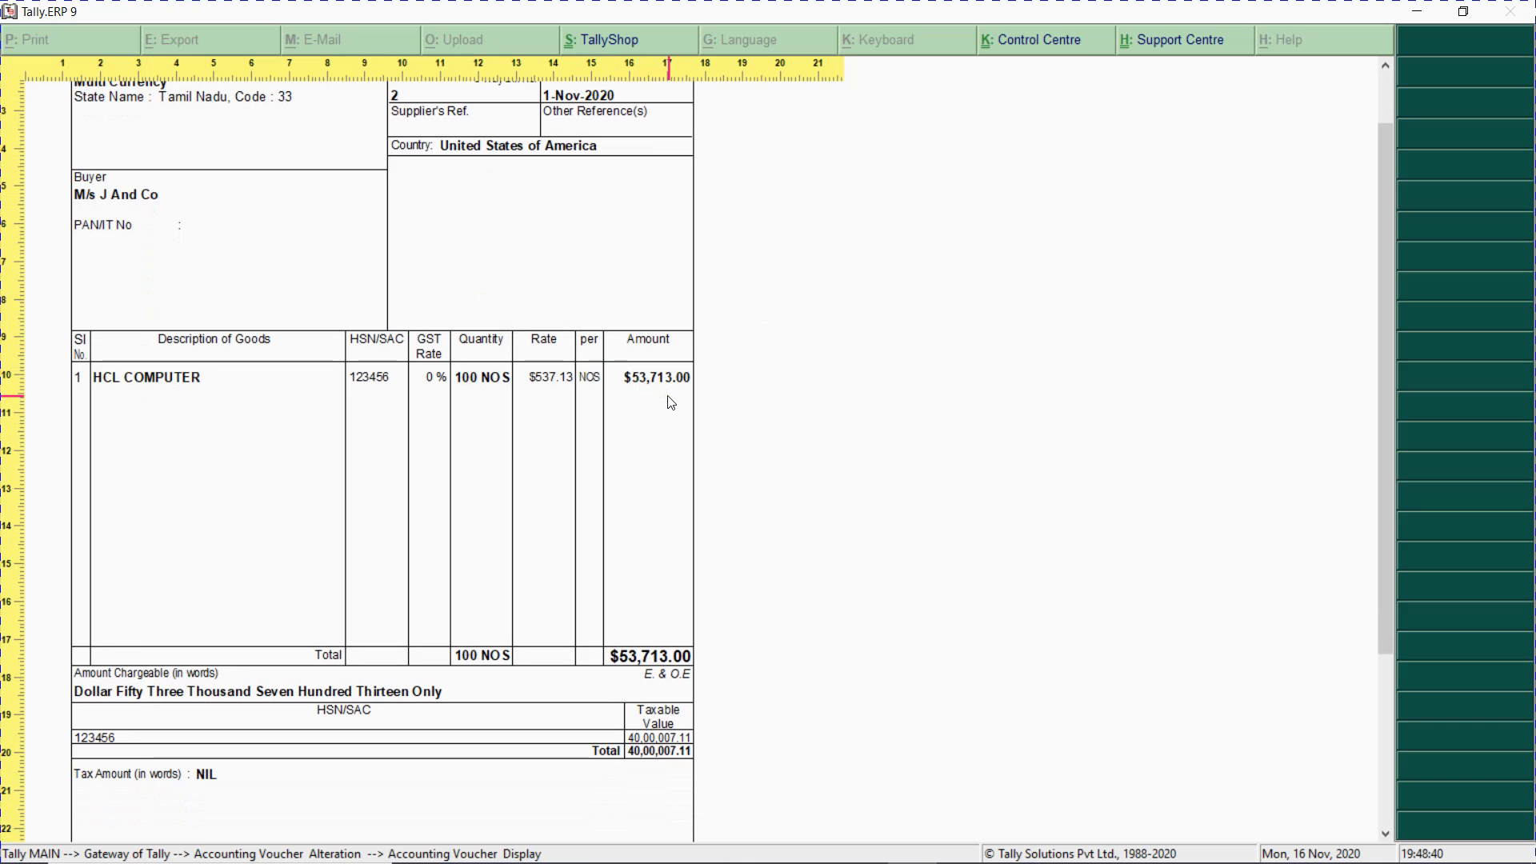
{"action": "key", "text": "Escape"}
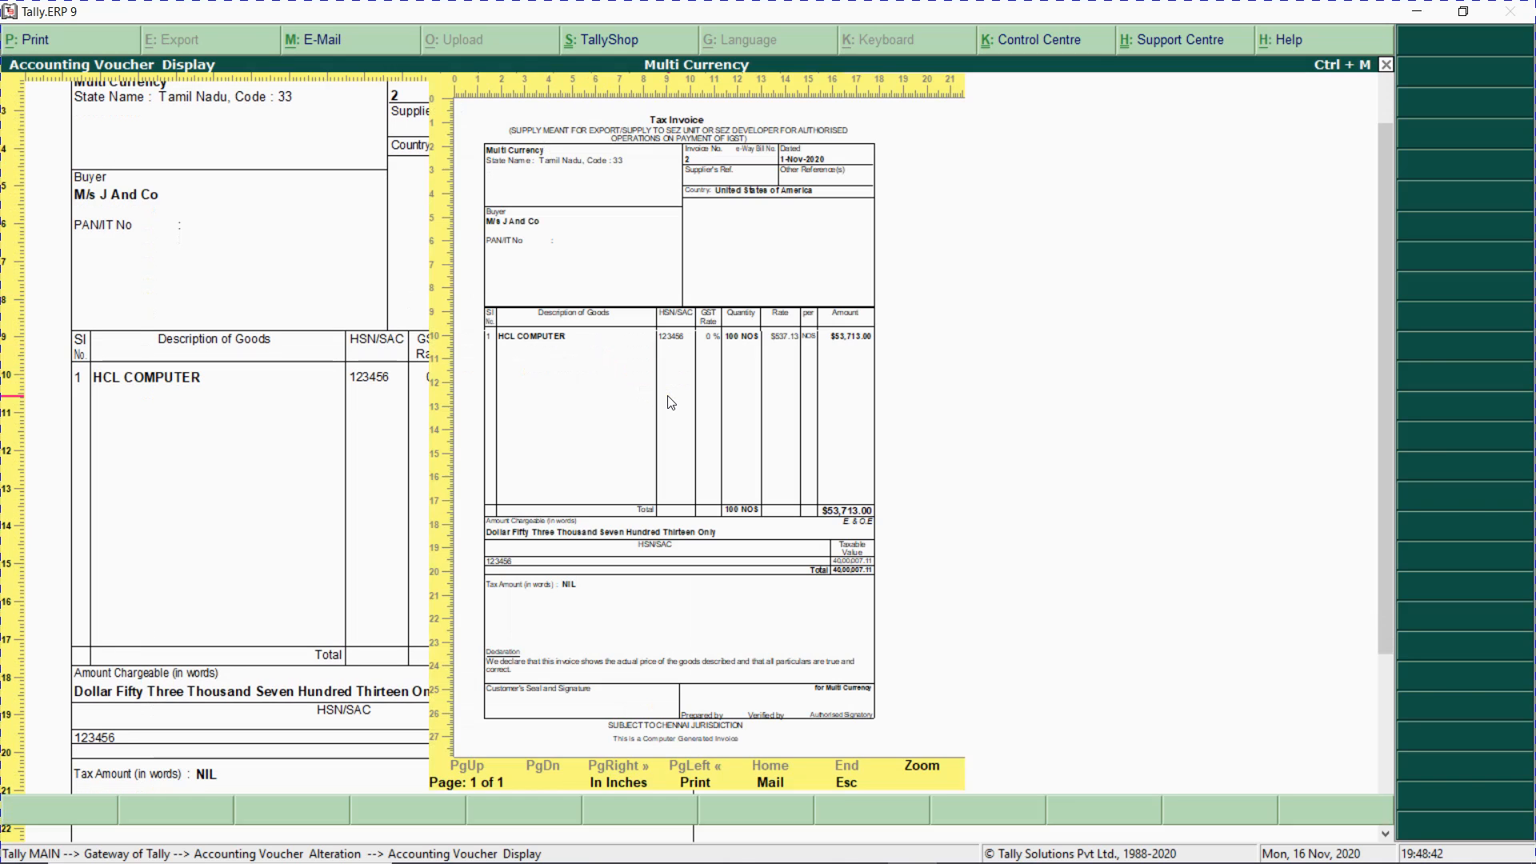
{"action": "key", "text": "Escape"}
{"action": "key", "text": "Escape"}
{"action": "key", "text": "y"}
{"action": "key", "text": "Escape"}
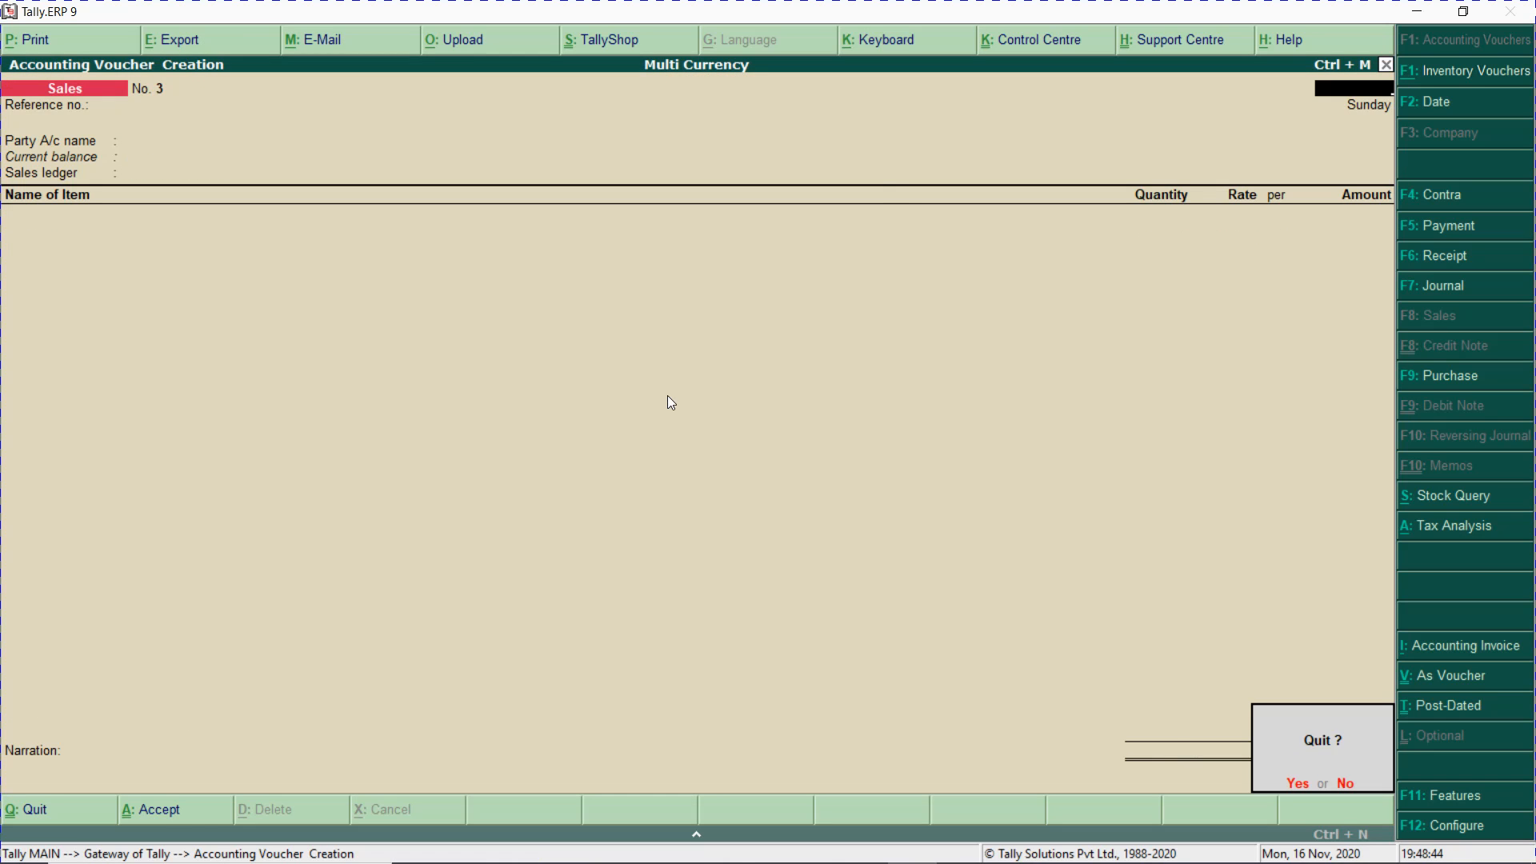
{"action": "key", "text": "y"}
{"action": "key", "text": "Escape"}
{"action": "key", "text": "n"}
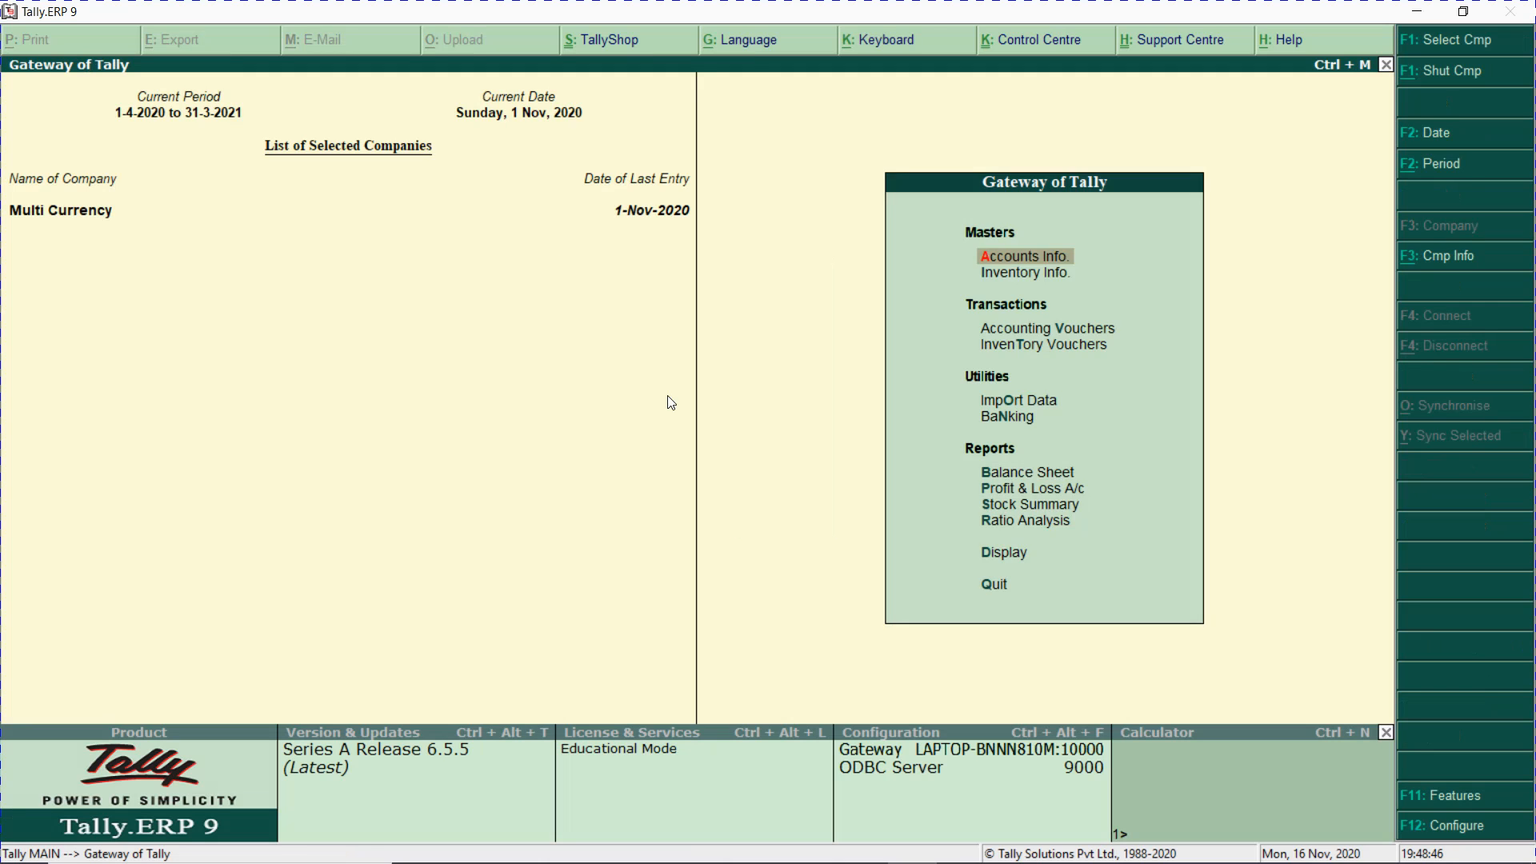
- Display the ledger vouchers of M/s J And Co and return to the Gateway of Tally
{"action": "key", "text": "d"}
{"action": "key", "text": "a"}
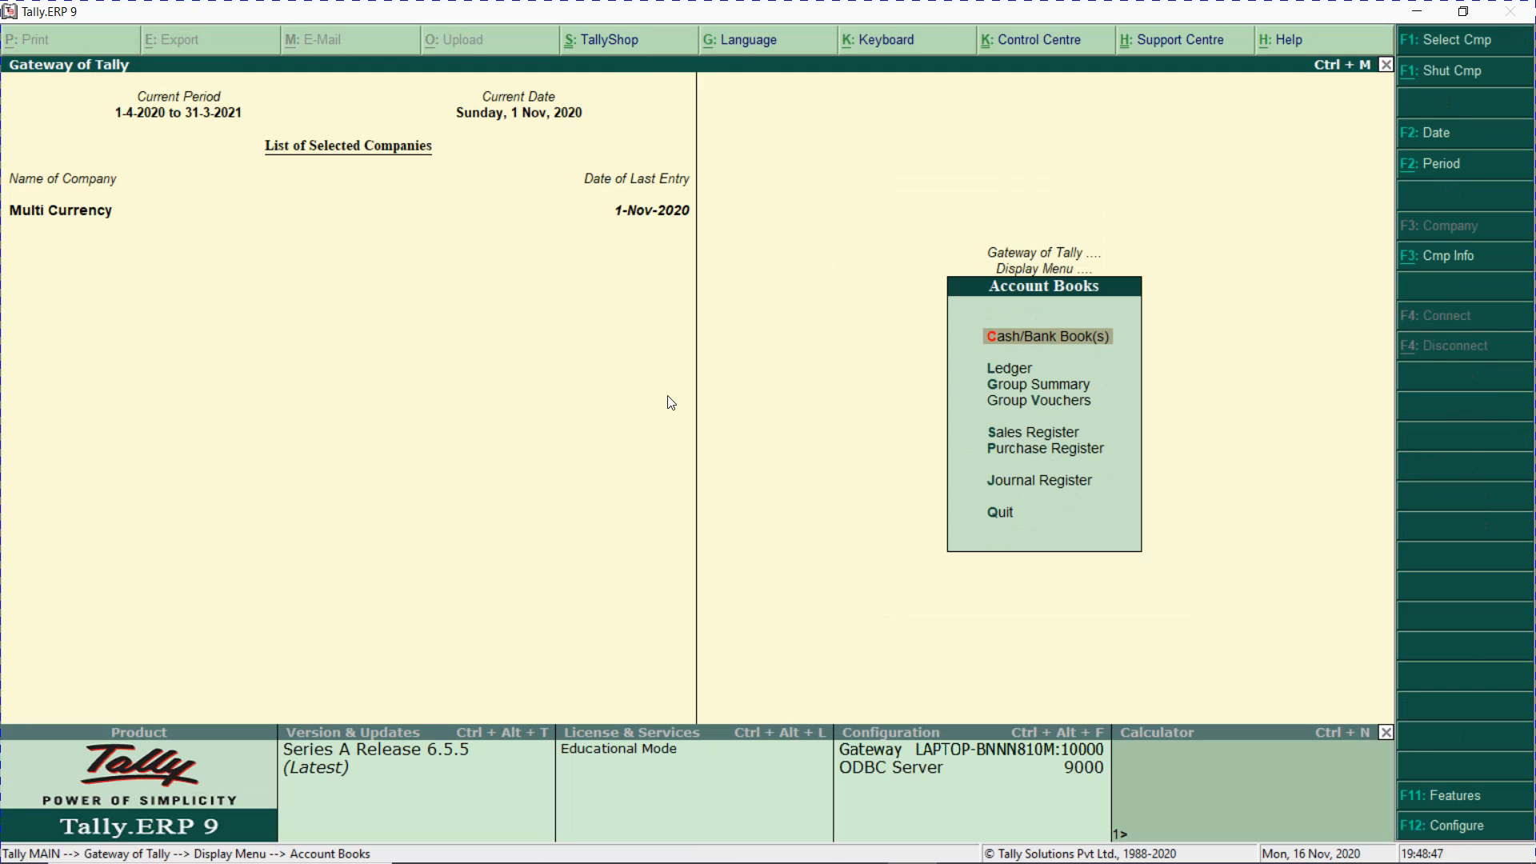
{"action": "type", "text": "l"}
{"action": "type", "text": "J"}
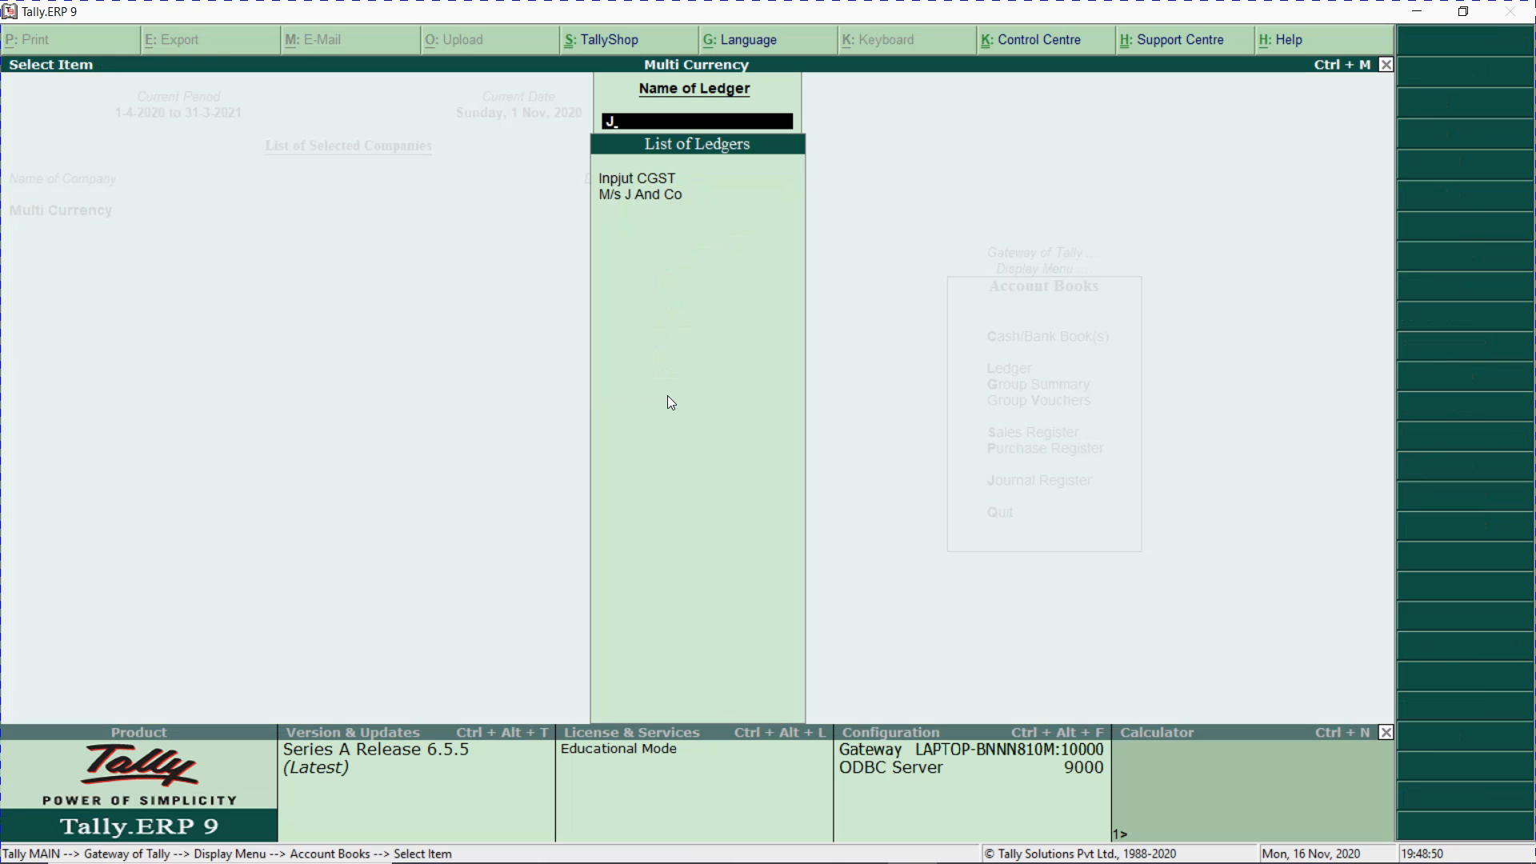
{"action": "key", "text": "Down"}
{"action": "key", "text": "Return"}
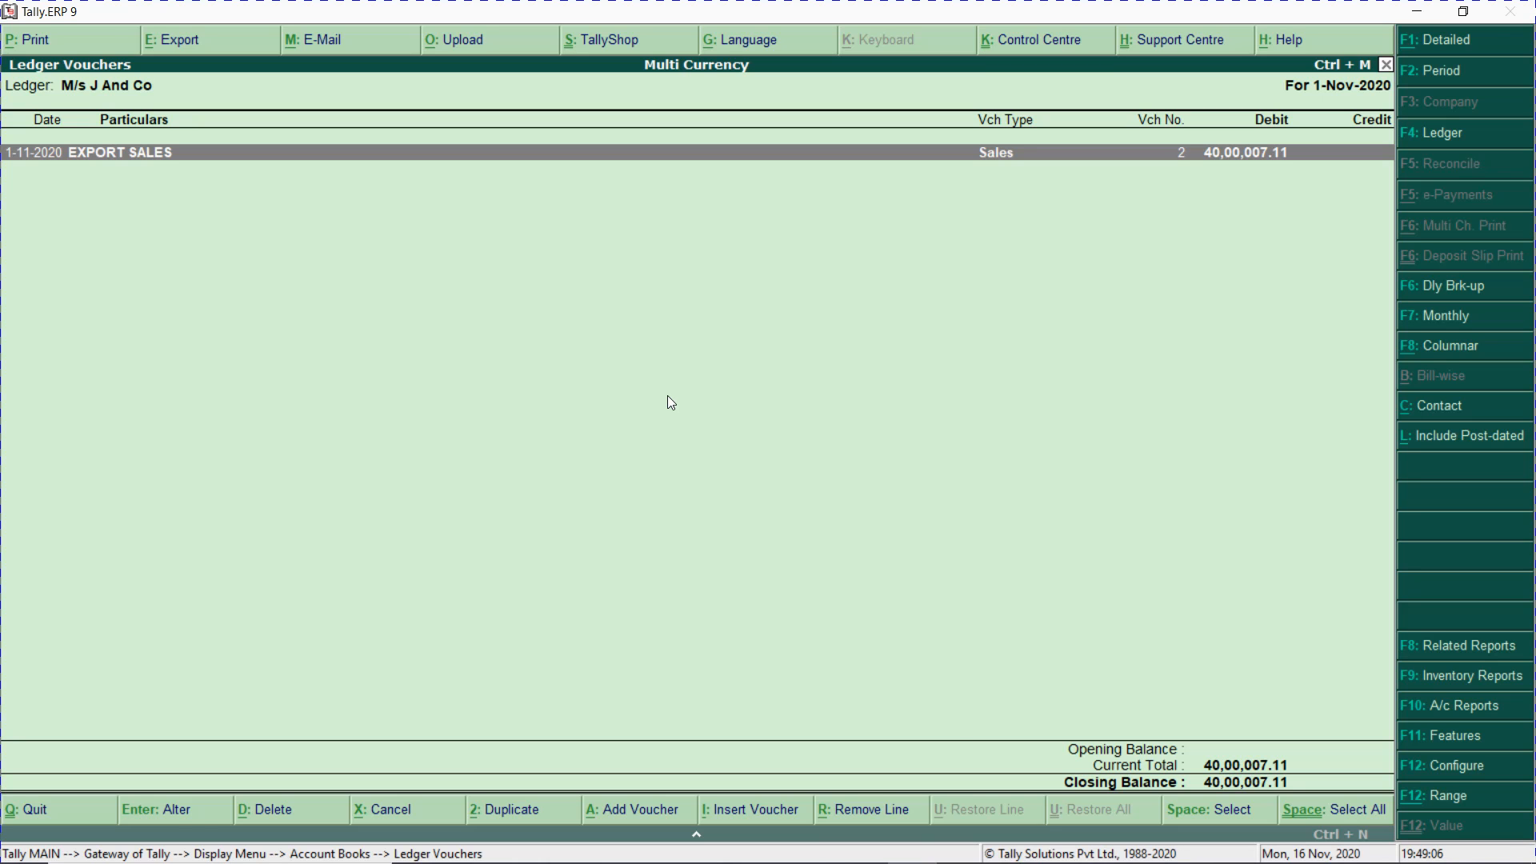
{"action": "key", "text": "Escape"}
{"action": "key", "text": "Escape"}
{"action": "key", "text": "Escape"}
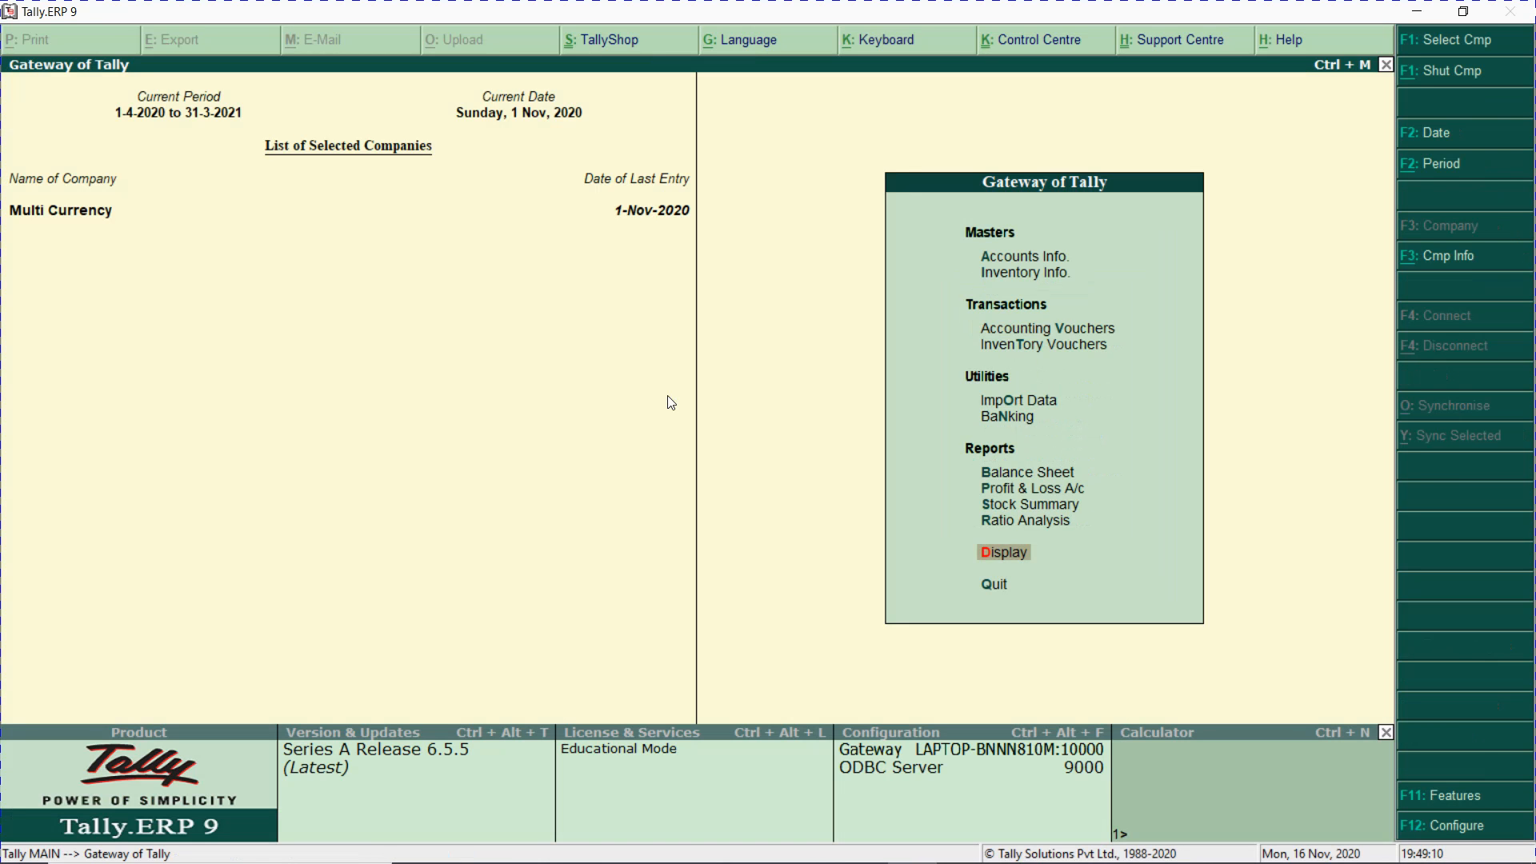
- Start a new accounting voucher and set its date to 1-Dec-2020
{"action": "key", "text": "v"}
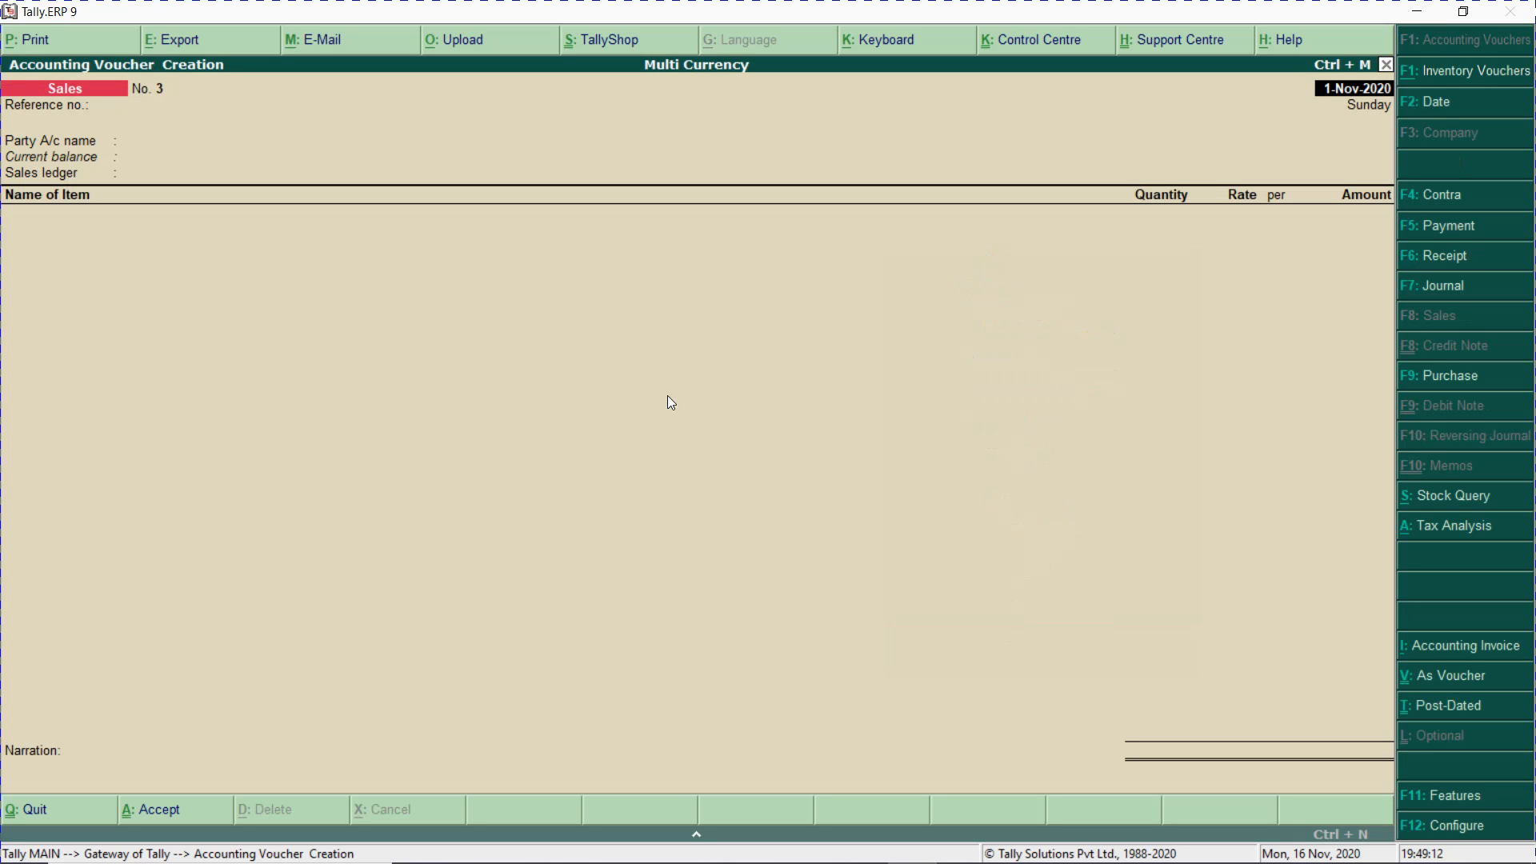
{"action": "key", "text": "F2"}
{"action": "type", "text": "1.12"}
{"action": "key", "text": "Return"}
{"action": "key", "text": "alt+Tab"}
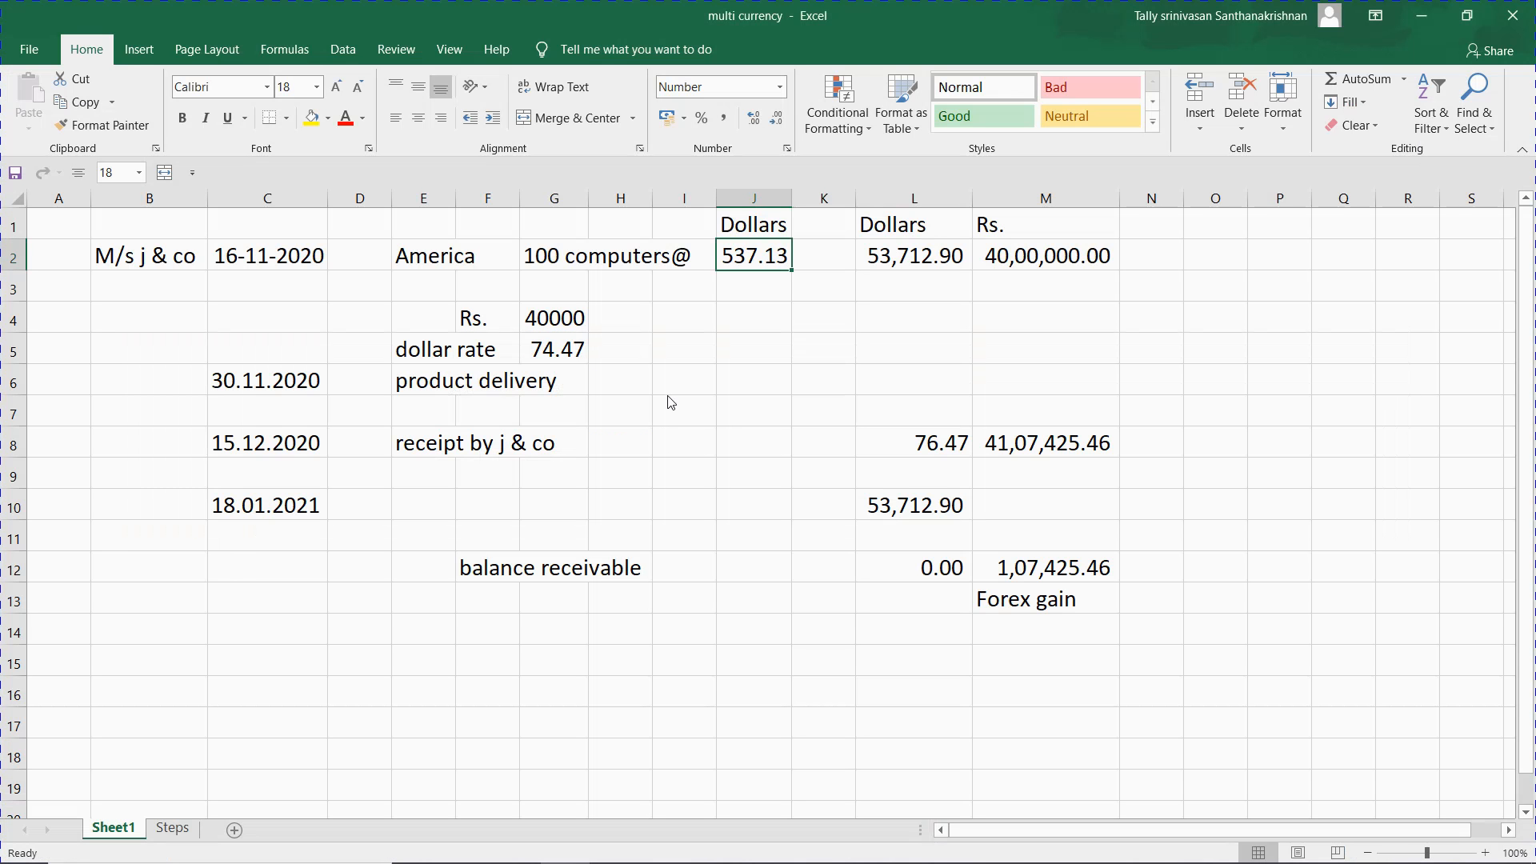
{"action": "key", "text": "alt+Tab"}
{"action": "key", "text": "Tab"}
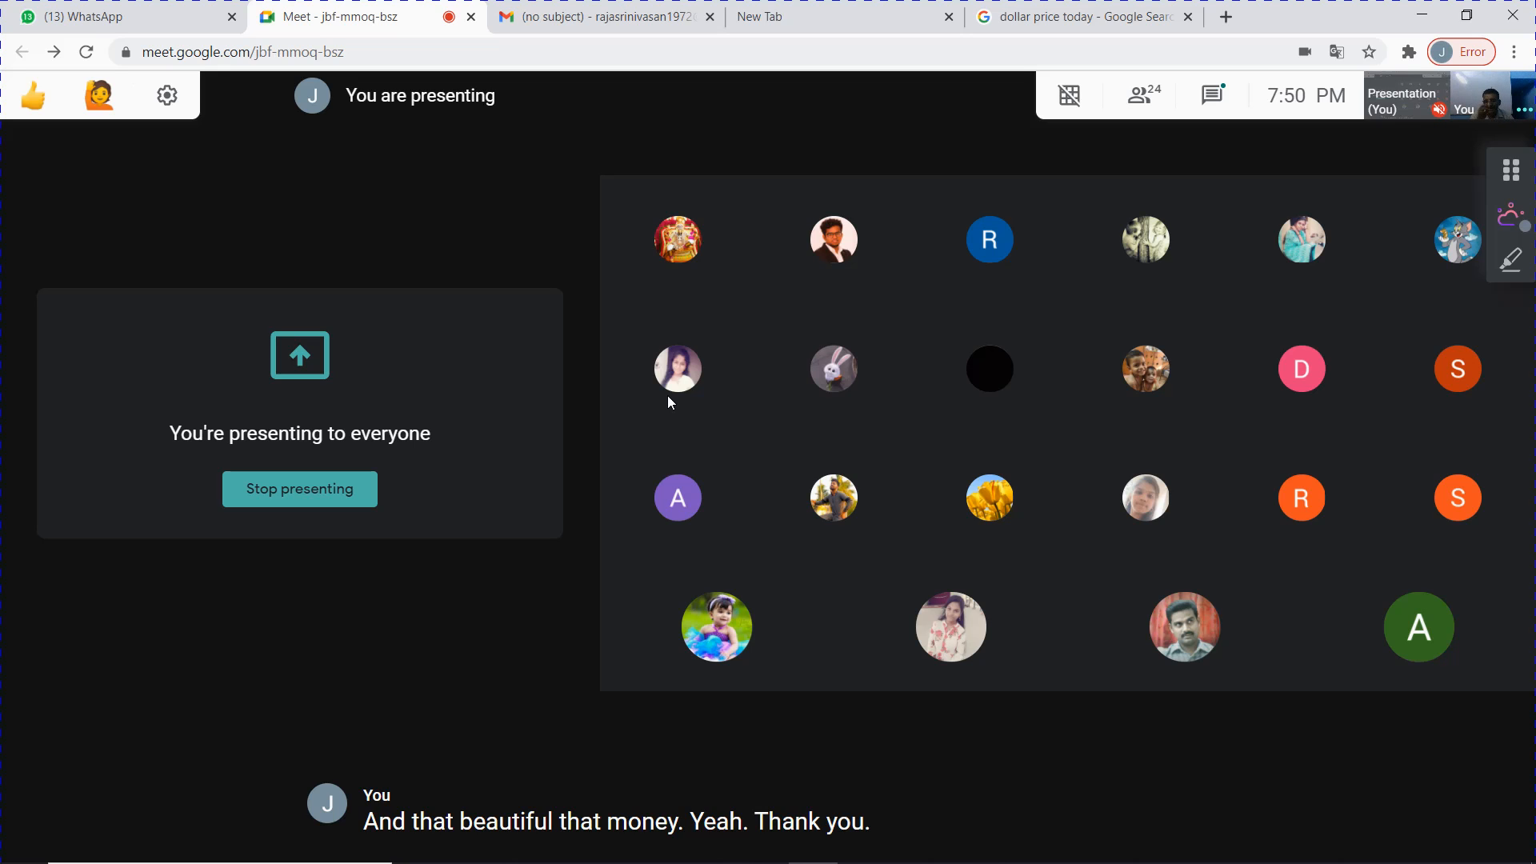
{"action": "key", "text": "F10"}
{"action": "mouse_move", "coordinate": [667, 395]}
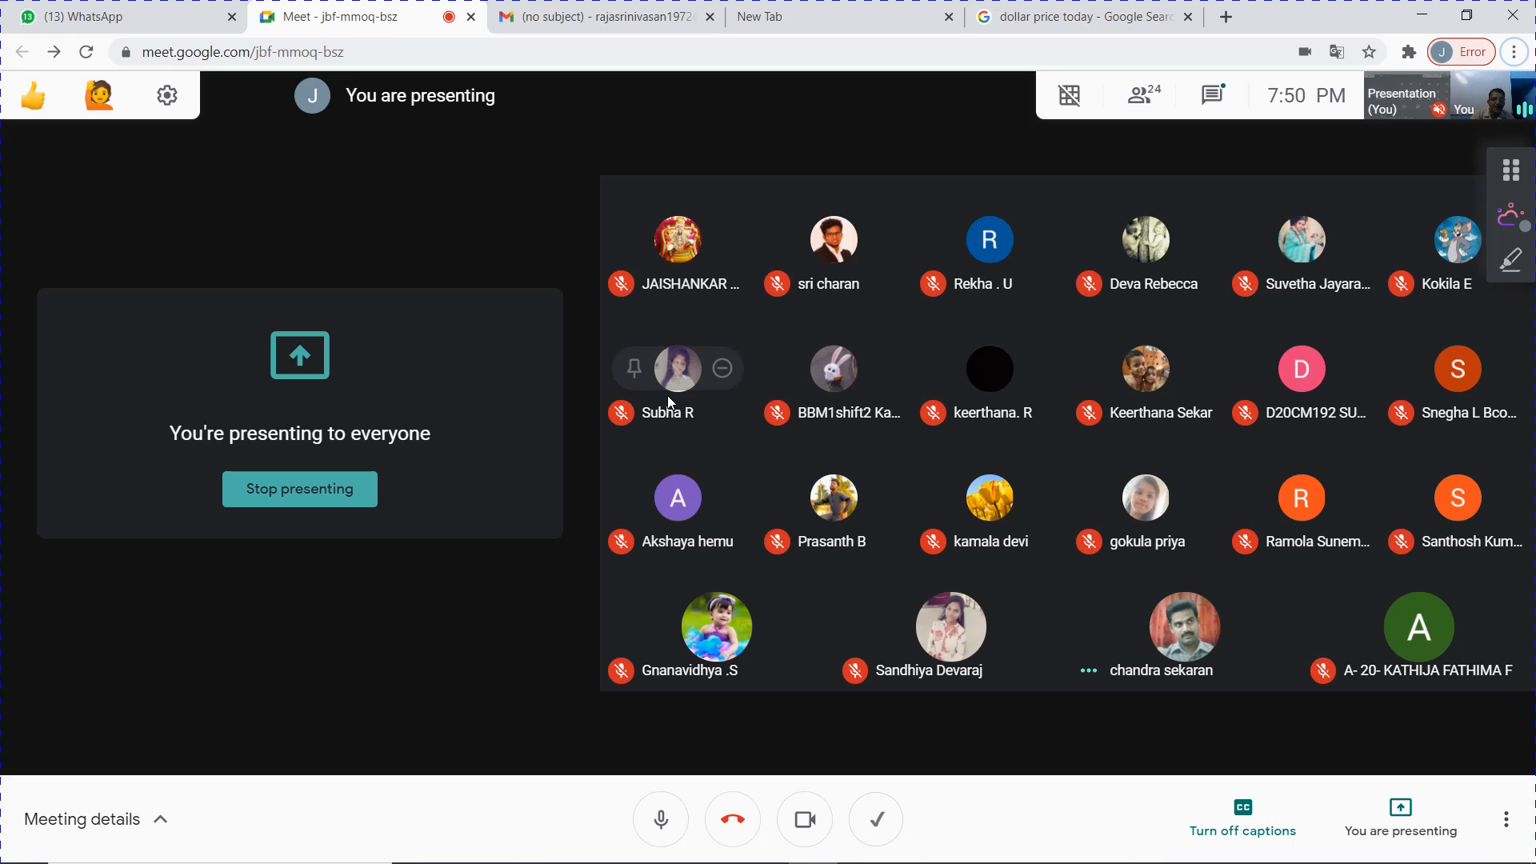
{"action": "key", "text": "alt+Tab"}
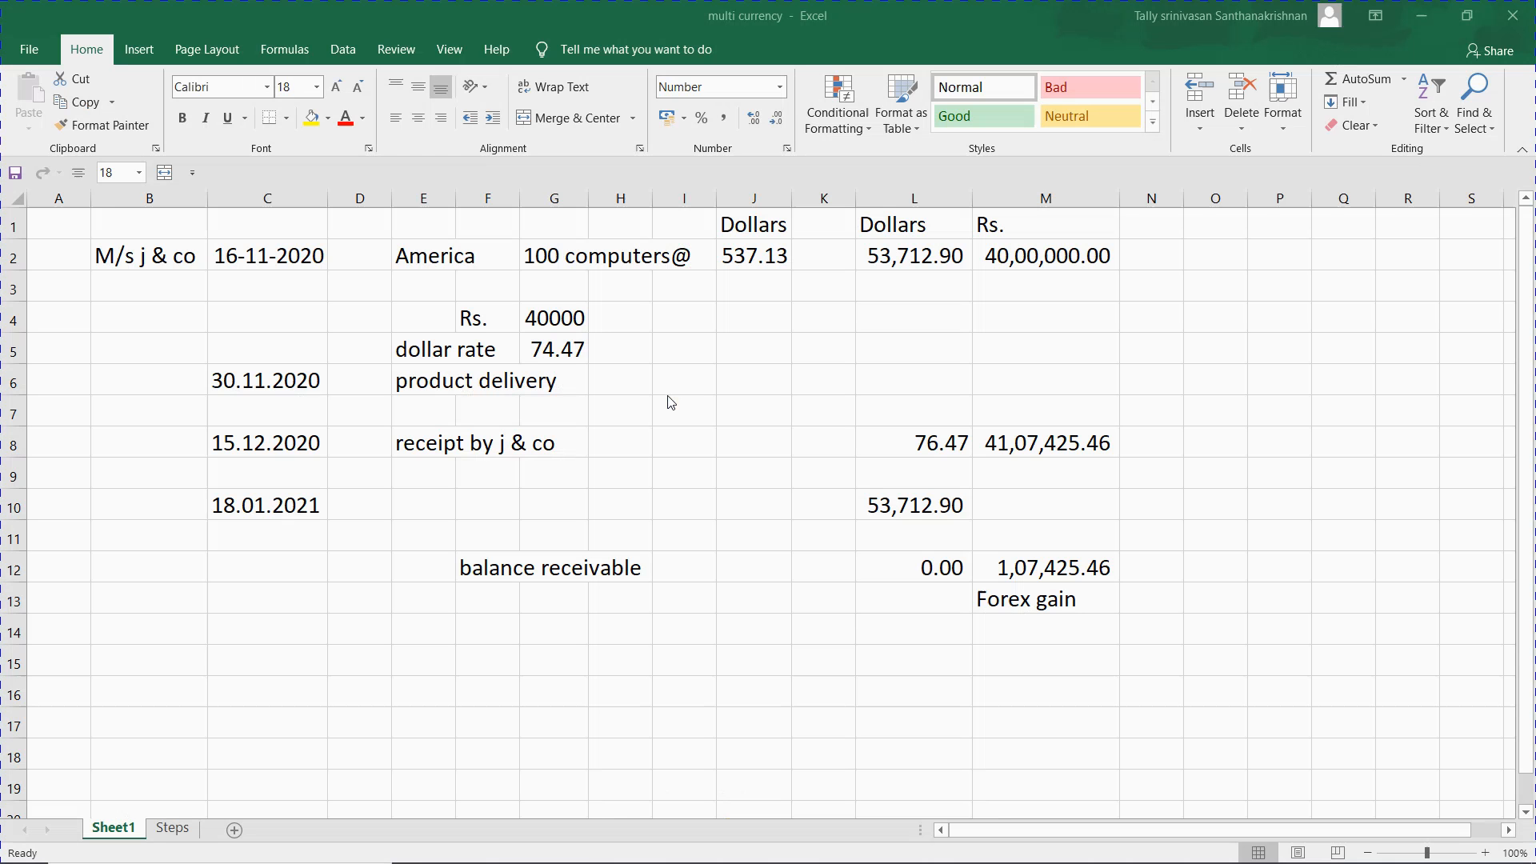
{"action": "key", "text": "alt+Tab"}
{"action": "key", "text": "alt+Tab"}
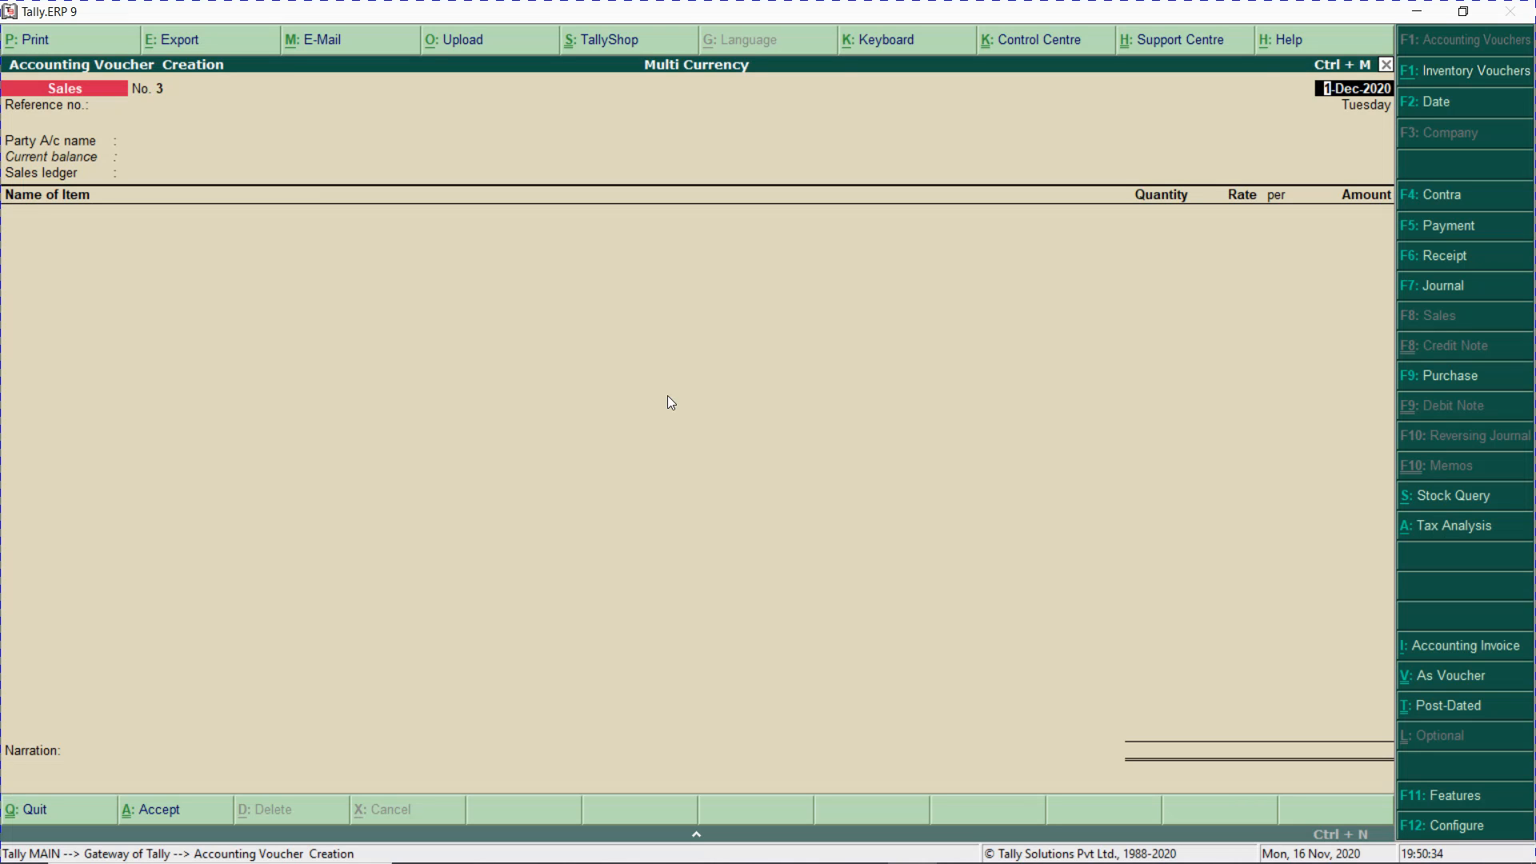
- Change the voucher type from Sales to Receipt, keeping 1-Dec-2020 as its date
{"action": "key", "text": "Return"}
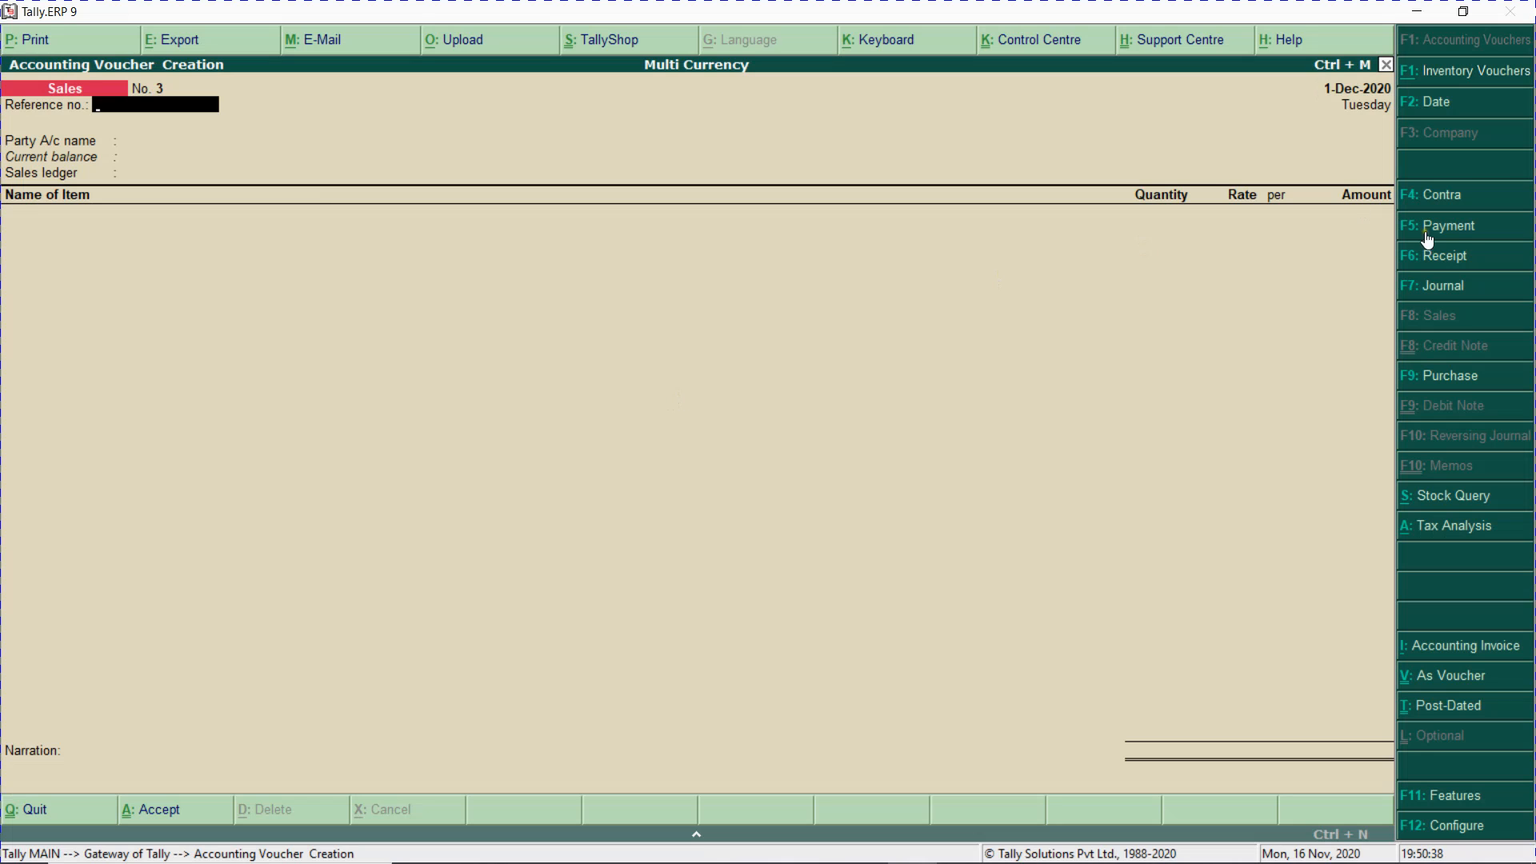
{"action": "left_click", "coordinate": [1453, 258]}
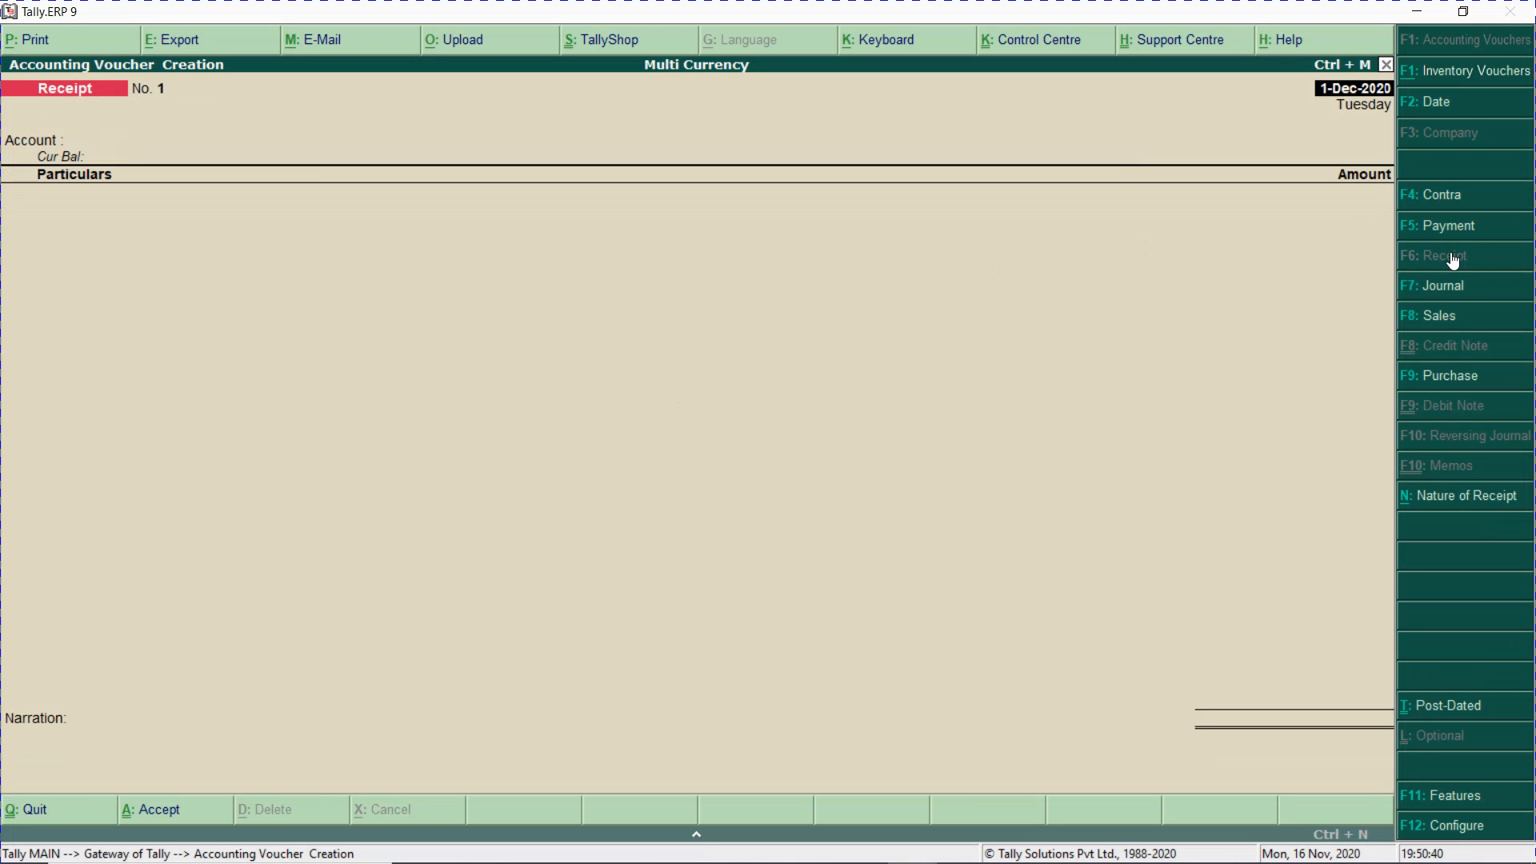
{"action": "key", "text": "Return"}
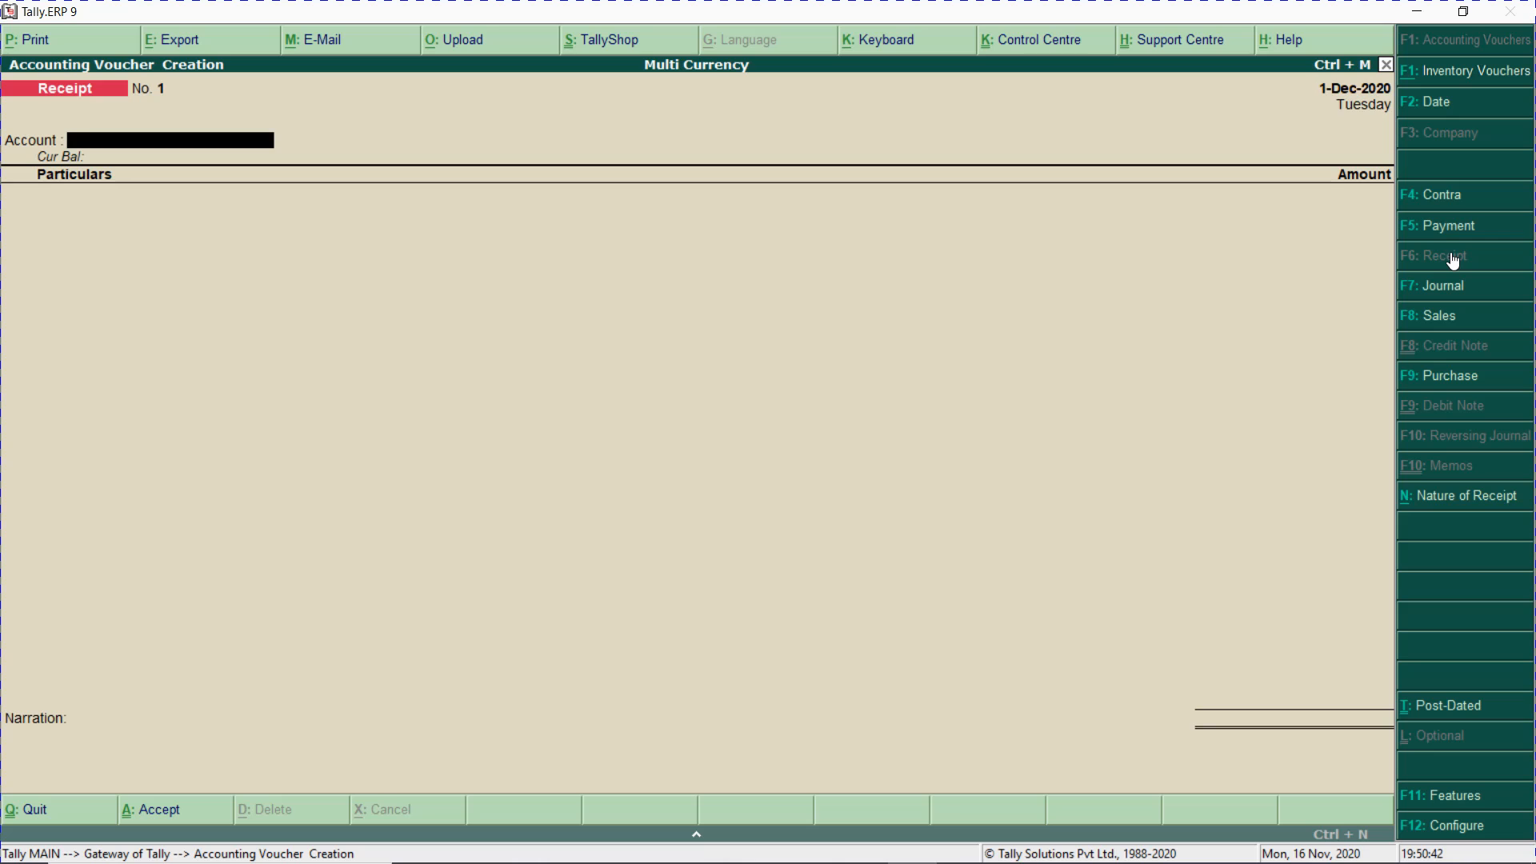
- Create a ledger named Indian Bank under the Bank Accounts group for the receipt's account
{"action": "type", "text": "b"}
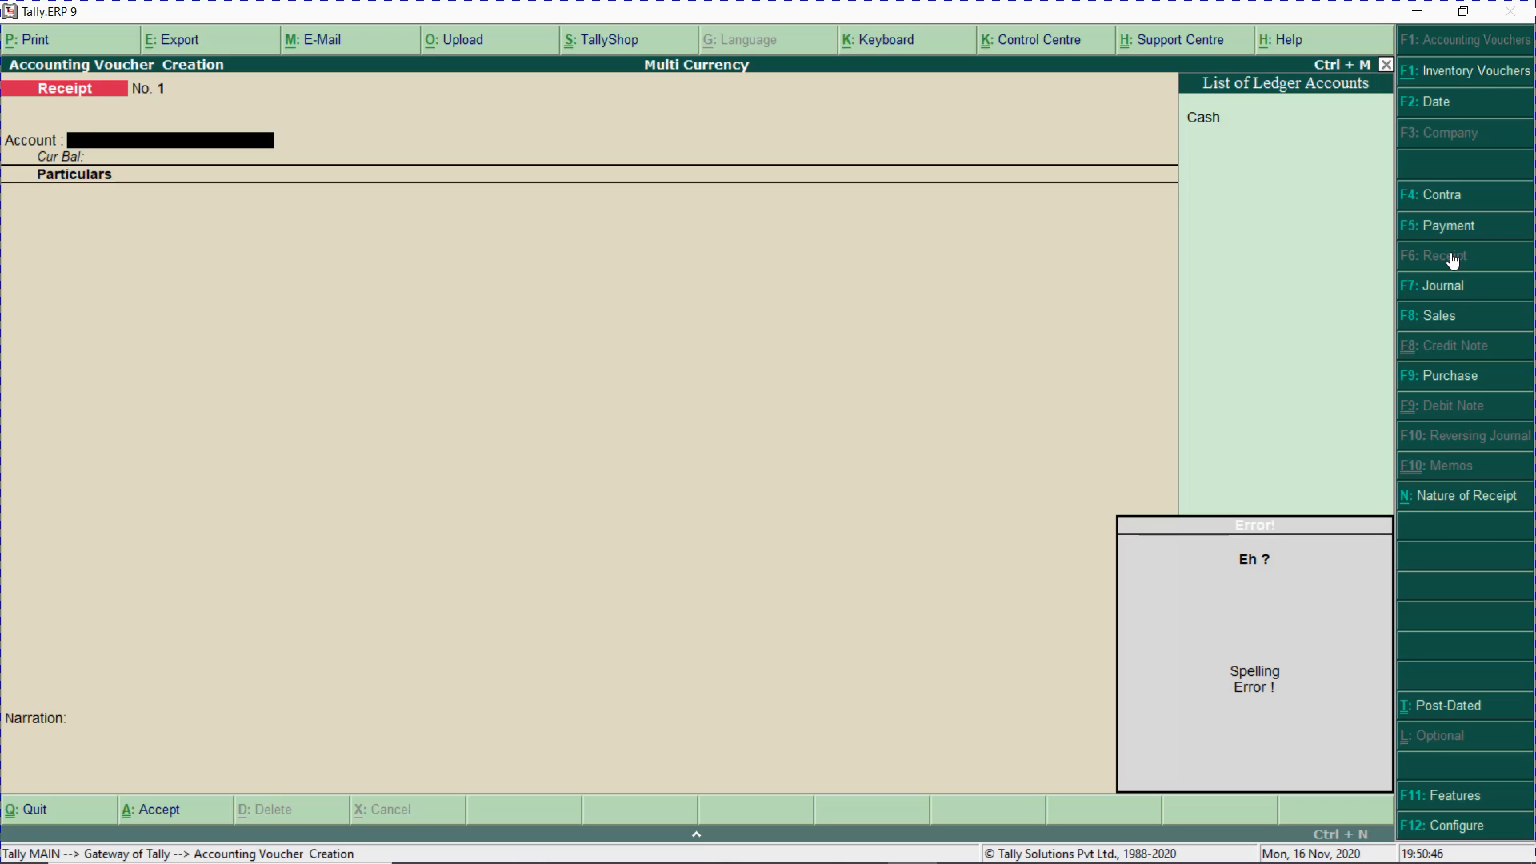
{"action": "key", "text": "alt+c"}
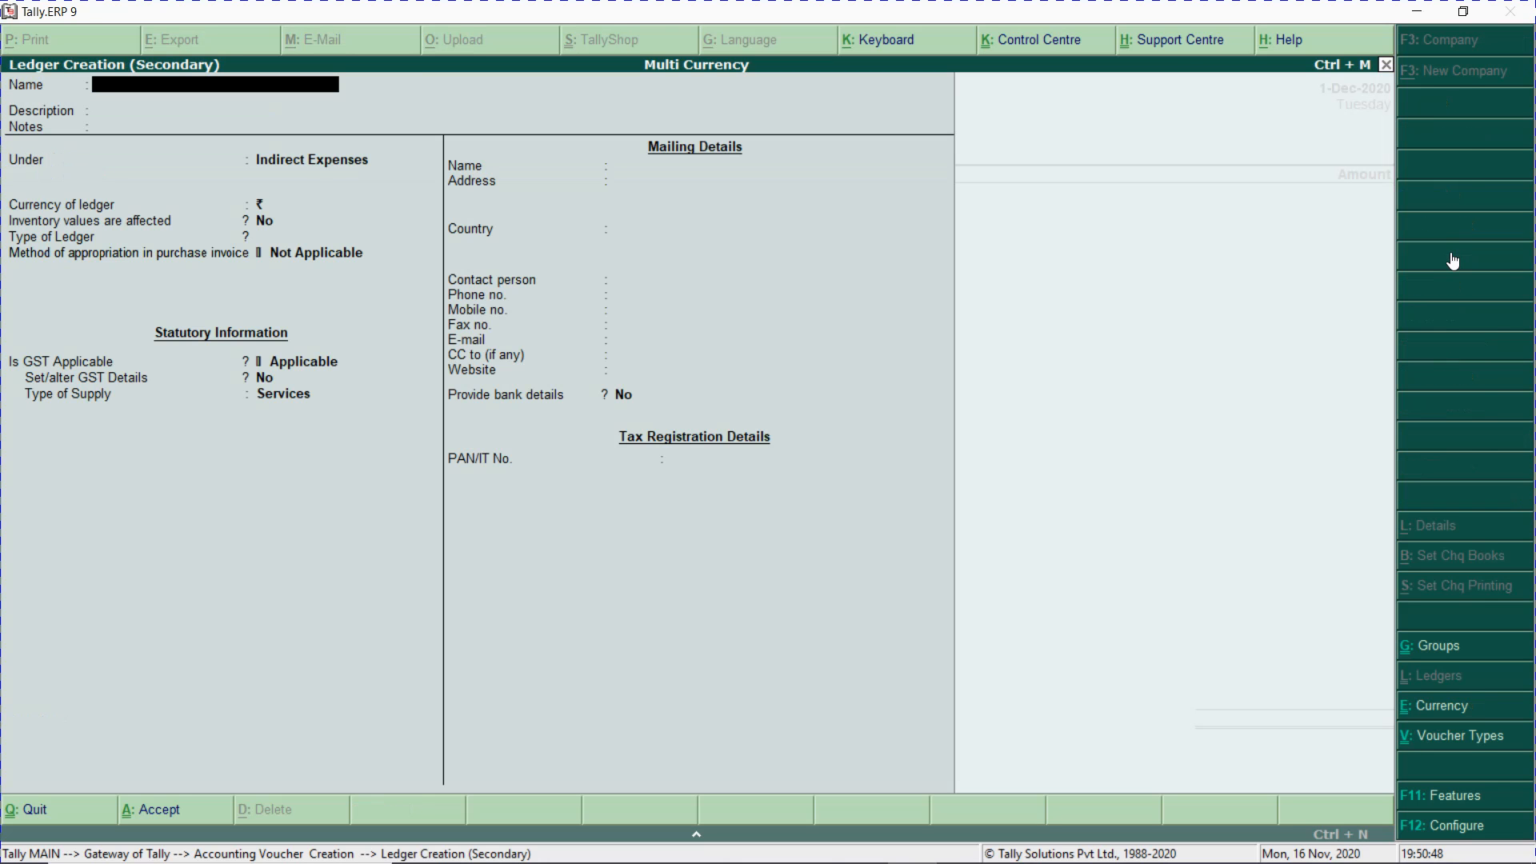
{"action": "type", "text": "Indian Bank"}
{"action": "key", "text": "Return"}
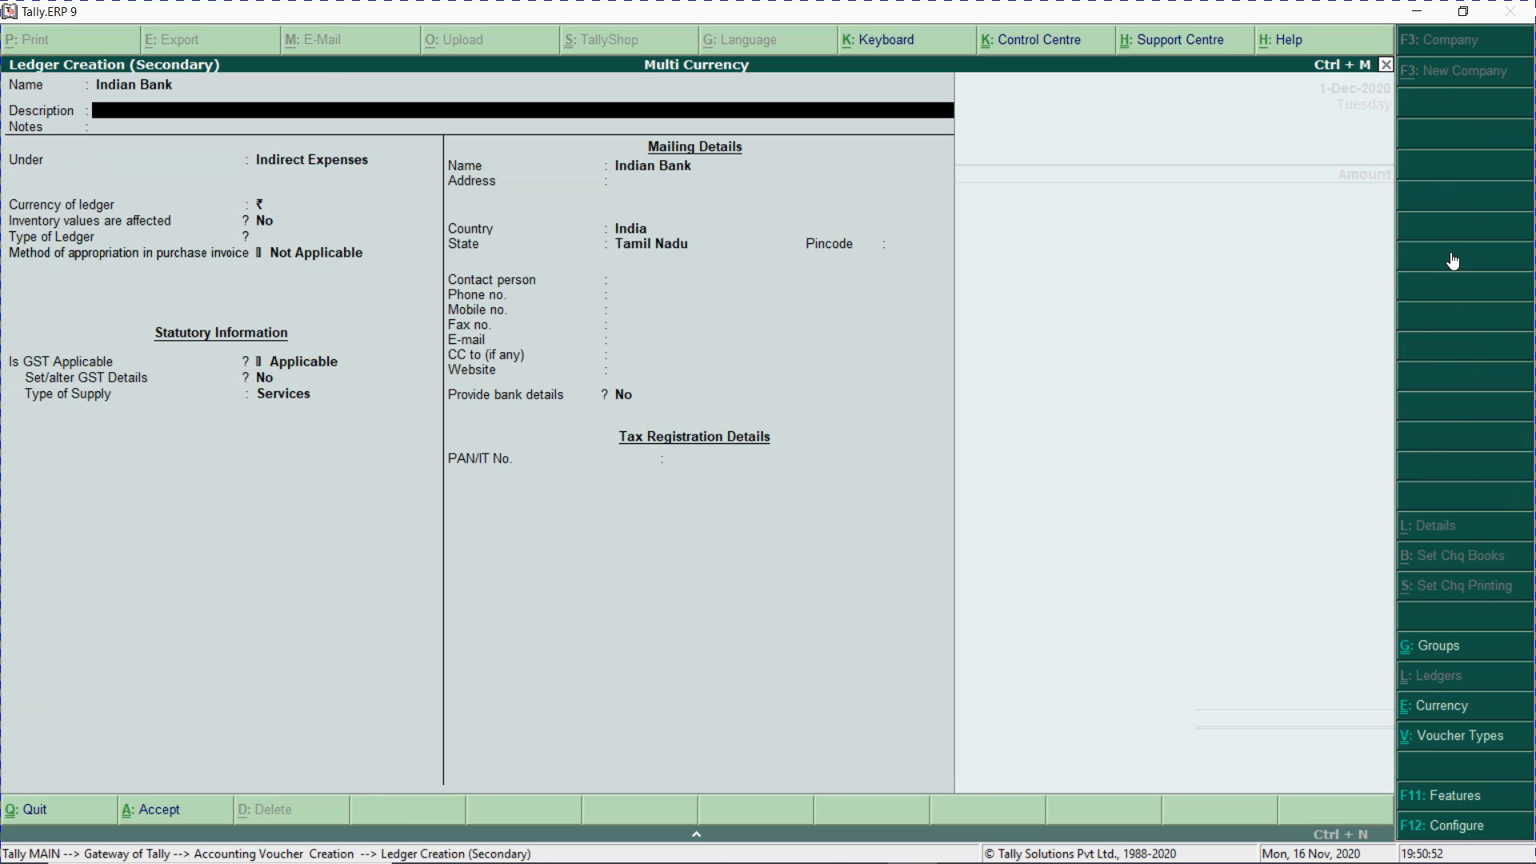
{"action": "key", "text": "Return"}
{"action": "key", "text": "Return"}
{"action": "type", "text": "Bank"}
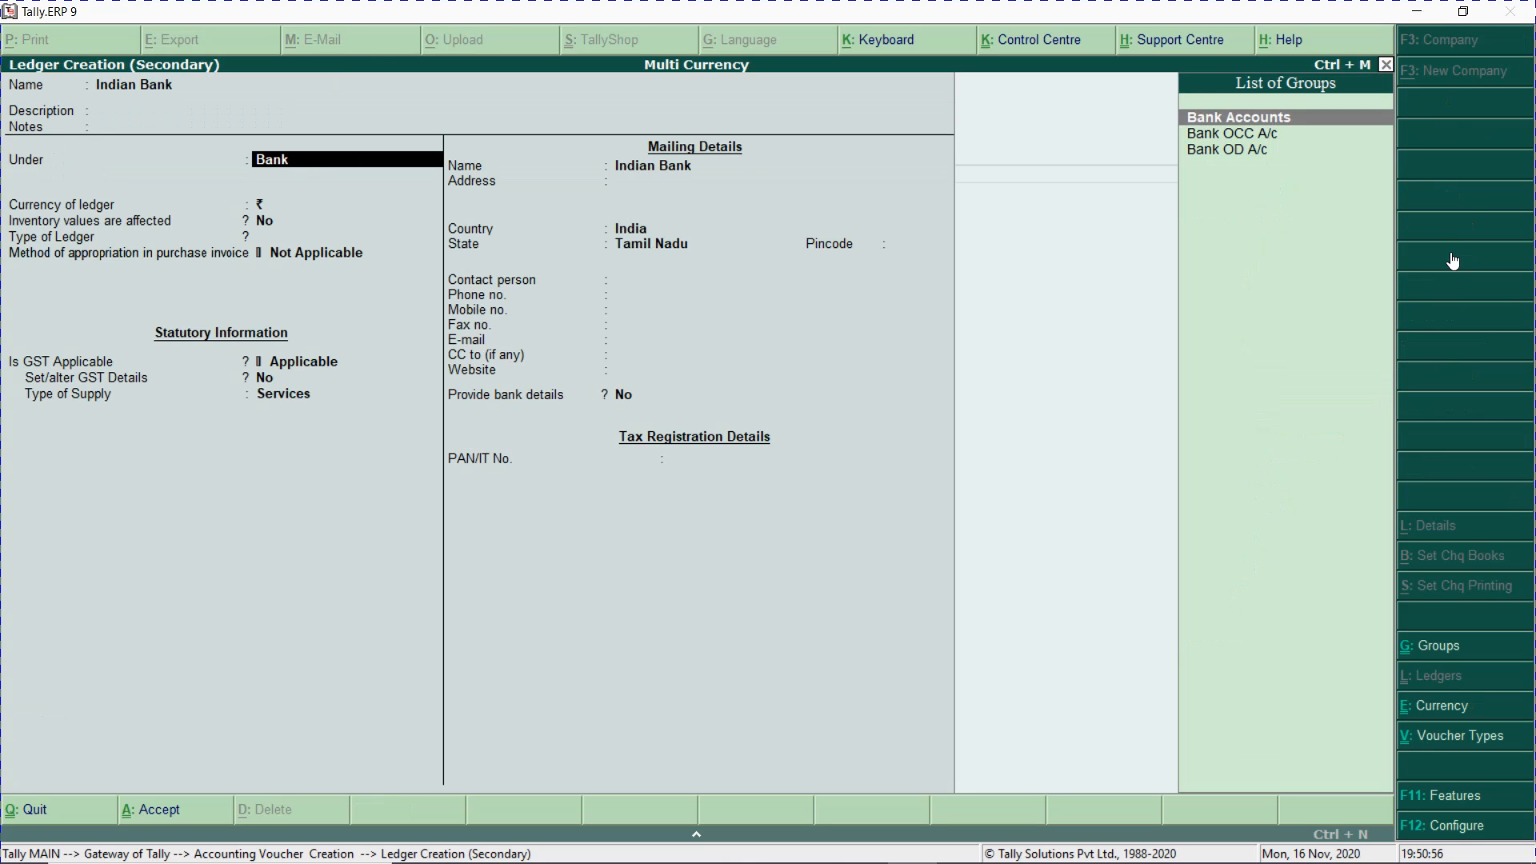
{"action": "key", "text": "Return"}
- Keep the default bank account details and save the Indian Bank ledger into the receipt
{"action": "key", "text": "Return"}
{"action": "key", "text": "Return"}
{"action": "key", "text": "Return"}
{"action": "key", "text": "Return"}
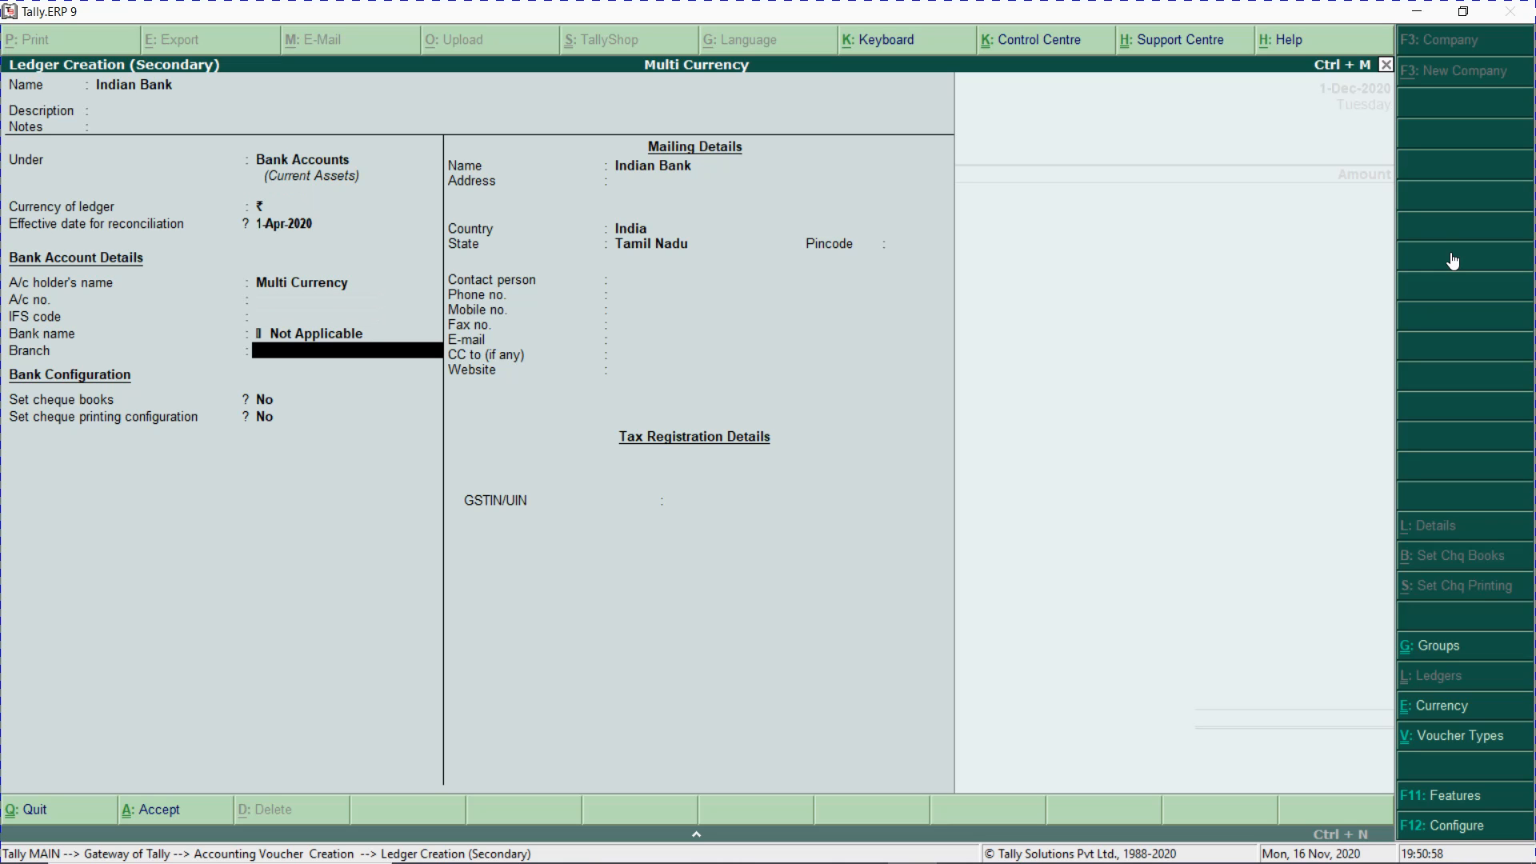
{"action": "key", "text": "Return"}
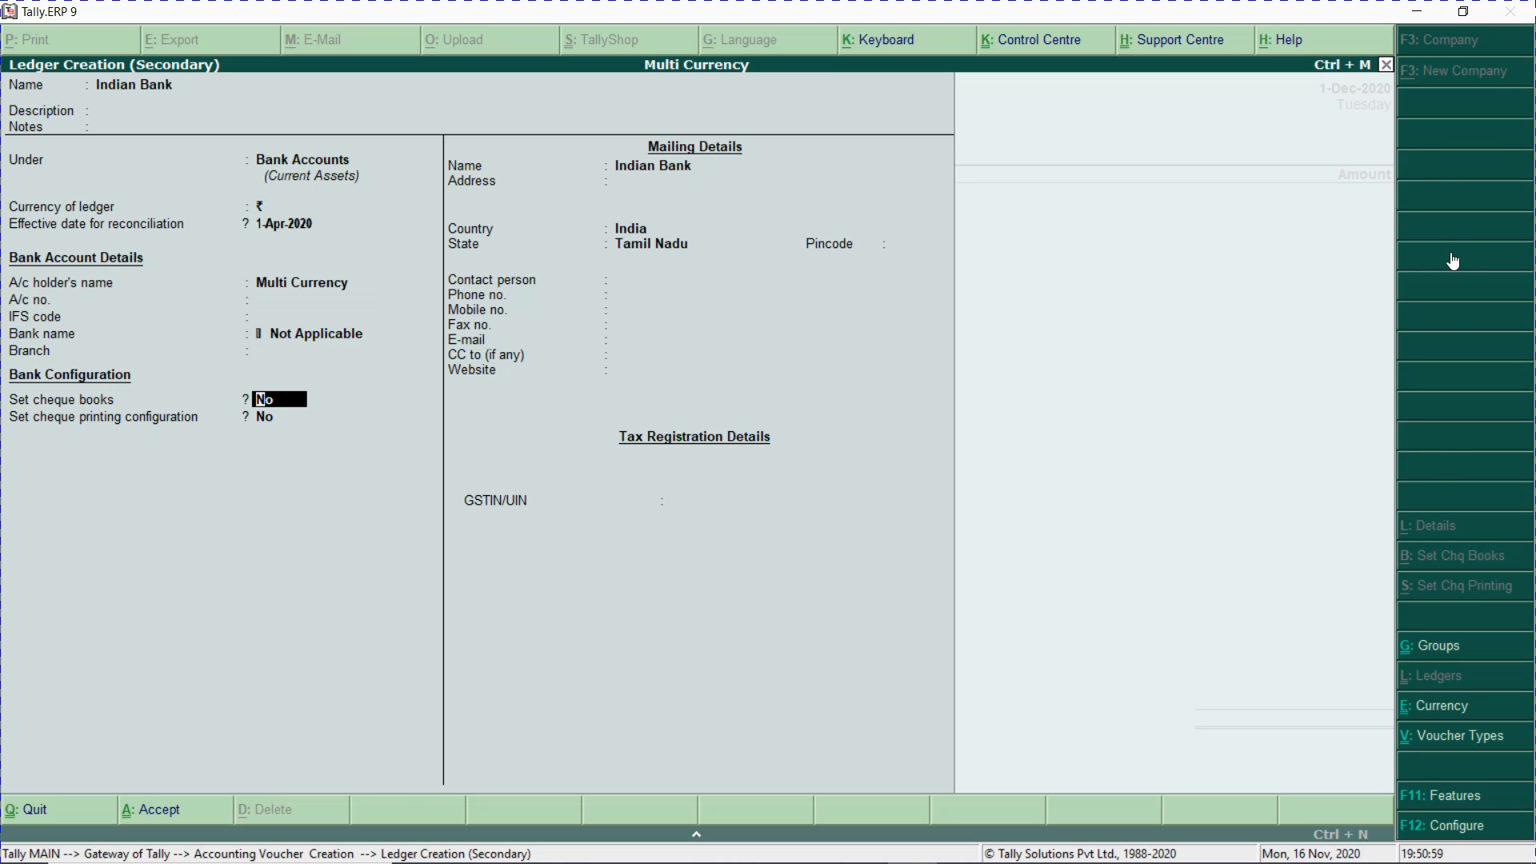
{"action": "key", "text": "ctrl+a"}
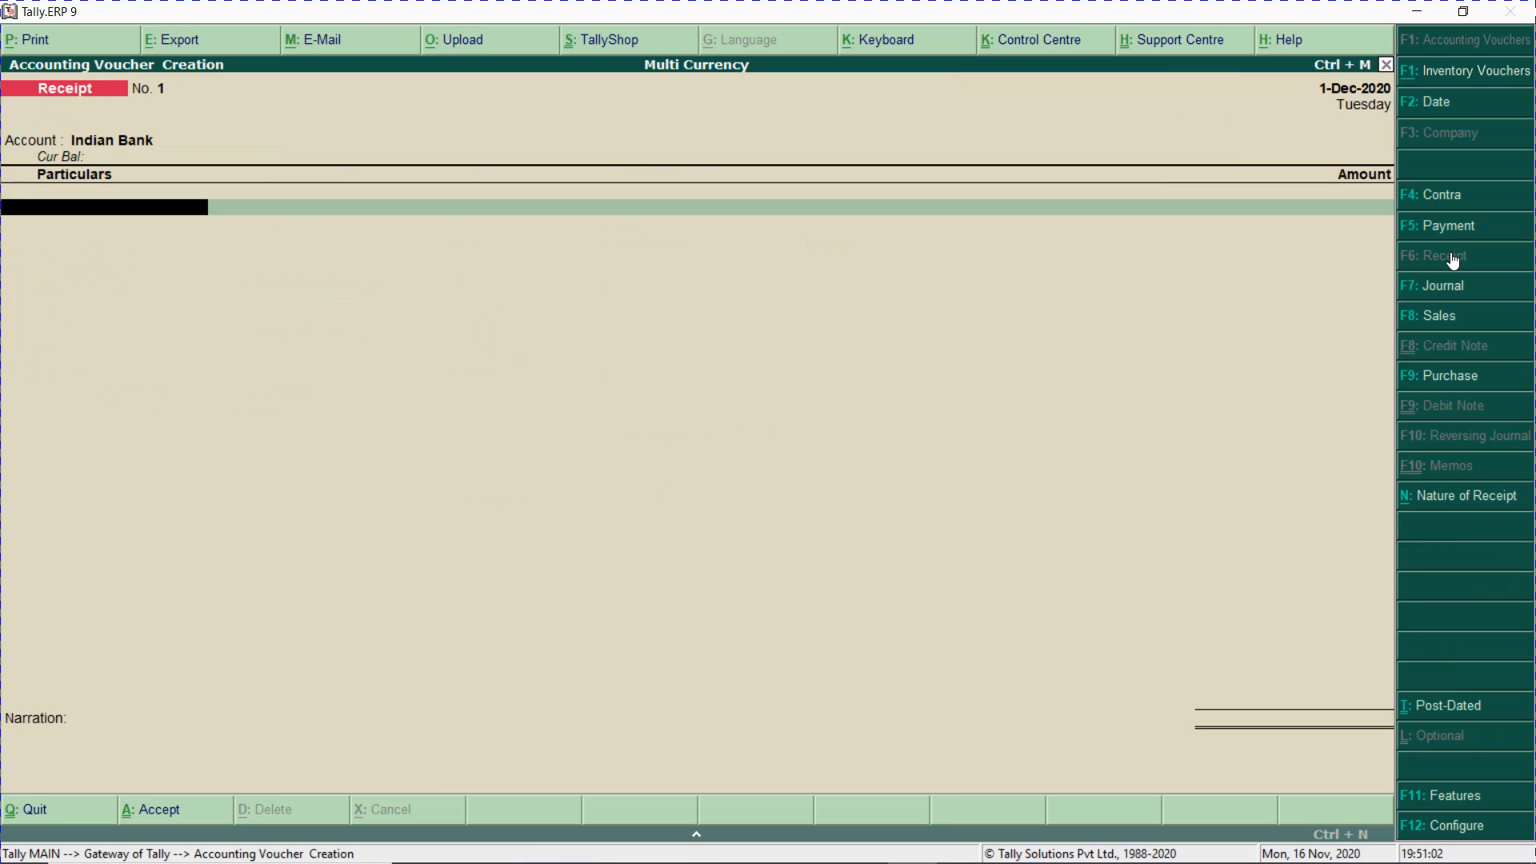
- Choose M/s J And Co as the receipt's particulars and check its dollar amount in the Excel sheet
{"action": "type", "text": "J"}
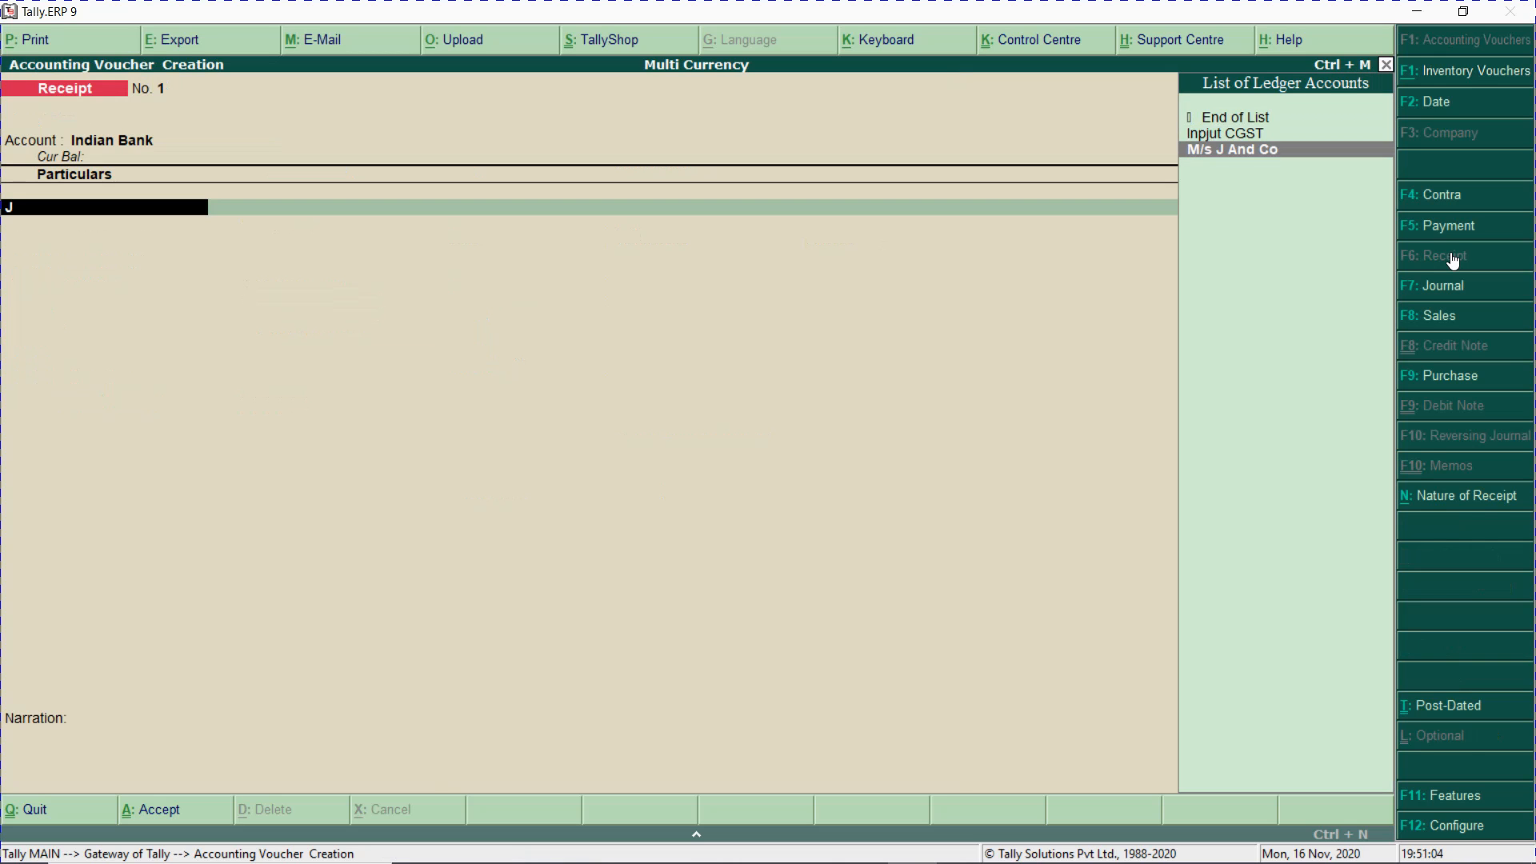
{"action": "key", "text": "Return"}
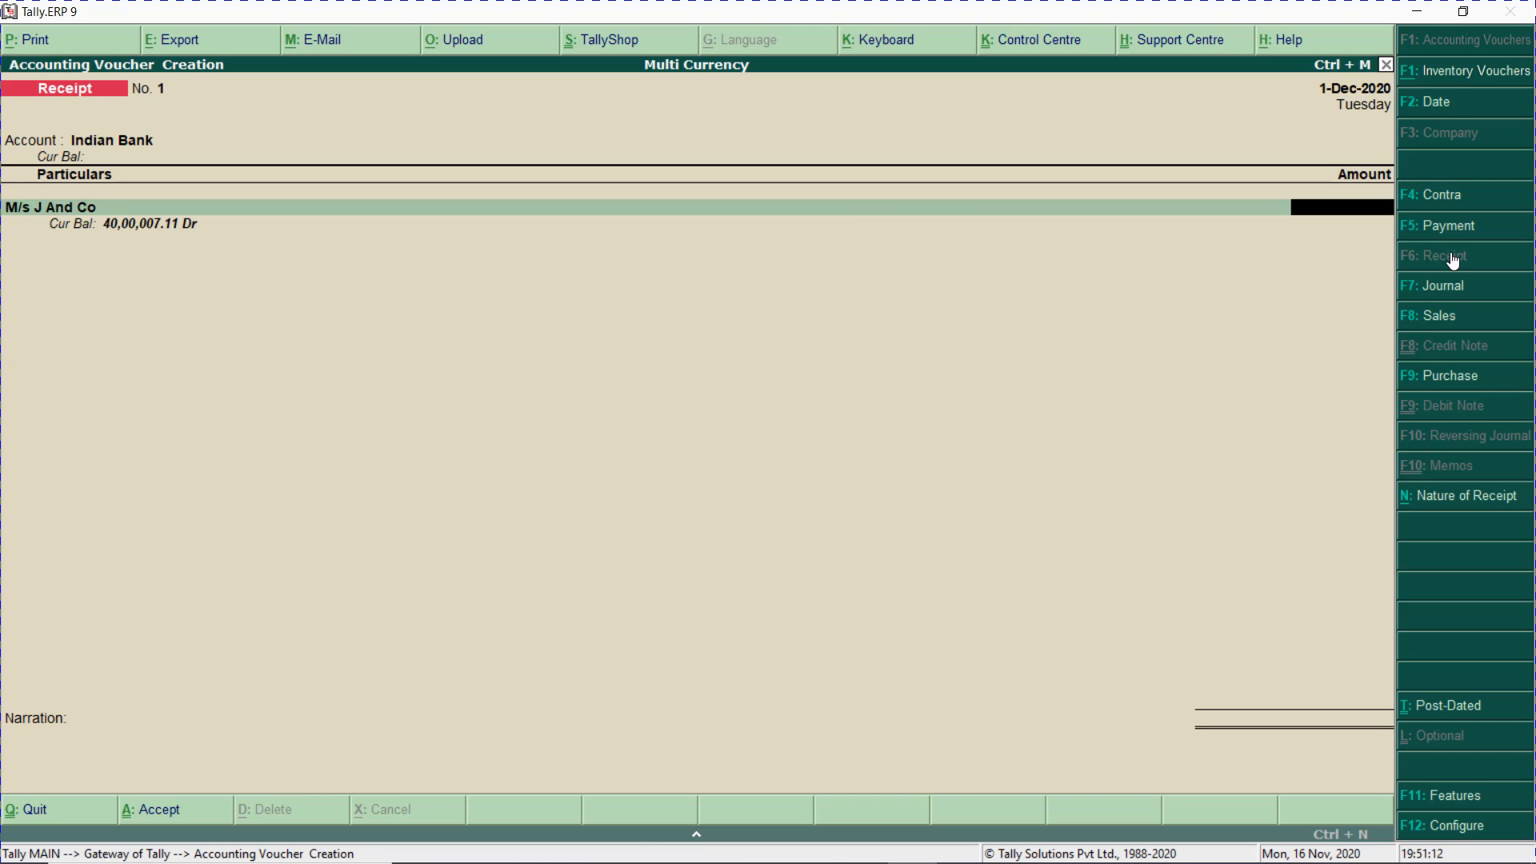
{"action": "key", "text": "alt+Tab"}
{"action": "key", "text": "Right"}
{"action": "key", "text": "Right"}
{"action": "key", "text": "Right"}
{"action": "key", "text": "Right"}
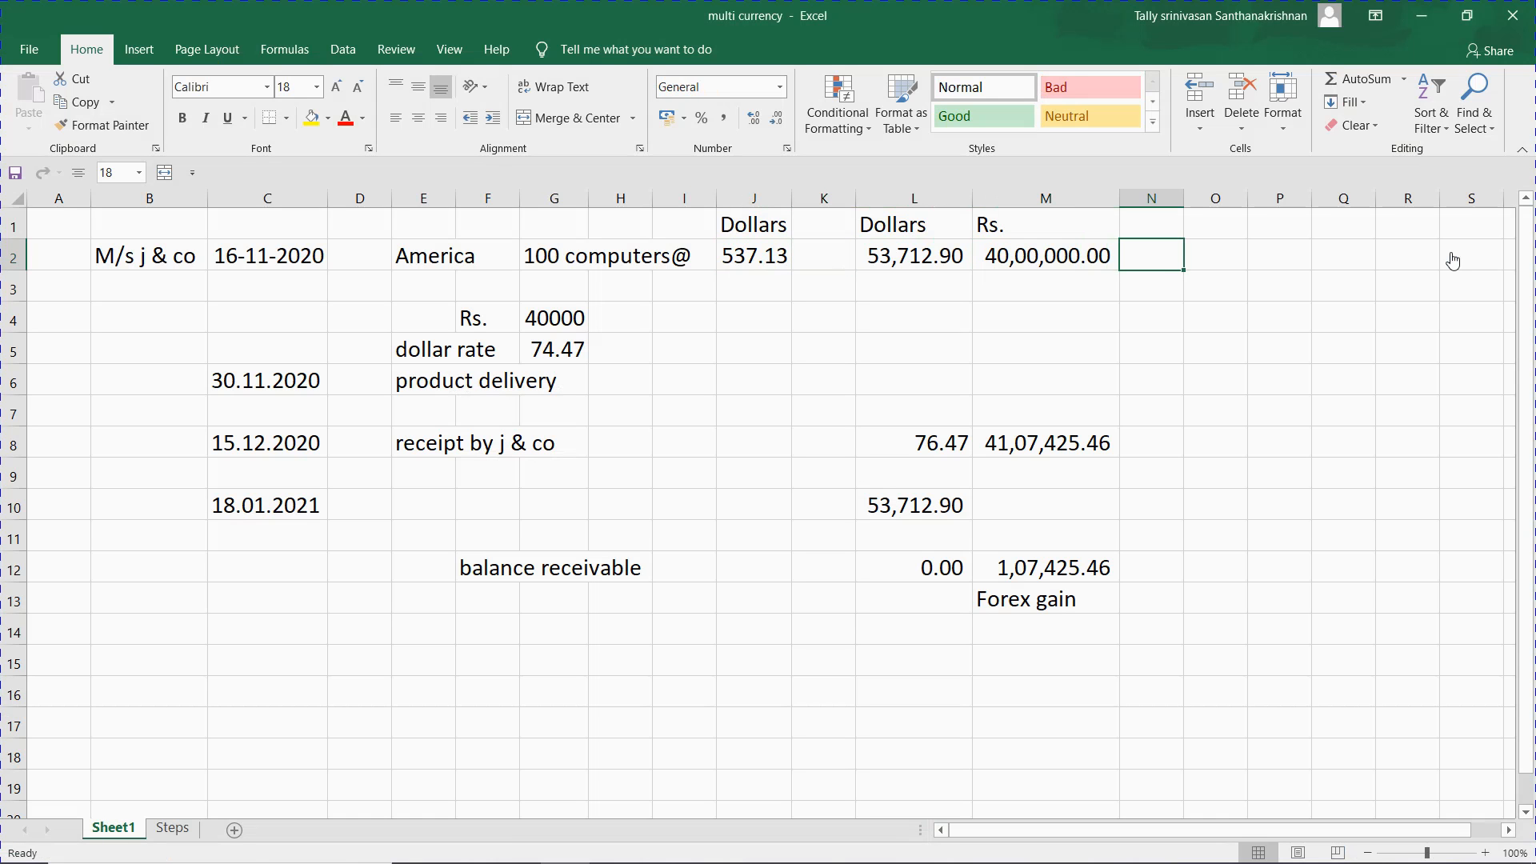
{"action": "key", "text": "alt+Tab"}
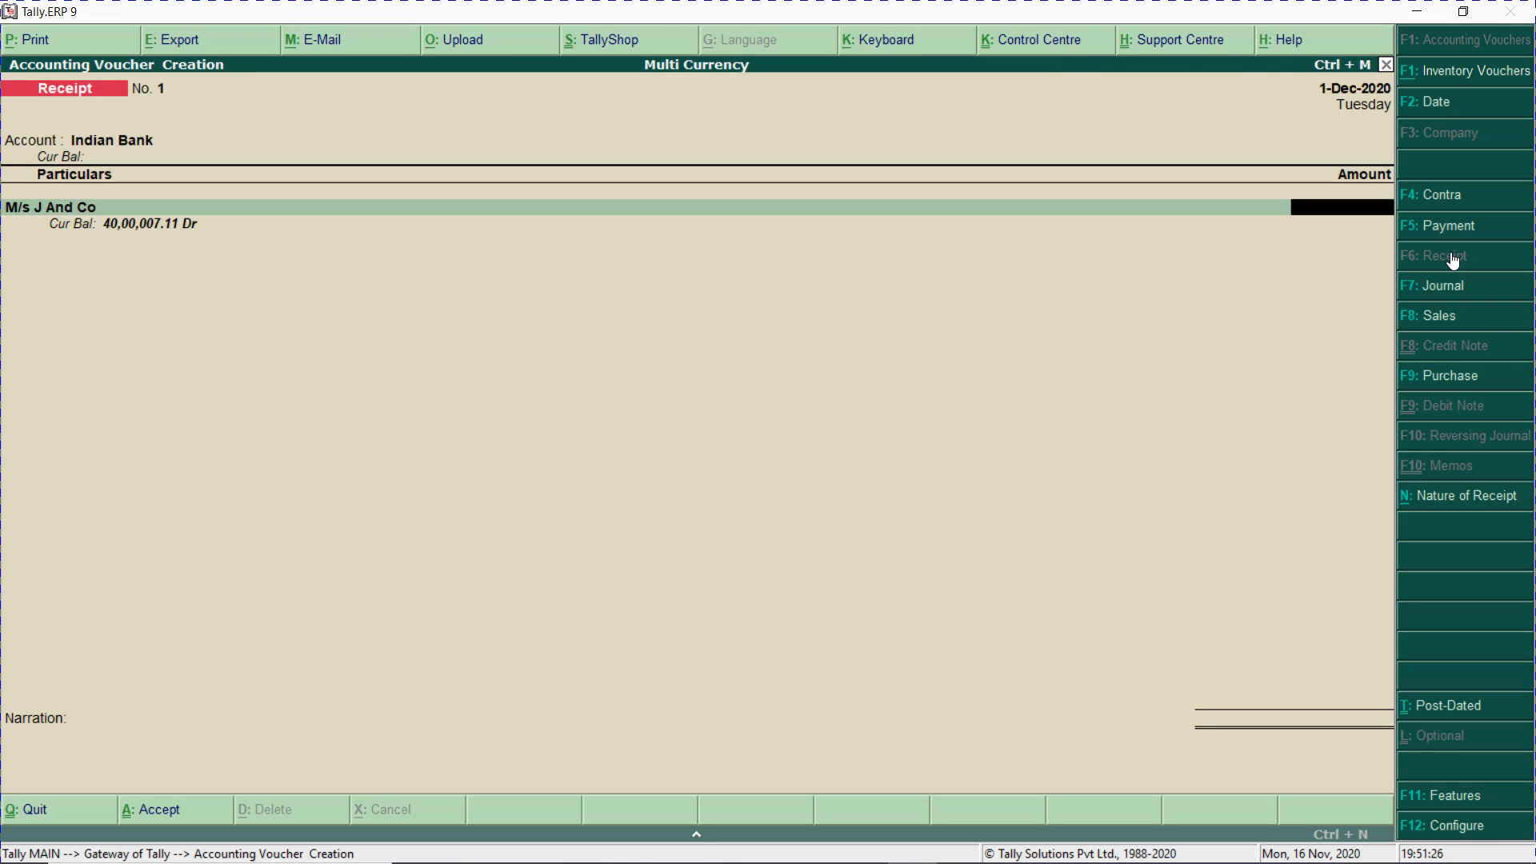
- Enter $53713 as the amount received from M/s J And Co
{"action": "type", "text": "$"}
{"action": "key", "text": "BackSpace"}
{"action": "type", "text": "$"}
{"action": "key", "text": "alt+Tab"}
{"action": "key", "text": "alt+Tab"}
{"action": "type", "text": "53713"}
{"action": "key", "text": "Return"}
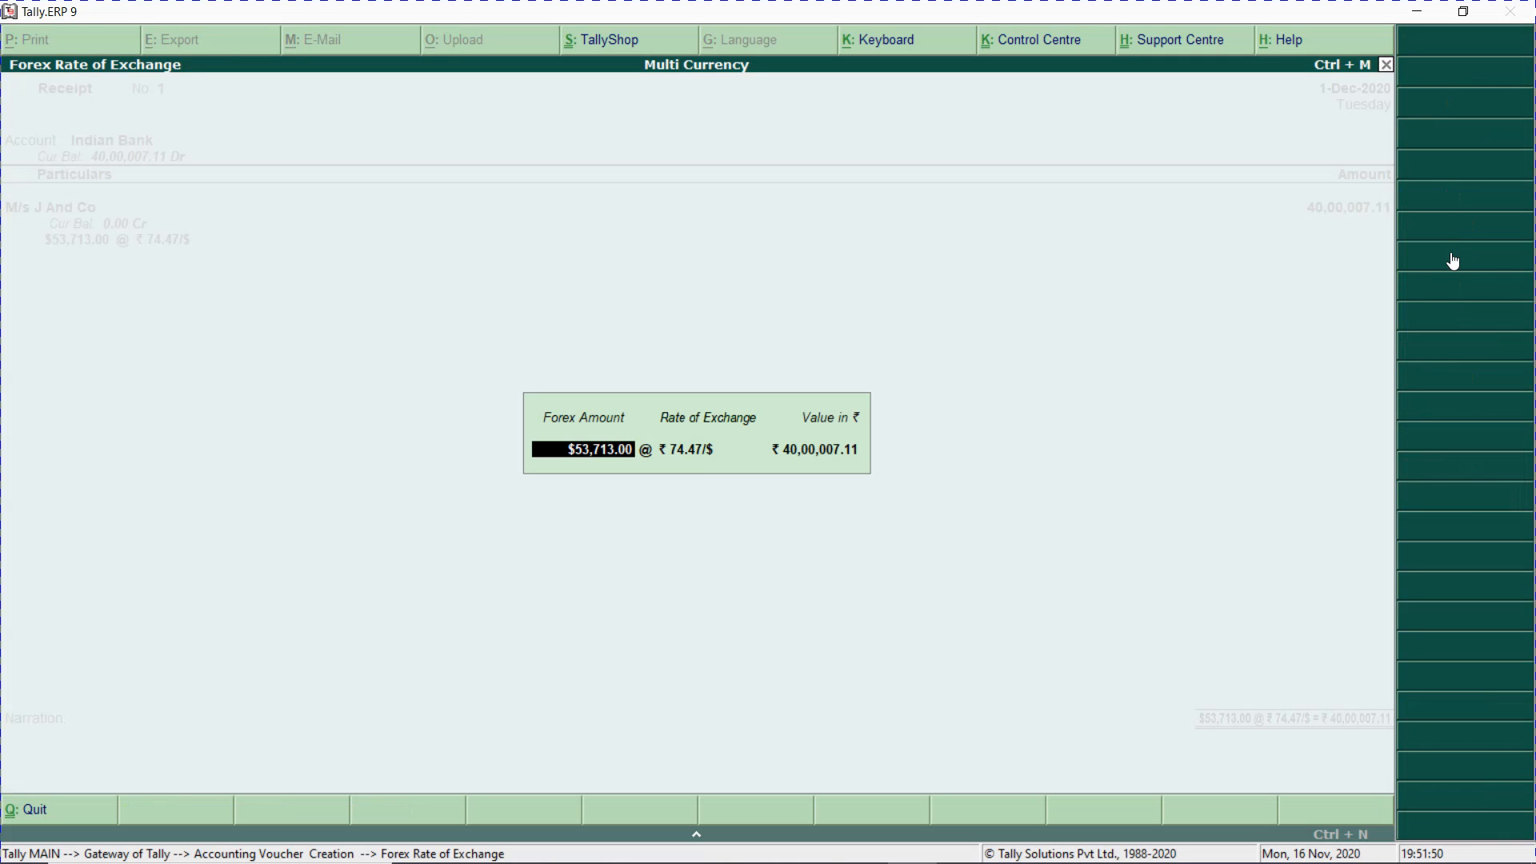
- Check the receipt's dollar rate in the Excel sheet and set the rate of exchange to 76.47/$
{"action": "key", "text": "Return"}
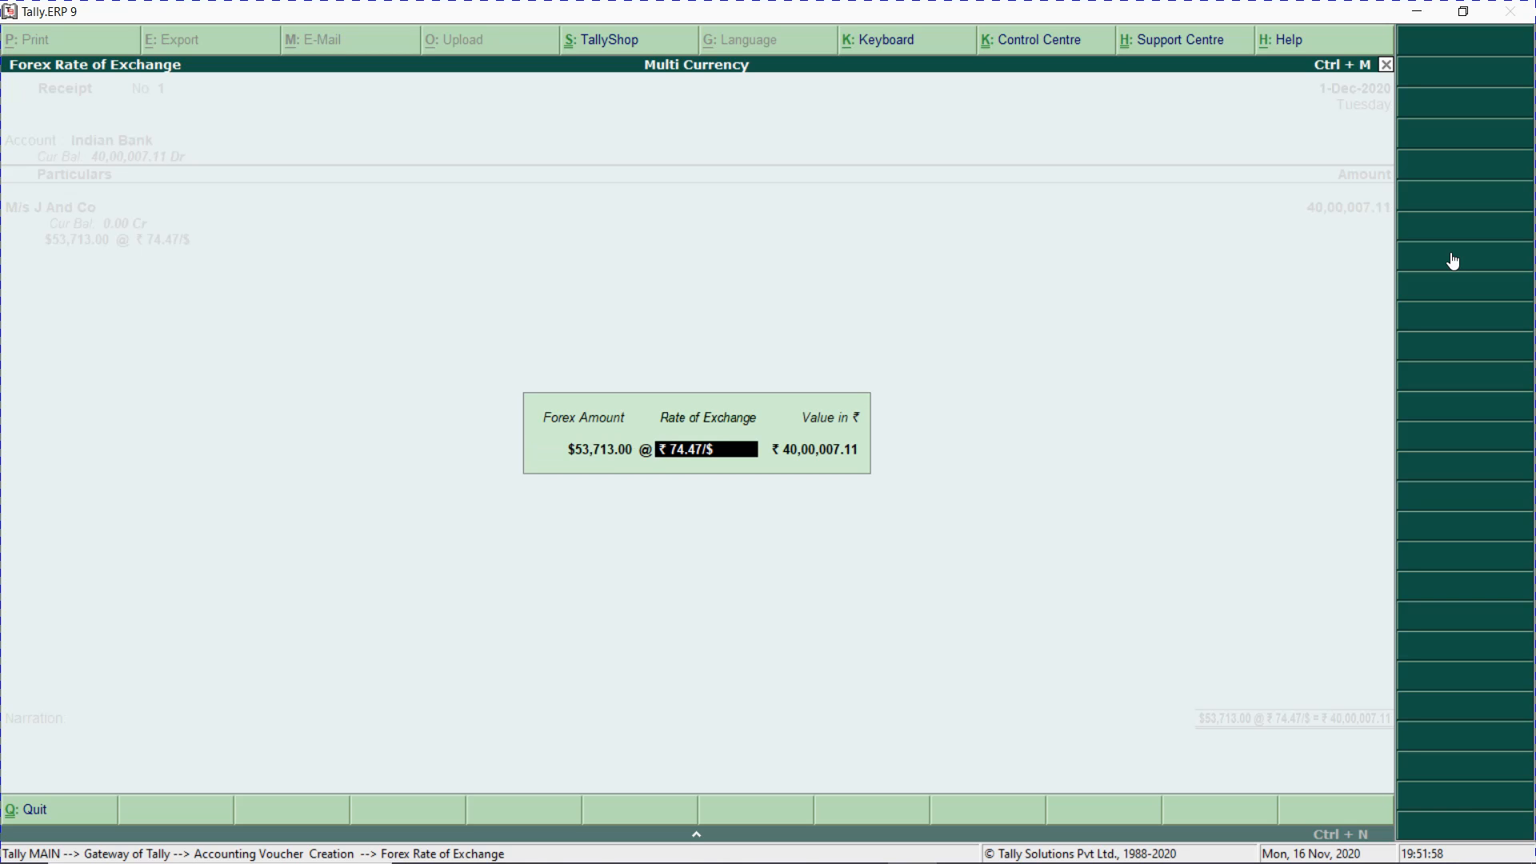
{"action": "key", "text": "alt+Tab"}
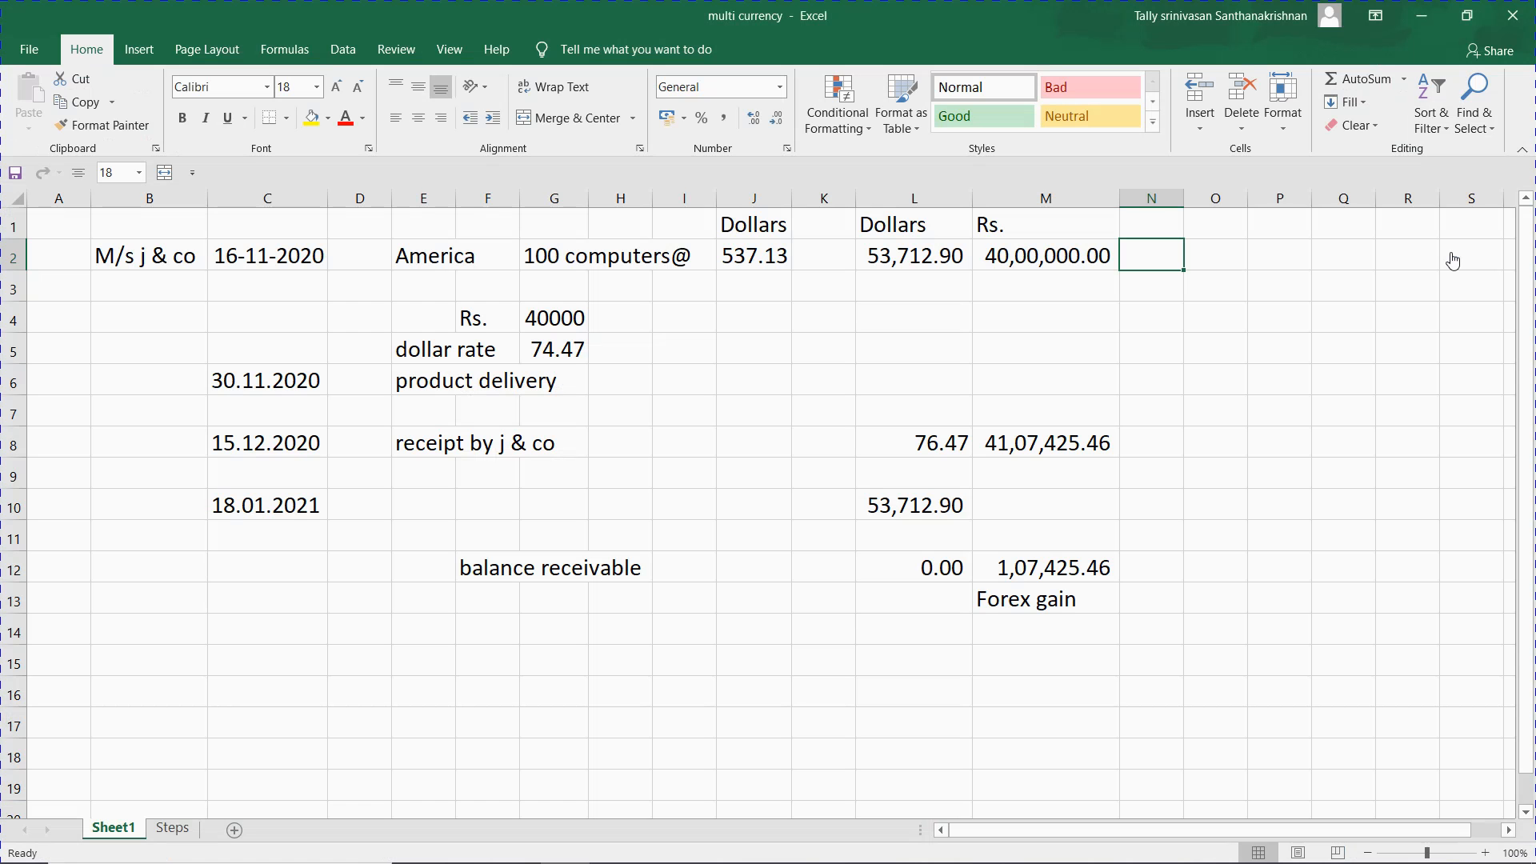
{"action": "key", "text": "alt+Tab"}
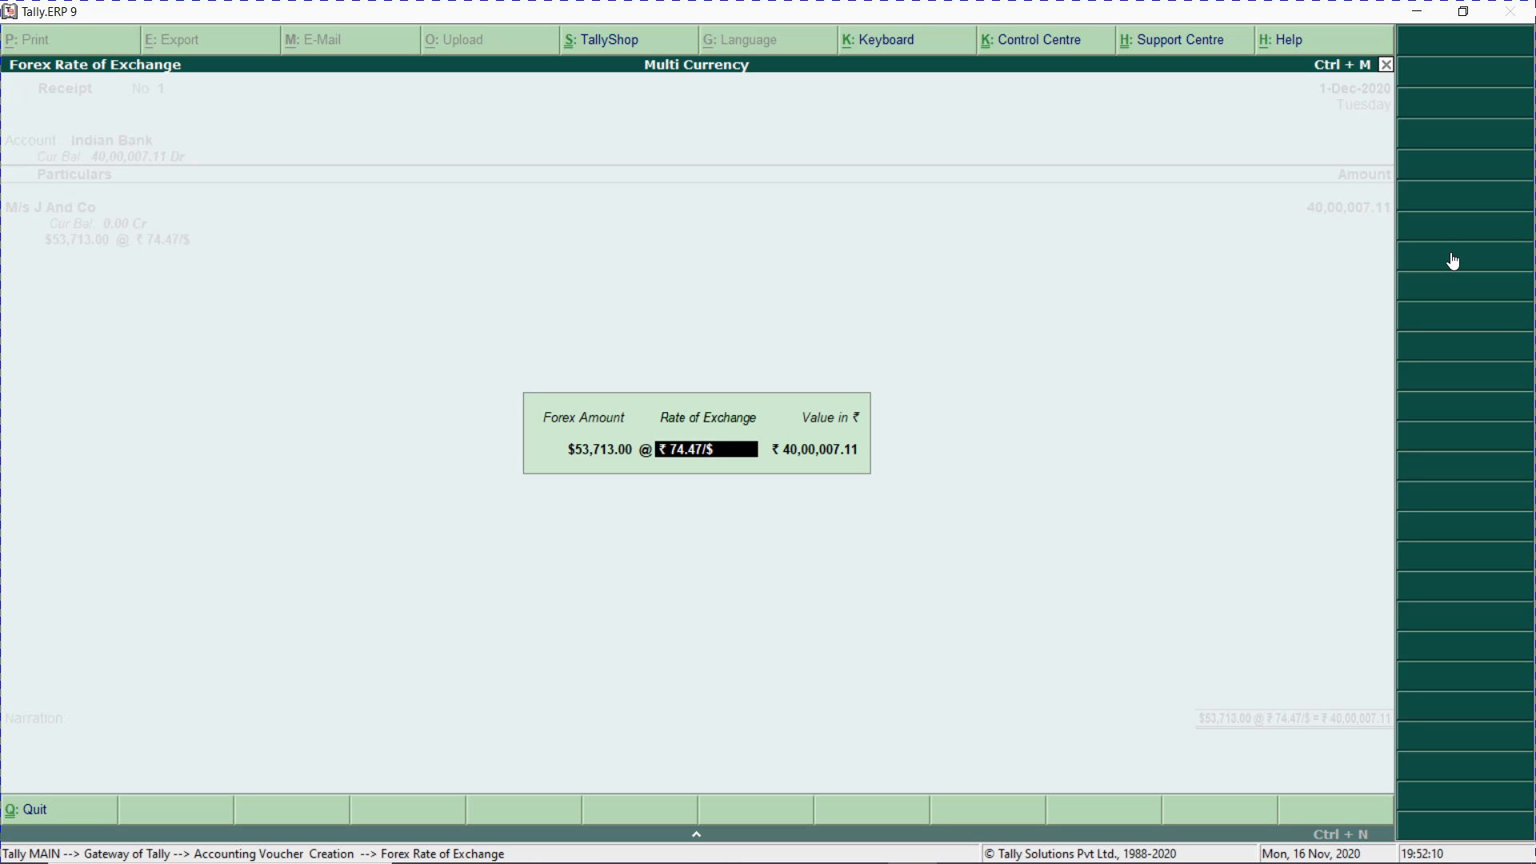
{"action": "key", "text": "BackSpace"}
{"action": "type", "text": "76.47/$"}
{"action": "key", "text": "BackSpace"}
{"action": "type", "text": "76.47/$"}
{"action": "key", "text": "Return"}
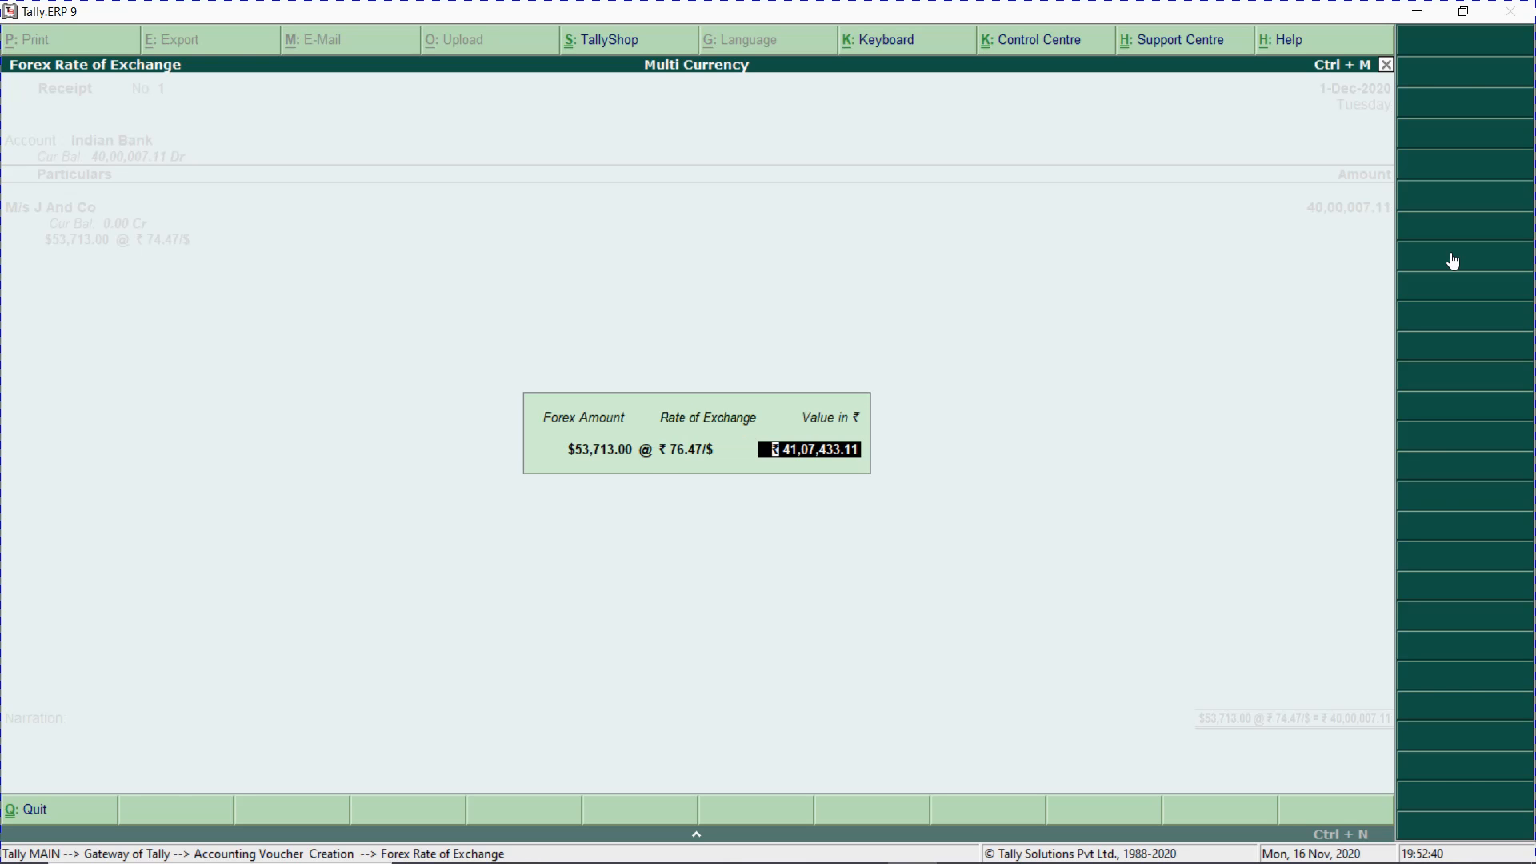
{"action": "key", "text": "Return"}
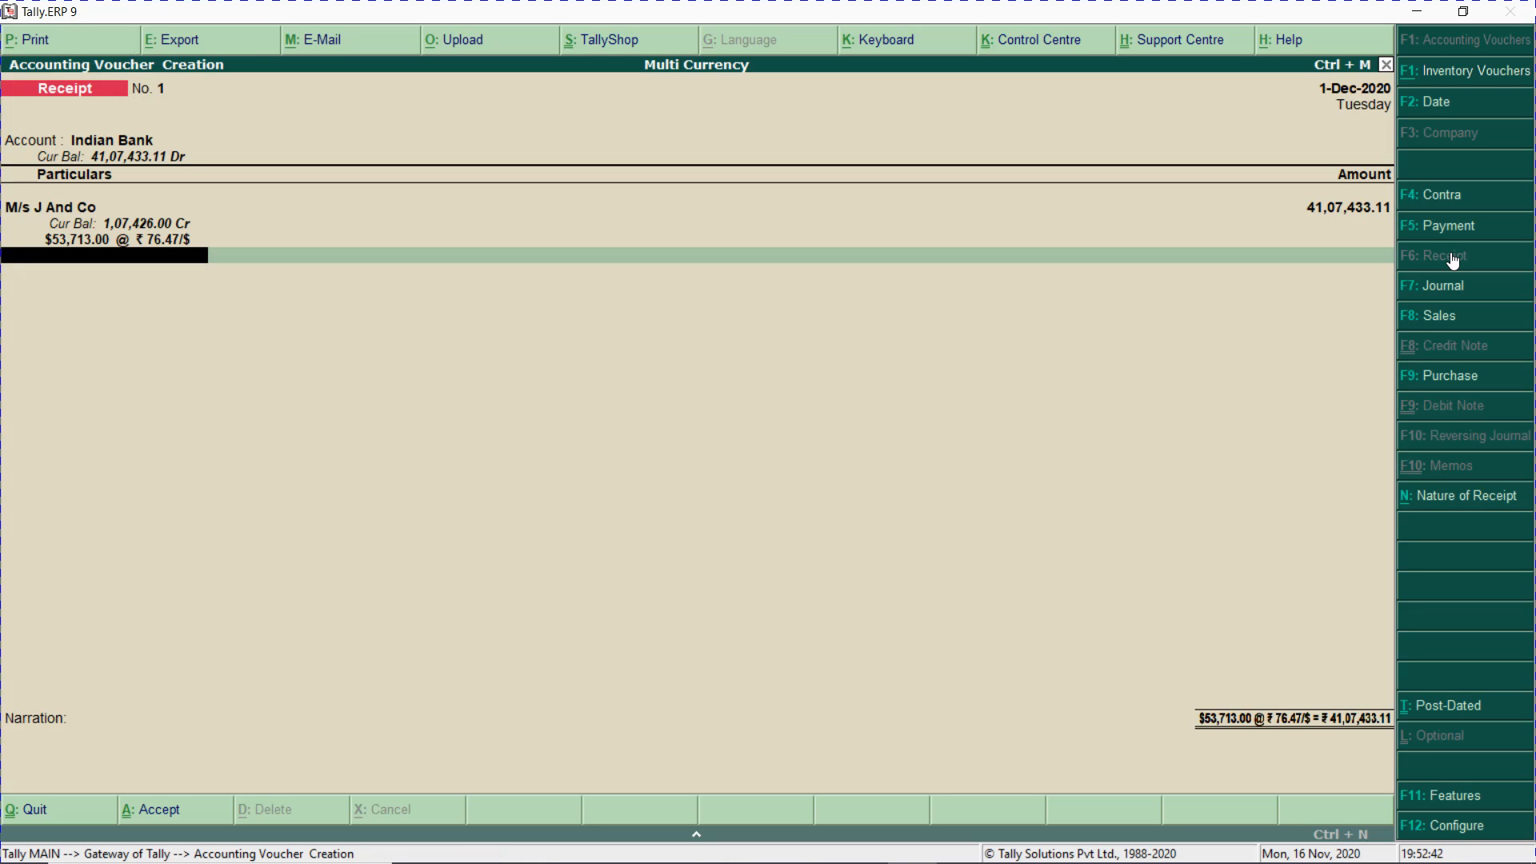
- Leave the narration empty, save the receipt voucher and return to the Gateway of Tally
{"action": "key", "text": "Return"}
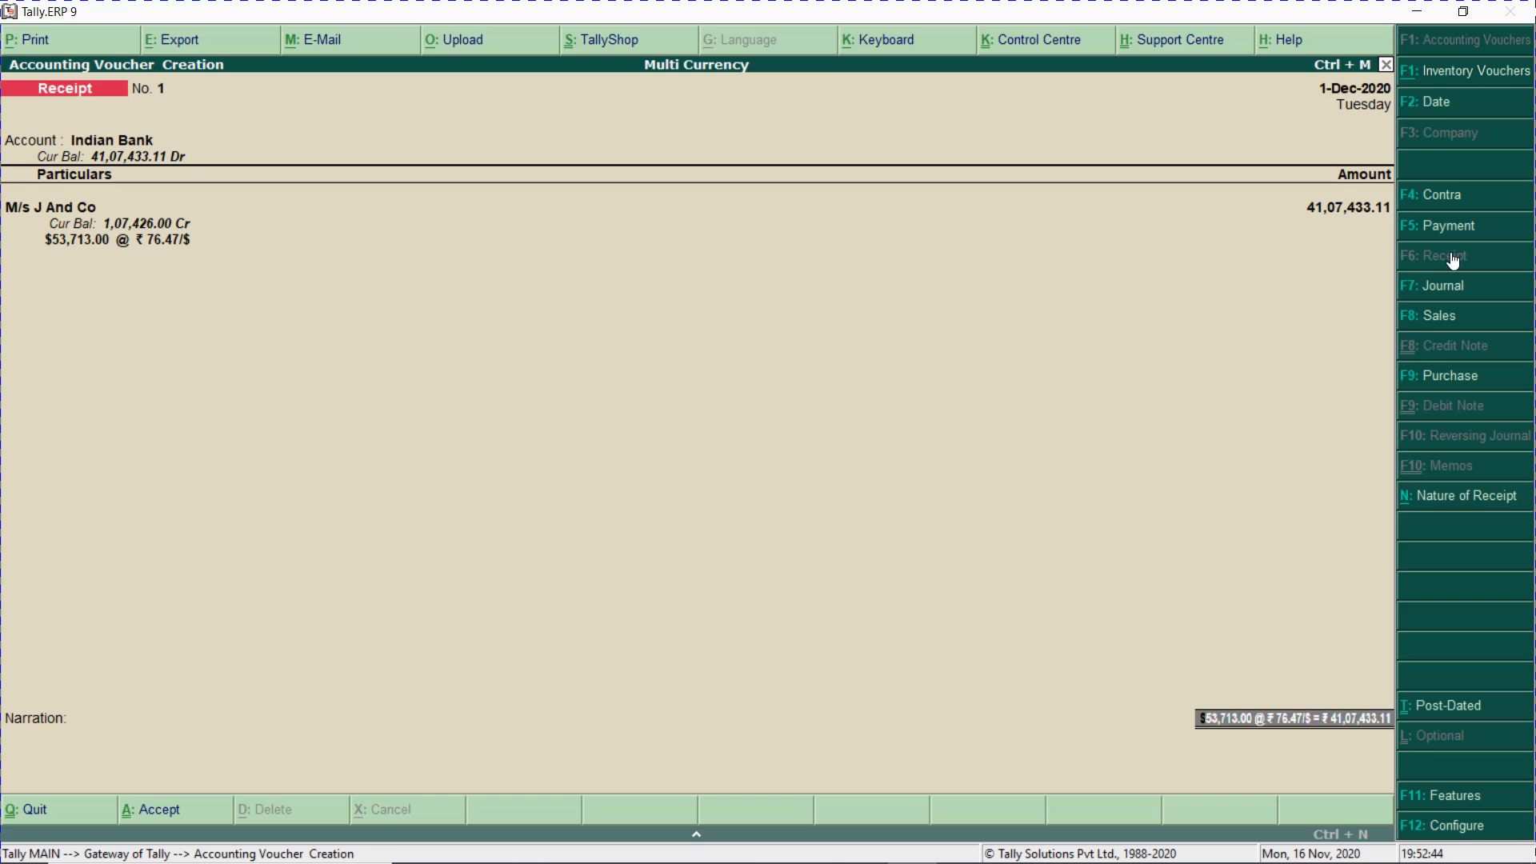
{"action": "key", "text": "Return"}
{"action": "key", "text": "Return"}
{"action": "key", "text": "Return"}
{"action": "key", "text": "Return"}
{"action": "key", "text": "Return"}
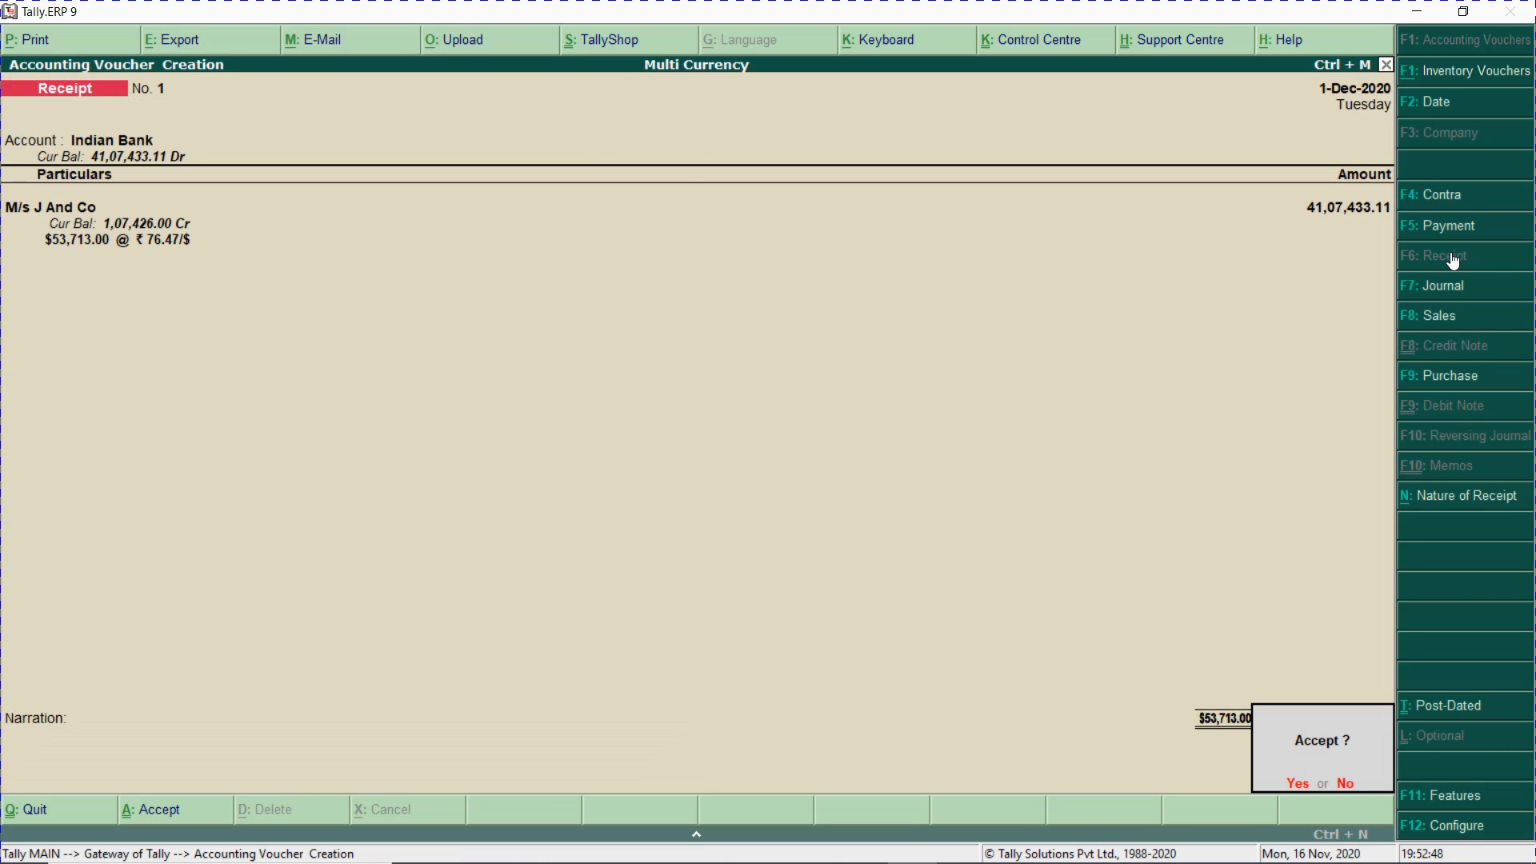
{"action": "key", "text": "Return"}
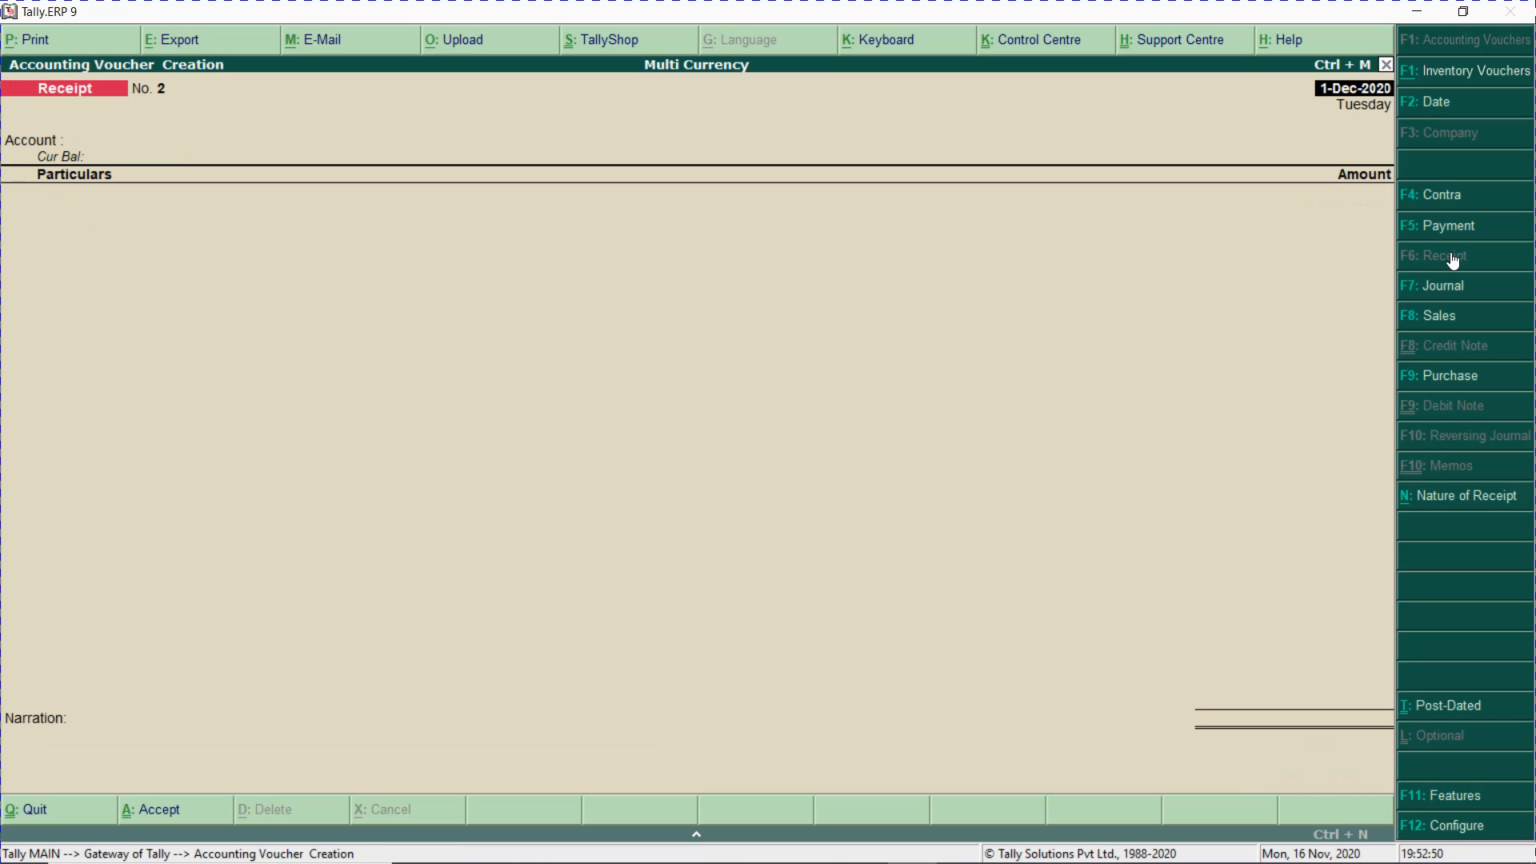
{"action": "key", "text": "Escape"}
{"action": "key", "text": "Return"}
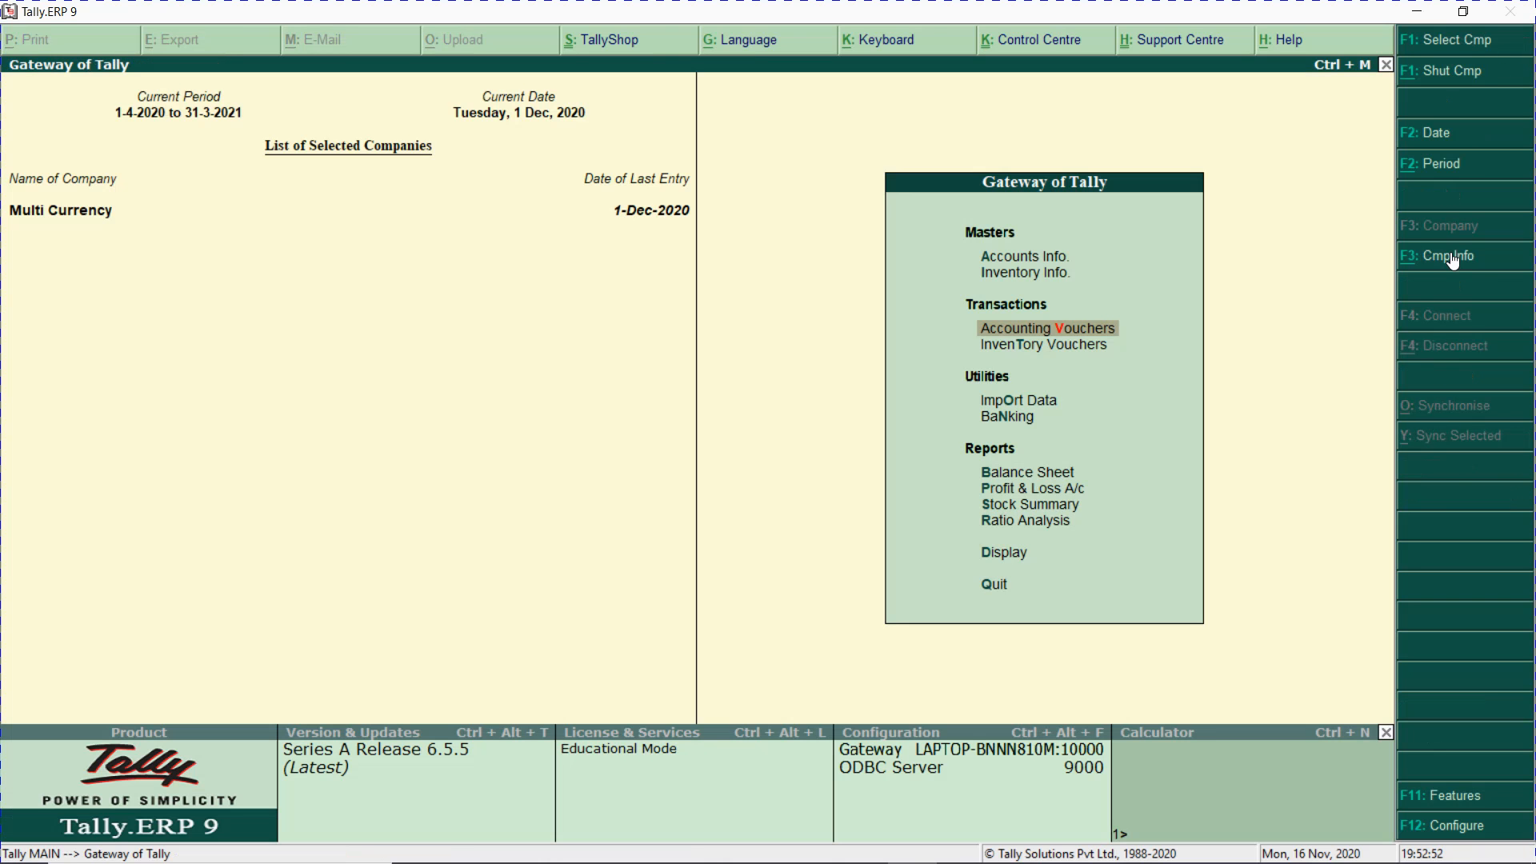
- Examine the ledger vouchers of M/s J And Co for the receipt and forex gain/loss, and return to the Gateway of Tally
{"action": "key", "text": "d"}
{"action": "key", "text": "a"}
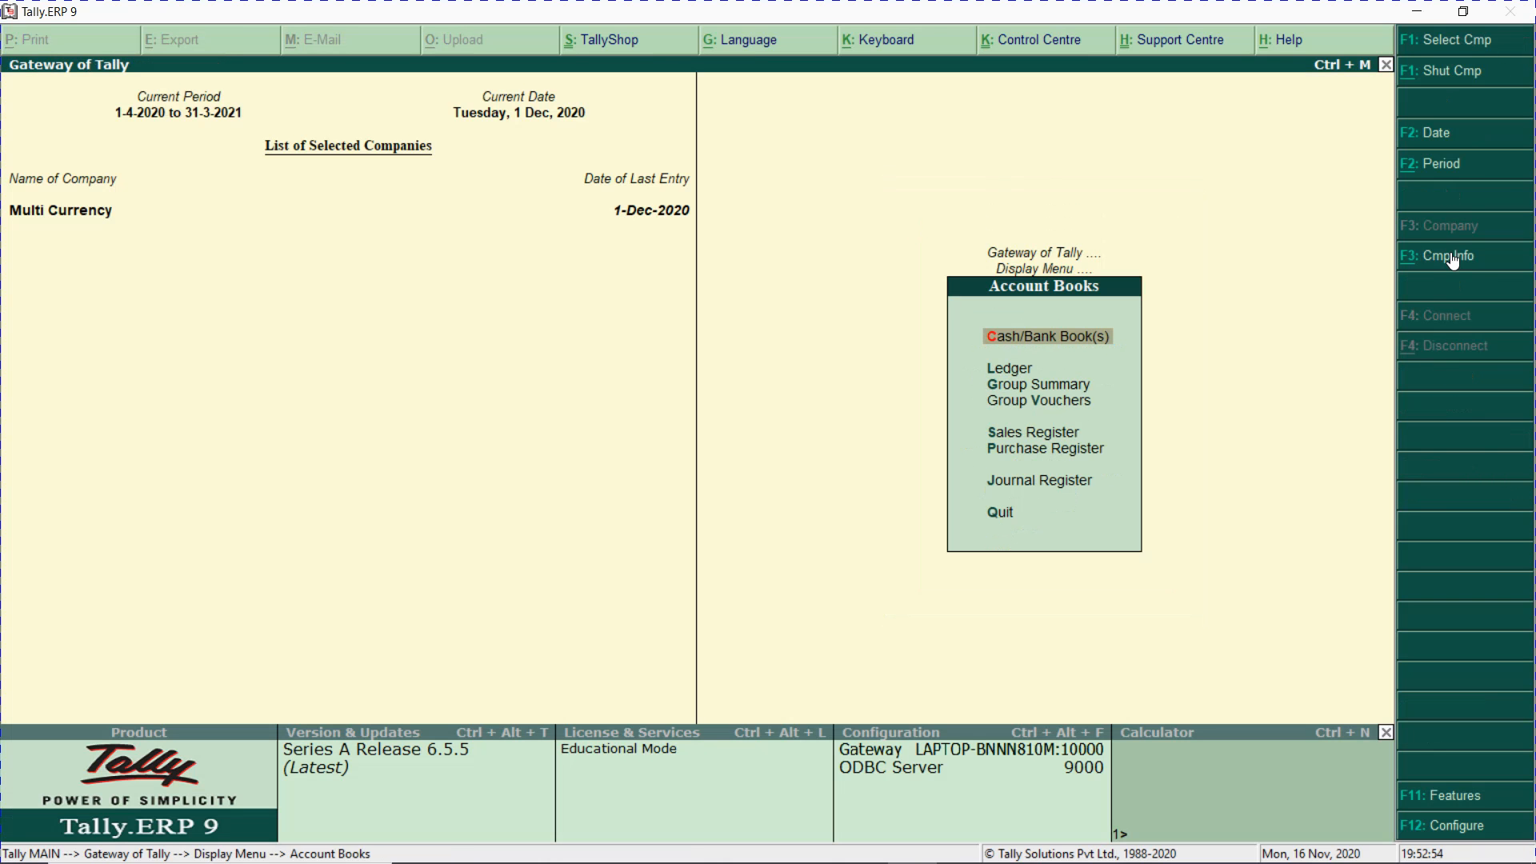
{"action": "type", "text": "lJ"}
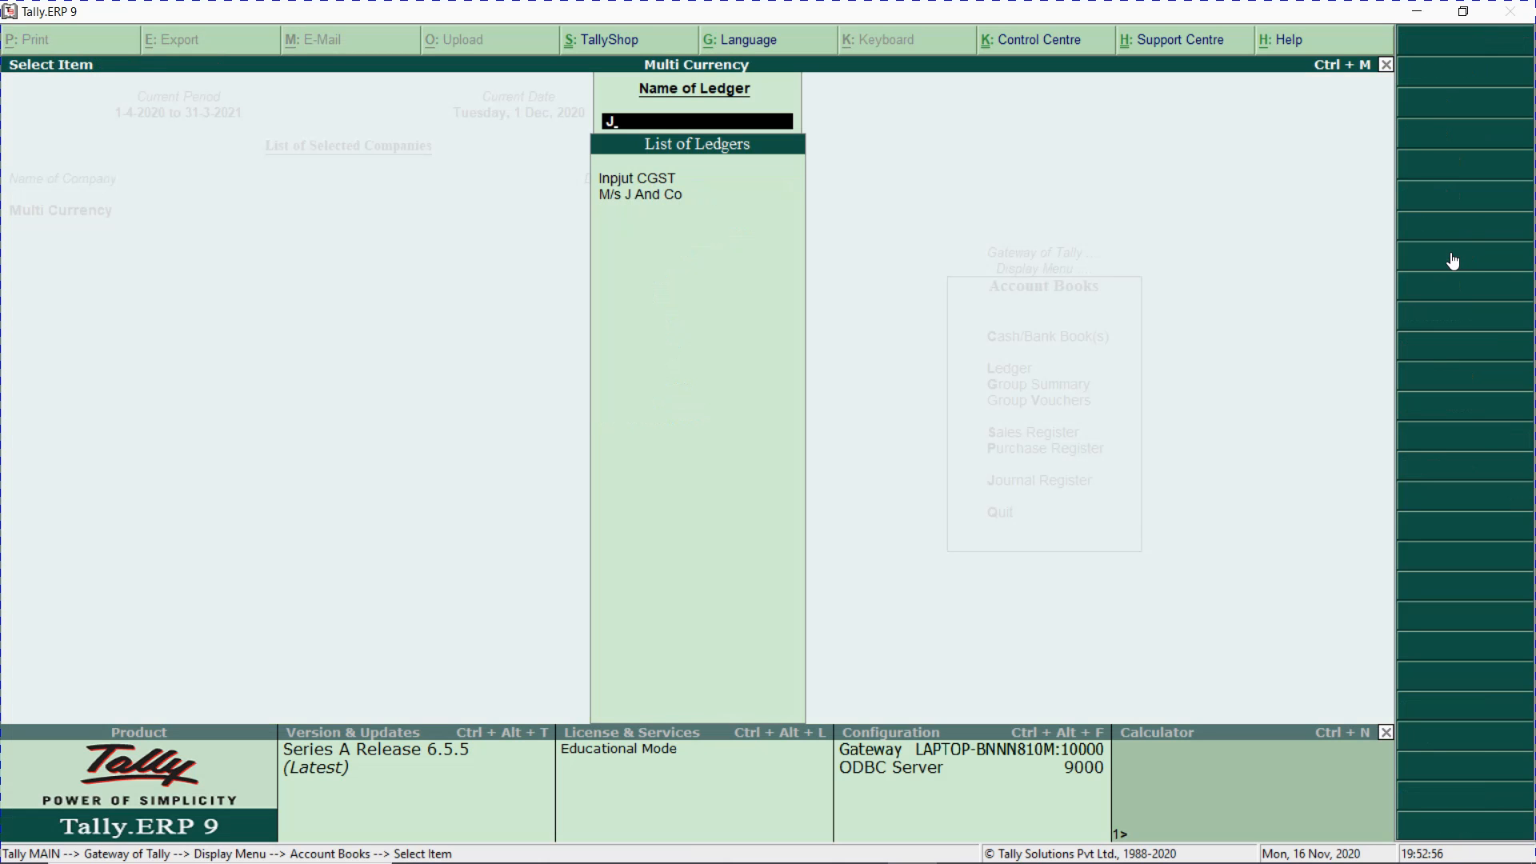
{"action": "key", "text": "Down"}
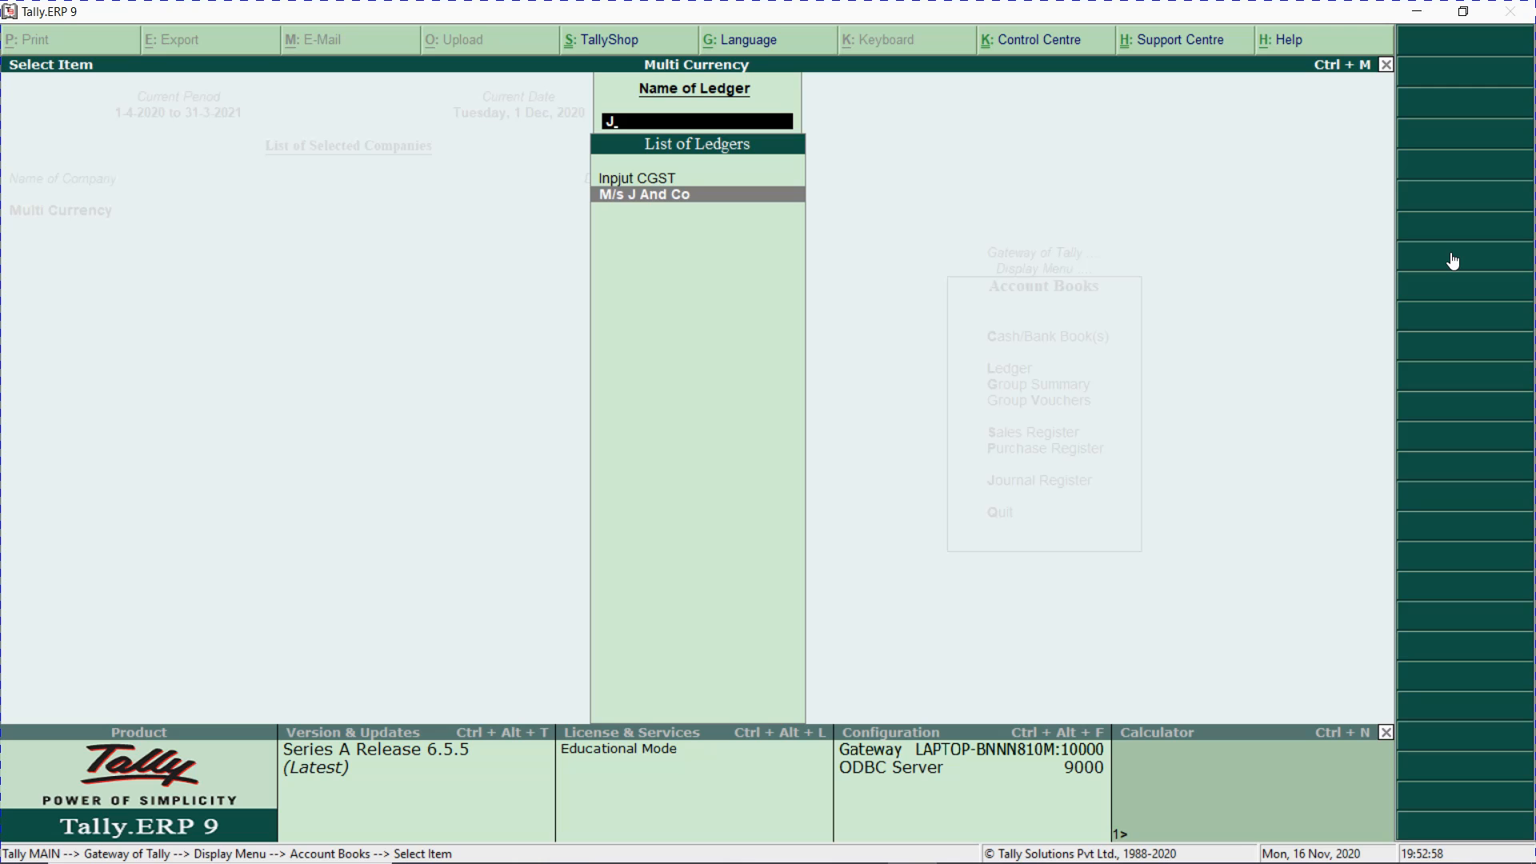
{"action": "key", "text": "Return"}
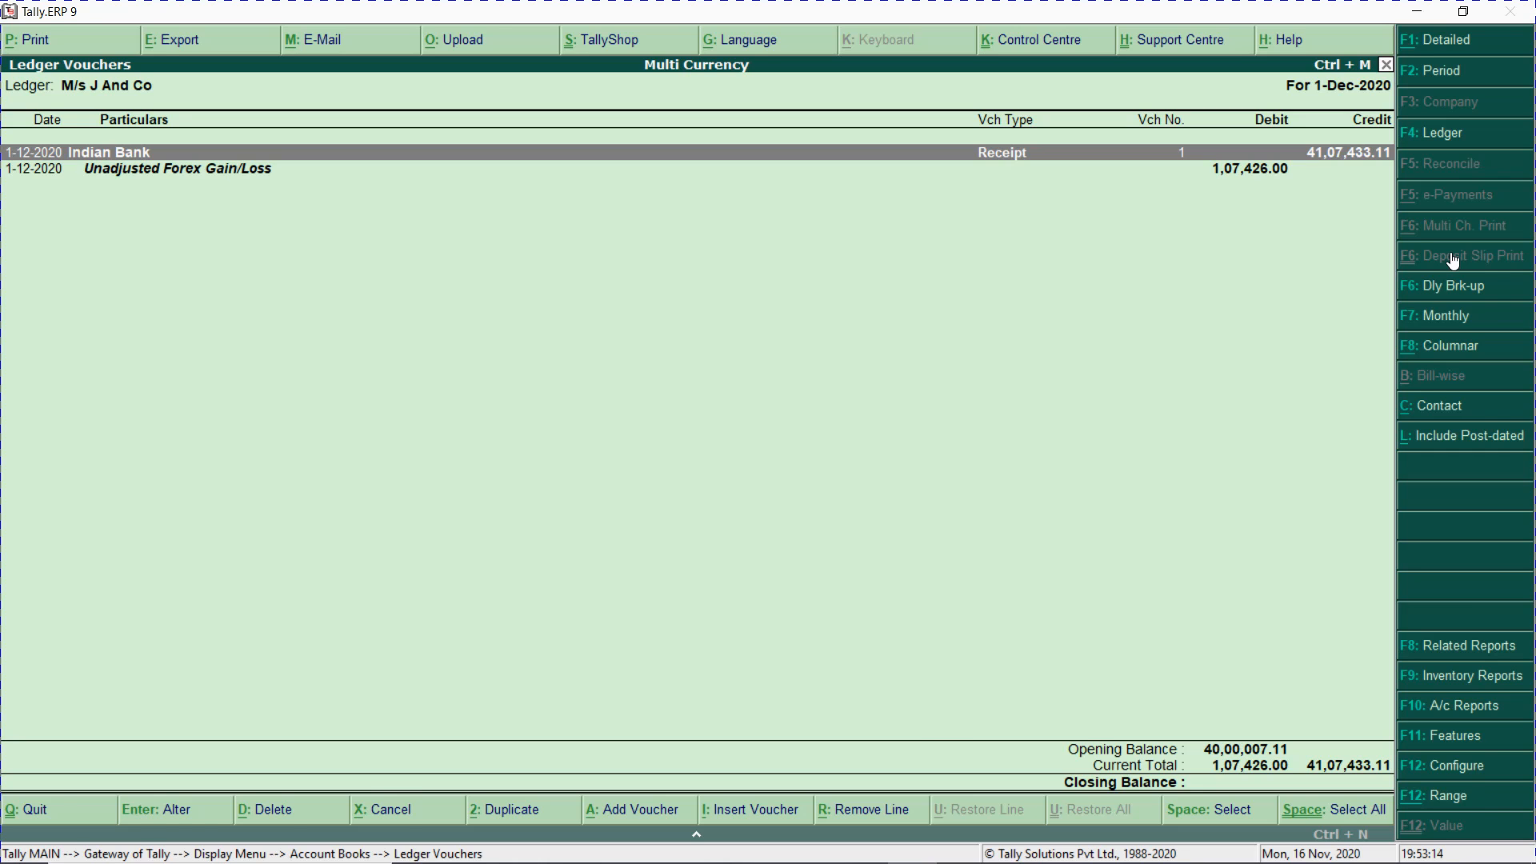
{"action": "key", "text": "Escape"}
{"action": "key", "text": "Escape"}
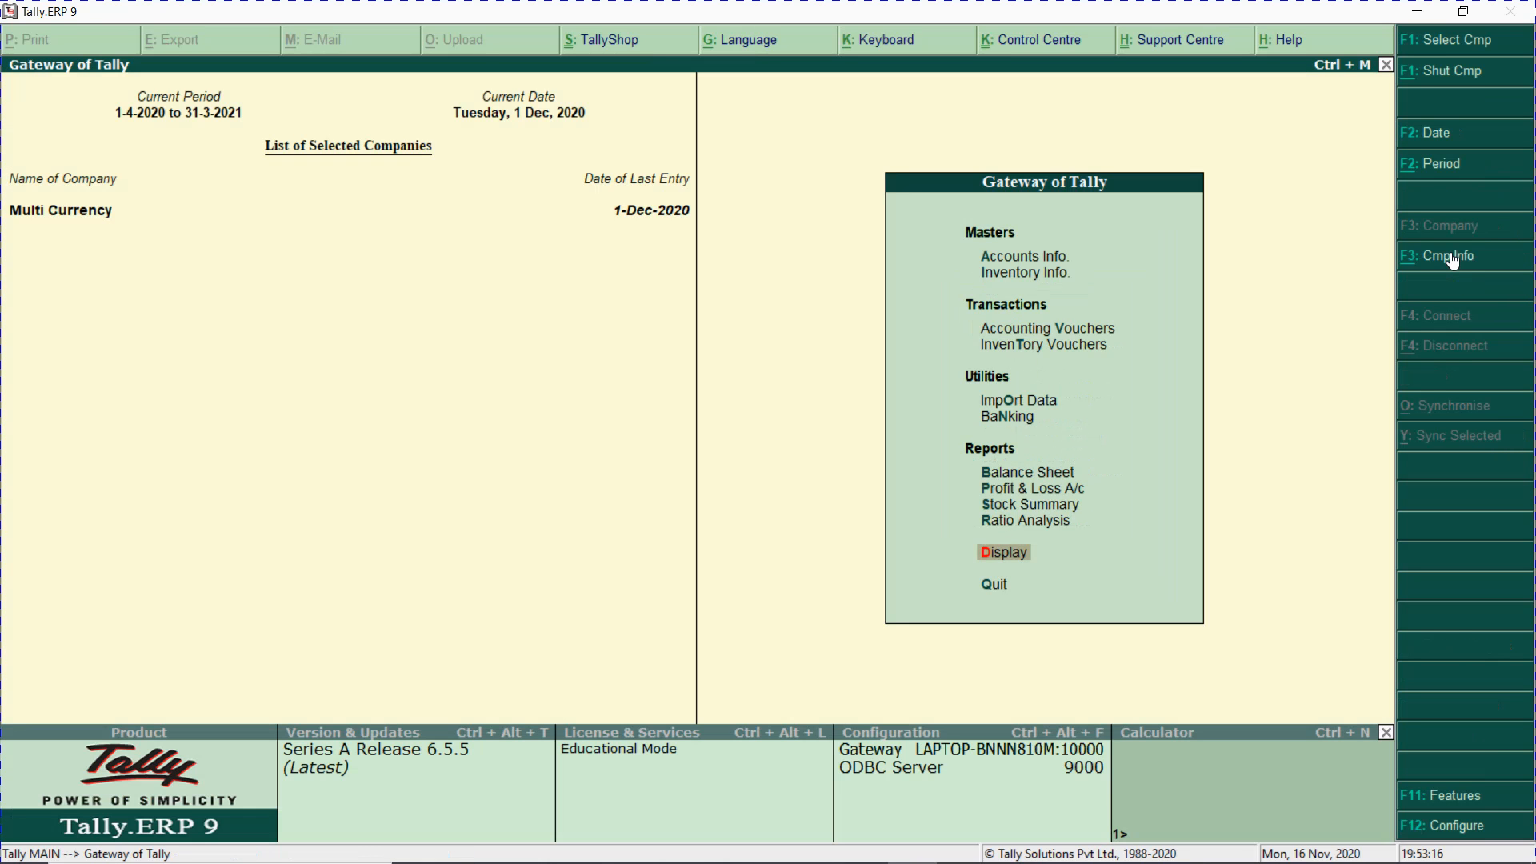
- Open the Balance Sheet in detailed view and examine the liabilities down to Unadjusted Forex Gain/Loss
{"action": "key", "text": "b"}
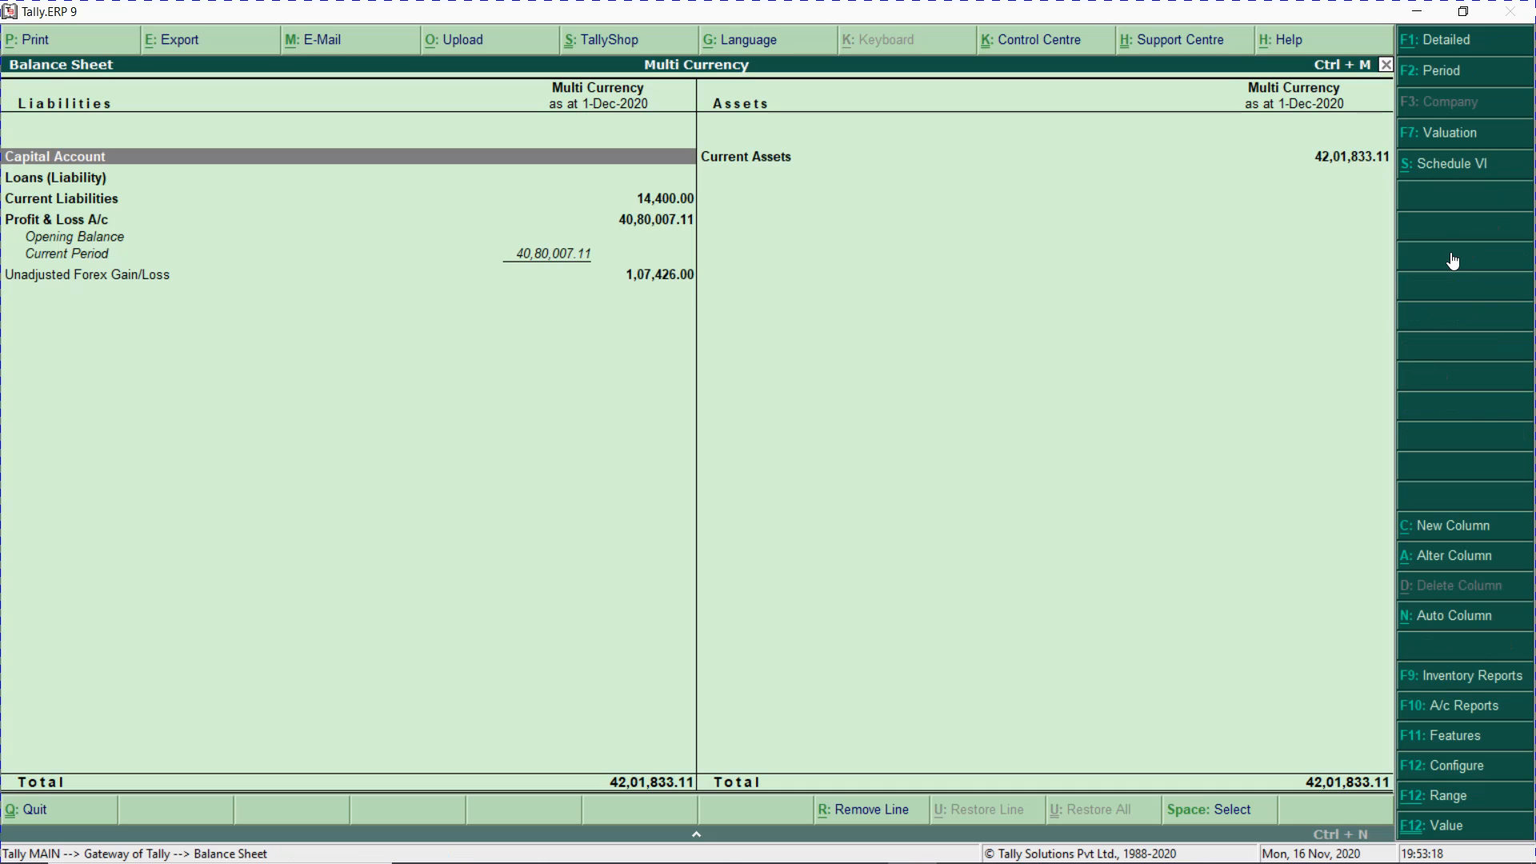
{"action": "key", "text": "alt+F1"}
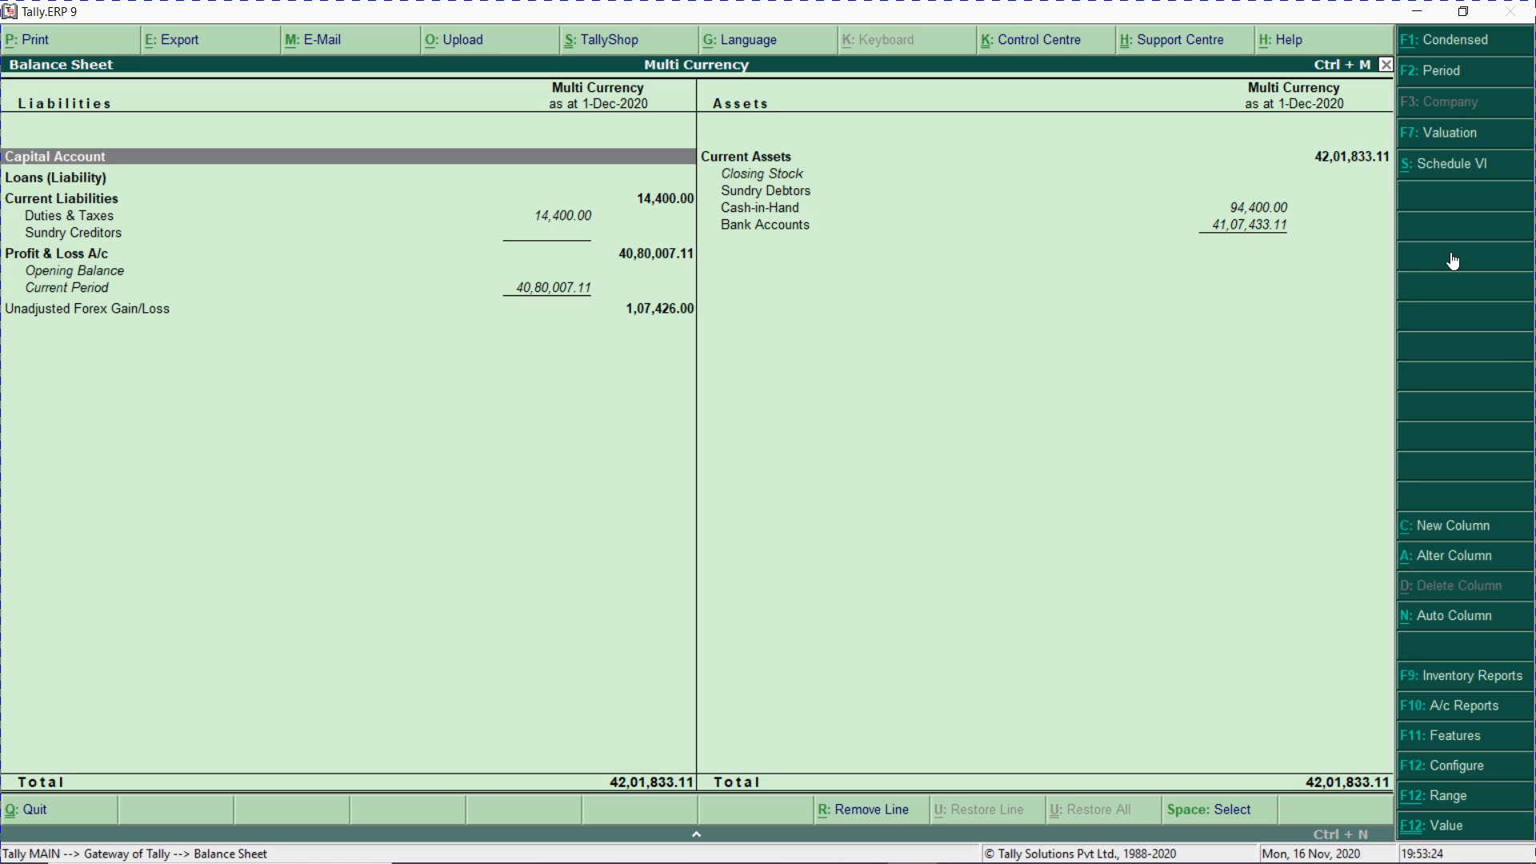
{"action": "key", "text": "Down"}
{"action": "key", "text": "Down"}
{"action": "key", "text": "Down"}
{"action": "key", "text": "Down"}
{"action": "key", "text": "Down"}
{"action": "key", "text": "Down"}
{"action": "key", "text": "Down"}
{"action": "key", "text": "Down"}
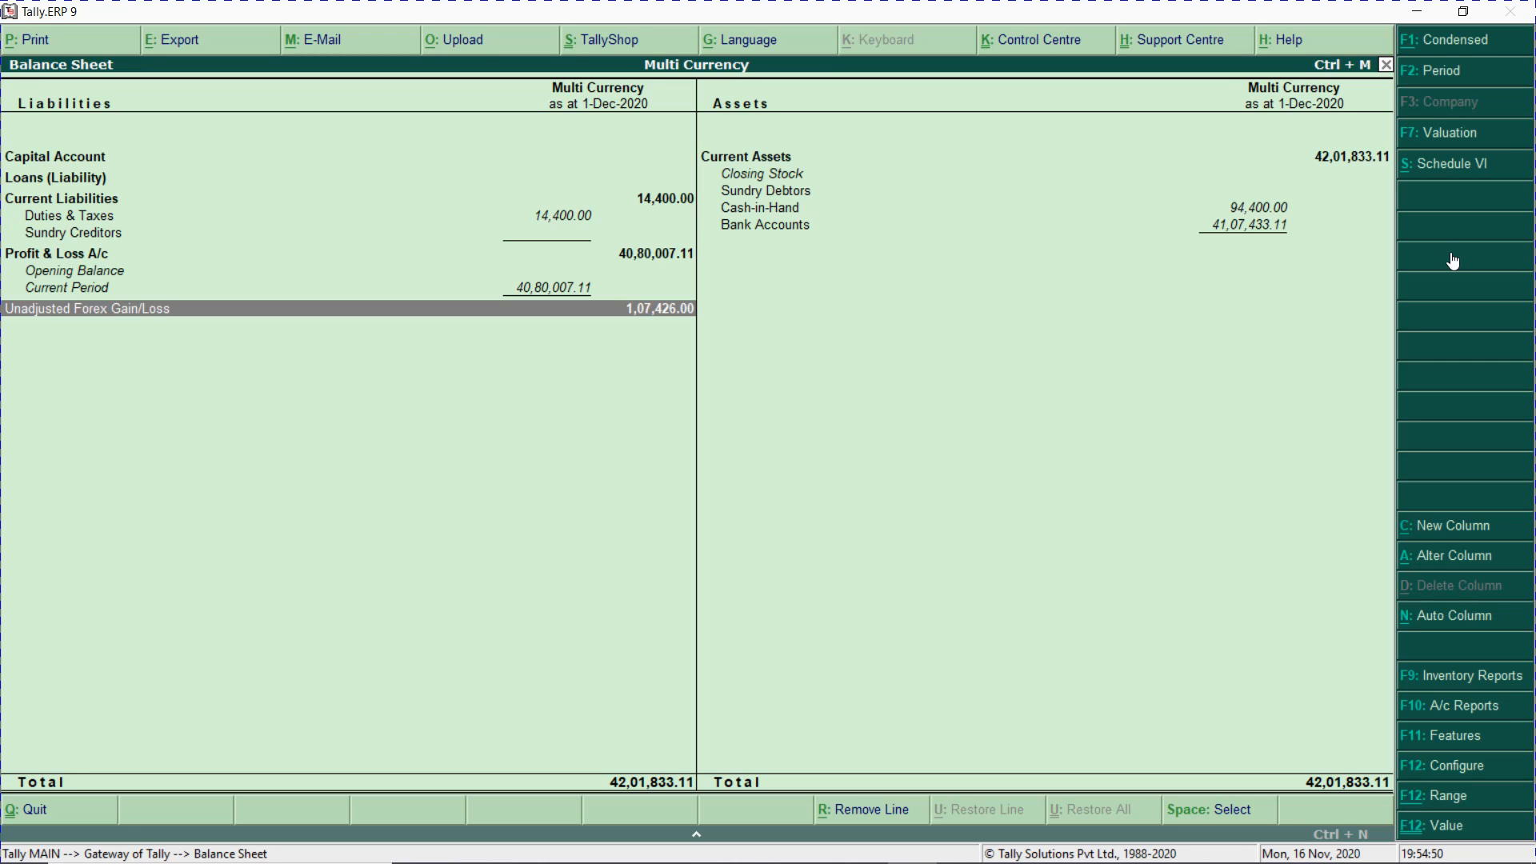
- Open the Profit & Loss A/c from the Balance Sheet, view it in detail and return to the Gateway of Tally
{"action": "key", "text": "Up"}
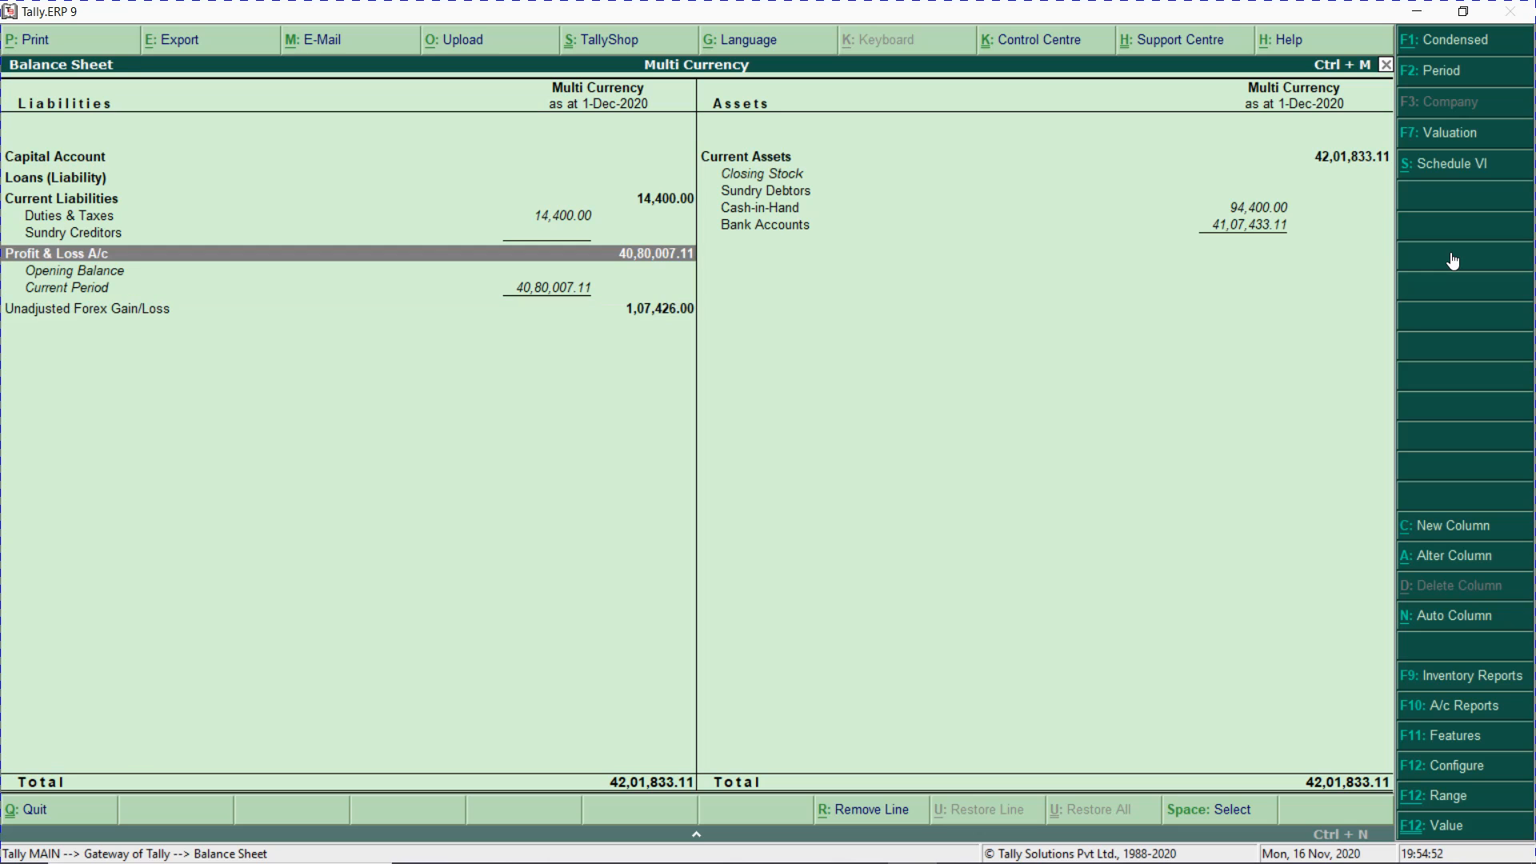
{"action": "key", "text": "Return"}
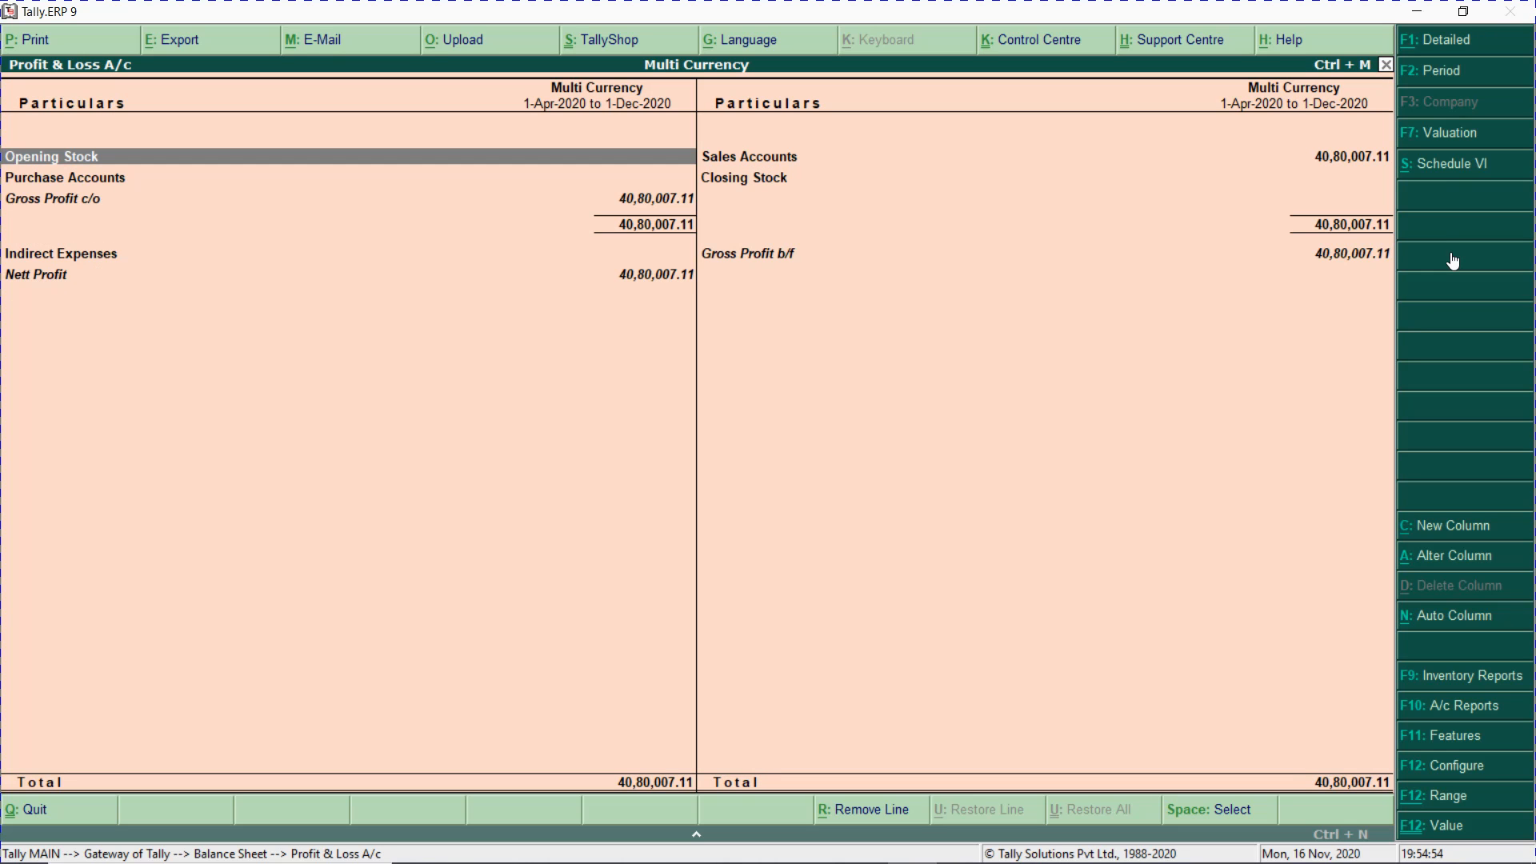
{"action": "key", "text": "alt+F1"}
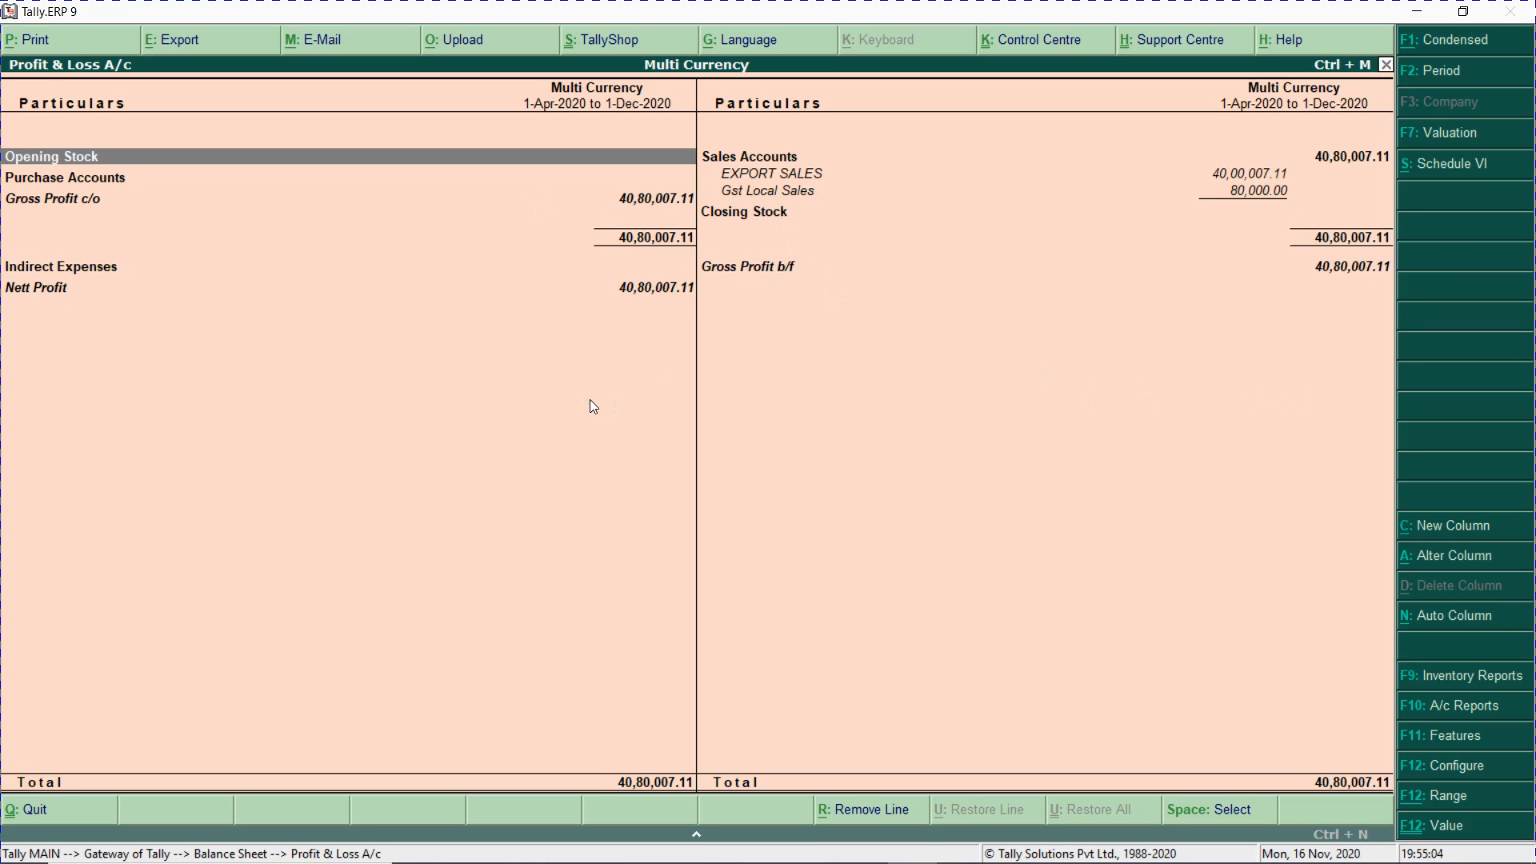
{"action": "key", "text": "Escape"}
{"action": "key", "text": "Escape"}
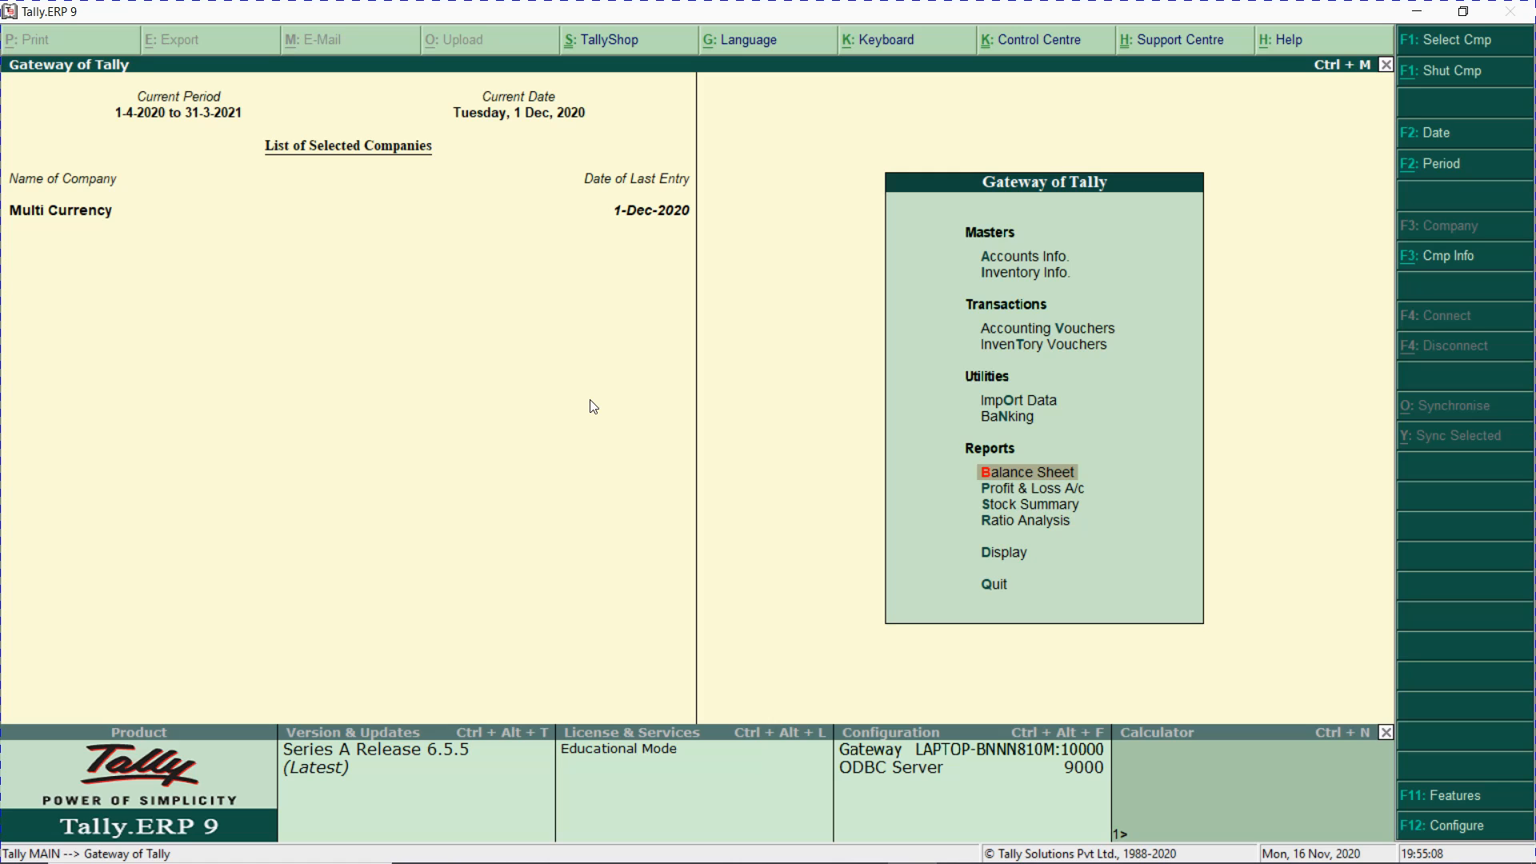
- Start an accounting voucher of journal type Forex Loss Or Gain with the voucher class Forex Loss Or Gain
{"action": "key", "text": "v"}
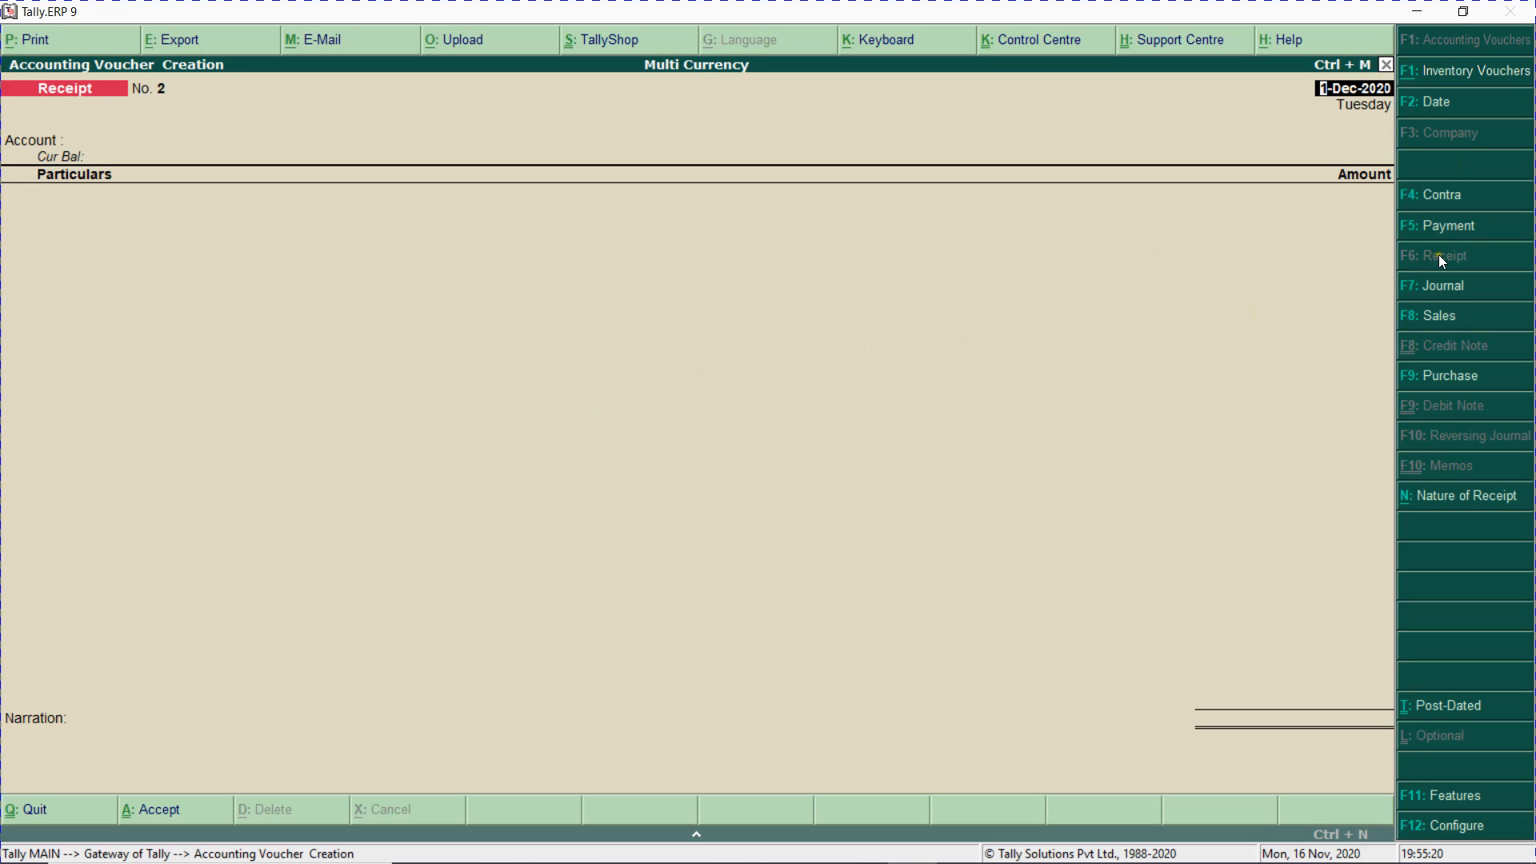
{"action": "left_click", "coordinate": [1458, 296]}
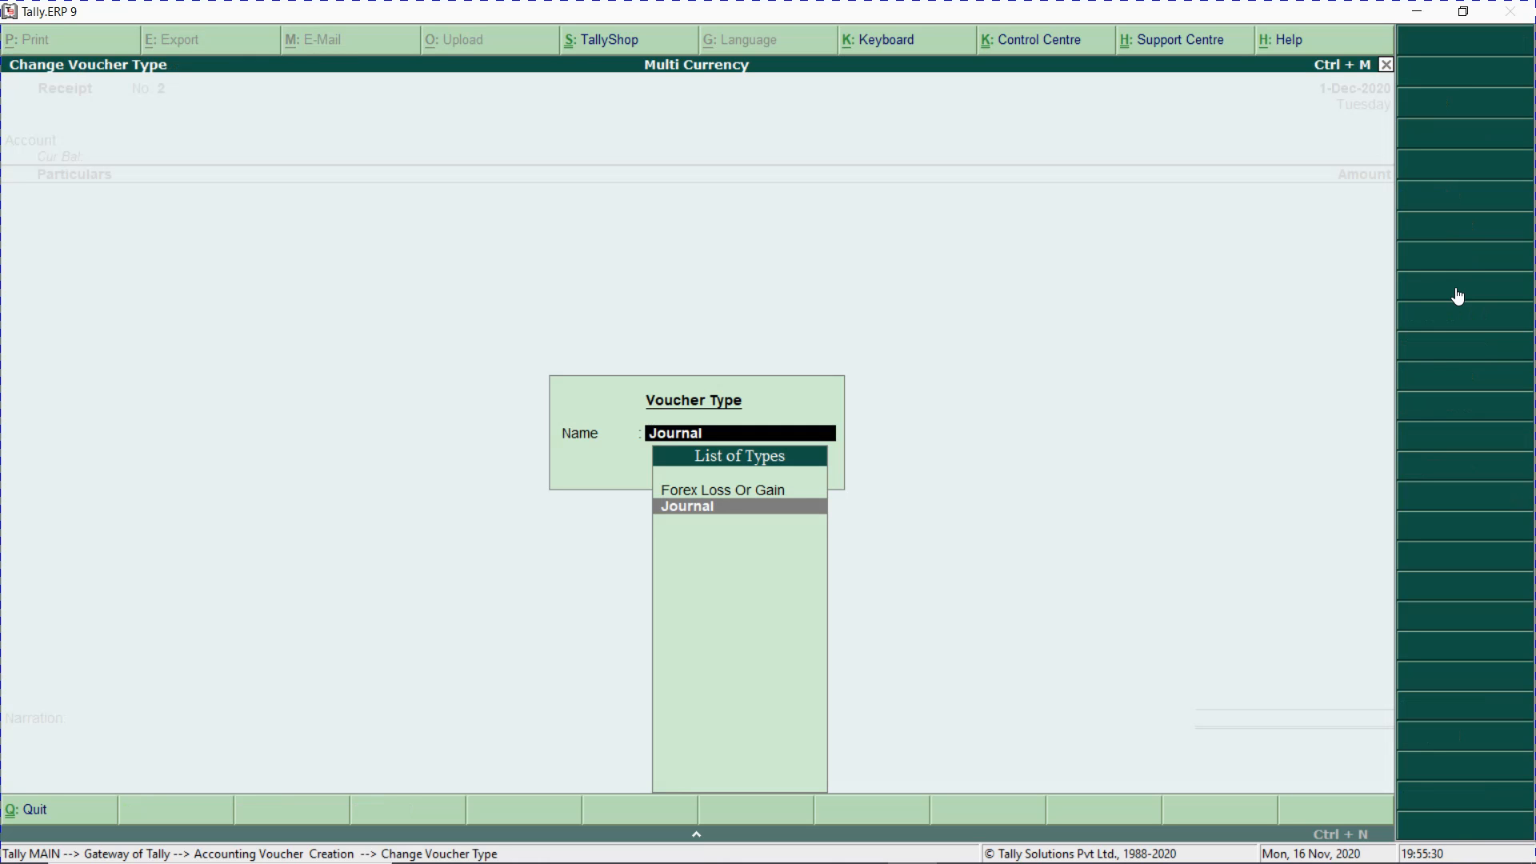
{"action": "key", "text": "Up"}
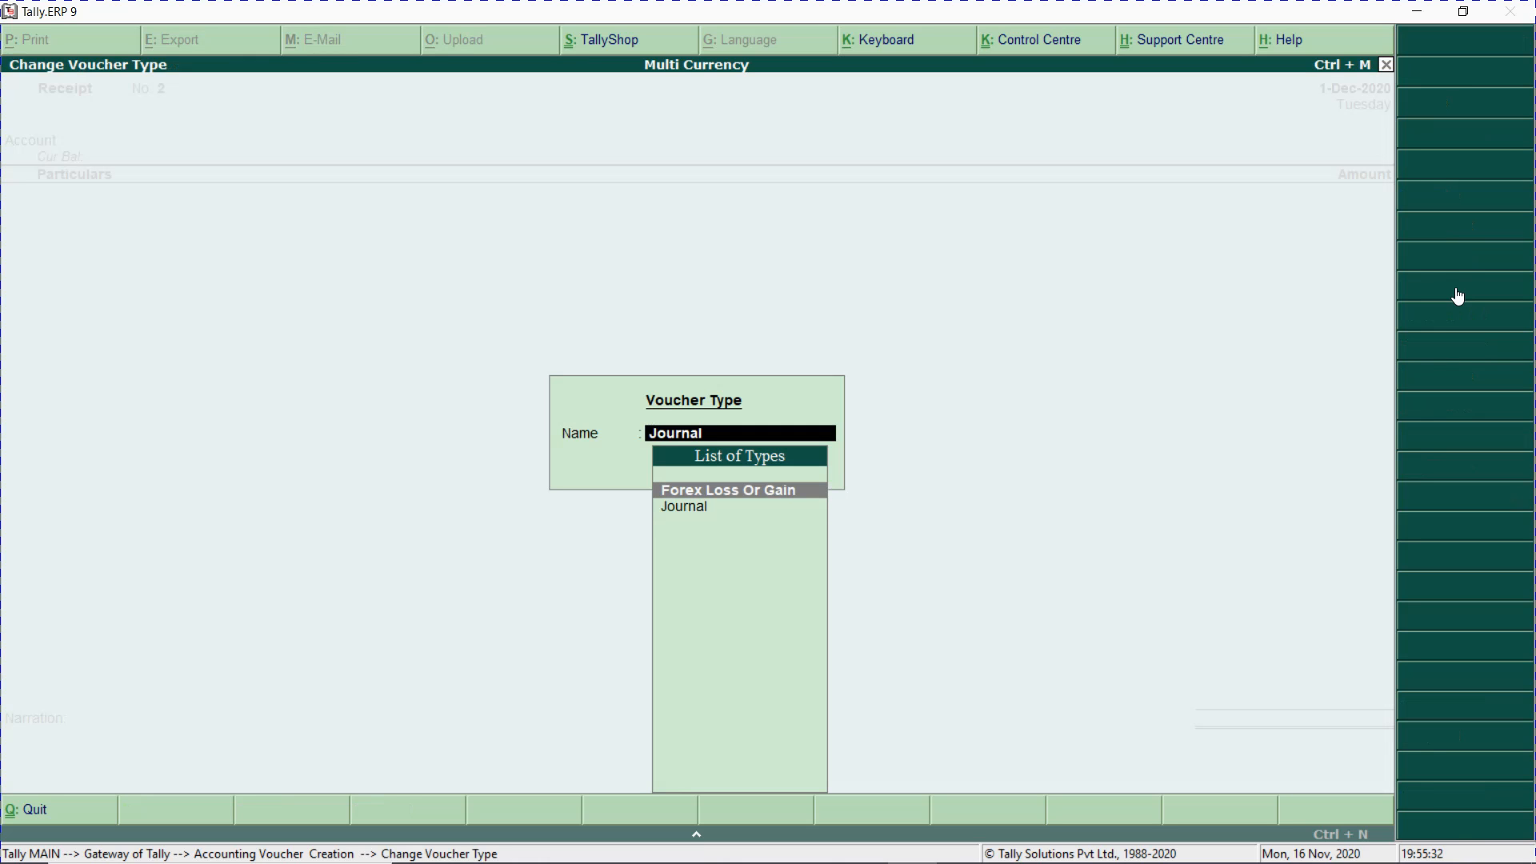
{"action": "key", "text": "Return"}
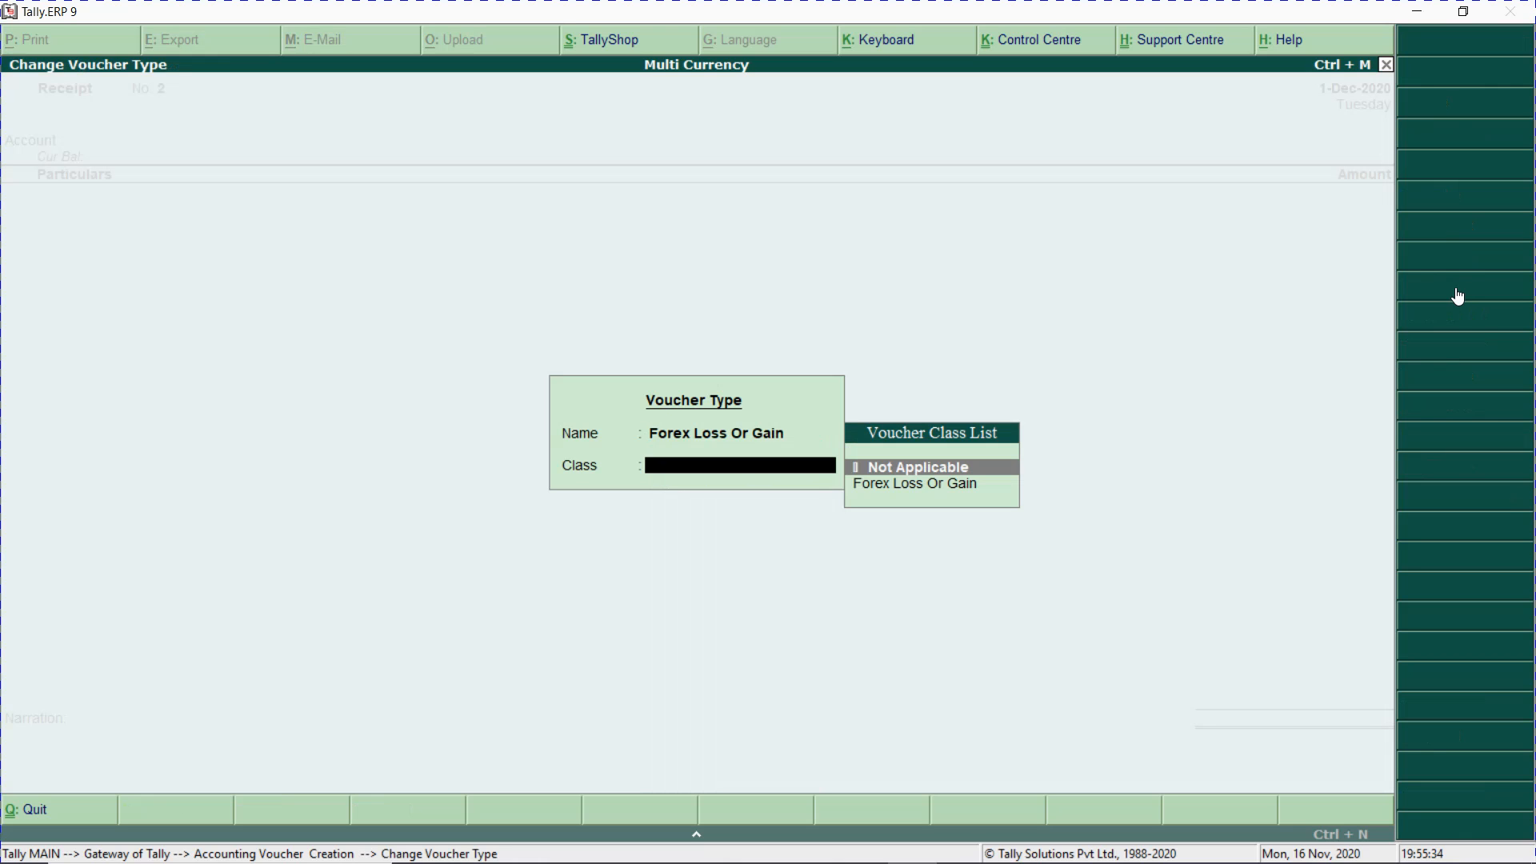
{"action": "key", "text": "Down"}
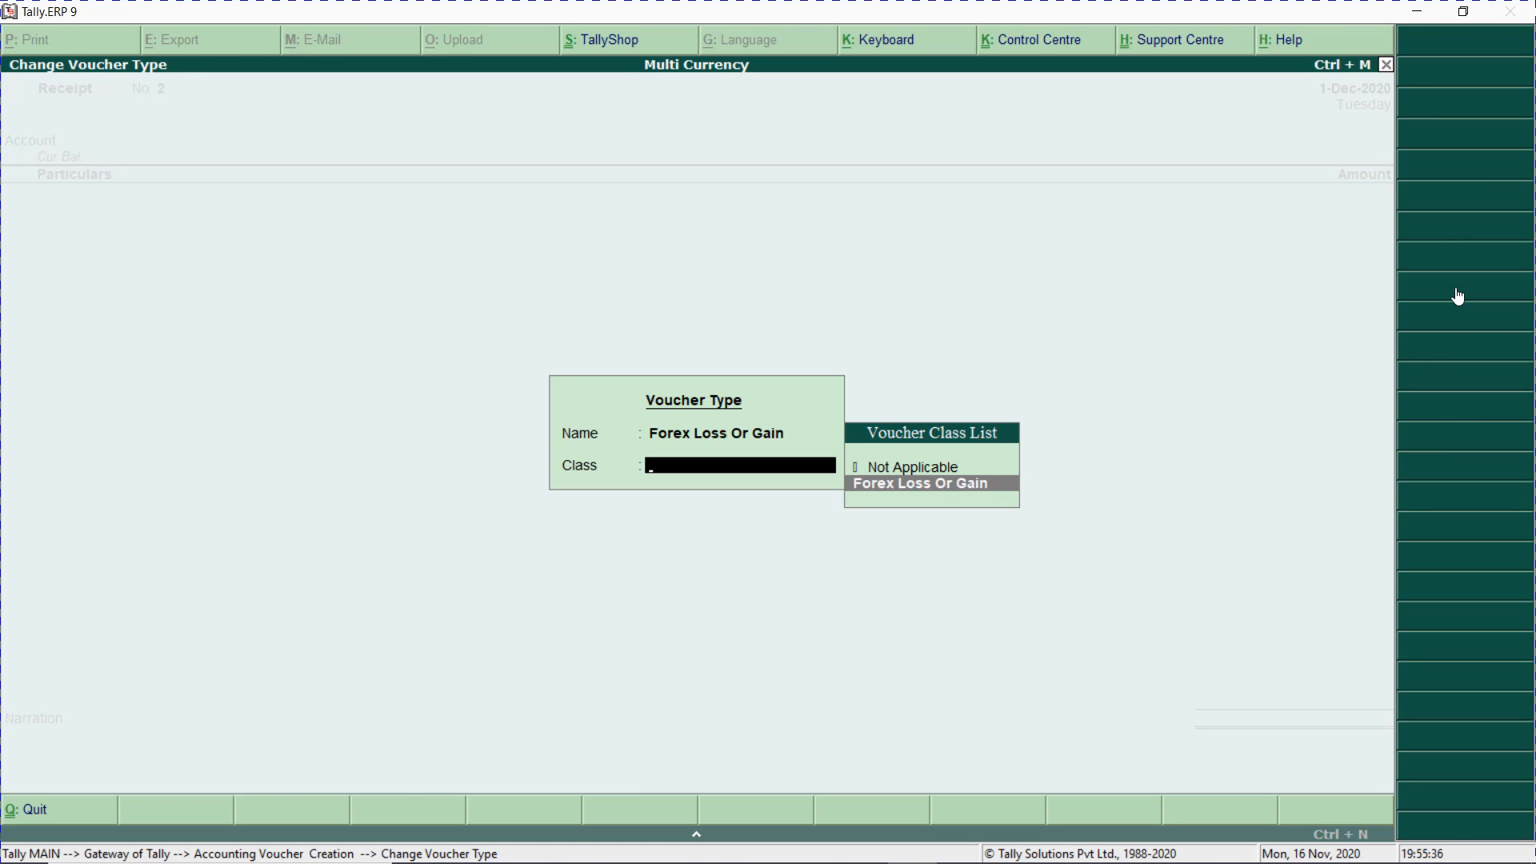
{"action": "key", "text": "Return"}
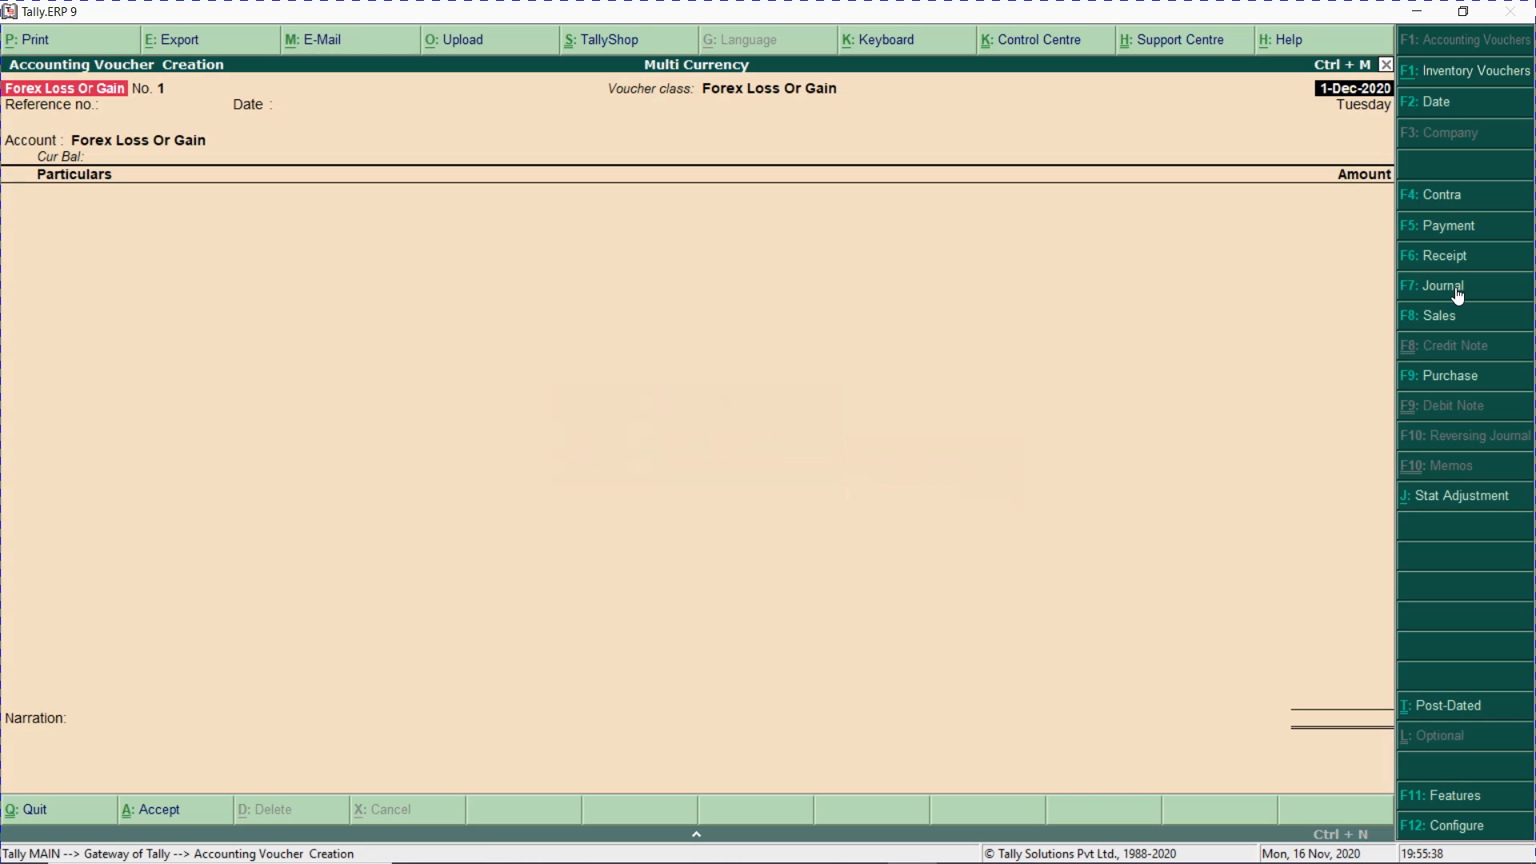
- Keep the voucher date, leave the reference details empty and add M/s J And Co with its proposed adjustment amount
{"action": "key", "text": "Return"}
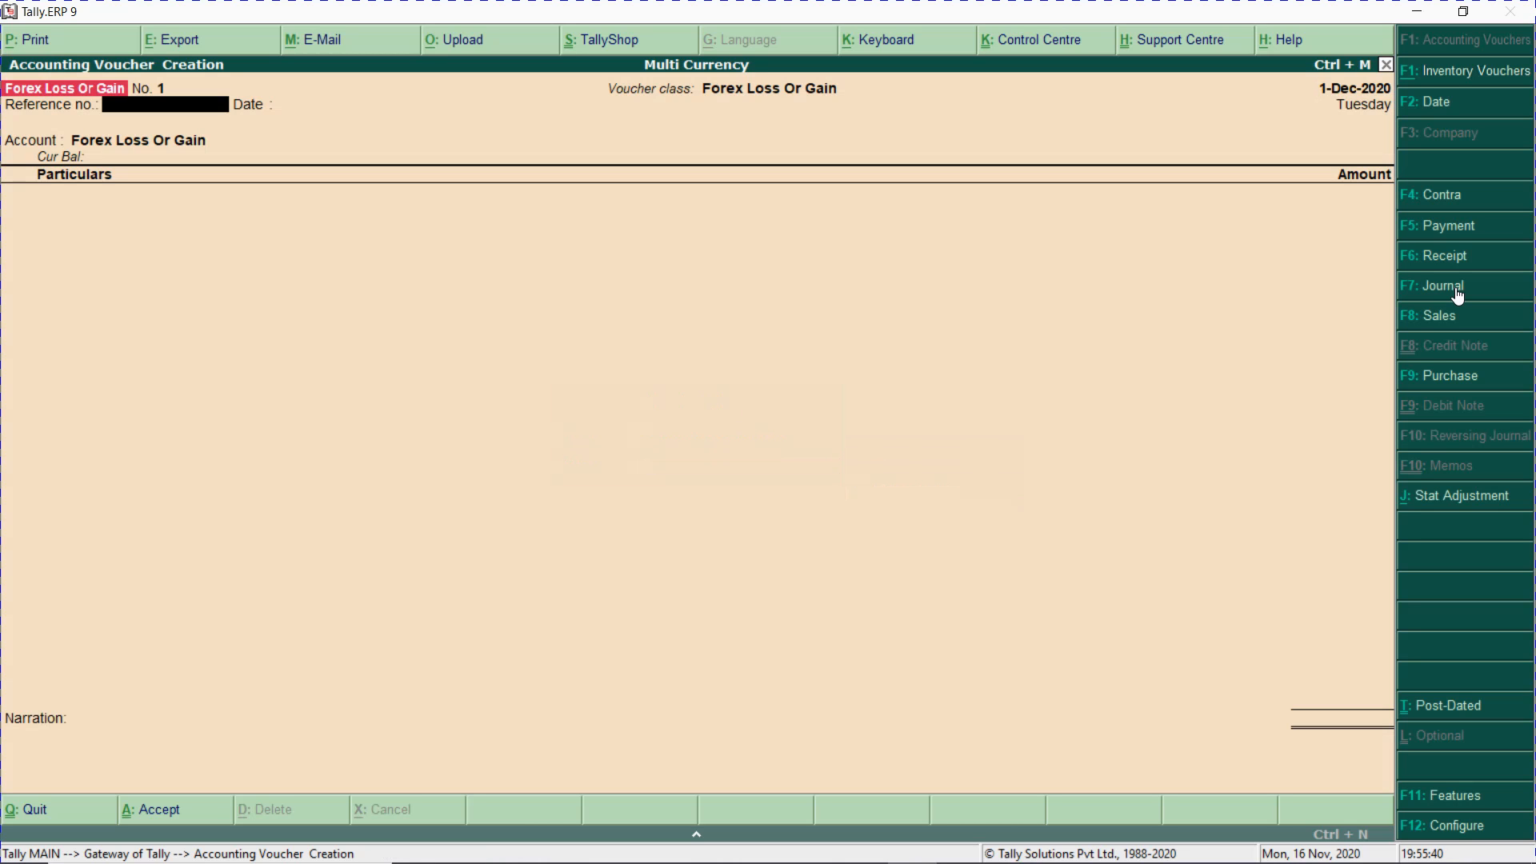
{"action": "key", "text": "Return"}
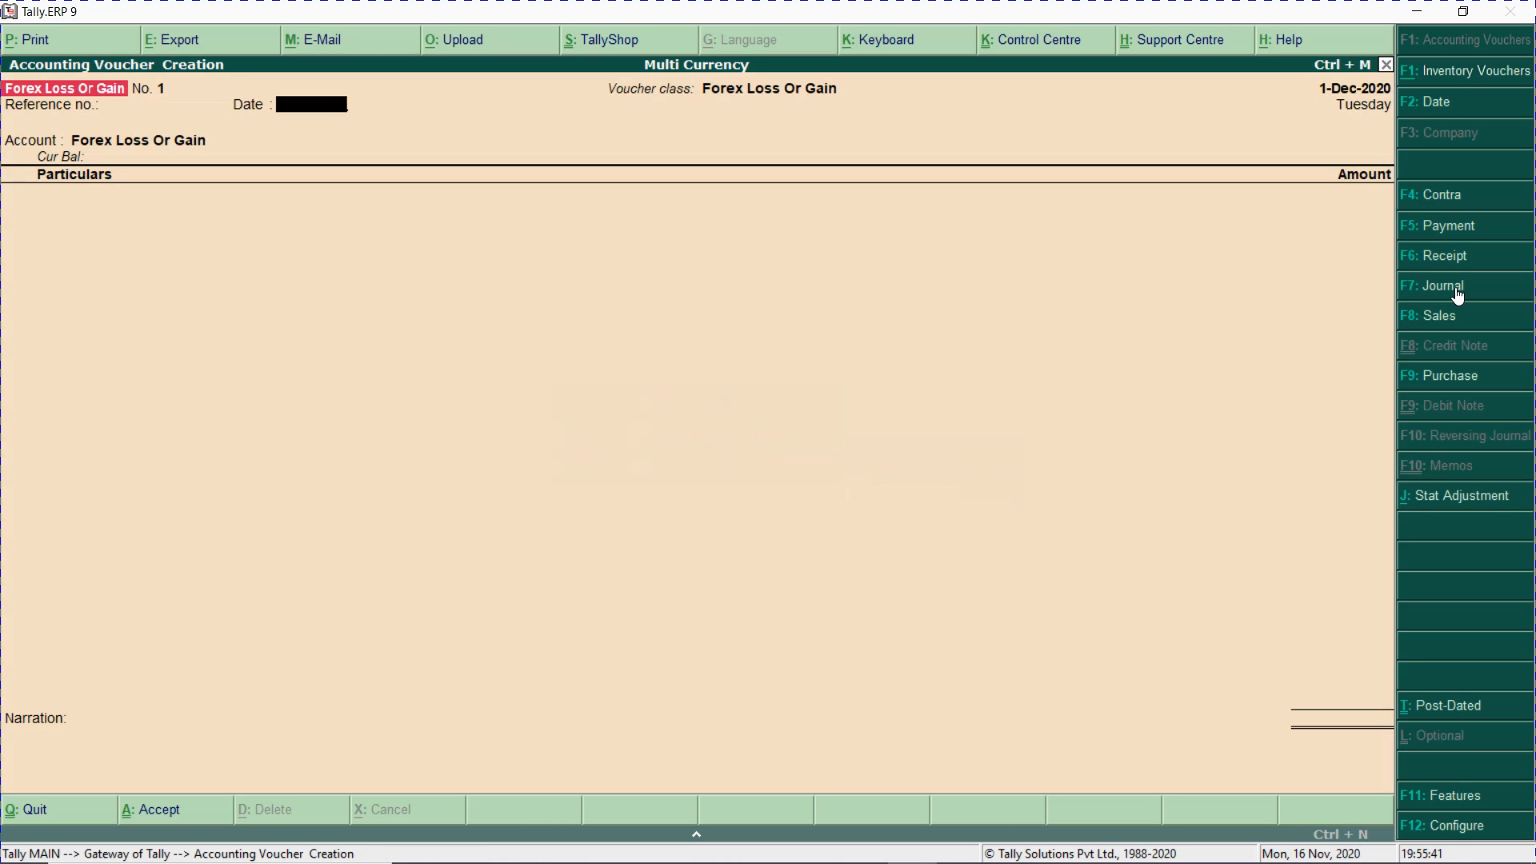
{"action": "key", "text": "Return"}
{"action": "type", "text": "J"}
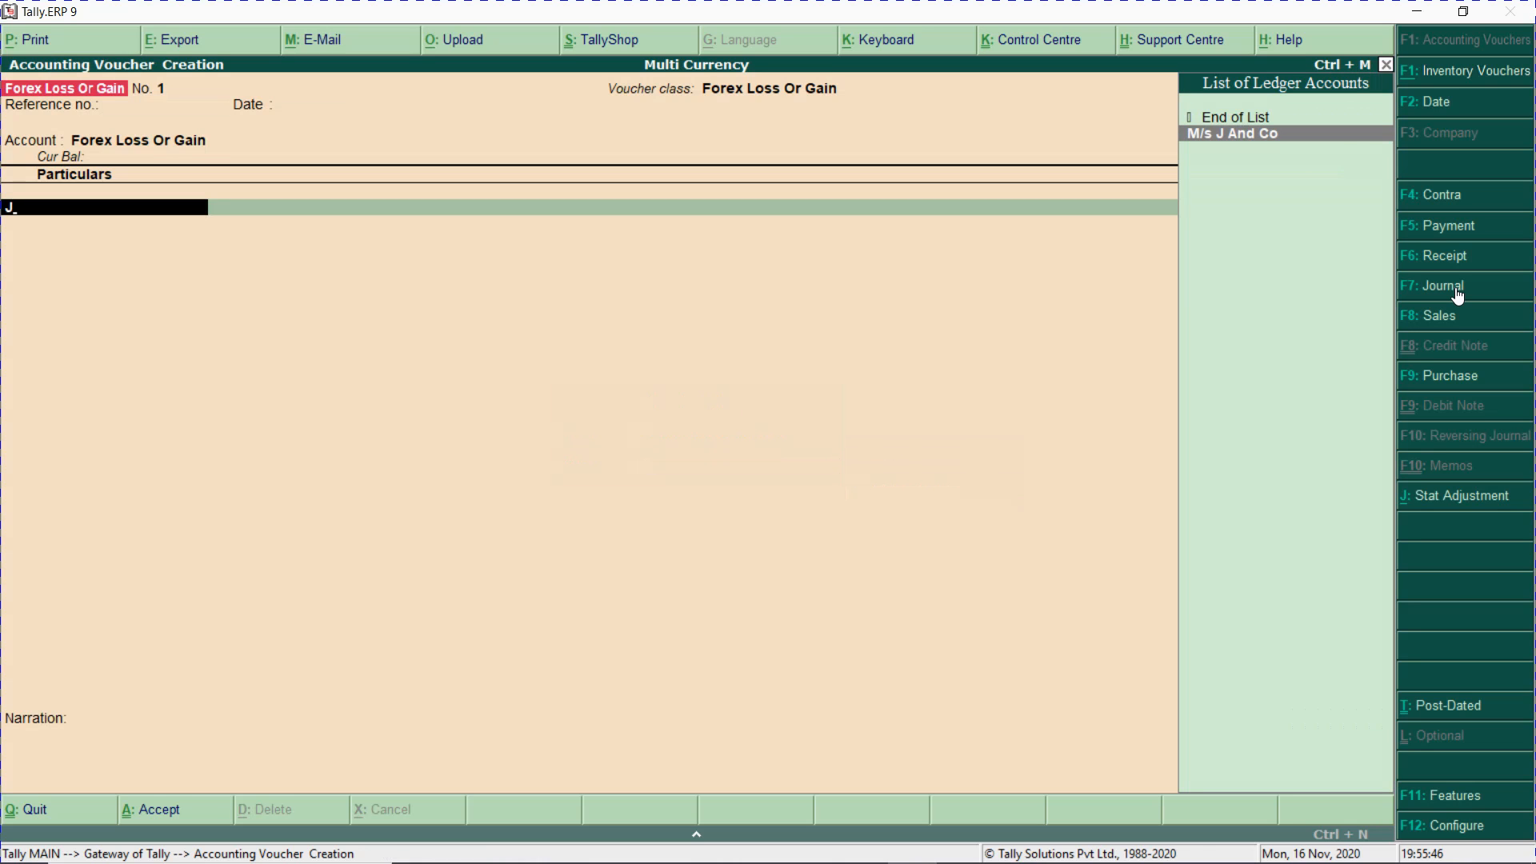
{"action": "key", "text": "Return"}
{"action": "key", "text": "Return"}
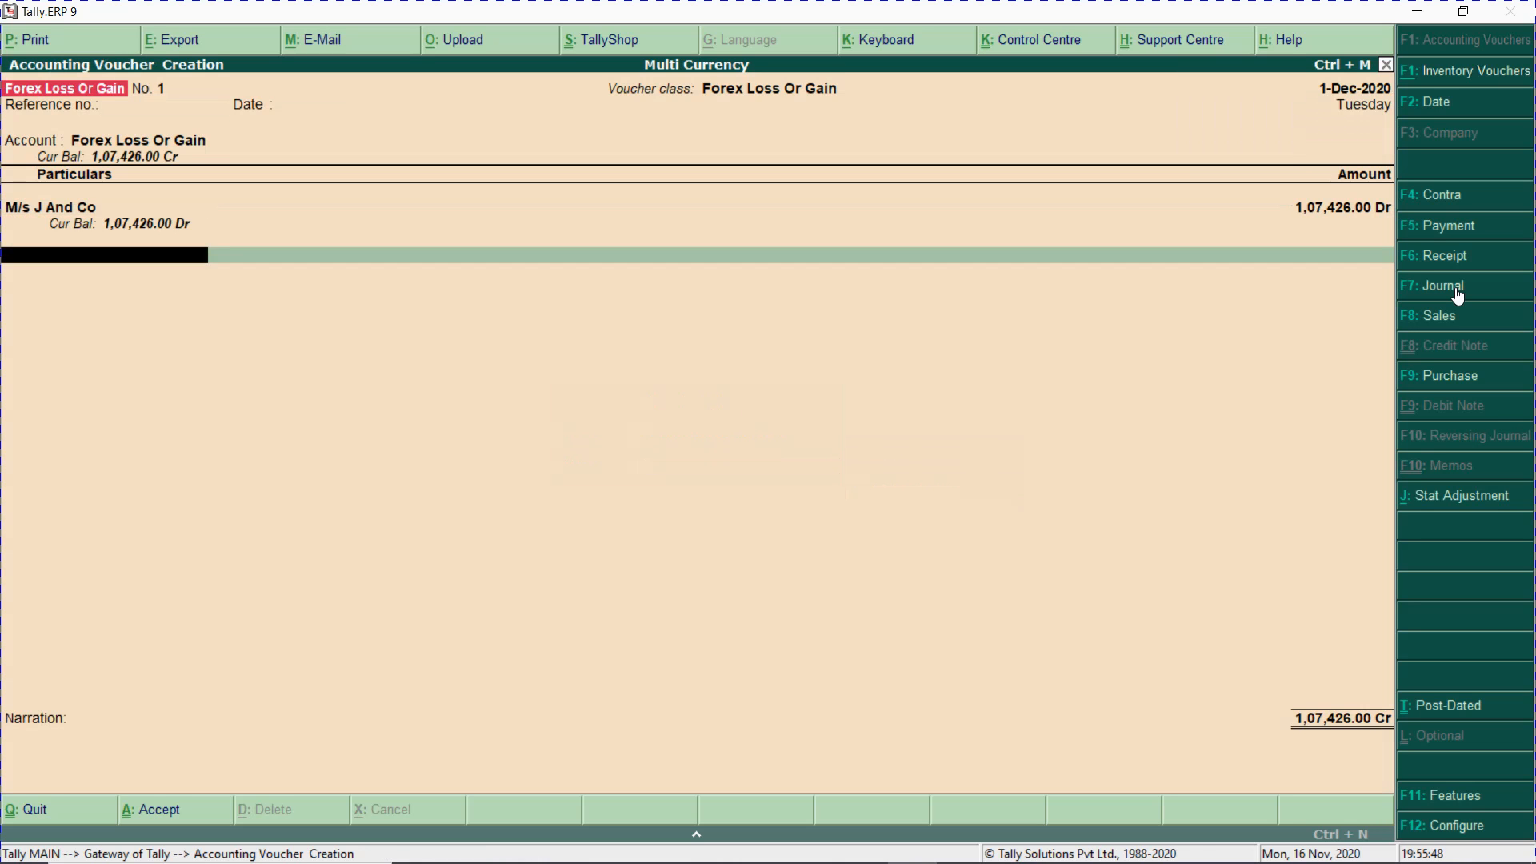
- End the ledger entries, leave the narration empty, save the Forex Loss Or Gain voucher and return to the Gateway of Tally
{"action": "key", "text": "Return"}
{"action": "key", "text": "Return"}
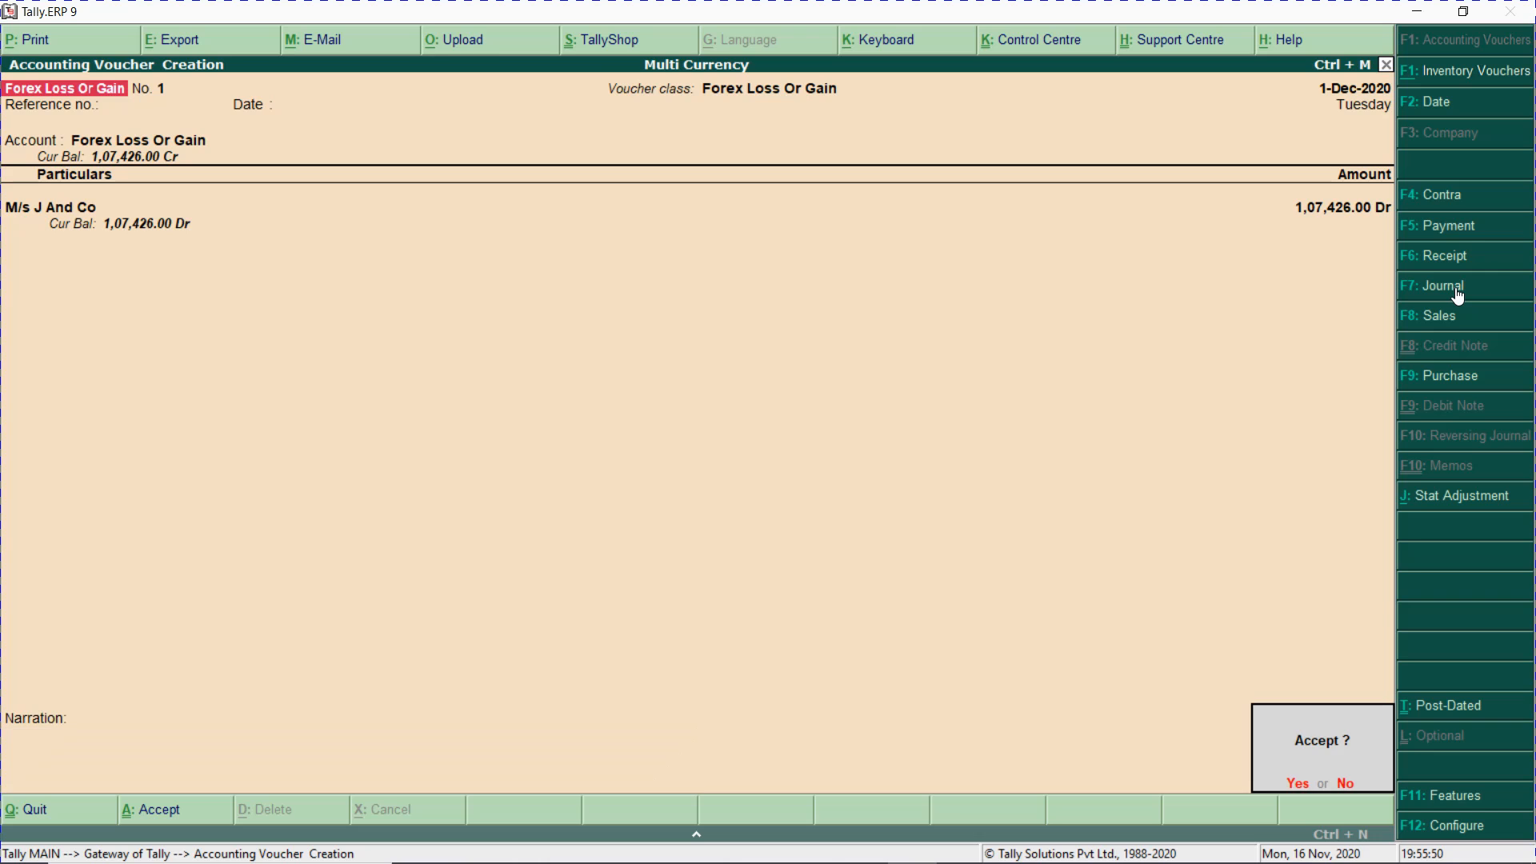
{"action": "key", "text": "Return"}
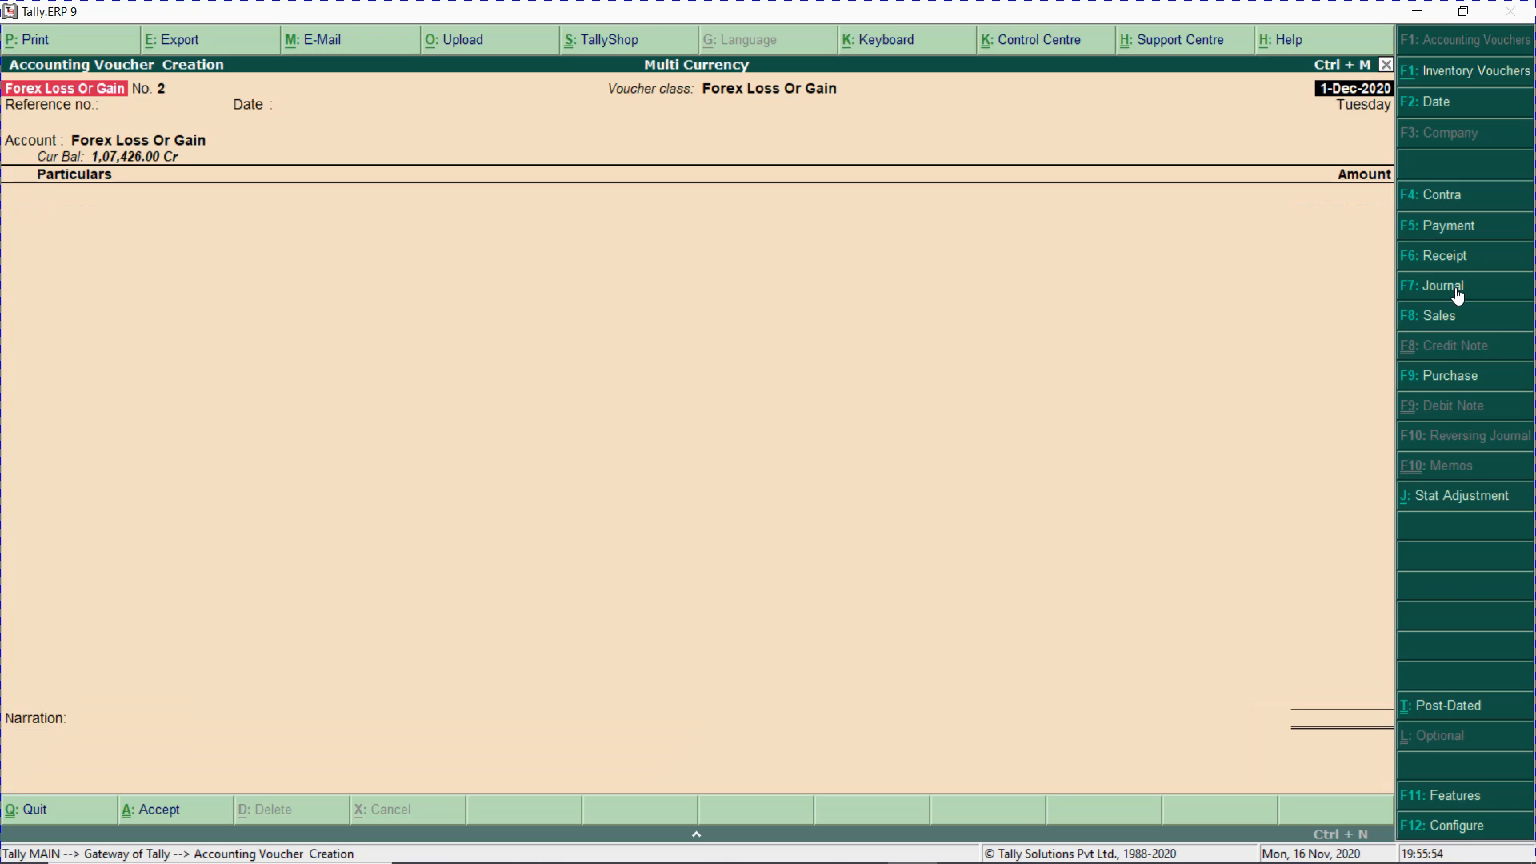
{"action": "key", "text": "Escape"}
{"action": "key", "text": "Return"}
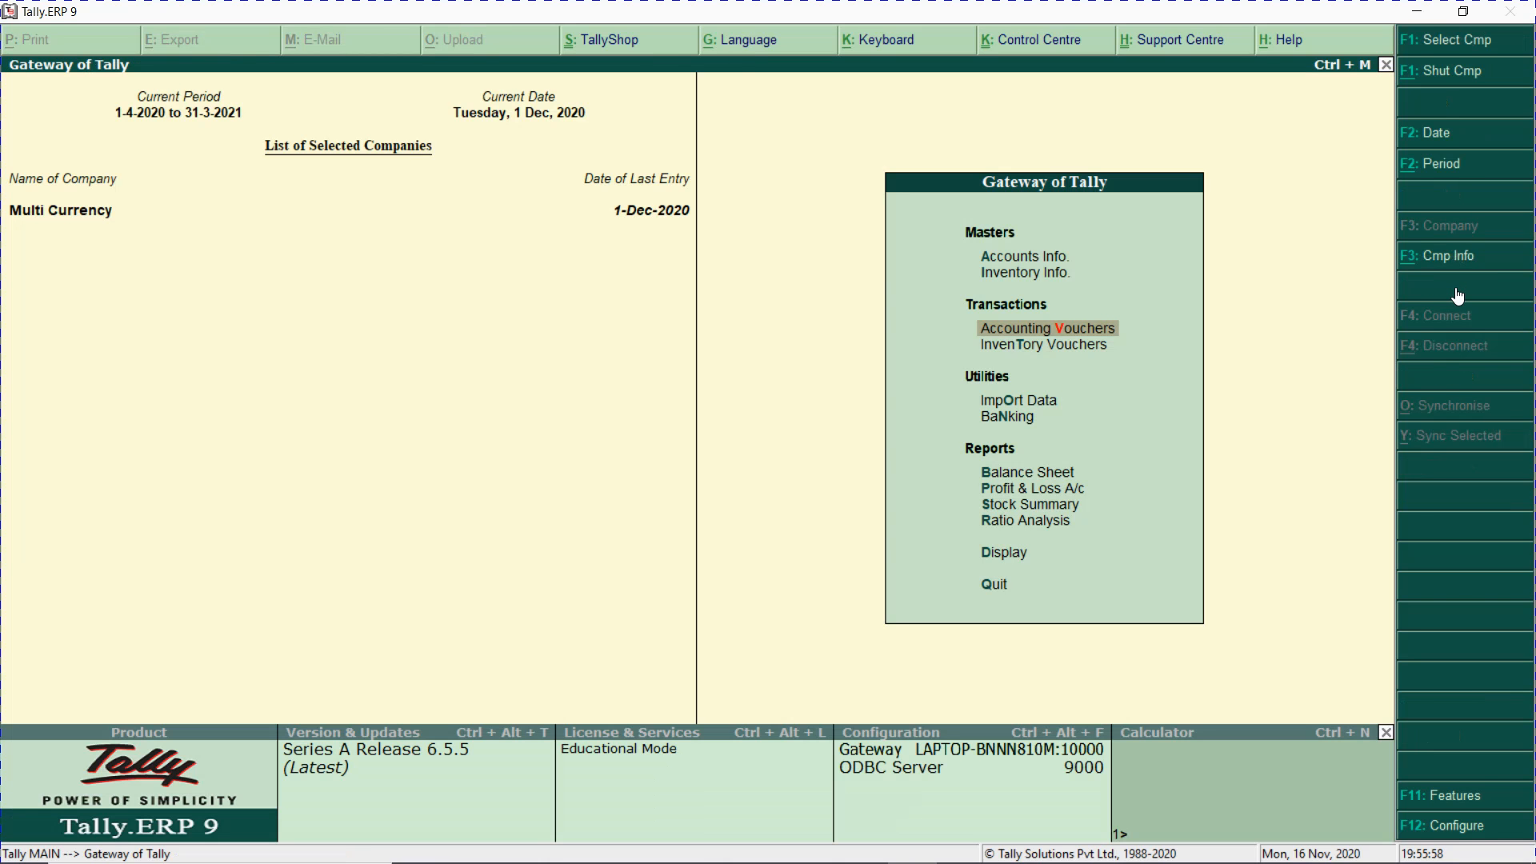
- Examine the detailed Balance Sheet and its Profit & Loss A/c for the forex adjustment, and return to the Gateway of Tally
{"action": "key", "text": "b"}
{"action": "key", "text": "alt+F1"}
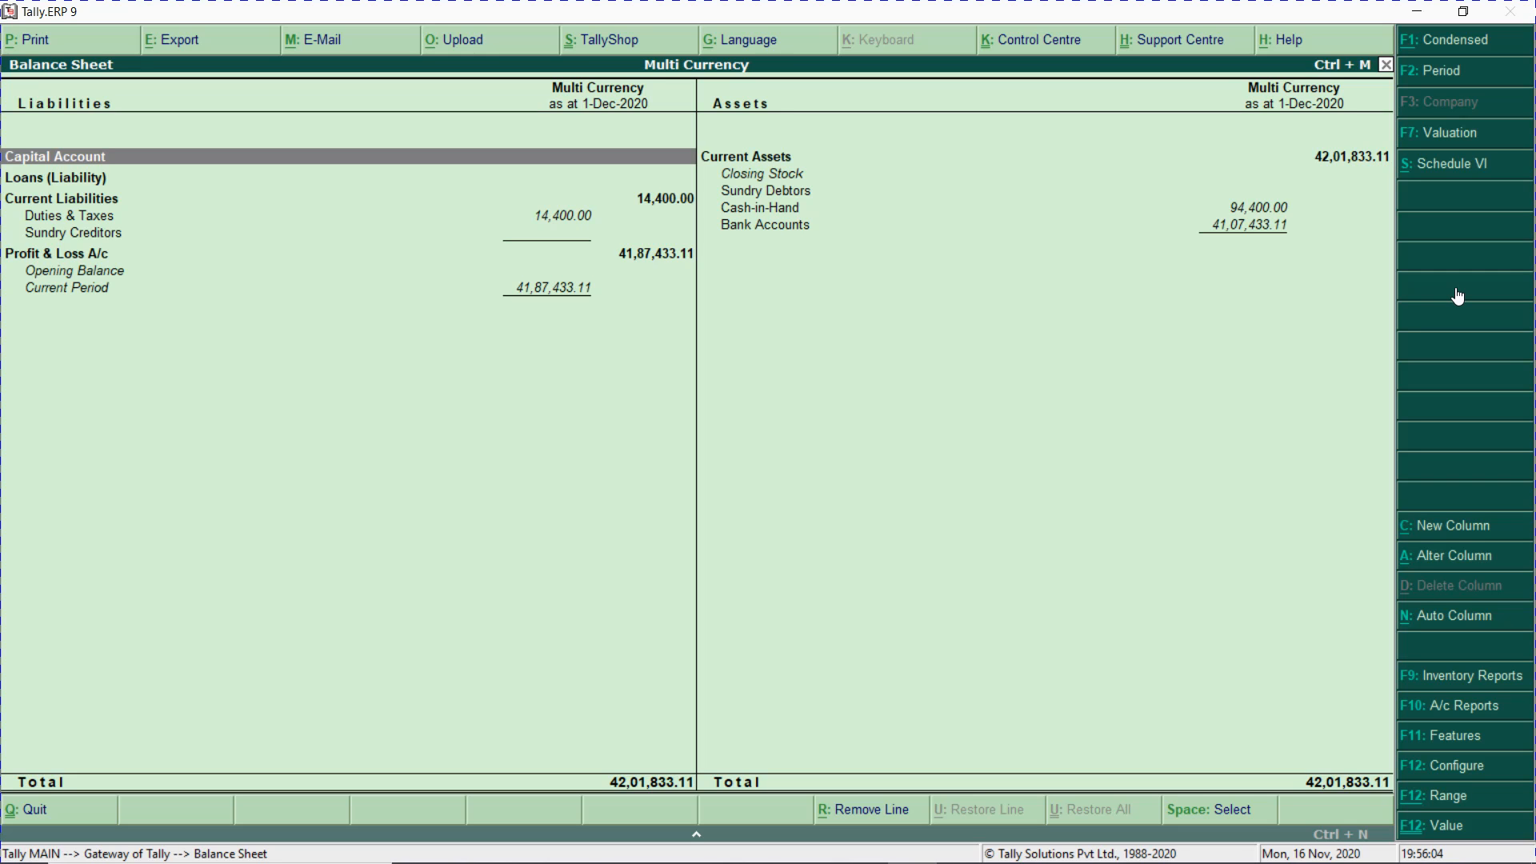
{"action": "key", "text": "Down"}
{"action": "key", "text": "Down"}
{"action": "key", "text": "Down"}
{"action": "key", "text": "Down"}
{"action": "key", "text": "Down"}
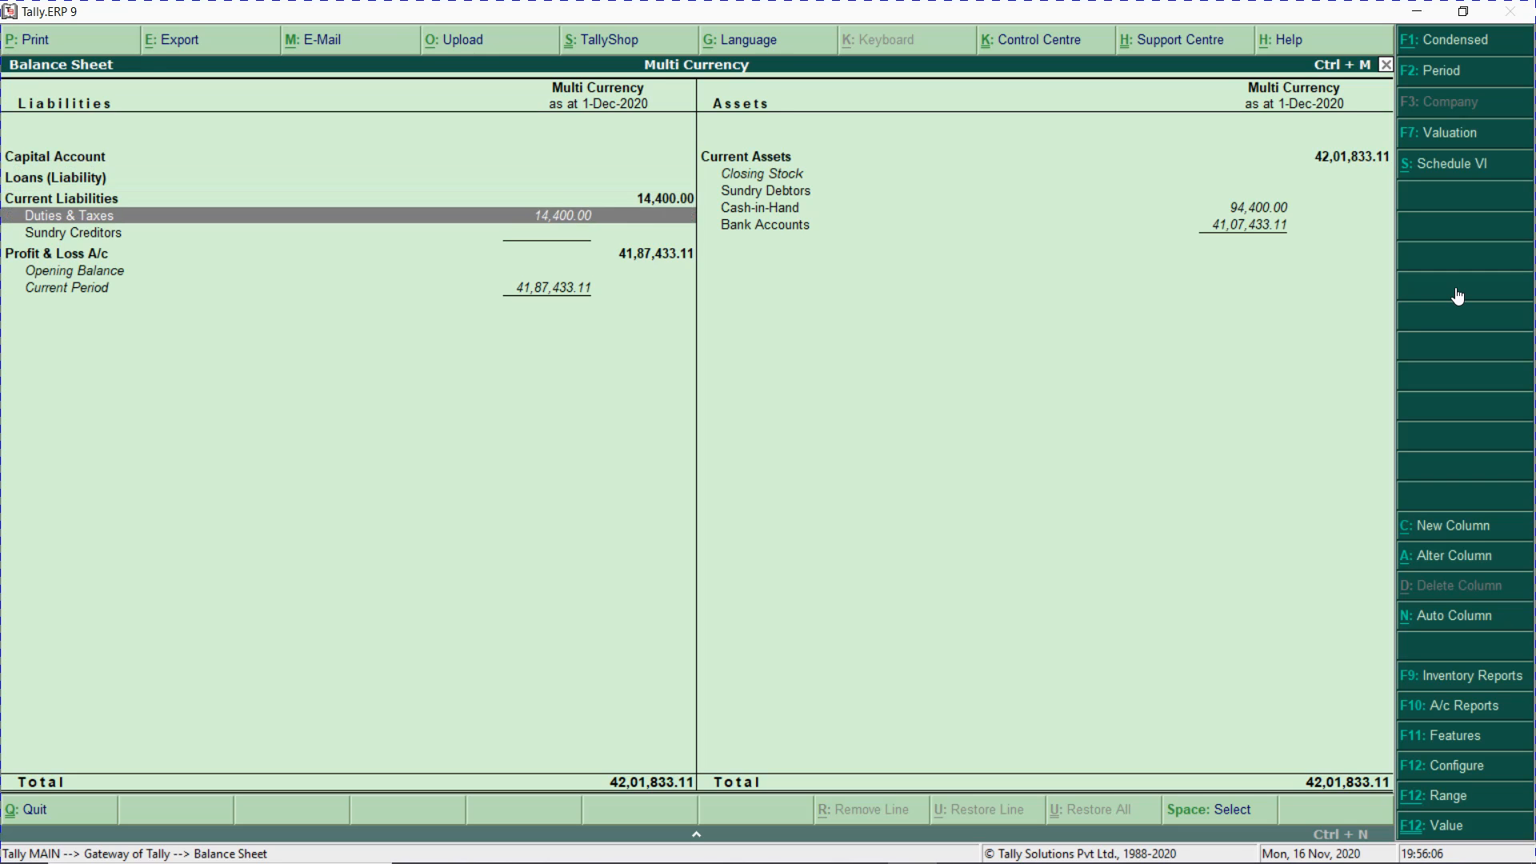
{"action": "key", "text": "Return"}
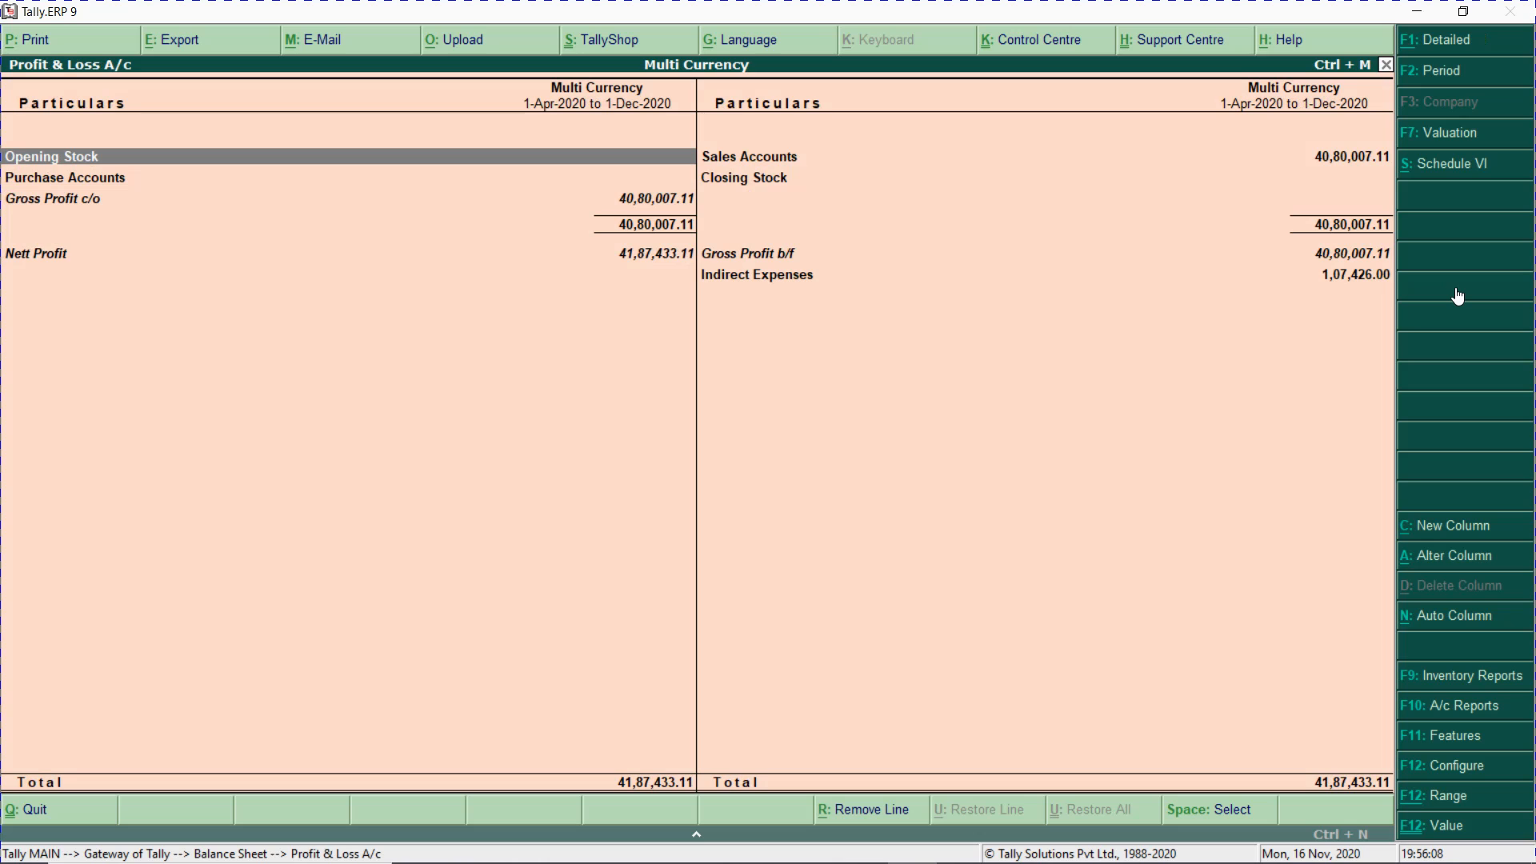
{"action": "key", "text": "alt+F1"}
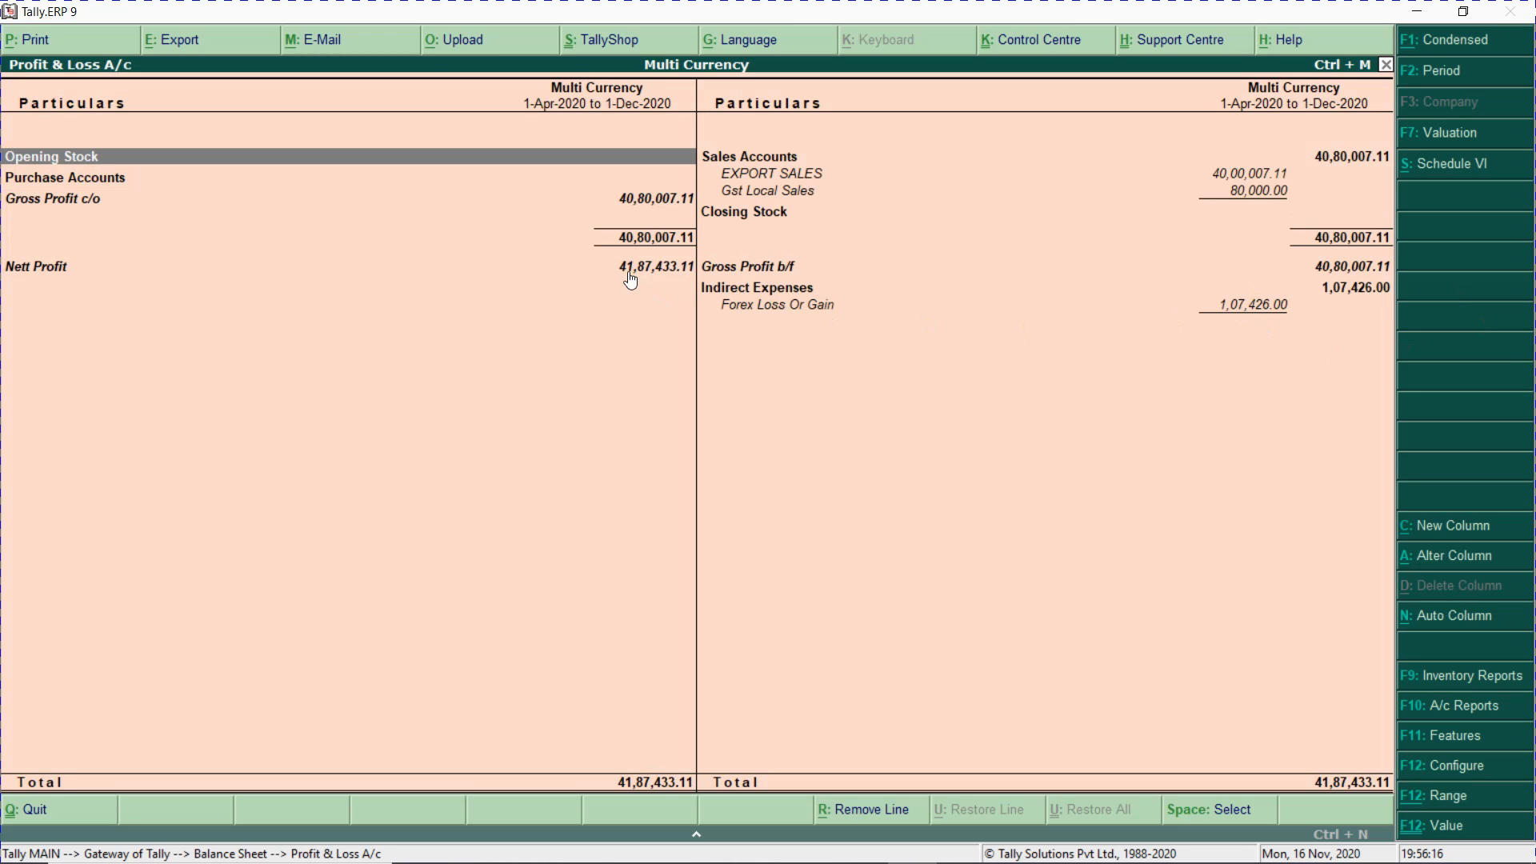
{"action": "key", "text": "Escape"}
{"action": "key", "text": "Escape"}
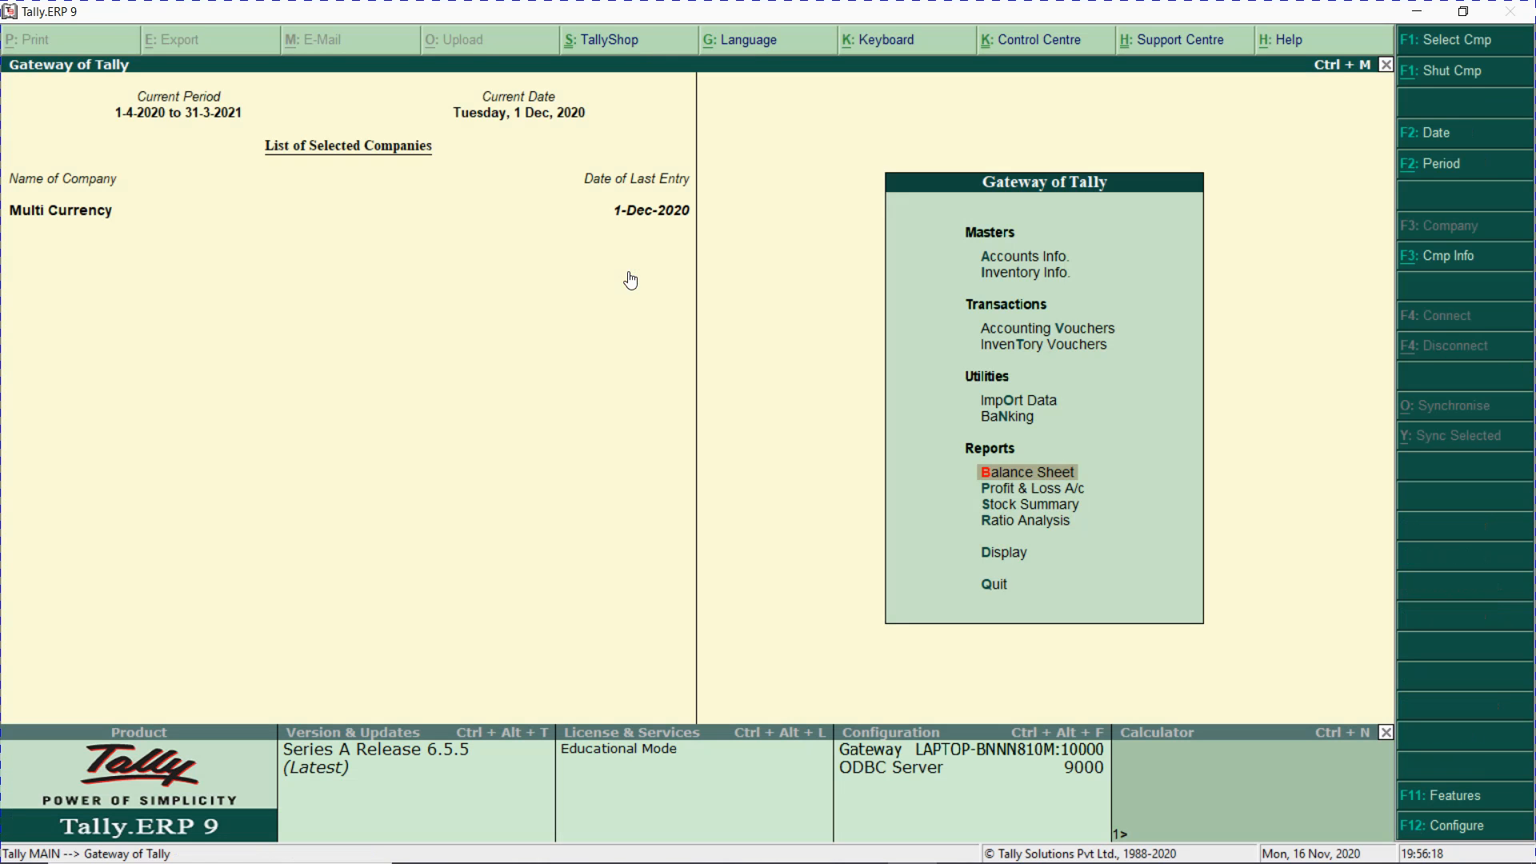
- Display the ledger vouchers of M/s J And Co from the account books
{"action": "key", "text": "d"}
{"action": "key", "text": "a"}
{"action": "left_click", "coordinate": [630, 280]}
{"action": "key", "text": "l"}
{"action": "type", "text": "J"}
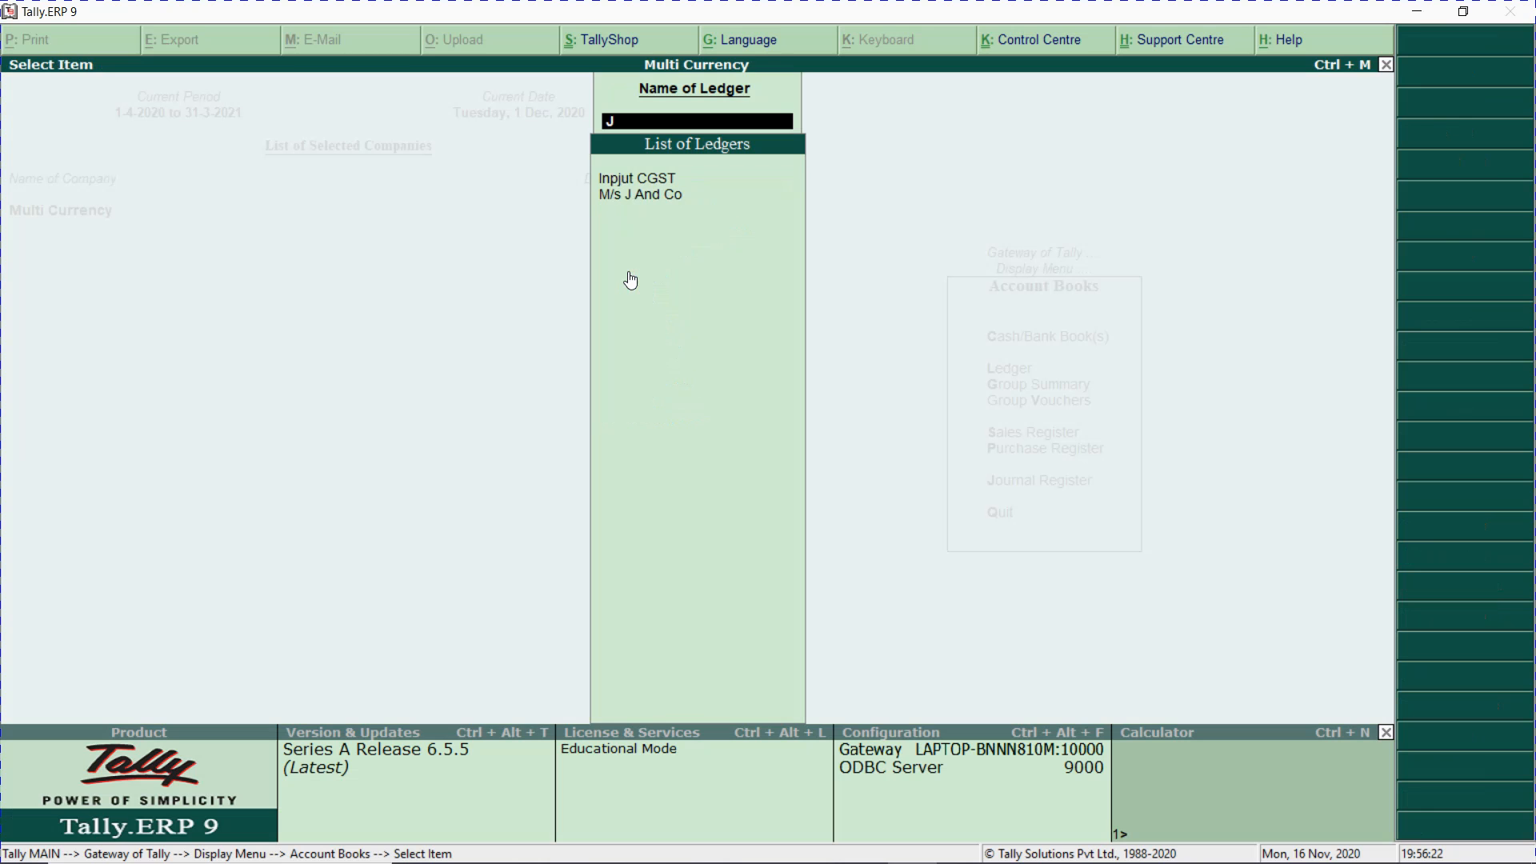
{"action": "key", "text": "Down"}
{"action": "key", "text": "Down"}
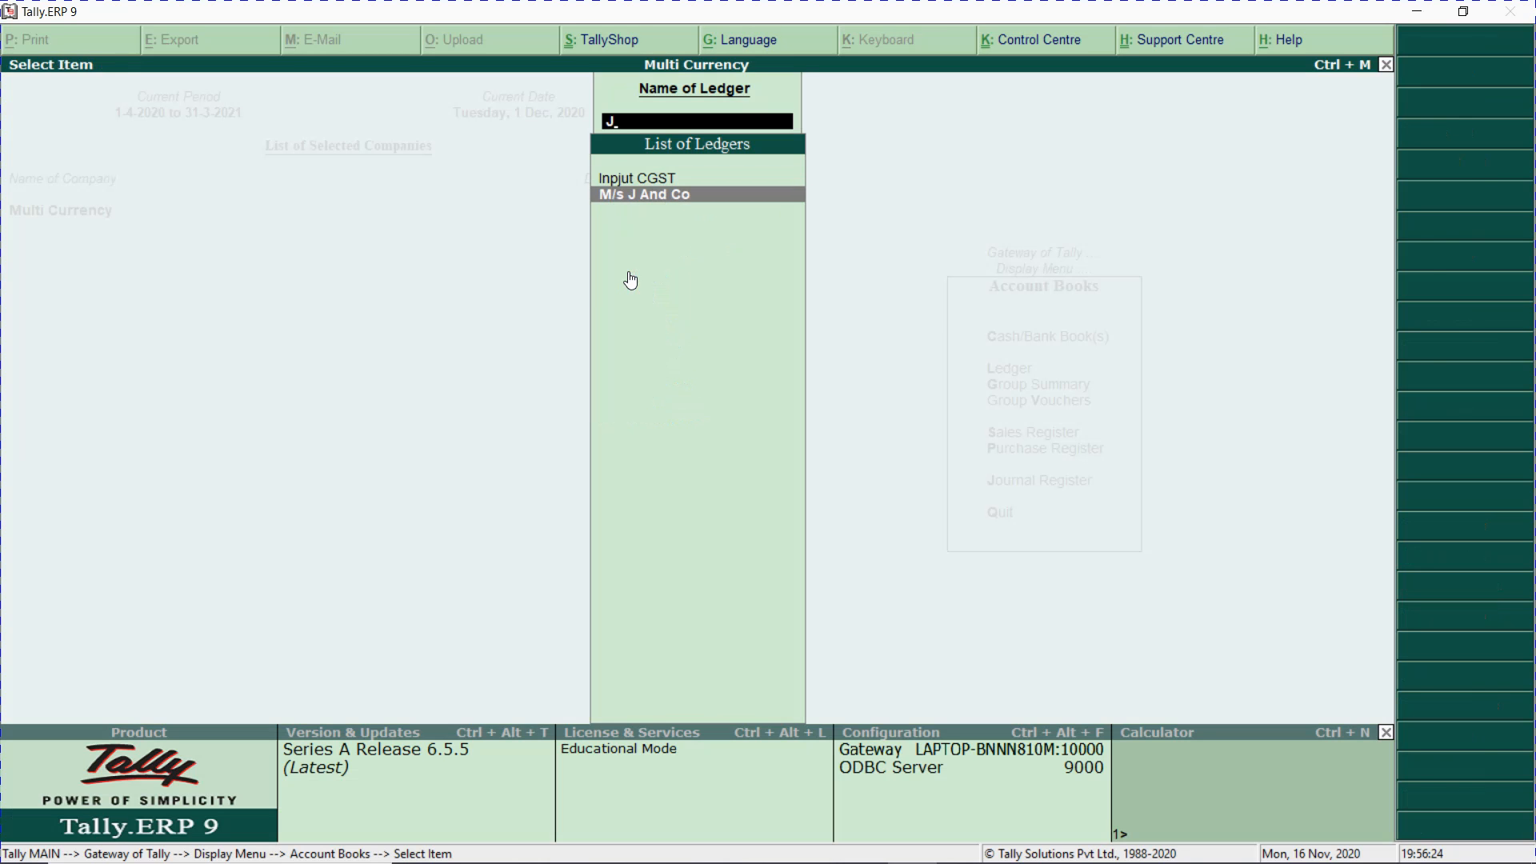
{"action": "key", "text": "Return"}
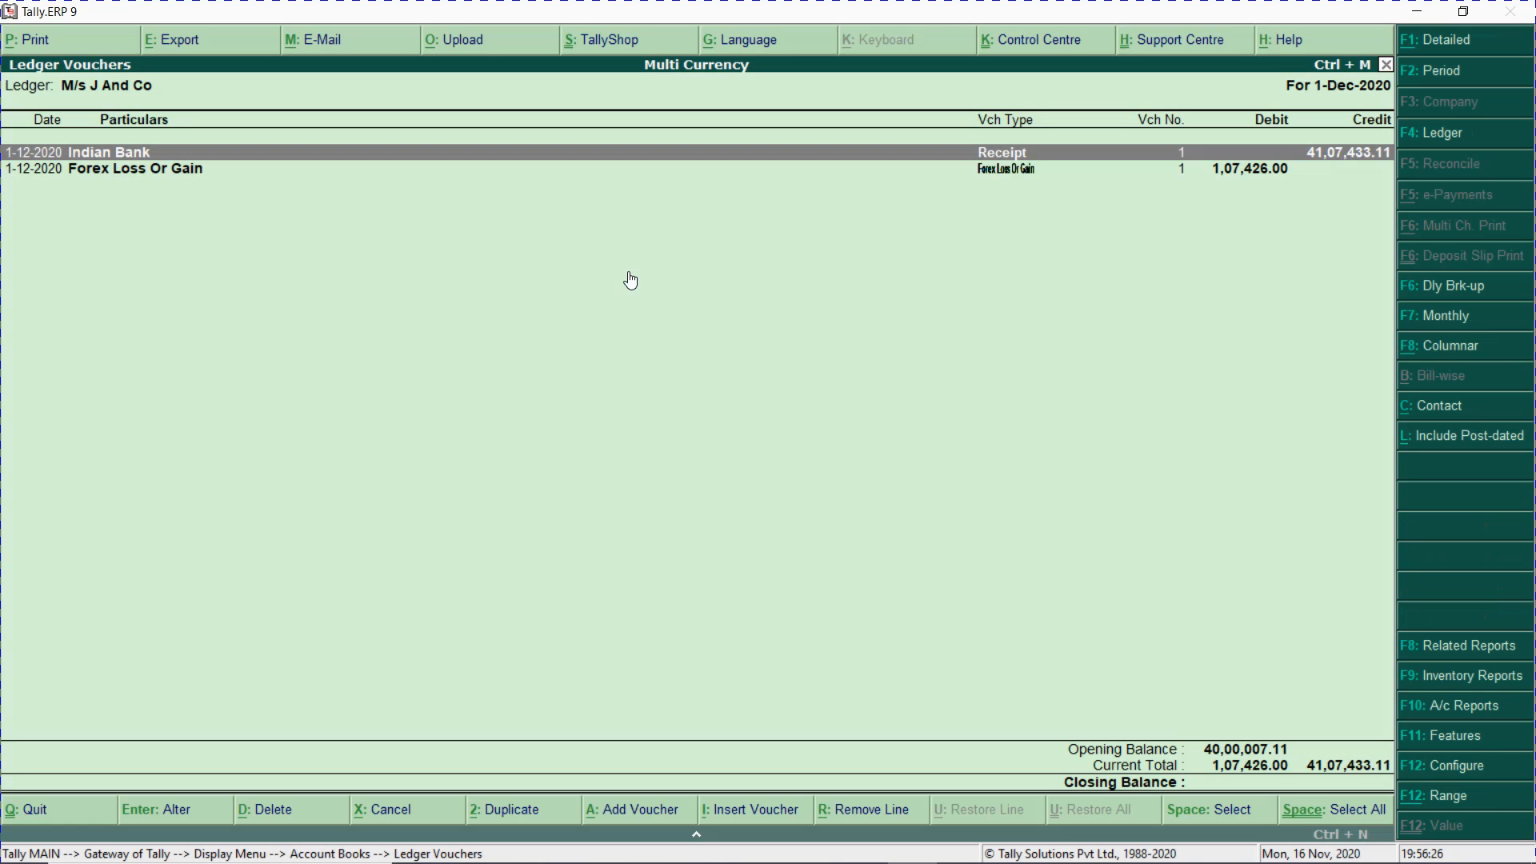
- Set the ledger period to 1-Apr-2020 to 1-Dec-2020, examine the sales, receipt and forex vouchers, and return to the Gateway of Tally
{"action": "key", "text": "F2"}
{"action": "key", "text": "Return"}
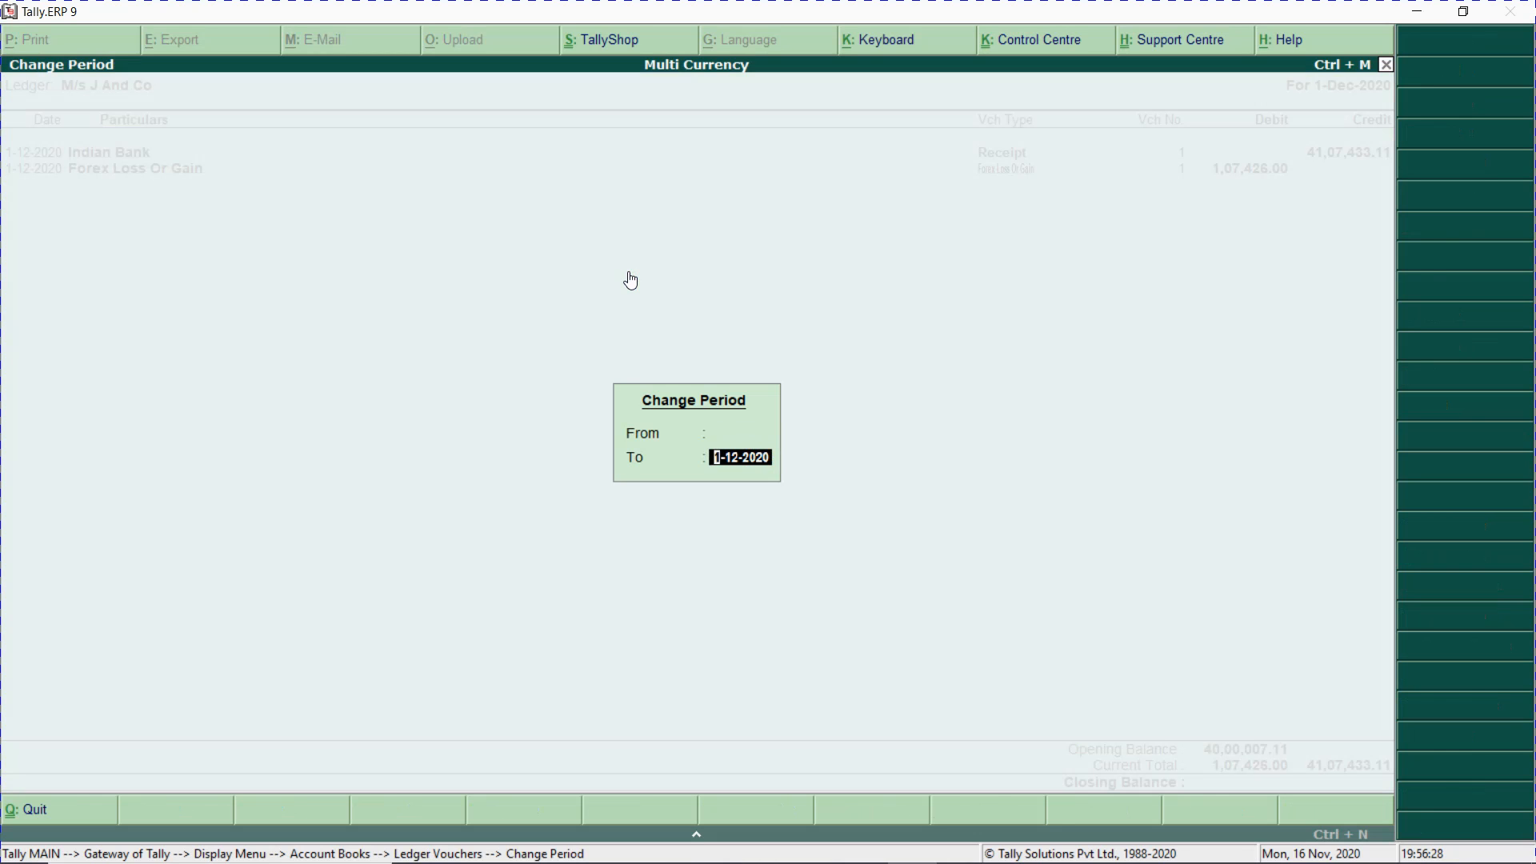
{"action": "key", "text": "Return"}
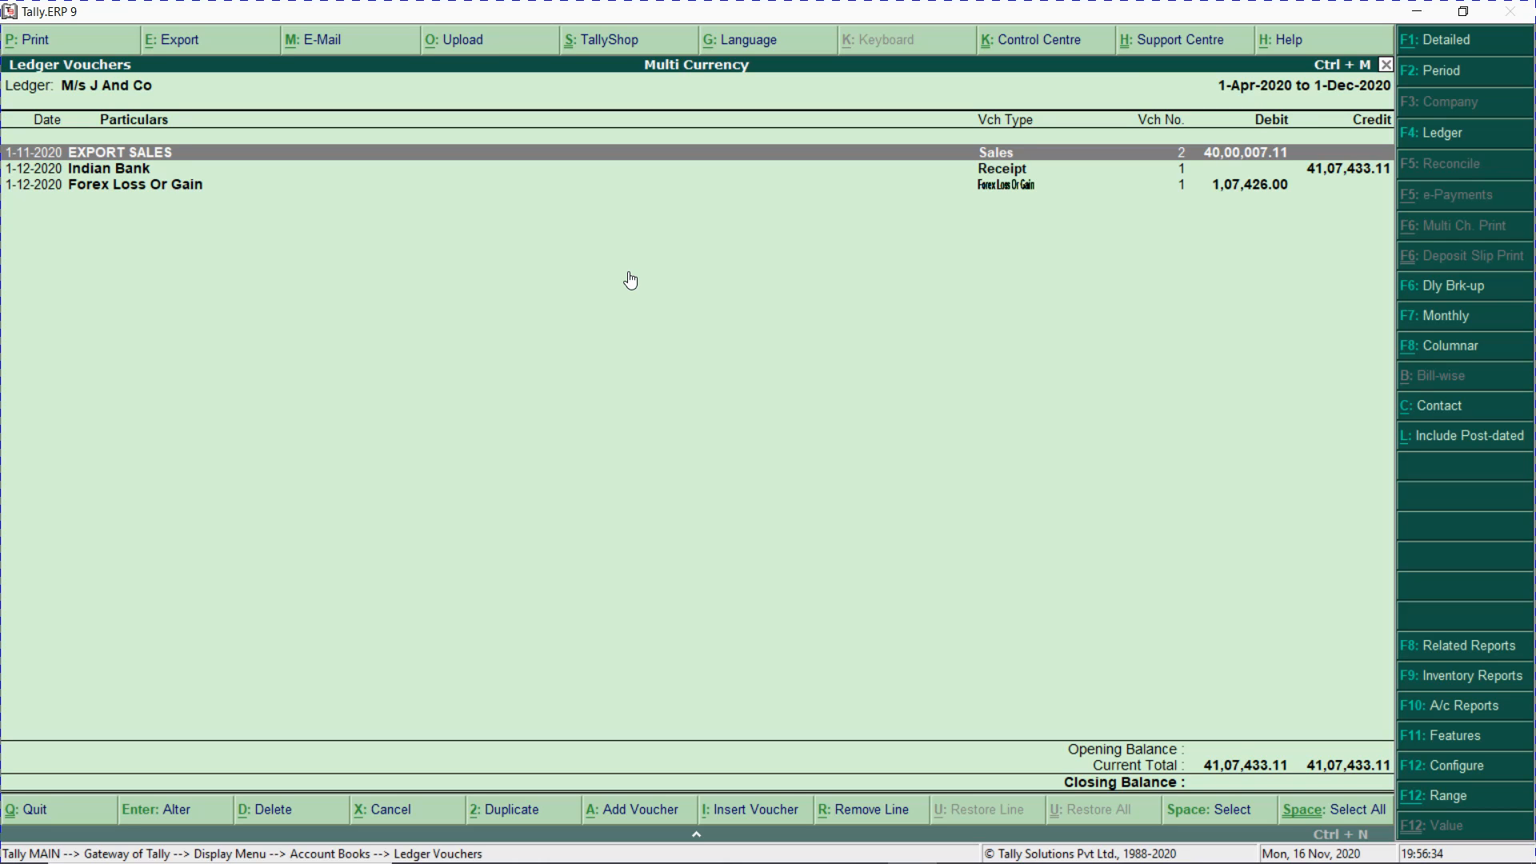
{"action": "key", "text": "Down"}
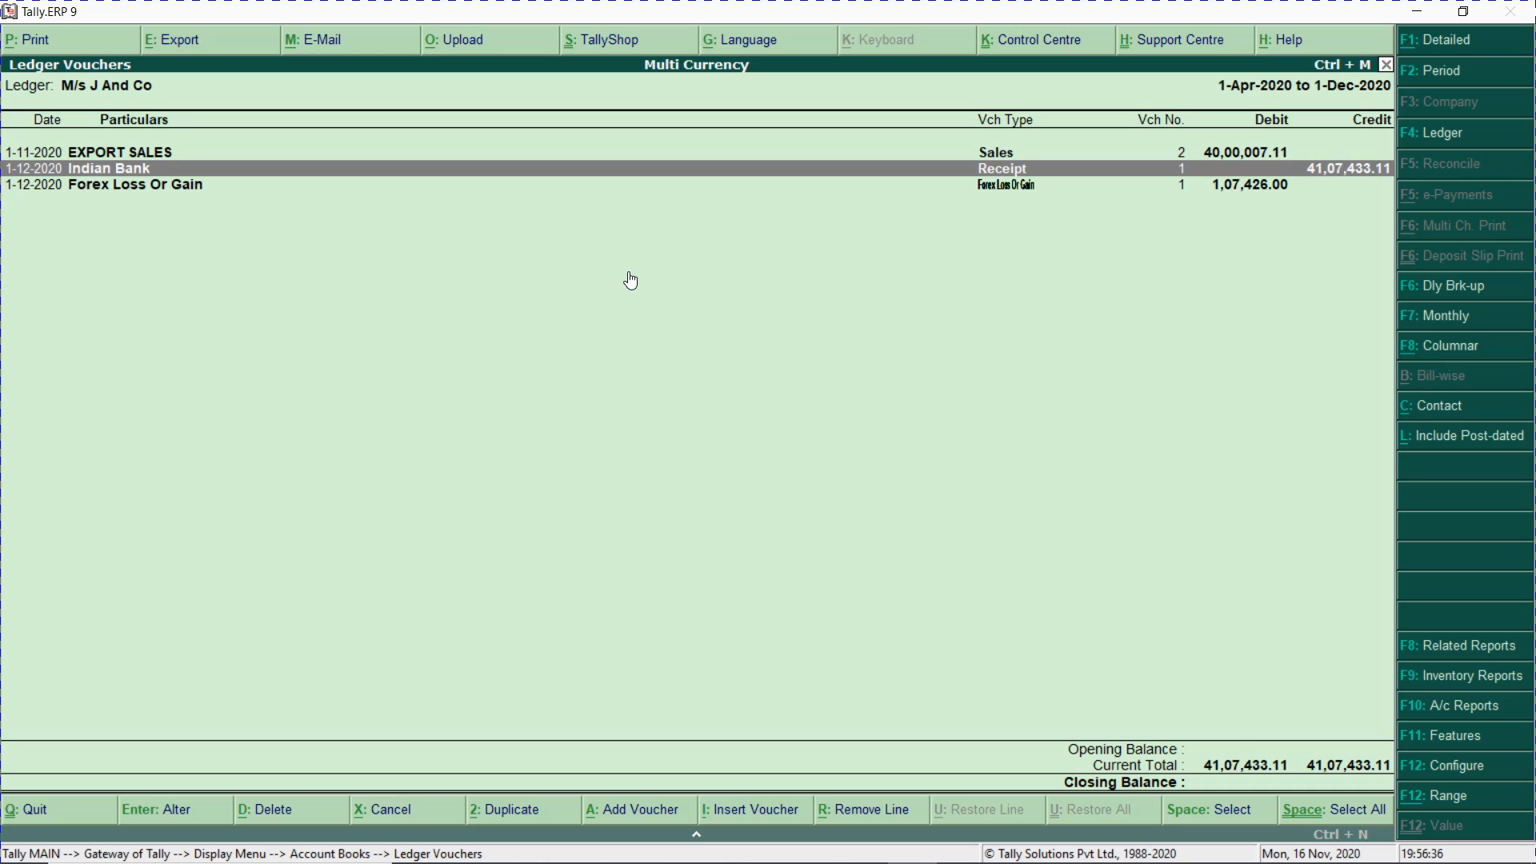
{"action": "key", "text": "Down"}
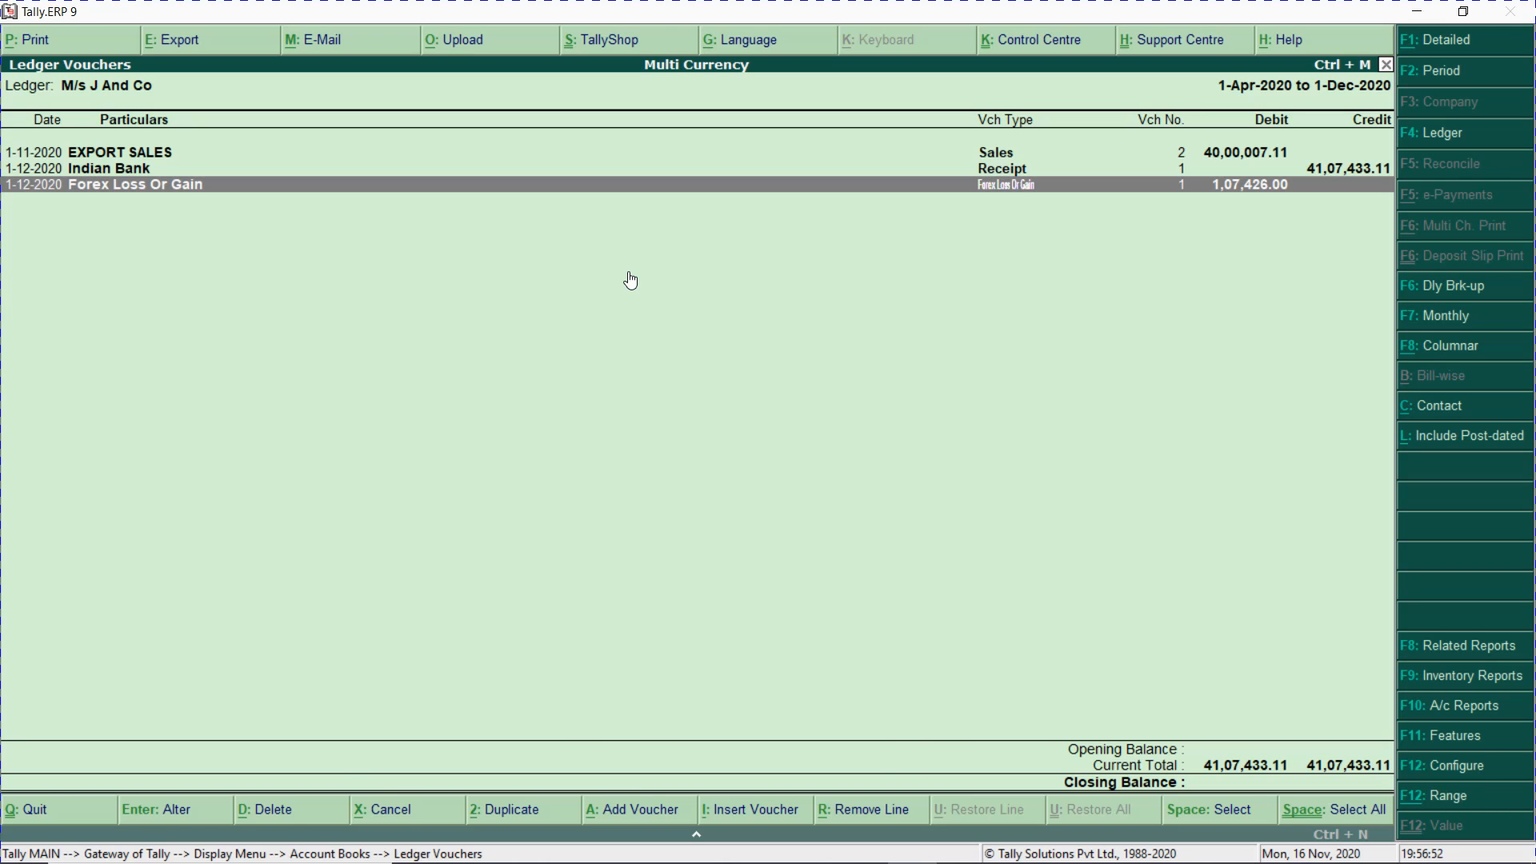
{"action": "key", "text": "Escape"}
{"action": "key", "text": "Escape"}
{"action": "key", "text": "Escape"}
{"action": "key", "text": "Escape"}
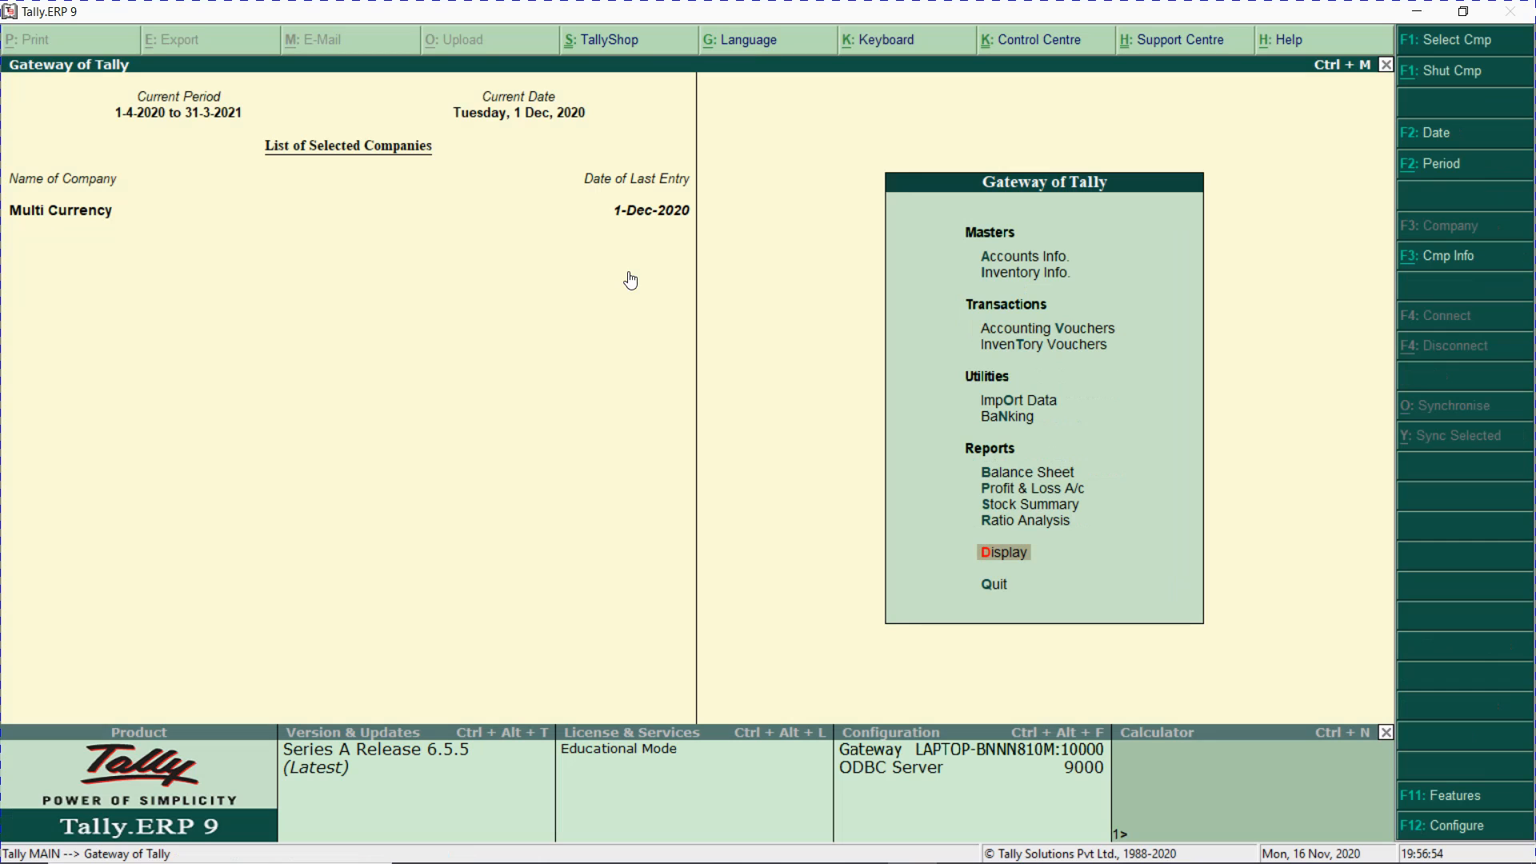
- Switch to the multi currency Excel sheet to review the forex gain calculation, and switch to the Google Meet window
{"action": "key", "text": "alt+Tab"}
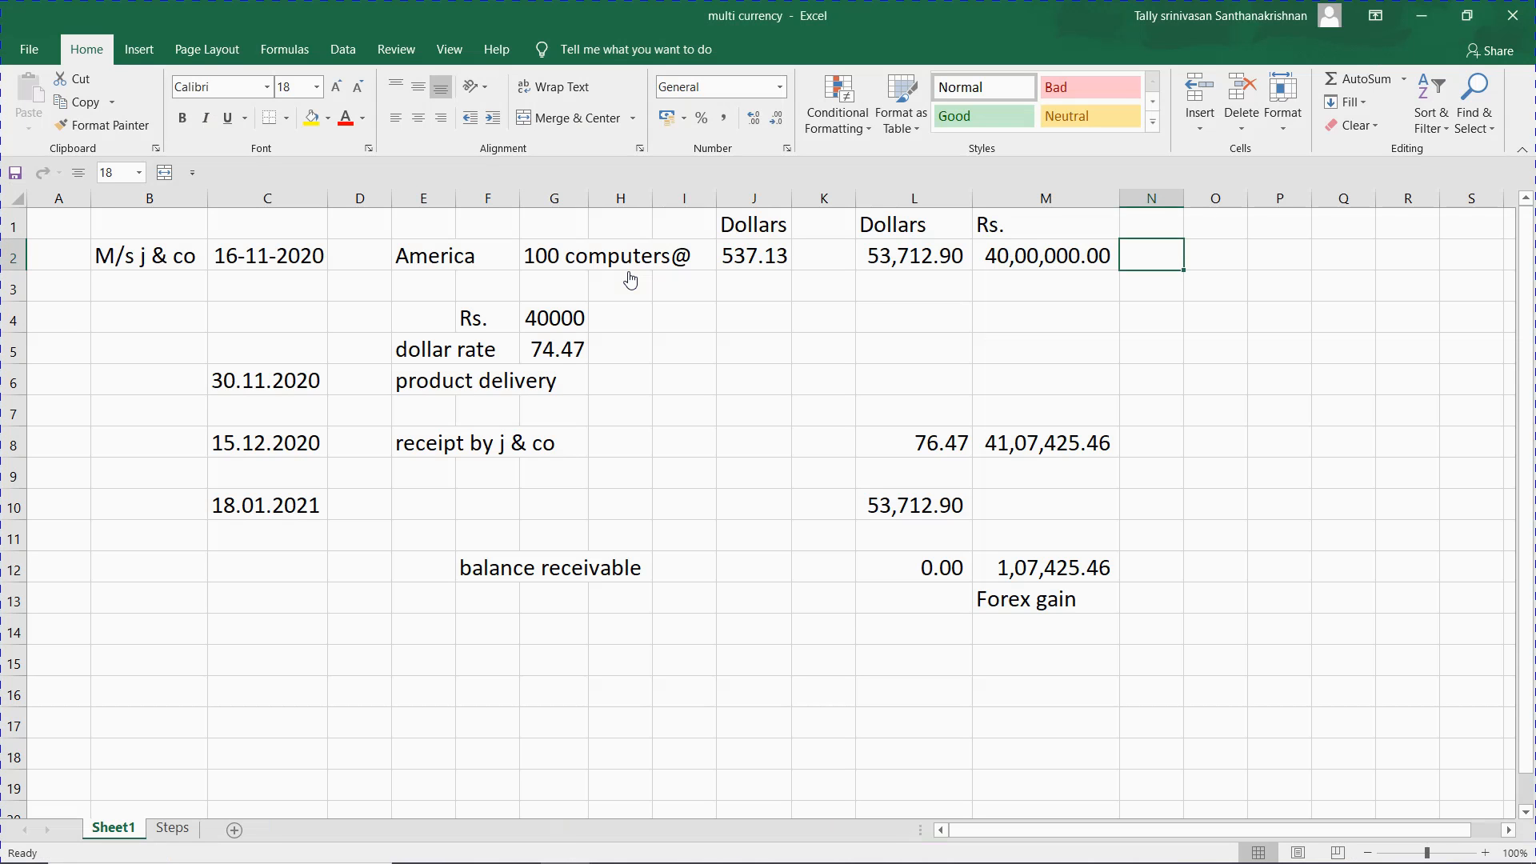
{"action": "key", "text": "alt+Tab"}
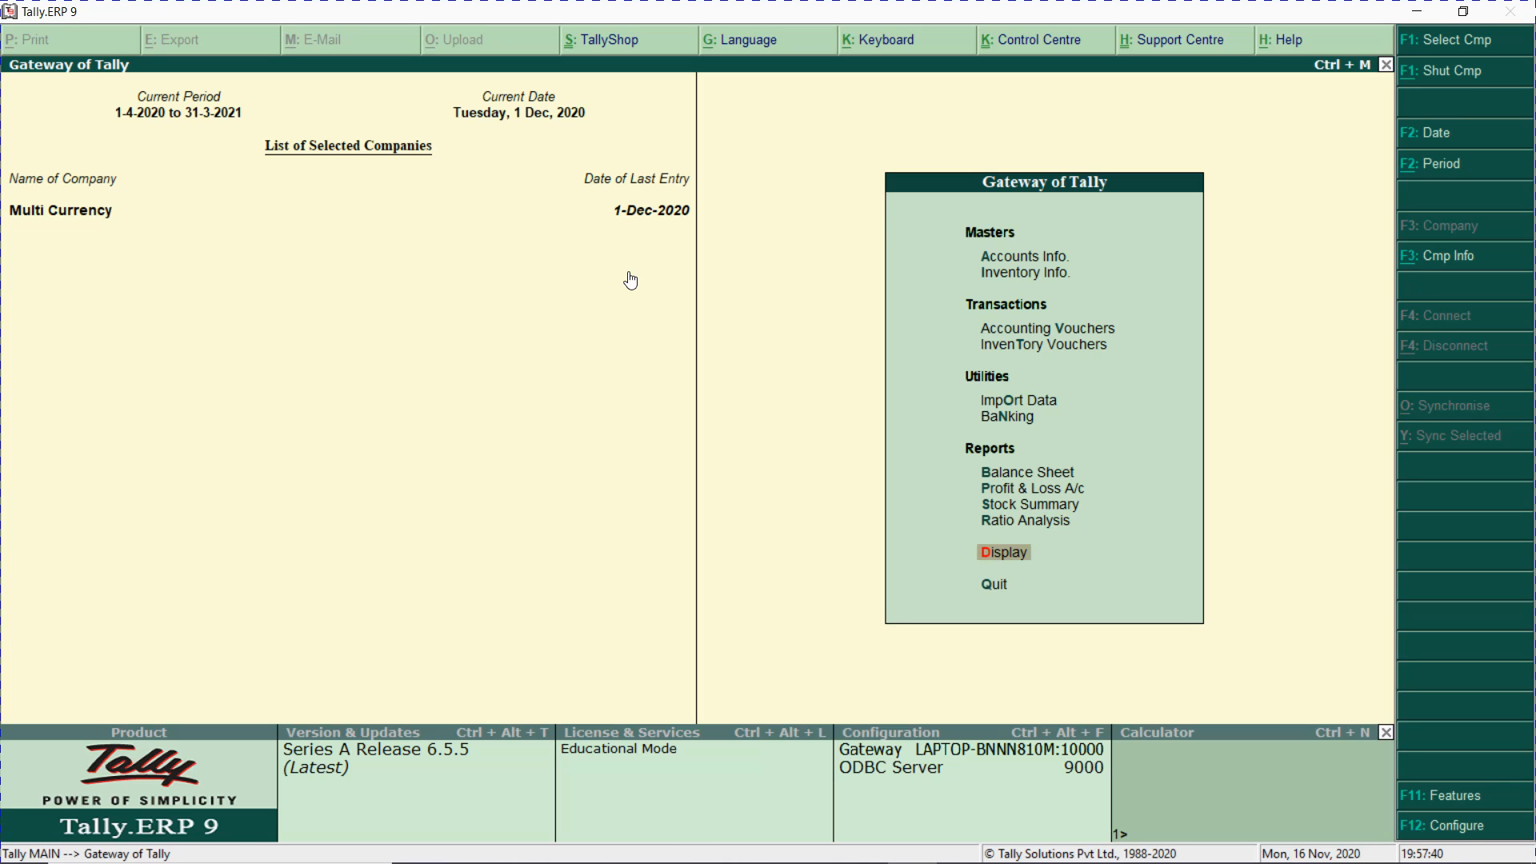
{"action": "key", "text": "alt+Tab"}
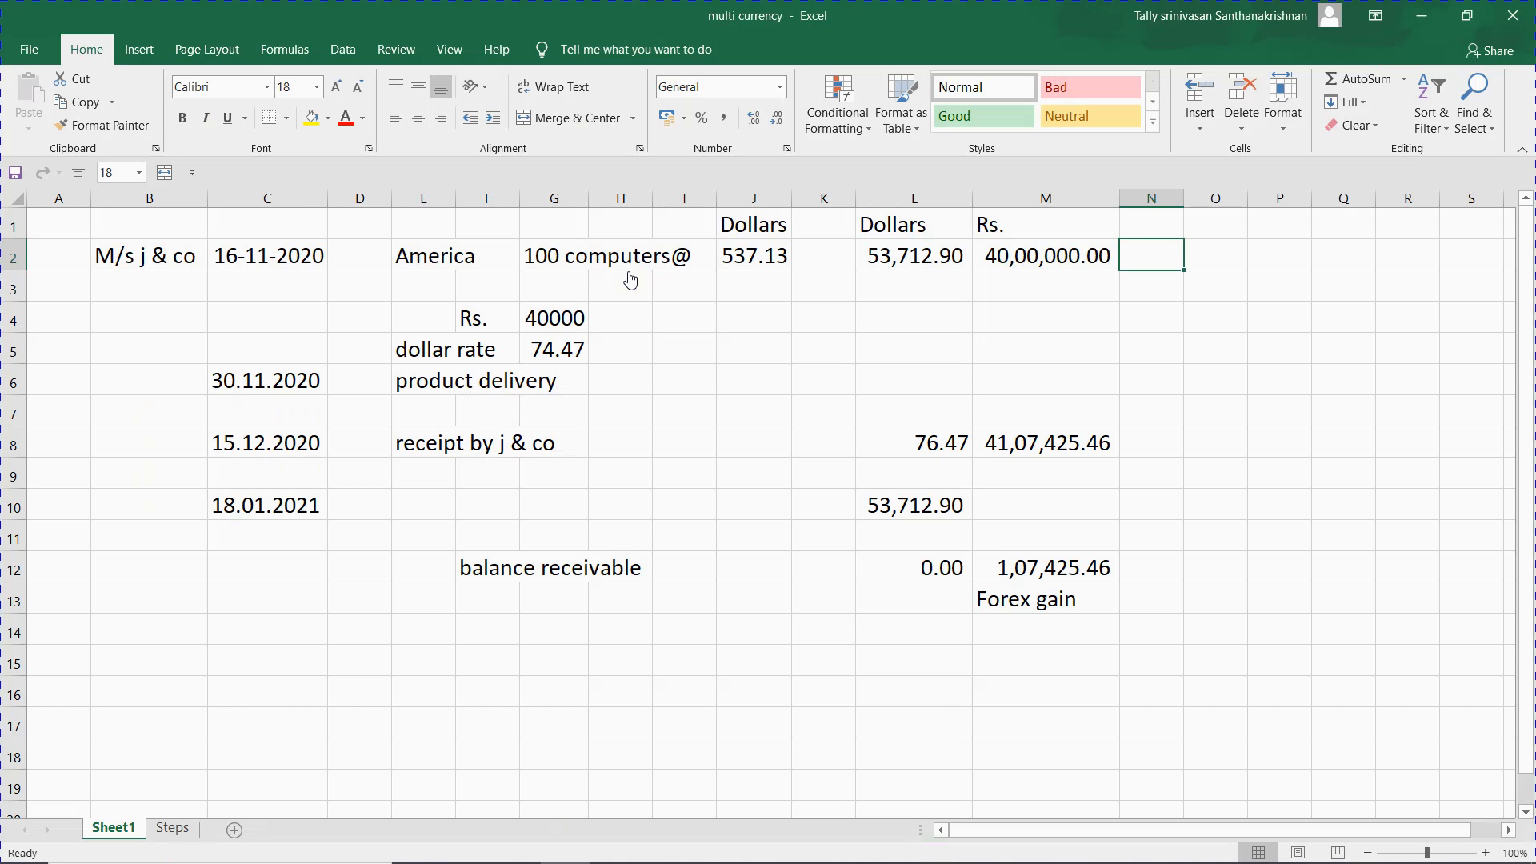
{"action": "key", "text": "alt+Tab"}
{"action": "key", "text": "Tab"}
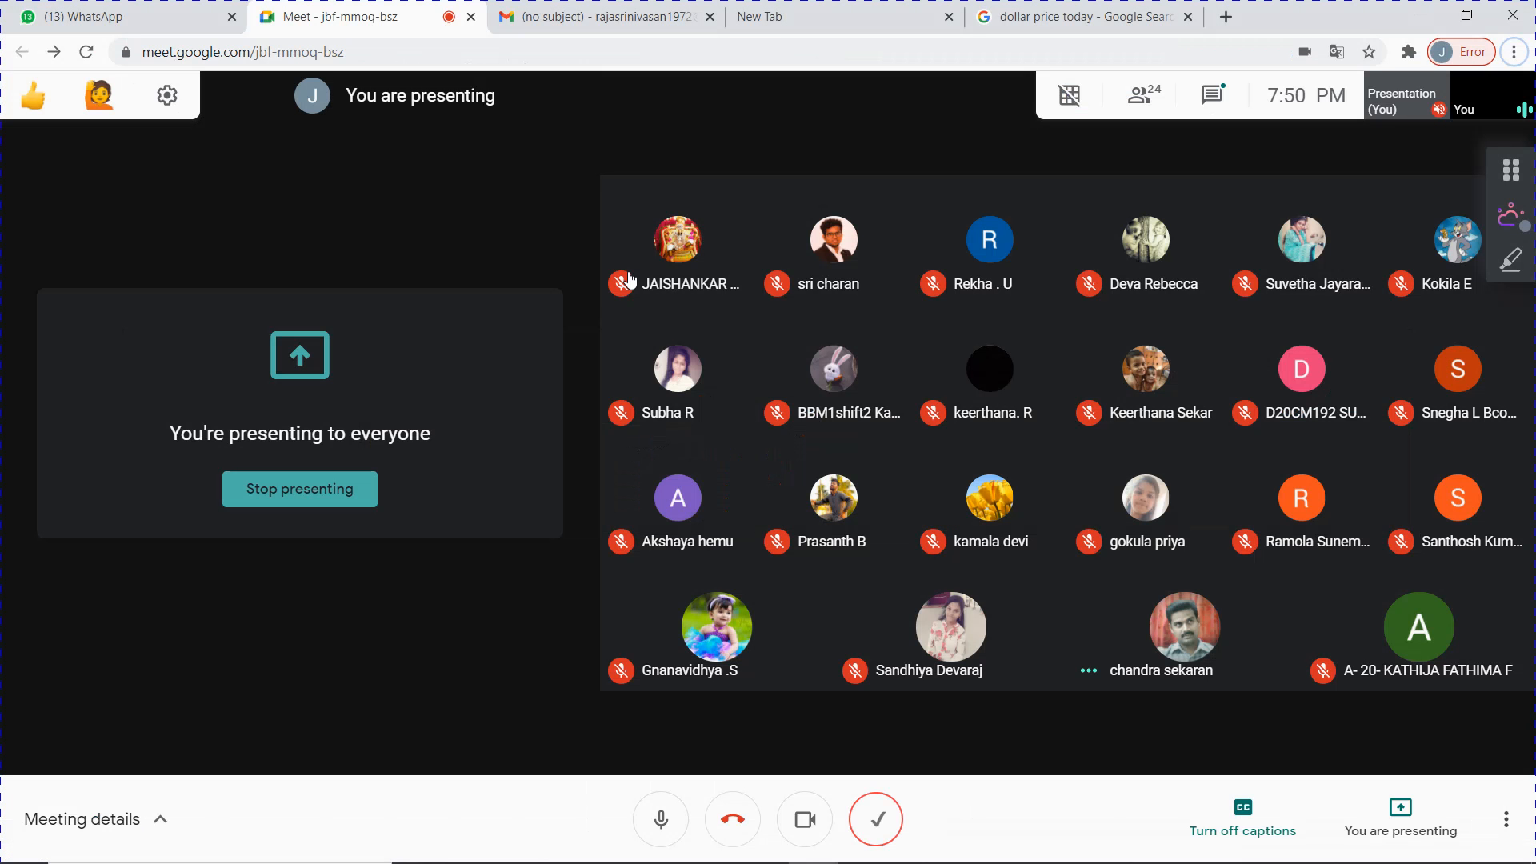